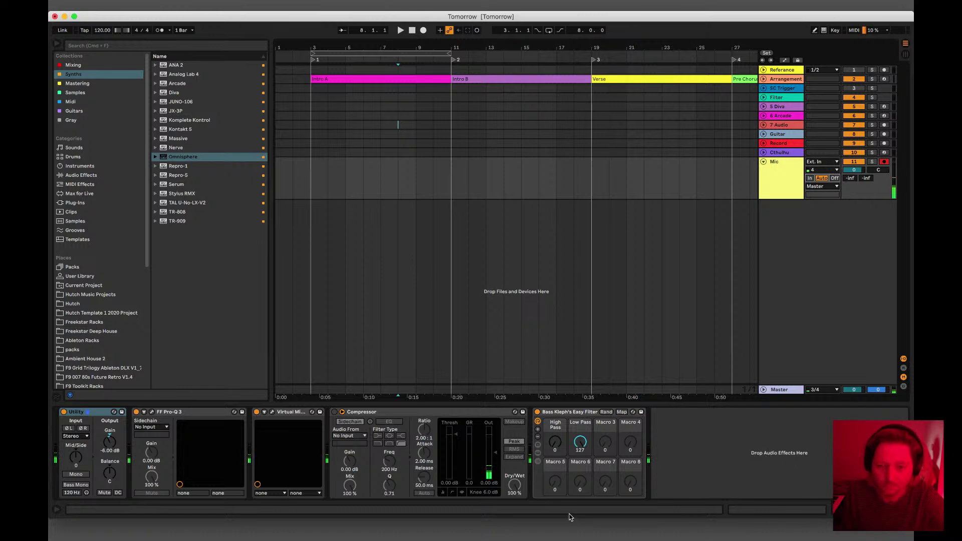
click(494, 528)
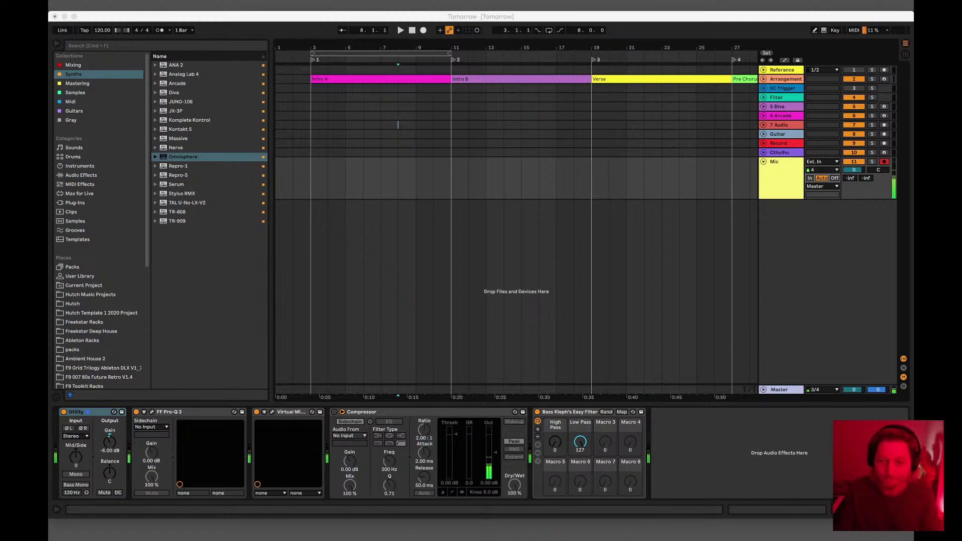
click(278, 31)
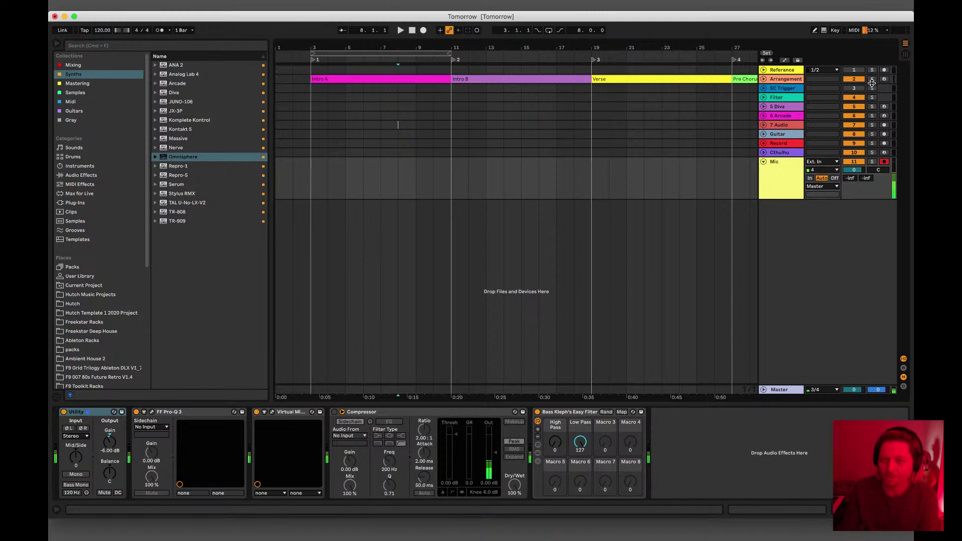
Step: Inspect the device chain of the 7 Audio track, from Utility and FF Pro-Q 3 through the Virtual Mix Rack window to Compressor
click(783, 127)
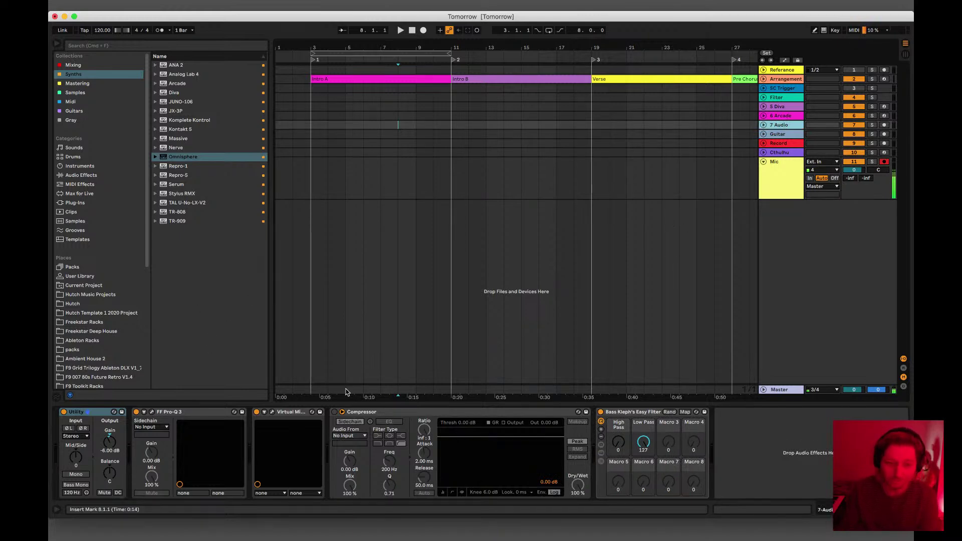
click(78, 412)
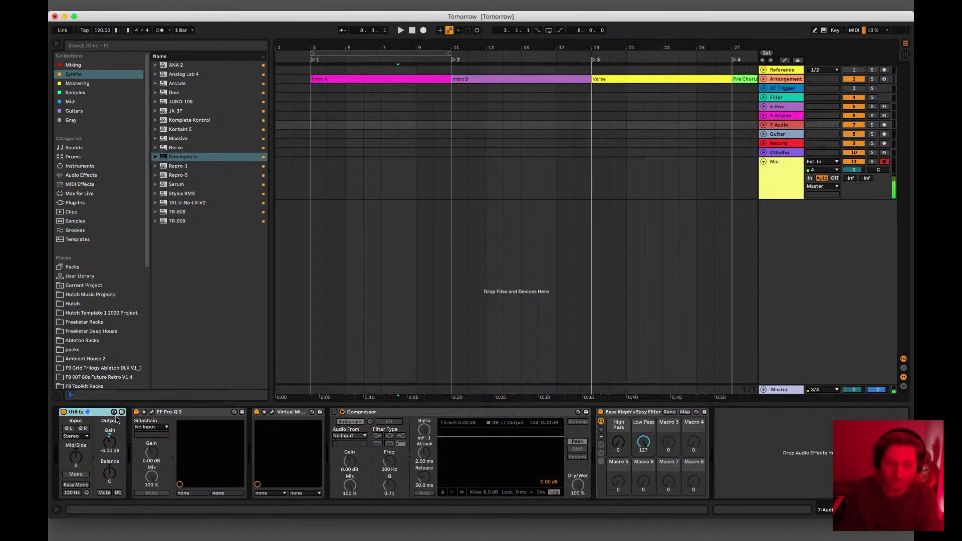
click(215, 412)
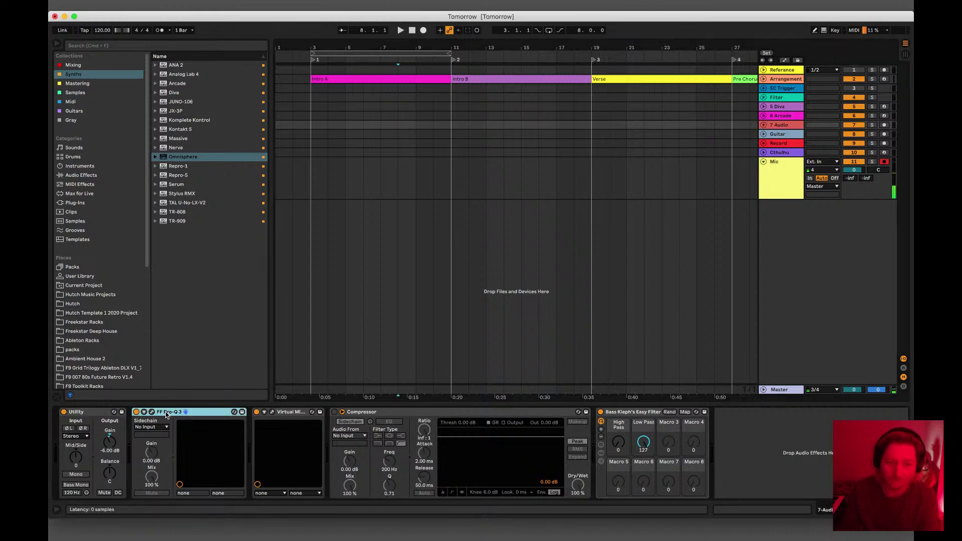
click(272, 412)
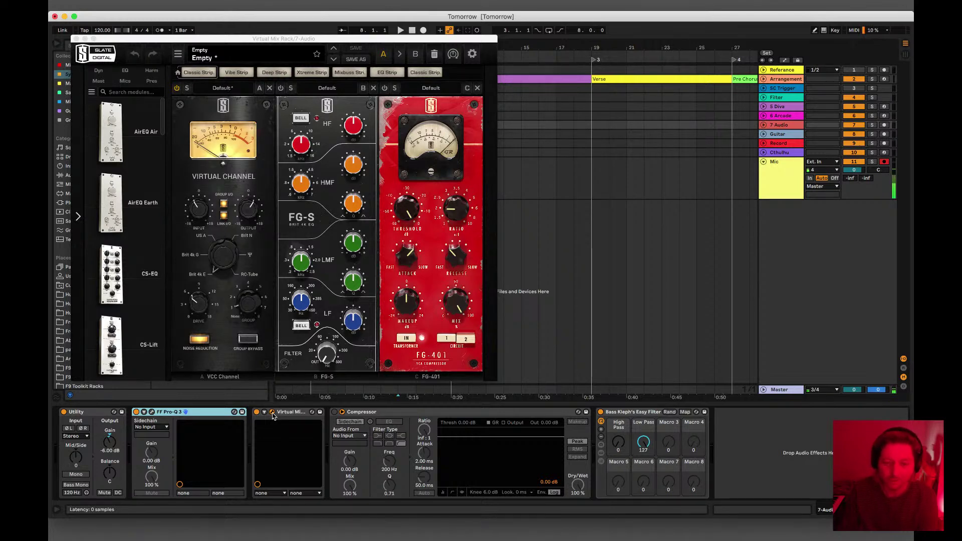
click(272, 412)
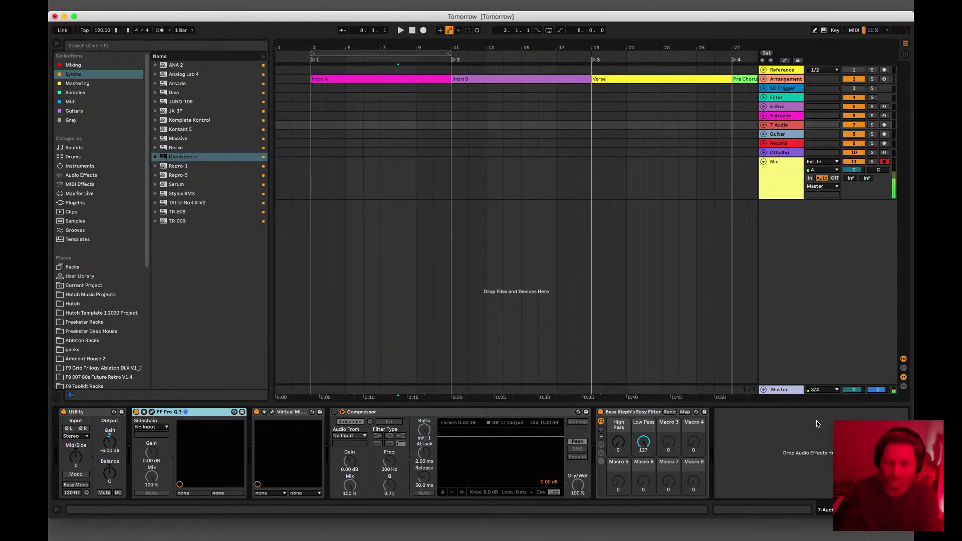
click(412, 411)
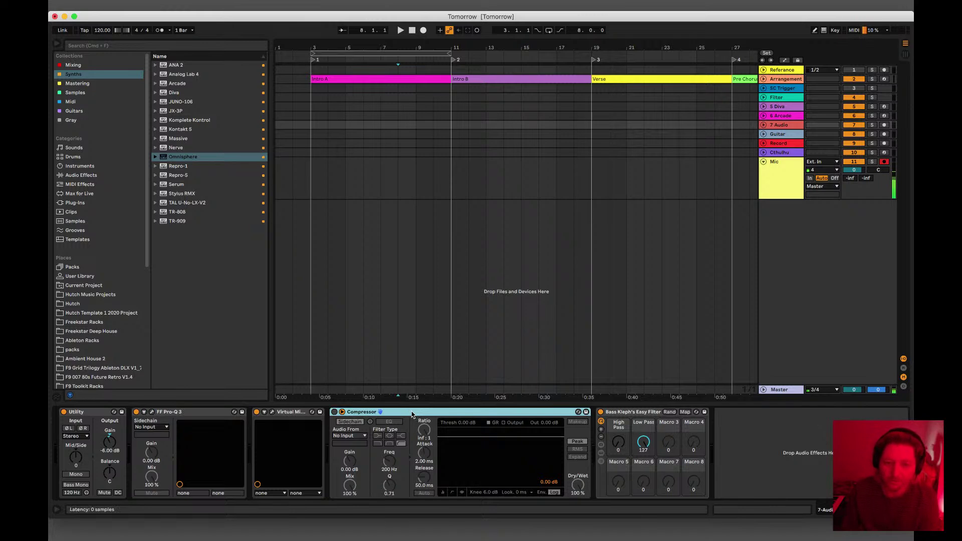
Step: Place the SC Trigger track's Session View clip in the arrangement beneath the Intro A section, starting at bar 3
click(782, 90)
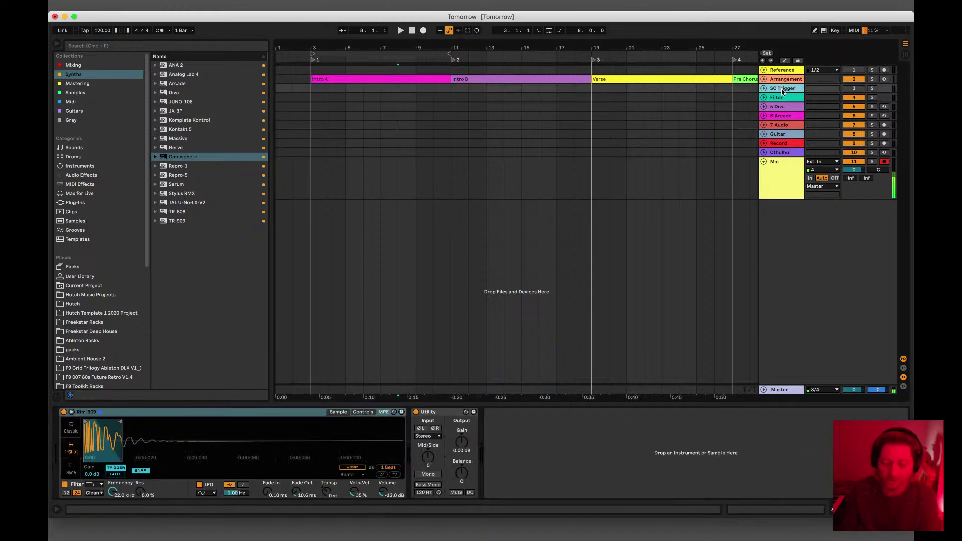
key(Tab)
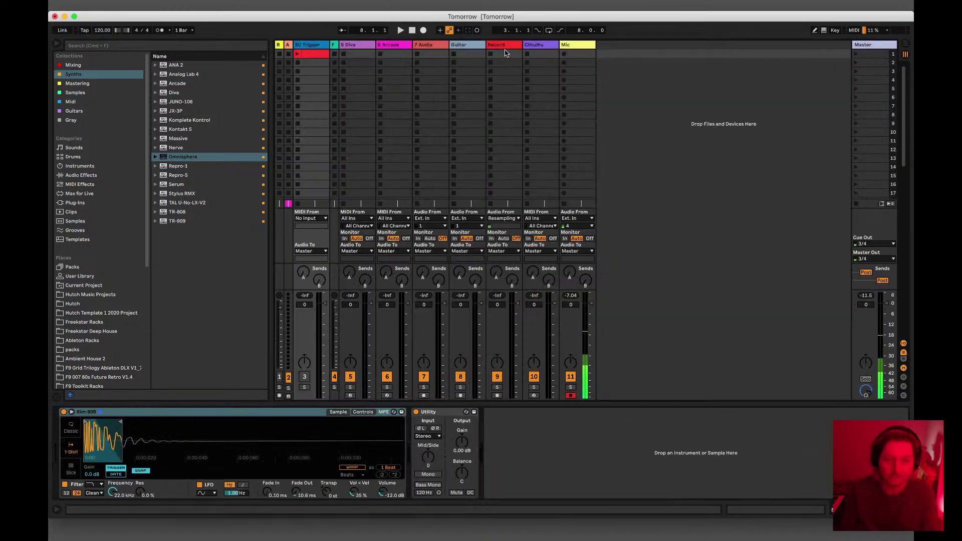
key(Tab)
drag(314, 54, 442, 89)
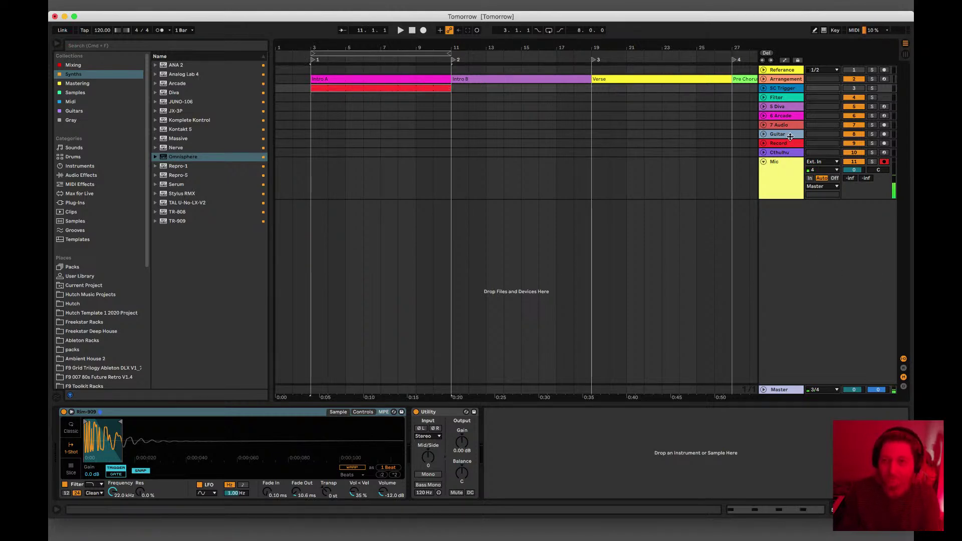
Step: Examine the Bass Kleph's Easy Filter rack on the 7 Audio track and briefly show the return tracks
click(786, 125)
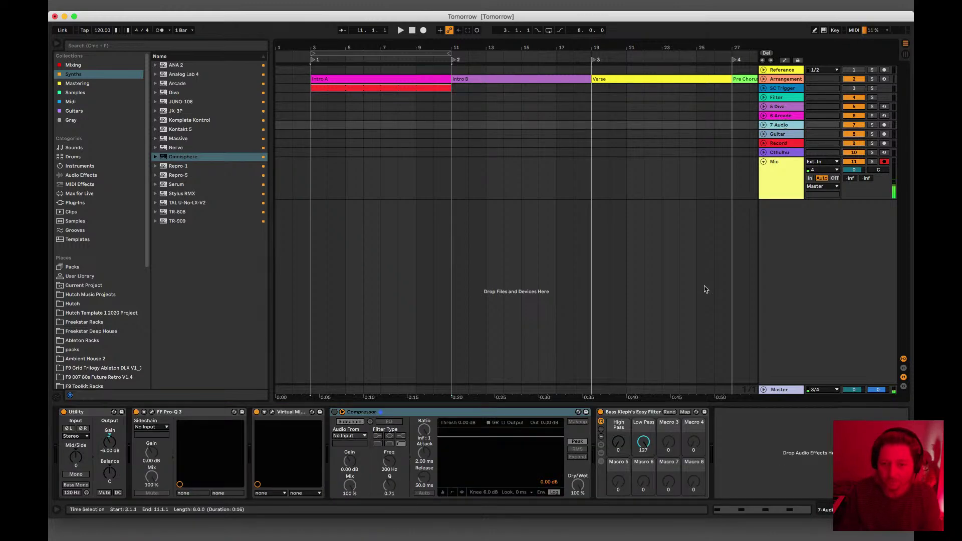
click(659, 411)
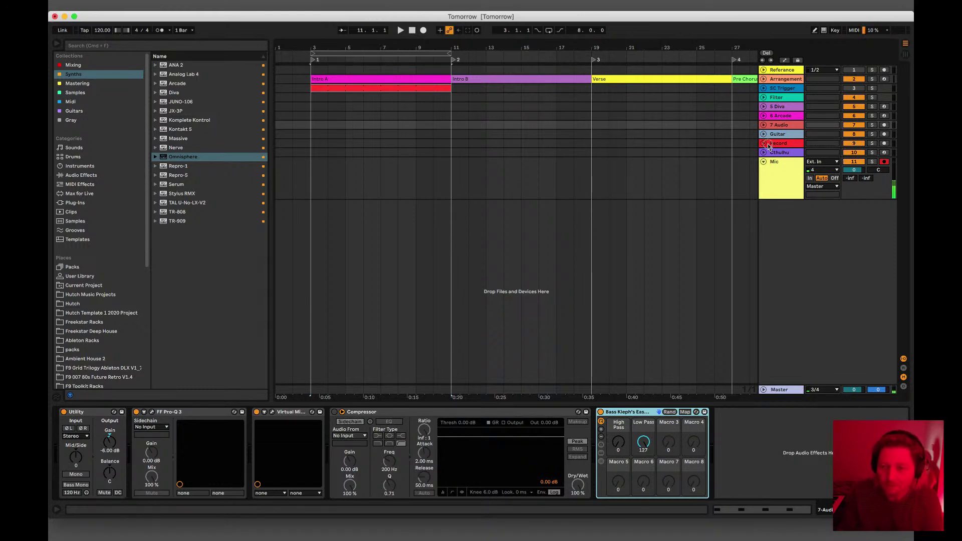
click(903, 368)
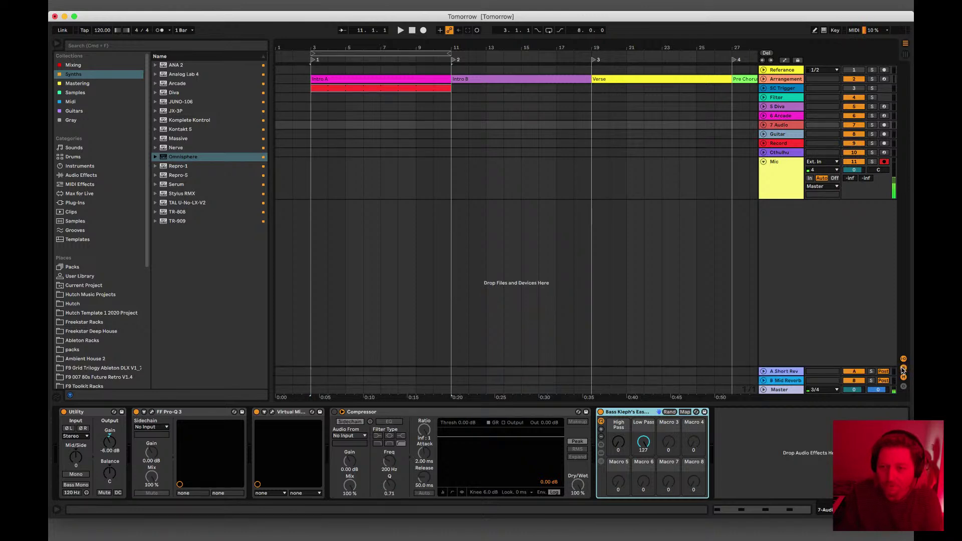
click(903, 369)
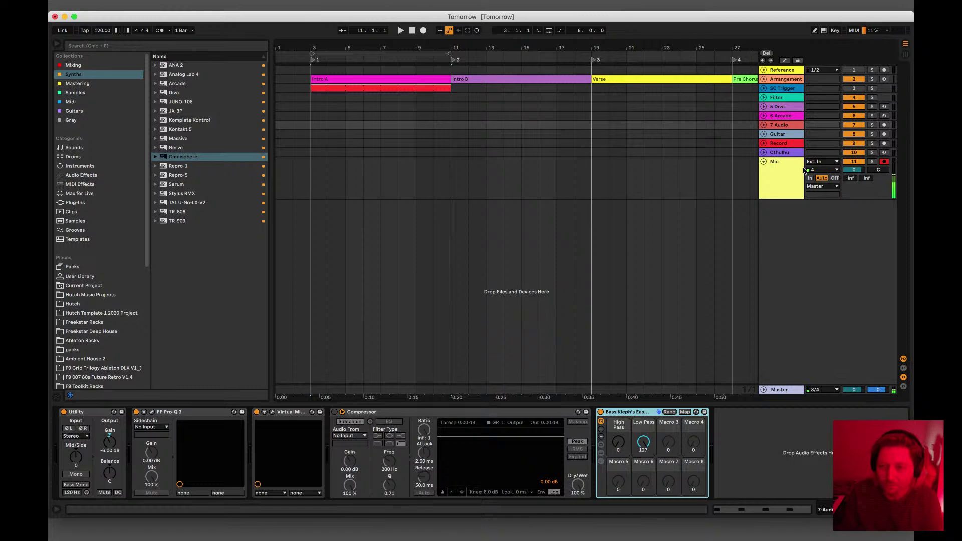
Step: Review the device chains of the 5 Diva, 6 Arcade and Cthulhu tracks, including the Cthulhu plug-in's chord window
click(790, 108)
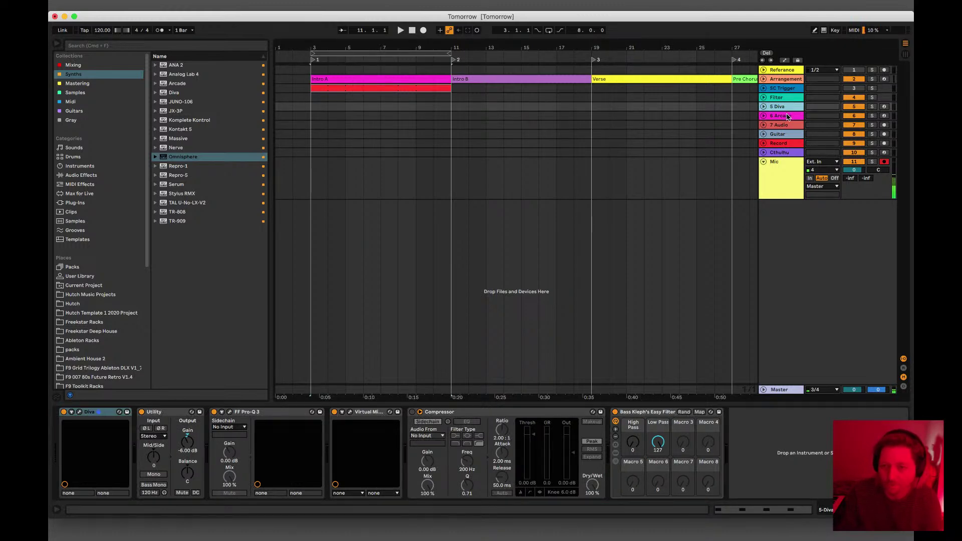
click(787, 117)
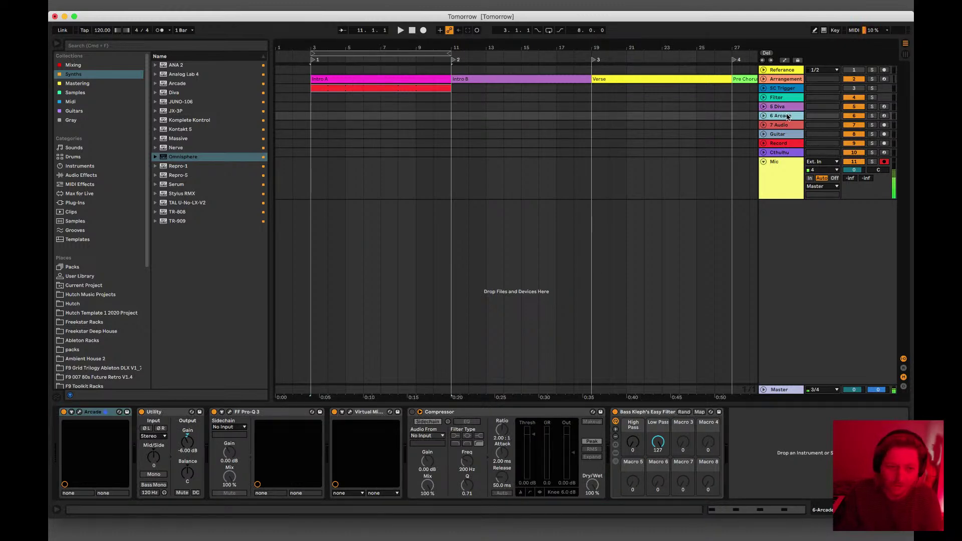
click(791, 153)
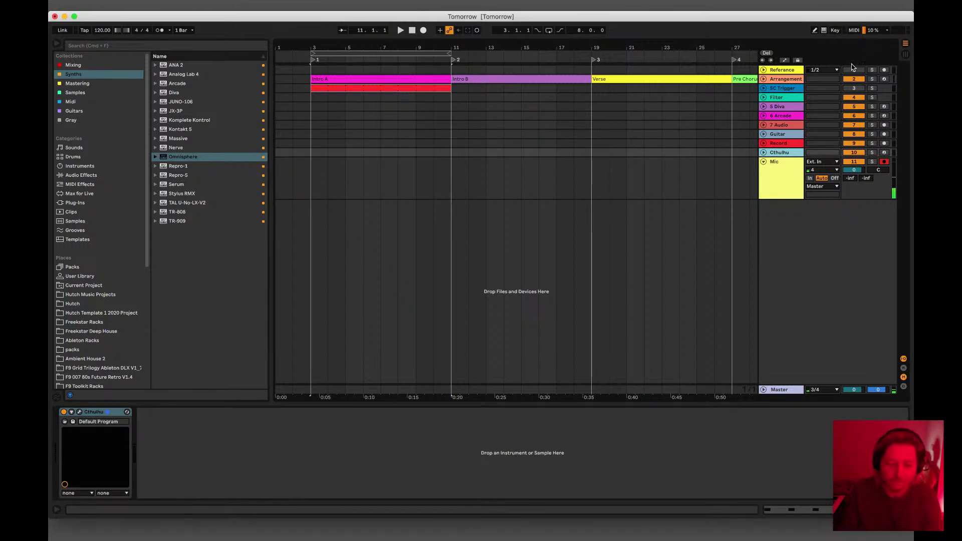
click(79, 412)
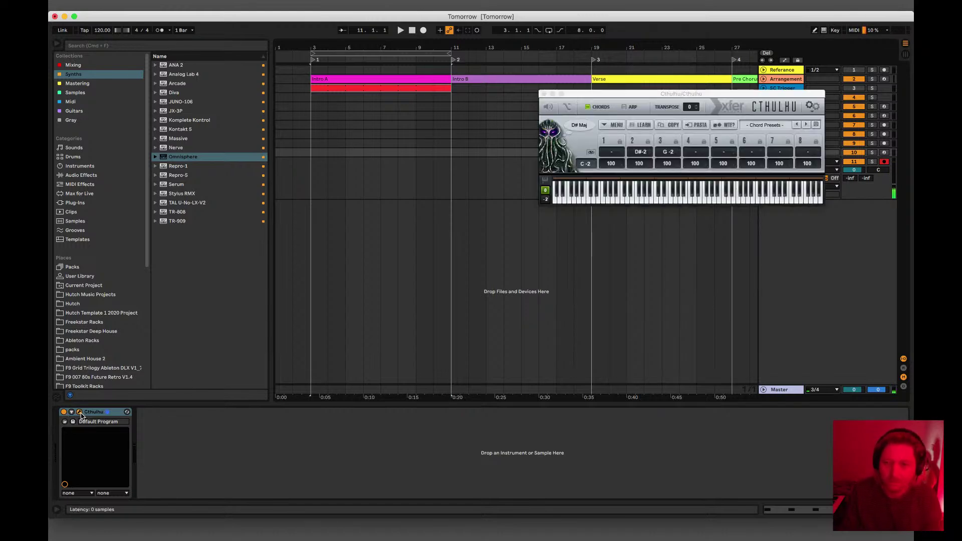
drag(612, 94, 397, 397)
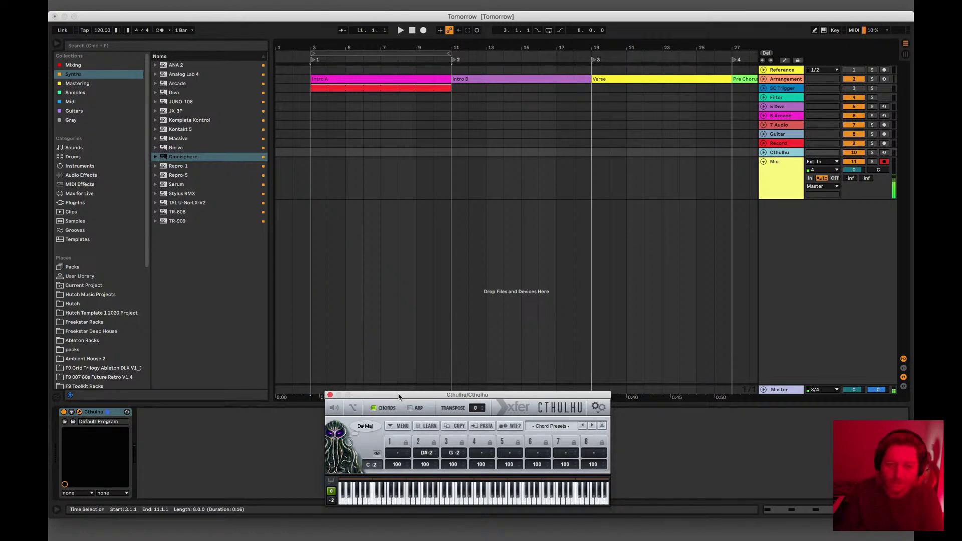
click(330, 395)
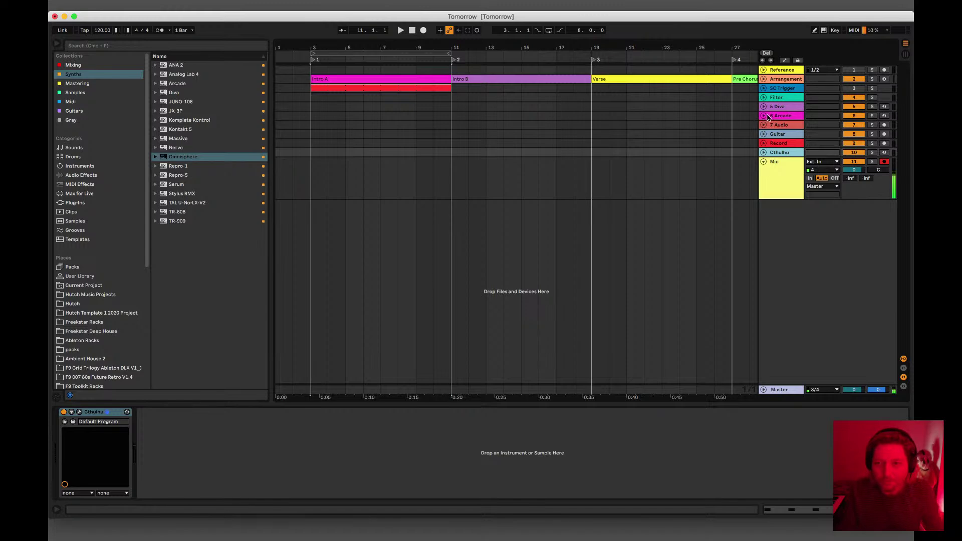
Step: Open the Arcade instrument on the 6 Arcade track and browse its feed to the Trending Lines
click(782, 116)
click(93, 412)
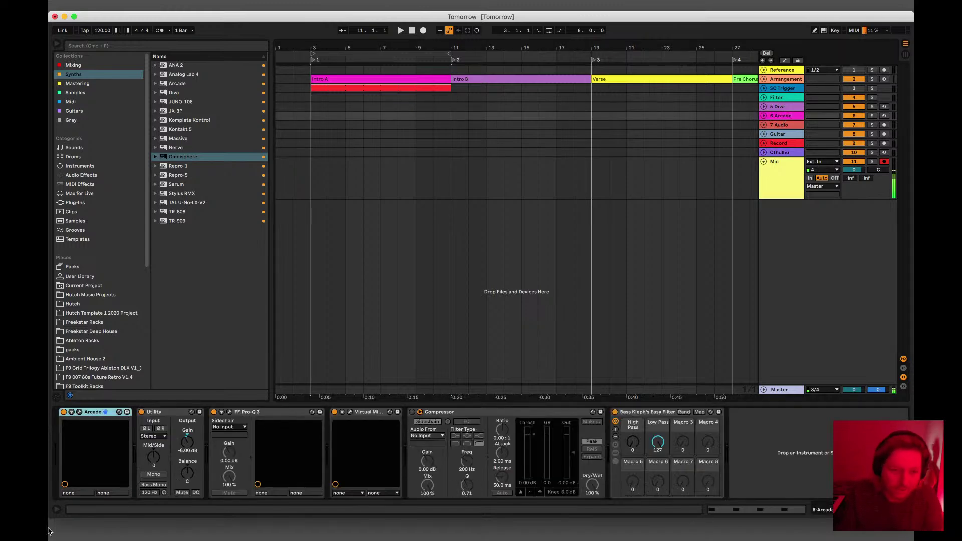
click(80, 412)
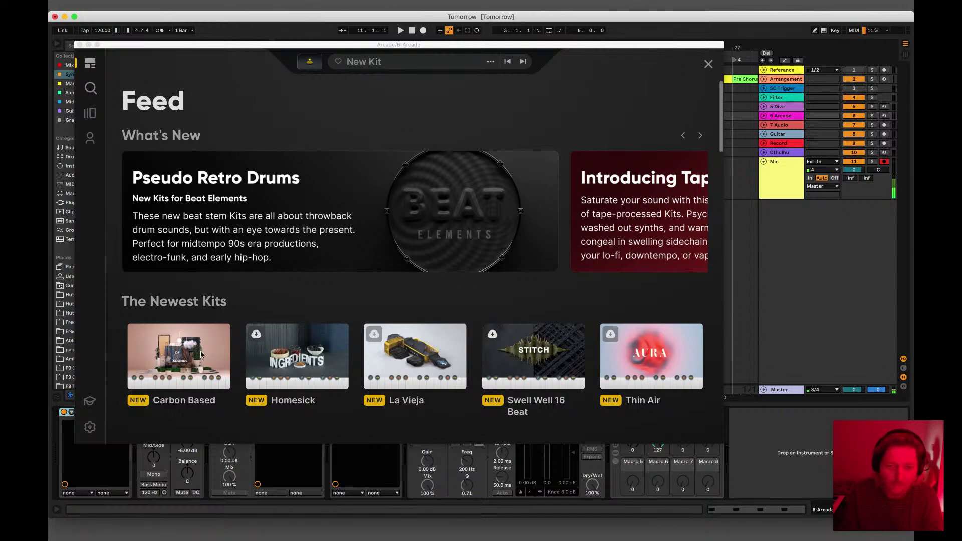
scroll(241, 359, down, 15)
scroll(381, 308, down, 8)
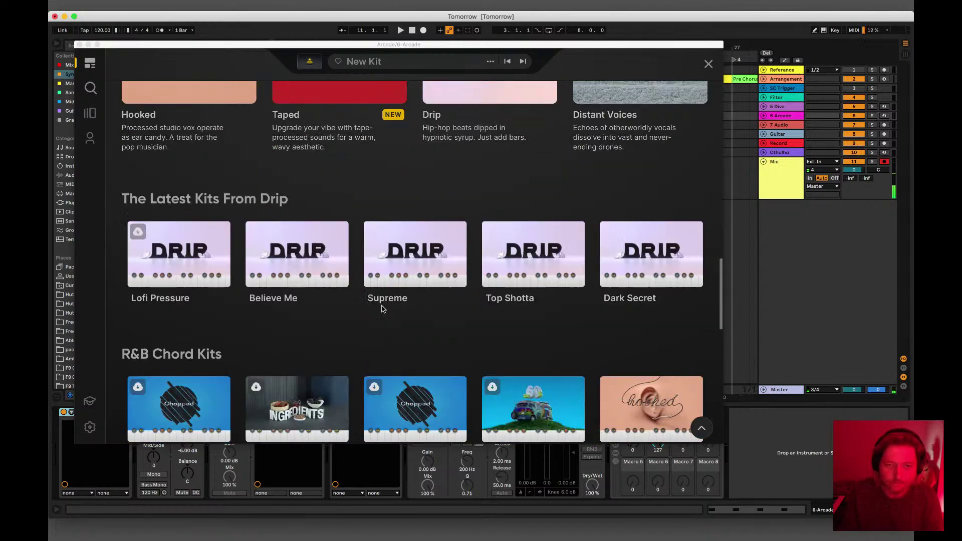
scroll(378, 307, up, 4)
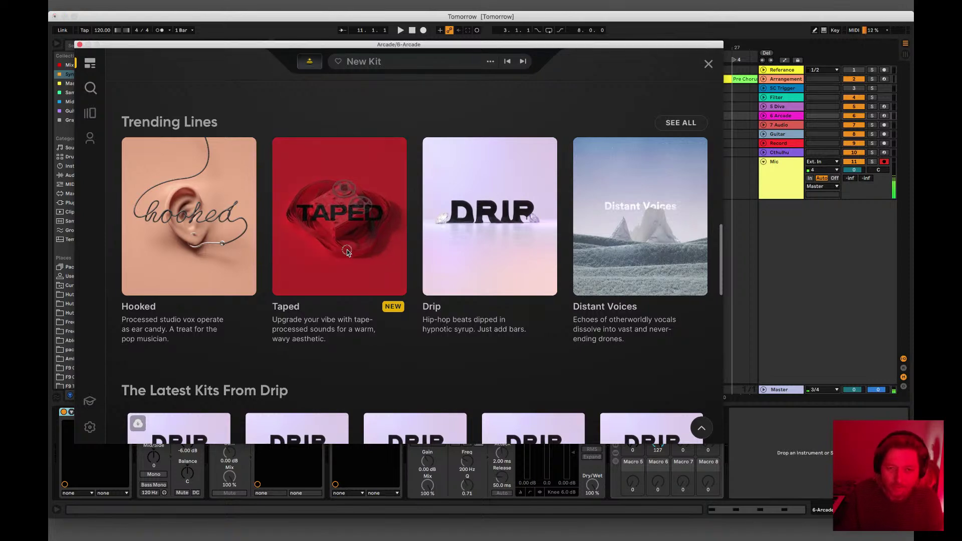
Step: Browse the kits of the Taped line and load the Escape Your Mind kit
click(348, 253)
scroll(466, 281, down, 10)
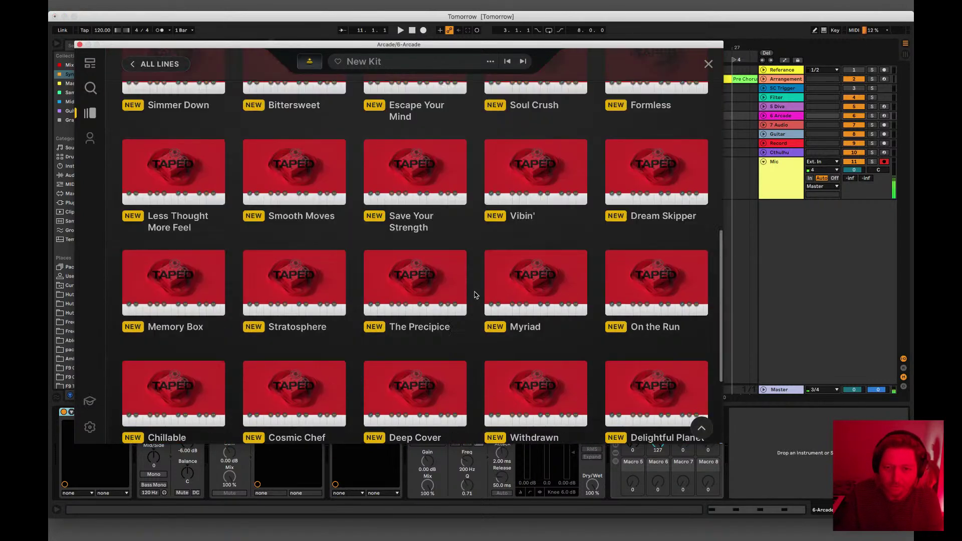
scroll(460, 289, up, 6)
scroll(460, 288, down, 5)
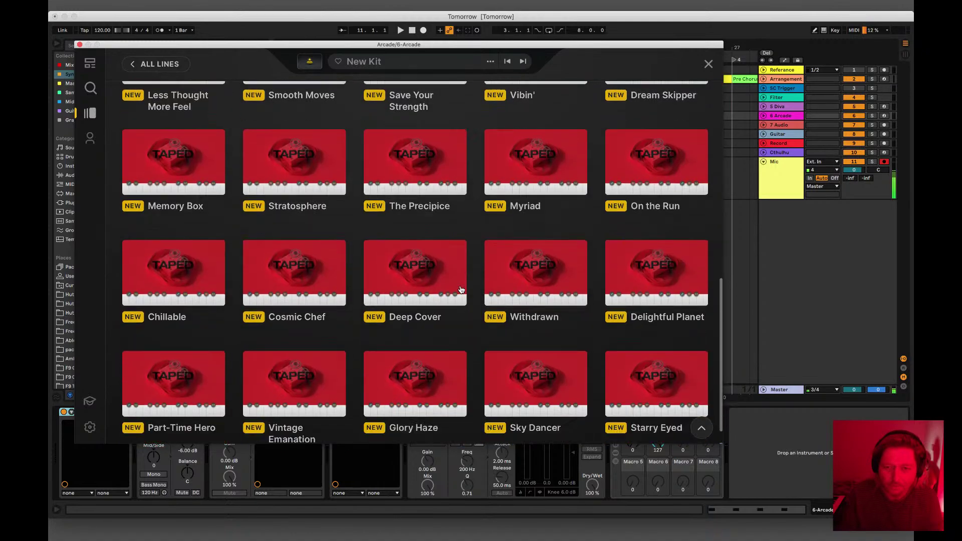
scroll(453, 261, up, 10)
scroll(445, 250, down, 3)
scroll(444, 250, down, 6)
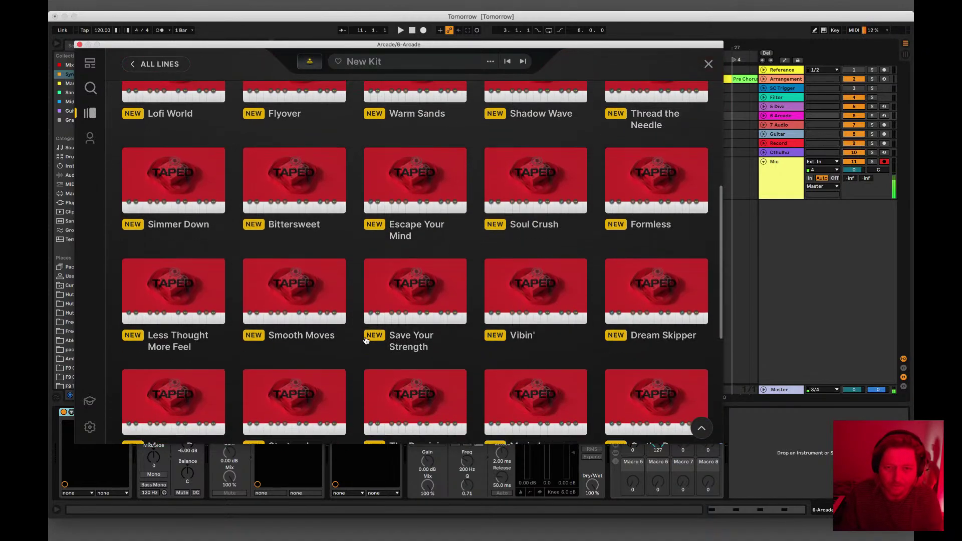
scroll(368, 334, up, 3)
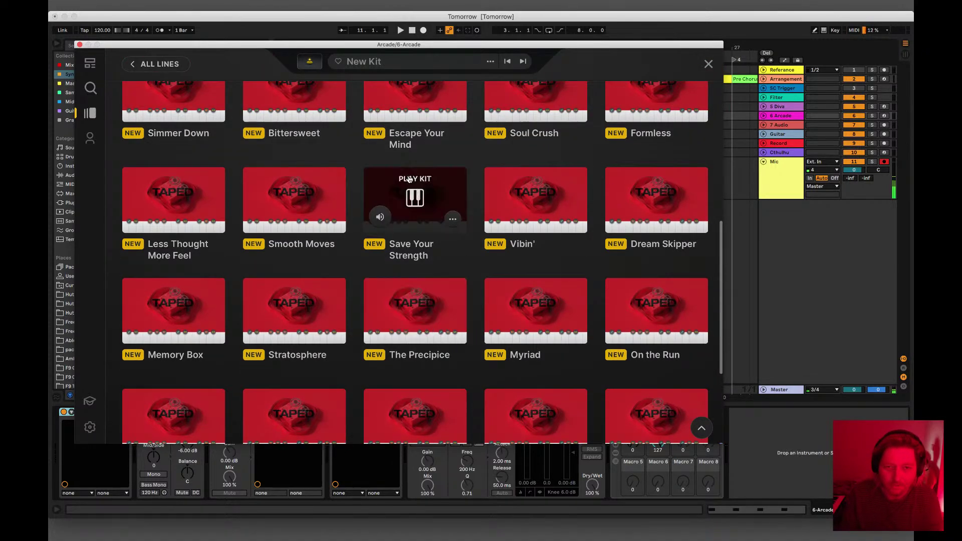
click(422, 104)
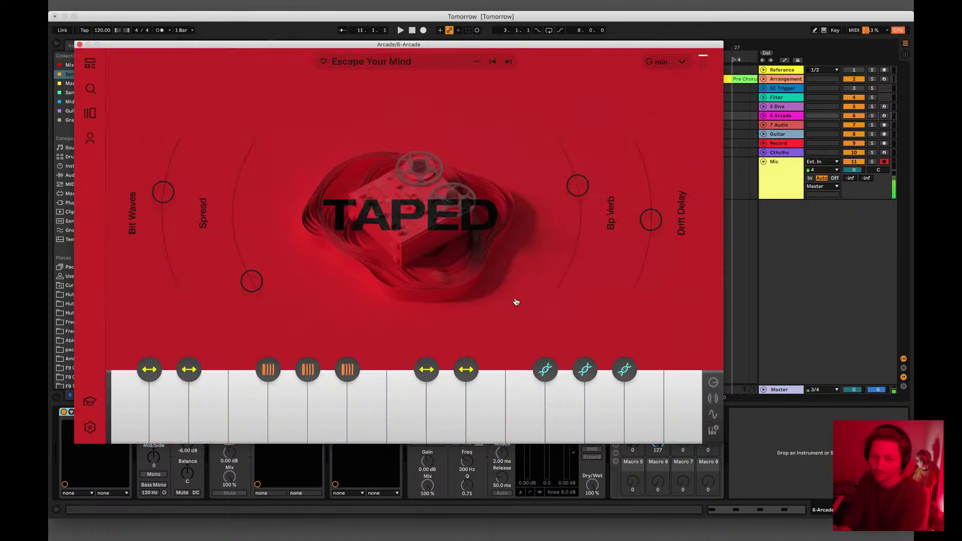
Step: Arm the 6 Arcade track and audition kits, advancing from Escape Your Mind through Soul Crush to Formless
click(795, 117)
click(883, 116)
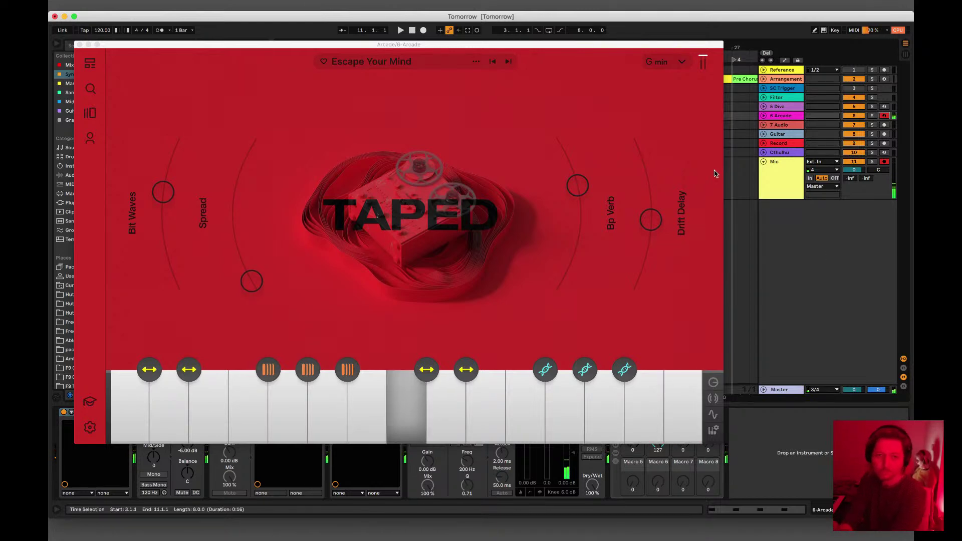
click(508, 61)
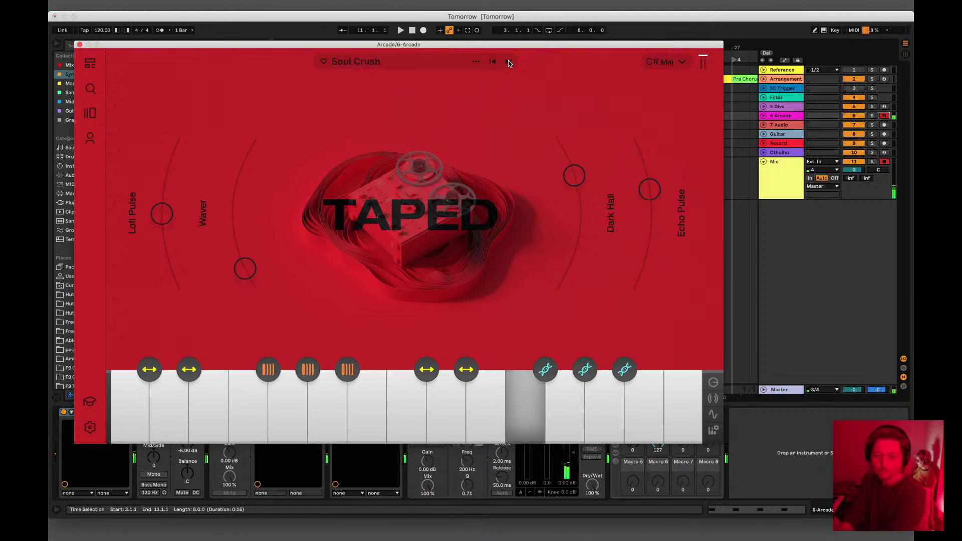
click(508, 62)
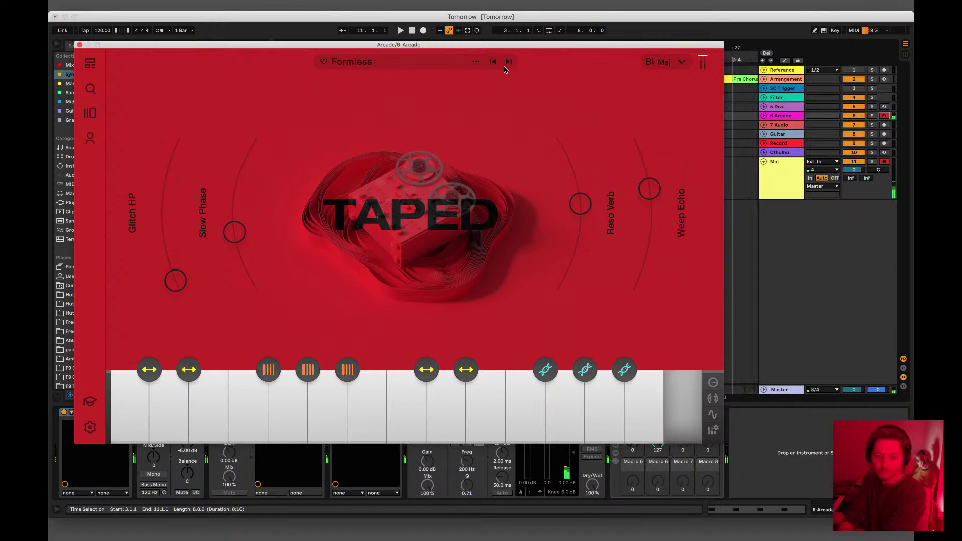
Step: Leave the Taped line, browse the full list of Arcade lines and open the Modular Circuitry line
click(372, 68)
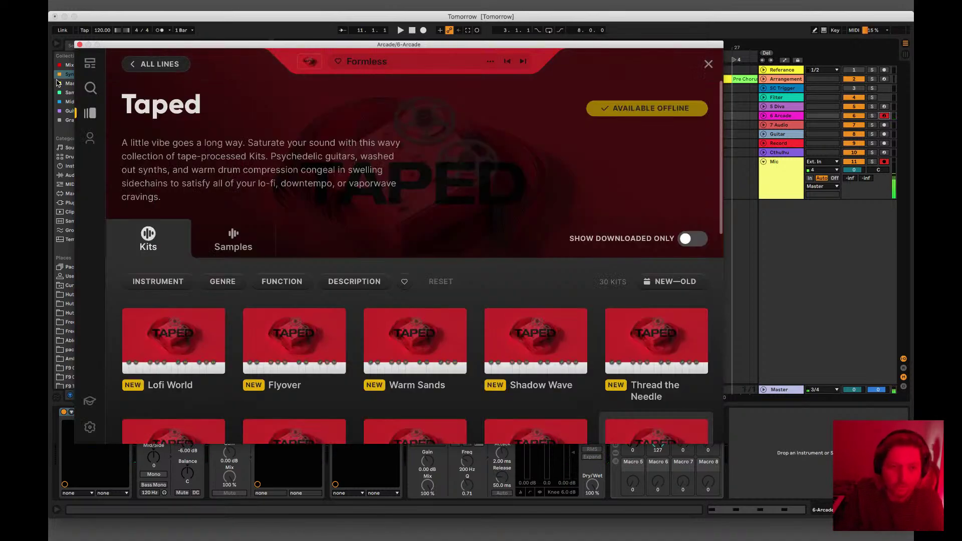
click(132, 69)
scroll(435, 292, down, 10)
scroll(435, 293, down, 10)
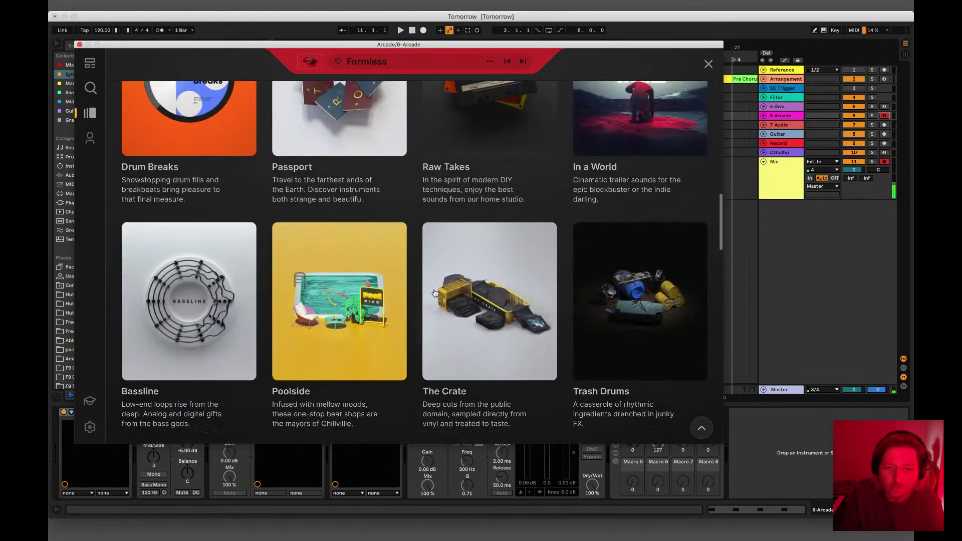
scroll(435, 293, down, 5)
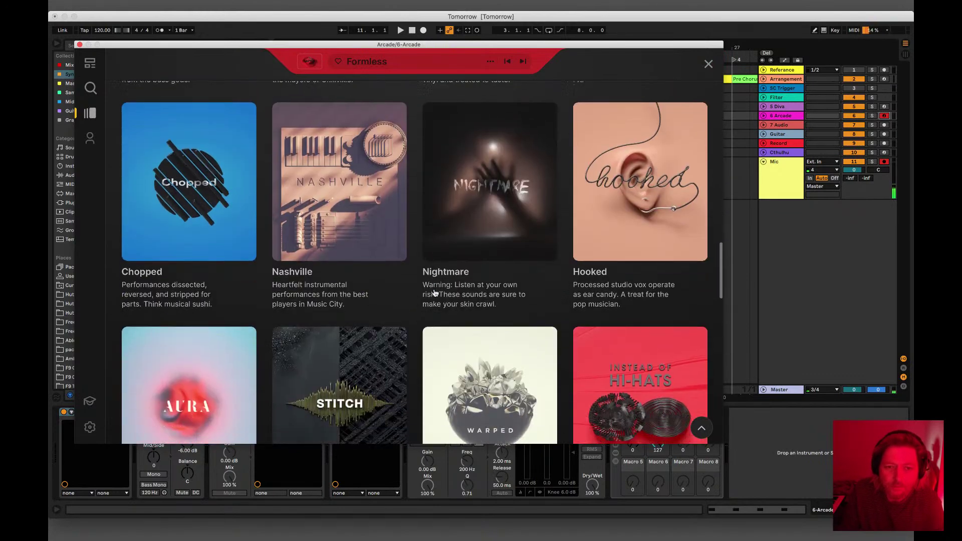
scroll(431, 292, down, 10)
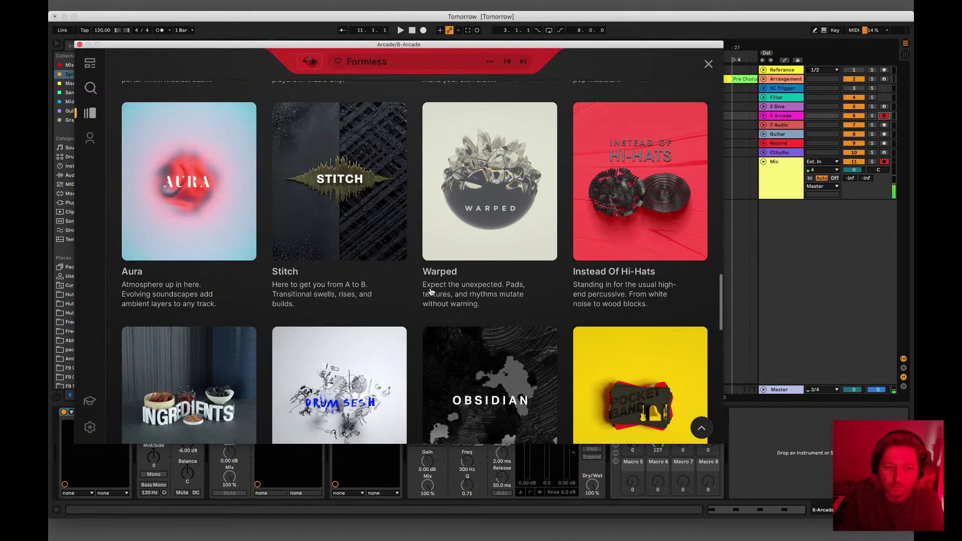
scroll(430, 292, down, 8)
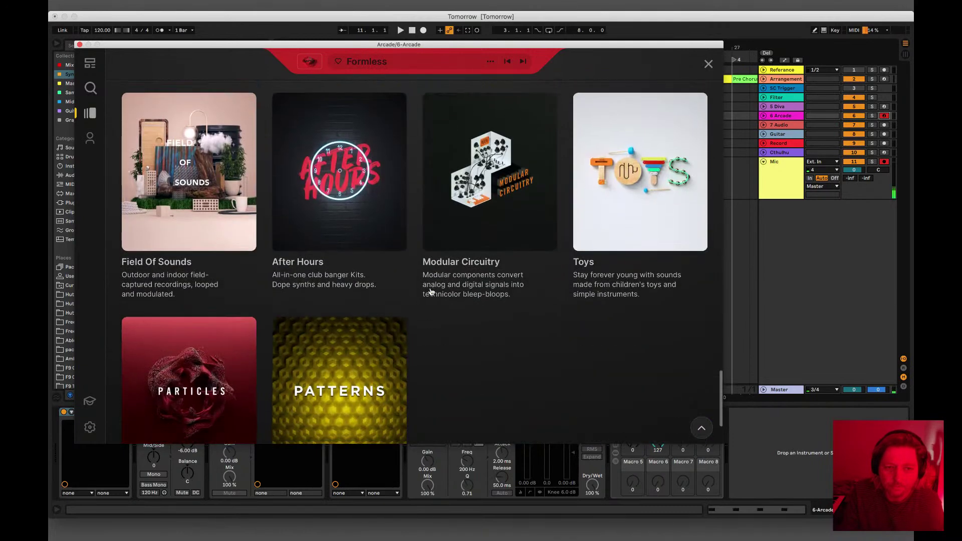
scroll(430, 291, up, 6)
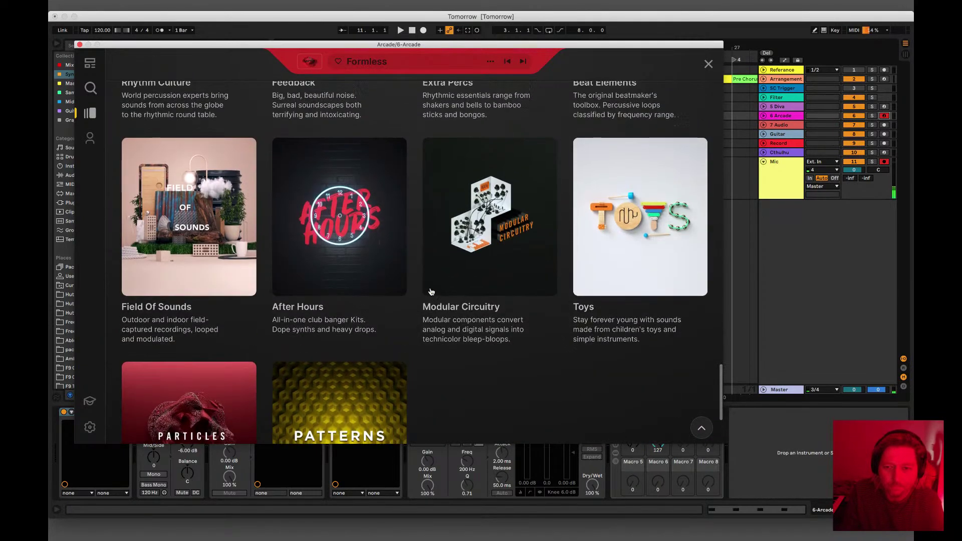
scroll(431, 292, up, 4)
scroll(431, 291, up, 10)
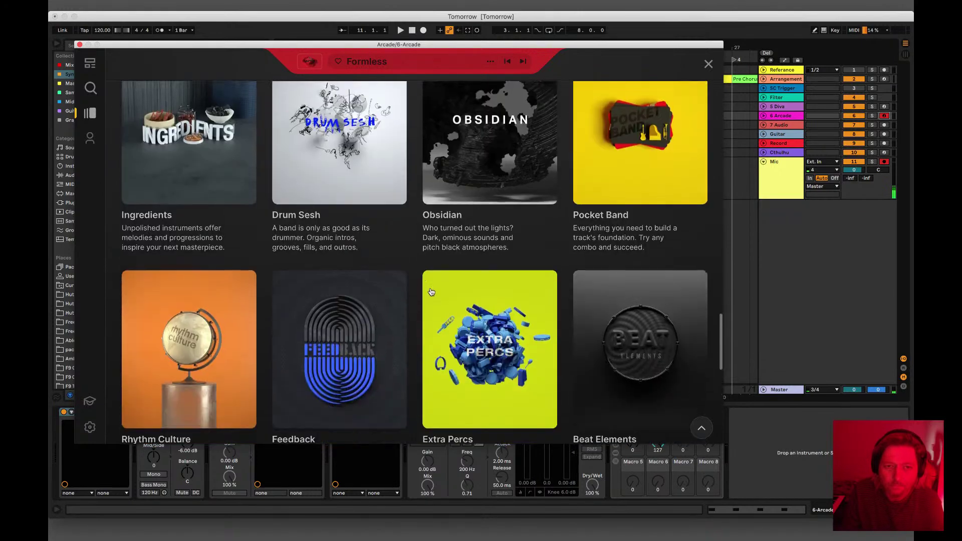
scroll(431, 291, up, 2)
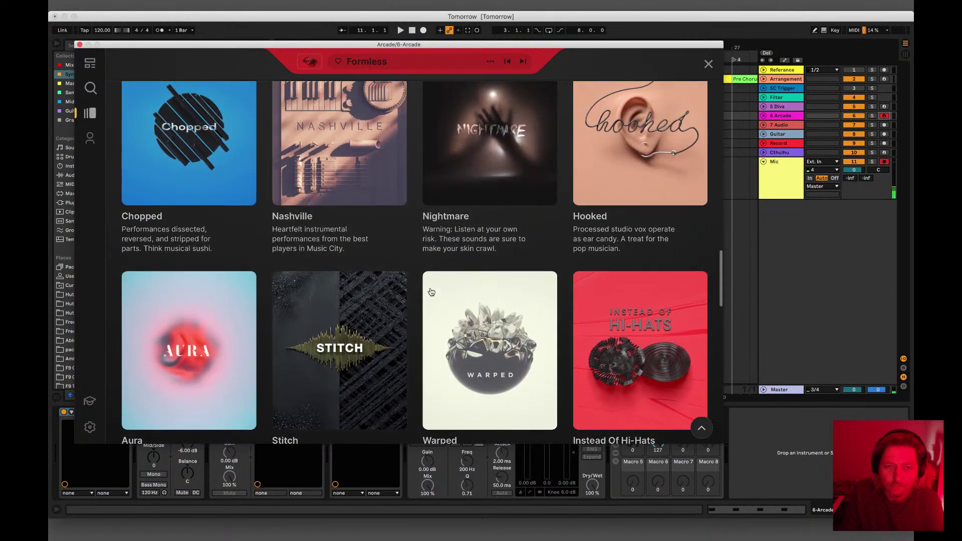
scroll(430, 291, down, 7)
scroll(431, 292, down, 5)
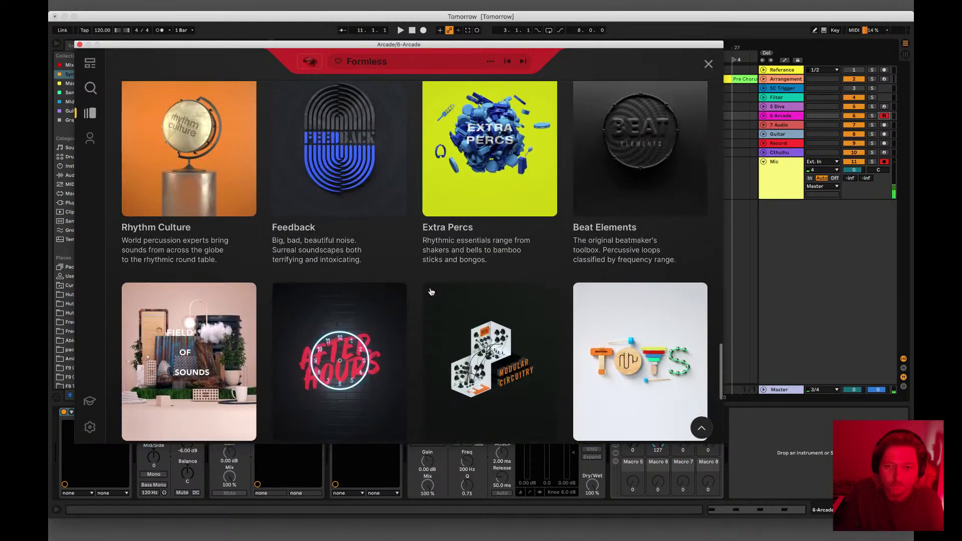
scroll(431, 291, up, 2)
click(431, 291)
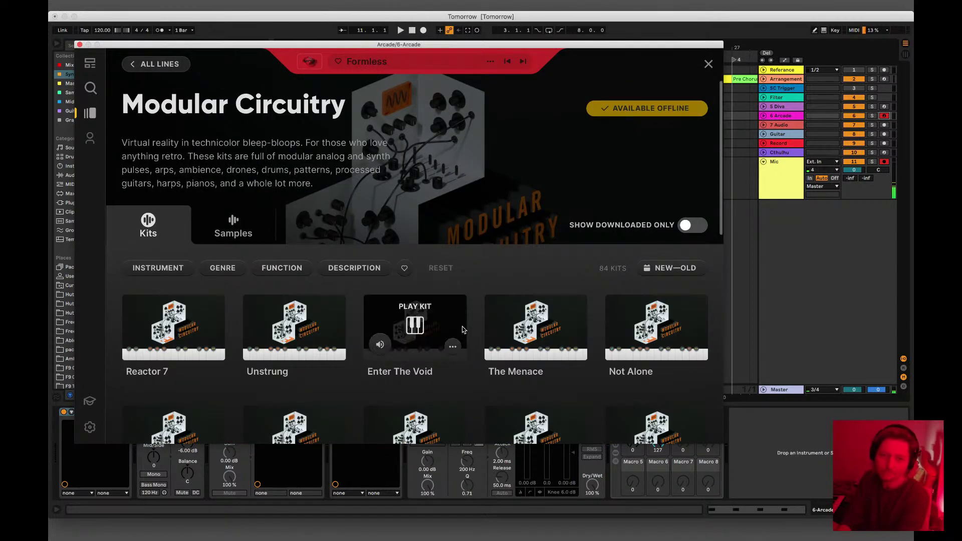
Step: Load the Slow and Steady kit, audition the kits after it up to Pressure Drop, and close the Arcade window
scroll(494, 329, down, 5)
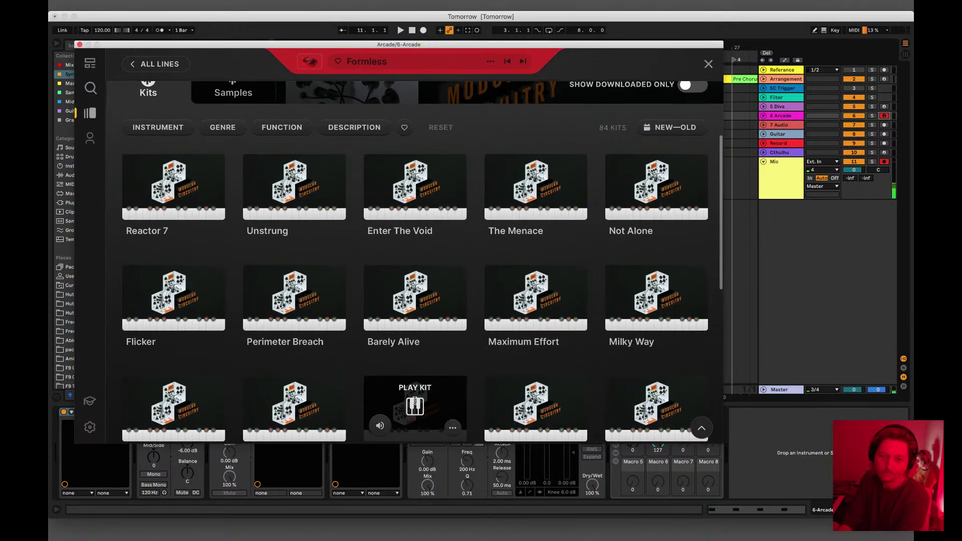
click(415, 402)
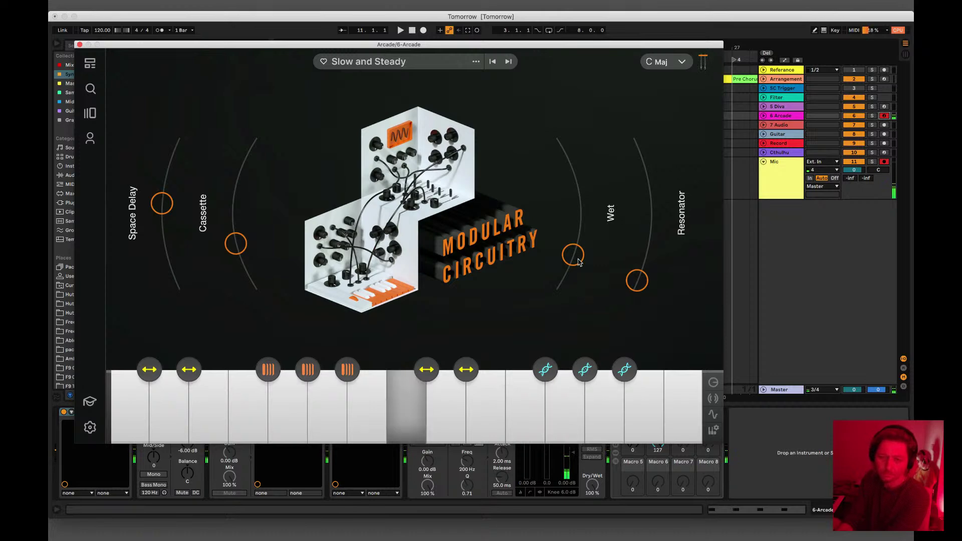
click(507, 62)
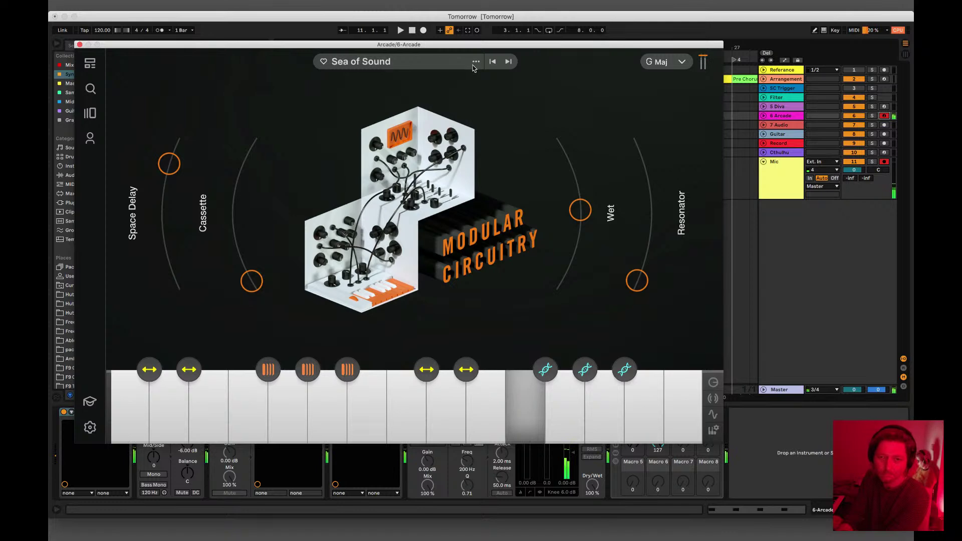
click(512, 62)
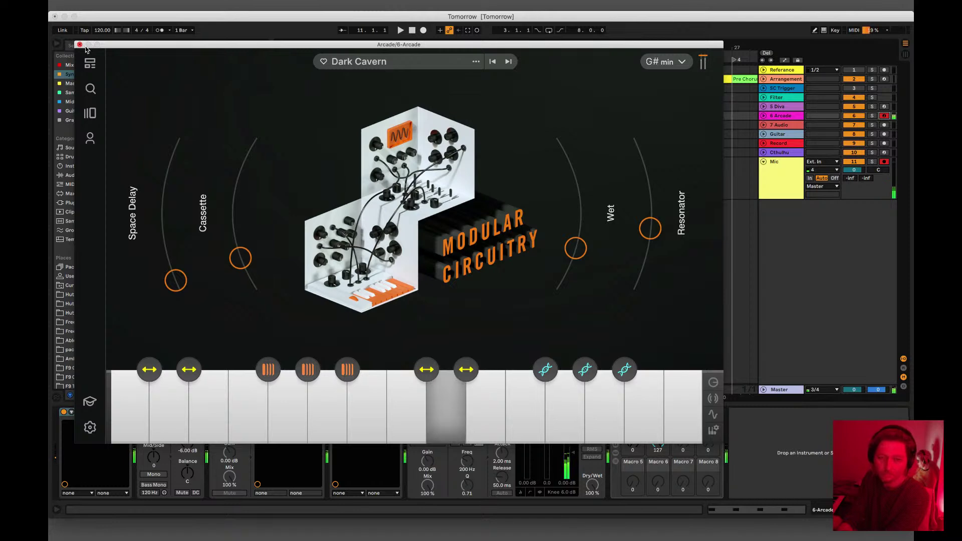
click(509, 62)
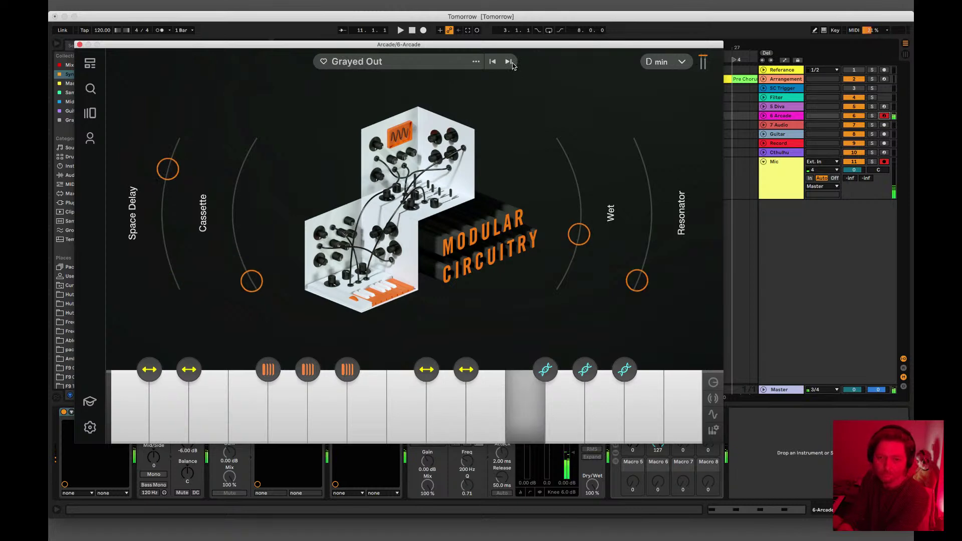
click(509, 62)
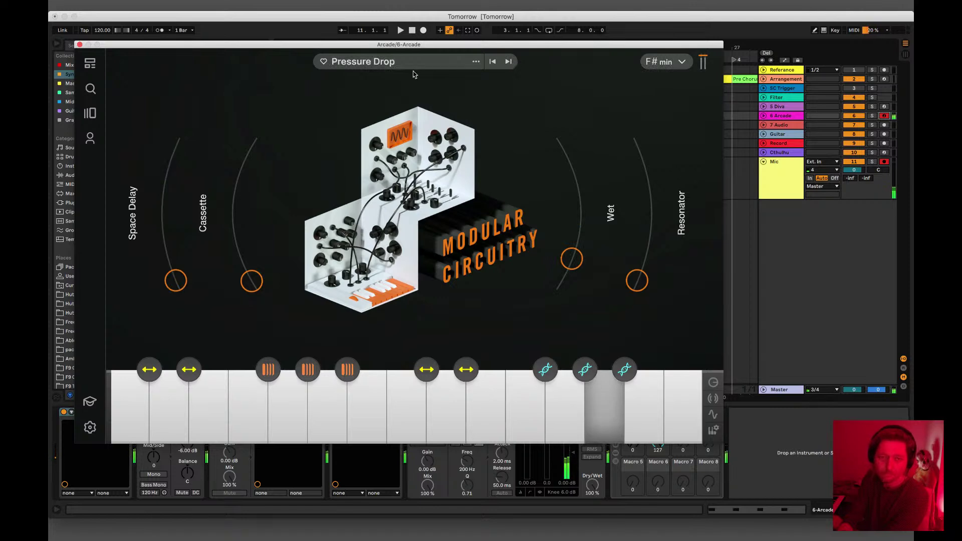
click(78, 45)
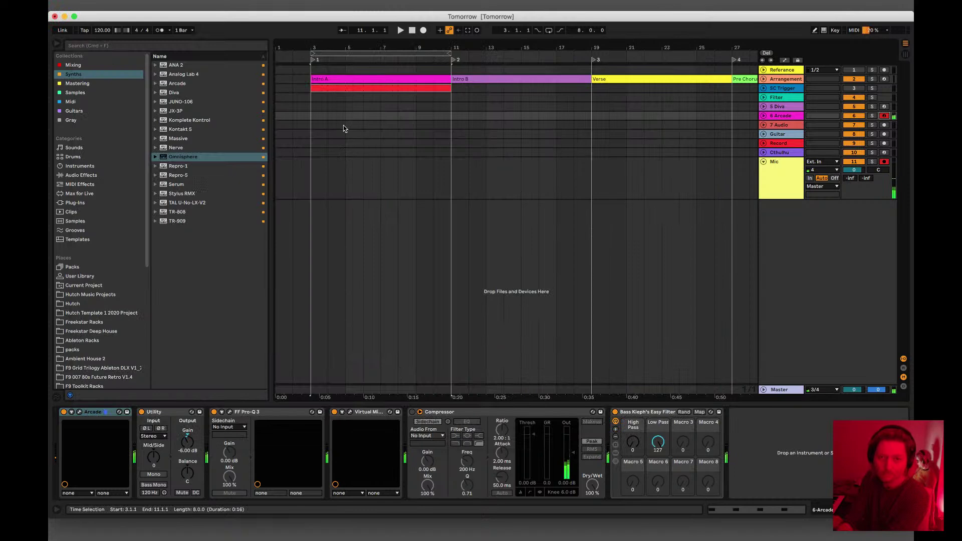
Step: Unfold the 6 Arcade track and create an empty eight-bar MIDI clip on it spanning the Intro A section
click(763, 115)
drag(313, 133, 443, 130)
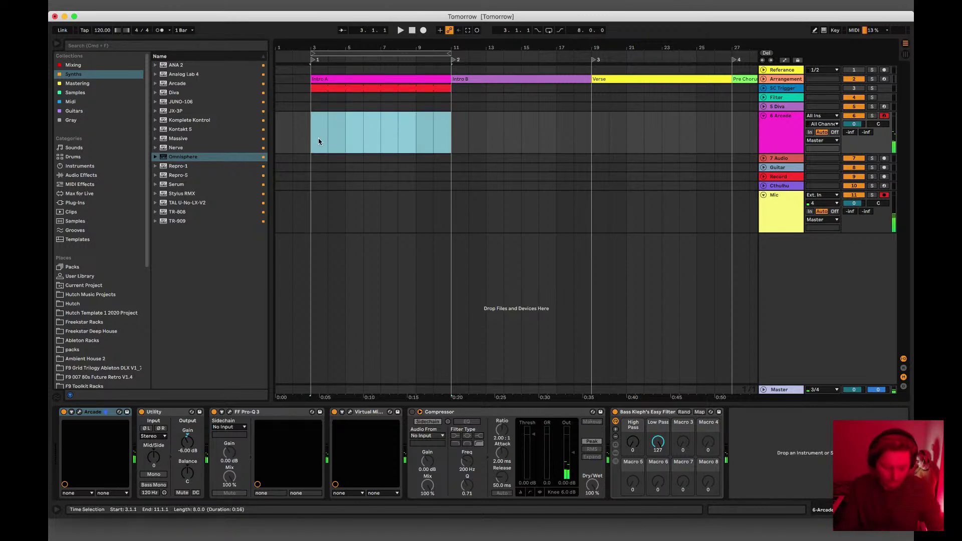
key(super+shift+m)
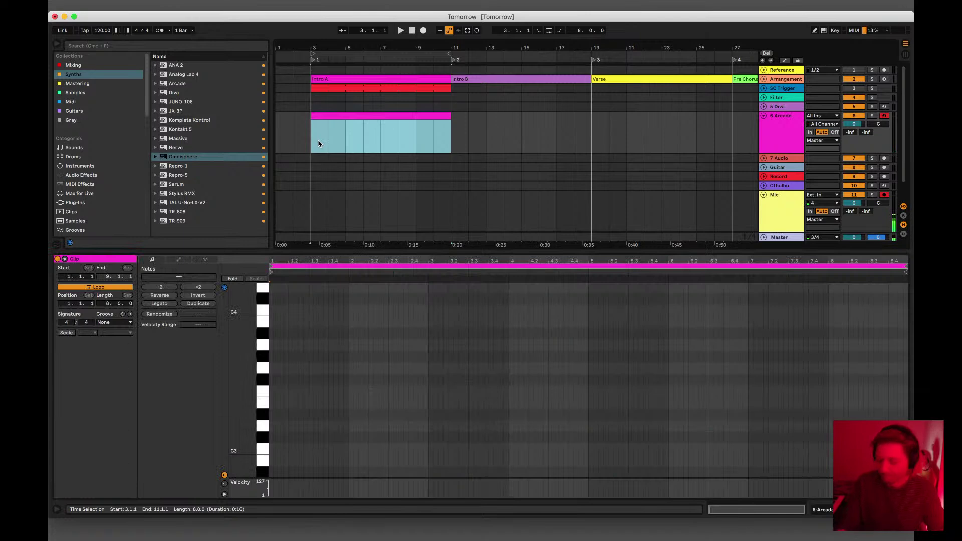
Step: Draw an A3 note in the new clip and extend it across all eight bars
click(296, 436)
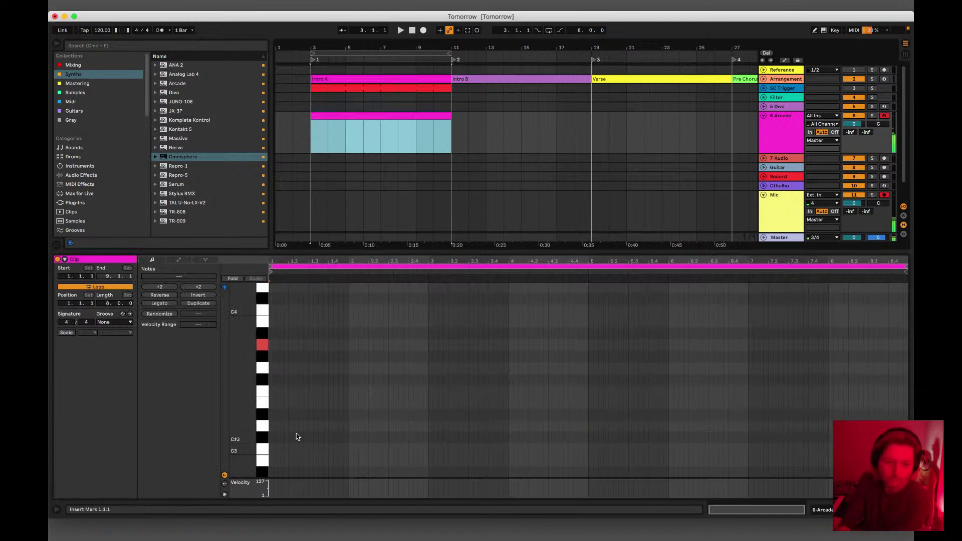
double_click(271, 346)
drag(271, 346, 637, 345)
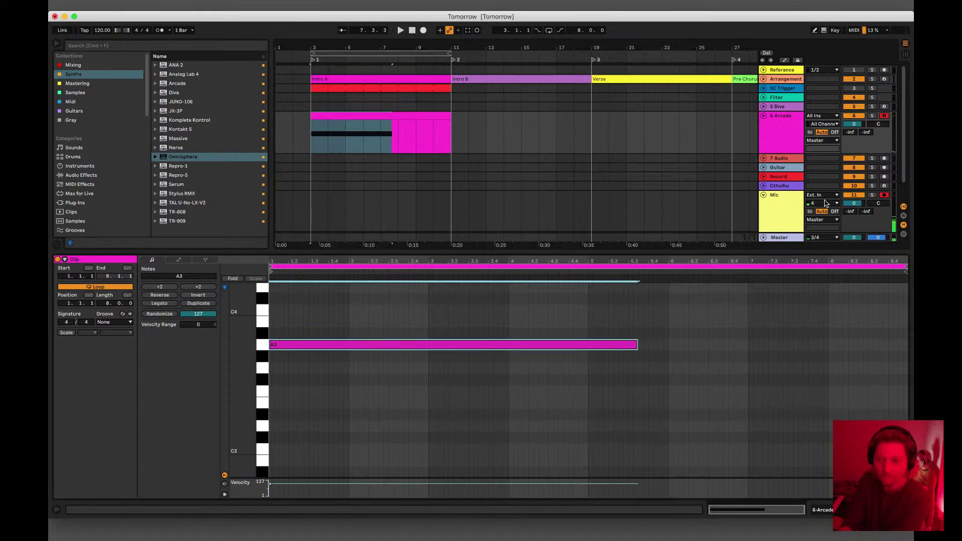
drag(637, 346, 828, 347)
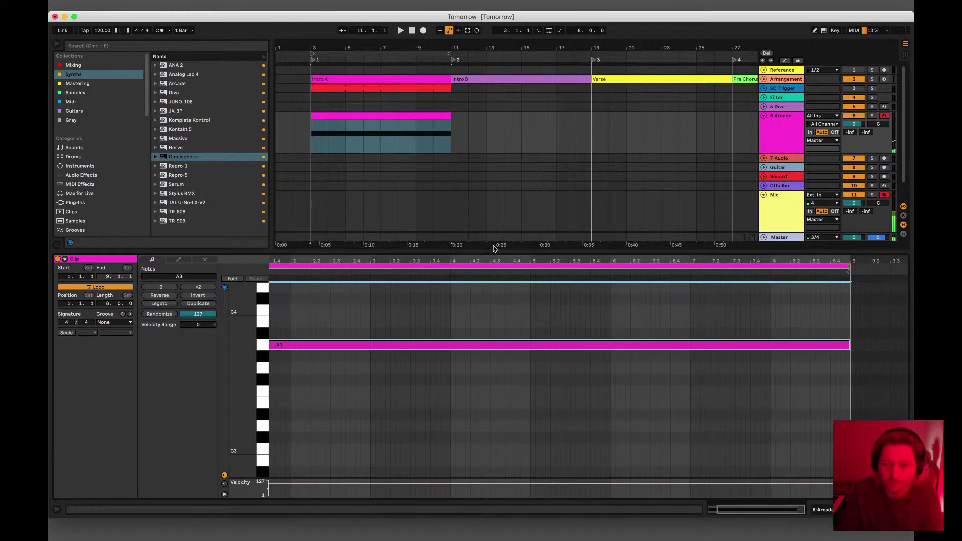
Step: Play the Intro A section with the 6 Arcade instrument open to check that the clip triggers Pressure Drop, then close its window
key(space)
click(789, 128)
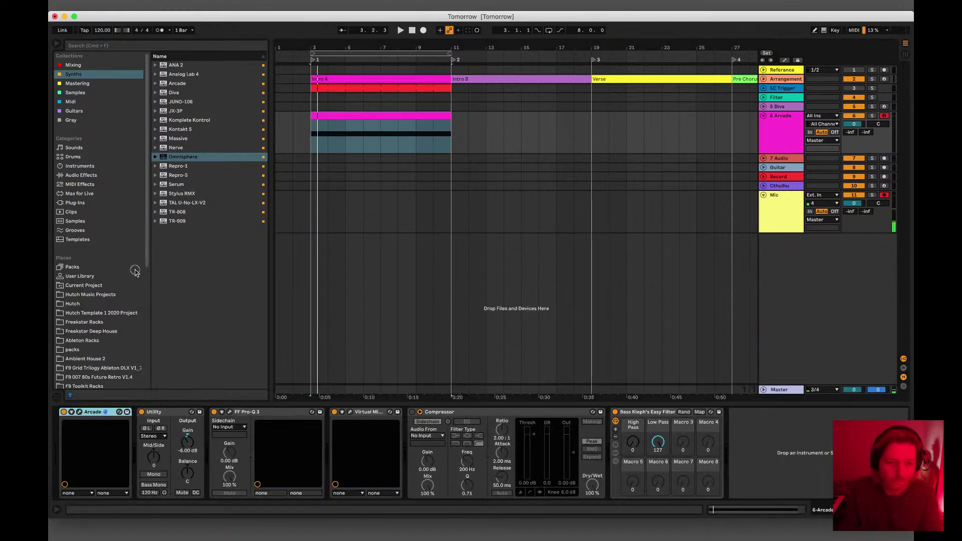
click(79, 412)
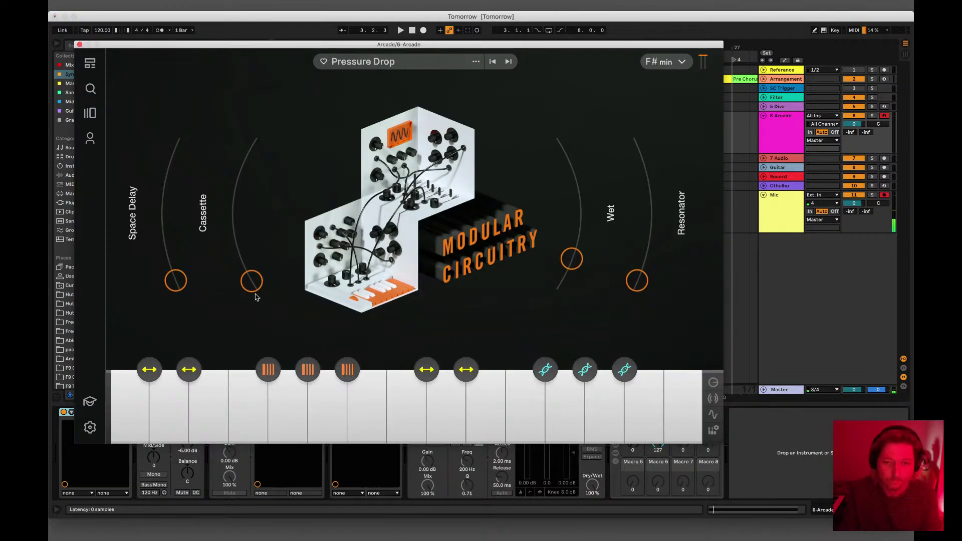
key(space)
key(space)
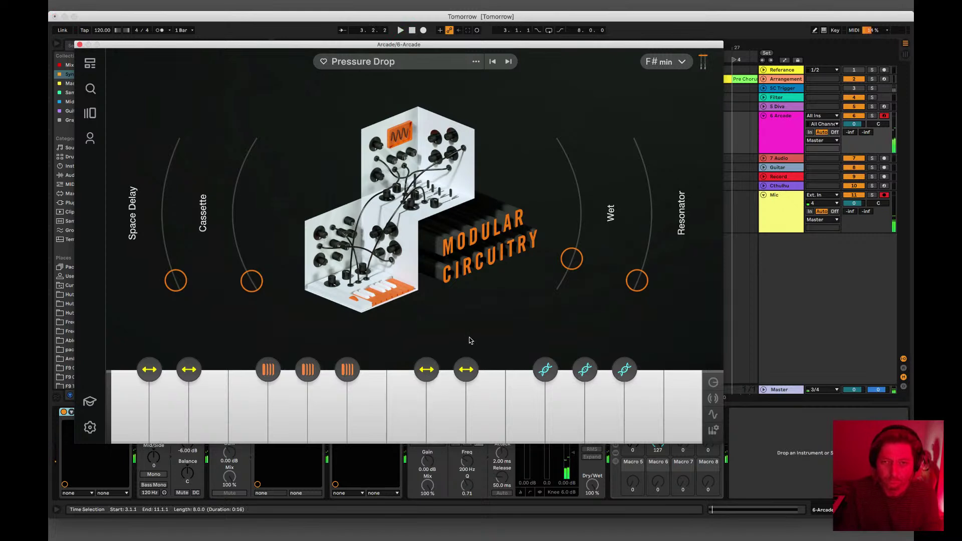
key(space)
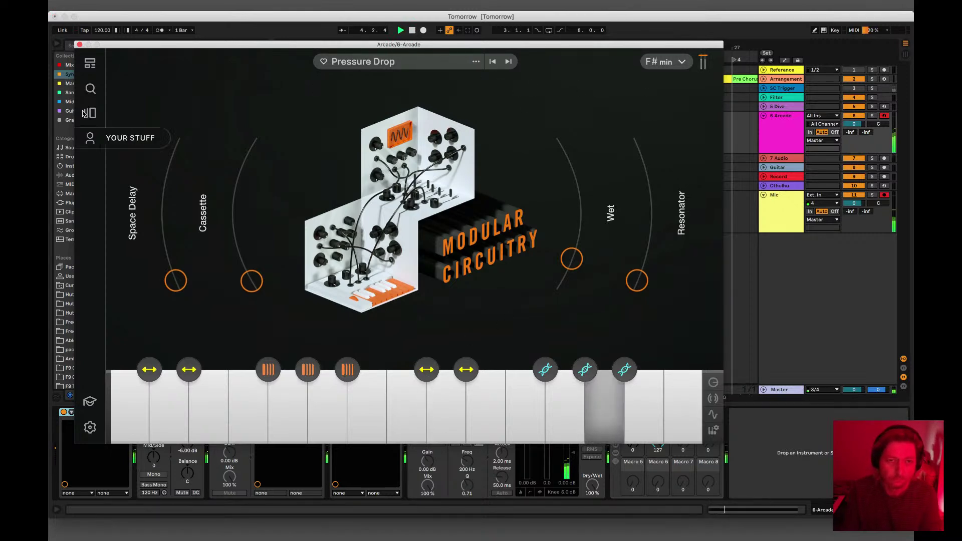
click(79, 44)
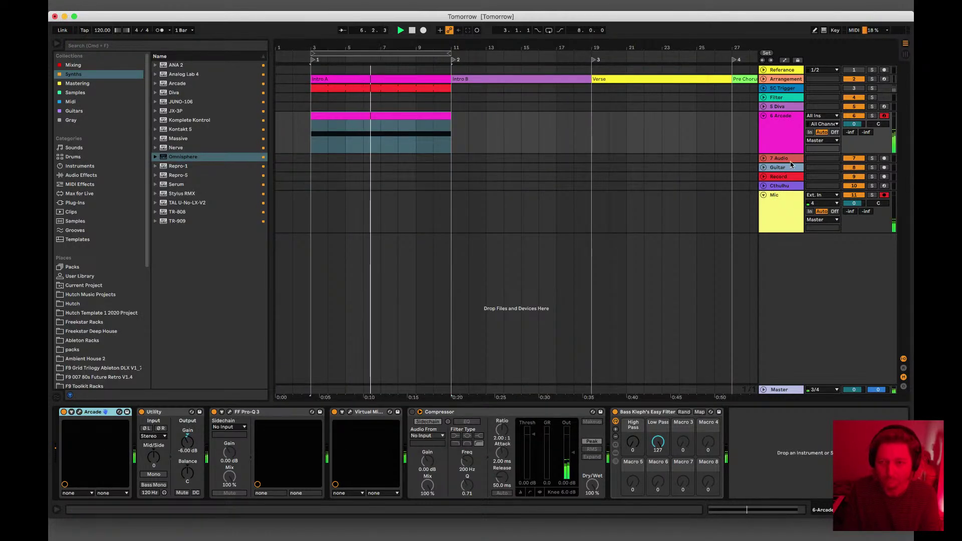
Step: Duplicate the 6 Arcade track and delete the MIDI clip from the copy
click(776, 121)
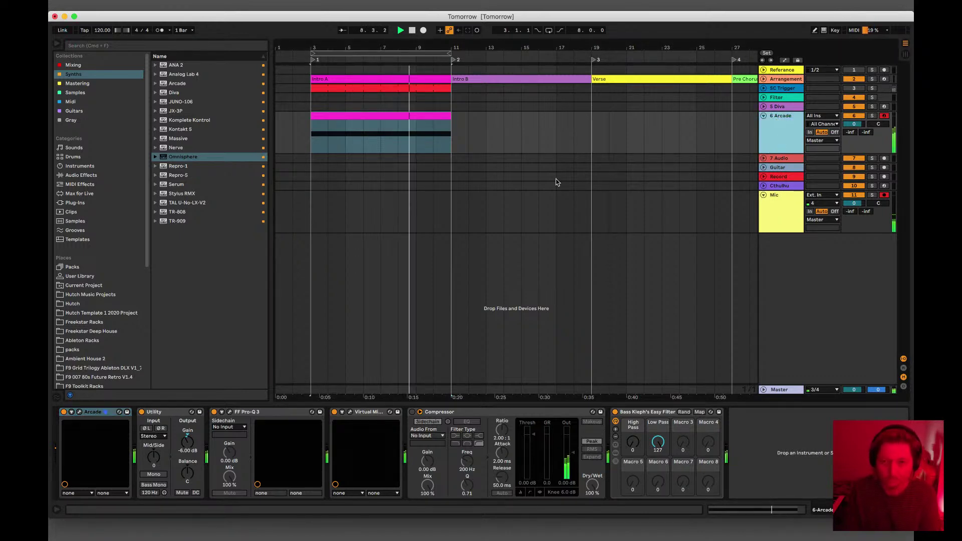
key(super+d)
click(326, 160)
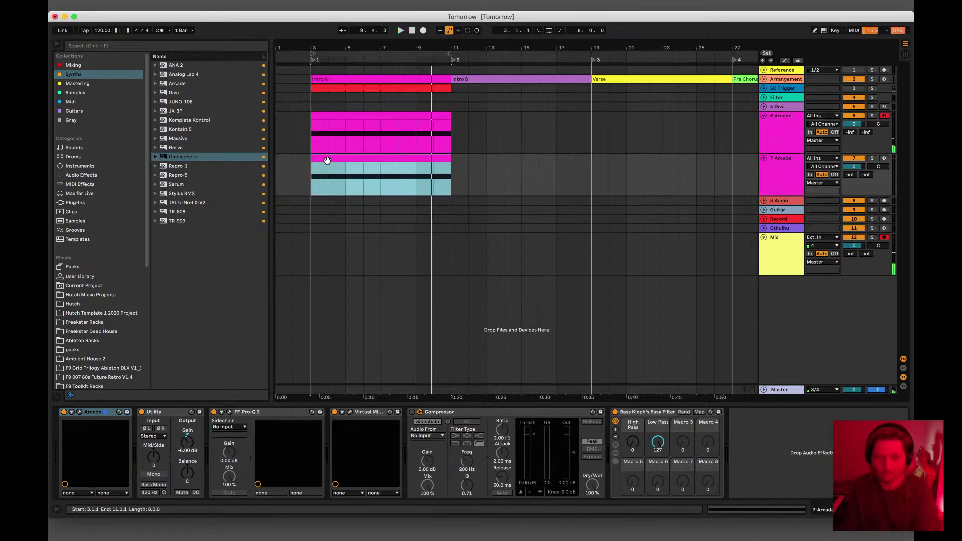
key(0)
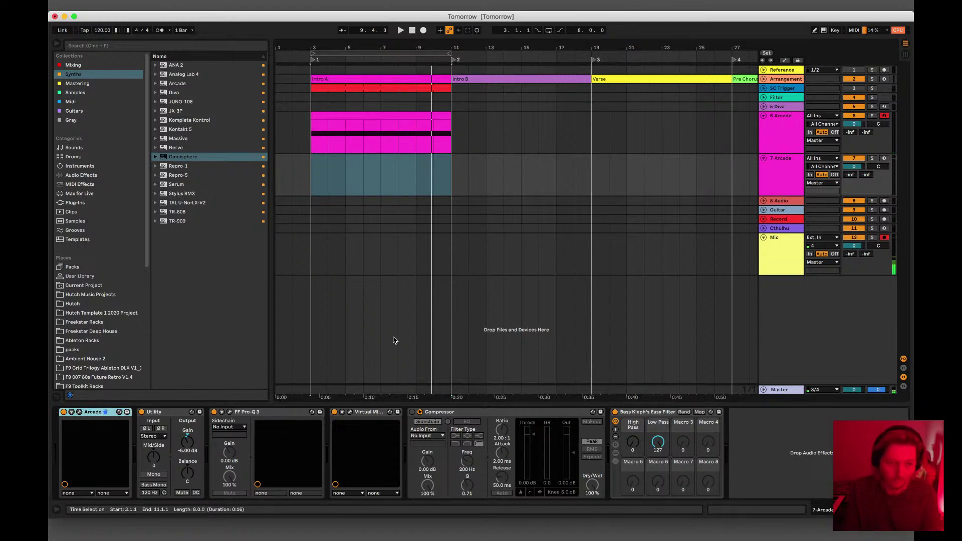
Step: Select the duplicated 7 Arcade track and open its Arcade instrument window
click(78, 412)
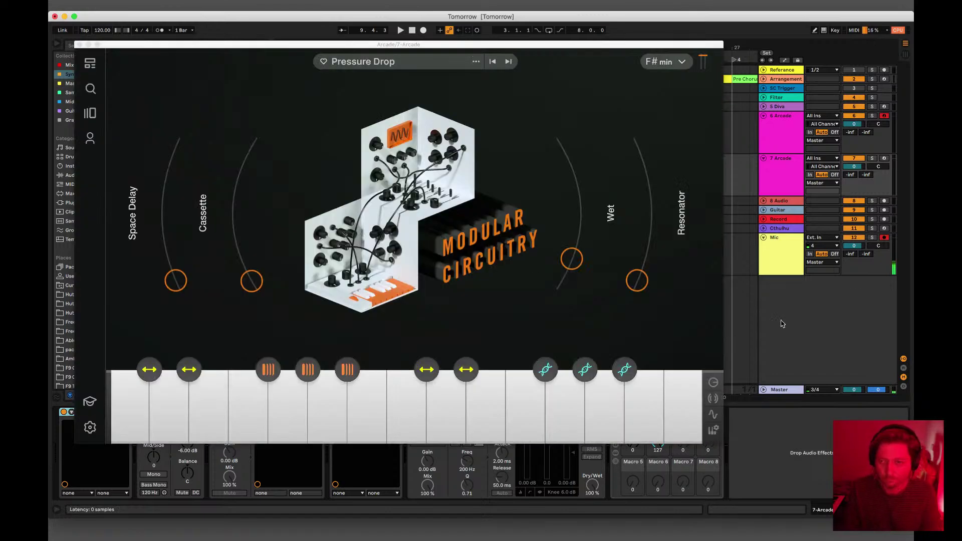
click(774, 167)
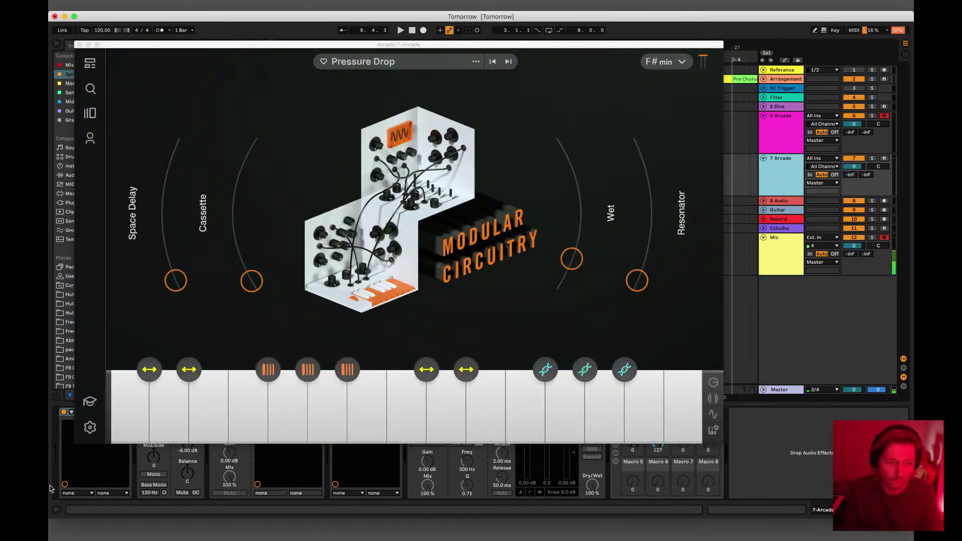
click(79, 45)
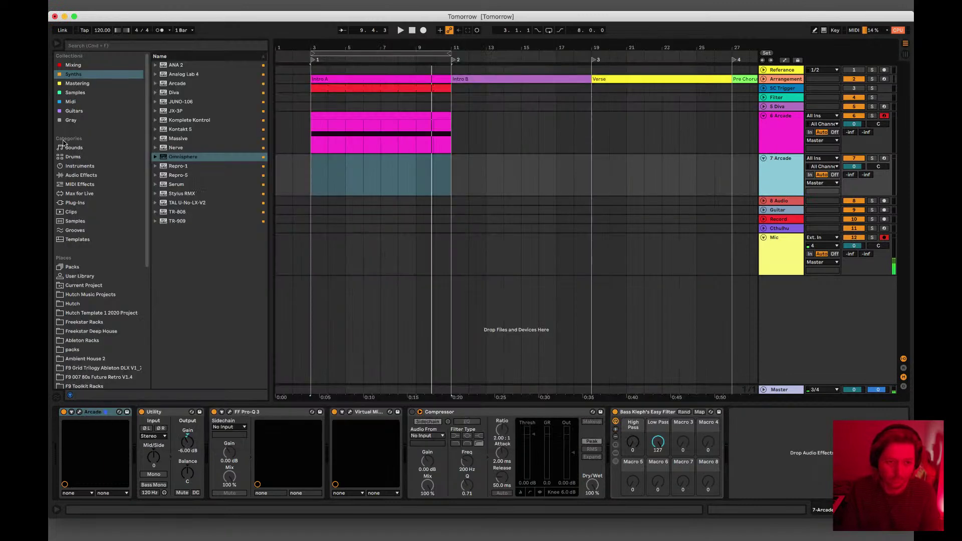
click(79, 412)
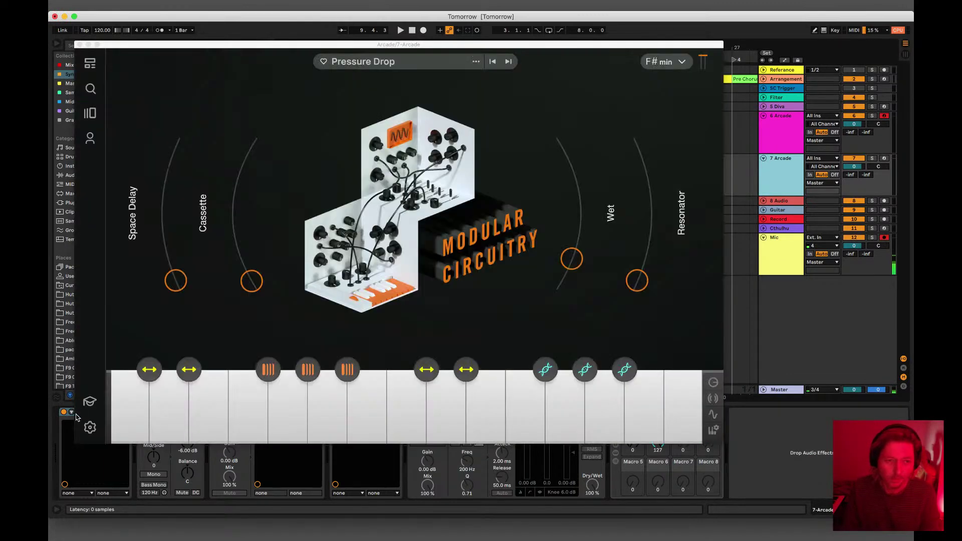
click(178, 264)
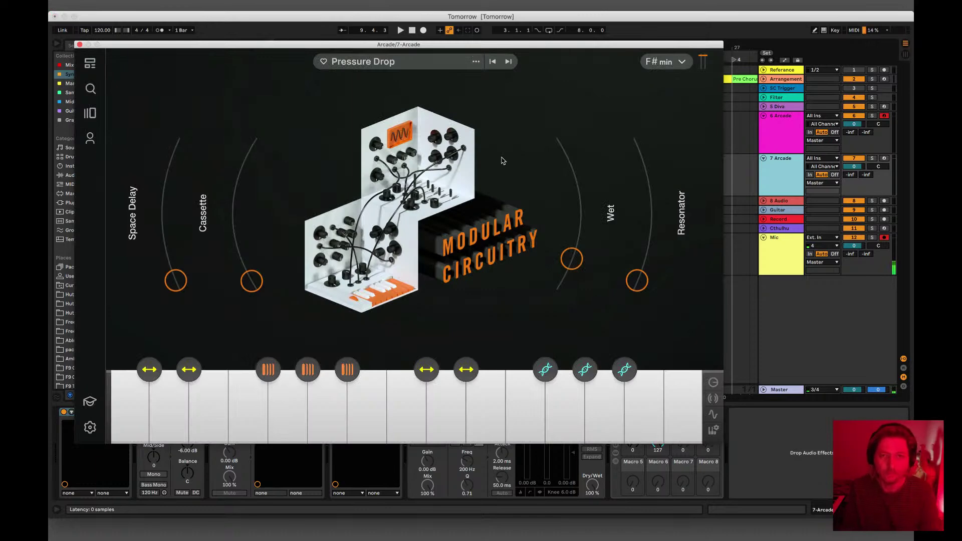
Step: Load the Acid BYL-K kit from the Instead Of Hi-Hats line into 7 Arcade, arm the track to audition it, and close the instrument window
click(441, 67)
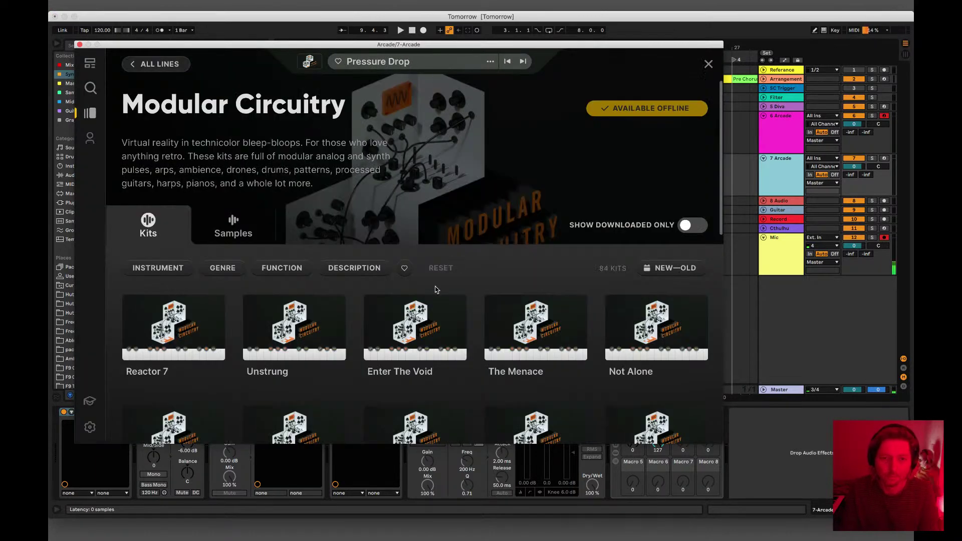
click(90, 113)
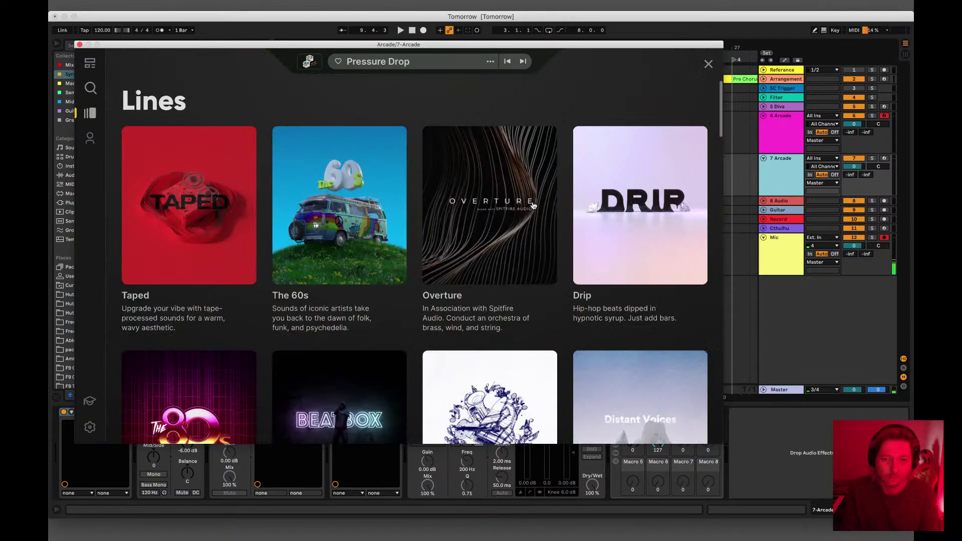
scroll(546, 225, down, 15)
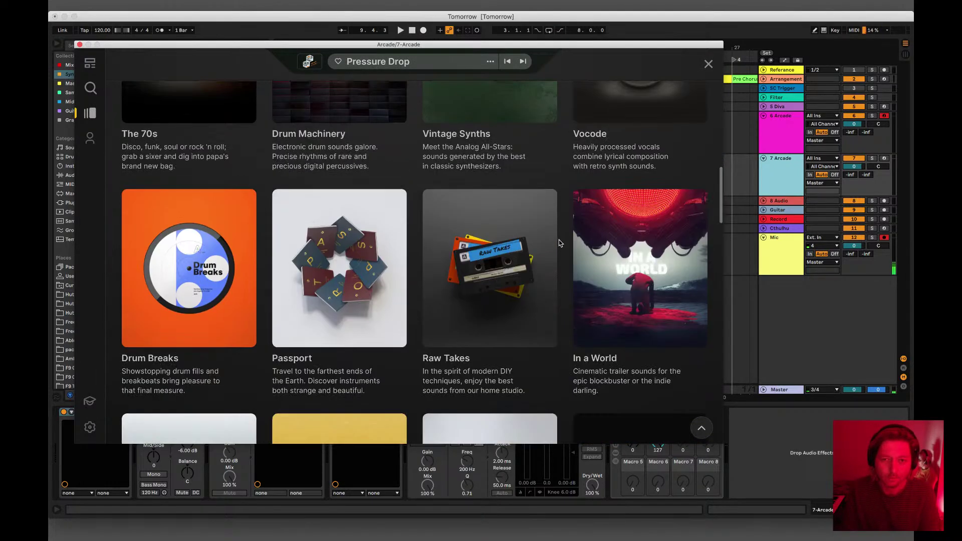
scroll(559, 243, down, 15)
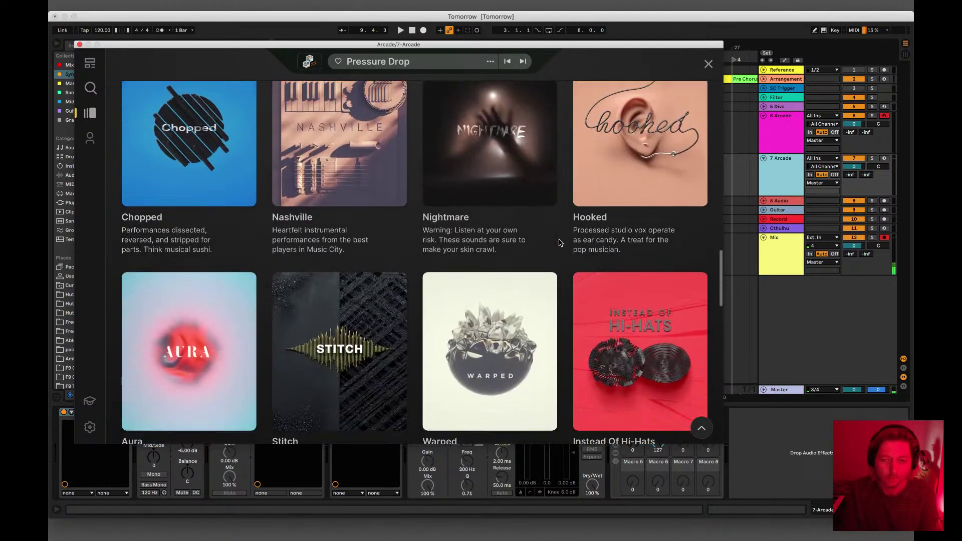
scroll(559, 243, down, 2)
click(661, 276)
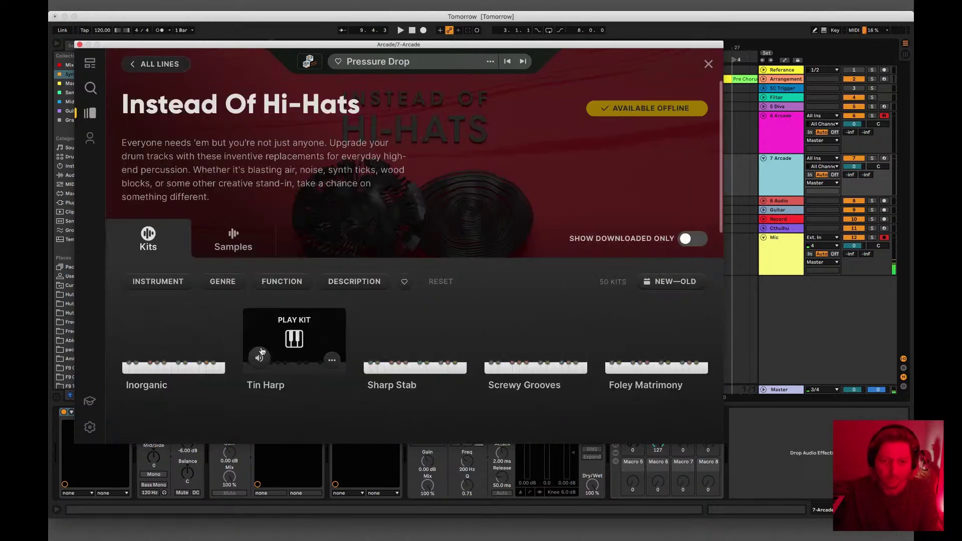
scroll(371, 350, down, 20)
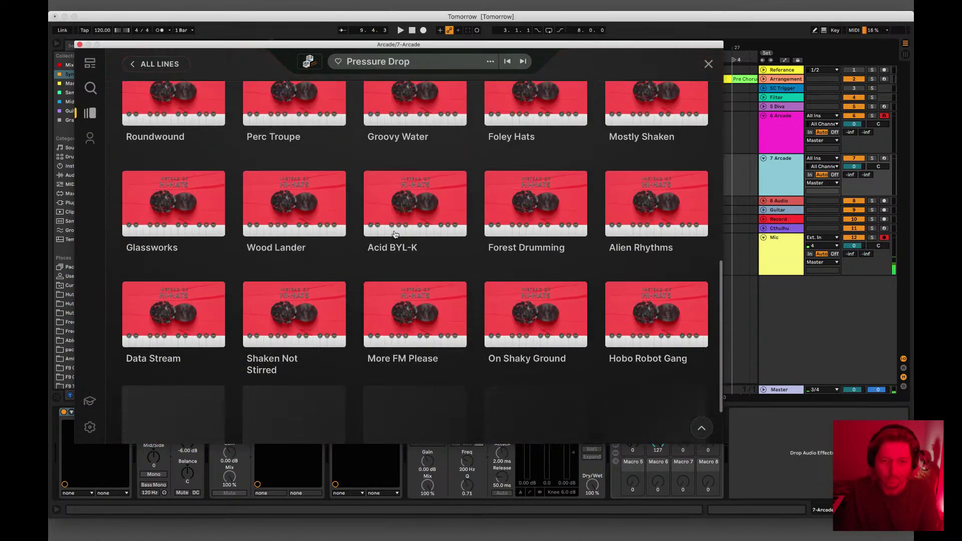
click(403, 209)
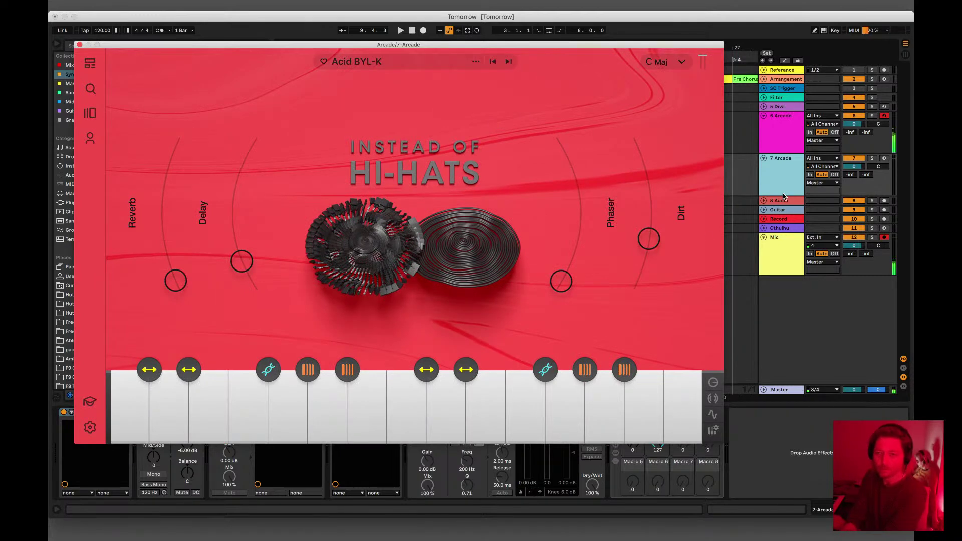
click(883, 158)
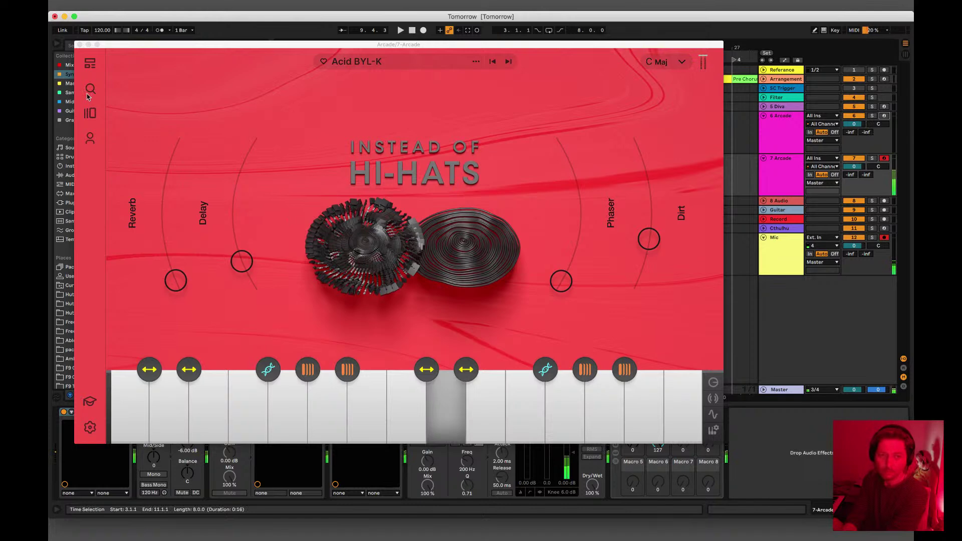
click(79, 46)
Step: Fill Intro A on the 7 Arcade track with a looped one-bar MIDI clip holding a full-bar D3 note
drag(314, 189, 321, 188)
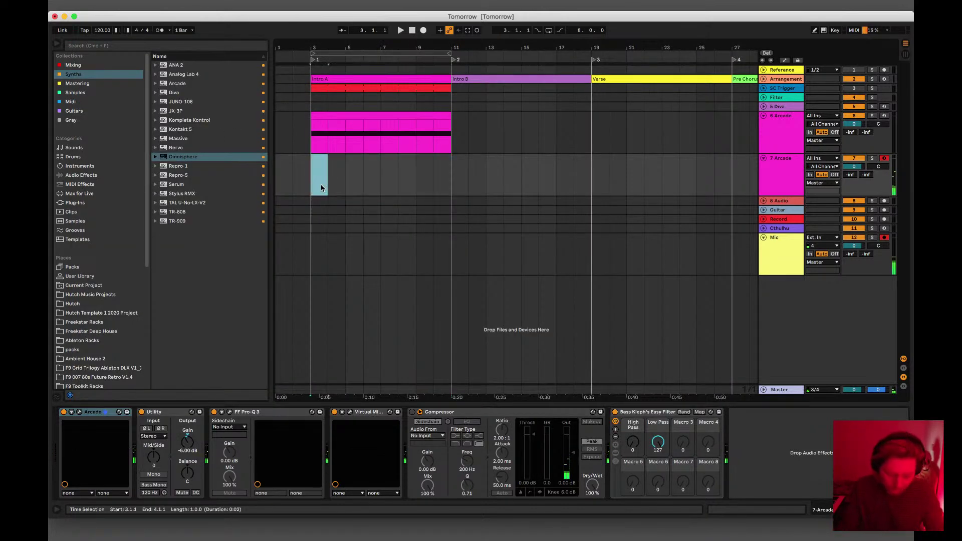
key(super+shift+m)
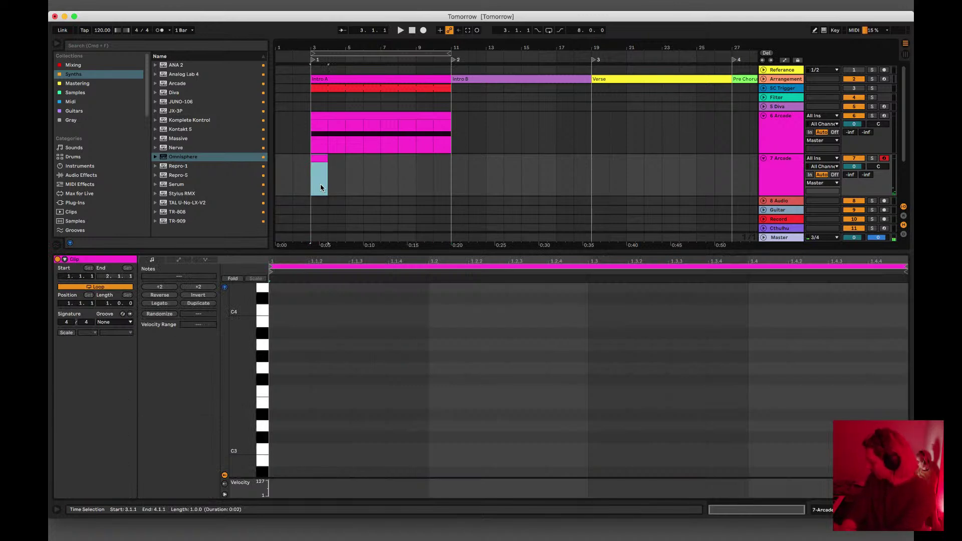
drag(326, 160, 453, 162)
double_click(276, 425)
drag(307, 426, 904, 427)
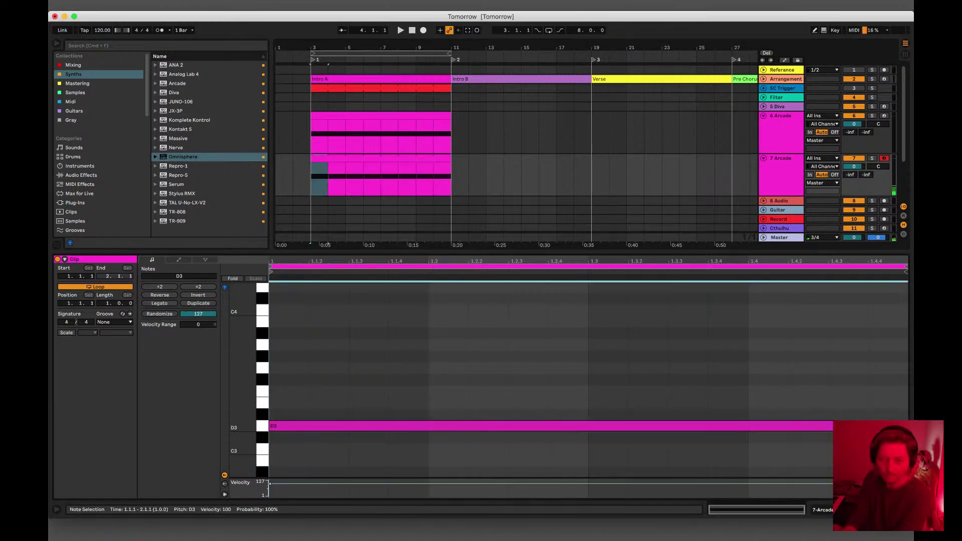
Step: Play the Intro A section and lower the 7 Arcade track volume to -4.1 dB
click(837, 322)
key(space)
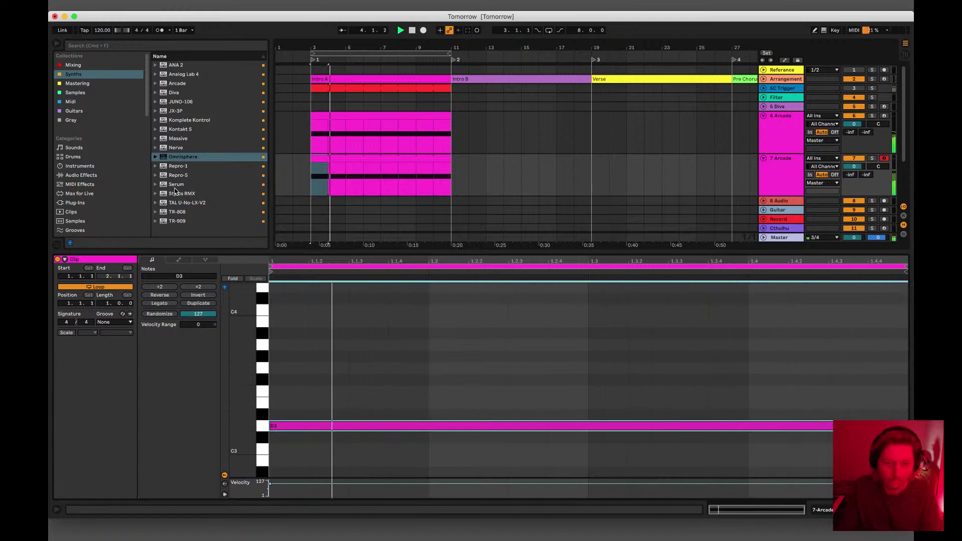
drag(854, 167, 855, 169)
click(765, 108)
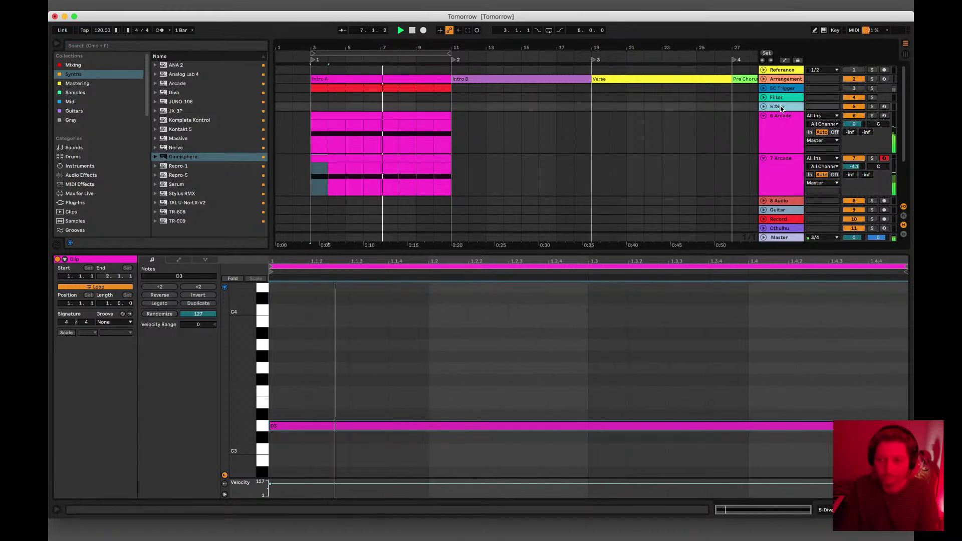
Step: Shorten the A3 note in the 6 Arcade clip to one bar and duplicate it through all eight bars
click(376, 116)
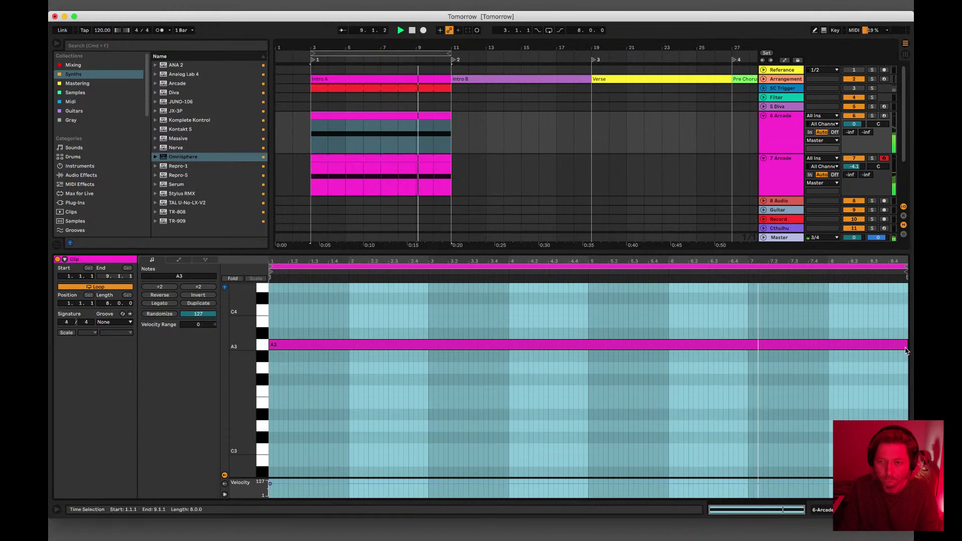
drag(908, 347, 349, 347)
key(ctrl+d)
key(ctrl+d)
key(ctrl+d)
key(ctrl+d)
key(ctrl+d)
key(ctrl+d)
key(ctrl+d)
key(ctrl+d)
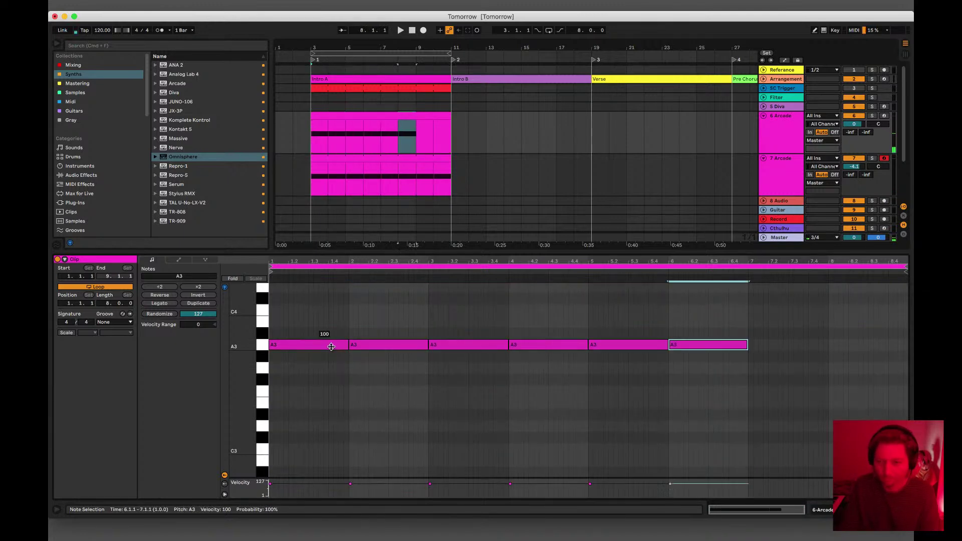
key(ctrl+z)
Step: Play the Intro A section and lower the 6 Arcade track volume to -11.9 dB
key(space)
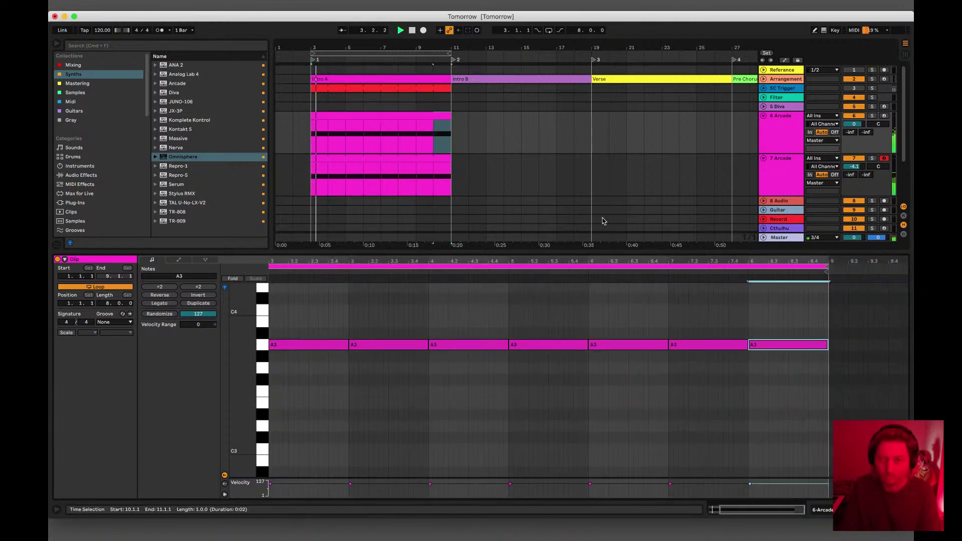
drag(860, 124, 857, 125)
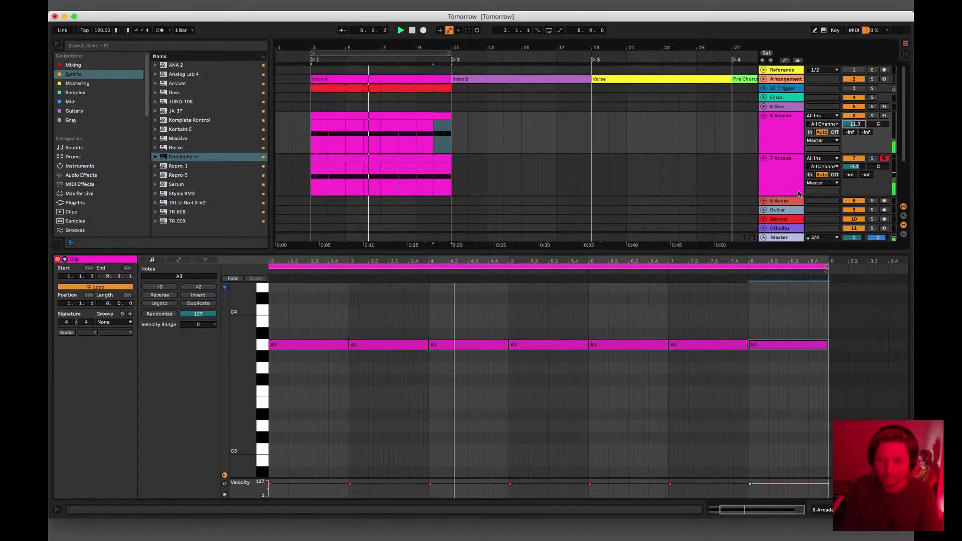
Step: Open the Diva synth on the 5 Diva track and load the HS Model K12 preset from the 1 BASS folder
click(784, 104)
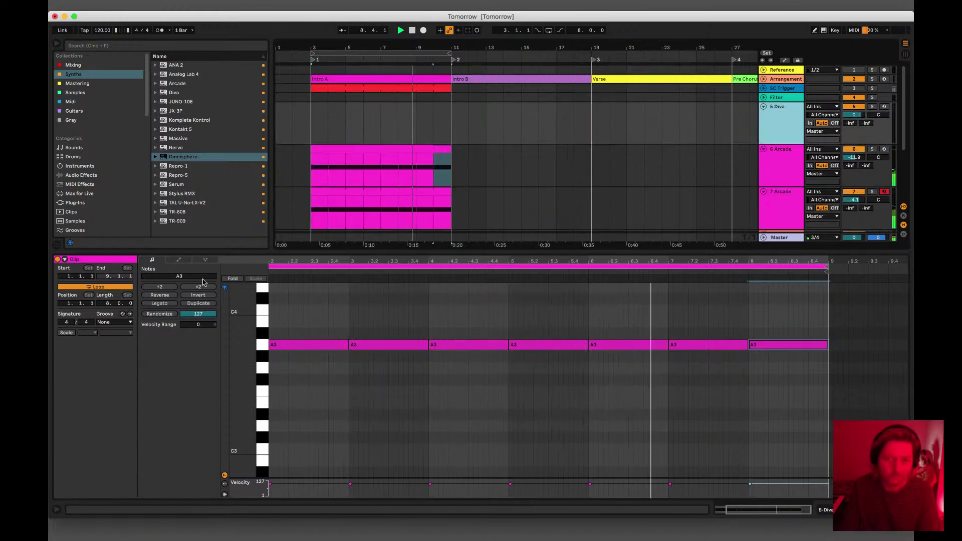
double_click(795, 122)
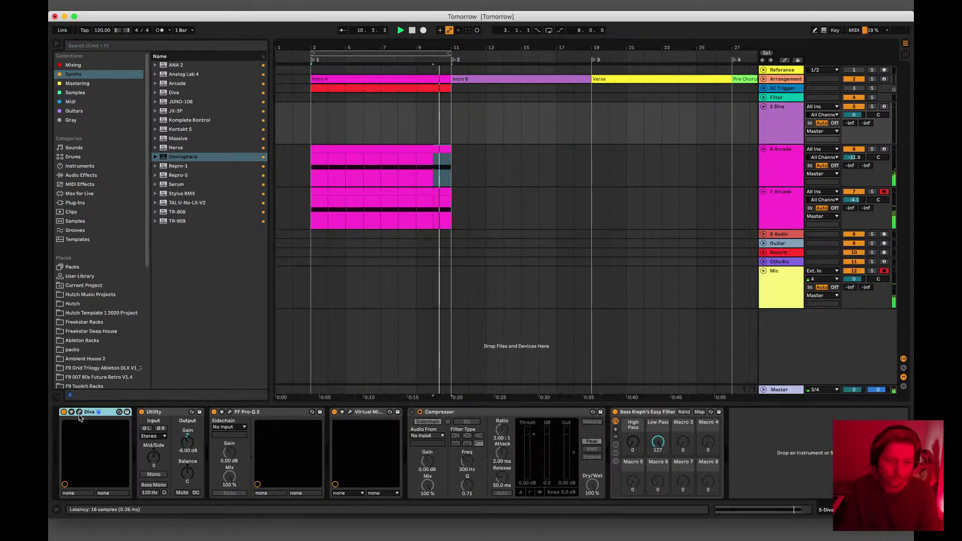
click(119, 412)
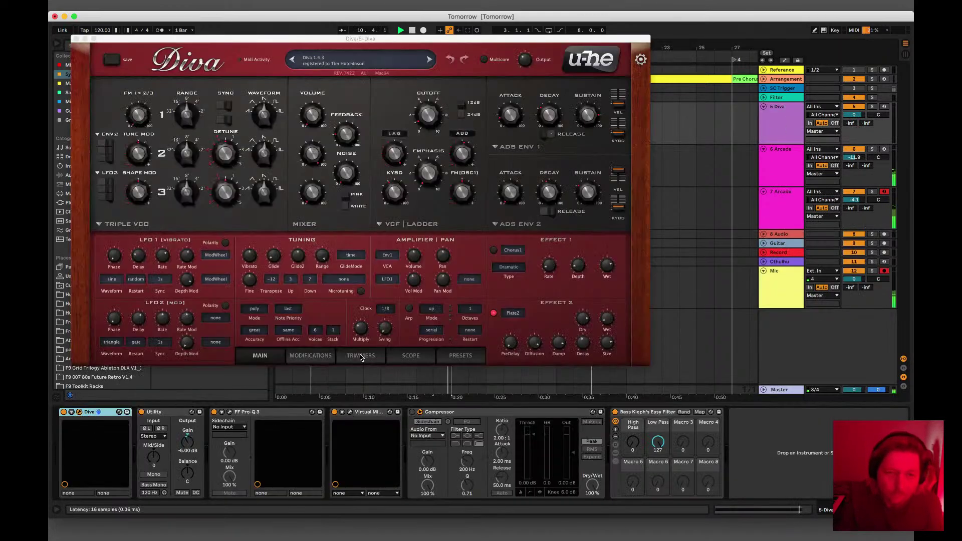
click(458, 356)
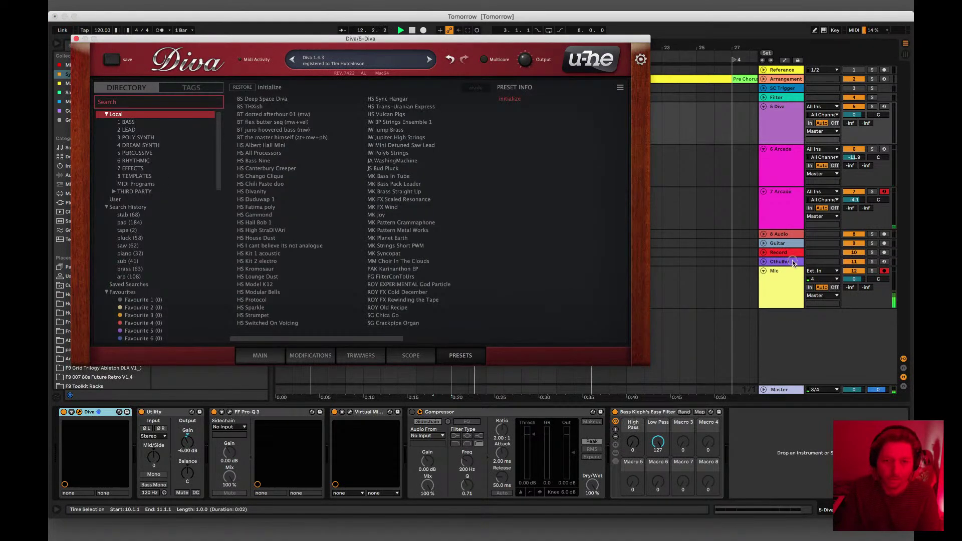
click(152, 122)
click(247, 101)
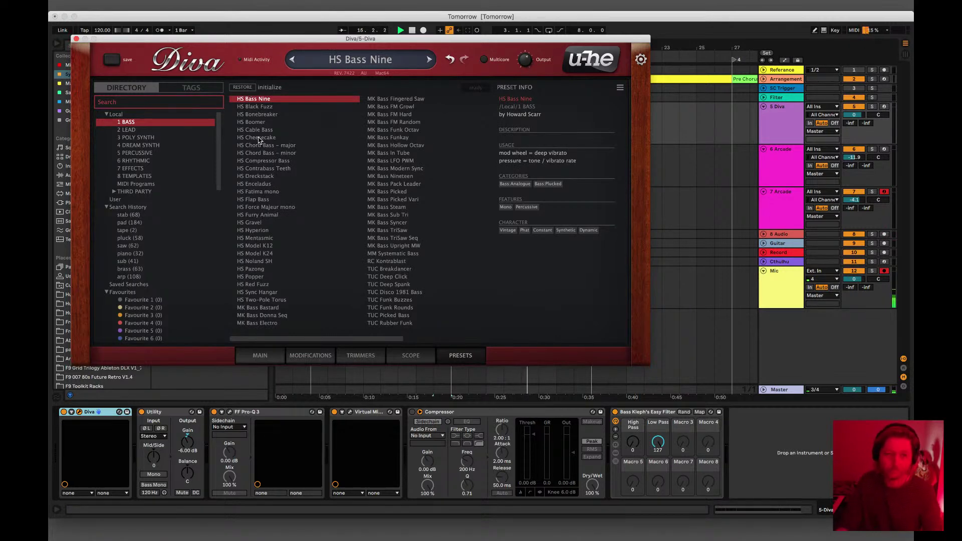
click(253, 246)
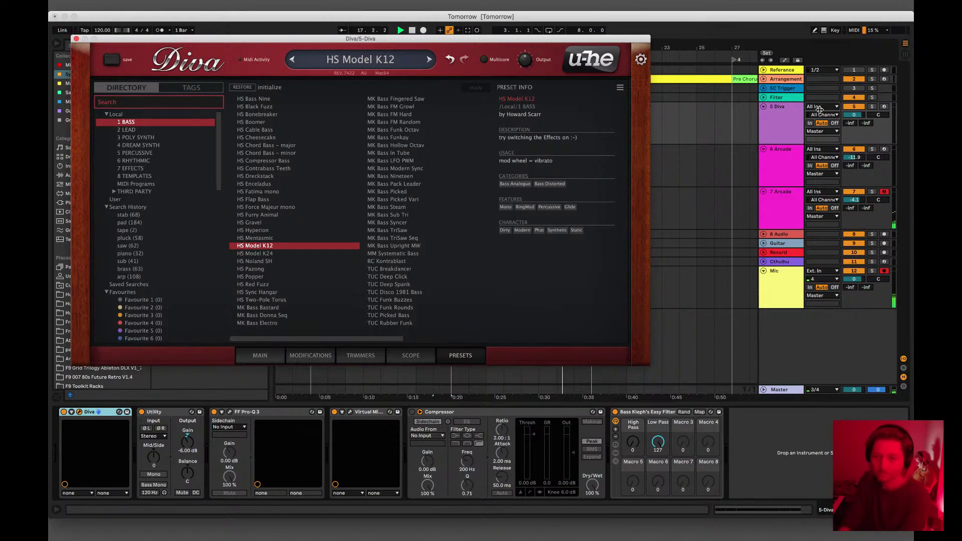
Step: Arm the 5 Diva track, close the synth window and record a bass line of G2, A2, E2, F#2, G2, A2 and F#2 across Intro A
click(881, 116)
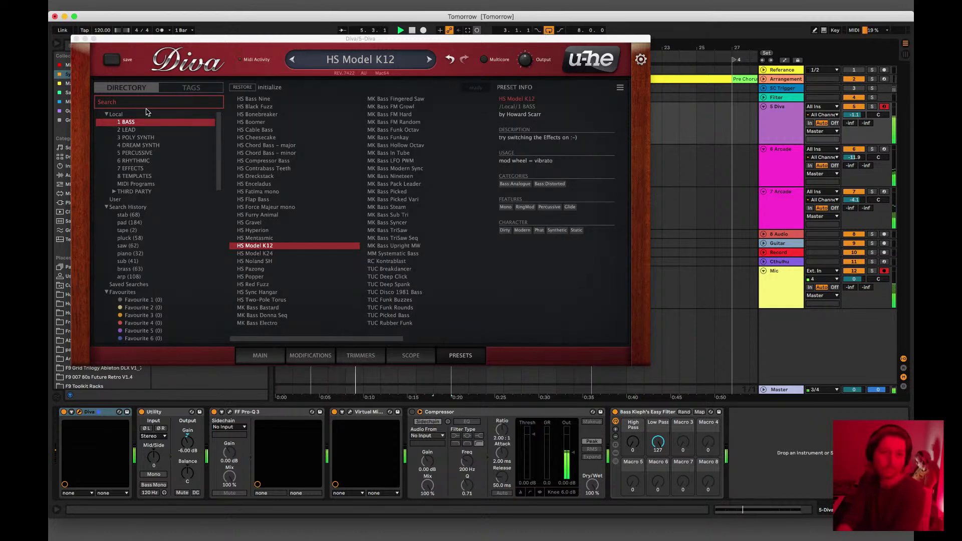
click(75, 39)
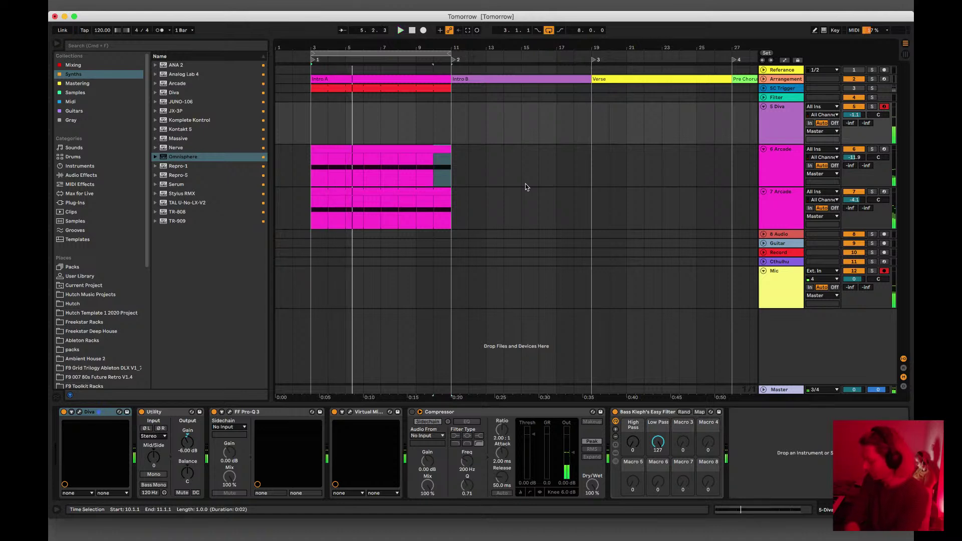
click(423, 31)
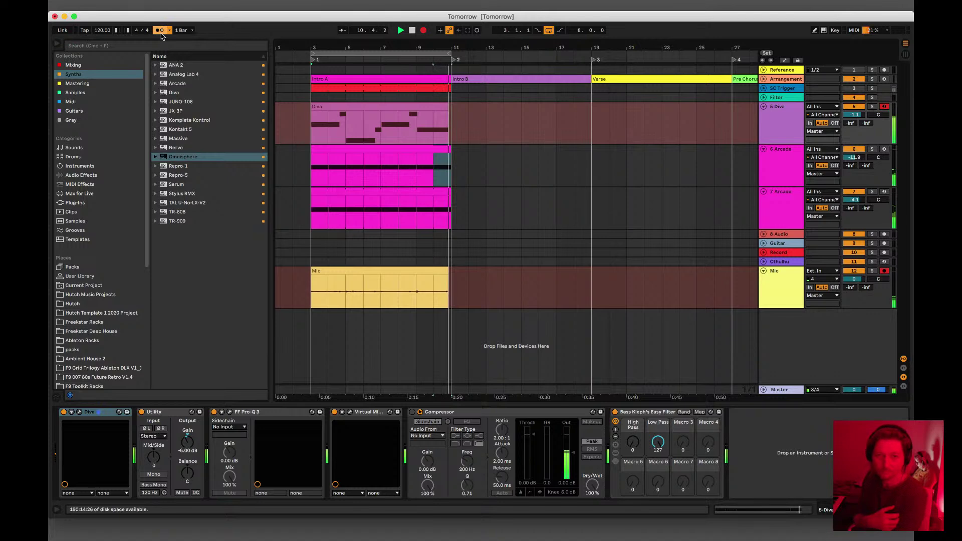
key(F9)
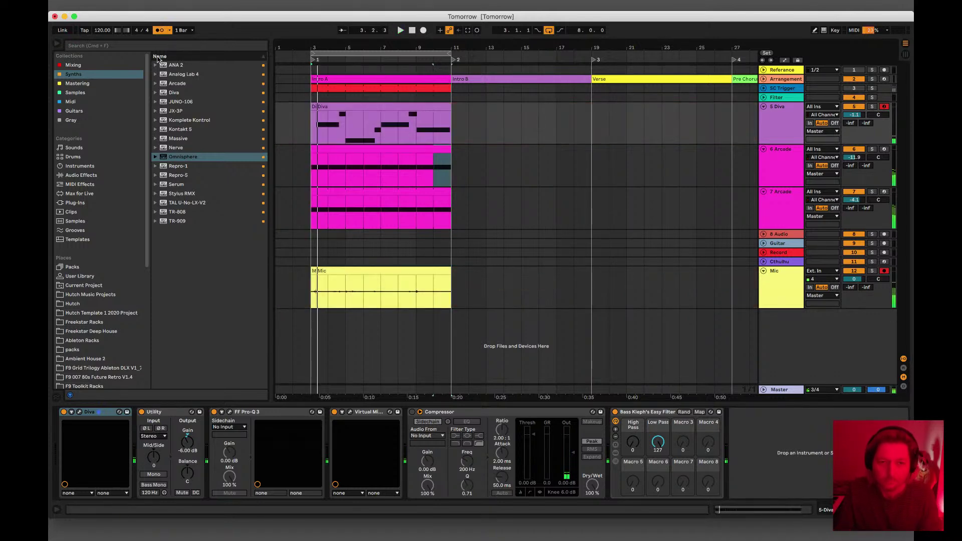
Step: Set the recorded Diva clip's start to 1.1.1, apply Legato to its notes, and play it back
double_click(346, 125)
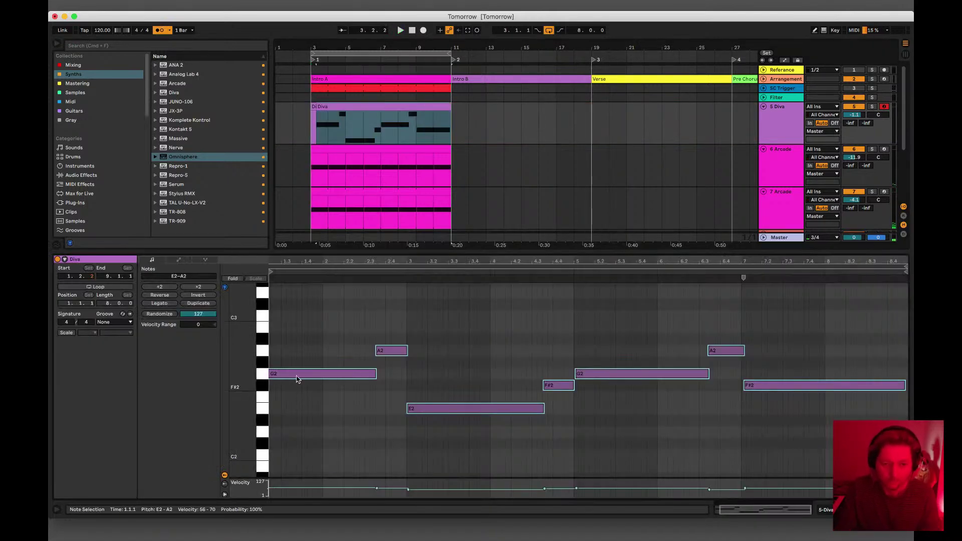
scroll(296, 379, left, 2)
drag(302, 275, 269, 275)
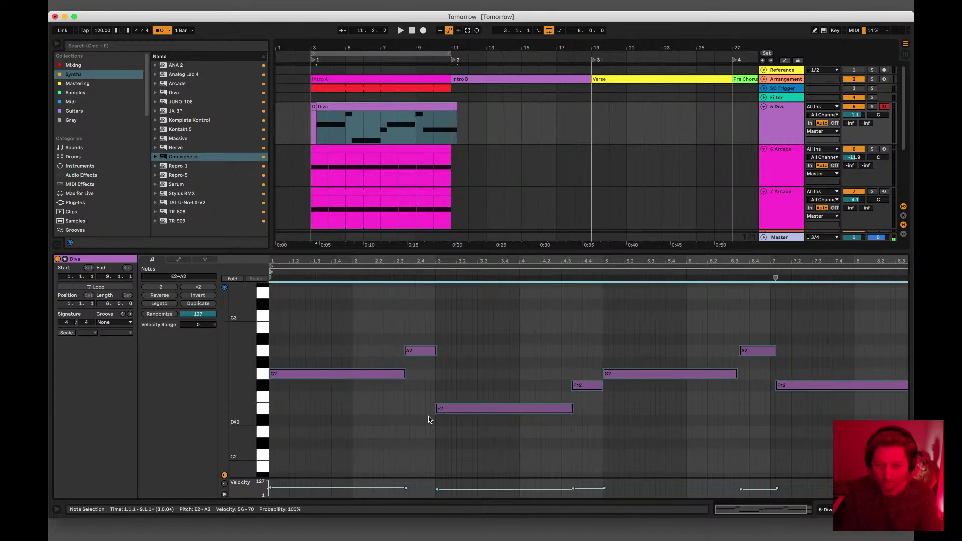
click(173, 309)
key(space)
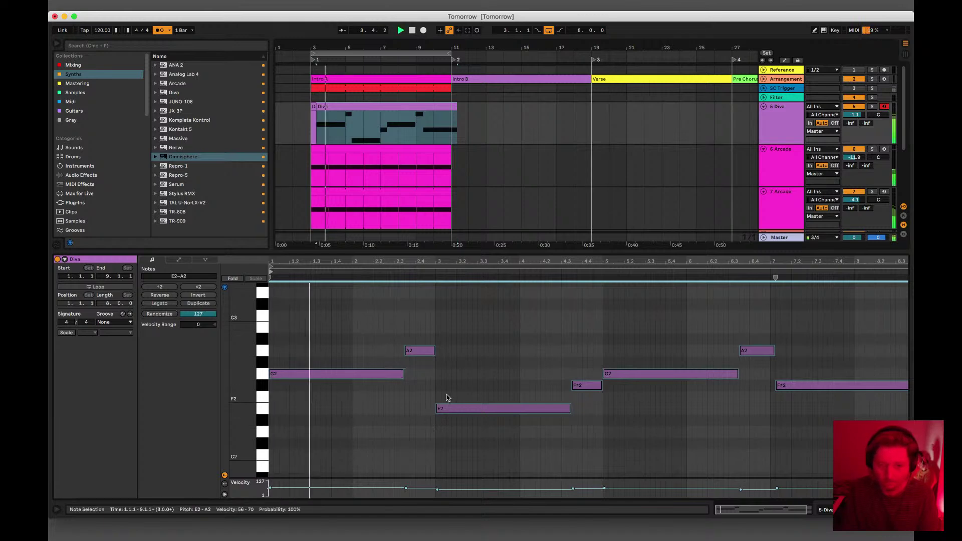
click(467, 341)
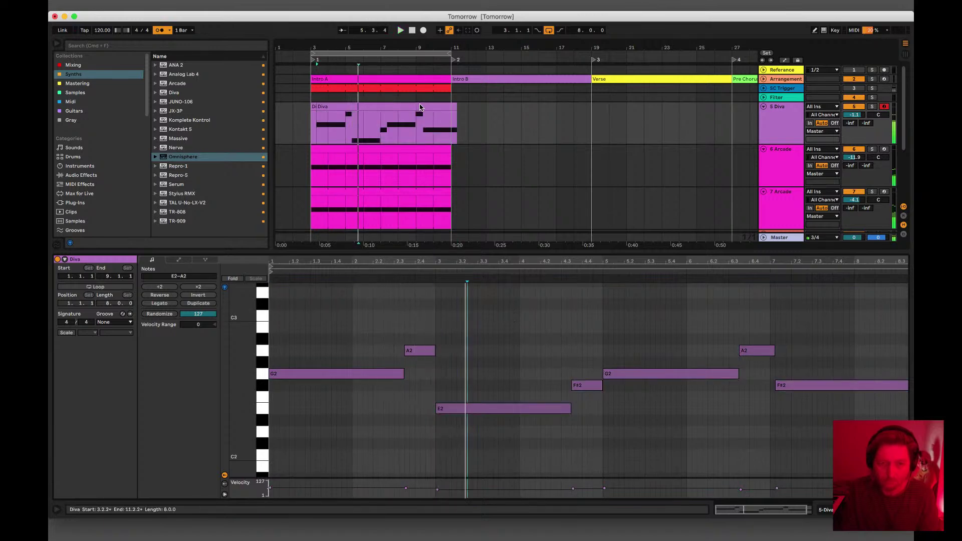
Step: Delete the short leftover Diva clip at bar 3, move the main bass clip to the start of Intro A, and play it
click(315, 107)
key(Delete)
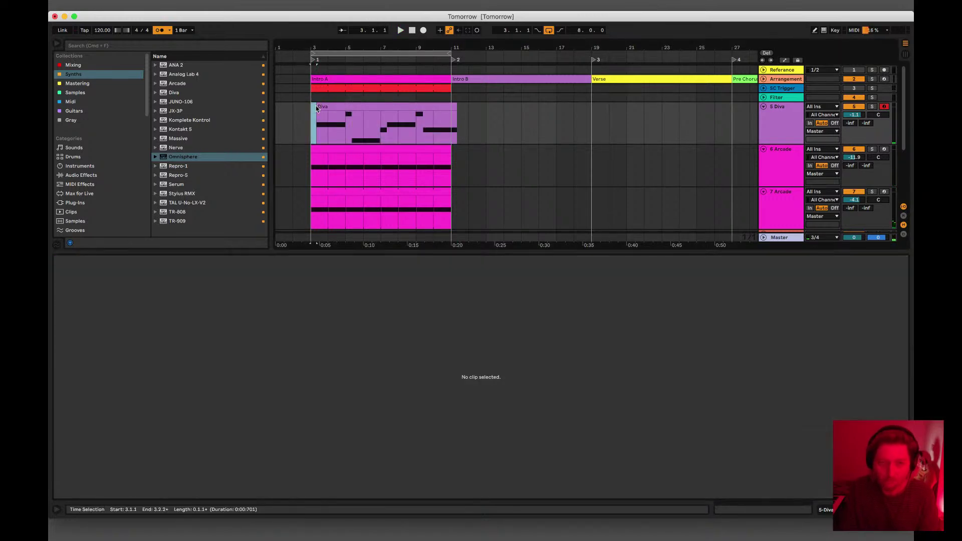
drag(344, 106, 338, 106)
key(space)
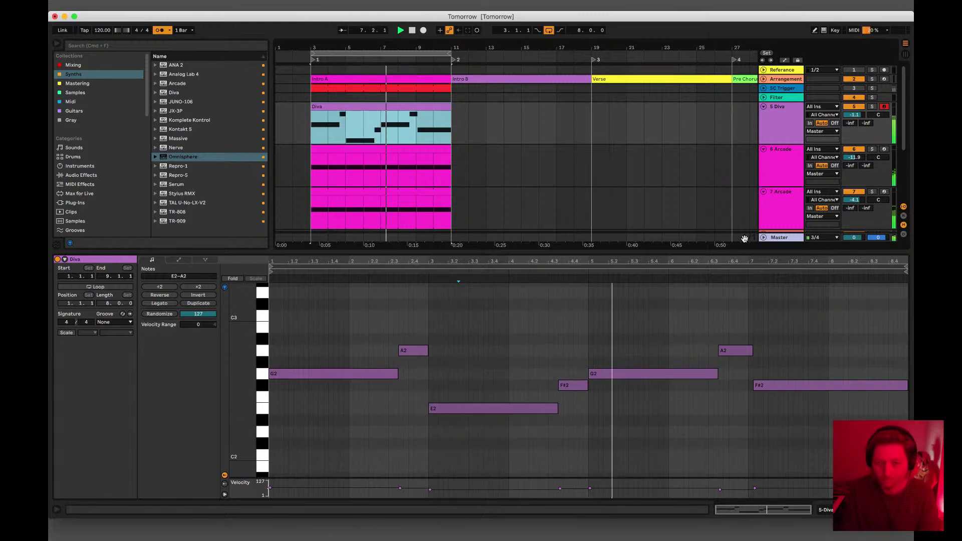
Step: Stop playback and shift the last F#2 note in the Diva clip earlier to the start of bar 7
click(803, 379)
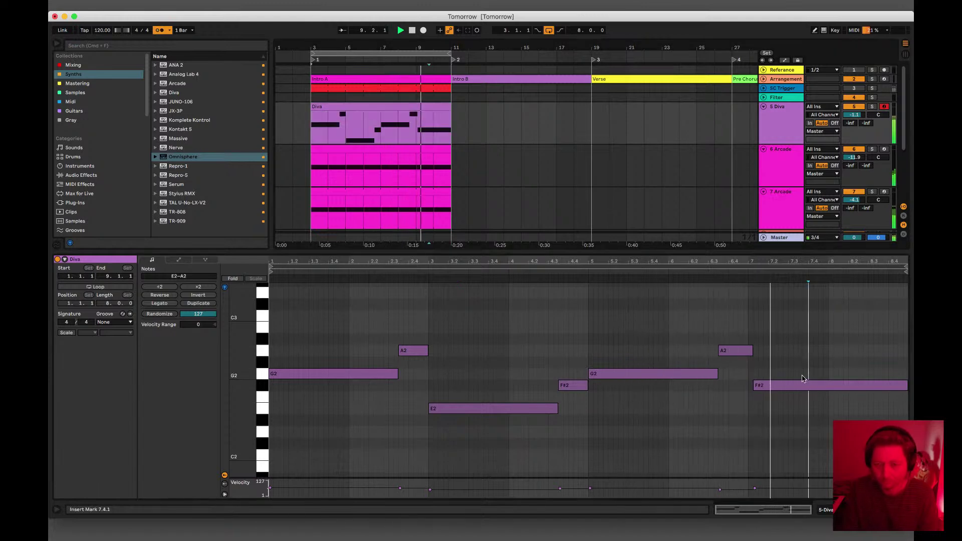
click(802, 386)
key(space)
key(Left)
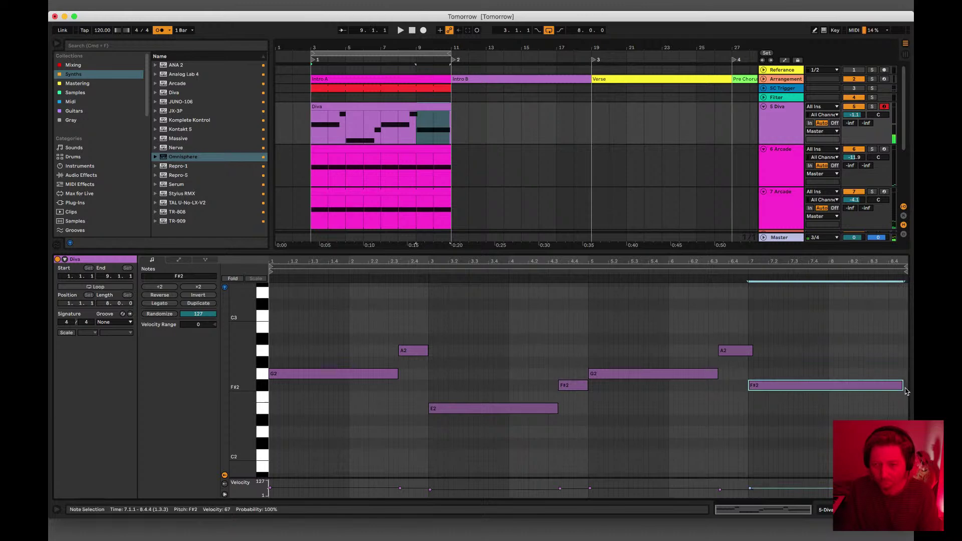
Step: Extend the last F#2 note to the Diva clip's end, trim the preceding A2 to bar 7, and play back with the metronome off
drag(900, 385, 907, 385)
drag(752, 351, 748, 350)
key(space)
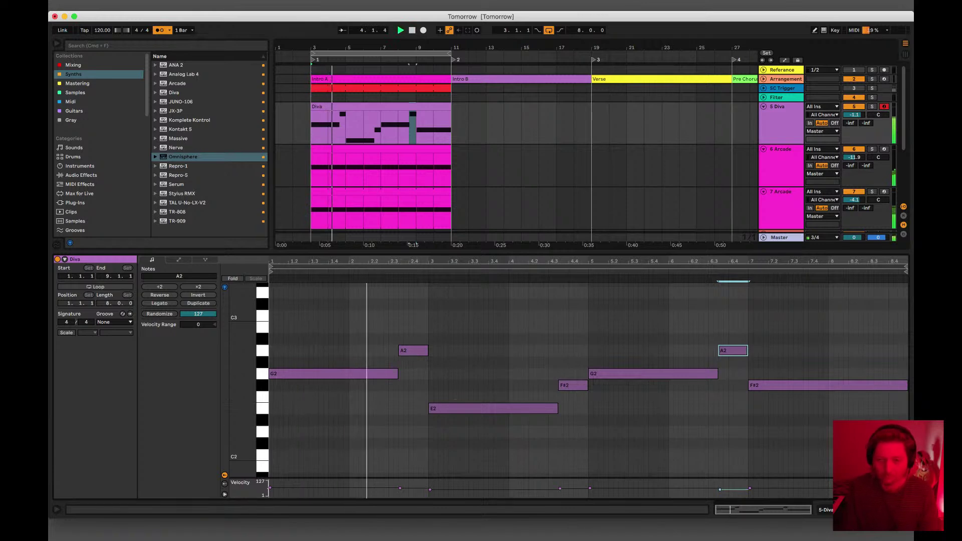
key(super+alt+l)
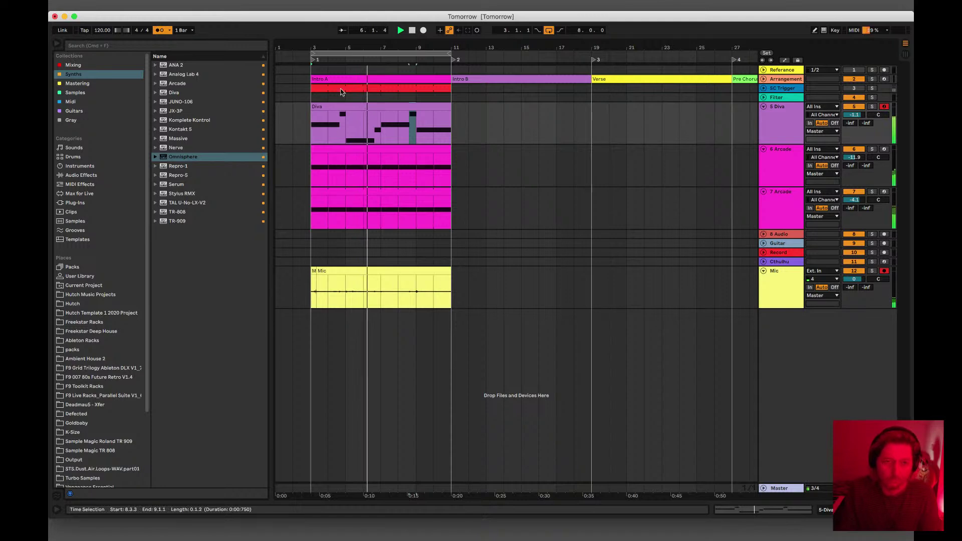
click(159, 30)
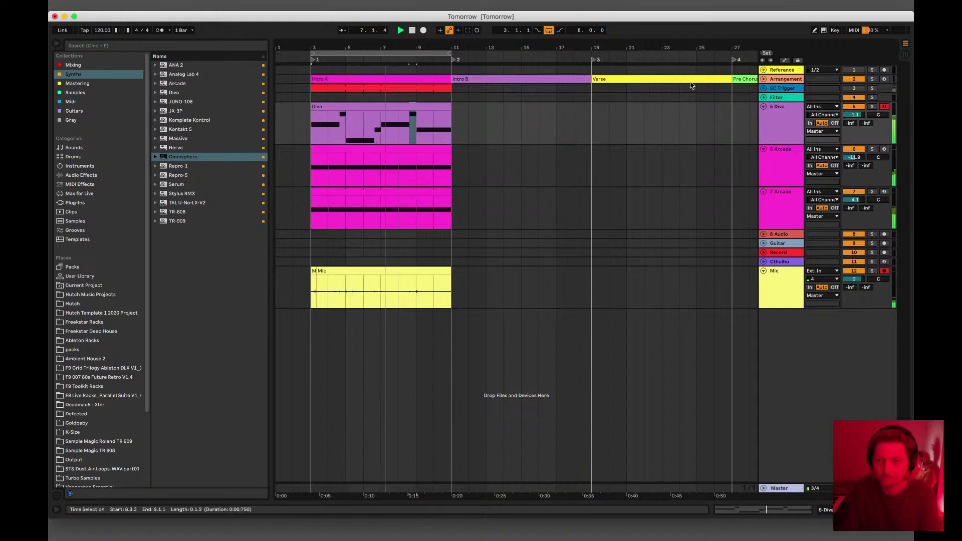
Step: Insert a new MIDI track below 5 Diva, stop playback, and unfold the new track
click(784, 106)
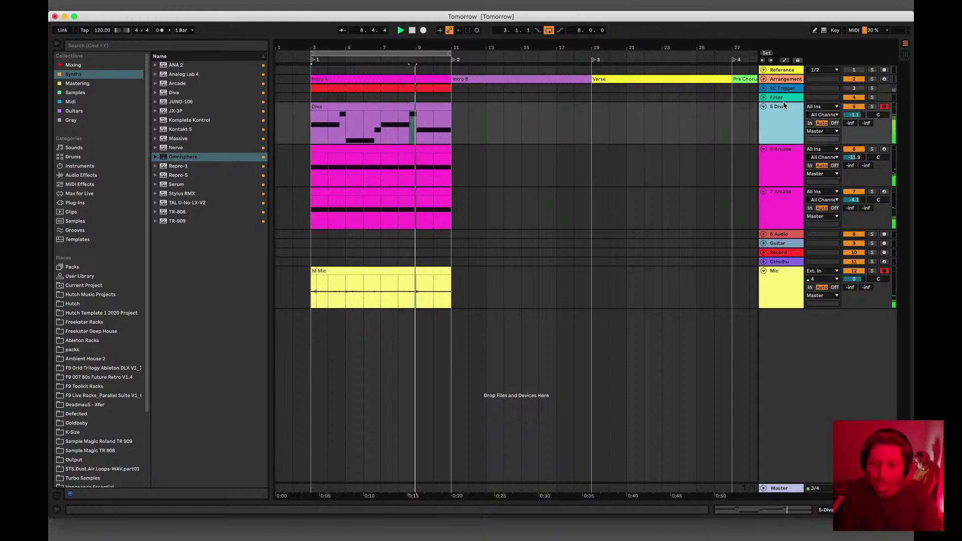
key(super+shift+t)
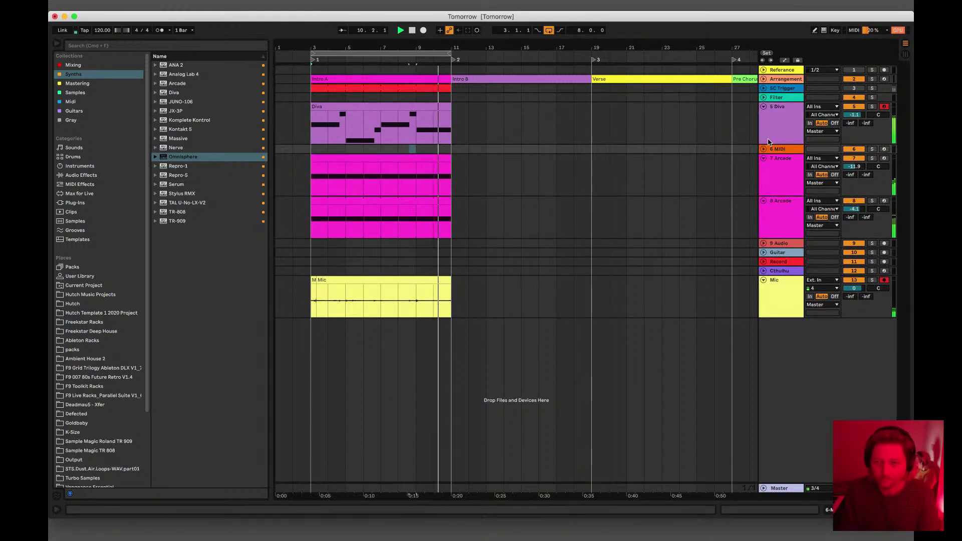
click(764, 149)
click(773, 151)
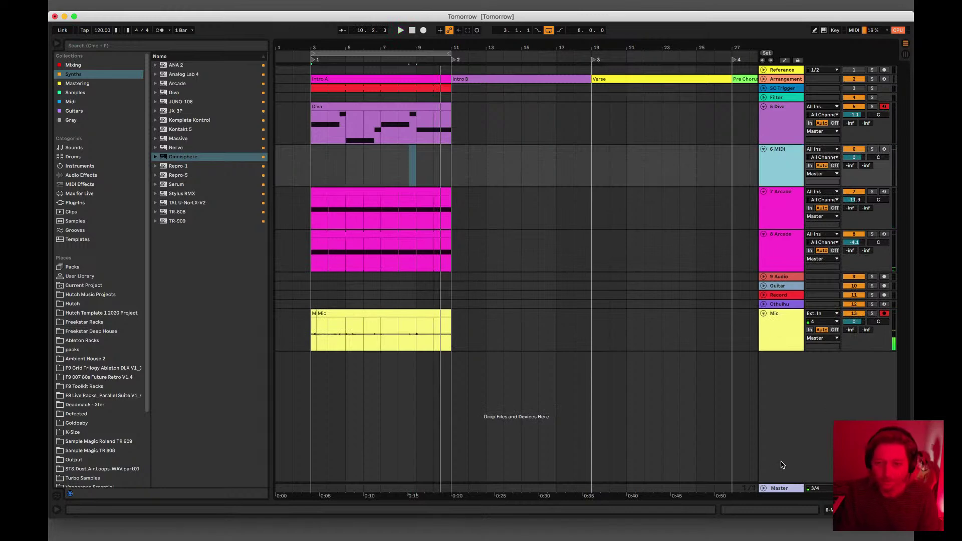
key(super+Tab)
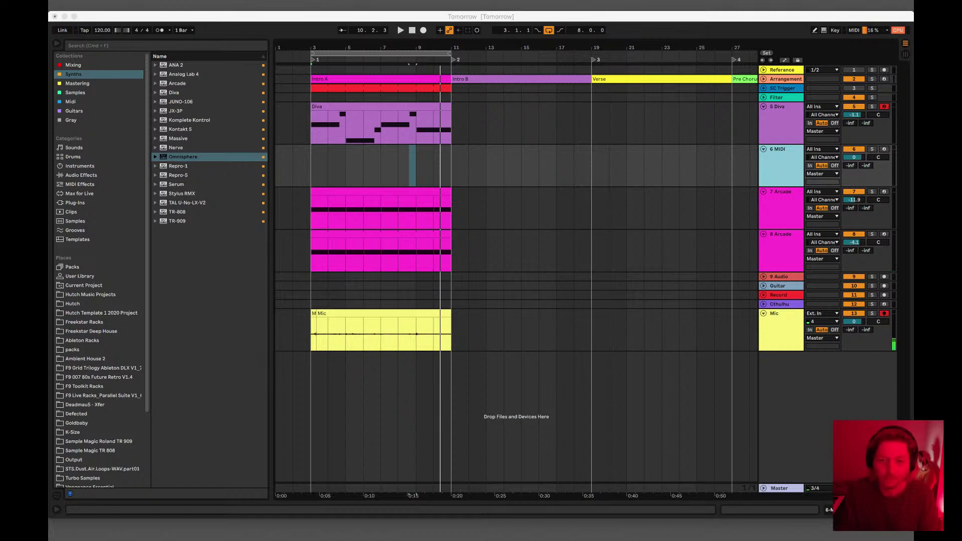
key(super+Tab)
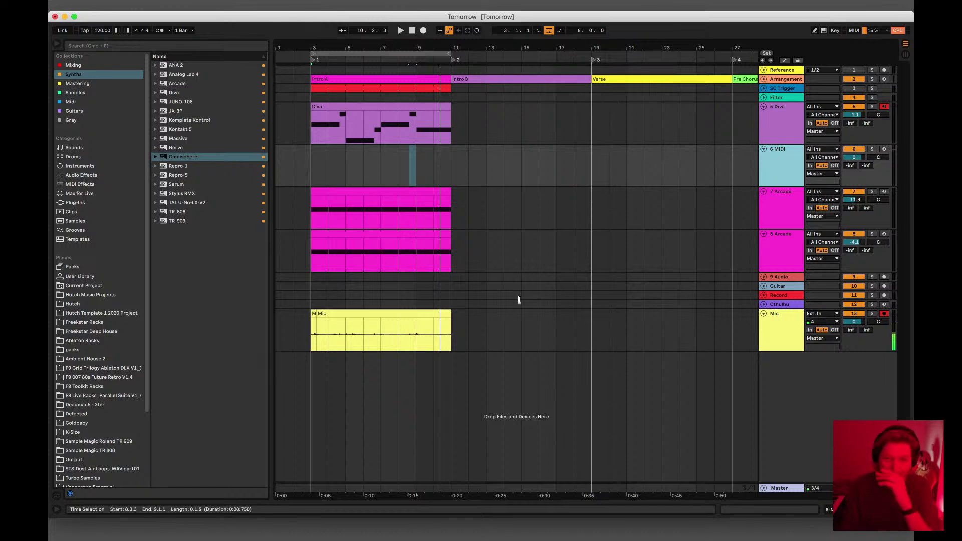
Step: Insert an empty MIDI clip at bar 3 on the 6 MIDI track and extend it across Intro A to bar 11
drag(312, 163, 321, 161)
key(super+shift+m)
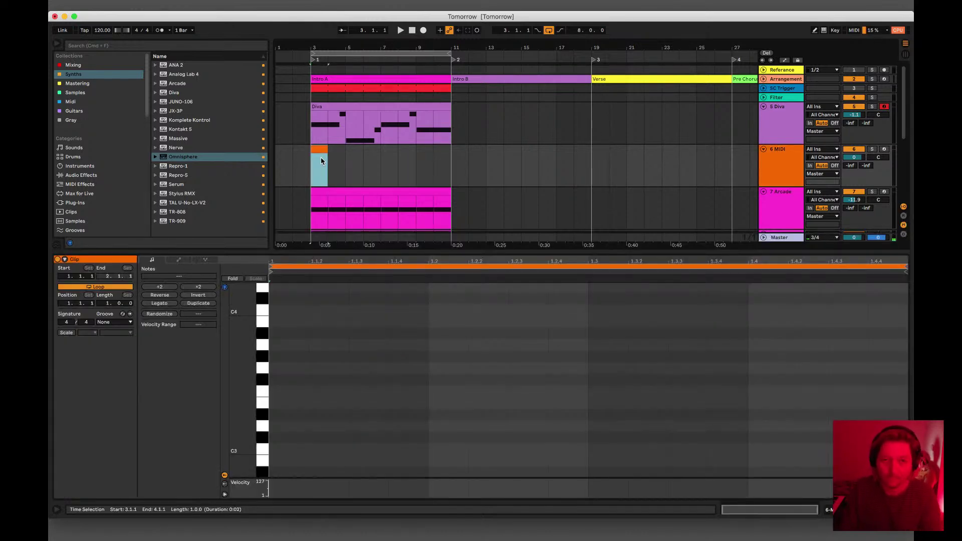
drag(328, 150, 450, 151)
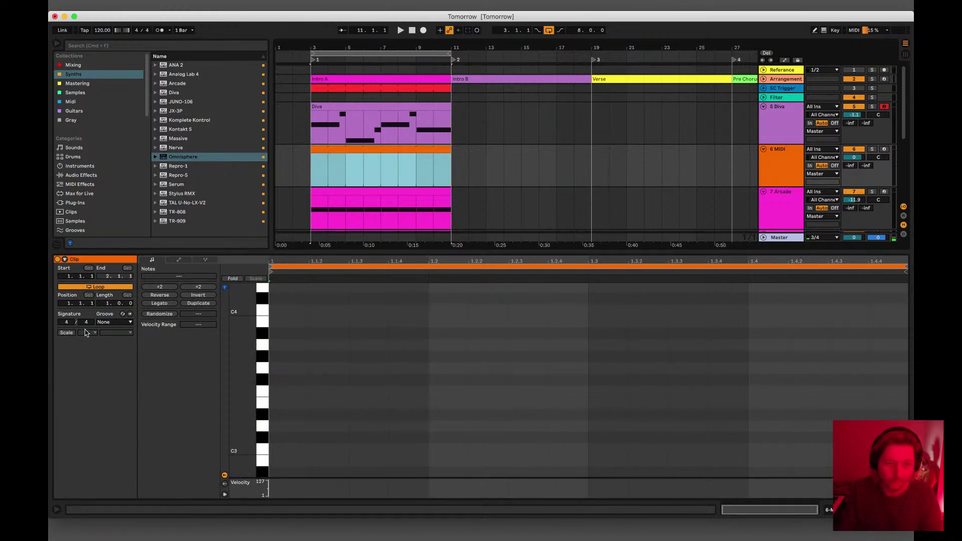
Step: Turn on scale highlighting for the new MIDI clip and set it to F#/Gb Minor
click(66, 333)
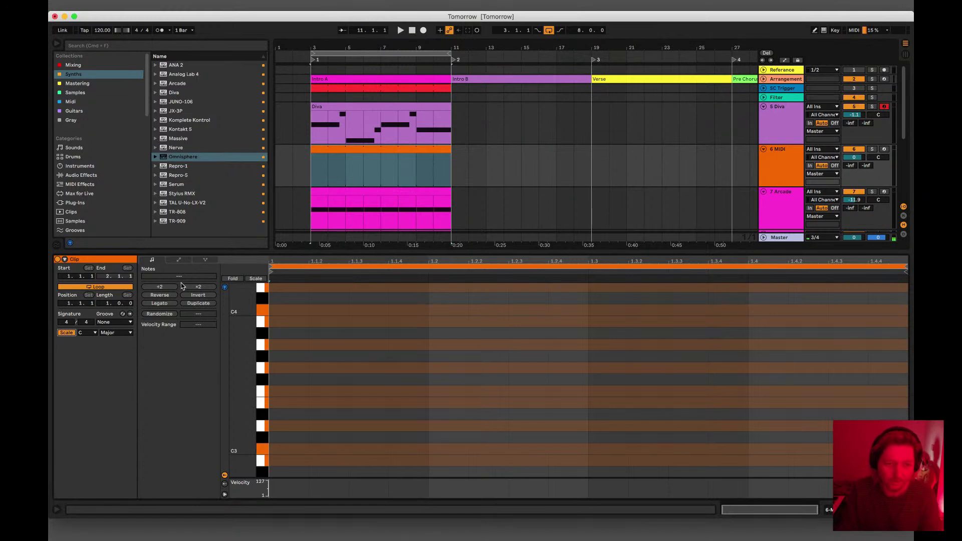
click(92, 333)
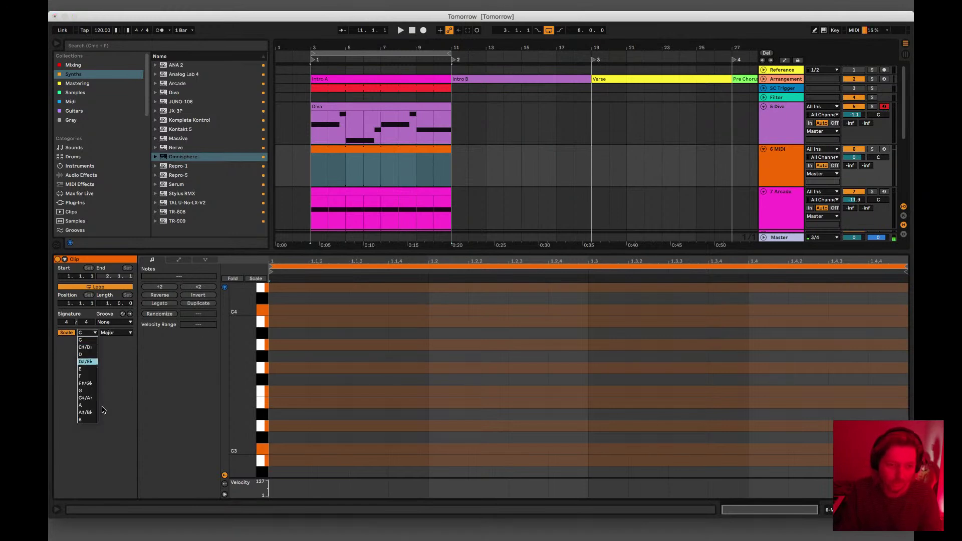
click(86, 383)
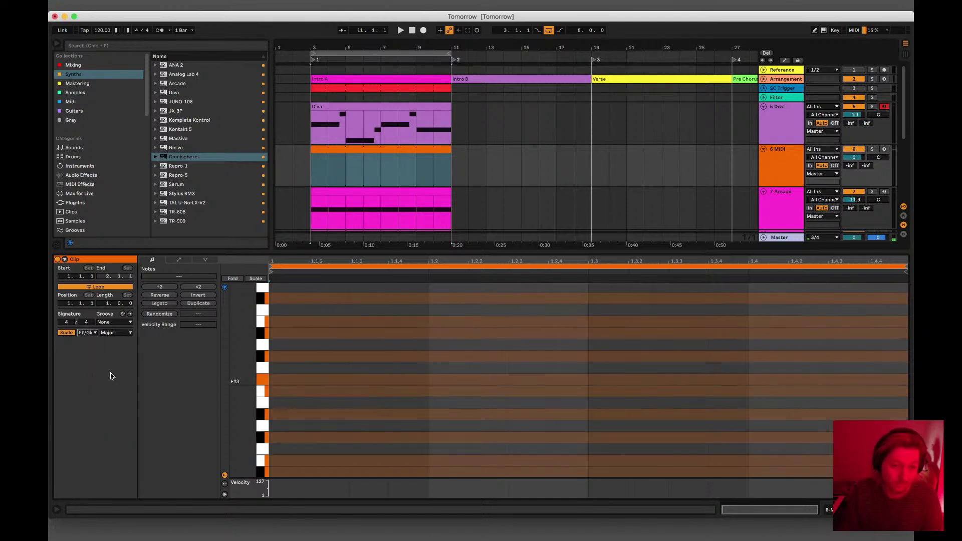
click(127, 334)
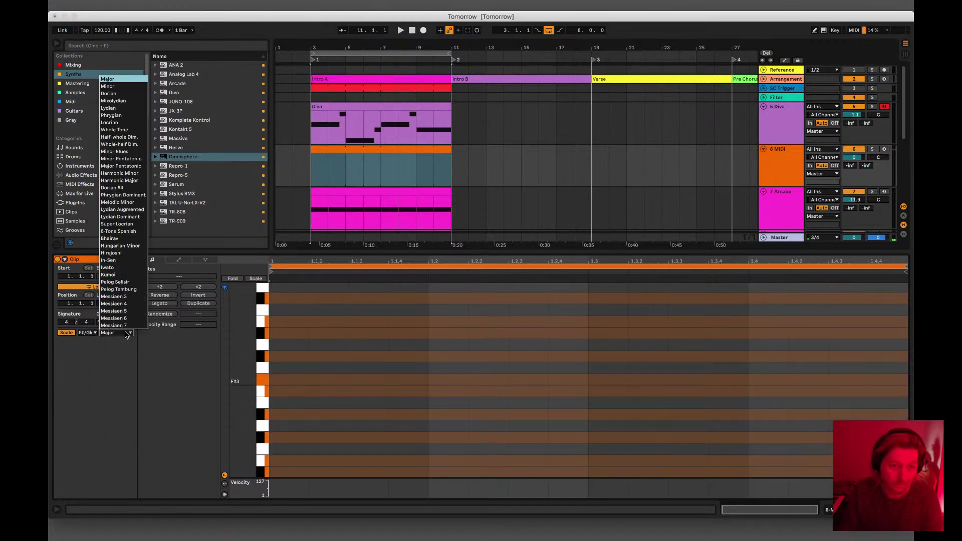
click(119, 87)
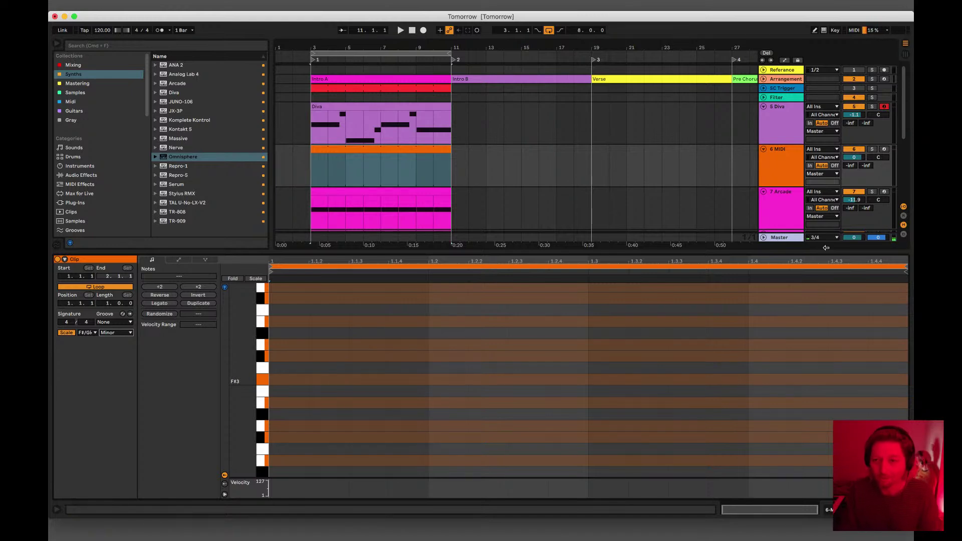
Step: Solo the Mic track, play its recording, delete the Mic clip, and hide the clip view
scroll(825, 199, down, 4)
scroll(824, 200, down, 2)
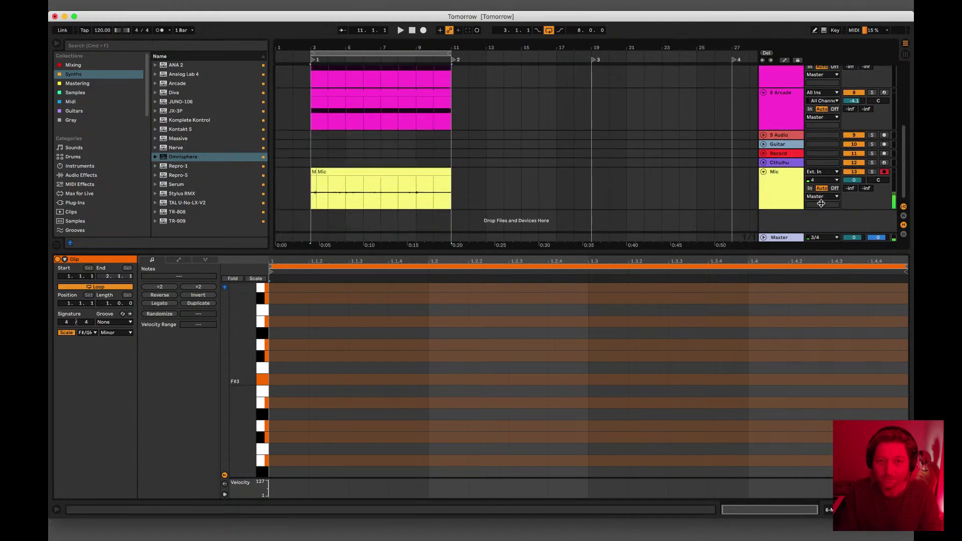
click(366, 184)
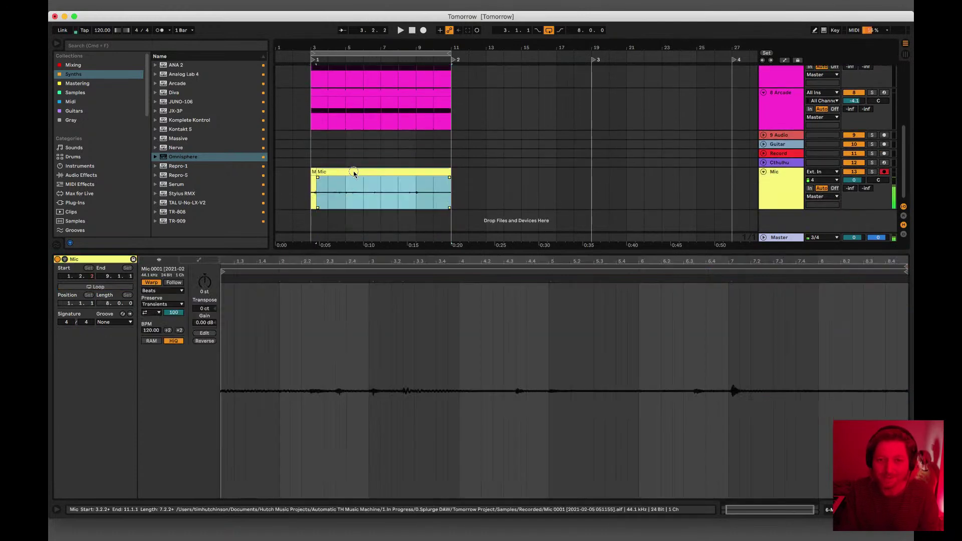
click(871, 172)
key(space)
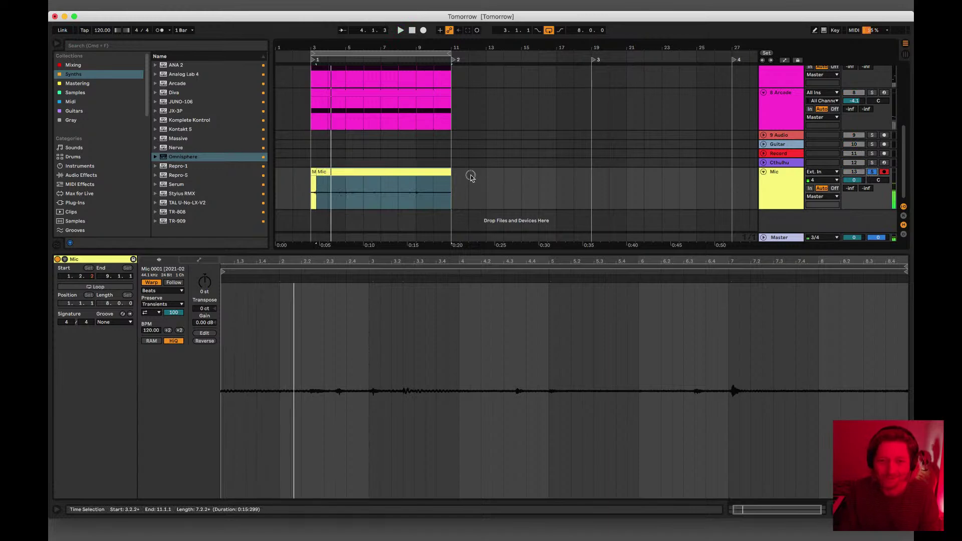
drag(470, 177, 258, 188)
key(space)
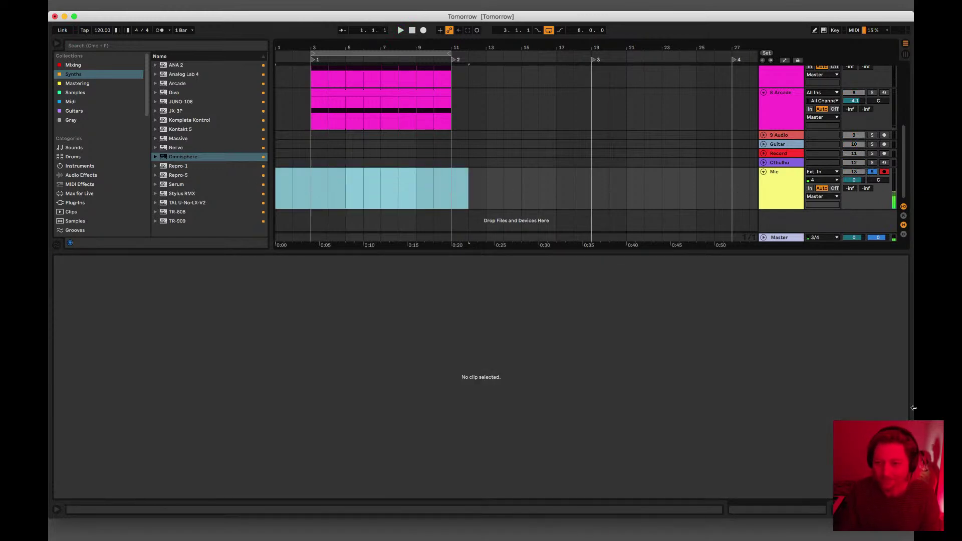
key(super+alt+l)
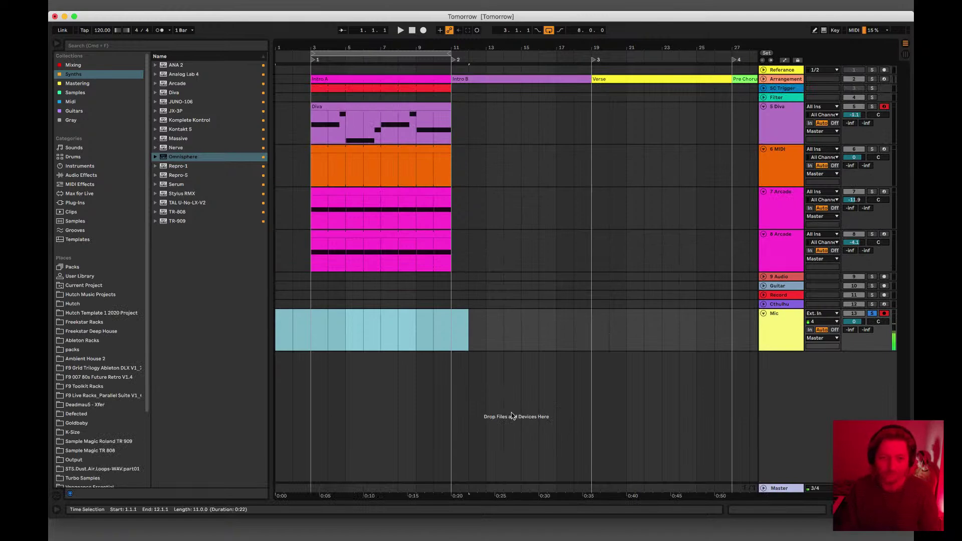
Step: Select the 6 MIDI track with its empty clip and turn off the Mic track's solo
click(792, 167)
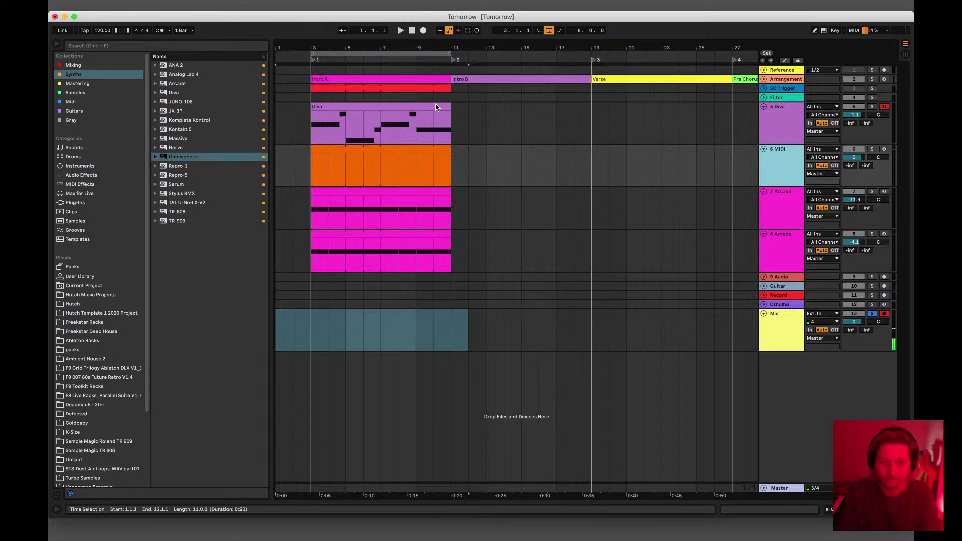
click(358, 156)
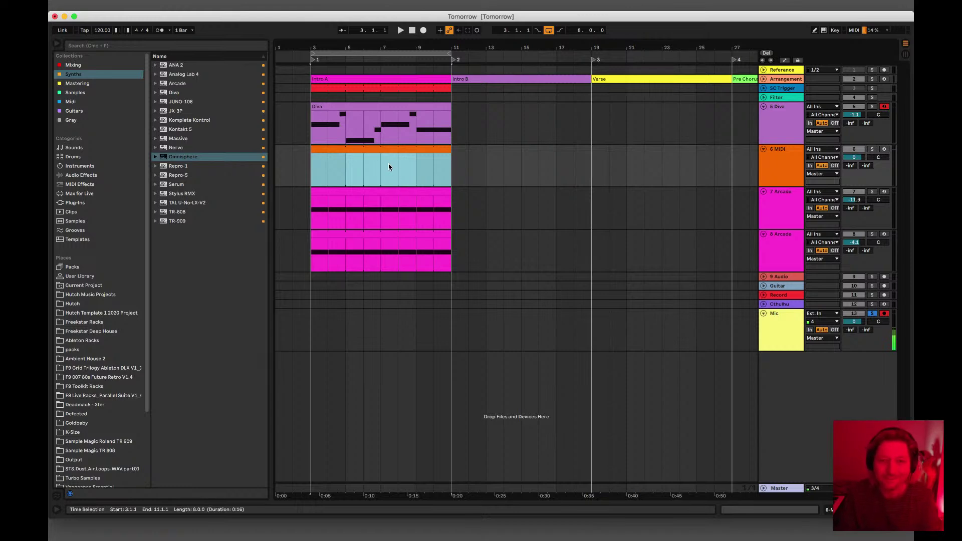
click(767, 156)
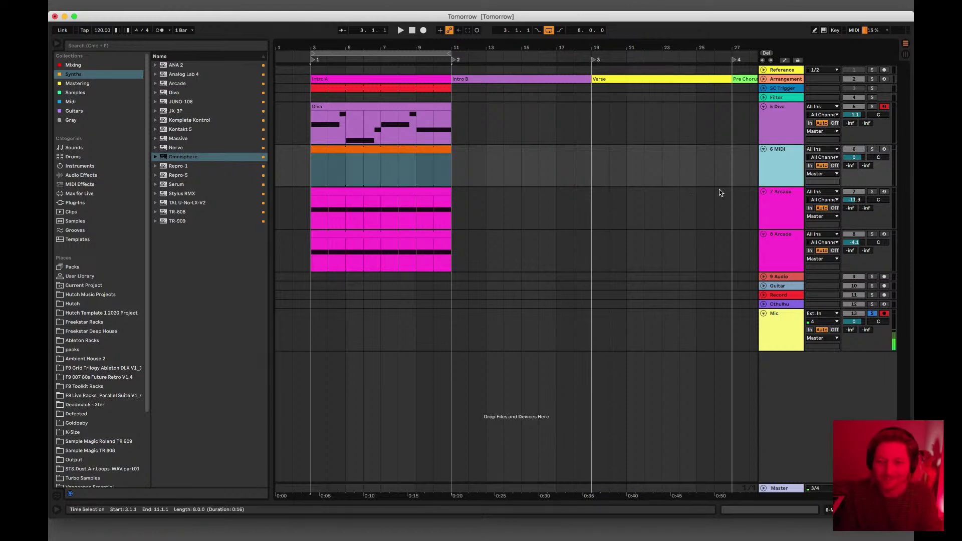
click(872, 314)
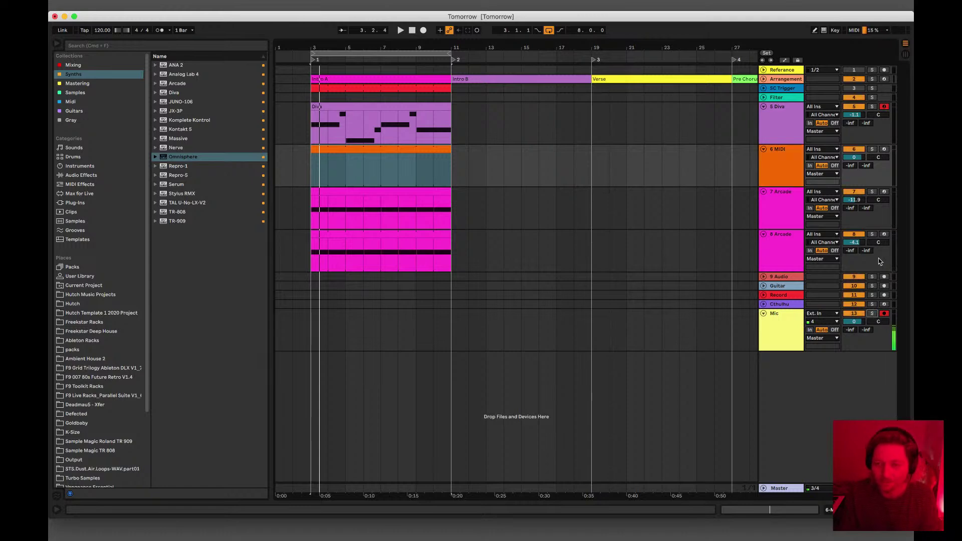
Step: Listen to the 7 Arcade track soloed in Intro A, and turn its solo off
click(870, 193)
key(space)
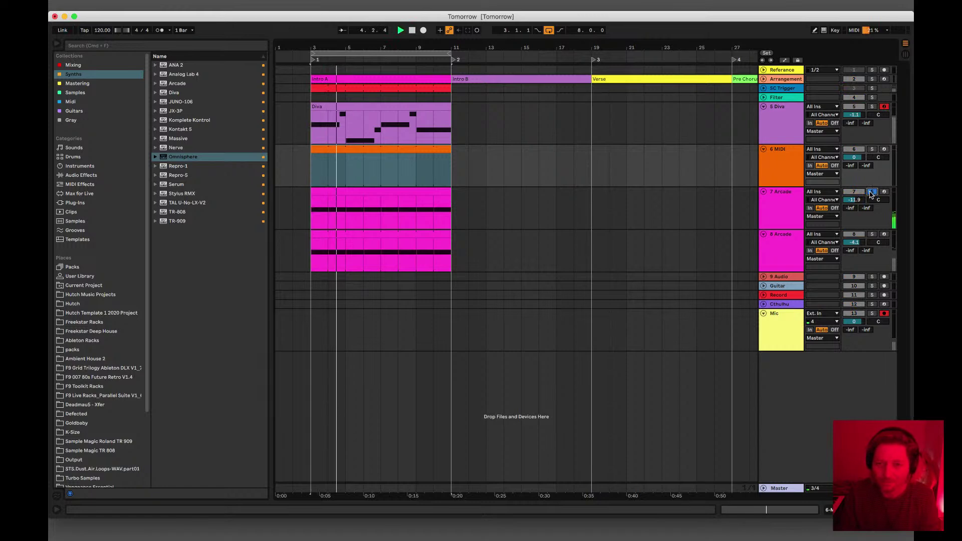
click(871, 193)
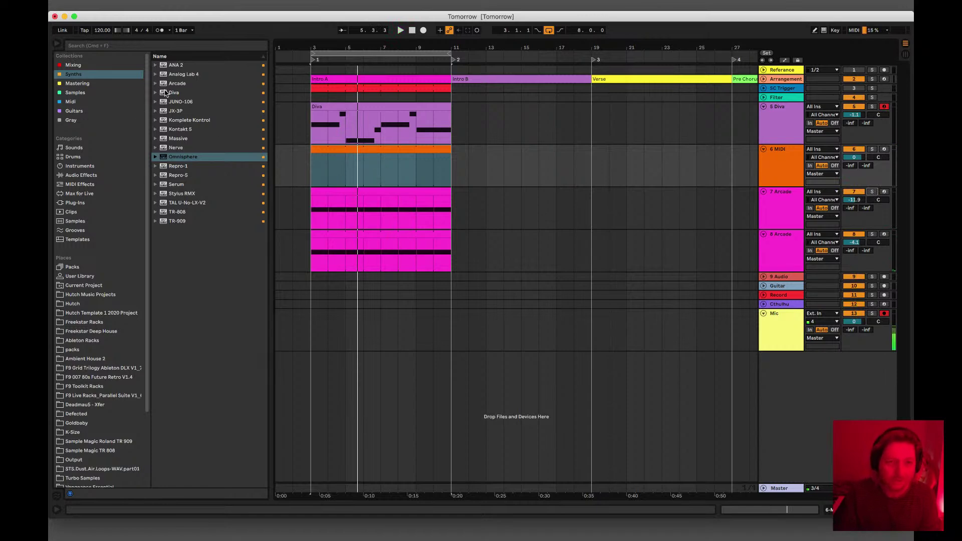
Step: Load the Diva synth onto the 6 MIDI track and move its window lower over the arrangement
click(195, 94)
drag(196, 96, 791, 165)
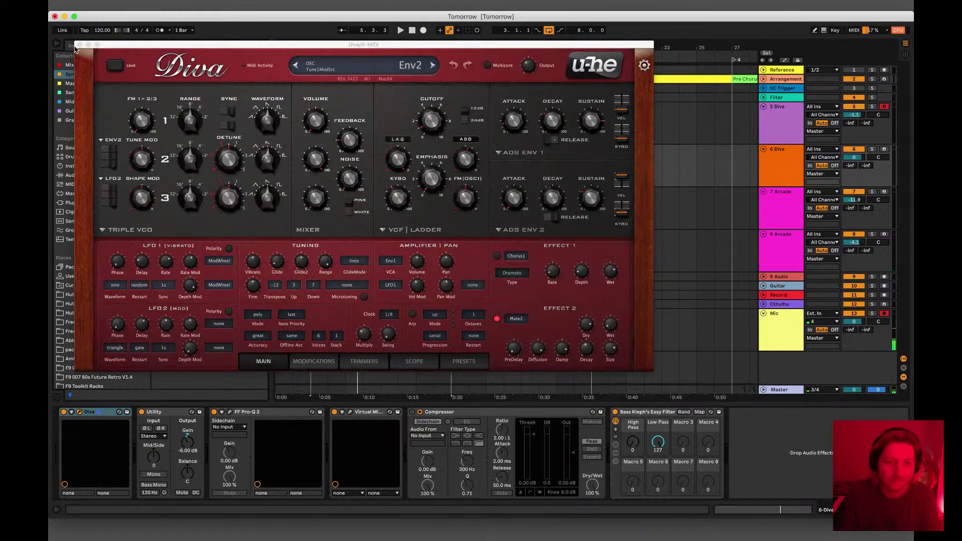
drag(160, 46, 221, 175)
Step: Load the HS House Dust preset from Diva's 2 LEAD folder, arm the 6 Diva track, and disarm 5 Diva
click(523, 489)
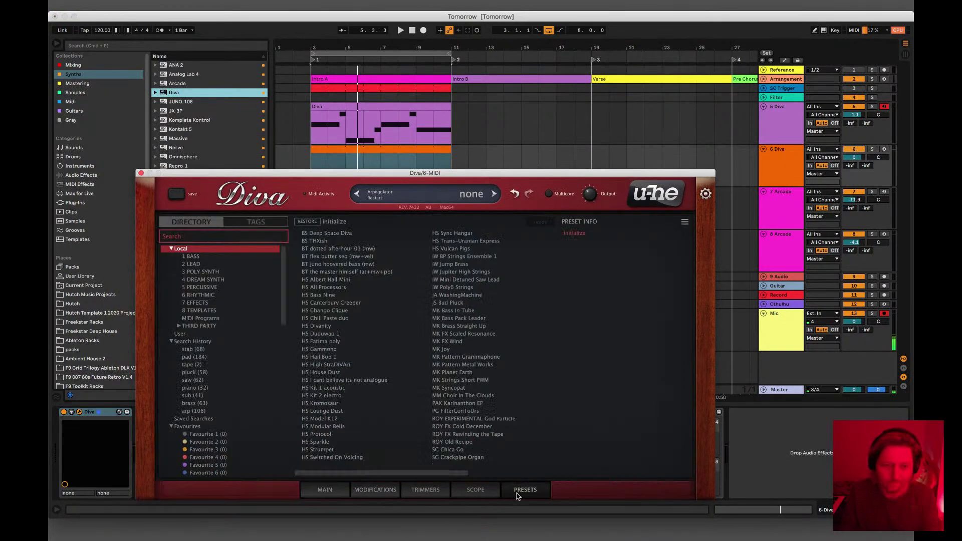
click(192, 264)
click(319, 395)
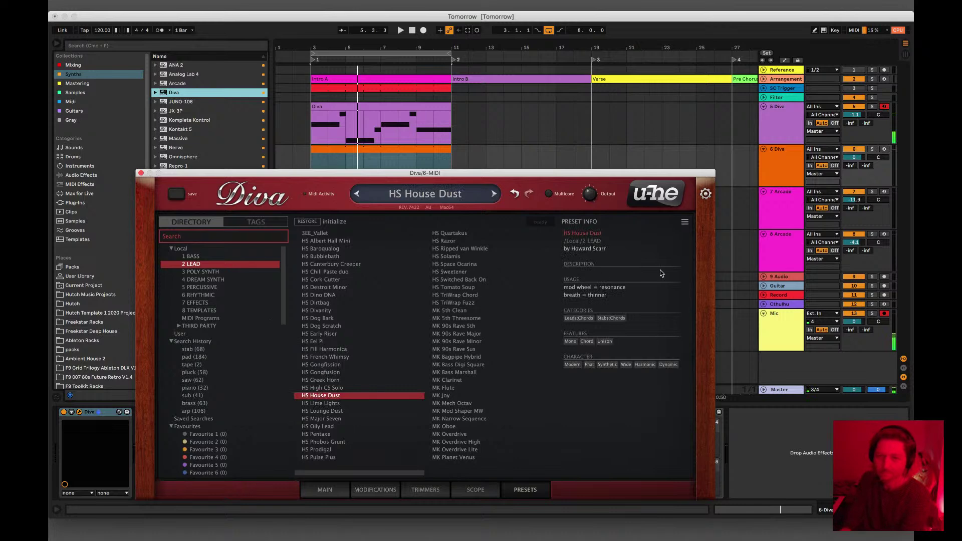
click(884, 149)
click(884, 107)
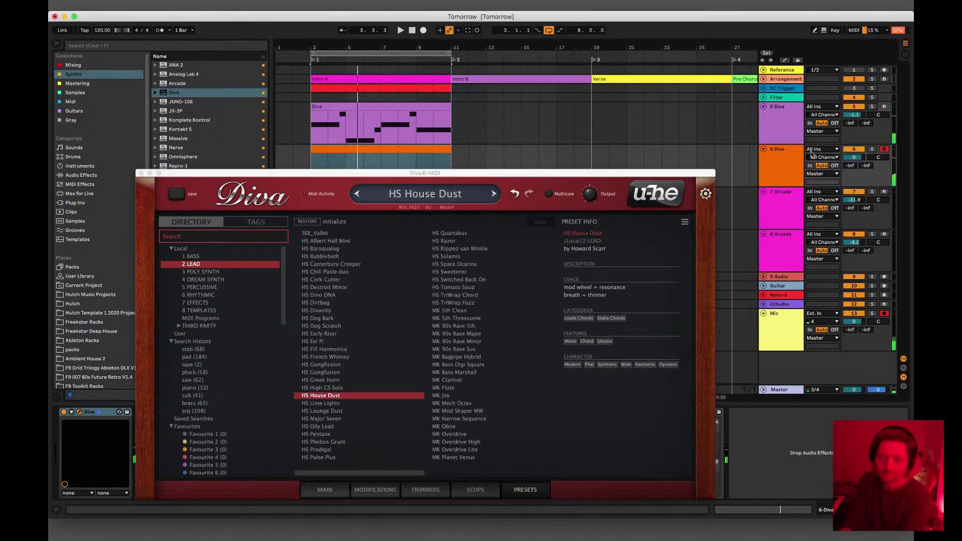
Step: Audition Diva presets including MK Bass Digi Square, JS Bud Pluck and SG What The Pluck, and load SYN Shinobi's Chosen
click(462, 365)
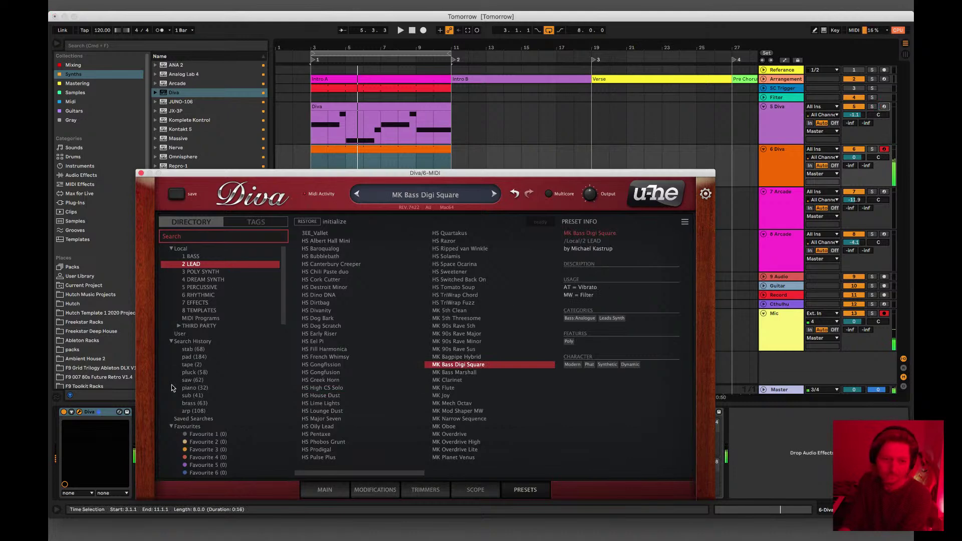
click(187, 372)
click(304, 419)
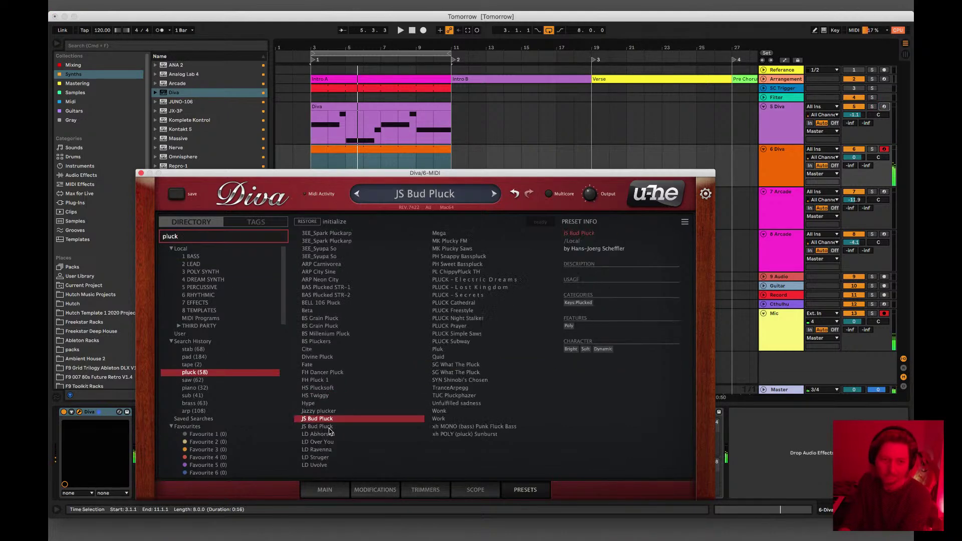
click(464, 349)
click(452, 373)
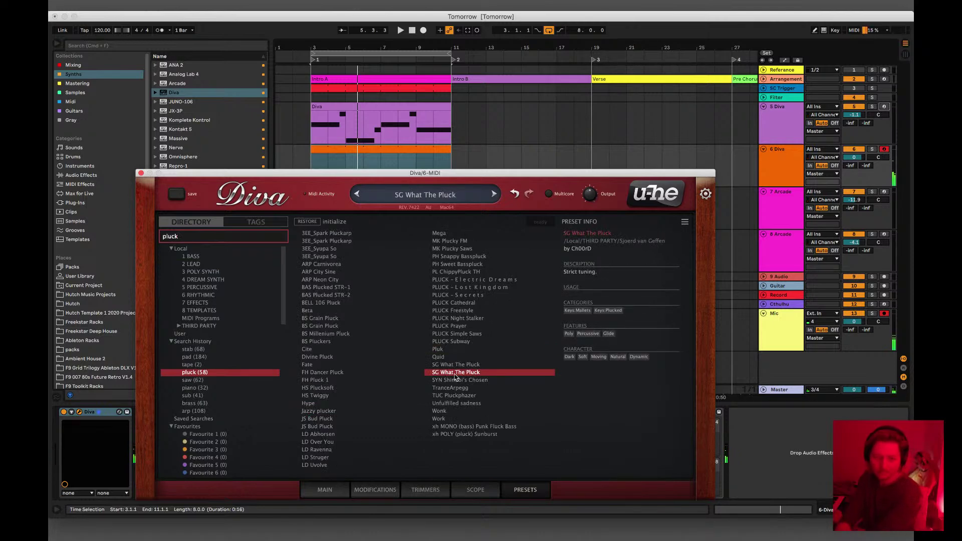
click(459, 381)
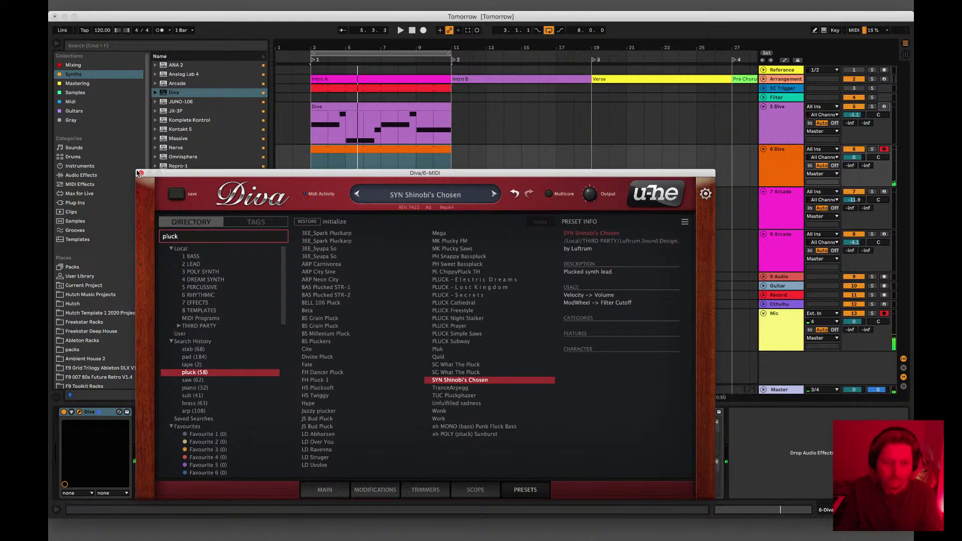
Step: Close the Diva window and open the empty Intro A clip on the 6 Diva track in the note editor
click(139, 173)
click(81, 175)
double_click(322, 149)
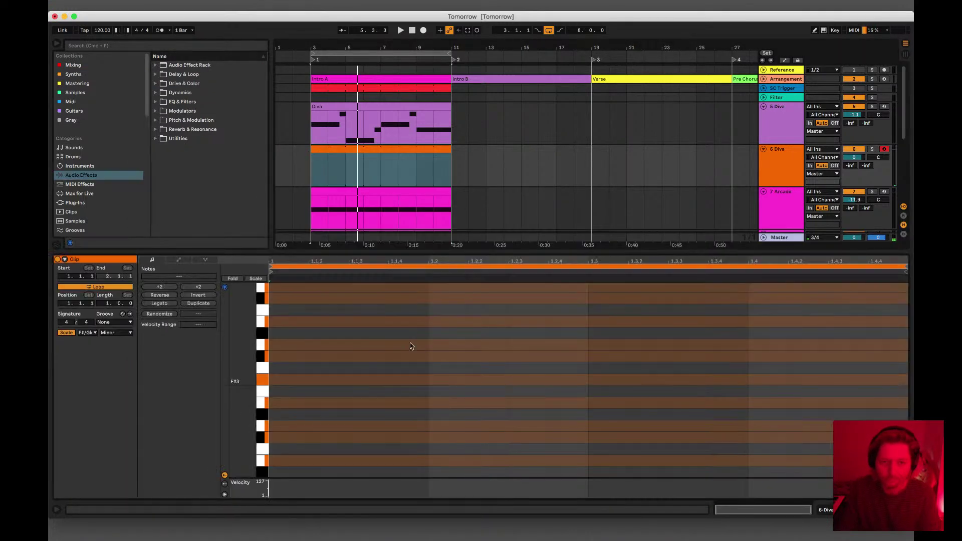
Step: Place sixteenth notes C#5, B4, F#4 and G#4 in sequence across the first beat of the 6 Diva clip and audition them
scroll(303, 316, up, 10)
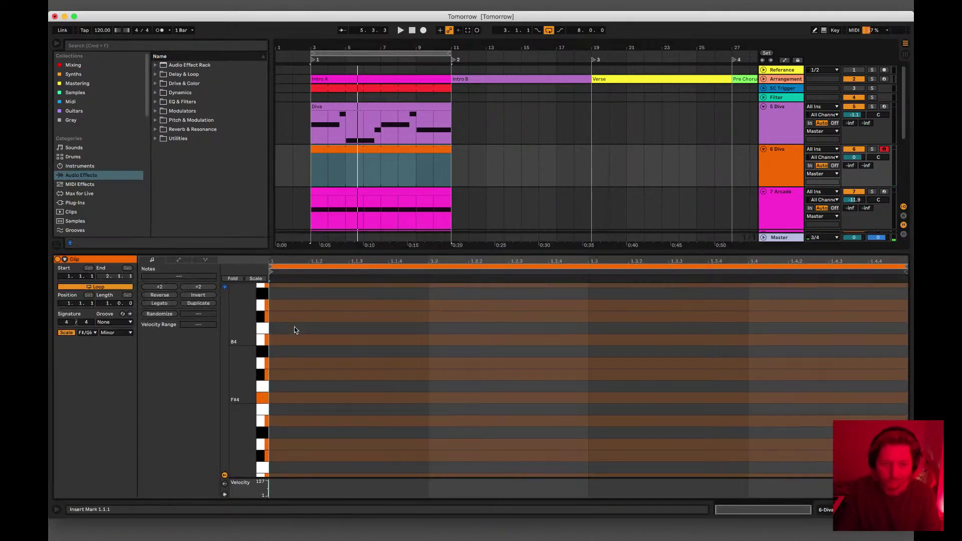
scroll(288, 351, up, 1)
click(283, 367)
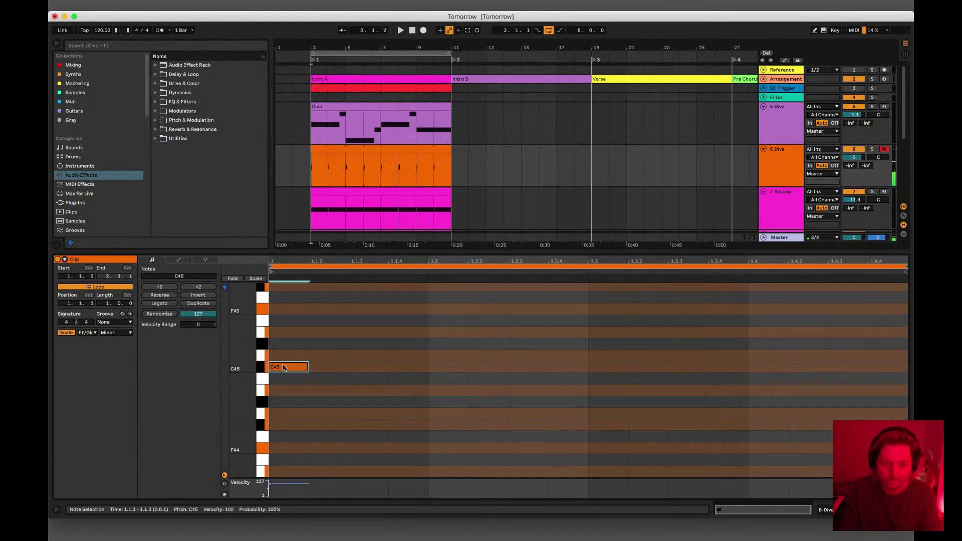
click(329, 390)
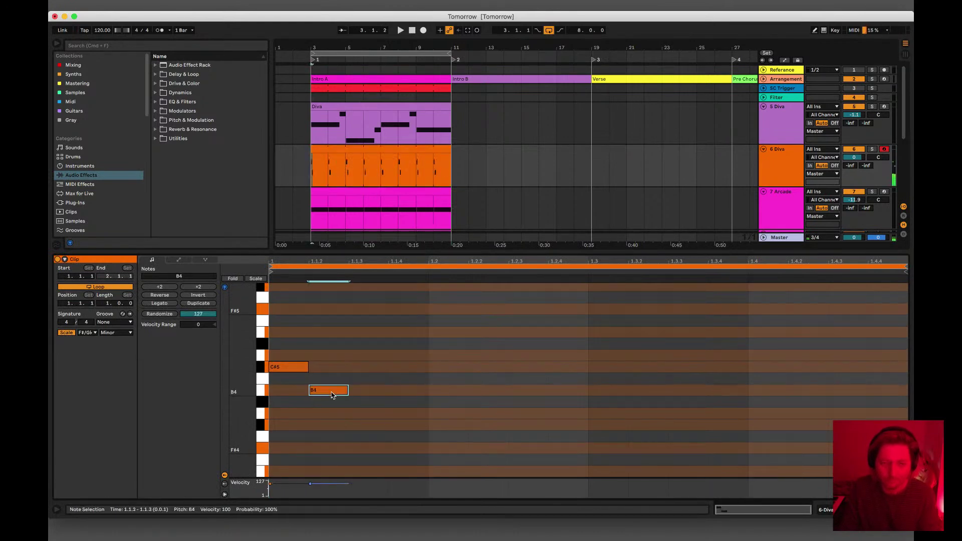
key(space)
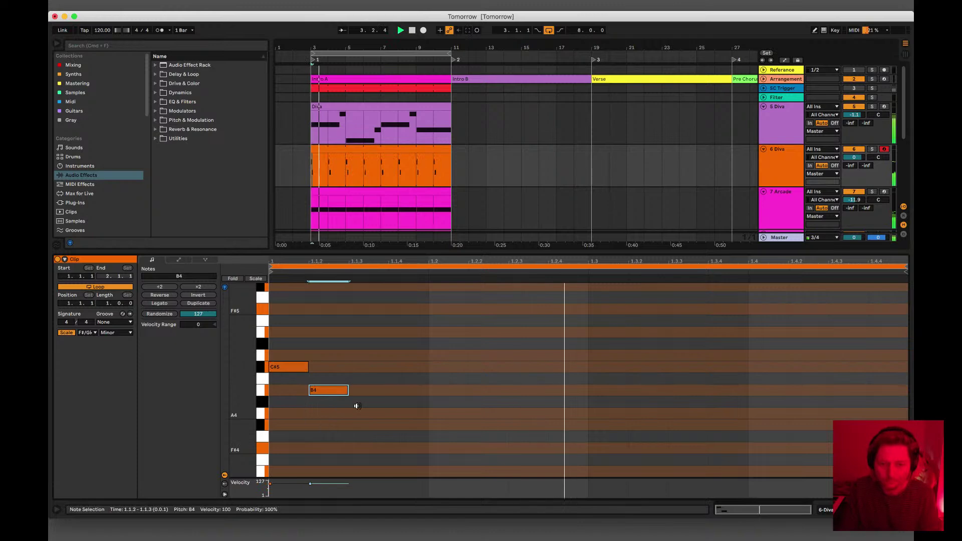
click(369, 426)
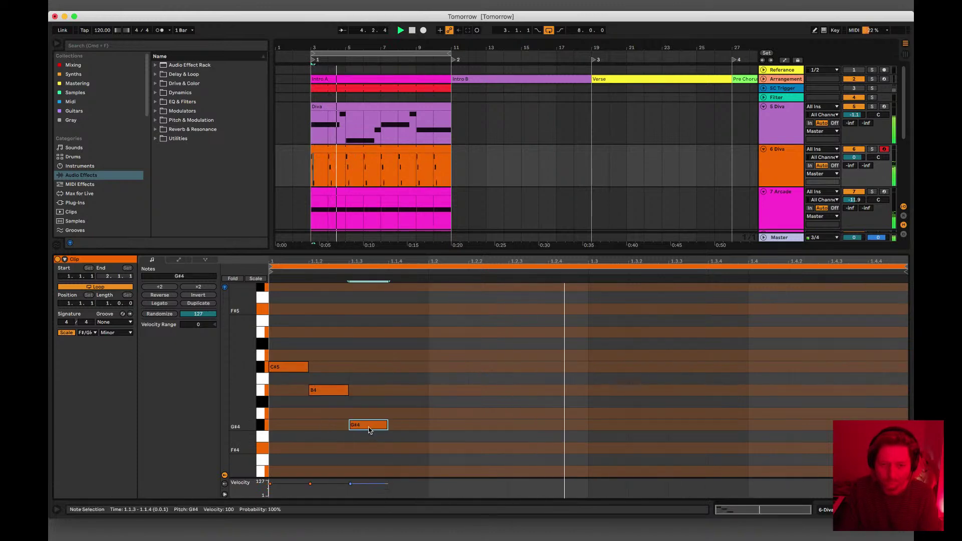
drag(373, 424, 372, 450)
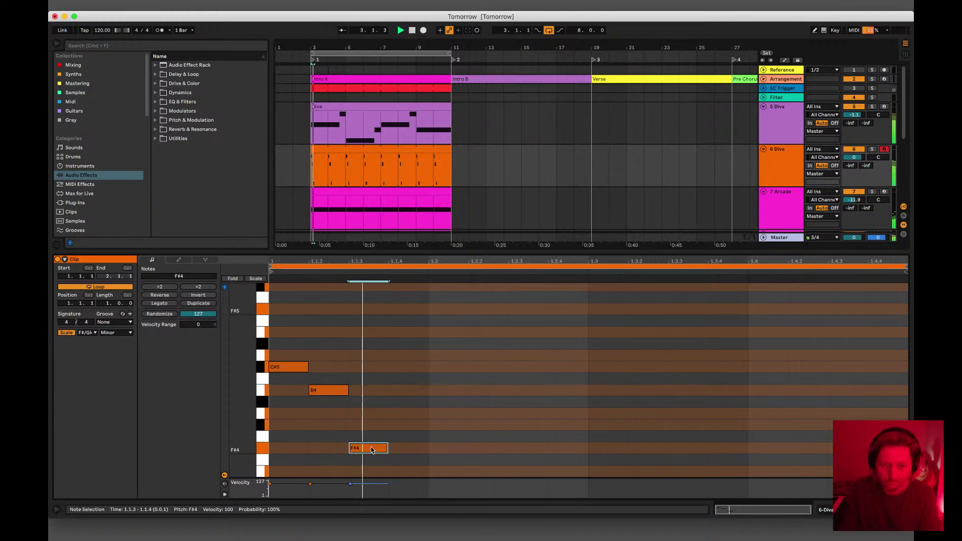
click(400, 424)
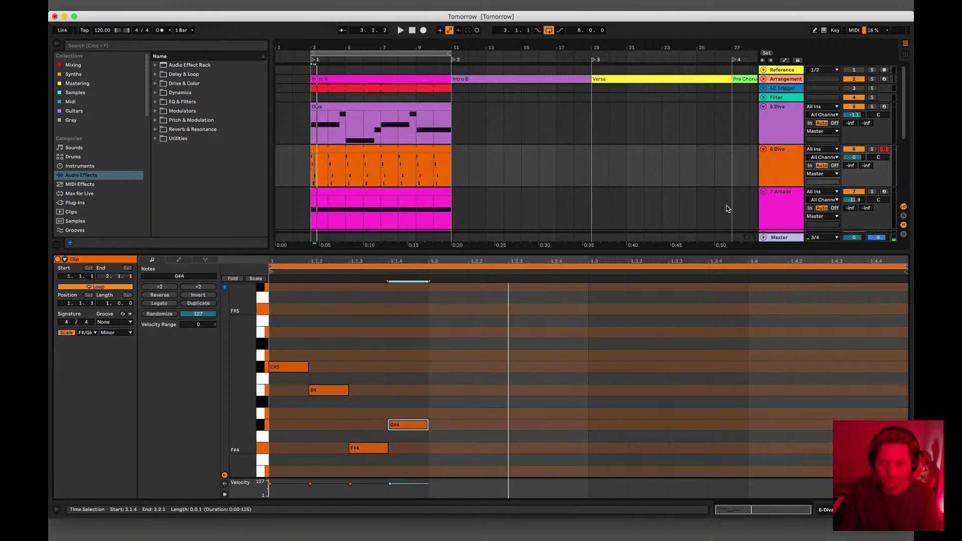
Step: Loop the 6 Diva clip over its first beat only and set the clip's scale root to B
drag(431, 377, 259, 429)
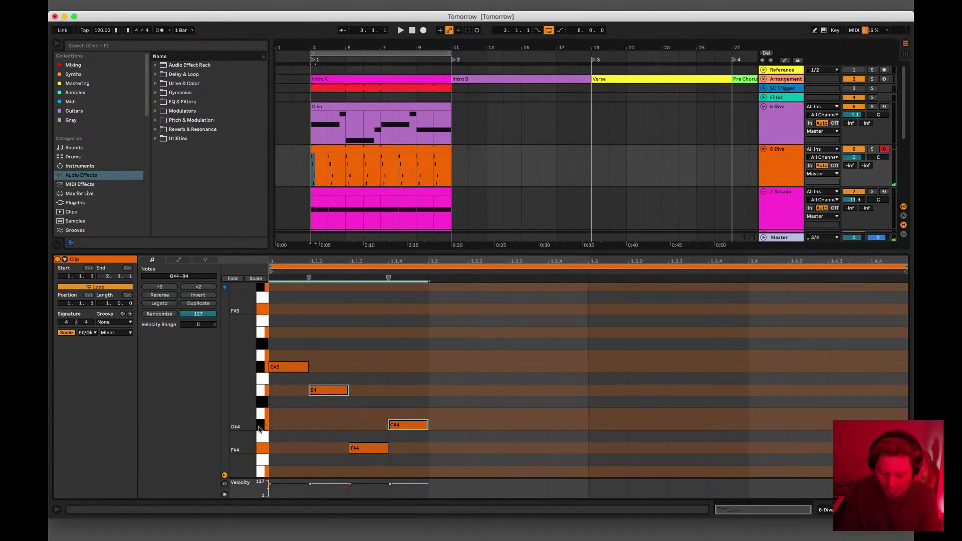
key(super+l)
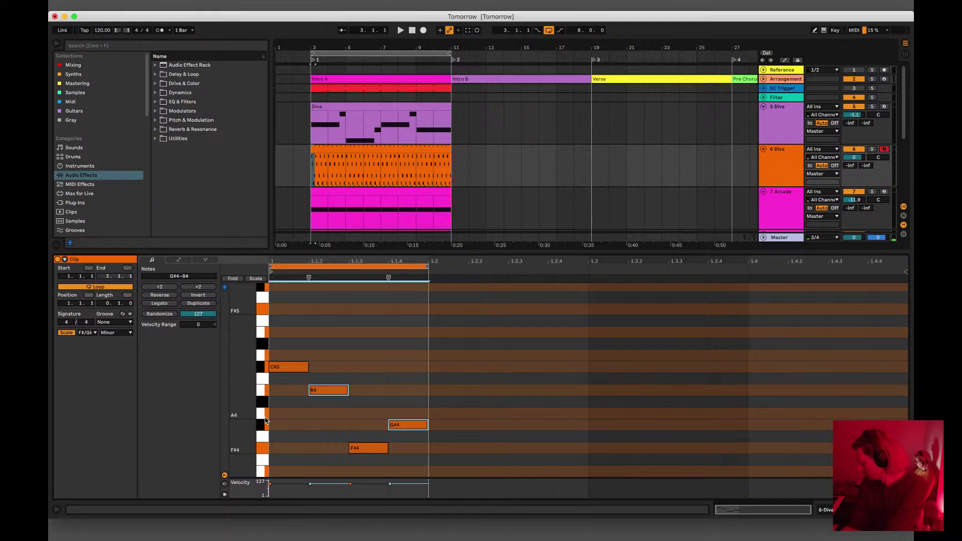
click(87, 333)
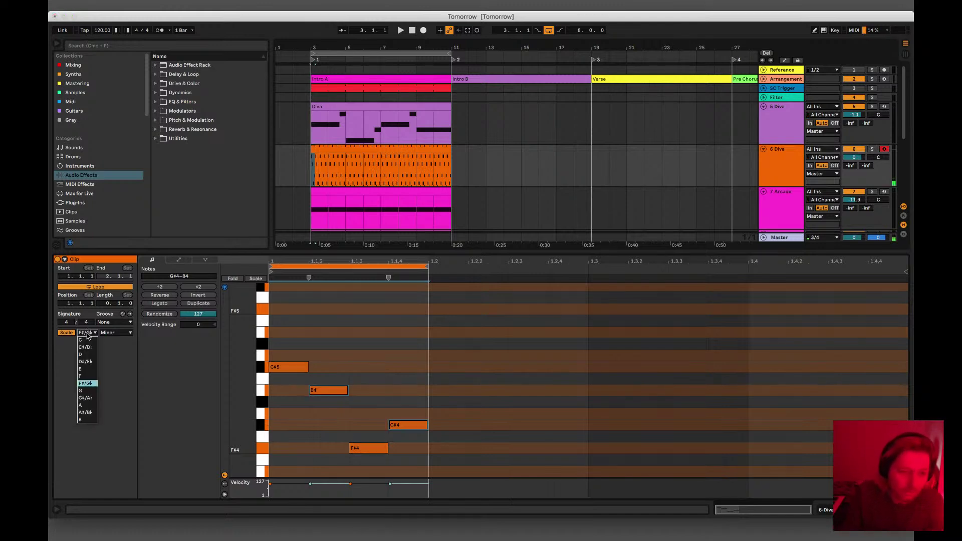
click(88, 419)
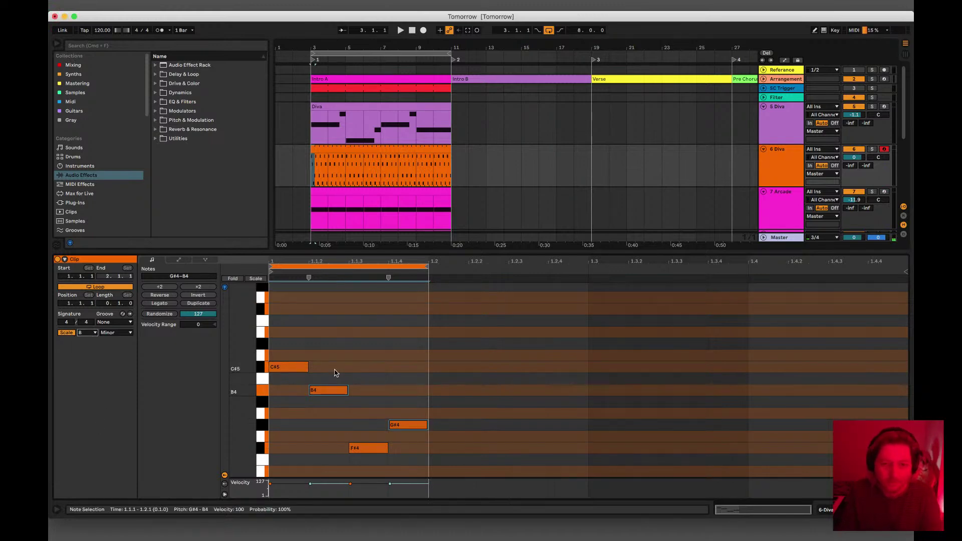
Step: Lower the fourth note of the pattern to G4 and play the loop to audition it
scroll(335, 373, down, 2)
drag(405, 399, 410, 410)
click(406, 394)
drag(329, 375, 389, 424)
key(space)
key(space)
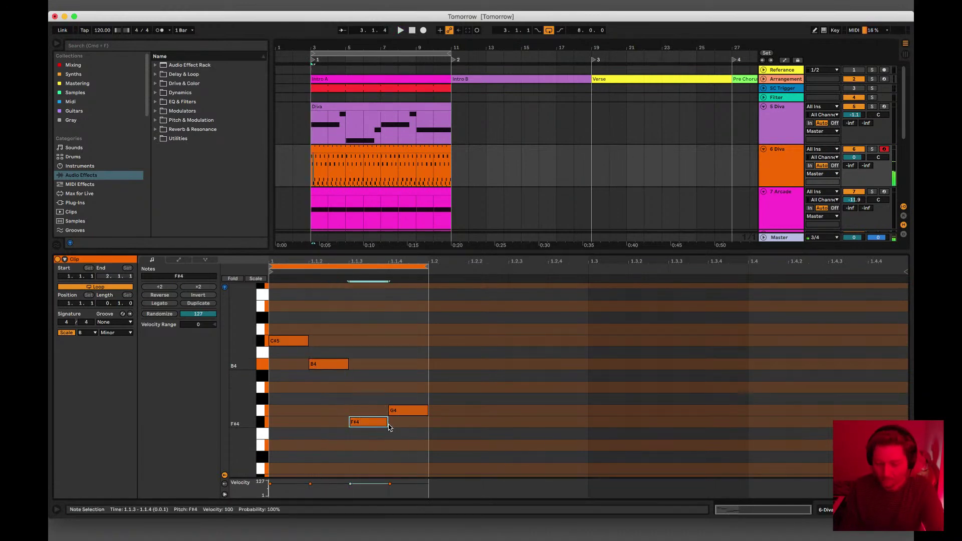
Step: Delete the F#4 note, clear the remaining notes from the 6 Diva clip, and play the arrangement
key(Delete)
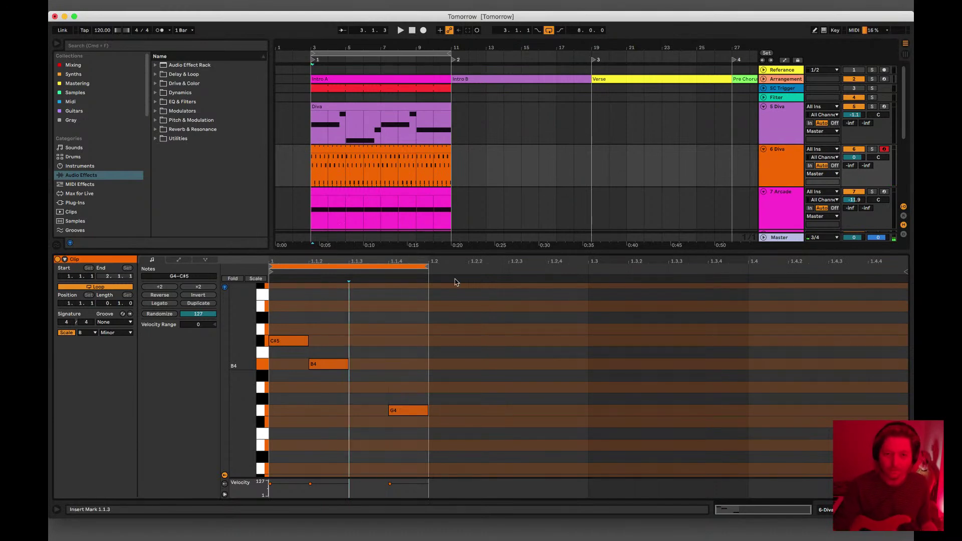
key(super+a)
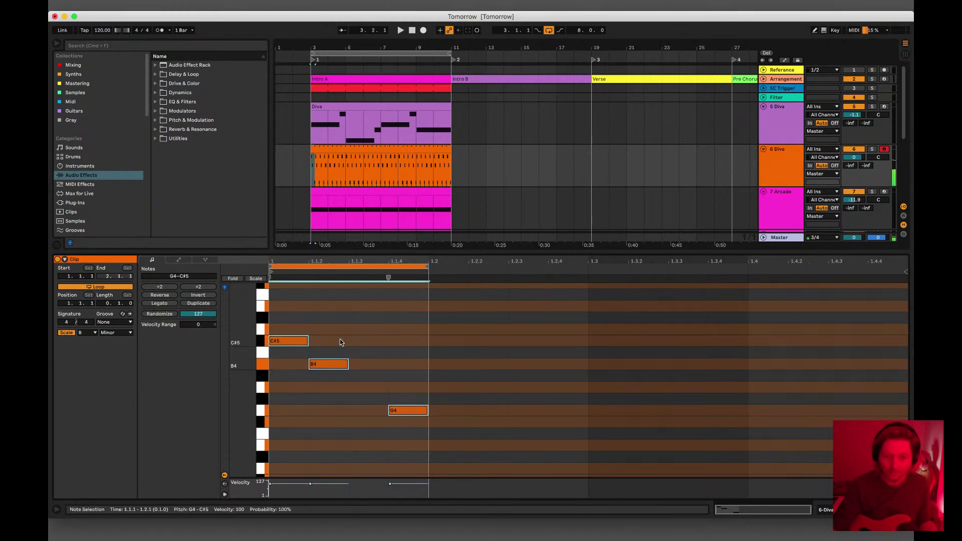
drag(290, 328, 395, 436)
key(Delete)
key(space)
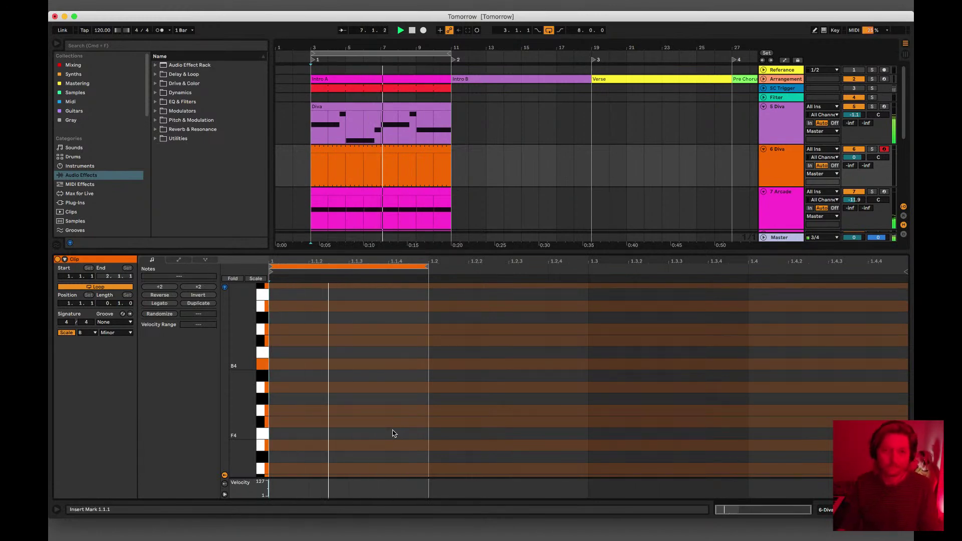
Step: Stop playback and turn off the scale setting for the 6 Diva clip
click(354, 152)
key(space)
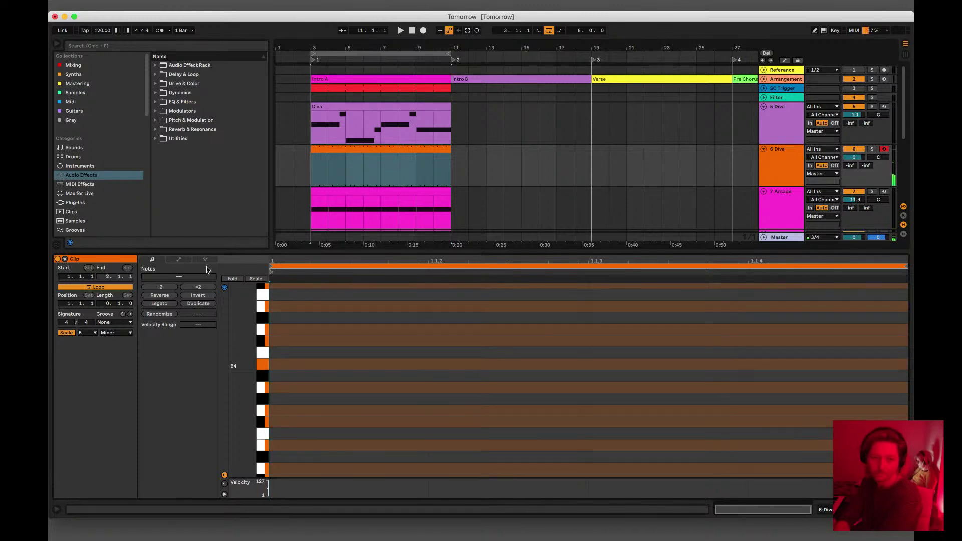
click(60, 332)
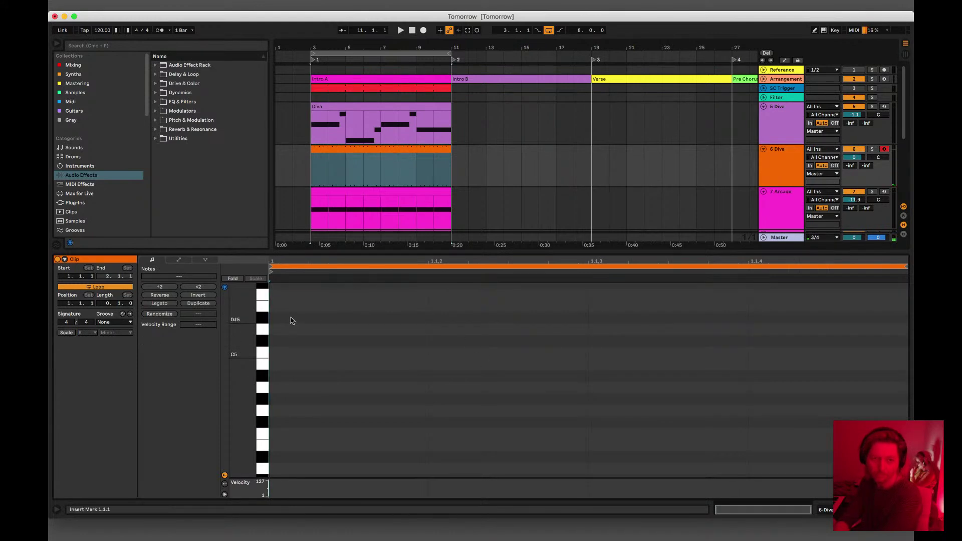
Step: Place a B4 note on the first sixteenth and a D5 note on the second, auditioning them with the track
double_click(312, 309)
drag(315, 309, 322, 370)
key(space)
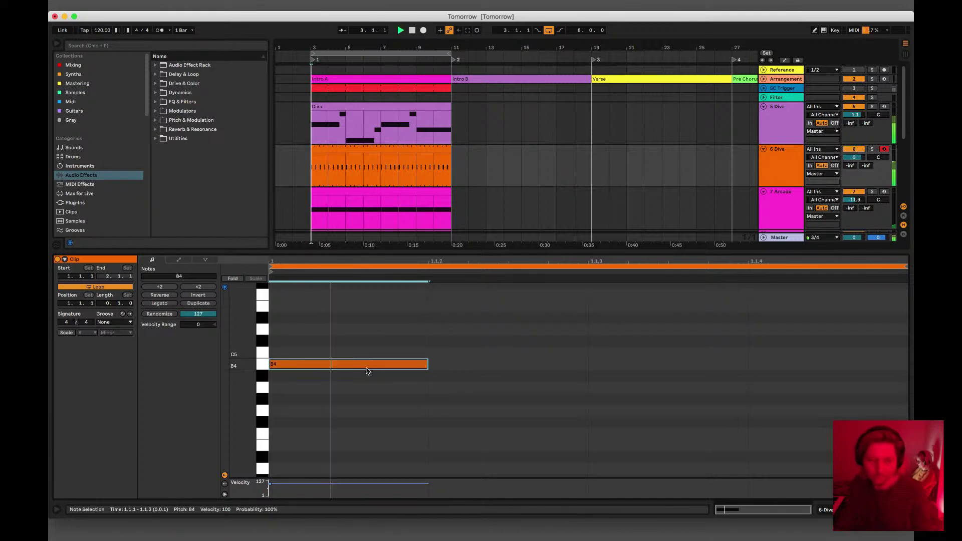
click(581, 346)
double_click(519, 353)
drag(515, 352, 516, 334)
key(space)
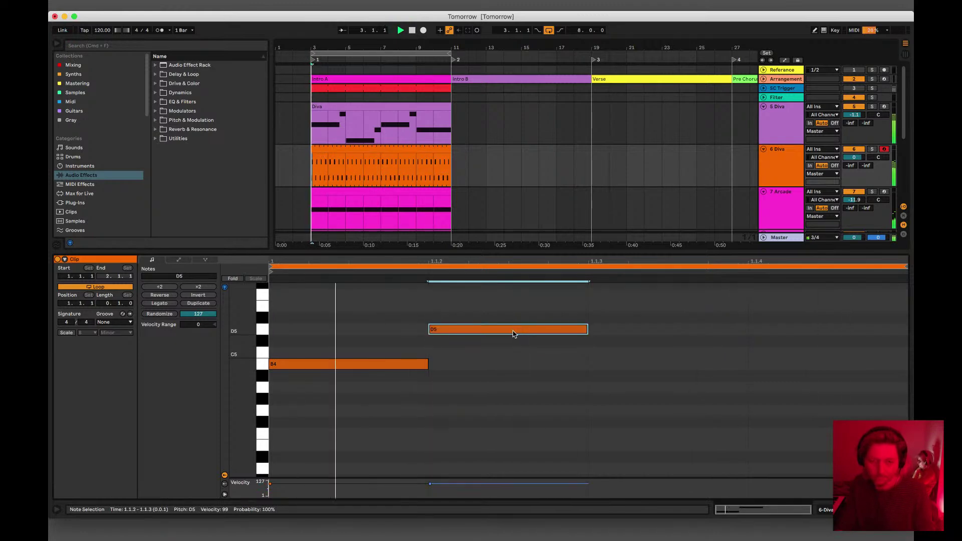
Step: Add an F#4 note on the third sixteenth and a G4 note on the fourth, and play the pattern
scroll(518, 363, up, 2)
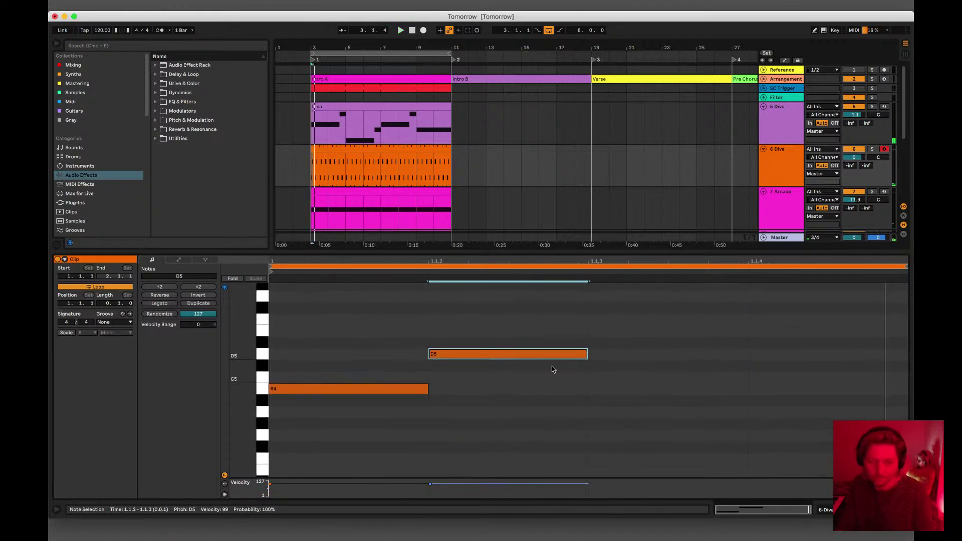
scroll(540, 361, down, 1)
double_click(678, 438)
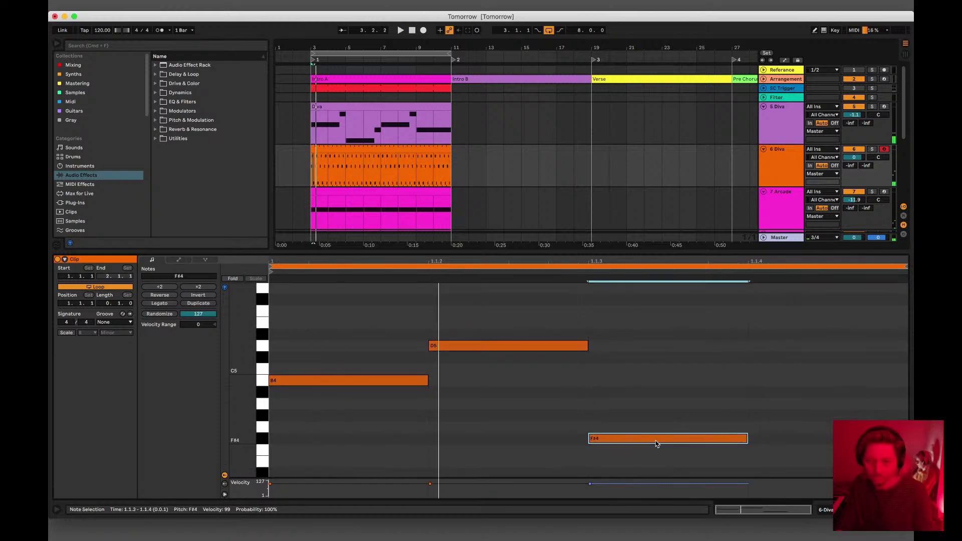
double_click(819, 429)
key(space)
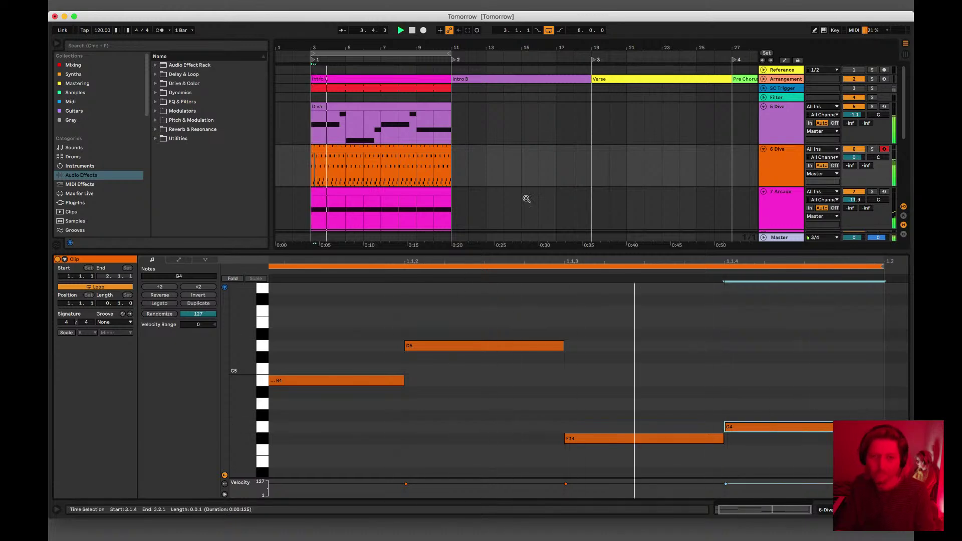
Step: Lower the 6 Diva track volume to about -6.7 dB and reopen its clip in the note editor
click(395, 153)
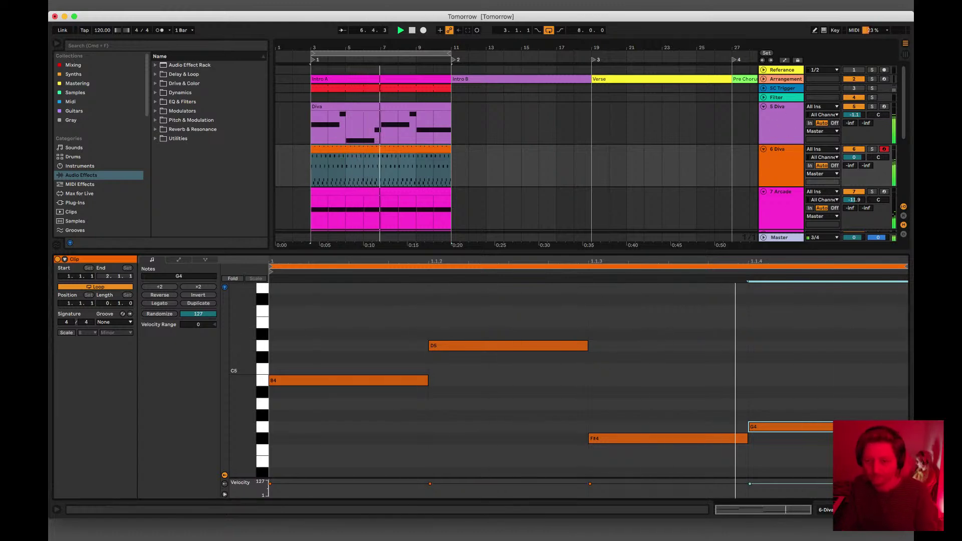
key(super+alt+l)
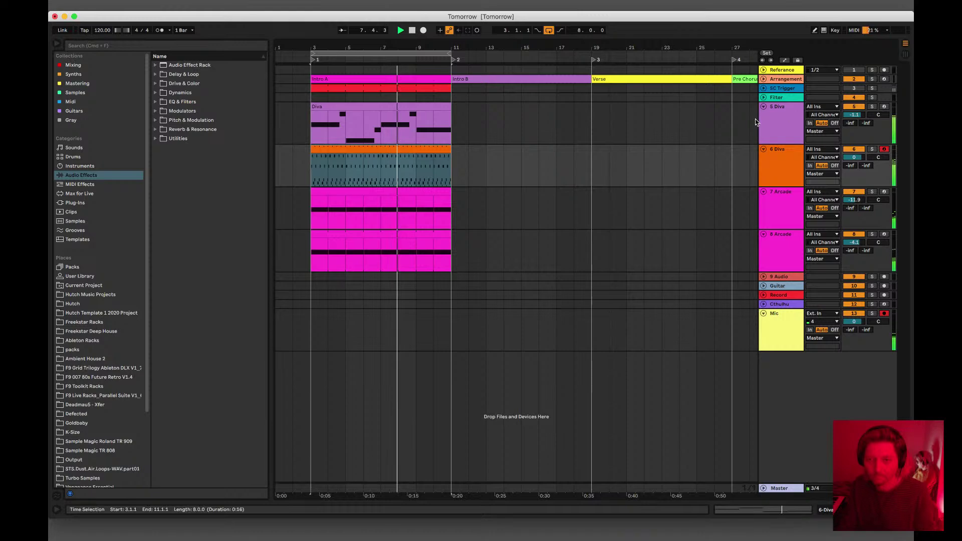
drag(850, 158, 850, 176)
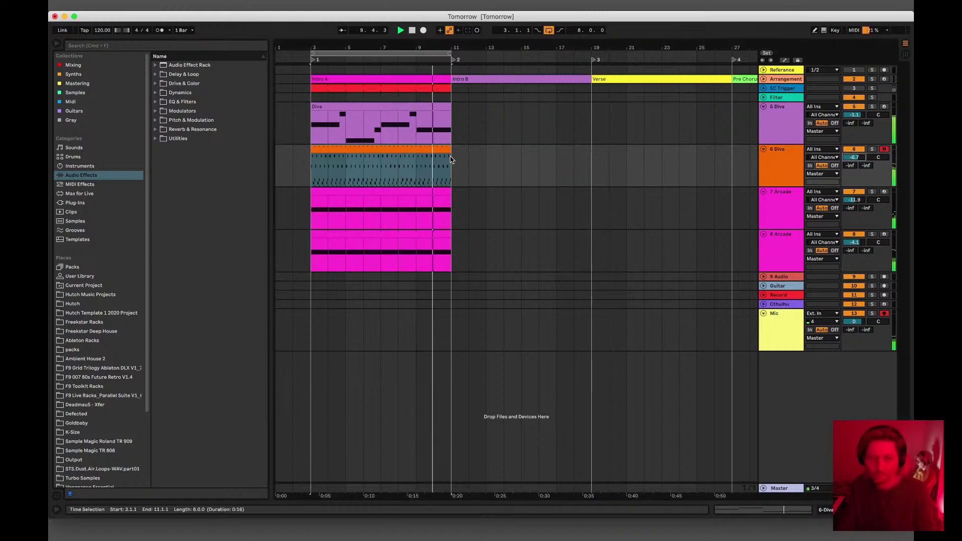
double_click(431, 149)
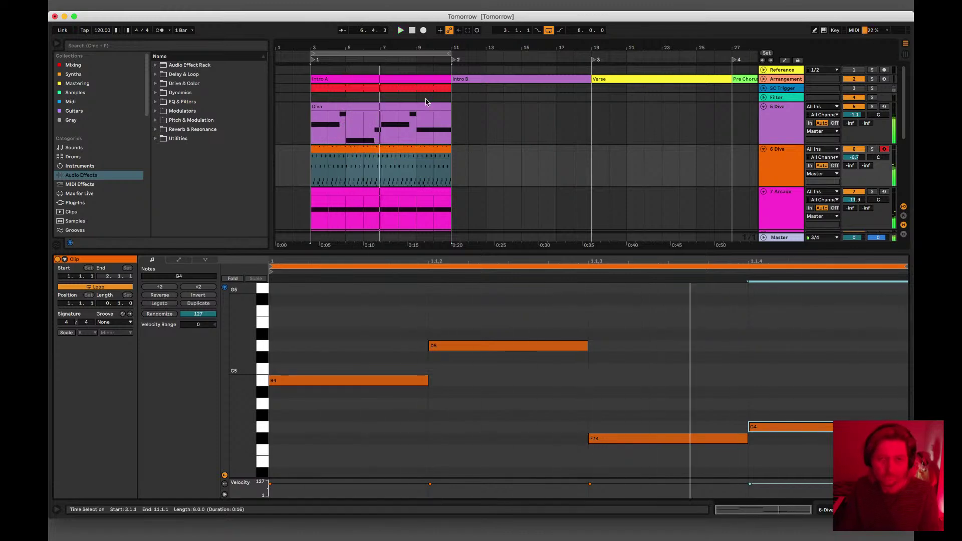
Step: Move the last four bars of the 5 Diva clip, from bar 7 to 11, so they start at bar 15
click(416, 140)
key(space)
drag(381, 137, 455, 118)
key(super+d)
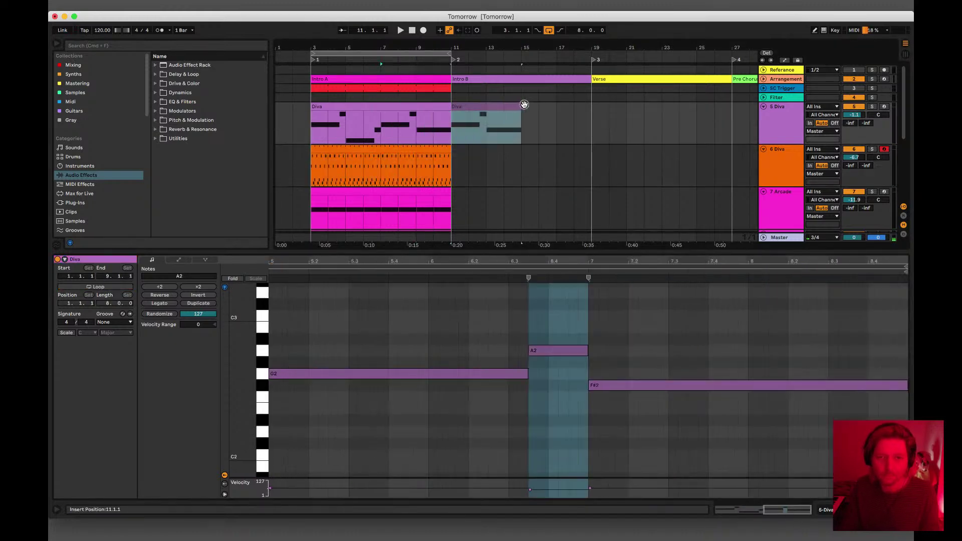
key(super+z)
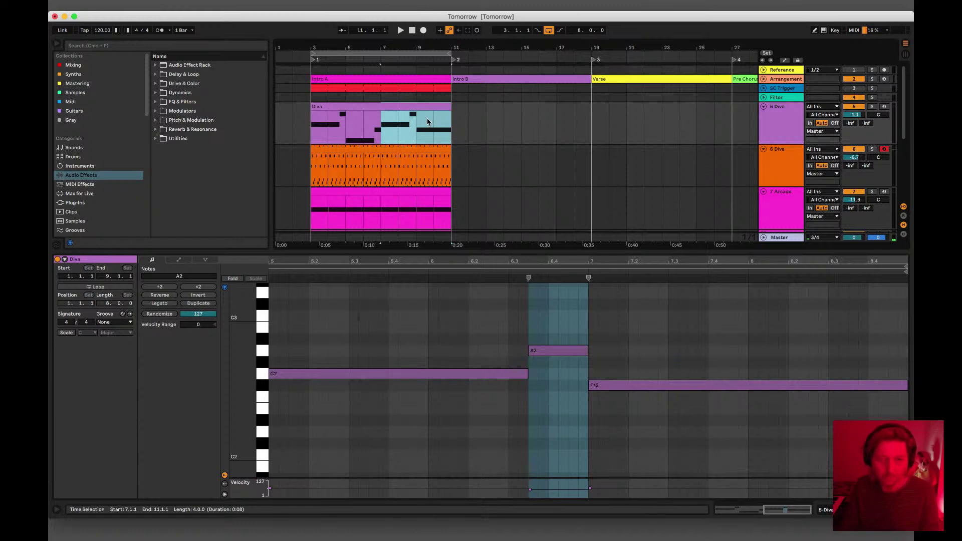
drag(416, 107, 556, 108)
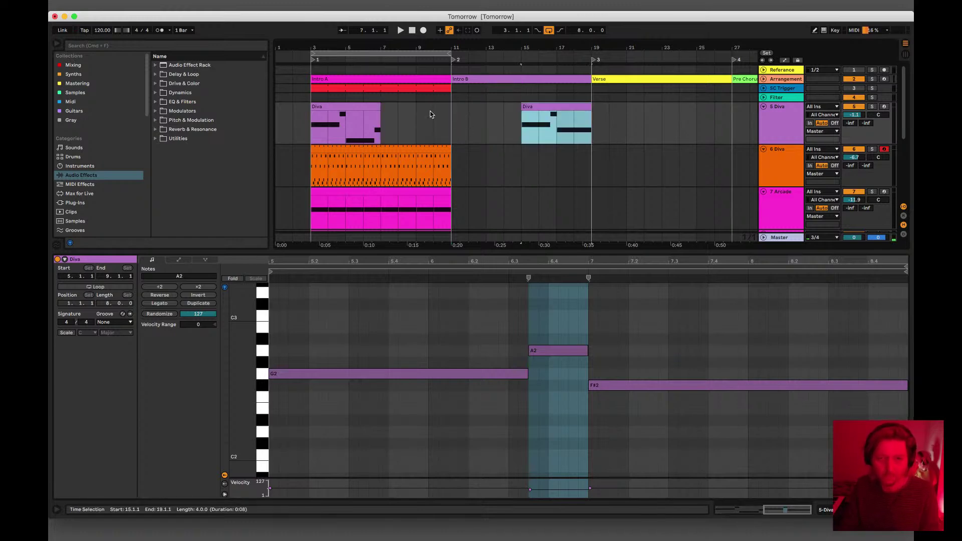
Step: Duplicate the first four-bar 5 Diva clip twice to fill the gap up to bar 15, and consolidate the two Intro B clips
click(352, 107)
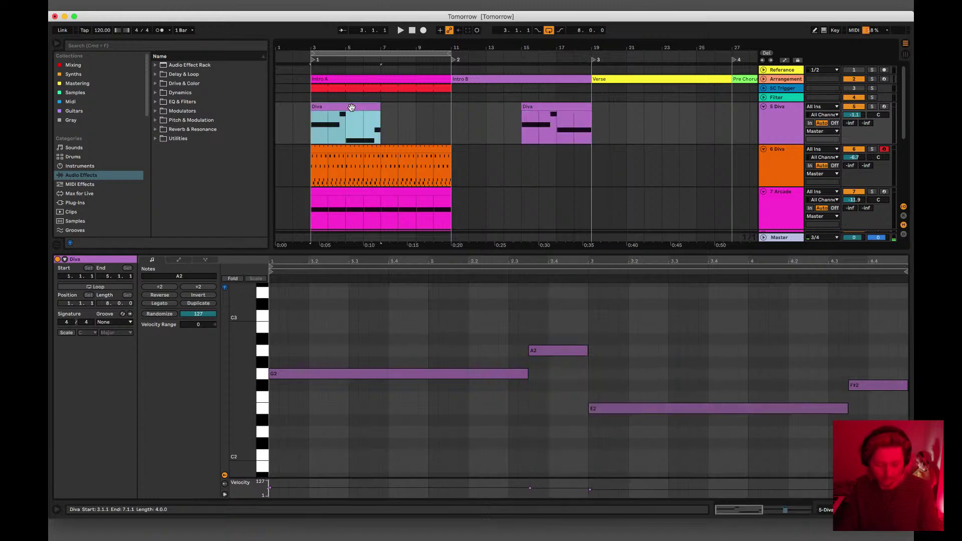
key(super+d)
key(super+d)
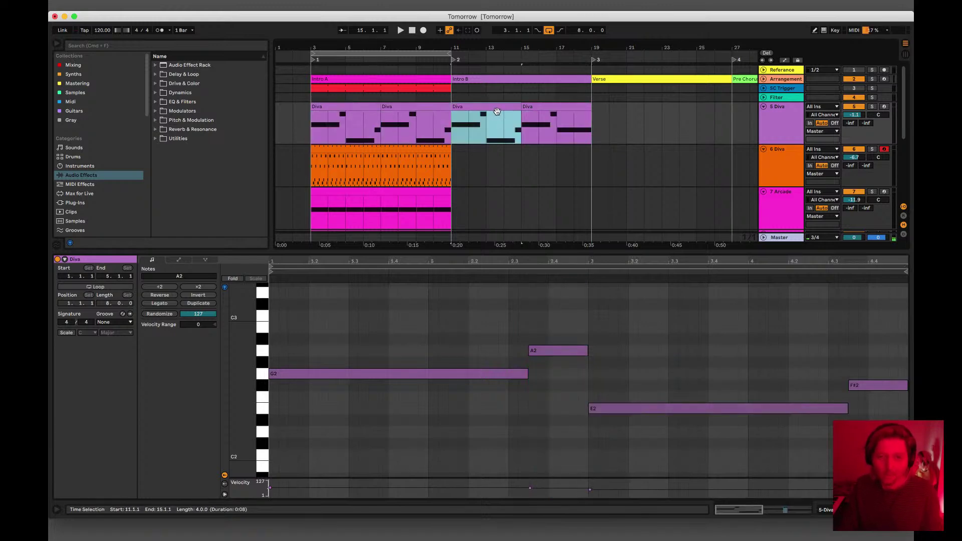
shift+click(557, 108)
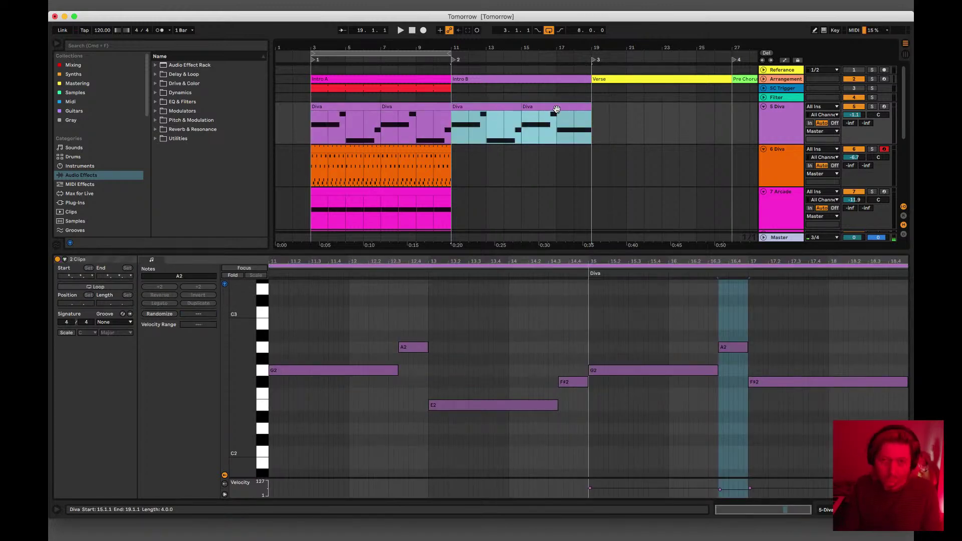
key(super+j)
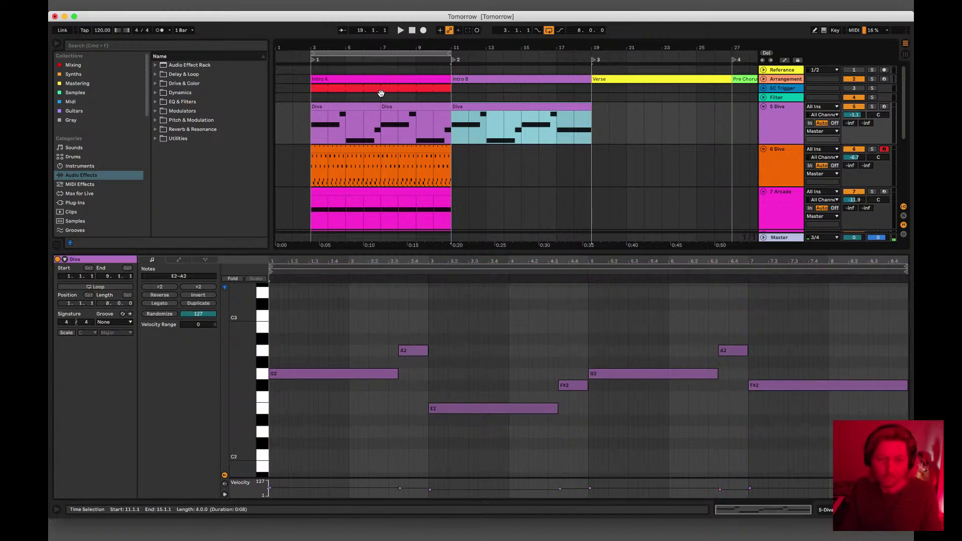
Step: Consolidate the two four-bar 5 Diva clips in Intro A into one clip
click(361, 107)
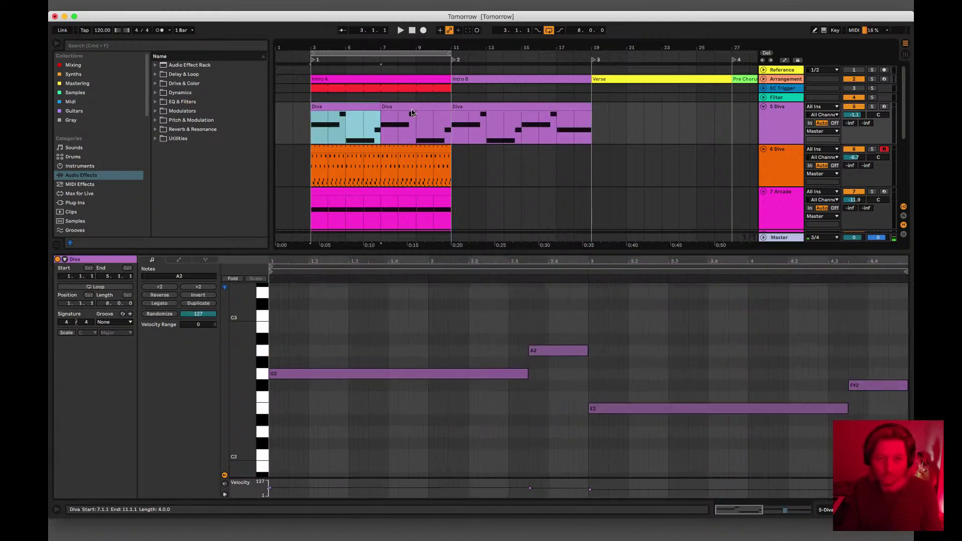
shift+click(445, 107)
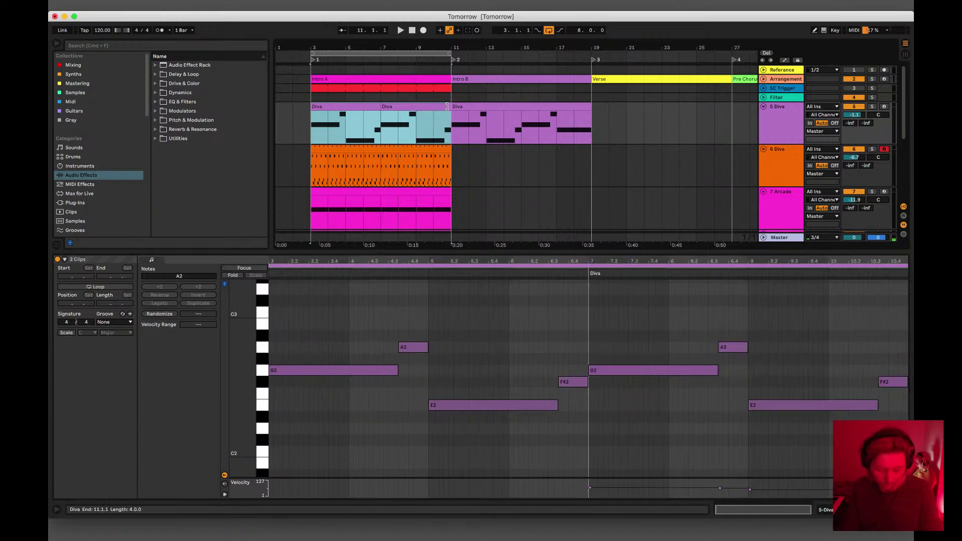
key(super+j)
Step: Duplicate the Intro A clips of 6 Diva, 7 Arcade and 8 Arcade into Intro B and play the arrangement
scroll(399, 102, down, 3)
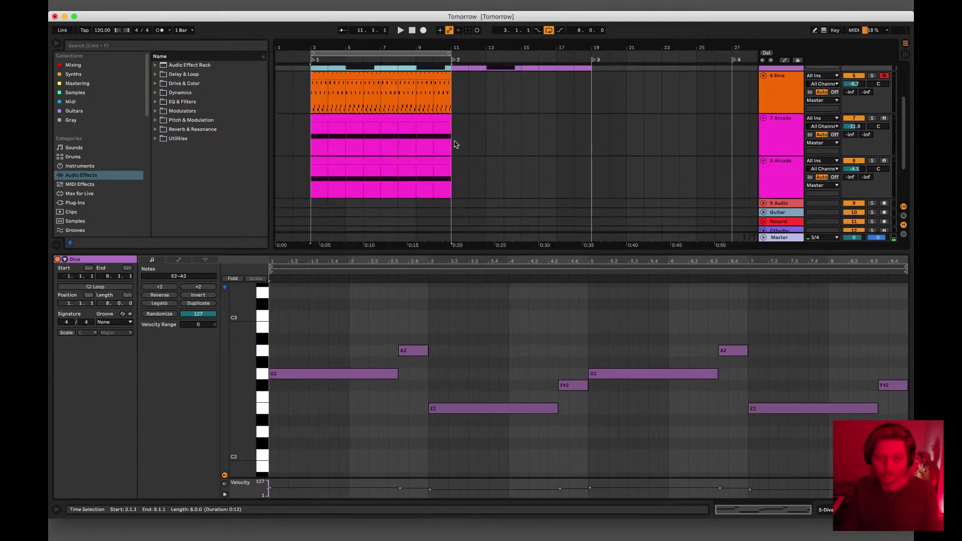
click(398, 98)
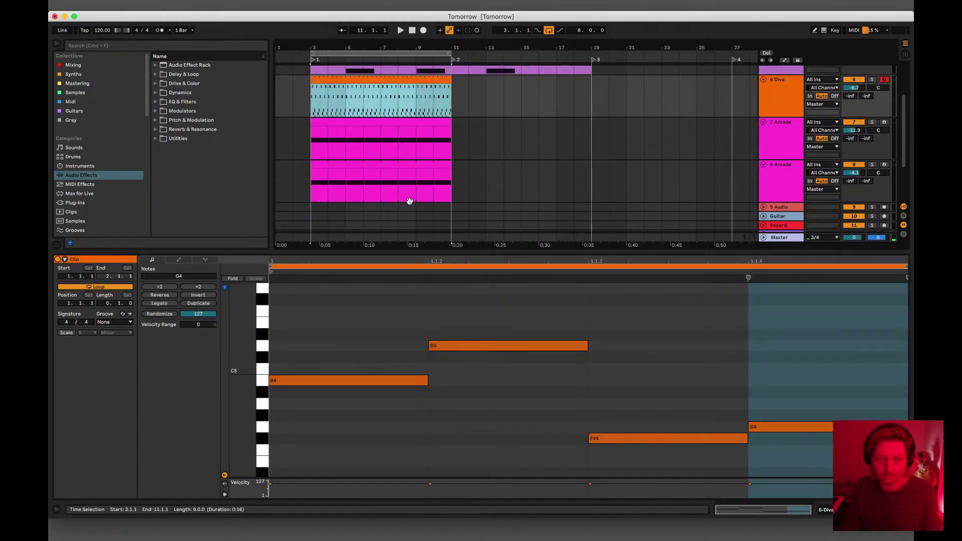
shift+click(418, 164)
key(super+d)
key(space)
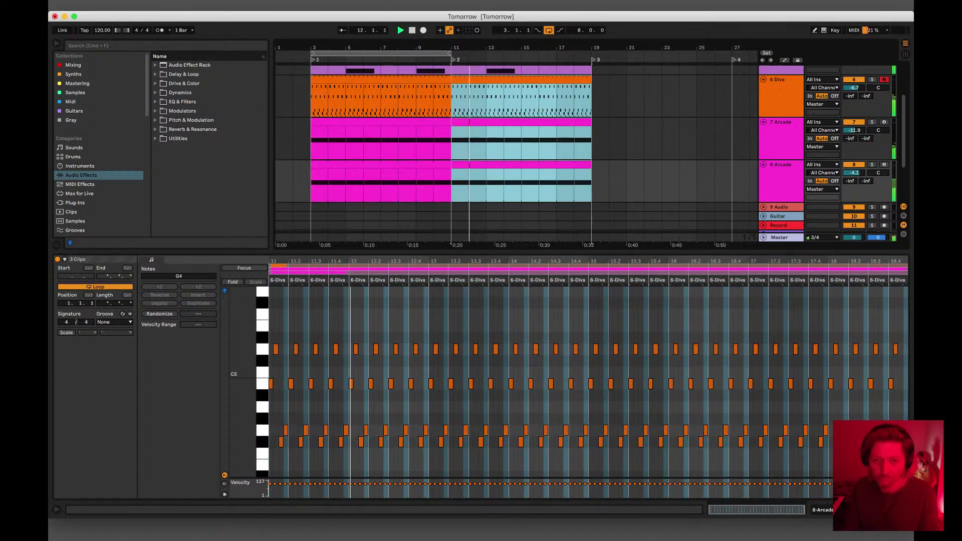
Step: Open the Intro A 6 Diva clip in the note editor and double its loop twice to a full bar
click(905, 509)
double_click(420, 185)
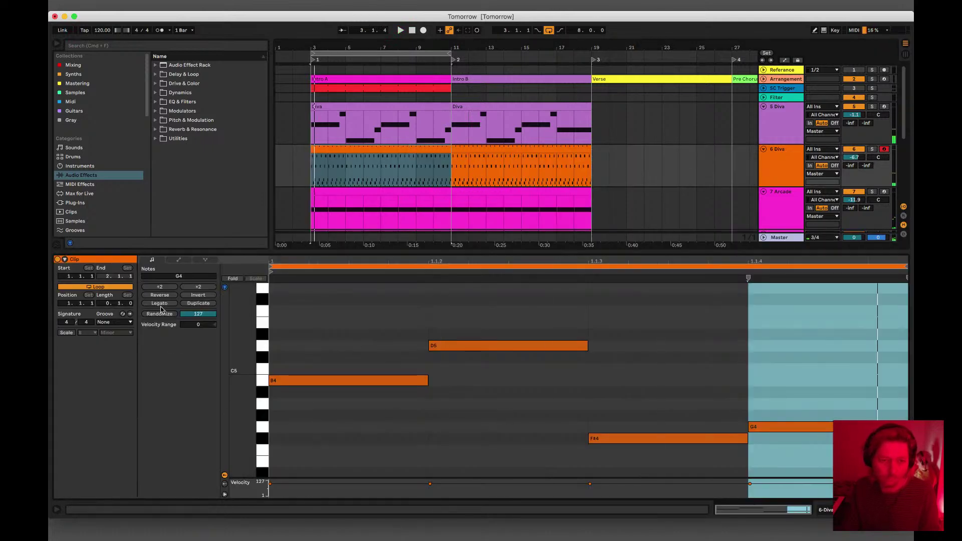
click(202, 304)
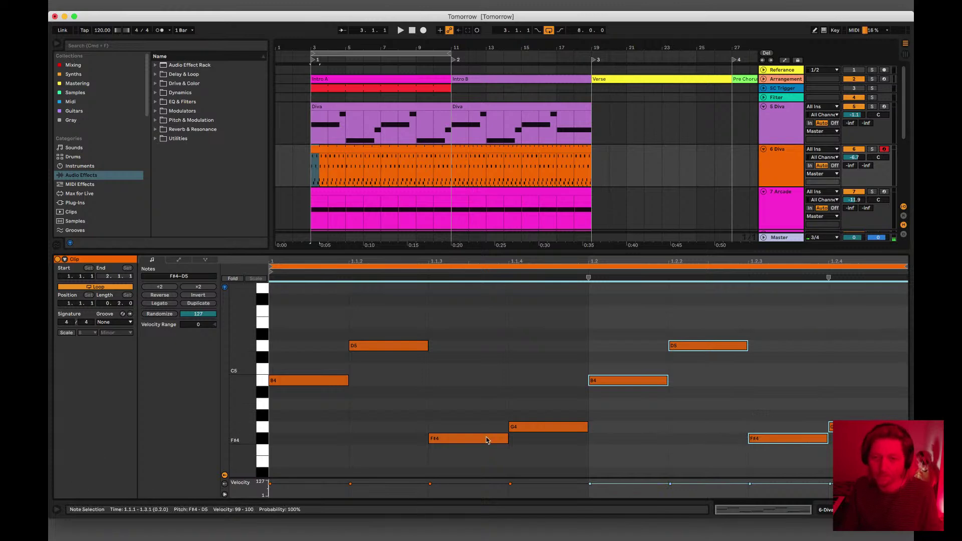
drag(250, 349, 250, 351)
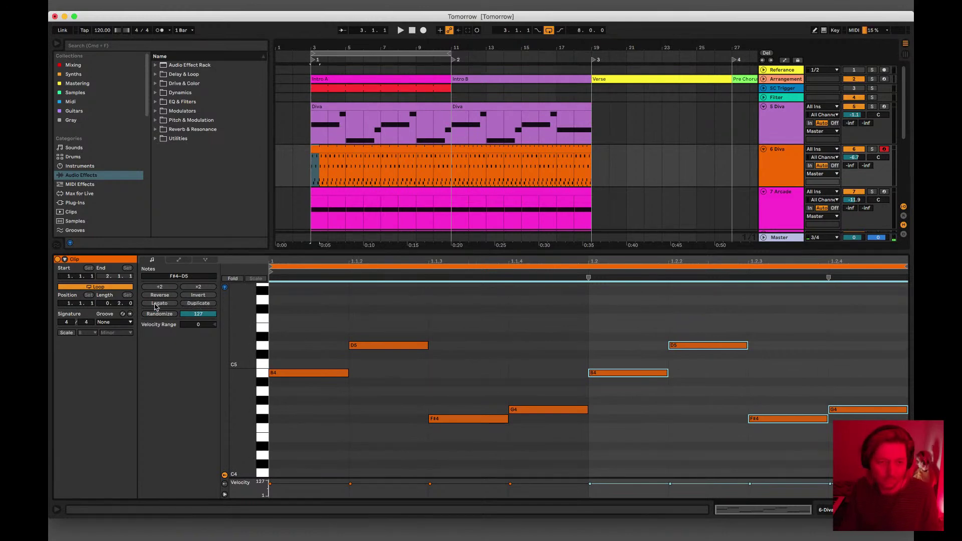
click(196, 303)
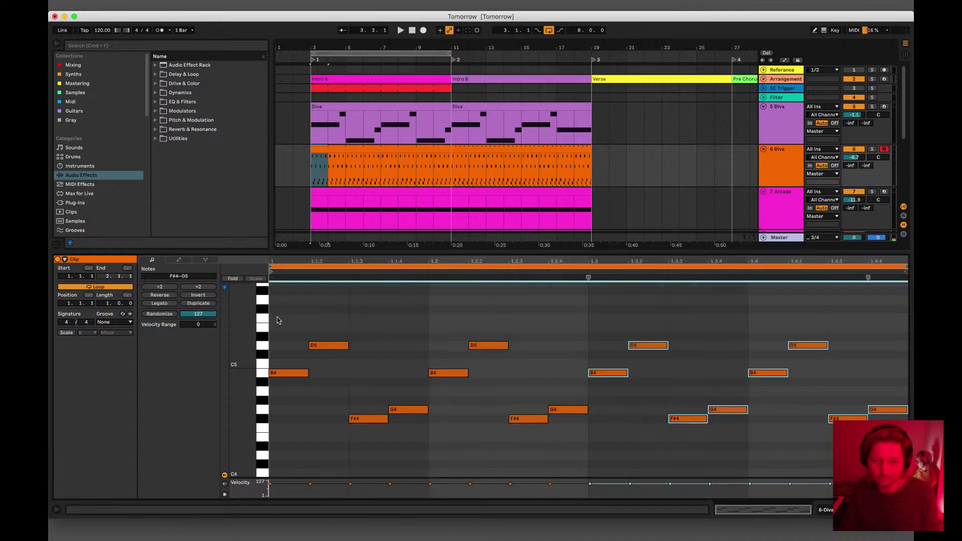
Step: Raise the D5 note on the second sixteenth of beat 2 to E5 and play the pattern
click(564, 332)
drag(491, 350, 532, 335)
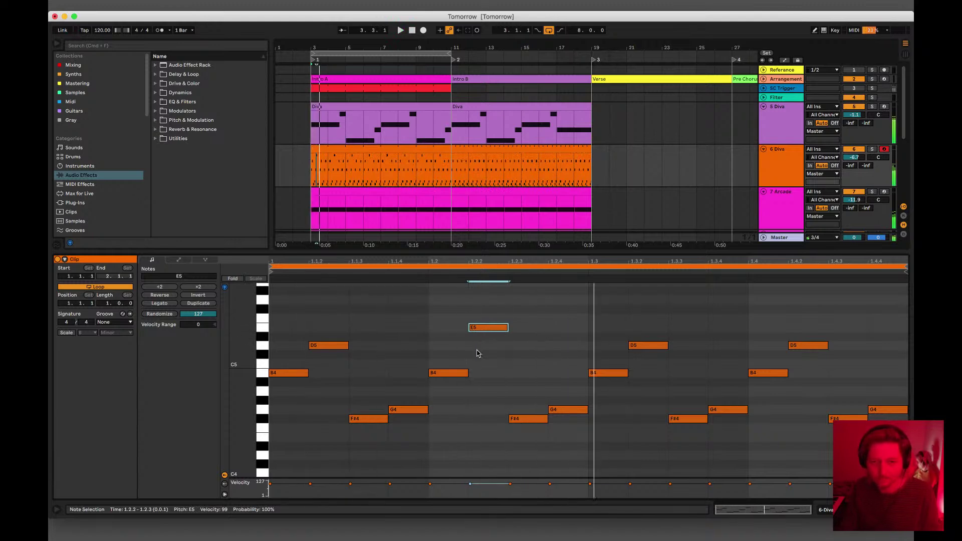
drag(489, 333, 491, 349)
drag(453, 374, 491, 323)
key(space)
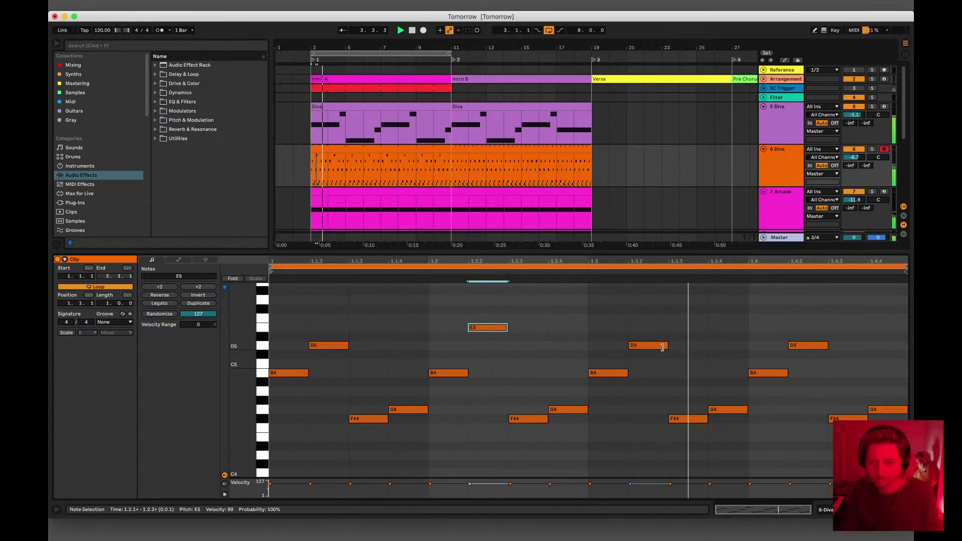
Step: Raise the D5 note on the second sixteenth of beat 3 to F#5, trying G5 as an alternative
drag(653, 347, 656, 312)
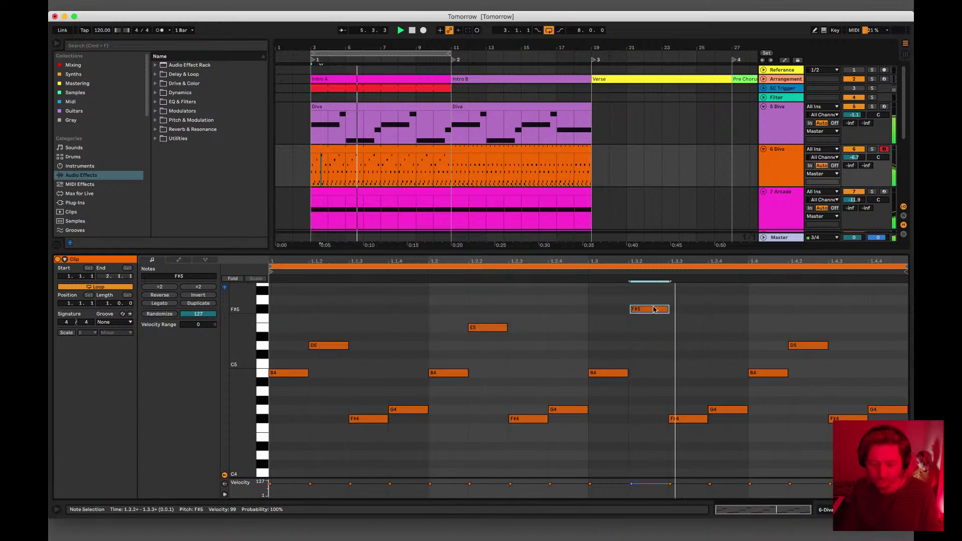
key(super+z)
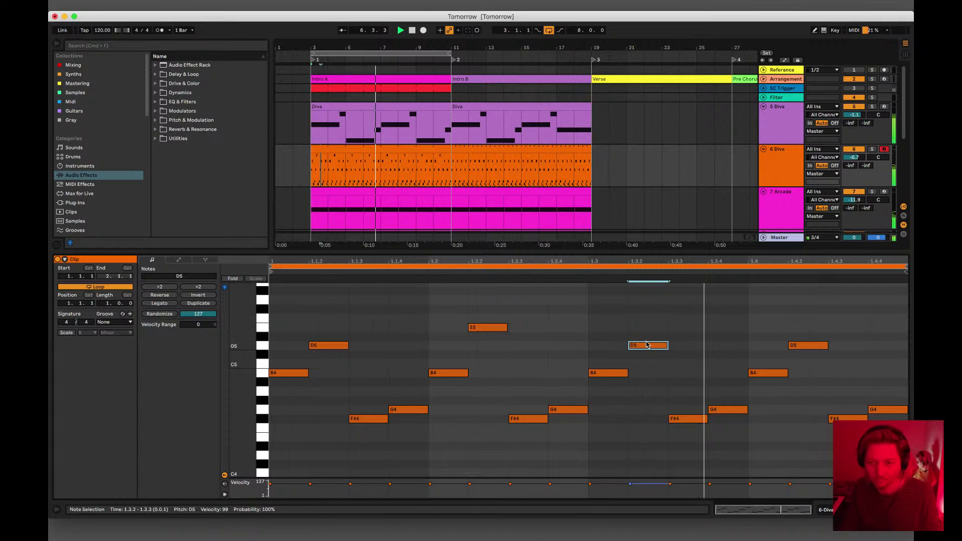
drag(645, 349, 645, 304)
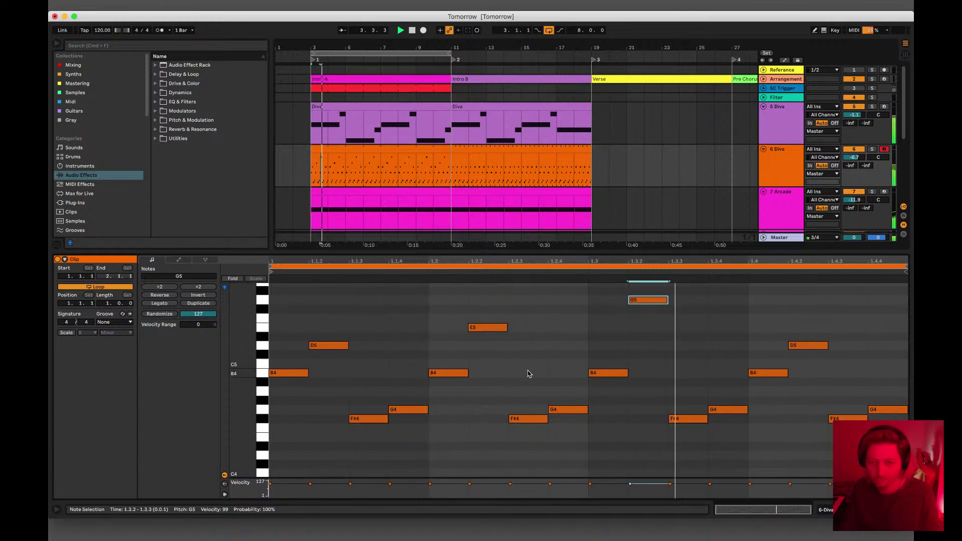
drag(645, 300, 645, 309)
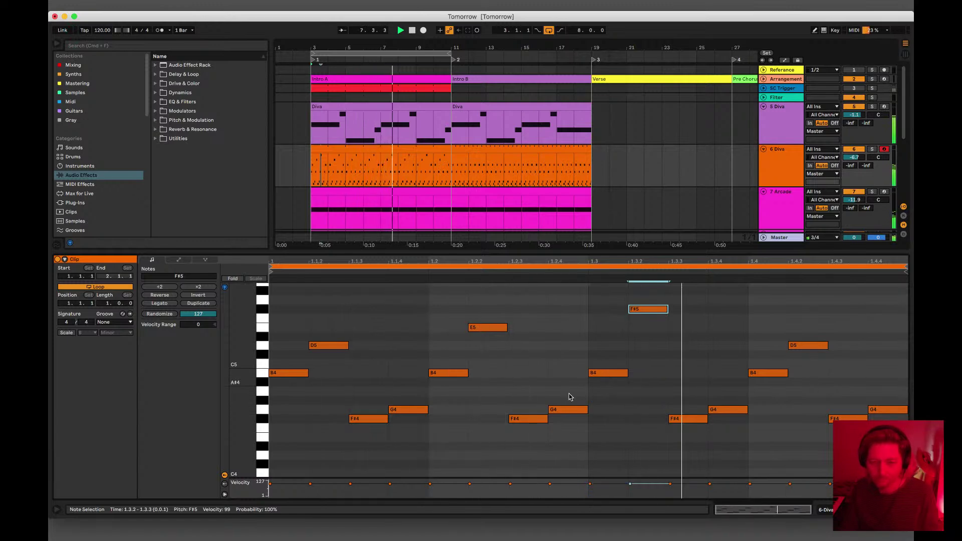
Step: Raise beat 2's F#4 on the third sixteenth to B4 and its G4 on the fourth sixteenth to A4
drag(520, 419, 519, 383)
key(Up)
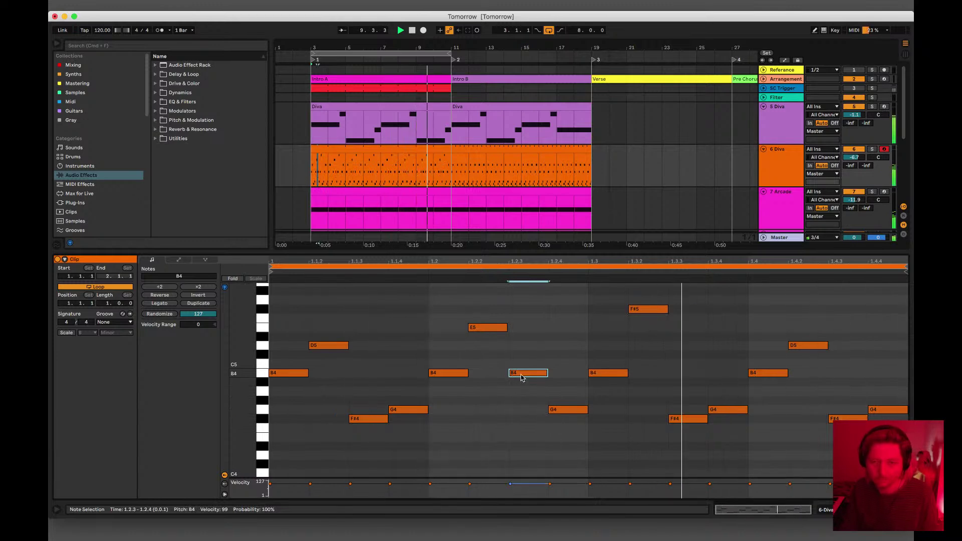
click(570, 409)
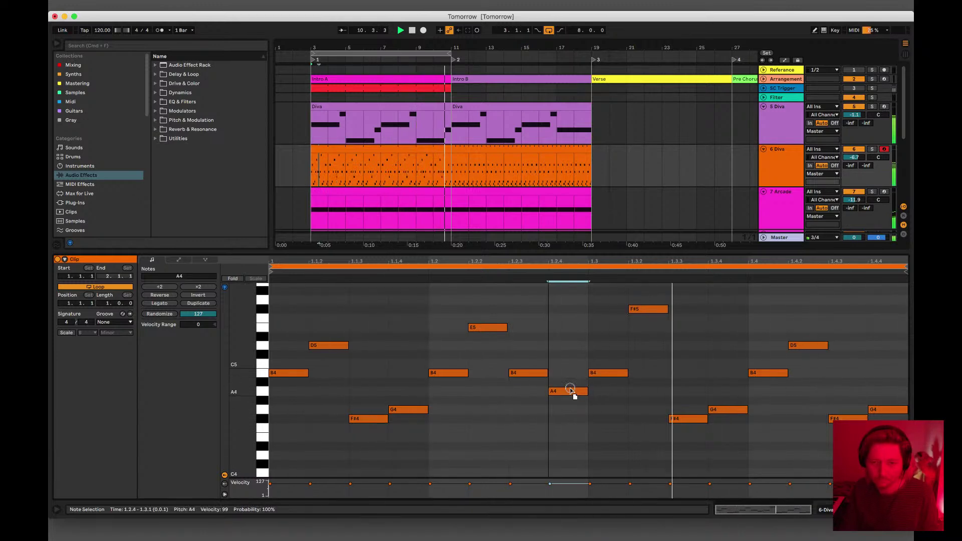
mouse_move(570, 410)
mouse_down()
mouse_move(568, 385)
mouse_move(571, 394)
mouse_up()
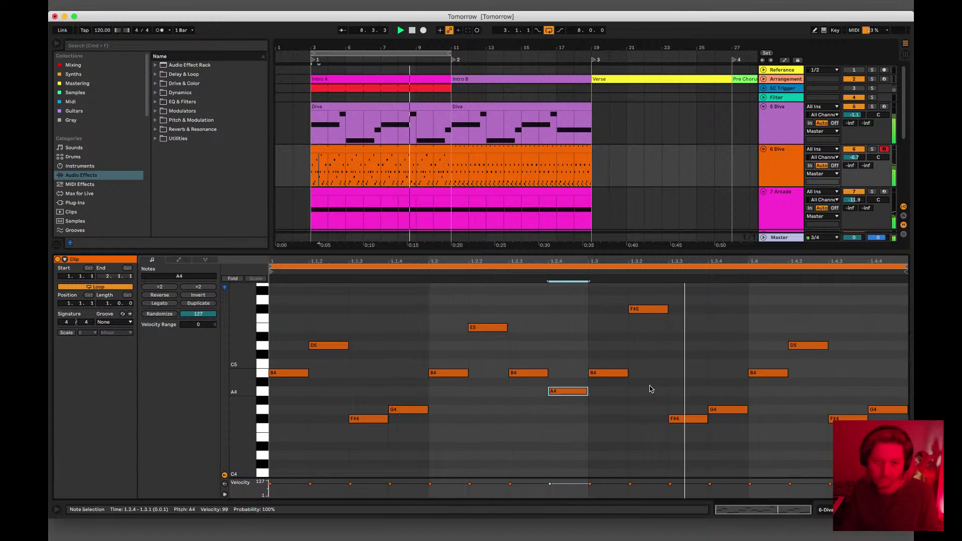
Step: Raise beat 3's B4 and F#4 notes to D5 and its G4 to C#5, and play the pattern
drag(608, 375, 606, 349)
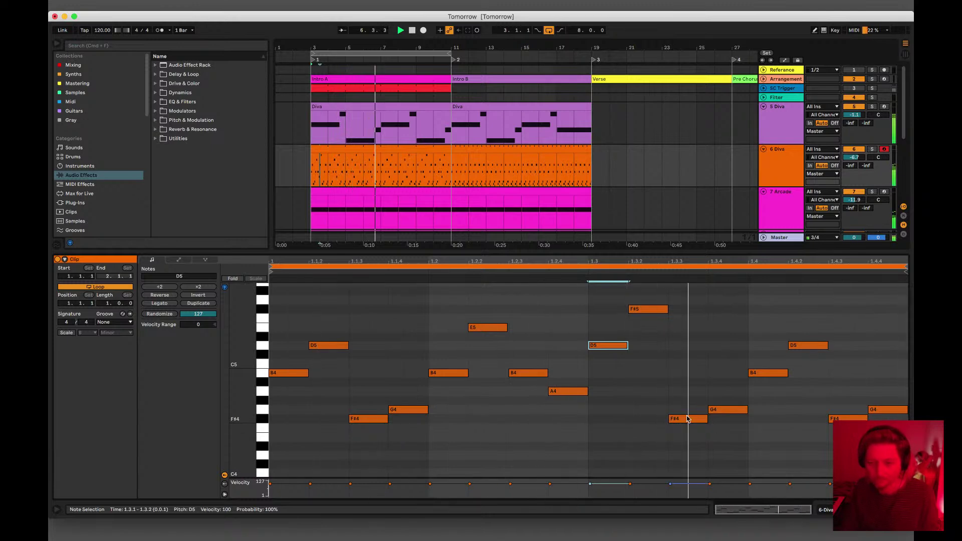
drag(687, 418, 684, 394)
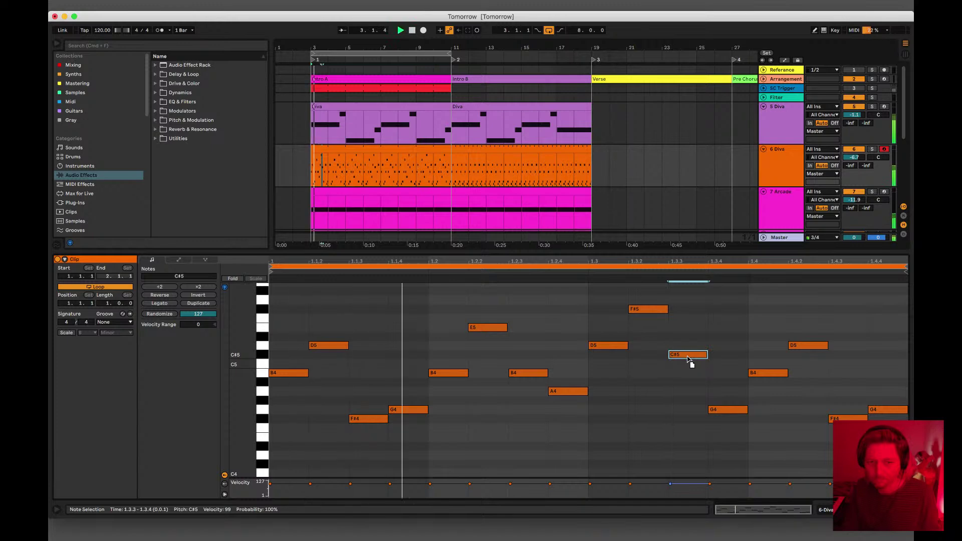
drag(688, 359, 687, 364)
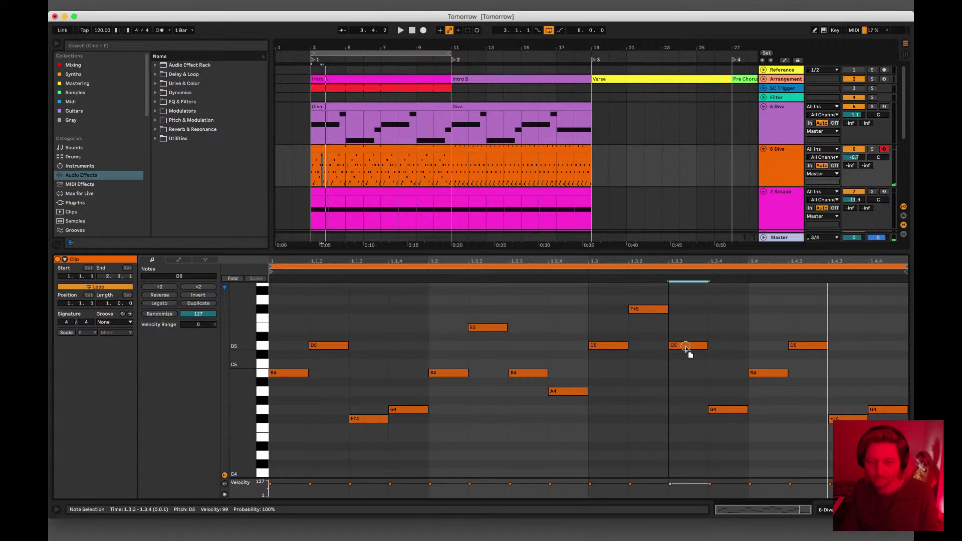
drag(736, 407, 733, 357)
key(space)
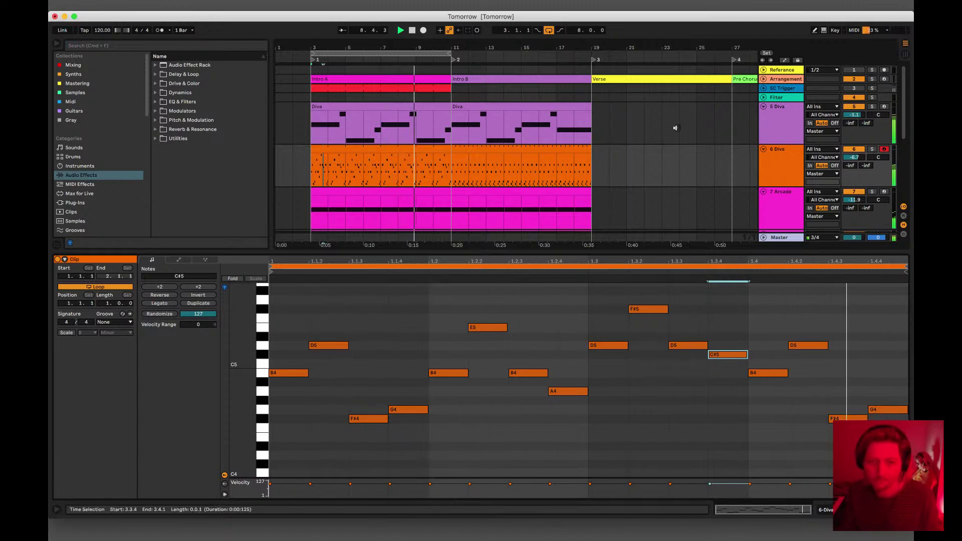
Step: Duplicate the edited 6 Diva clip and the SC Trigger clip from Intro A into Intro B
click(403, 151)
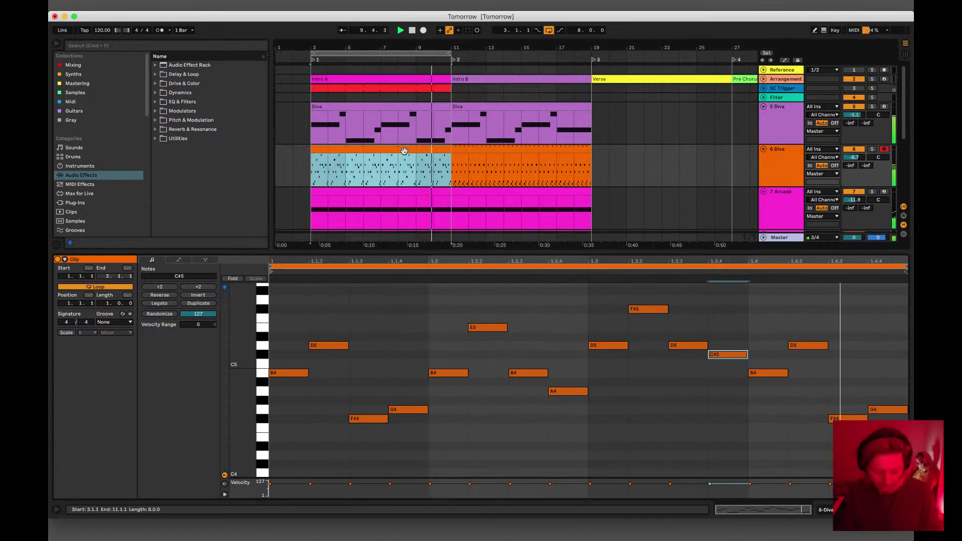
key(super+d)
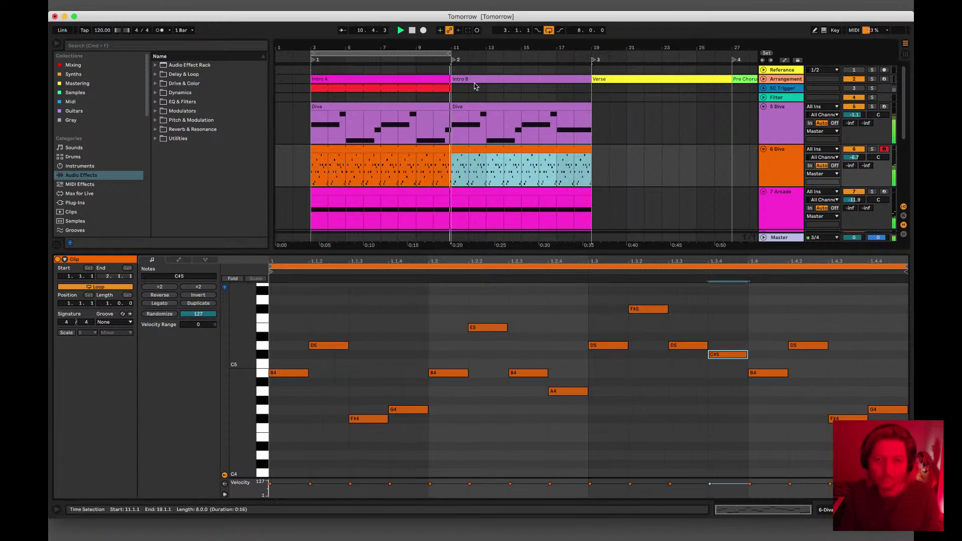
click(428, 90)
key(super+d)
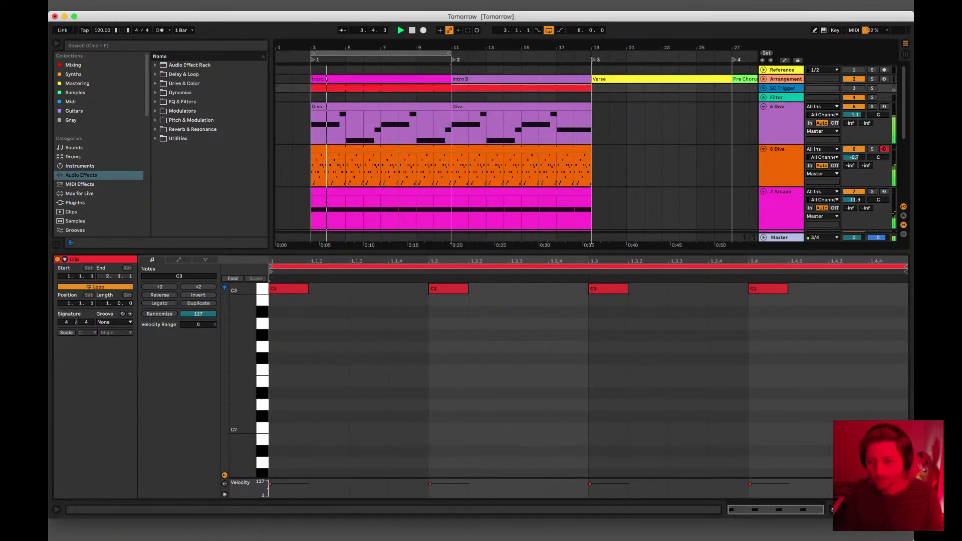
Step: Lower the 6 Diva track volume to -7.3 dB and show the session mixer at full height
key(super+alt+l)
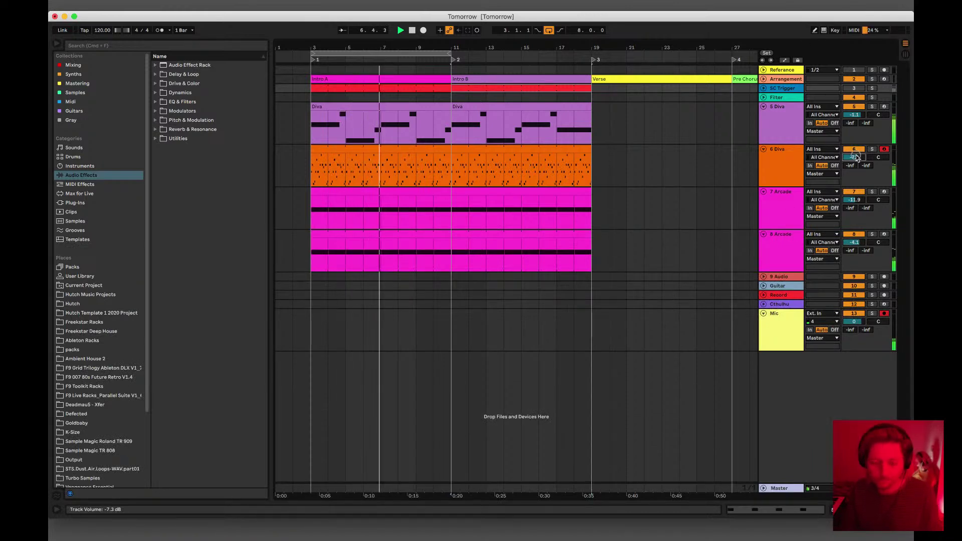
key(Tab)
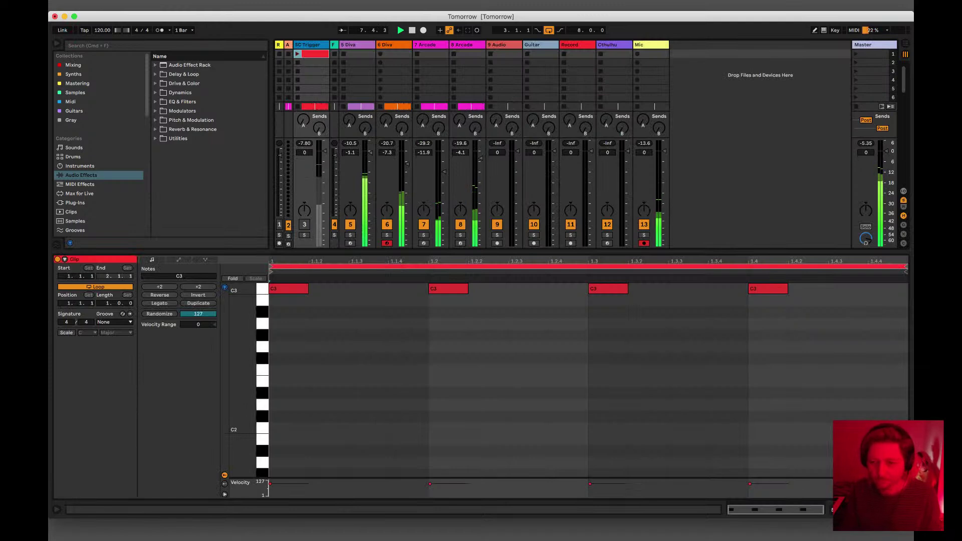
key(super+alt+l)
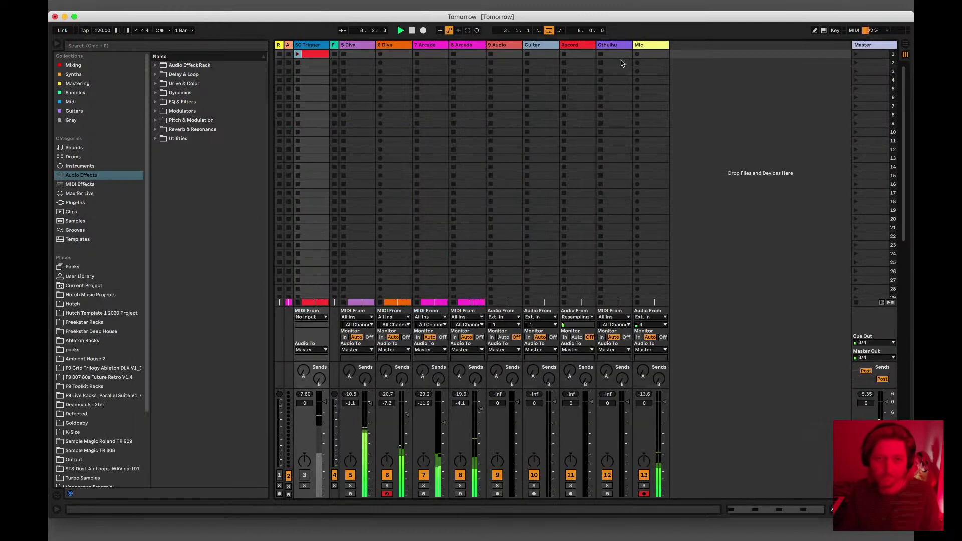
Step: Insert a new MIDI track, place it before the 5 Diva track, and unfold it in the arrangement
click(354, 47)
key(super+shift+t)
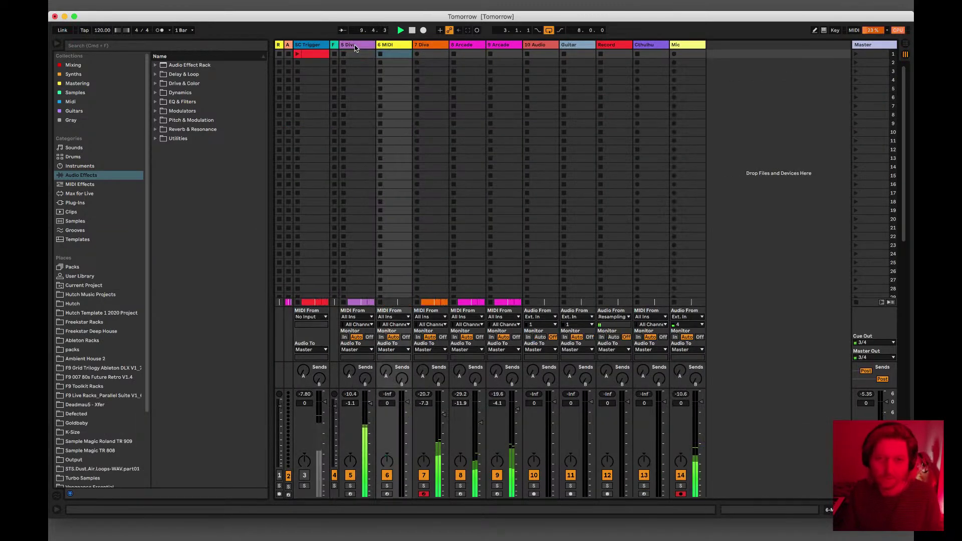
drag(406, 48, 344, 45)
key(Tab)
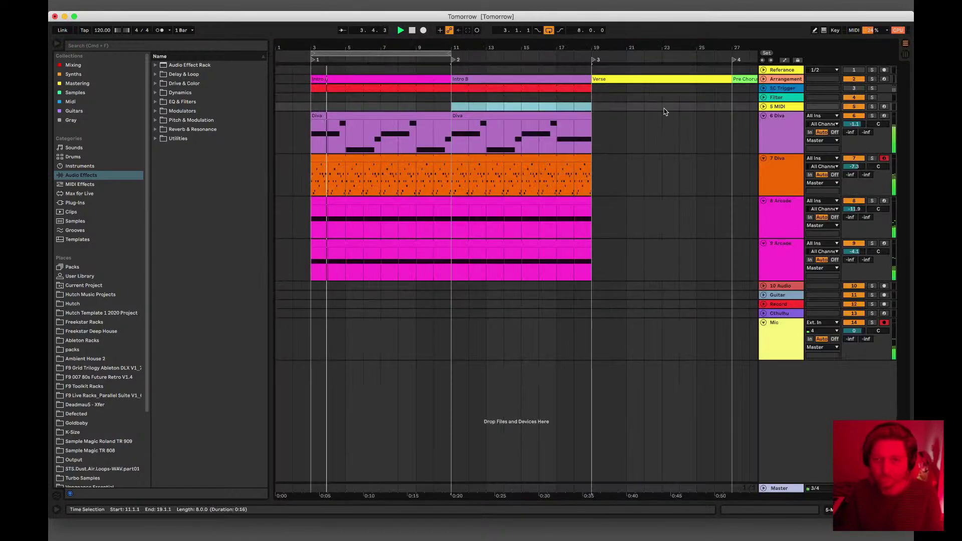
click(761, 107)
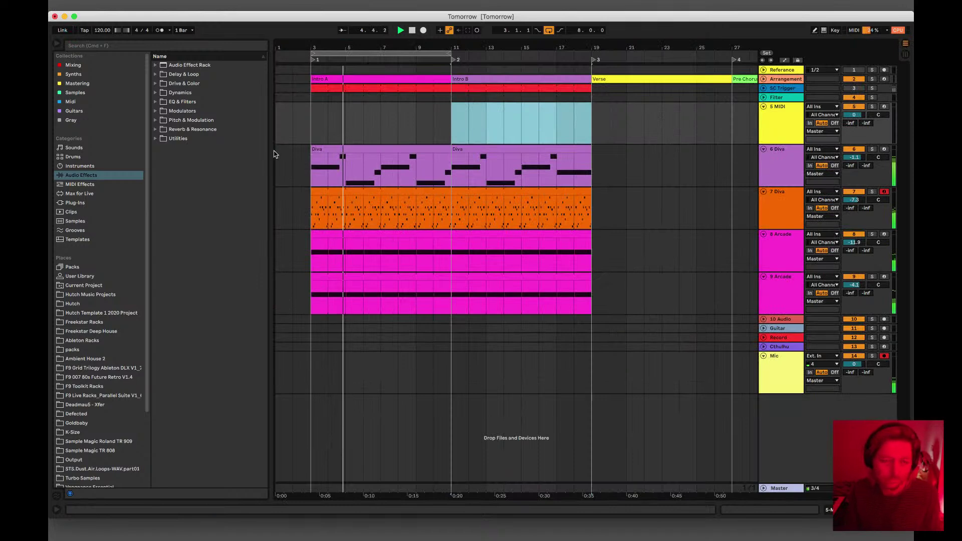
Step: Insert two more MIDI tracks directly below the 5 MIDI track and unfold them
click(789, 114)
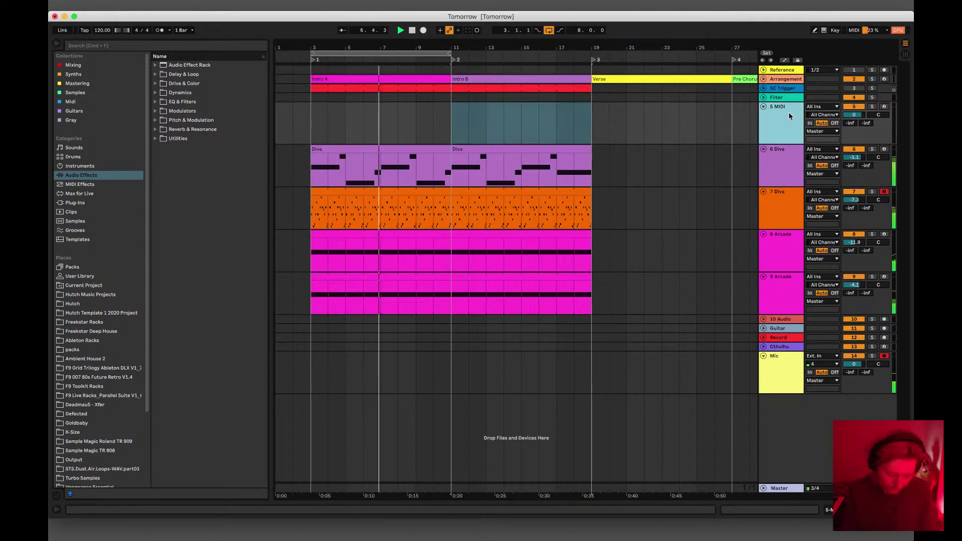
key(super+shift+t)
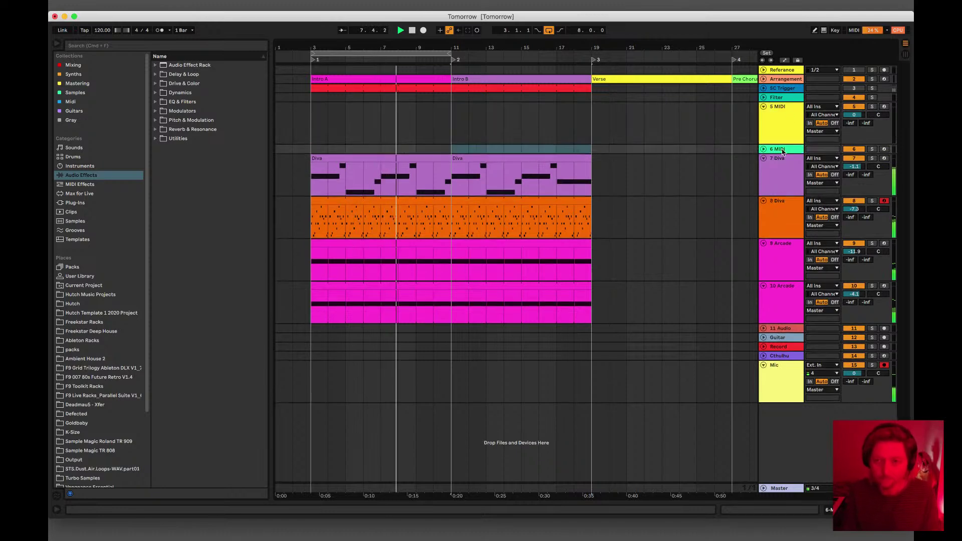
click(763, 149)
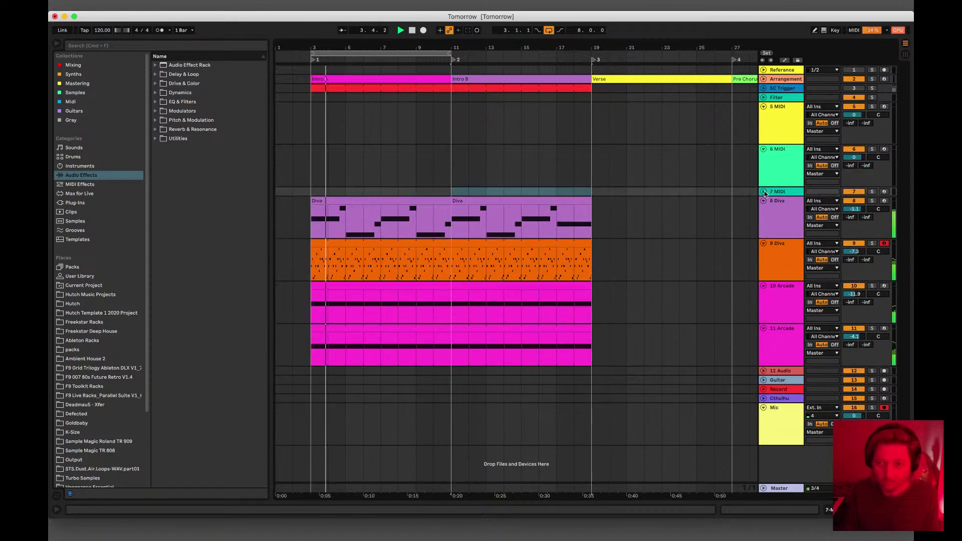
key(super+shift+t)
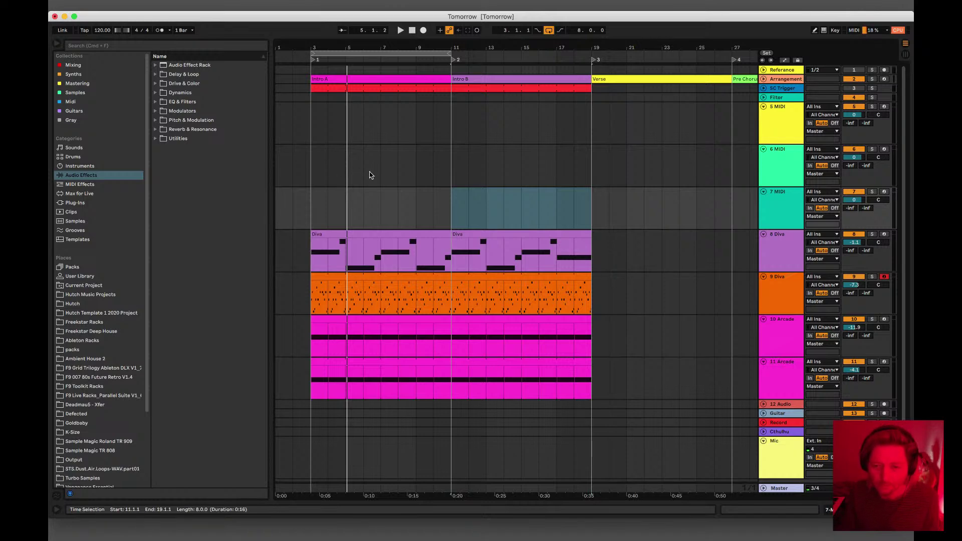
Step: Load Roland Cloud 808 Rack.adg from the Hutch folder onto the 7 MIDI track and move the TR-808 plug-in window aside
scroll(444, 176, down, 2)
scroll(441, 111, up, 2)
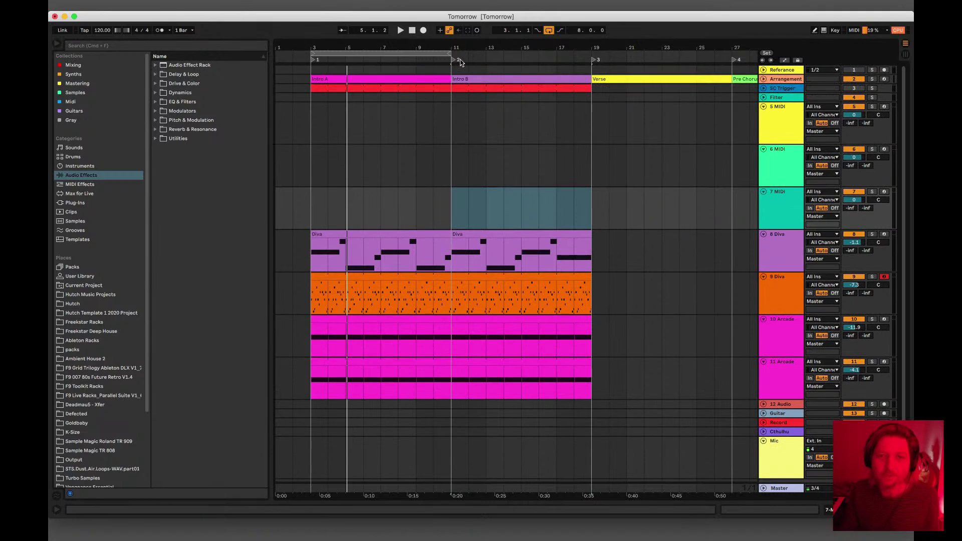
drag(468, 52, 468, 50)
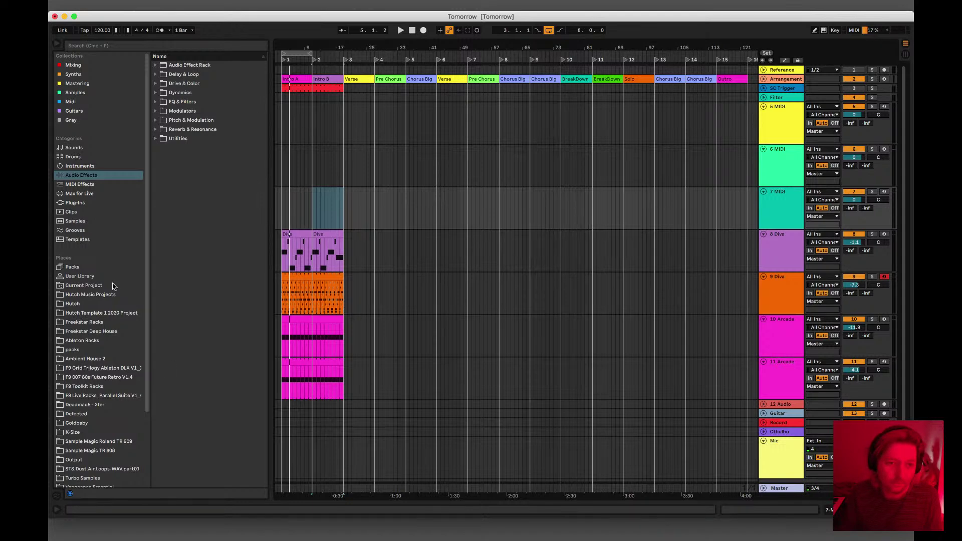
click(67, 304)
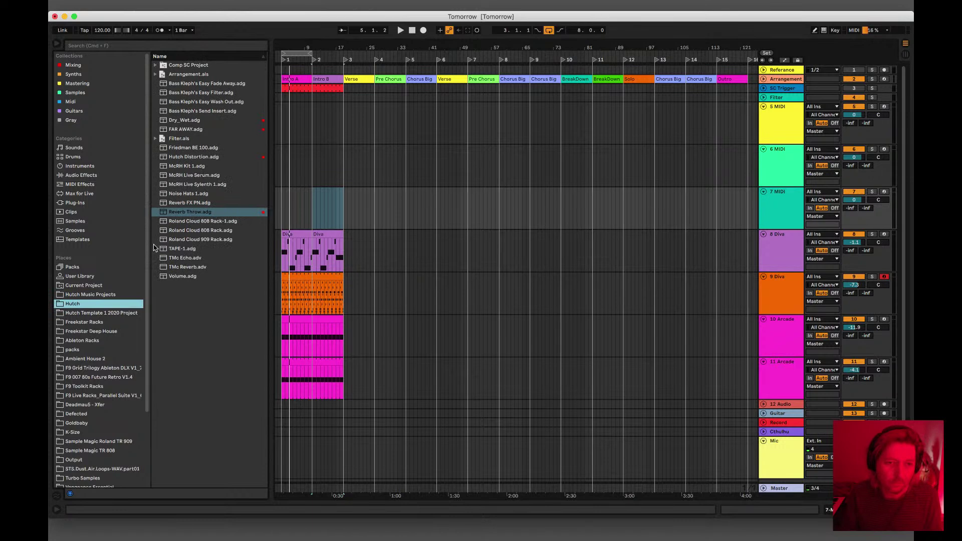
drag(163, 232, 727, 216)
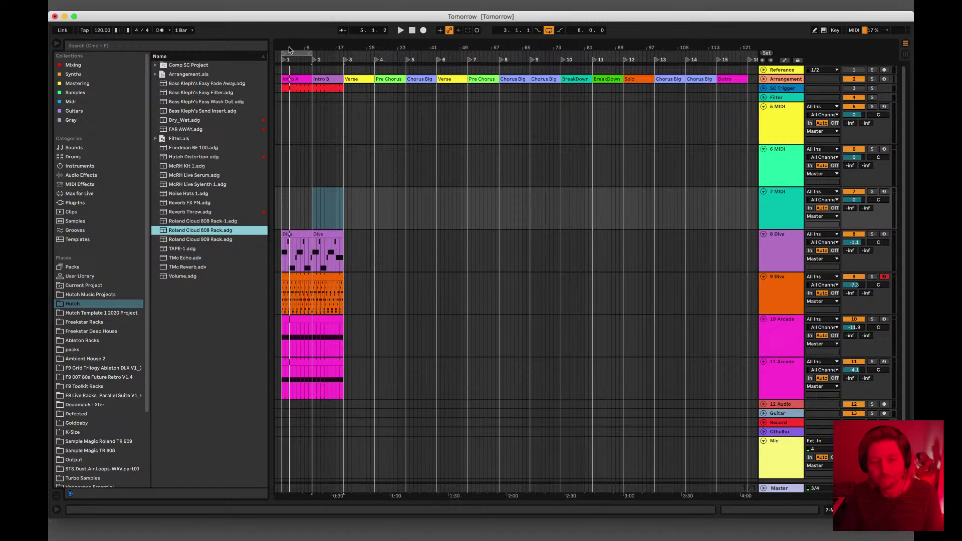
key(Return)
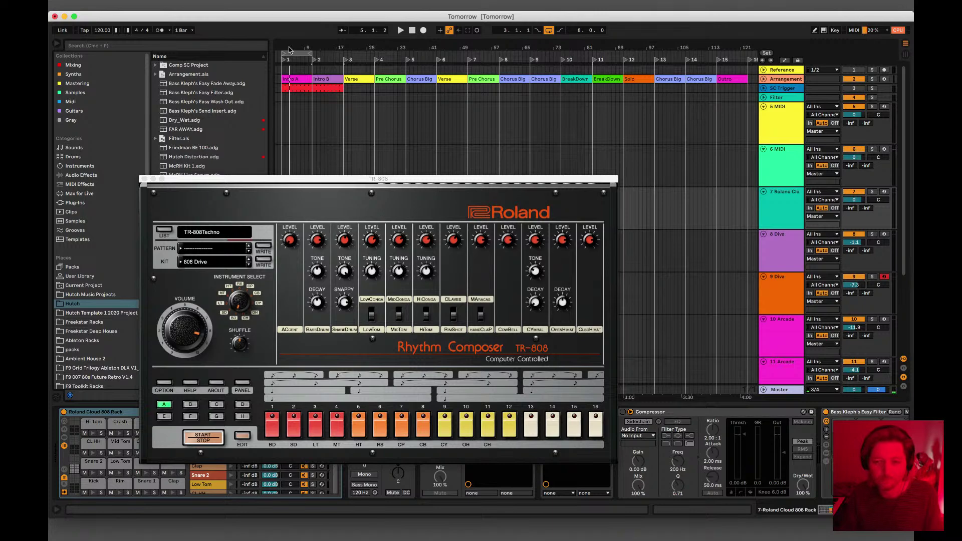
drag(258, 179, 545, 73)
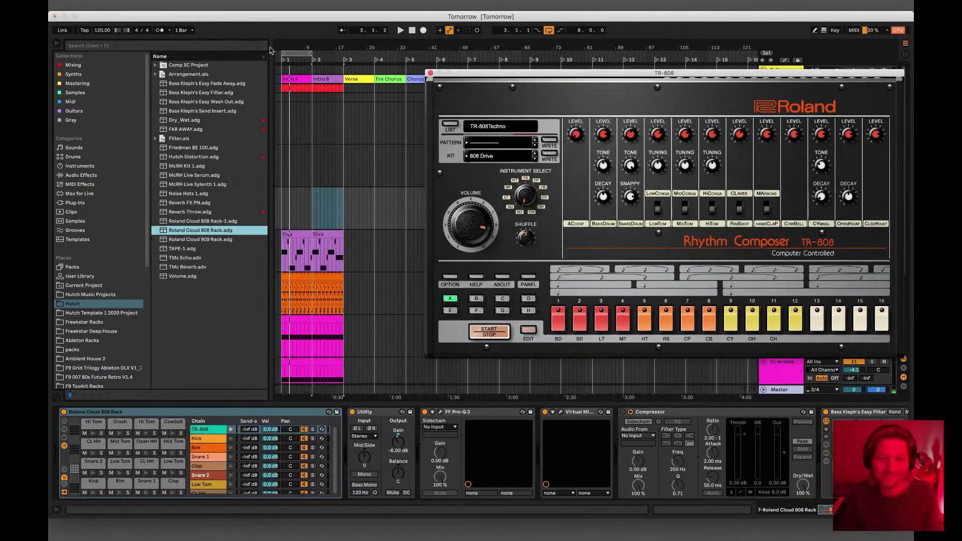
Step: Create a one-bar MIDI clip at bar 3 on the Roland Cloud 808 track and extend its loop across Intro A to bar 11
drag(314, 52, 366, 159)
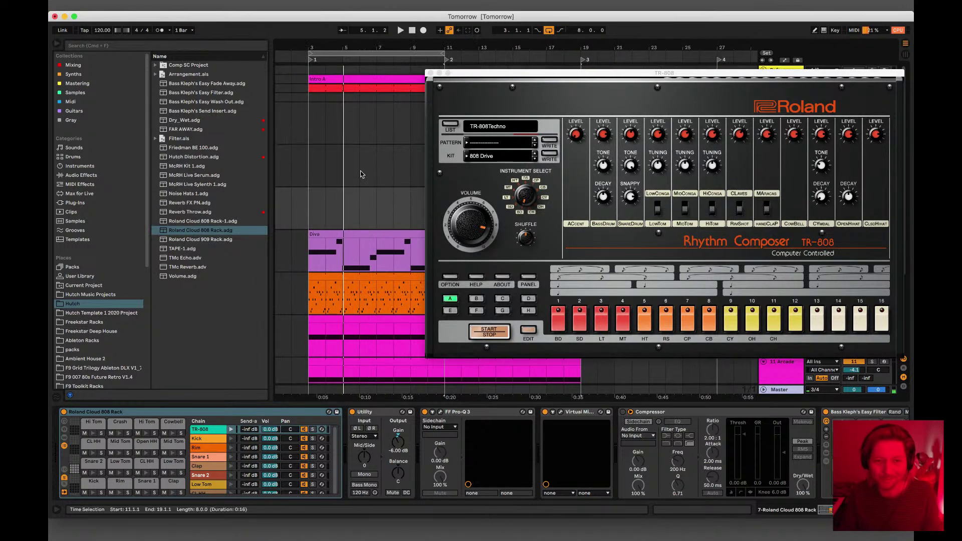
drag(311, 201, 324, 203)
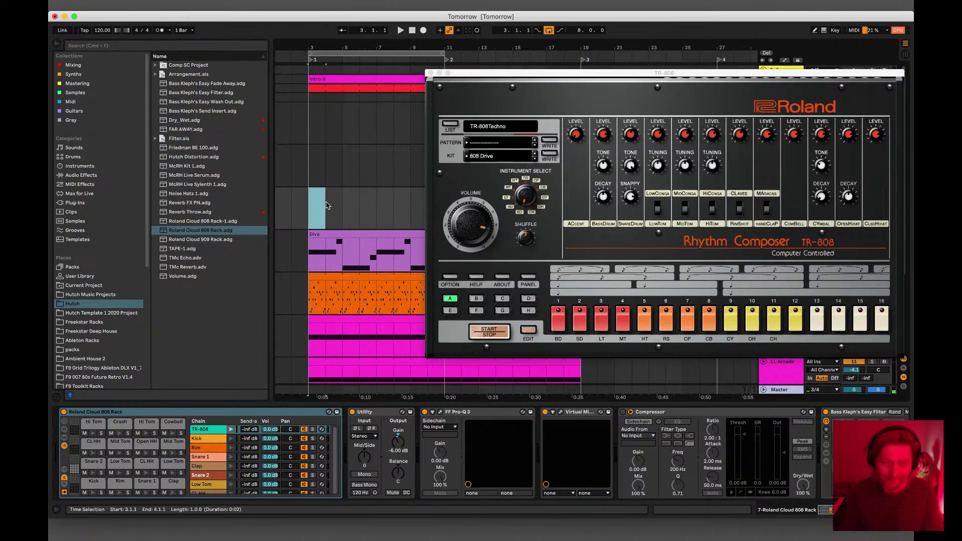
key(super+shift+m)
drag(484, 68, 710, 295)
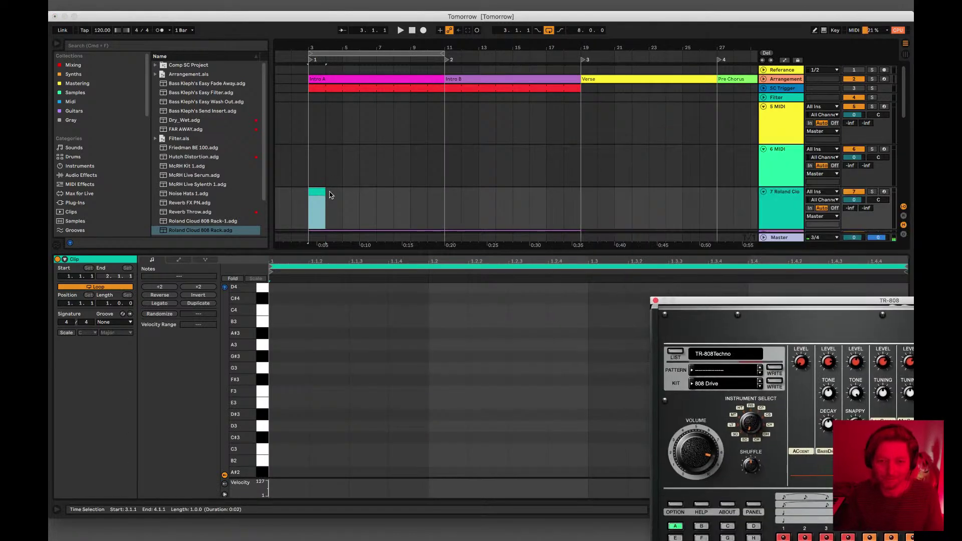
drag(324, 195, 439, 190)
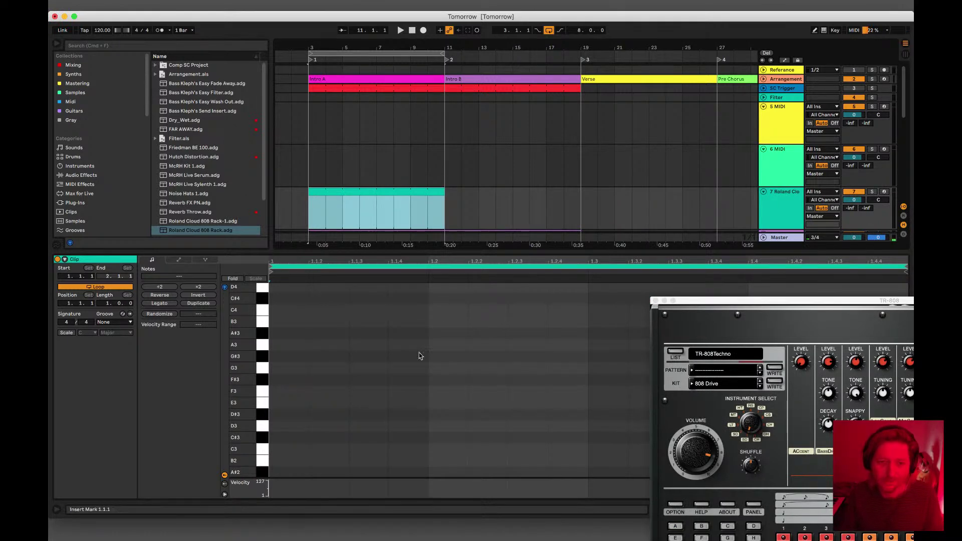
Step: Fill the one-bar 808 clip with sixteenth-note closed hi-hats on F#1 and close the TR-808 plug-in window
scroll(417, 362, down, 12)
scroll(408, 357, up, 4)
scroll(408, 357, down, 2)
key(space)
scroll(262, 401, down, 3)
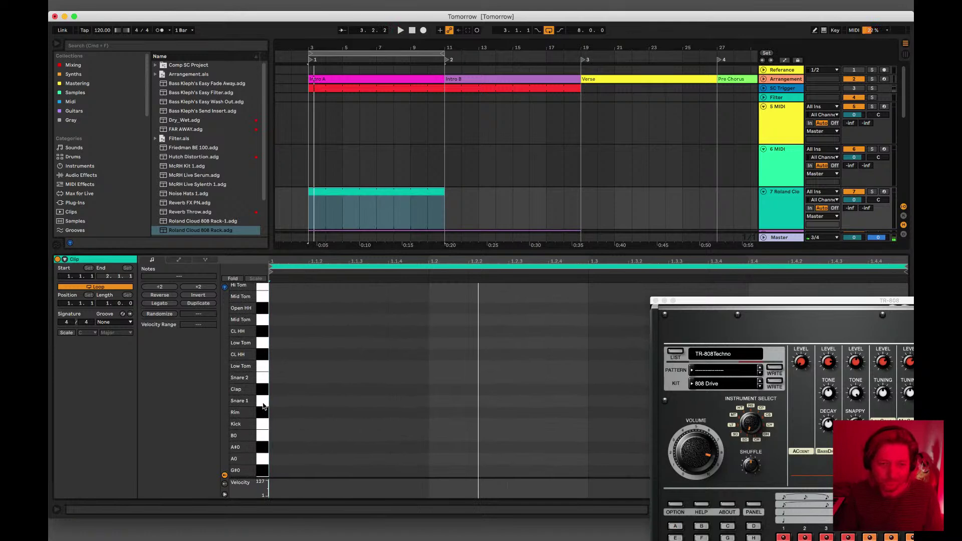
double_click(288, 356)
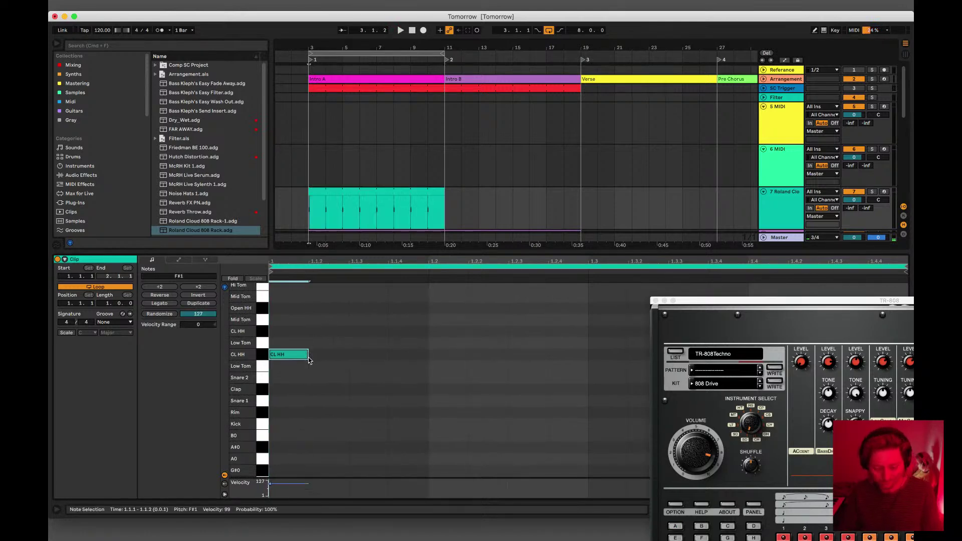
key(super+d)
key(super+d)
key(super+d)
key(super+d)
key(super+d)
key(super+d)
key(super+d)
key(super+d)
key(super+d)
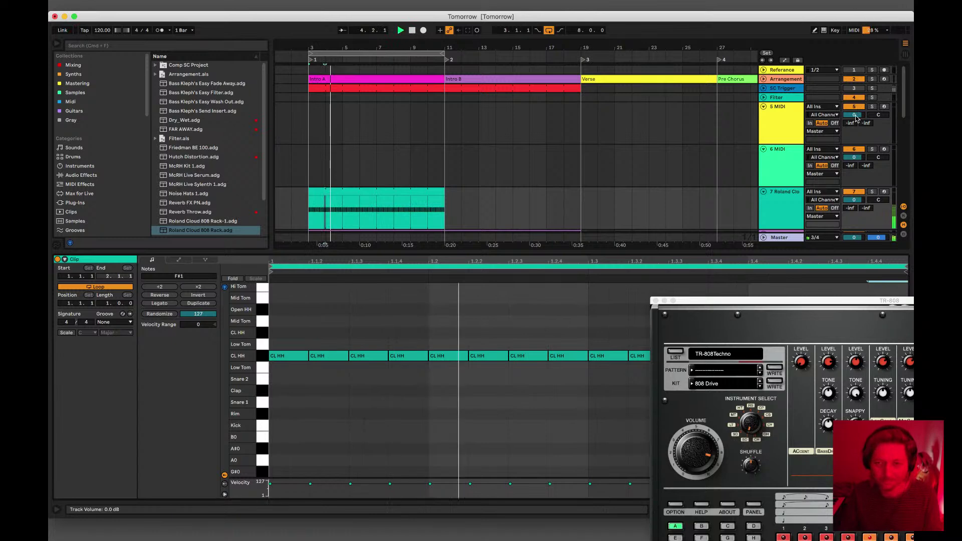
click(655, 301)
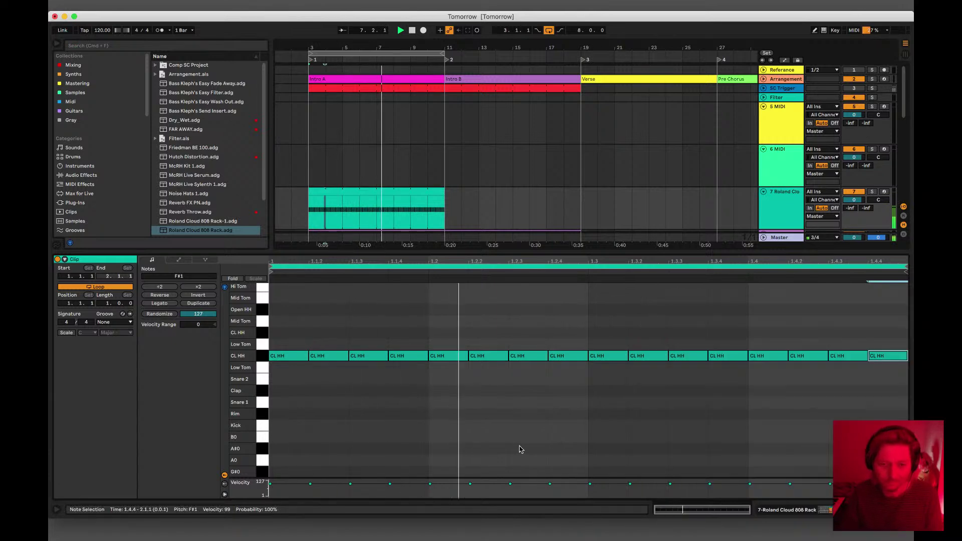
Step: Add Snare 1 notes at 1.1.4, 1.2.4 and 1.3.2 in the 808 clip
double_click(551, 402)
click(678, 405)
double_click(677, 405)
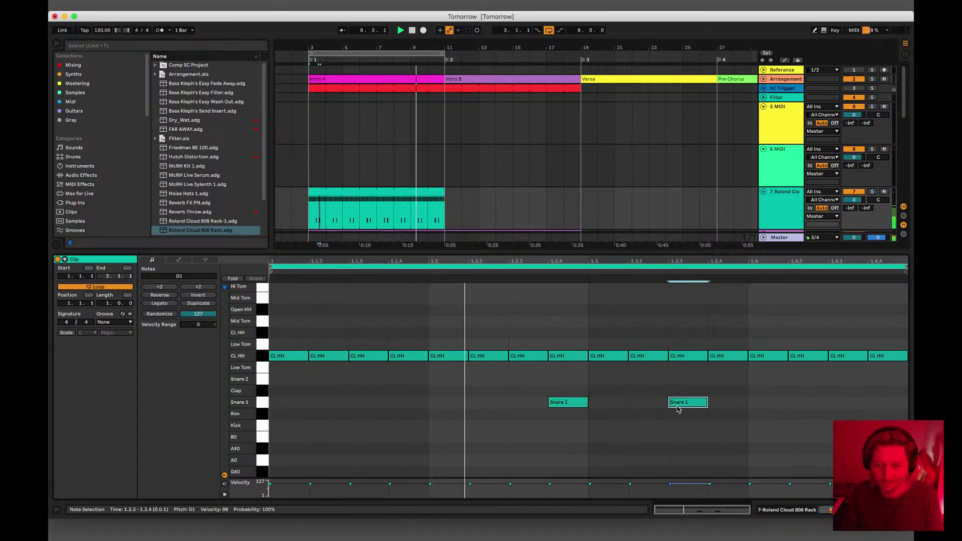
drag(680, 403, 656, 404)
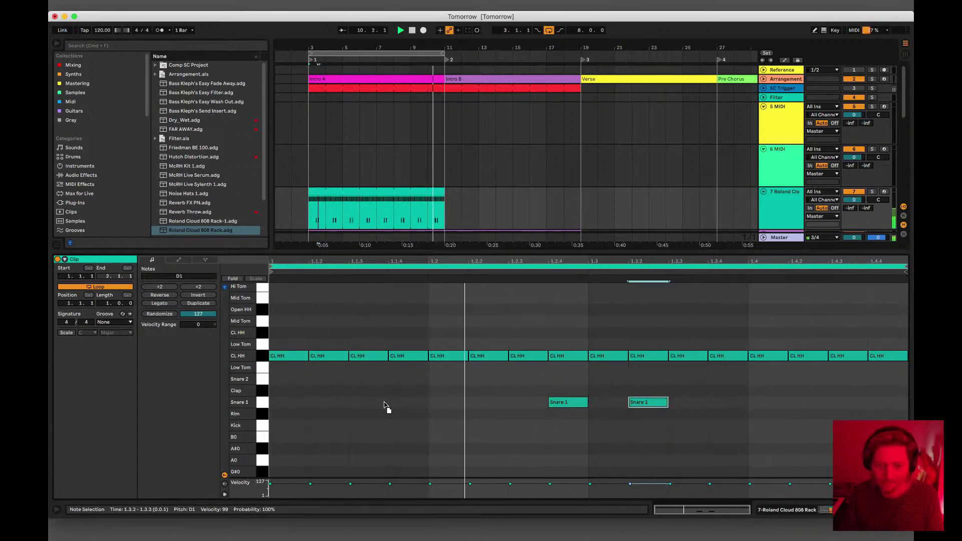
double_click(404, 404)
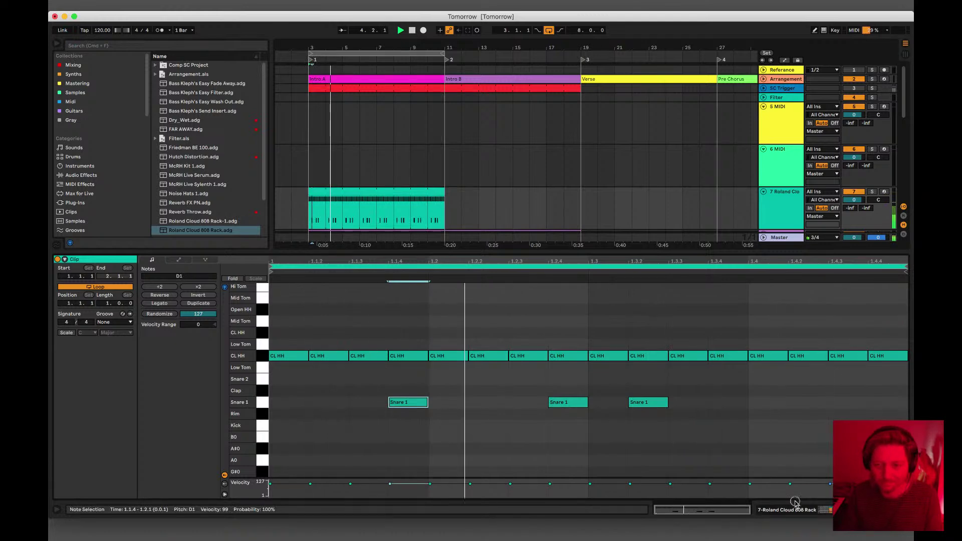
Step: Duplicate the 808 pattern into a two-bar loop and delete the Snare 1 note at 1.1.4
click(198, 303)
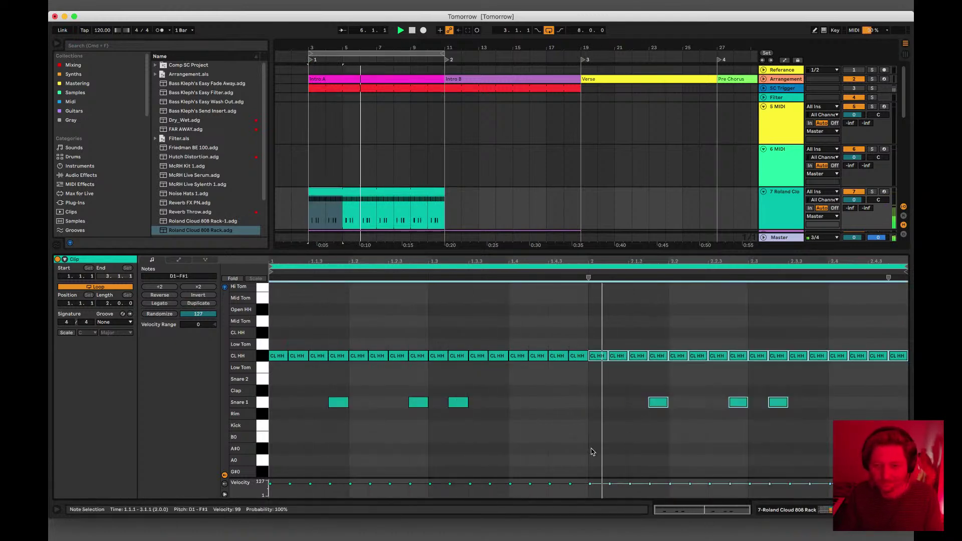
click(343, 415)
double_click(338, 402)
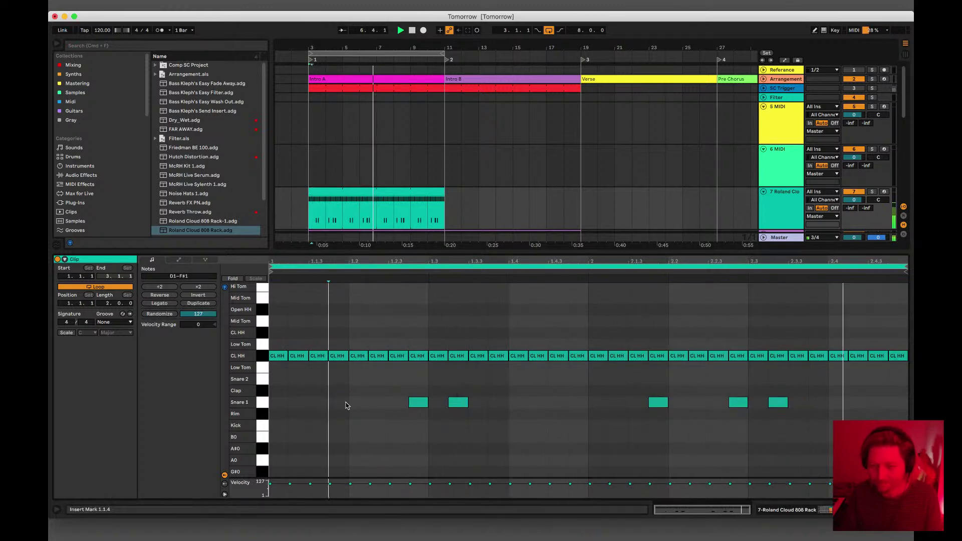
Step: Add two Clap notes at 2.4.3 and 2.4.4 and two Rim notes at 1.1.3 and 1.1.4
double_click(876, 390)
double_click(897, 390)
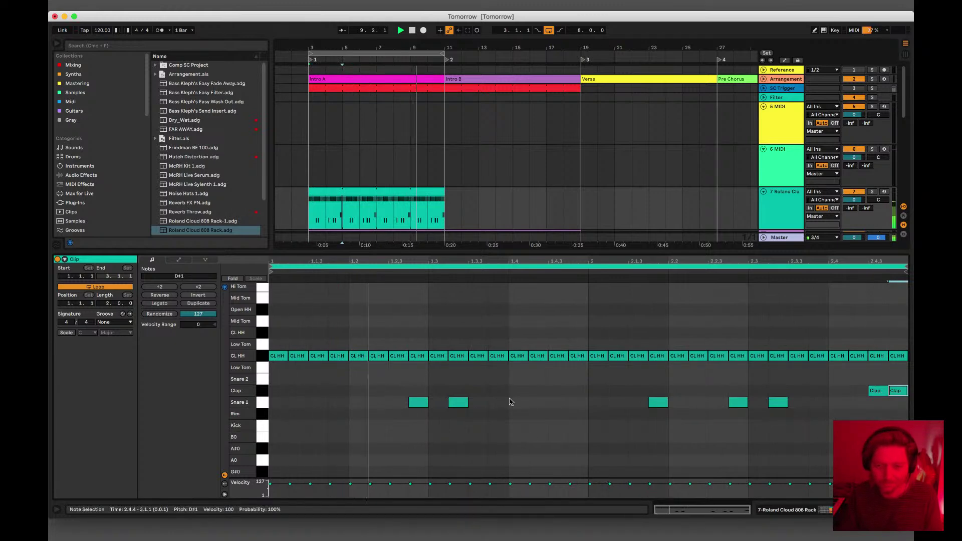
double_click(318, 414)
double_click(337, 413)
drag(361, 414, 345, 419)
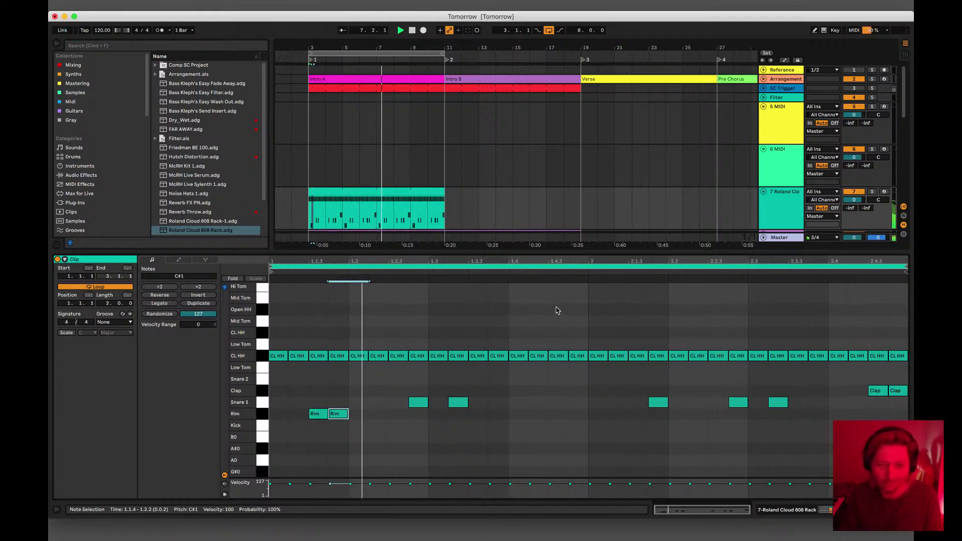
Step: Add a Hi Tom note at 1.4.3 and a Mid Tom note at 1.4.4 in the 808 pattern
scroll(555, 312, up, 3)
double_click(556, 327)
double_click(577, 339)
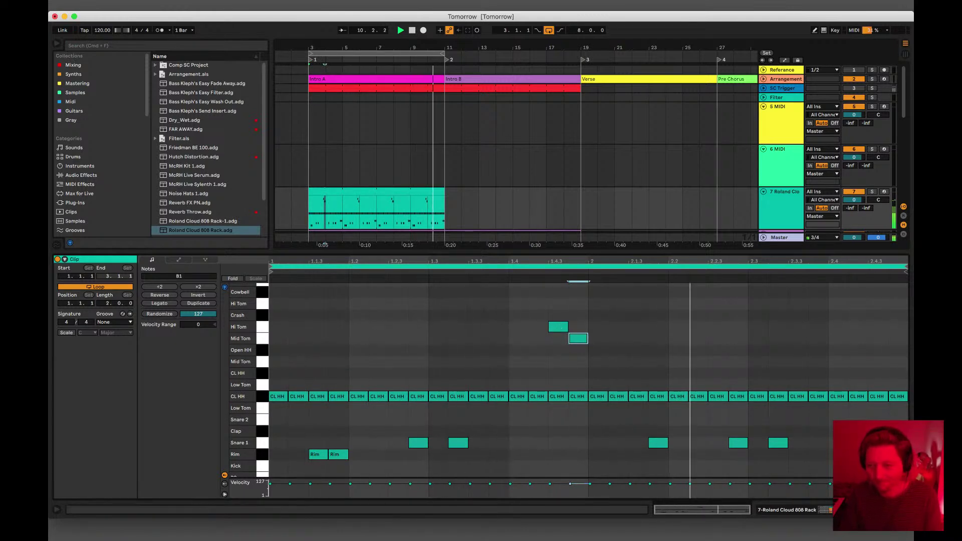
Step: Unfold the 808 rack's chains in the session mixer, lower the F#1 CL HH chain to -5.0 dB, and return to the arrangement
click(534, 198)
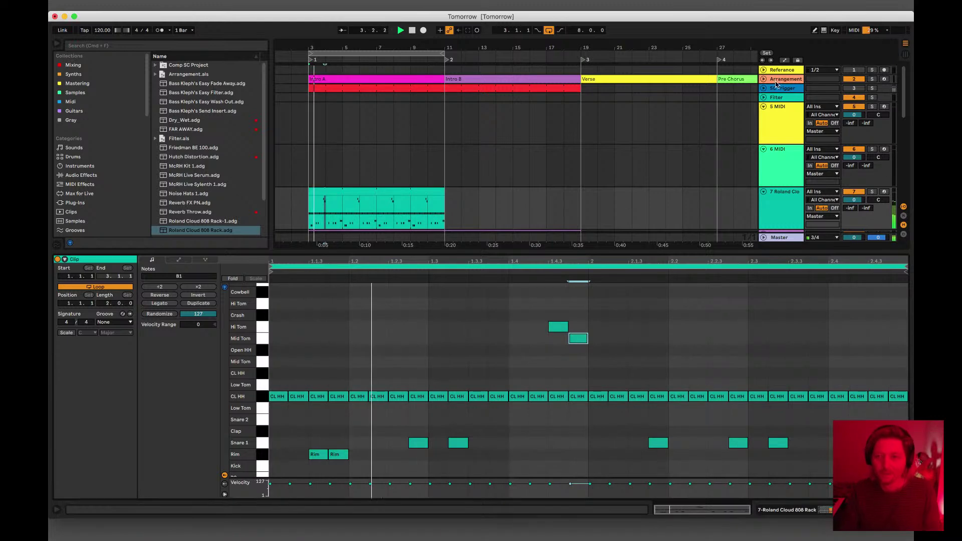
click(790, 124)
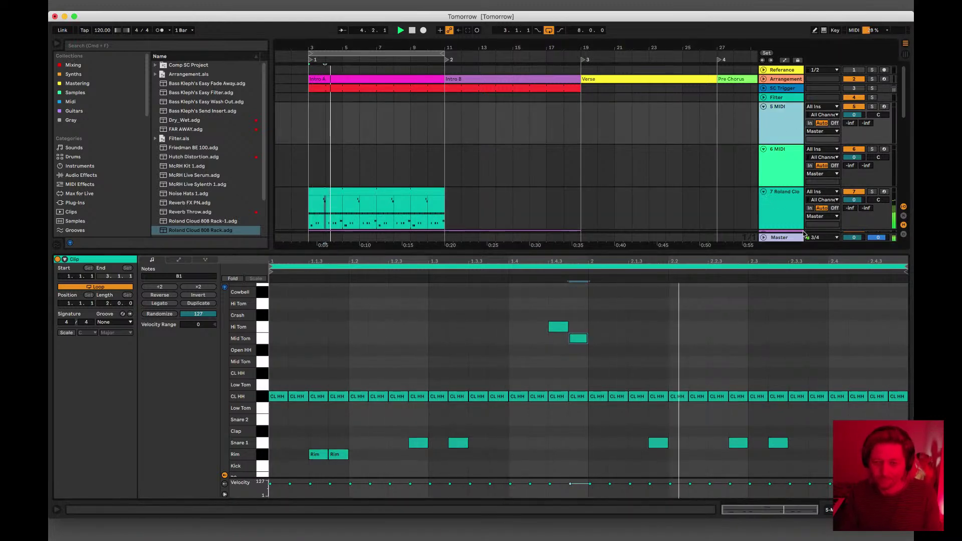
key(Tab)
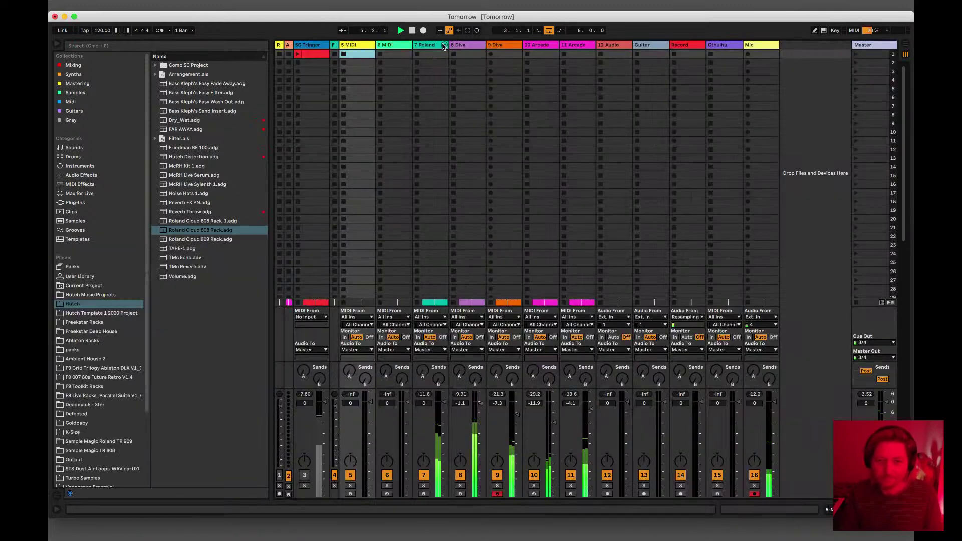
click(443, 45)
drag(661, 396, 665, 406)
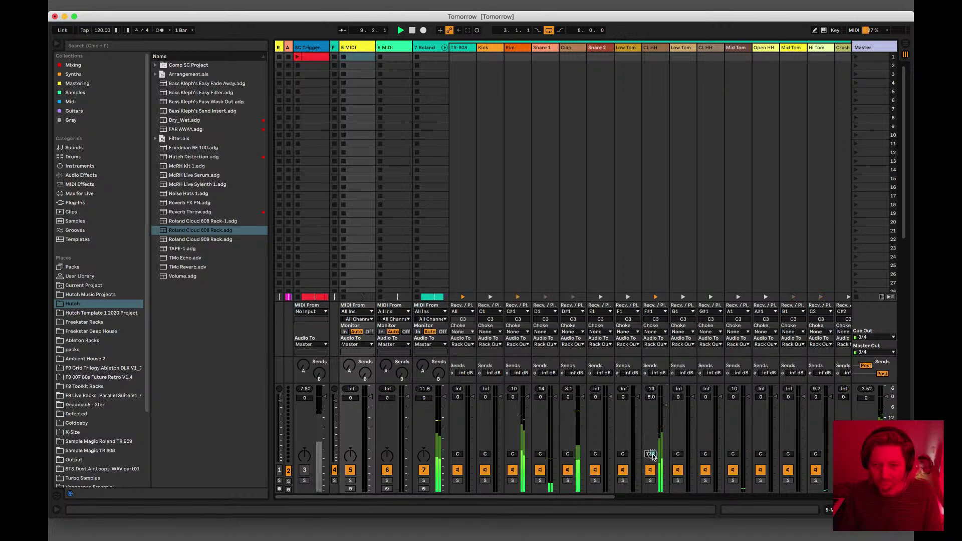
key(Tab)
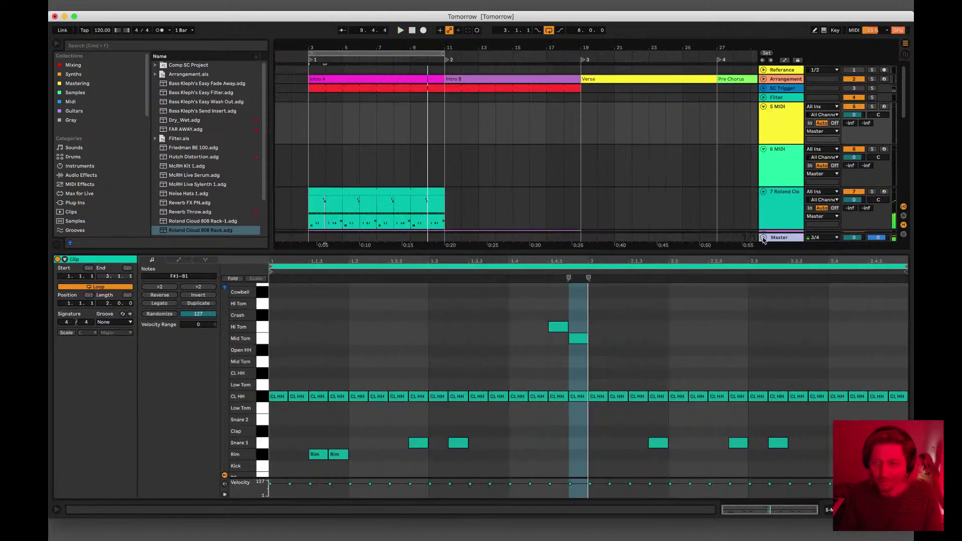
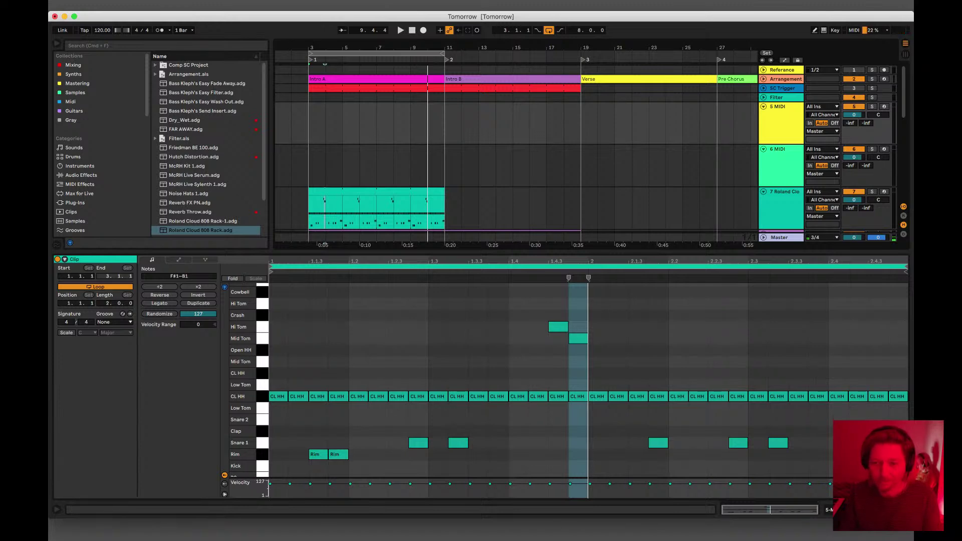
Step: Hide the clip view and duplicate the Roland Cloud 808 clip from Intro A into Intro B
key(super+alt+l)
click(385, 192)
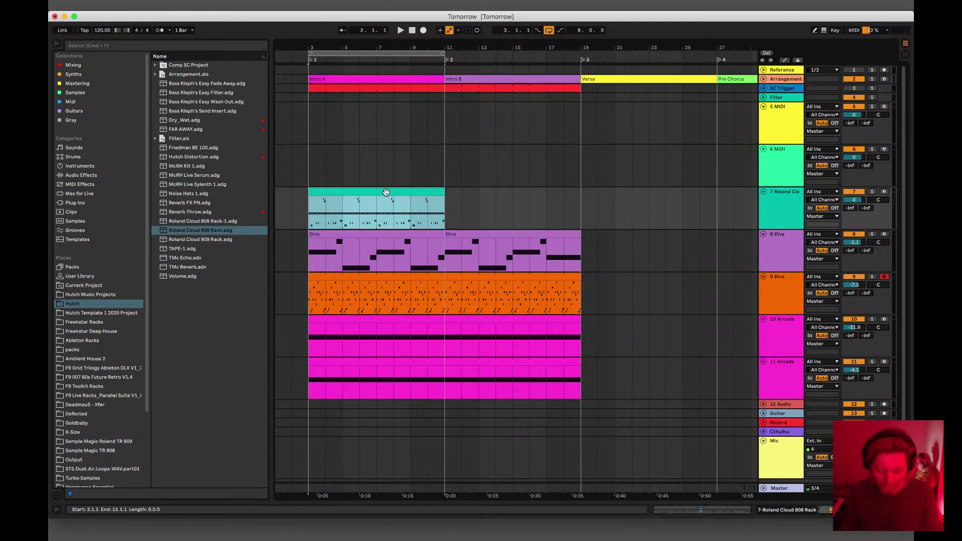
key(super+d)
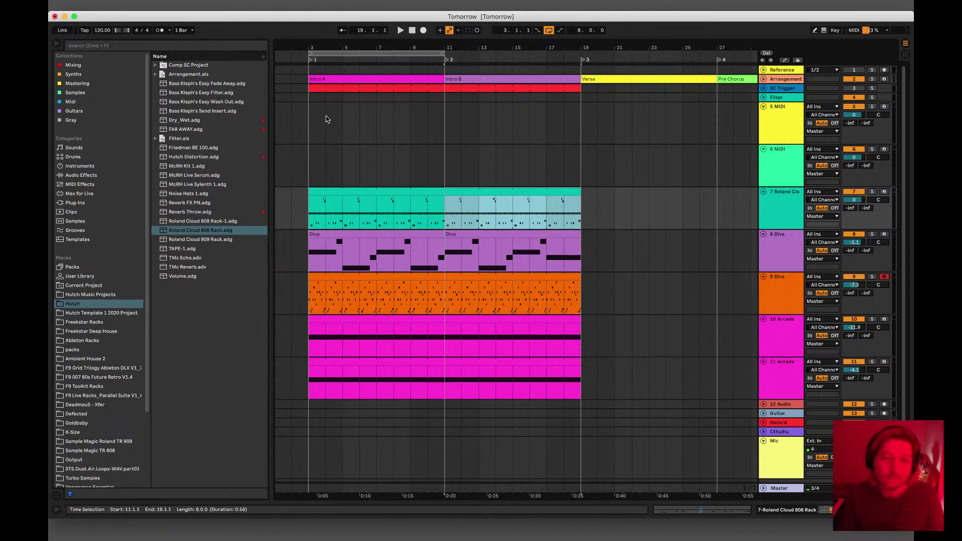
Step: Create a one-bar MIDI clip at bar 3 on the 5 MIDI track, extend it across Intro A, and play the arrangement
click(317, 122)
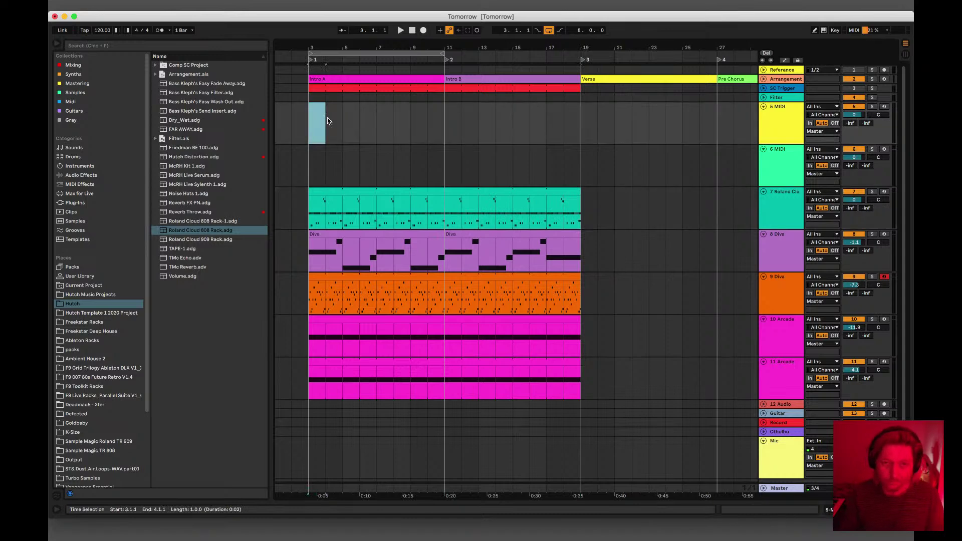
key(super+shift+m)
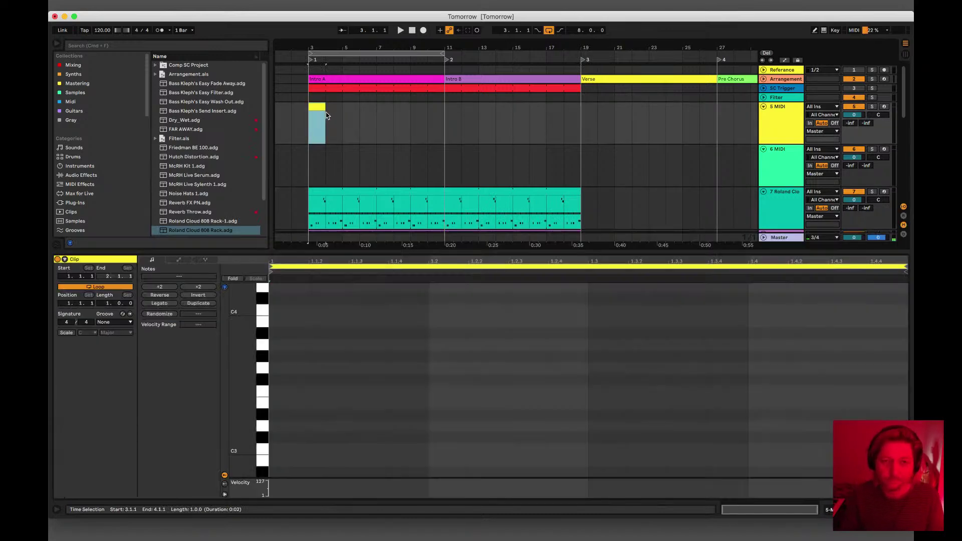
drag(325, 107, 446, 107)
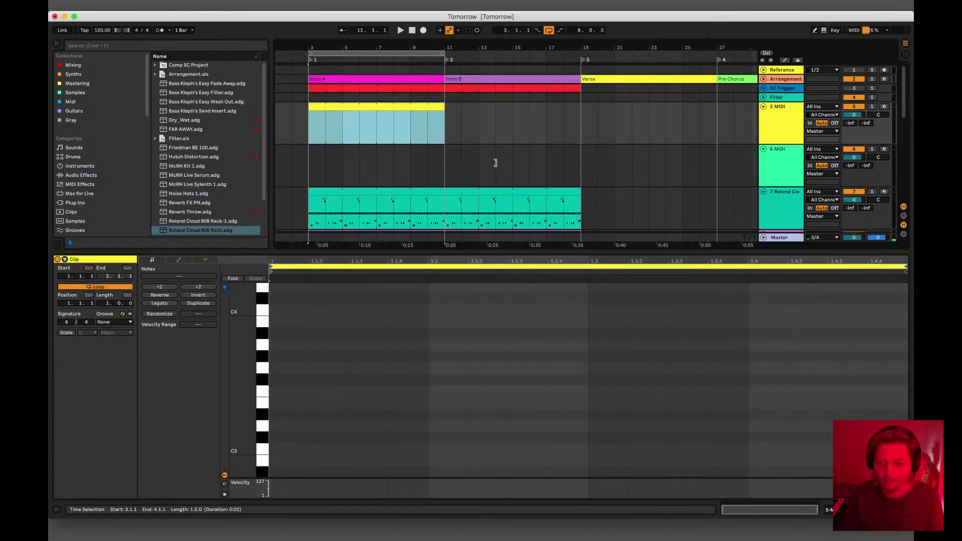
key(super+alt+l)
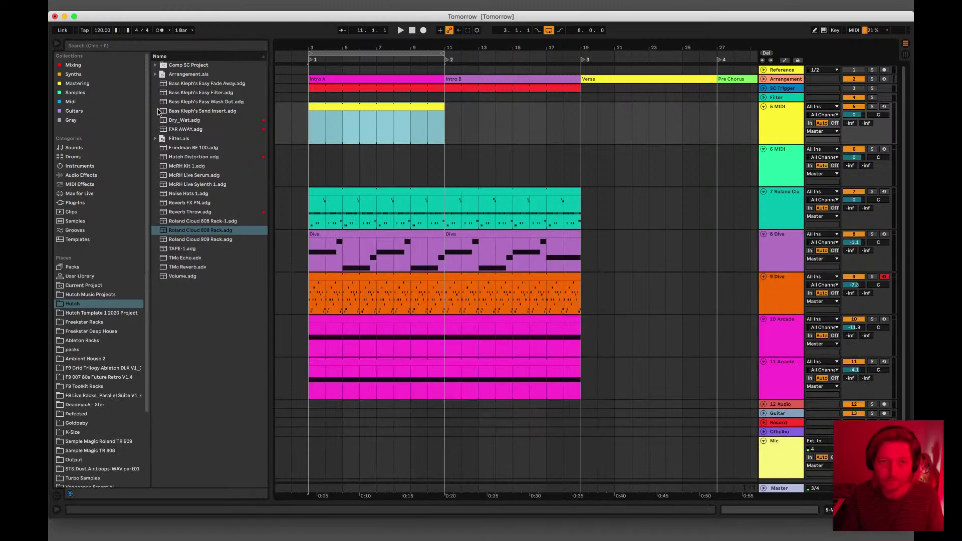
key(space)
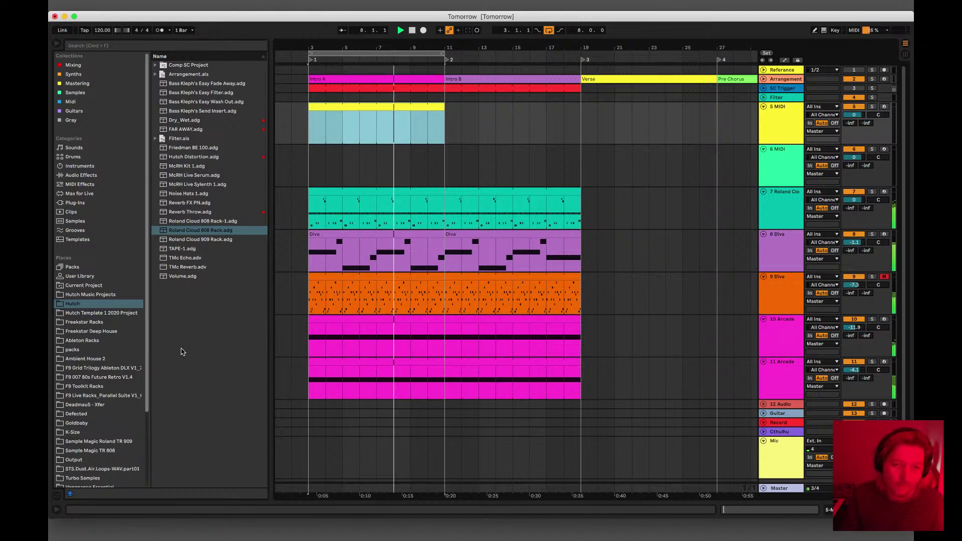
Step: Browse the F9 Grid Trilogy library's hits and drum sounds, and unfold the F9 Grid Kicks sample folder
click(766, 155)
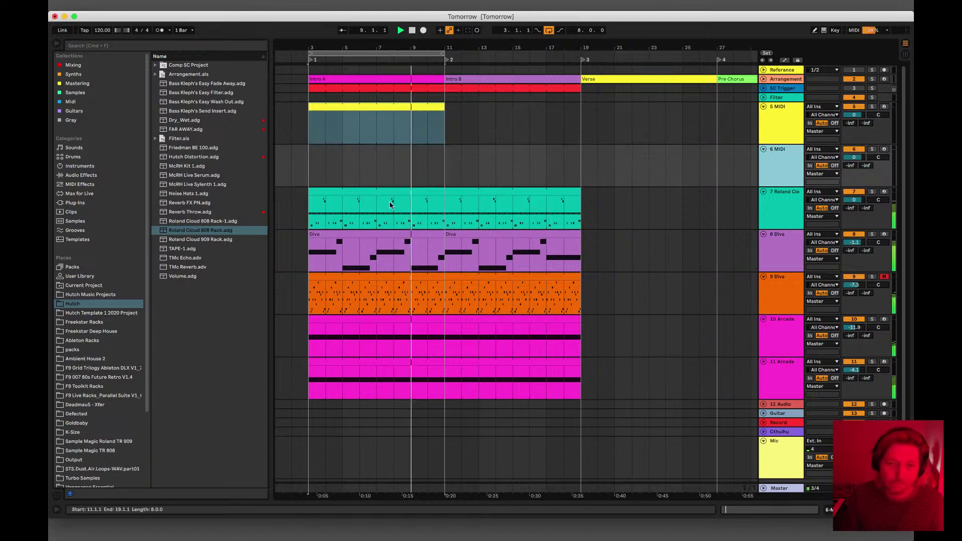
click(100, 368)
double_click(195, 75)
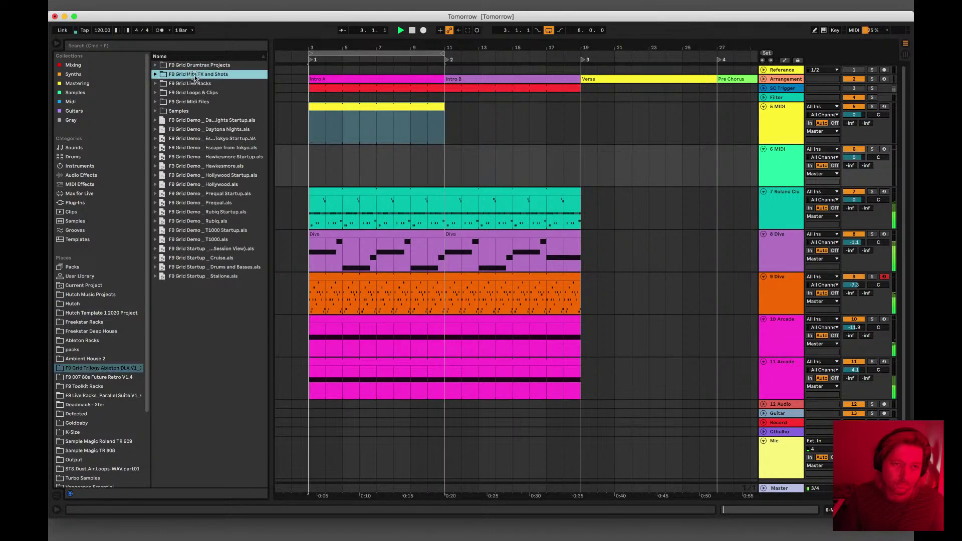
double_click(204, 85)
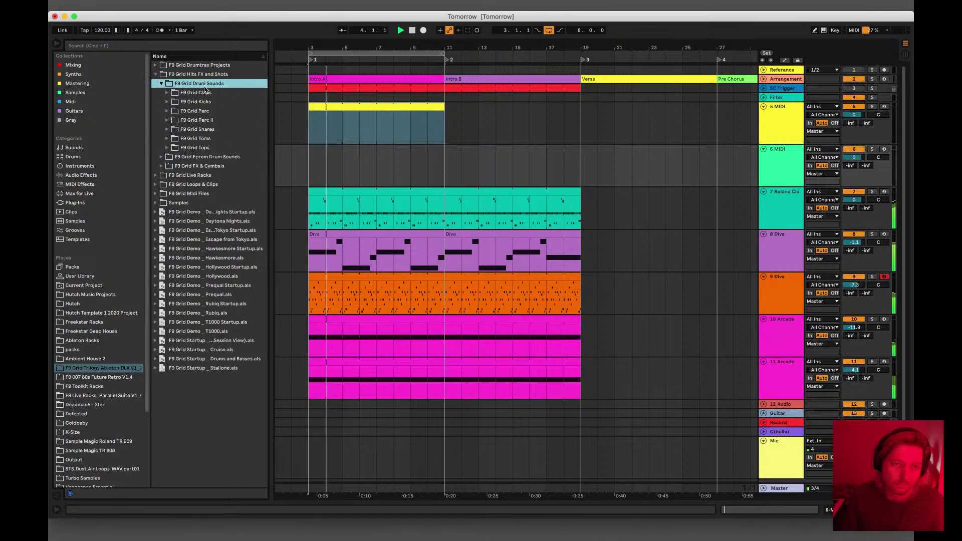
double_click(195, 103)
Step: Audition the 80s kick samples and load F9_80s_Bruckheimer Dry Kick onto the 5 MIDI track
click(200, 130)
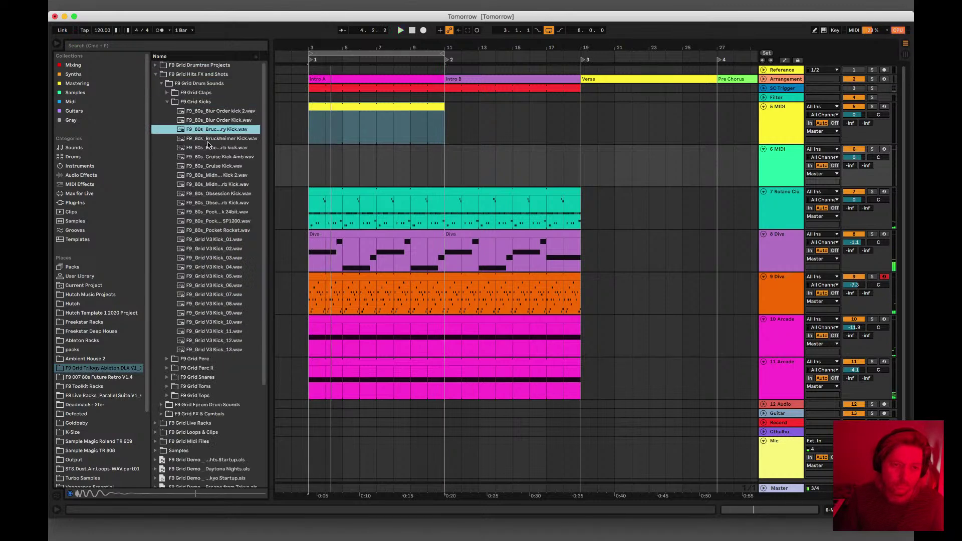
click(211, 113)
click(209, 119)
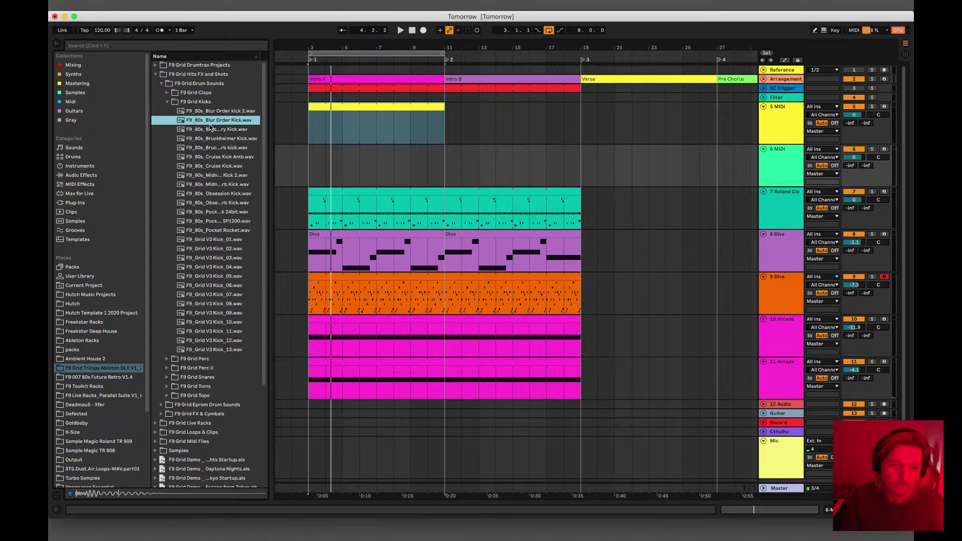
click(210, 129)
click(217, 140)
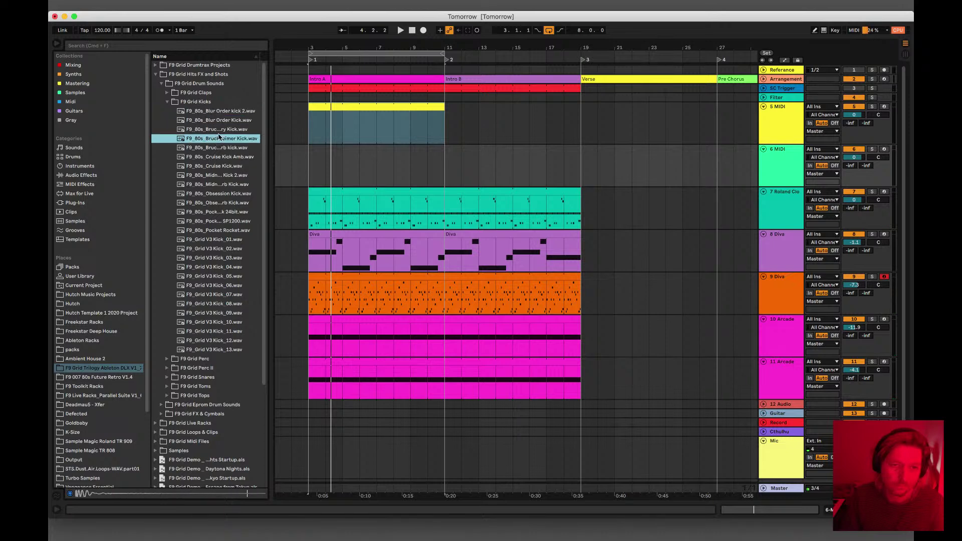
click(220, 130)
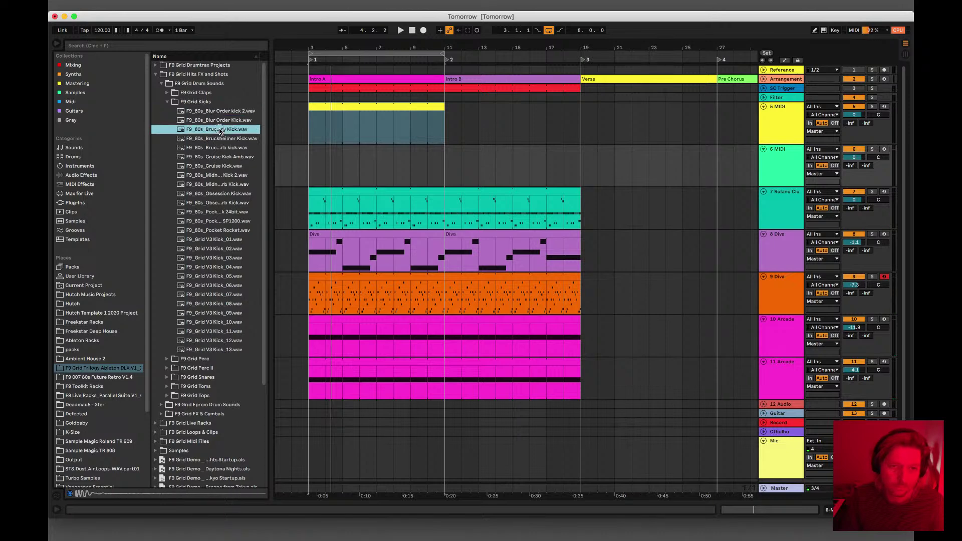
double_click(776, 111)
mouse_move(139, 335)
mouse_down()
mouse_move(80, 456)
mouse_move(64, 435)
mouse_up()
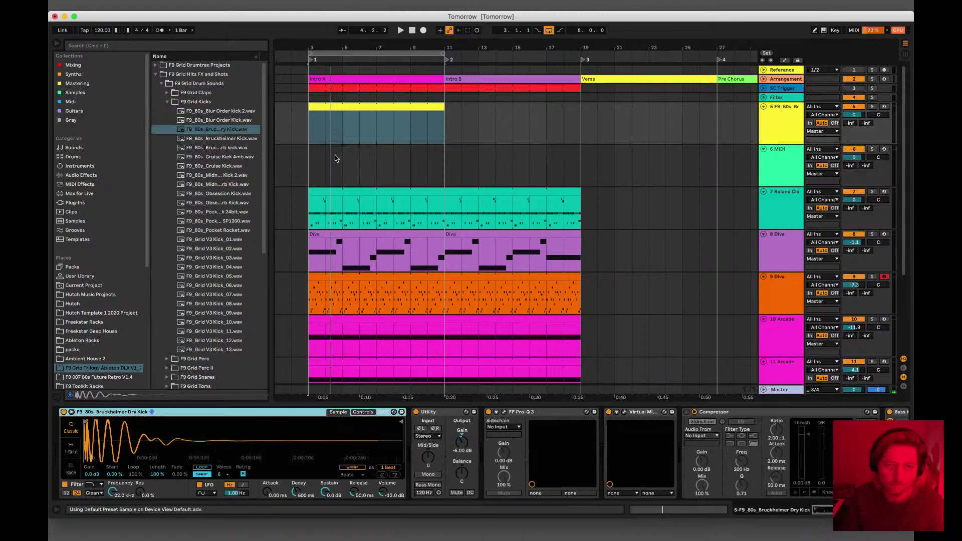
Step: Add C3 kick notes on all four beats of the one-bar clip in Intro A
click(320, 125)
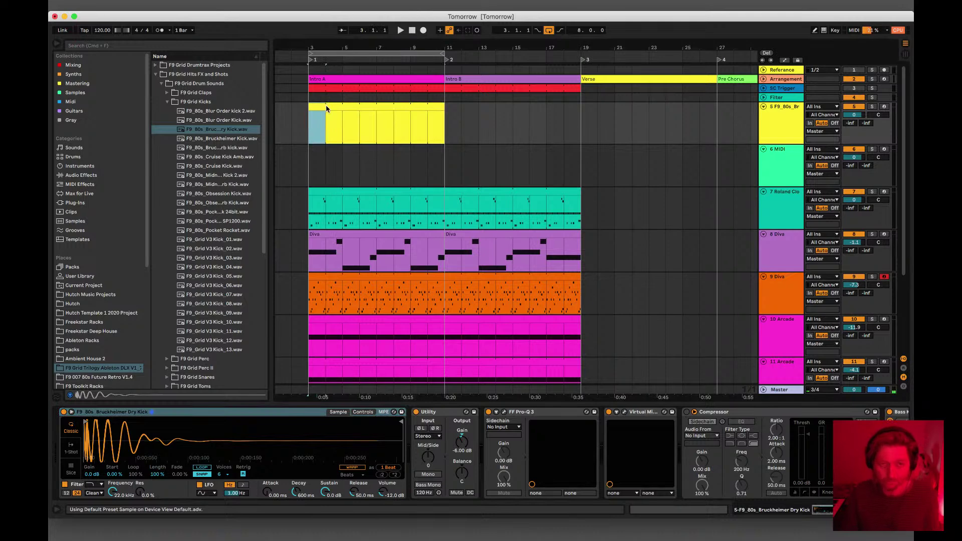
double_click(326, 107)
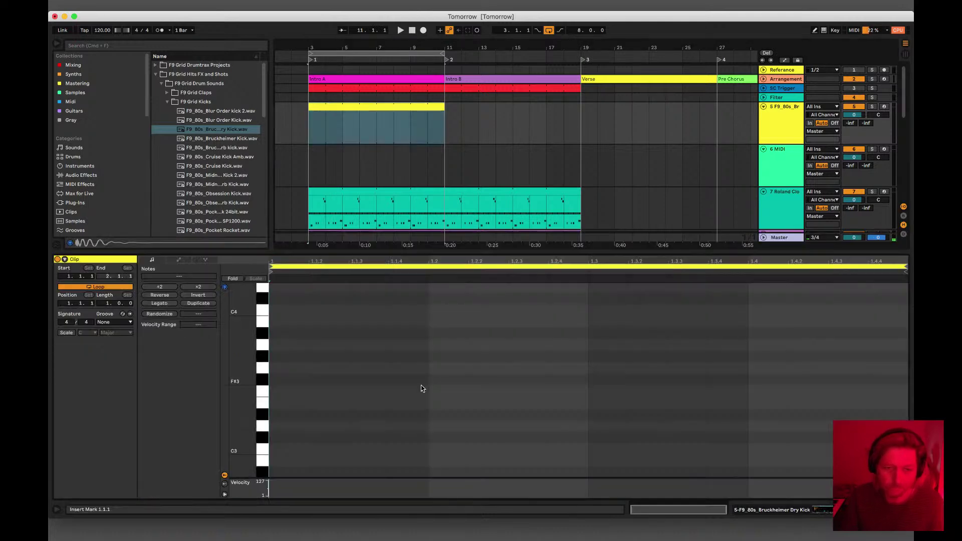
double_click(279, 452)
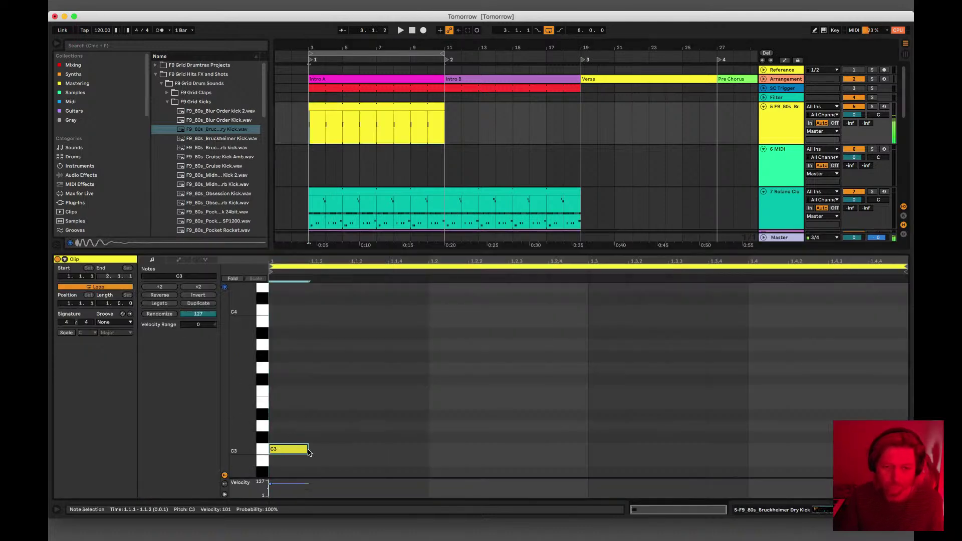
double_click(461, 449)
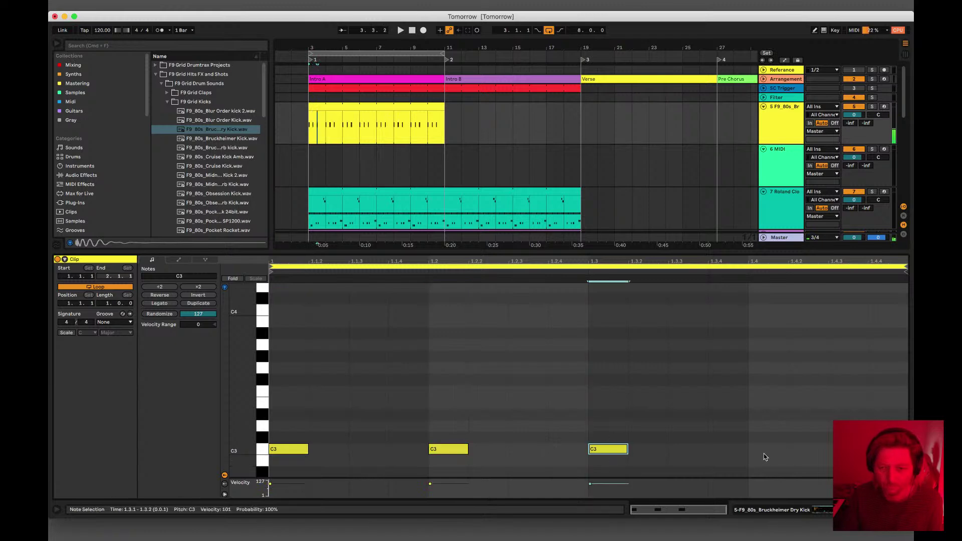
double_click(785, 451)
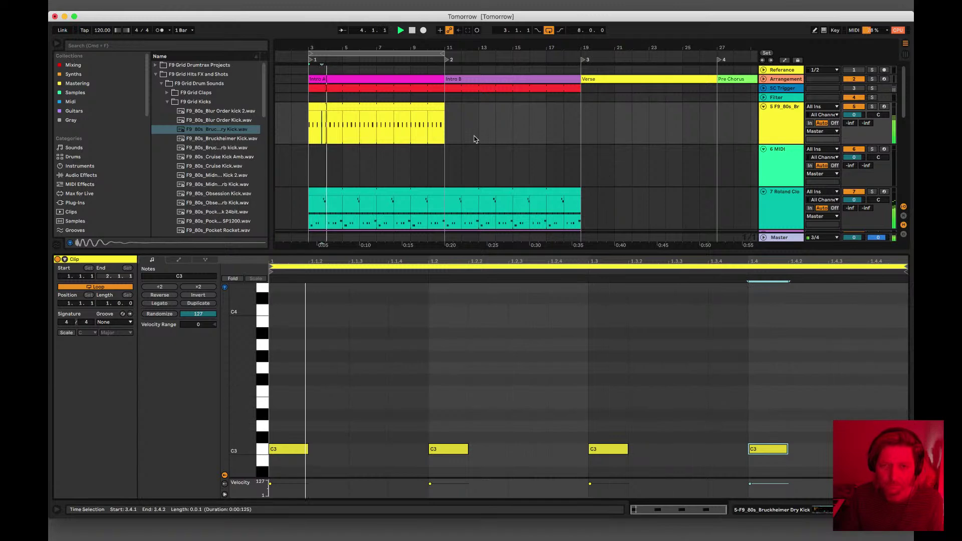
Step: Show the kick track's devices and listen to the kick together with the arrangement
double_click(780, 119)
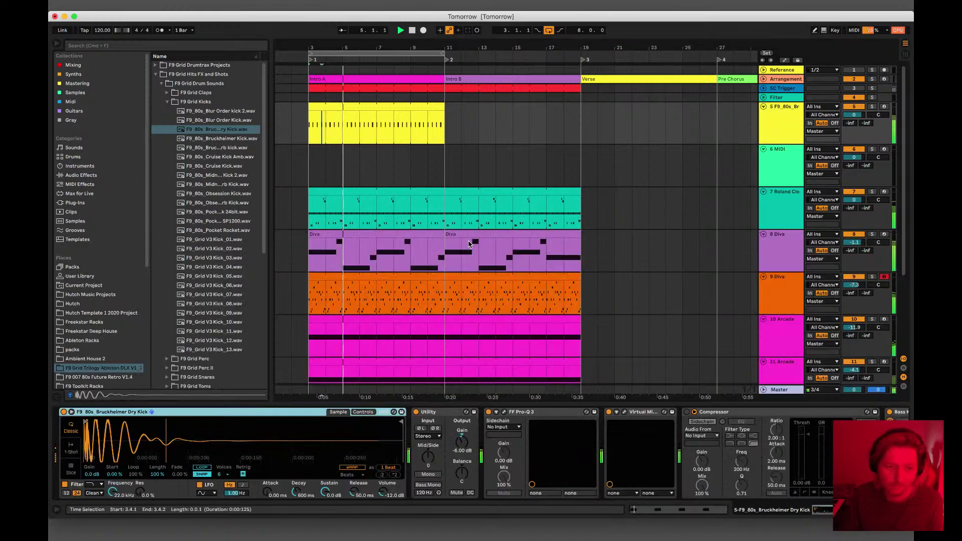
click(331, 107)
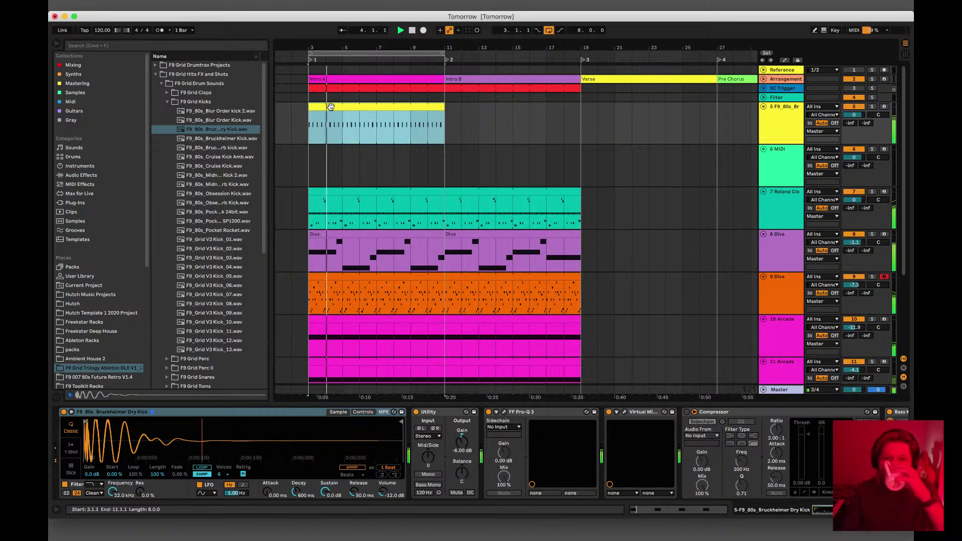
click(313, 414)
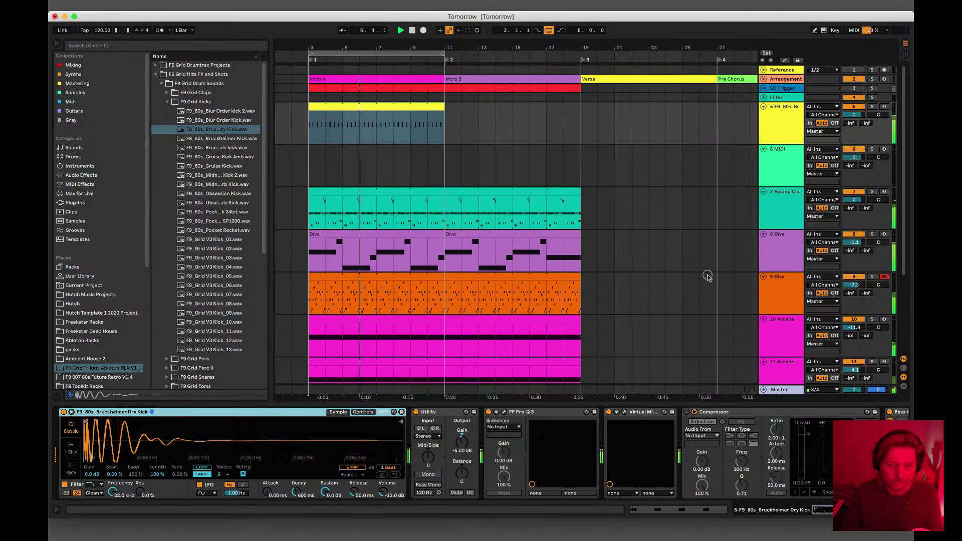
click(71, 448)
Step: Move the second, third and fourth kick notes to 1.1.3, 1.2.3 and 1.3.3 in the kick clip
double_click(383, 105)
drag(464, 448, 384, 446)
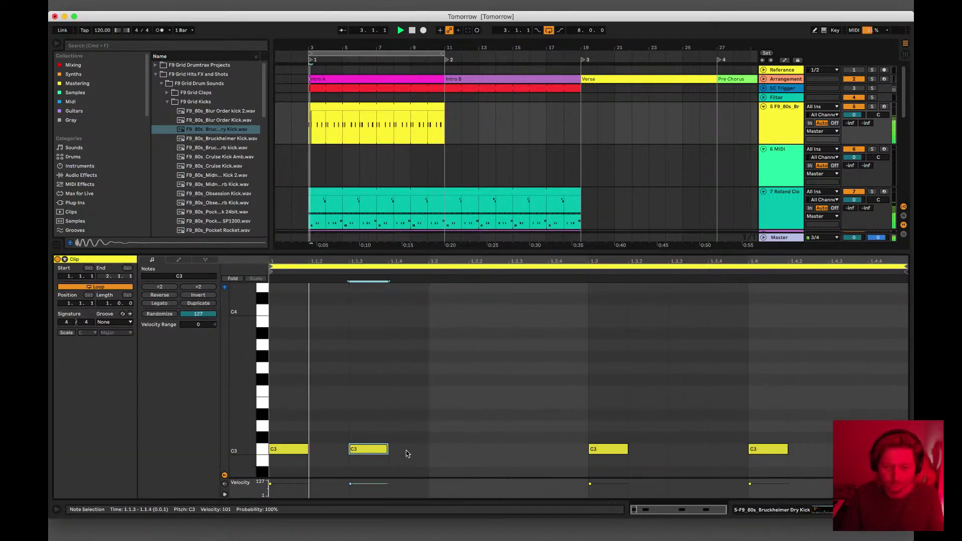
drag(596, 448, 516, 448)
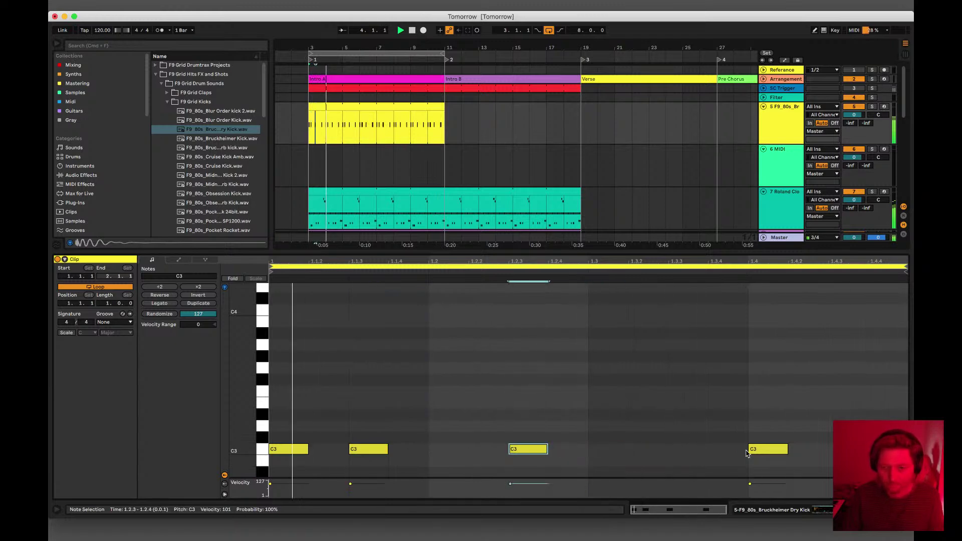
drag(751, 449, 676, 451)
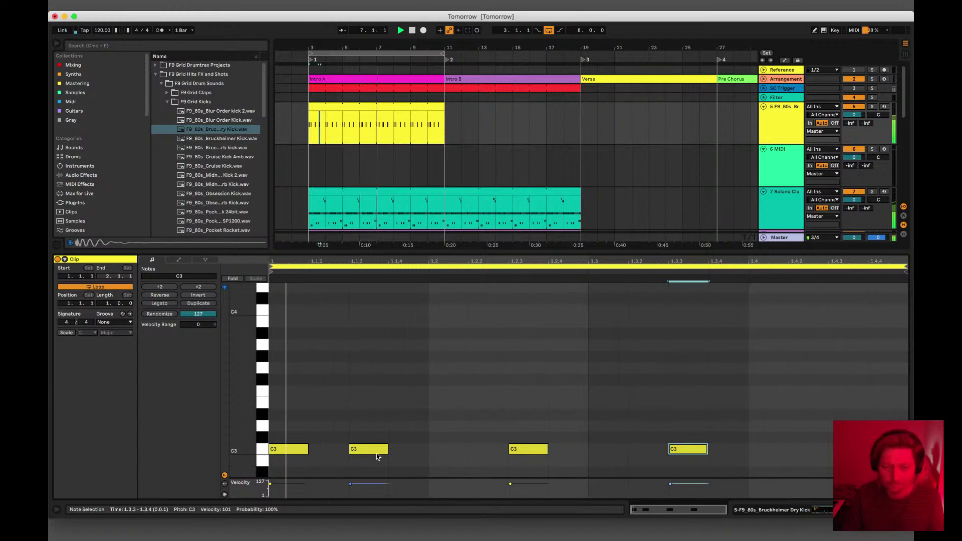
mouse_move(364, 451)
mouse_down()
mouse_move(313, 450)
mouse_move(408, 455)
mouse_move(368, 453)
mouse_up()
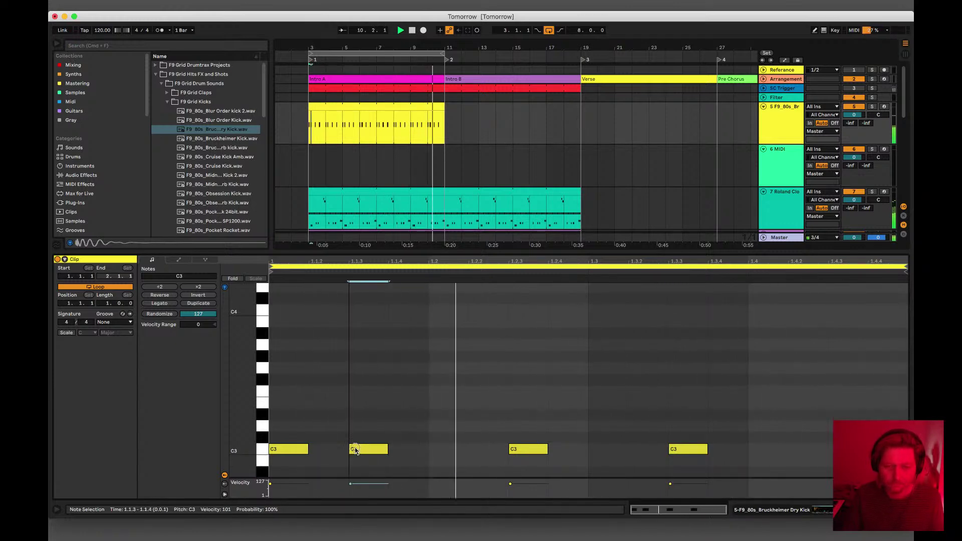
Step: Duplicate the kick loop to two bars, move bar two's second note to 2.1.2, and duplicate the loop to four bars
click(189, 304)
drag(641, 451, 621, 450)
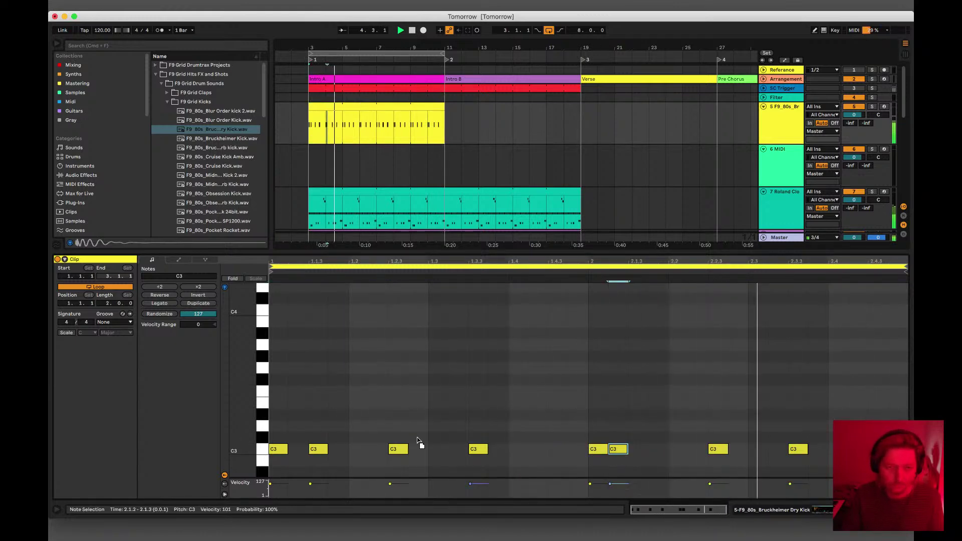
click(192, 303)
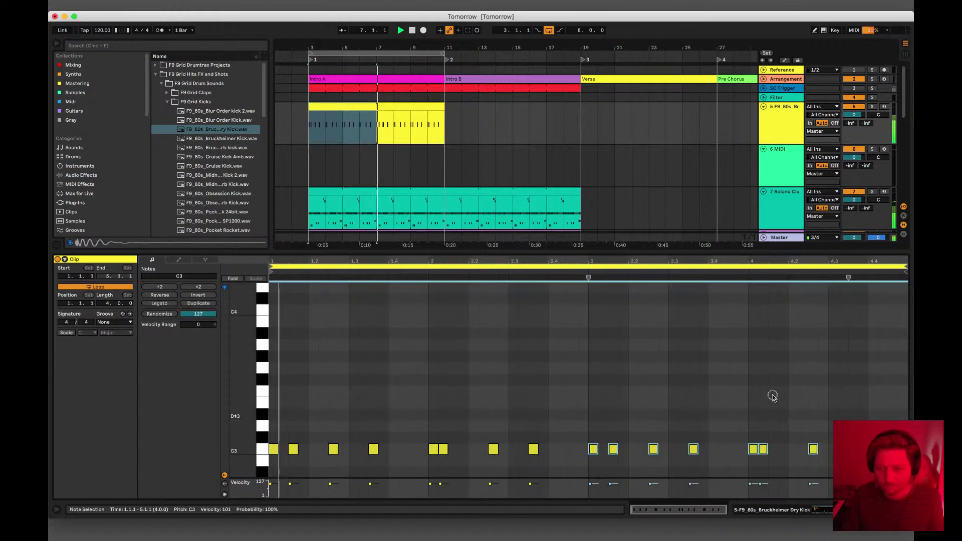
Step: Move the second kick note of the fourth bar to 4.1.4
click(776, 439)
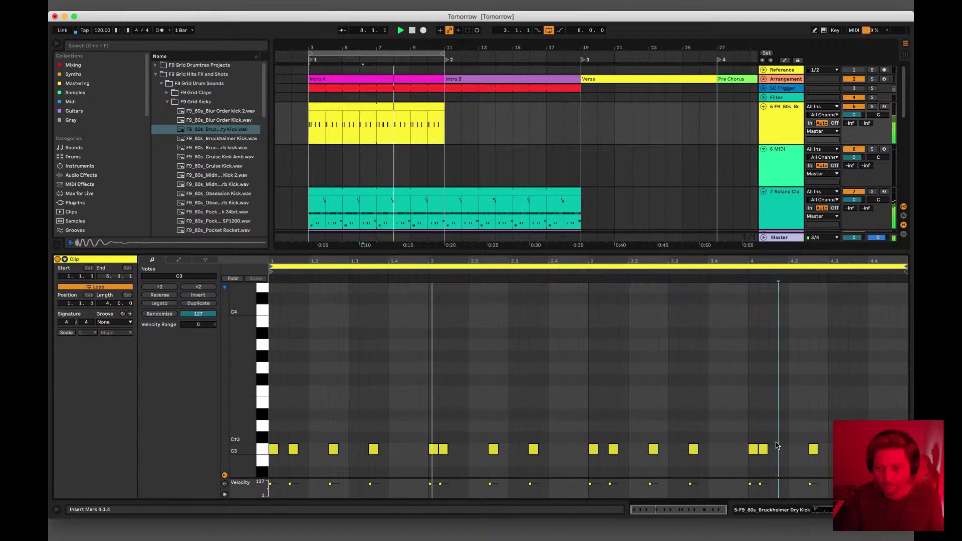
drag(759, 449, 782, 451)
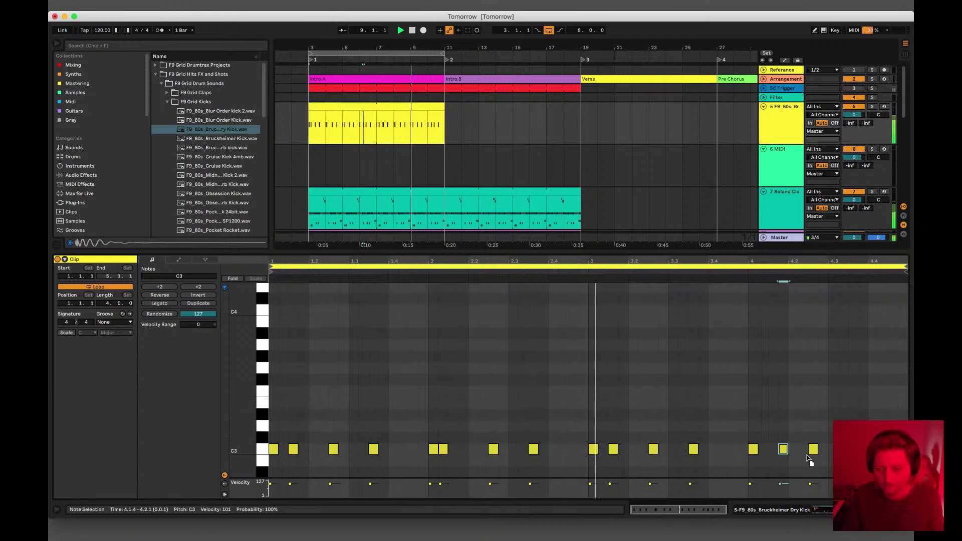
Step: Try an extra C3 kick note at 4.4.2 near the end of the fourth bar, and remove it
click(878, 450)
double_click(880, 449)
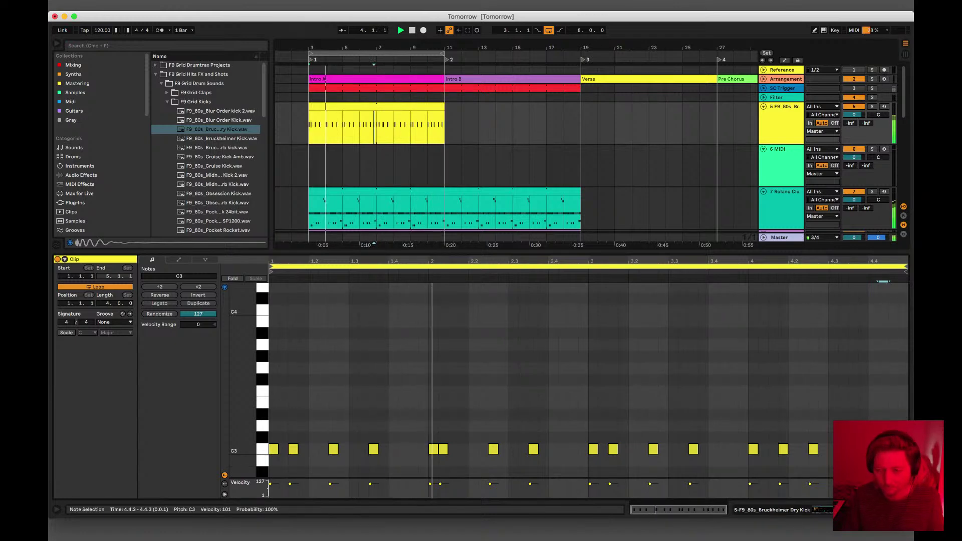
key(Right)
key(Delete)
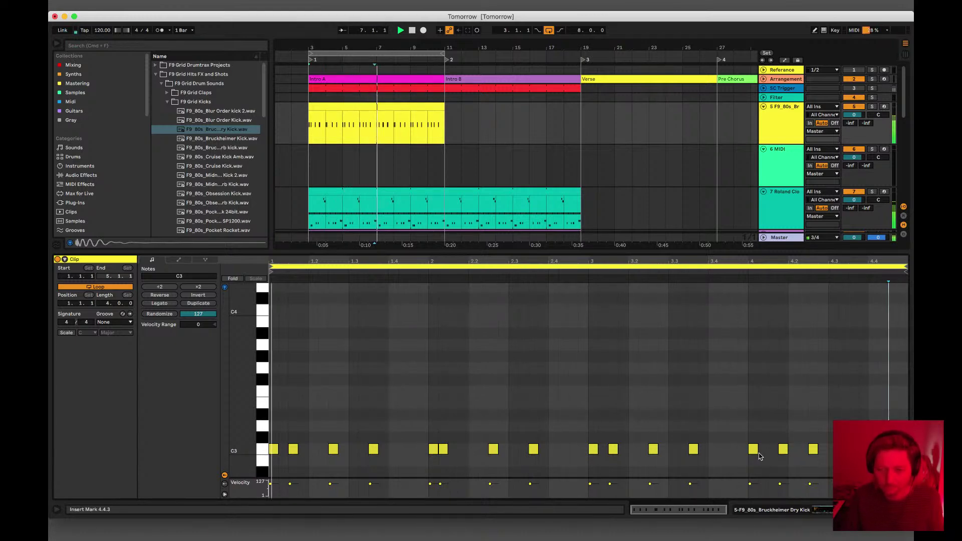
Step: Create an empty one-bar MIDI clip on track 6 at bar 3 and extend its loop to bar 11
key(super+alt+l)
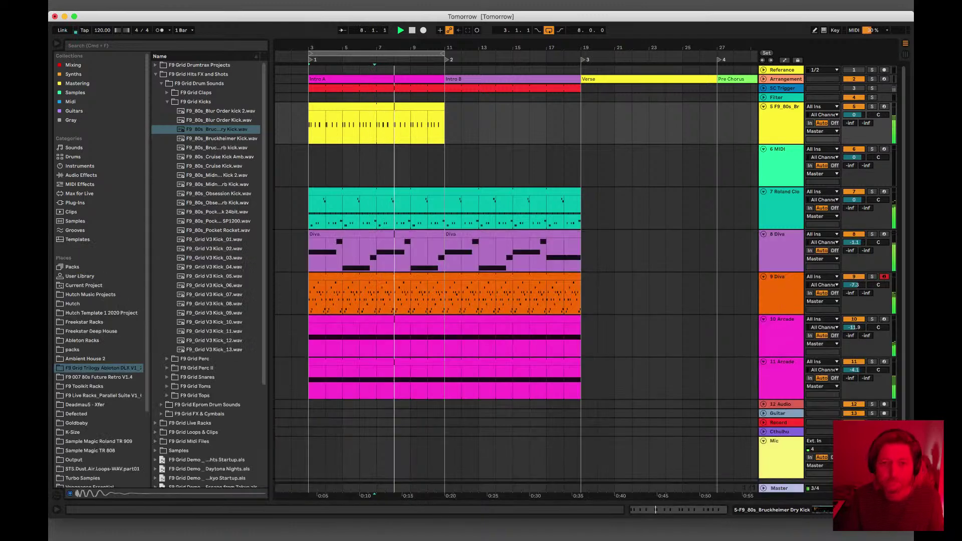
click(372, 120)
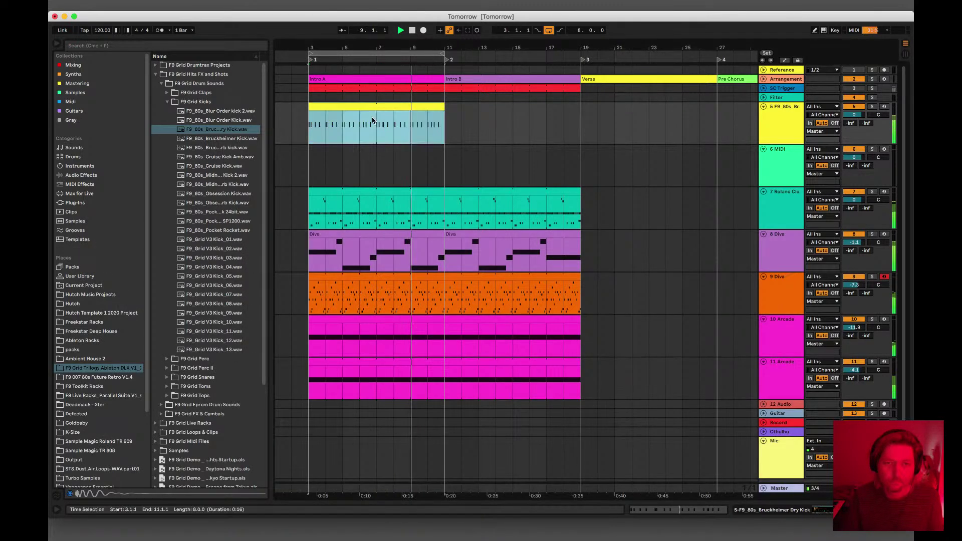
drag(308, 171, 324, 165)
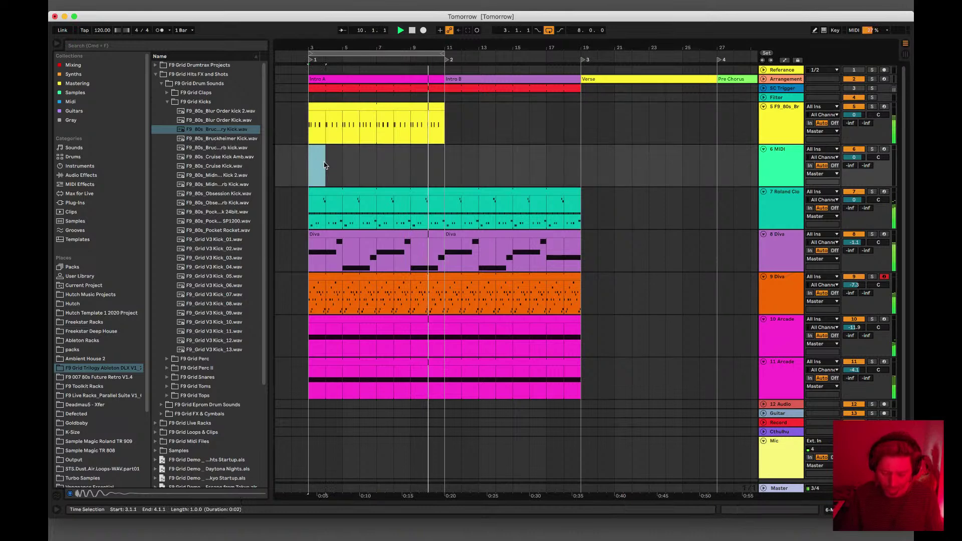
key(super+shift+m)
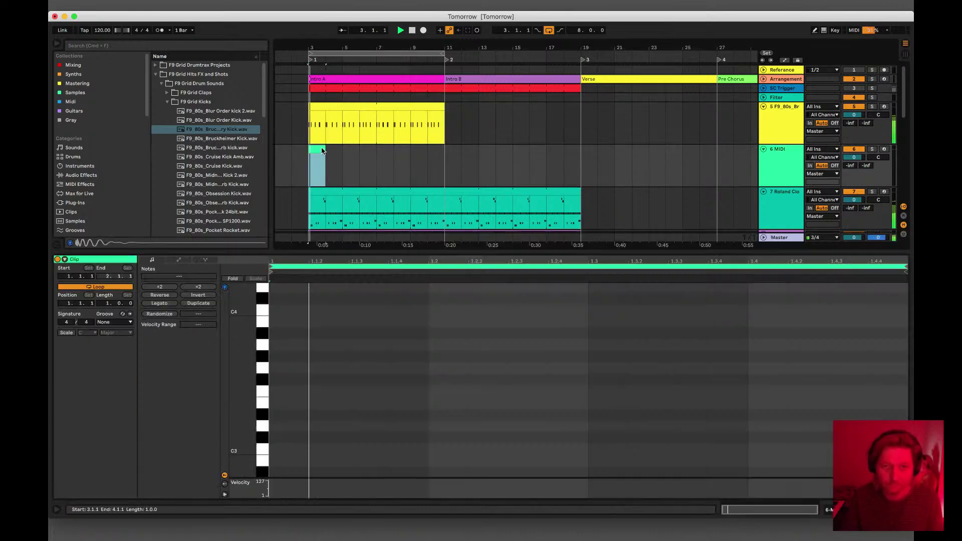
drag(321, 147, 445, 150)
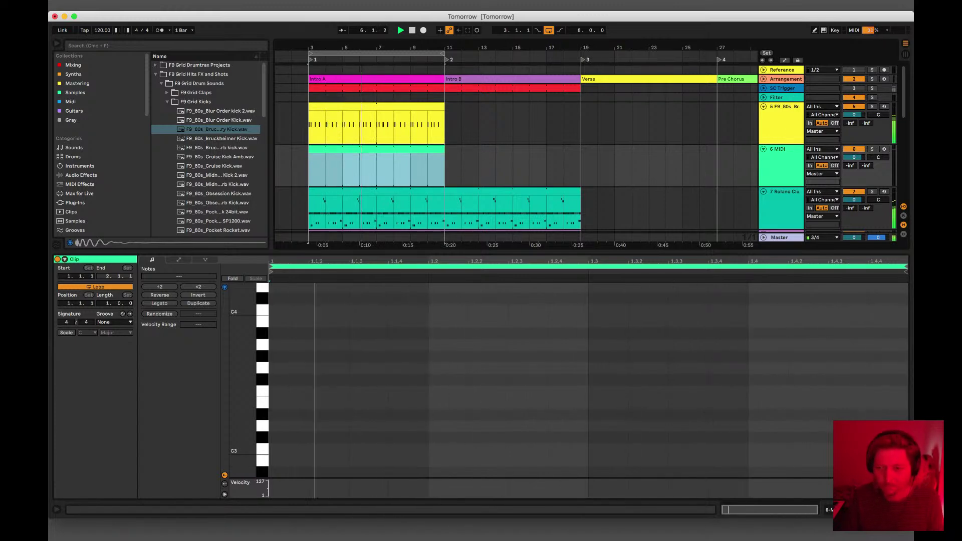
click(905, 509)
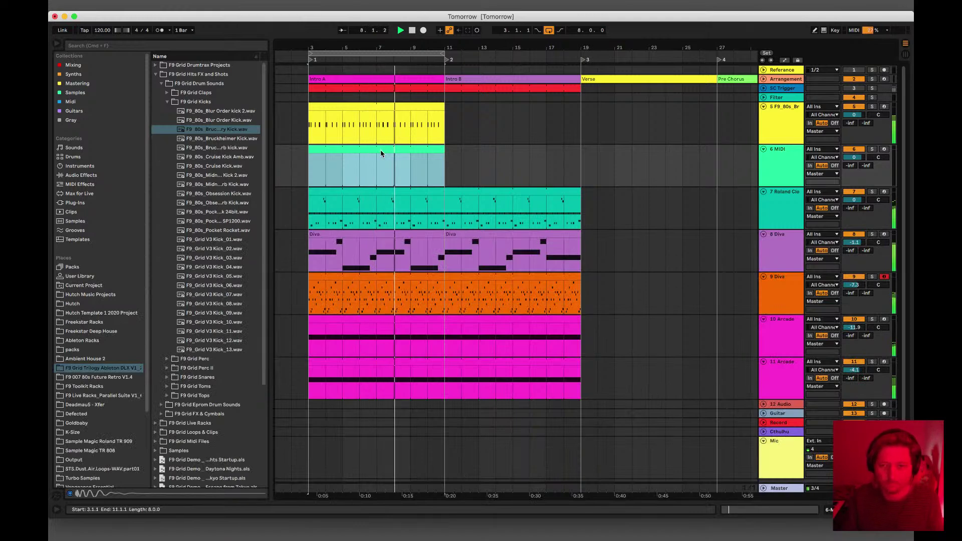
Step: Collapse the kick and clap folders in F9 Grid Drum Sounds and open the F9 Grid Snares folder
click(167, 101)
click(167, 94)
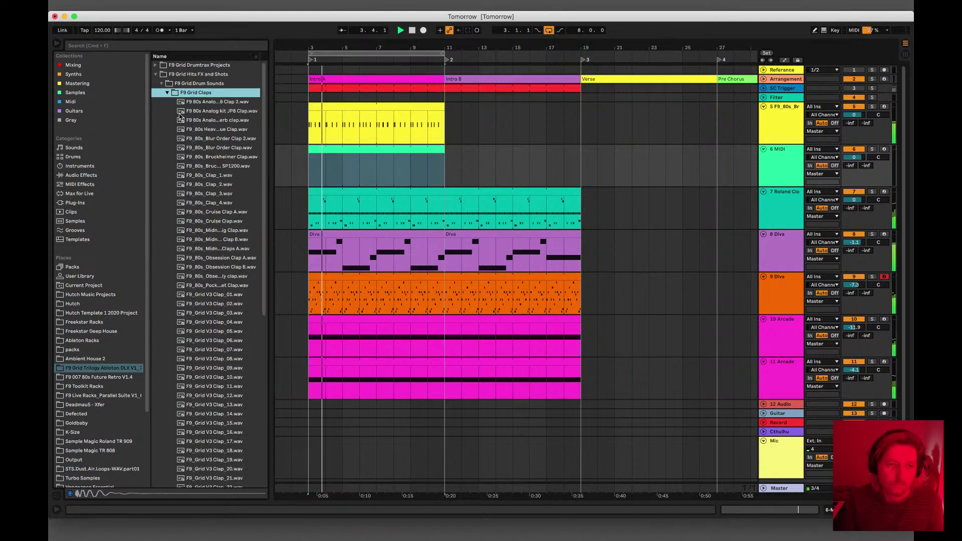
click(161, 84)
click(161, 84)
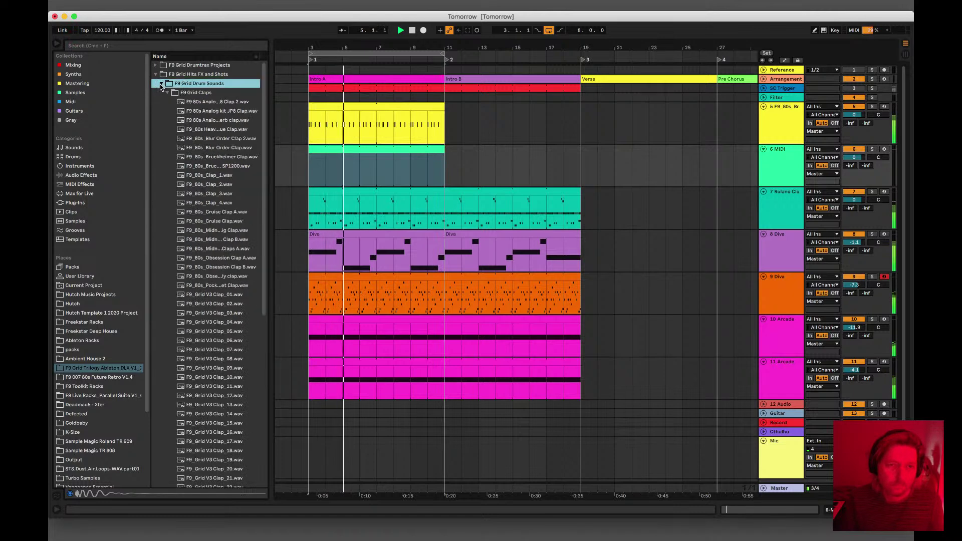
click(167, 93)
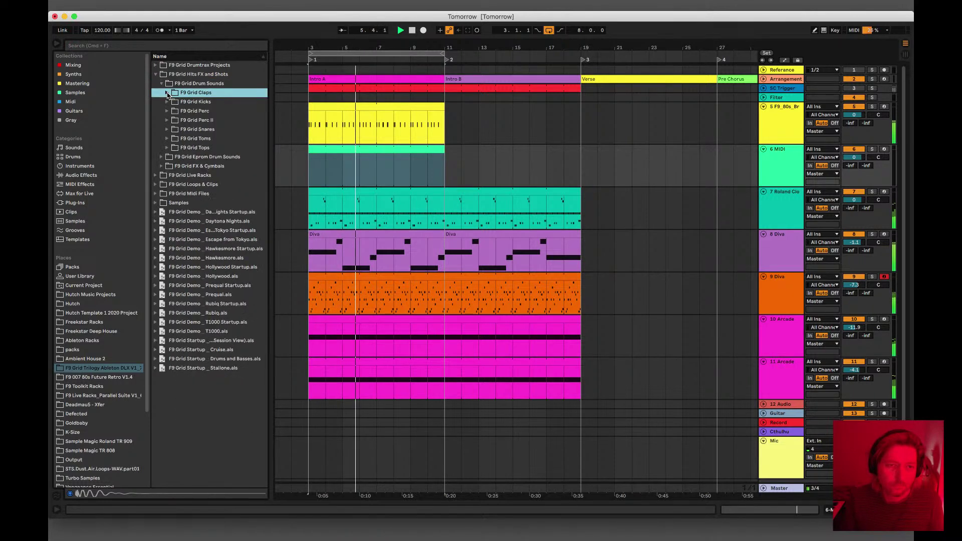
click(167, 130)
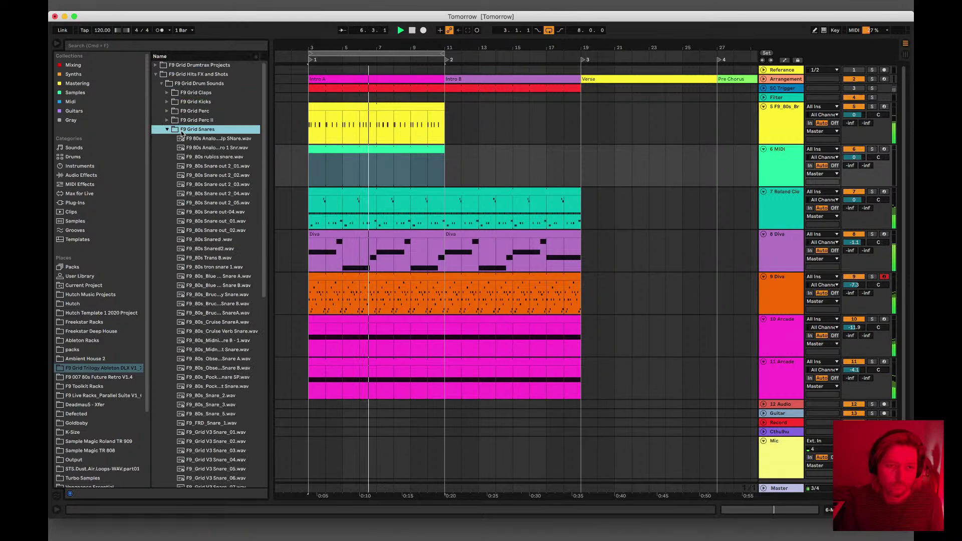
Step: Audition the F9_80s Trans B, Snared2 and Snared samples
click(218, 258)
click(211, 249)
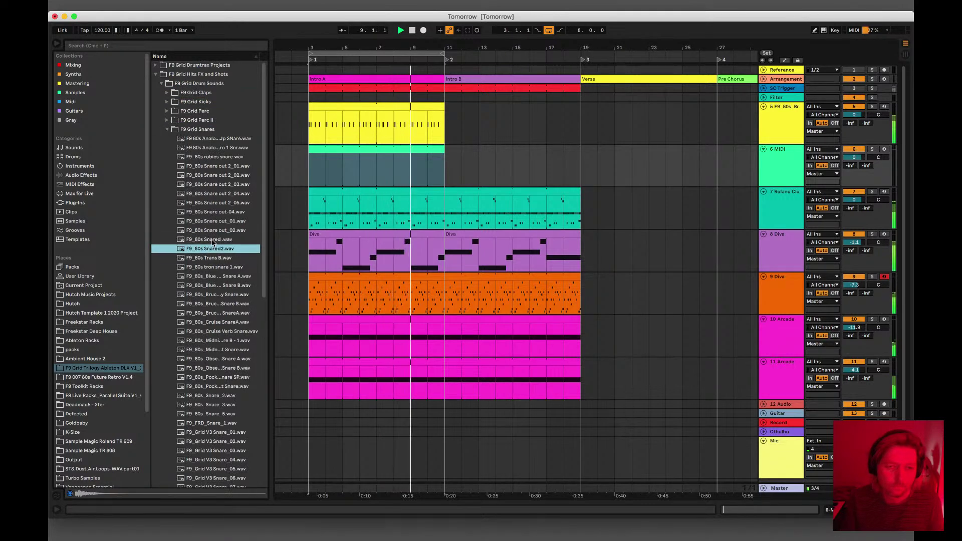
click(211, 241)
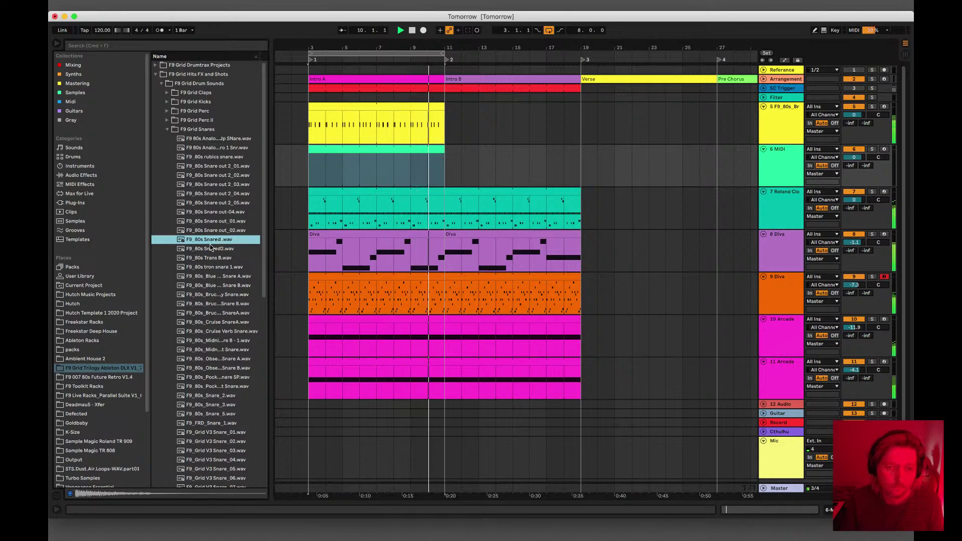
key(Down)
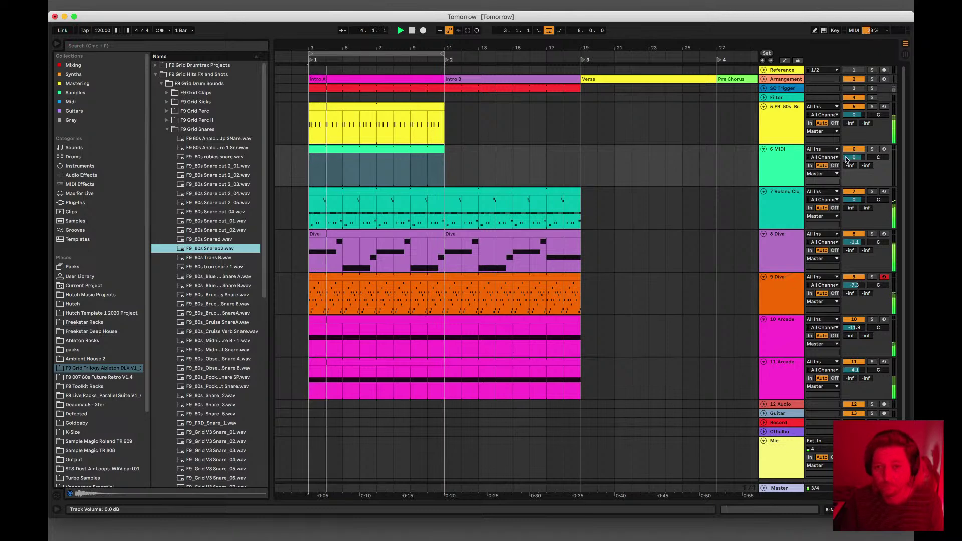
Step: Load F9_80s Snared2 as the instrument on track 6, and replace it with the F9_80s_Midnight Kit Snare sample
double_click(777, 151)
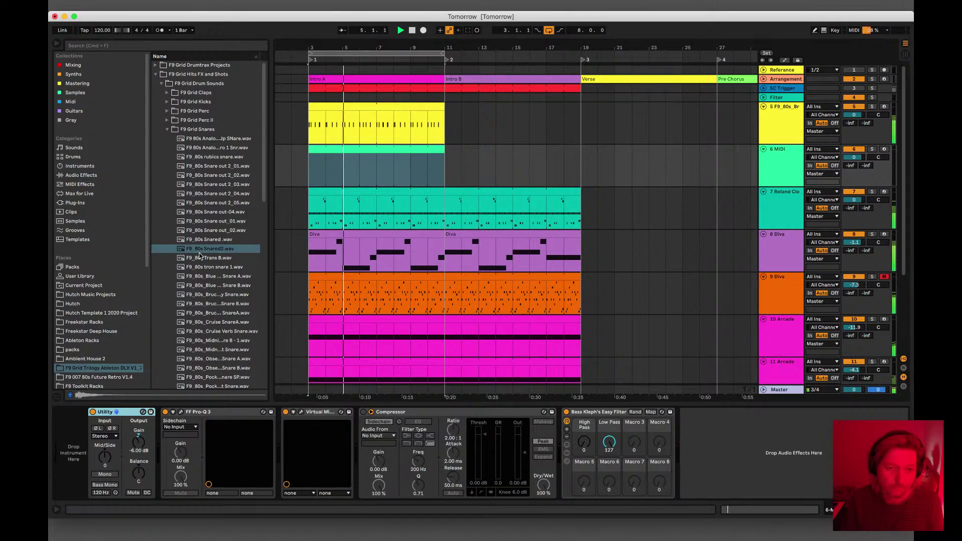
click(199, 253)
drag(170, 358, 70, 463)
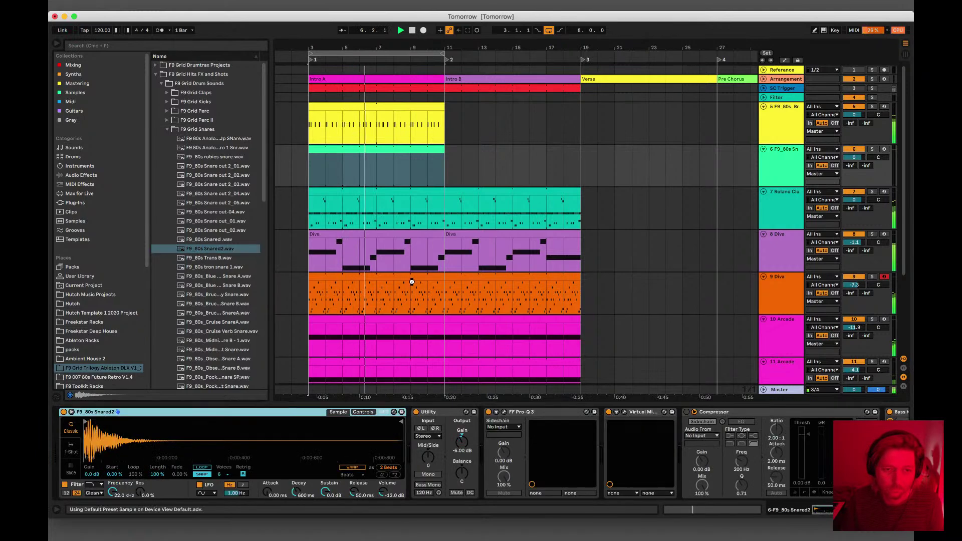
click(213, 341)
click(216, 349)
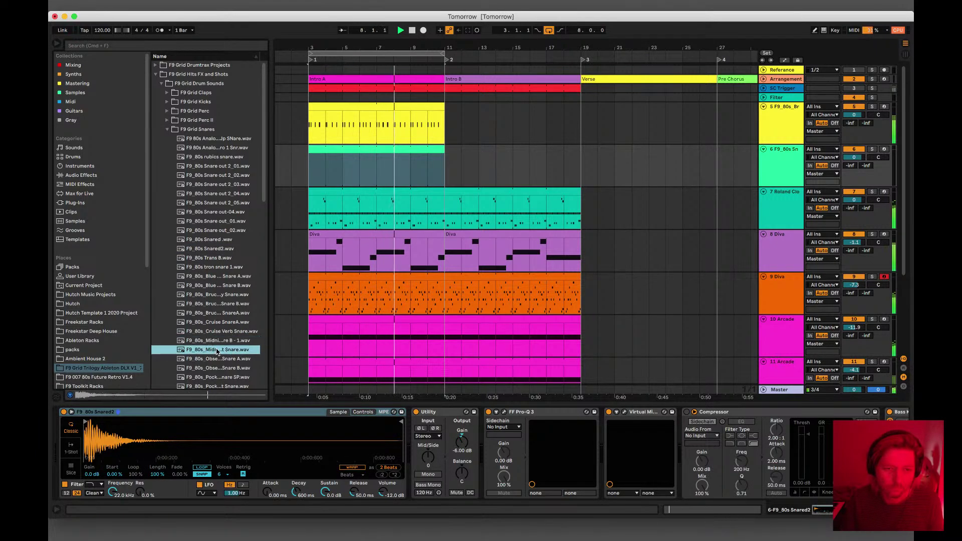
drag(216, 349, 209, 442)
Step: Add C3 snare notes on beats 2 and 4 (1.2 and 1.4) of the track 6 clip
click(380, 152)
double_click(380, 151)
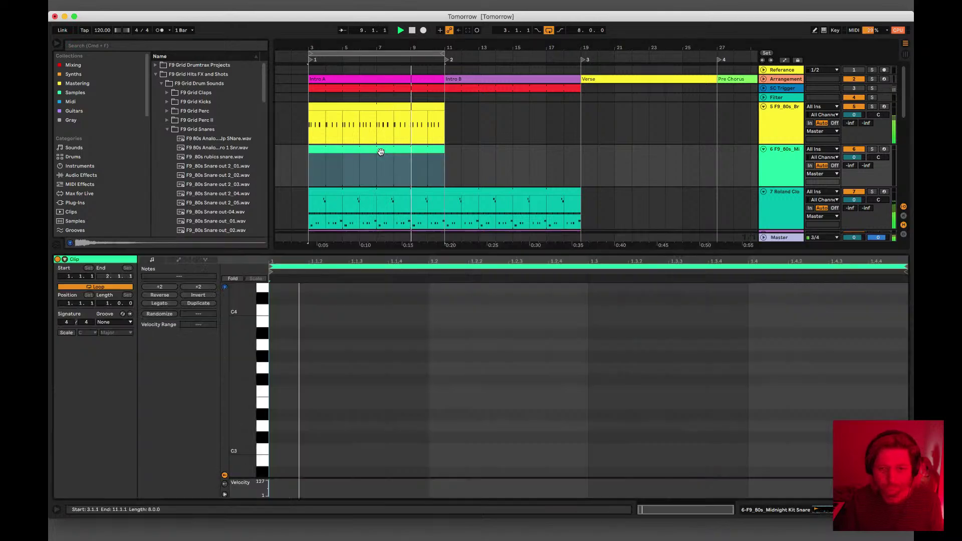
click(442, 453)
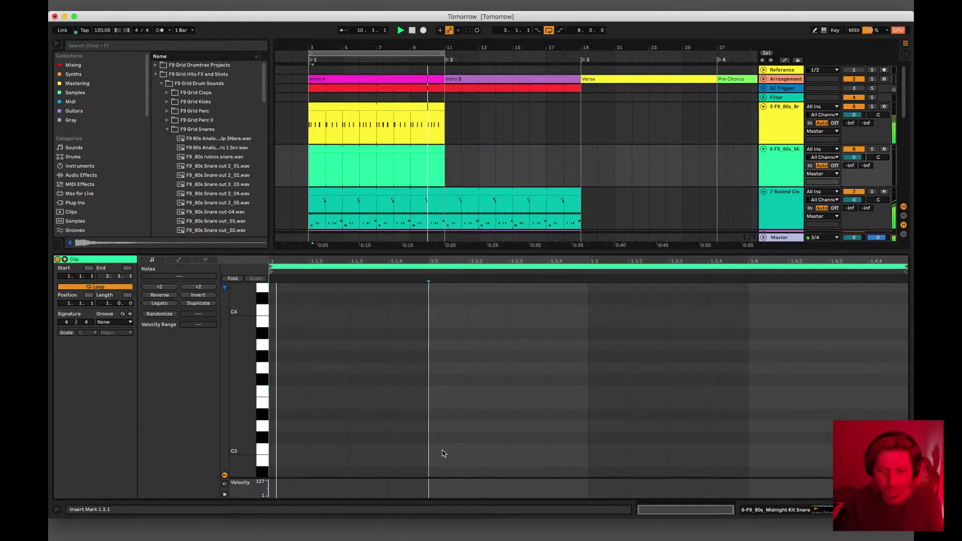
double_click(443, 453)
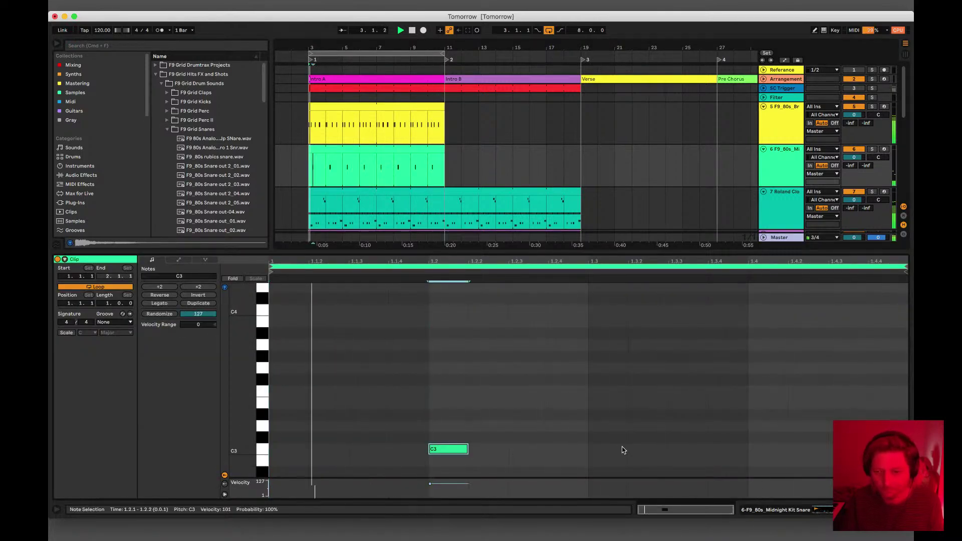
double_click(767, 449)
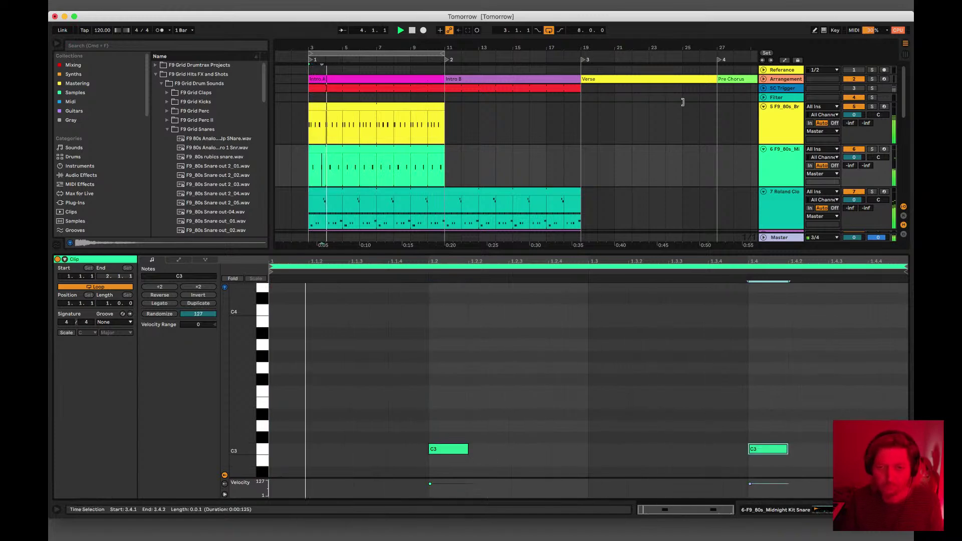
Step: Set the Midnight Kit Snare sampler to 1-Shot playback mode
click(767, 163)
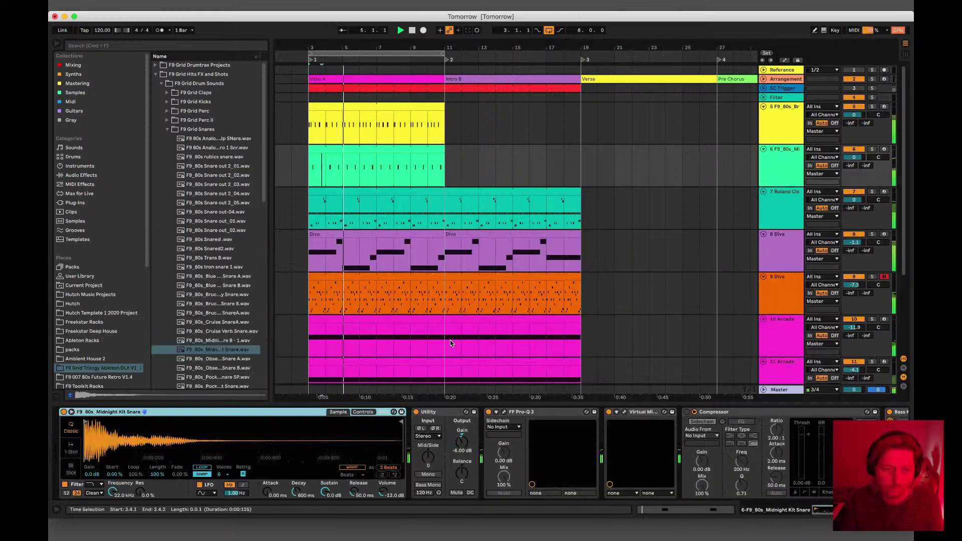
click(70, 453)
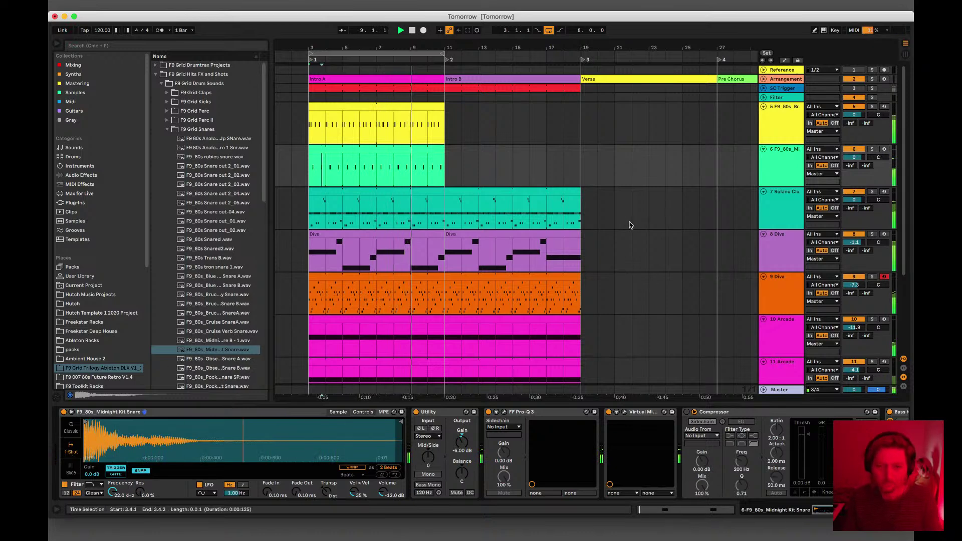
Step: In the mixer, set the kick track to -1.0 dB and track 8 Diva to -5.5 dB, and fold the Roland rack's chains
key(Tab)
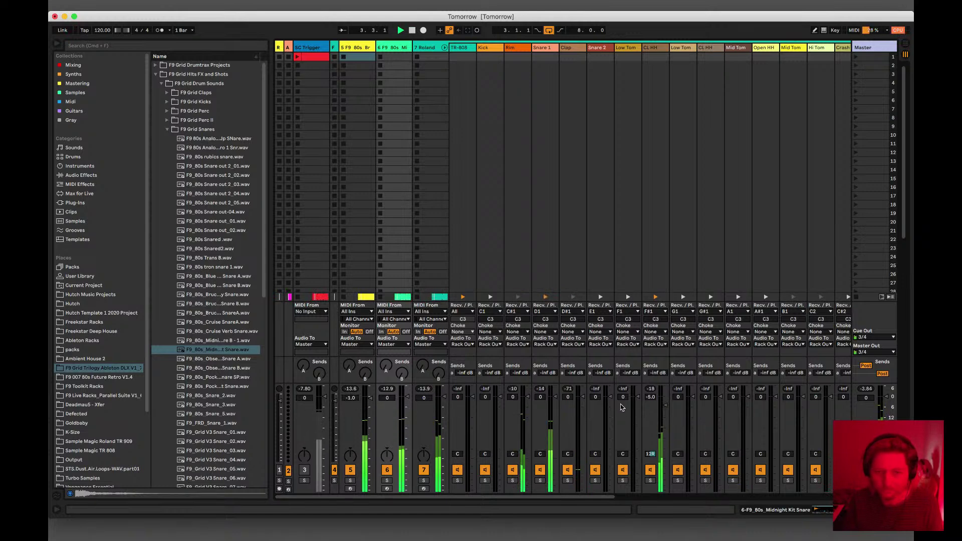
click(444, 47)
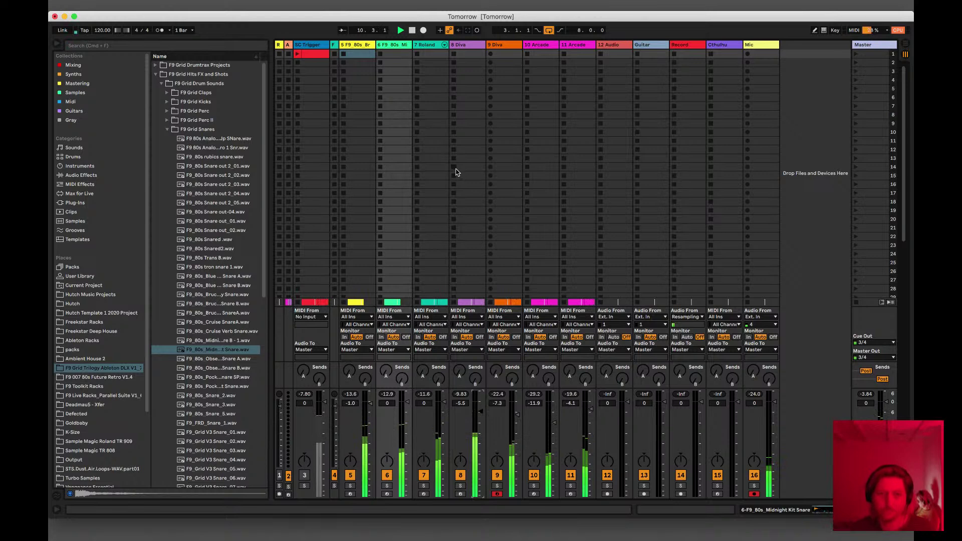
key(Tab)
Step: Duplicate the kick and snare clips once so they also fill Intro B, bars 11 to 19
click(391, 108)
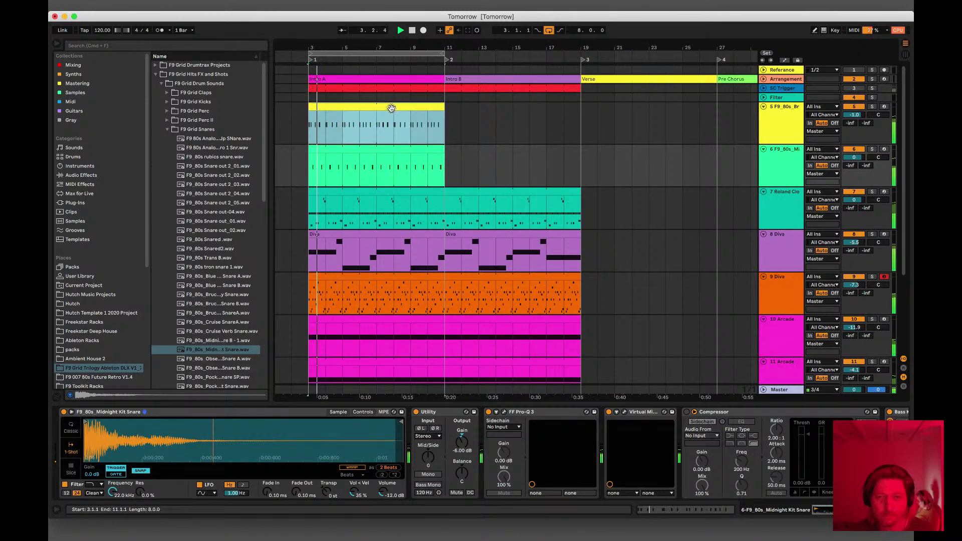
shift+click(397, 152)
key(super+d)
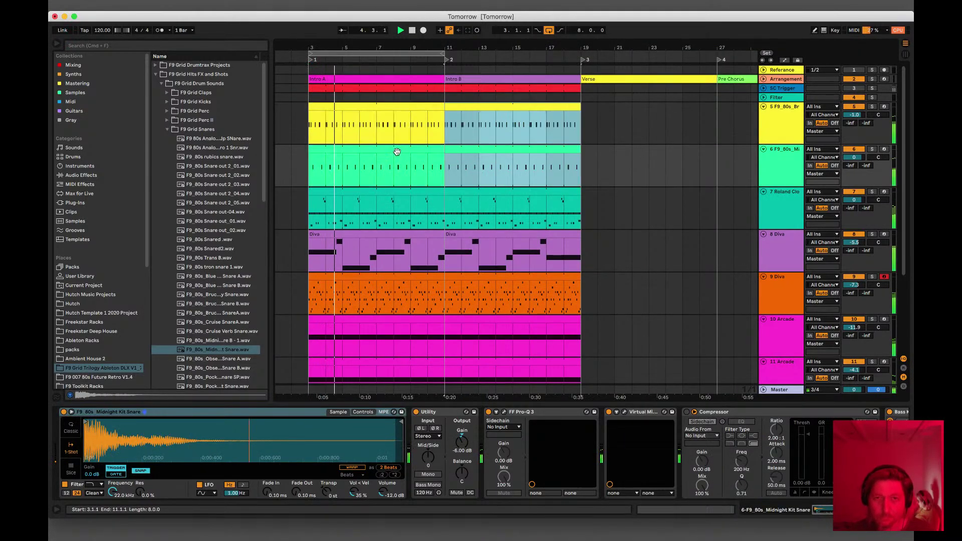
Step: Duplicate all clips on tracks 5 to 11 between bars 3 and 19 four times along the timeline
drag(514, 46, 514, 43)
scroll(418, 239, down, 2)
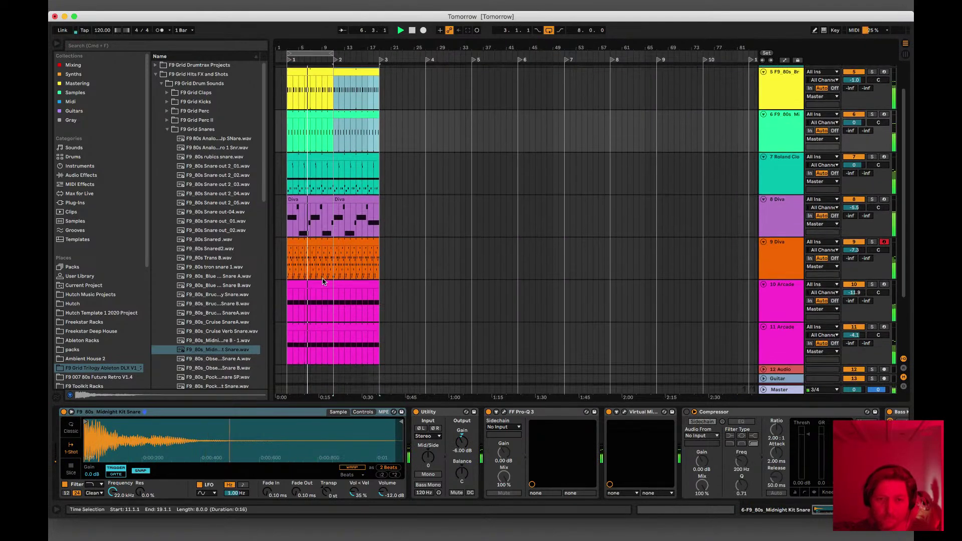
click(315, 292)
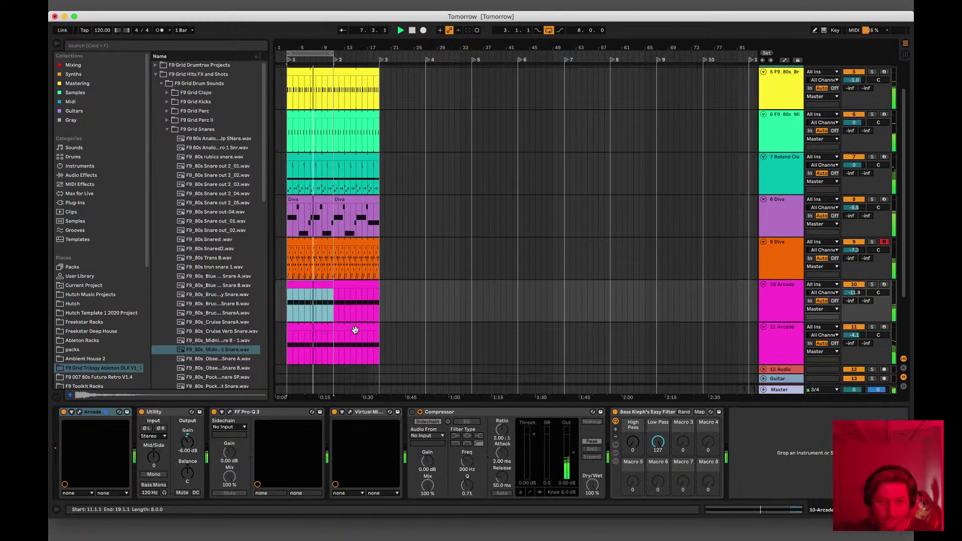
shift+click(354, 329)
shift+click(358, 75)
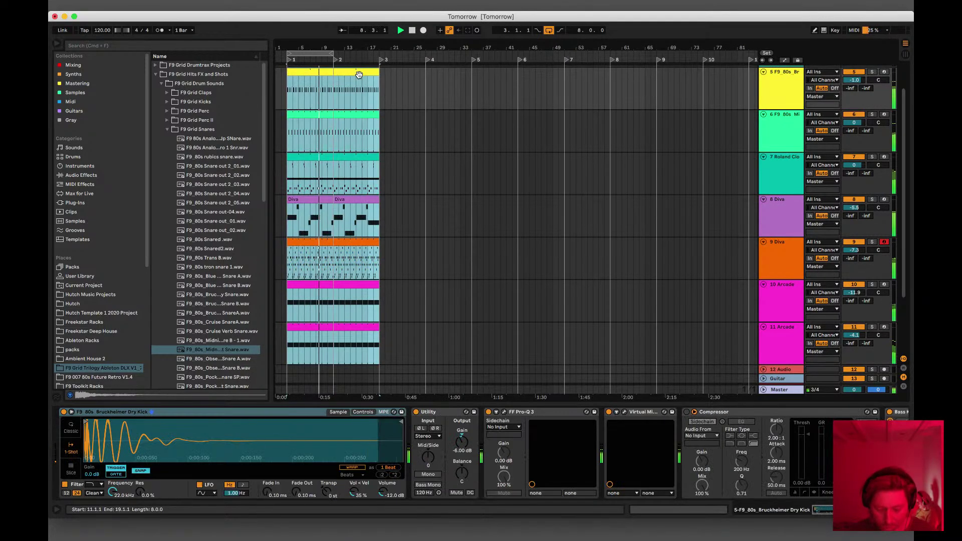
key(super+d)
key(super+d)
key(super+d)
key(super+d)
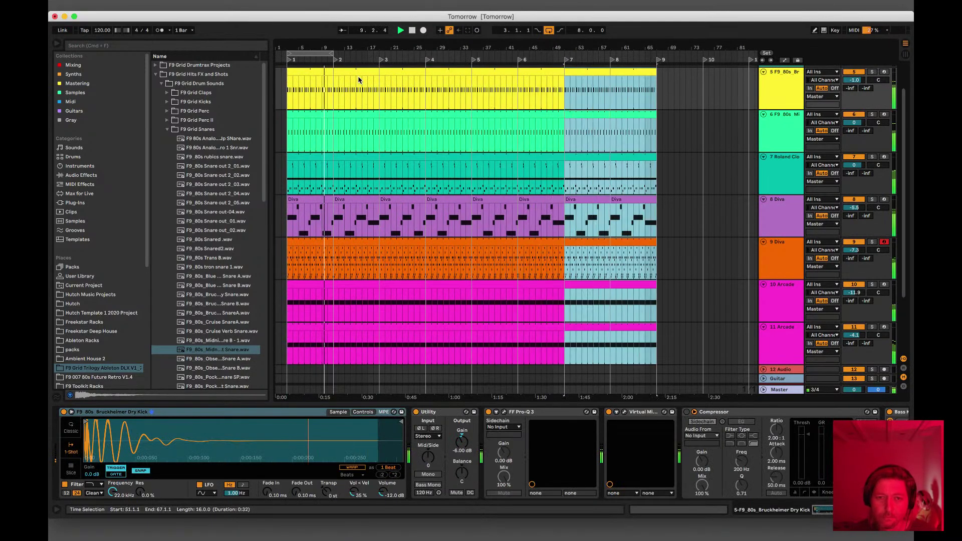
click(313, 243)
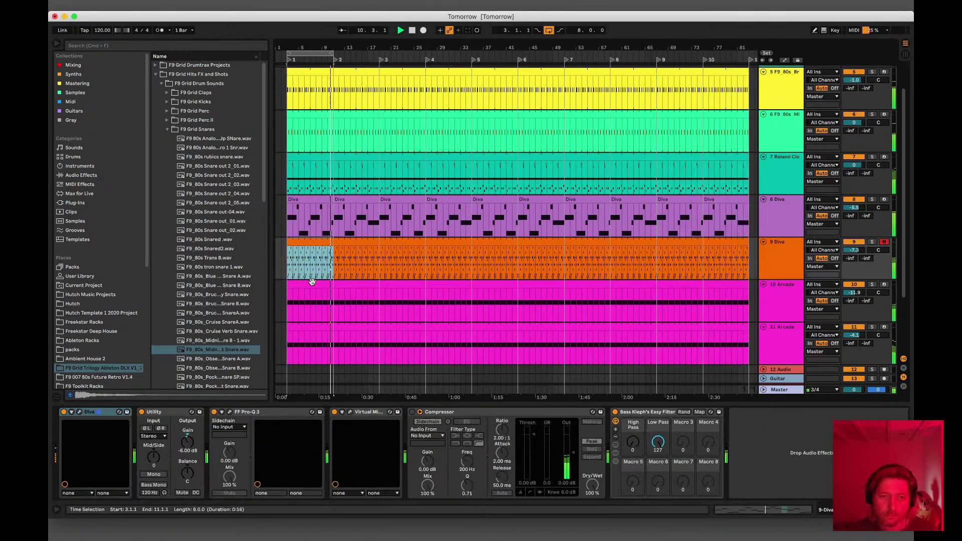
click(315, 205)
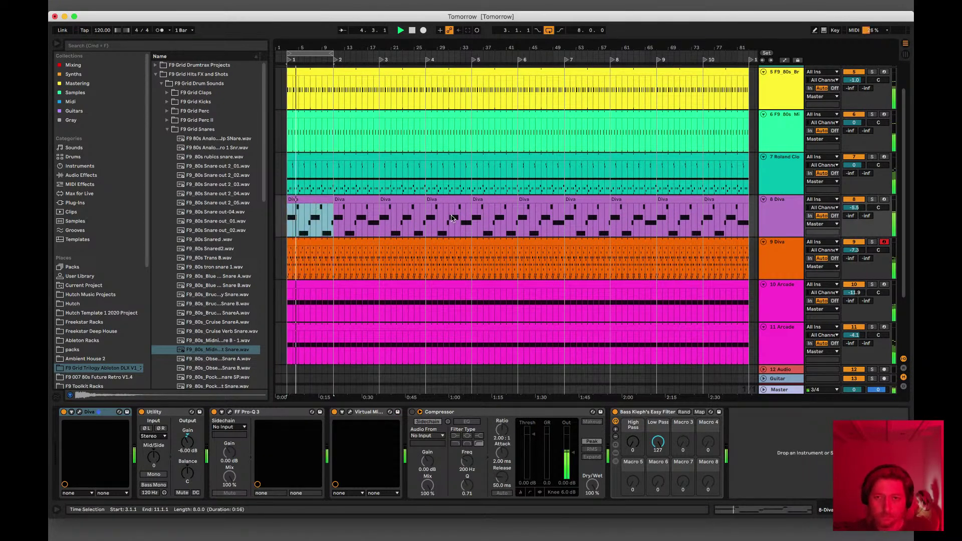
scroll(451, 218, up, 2)
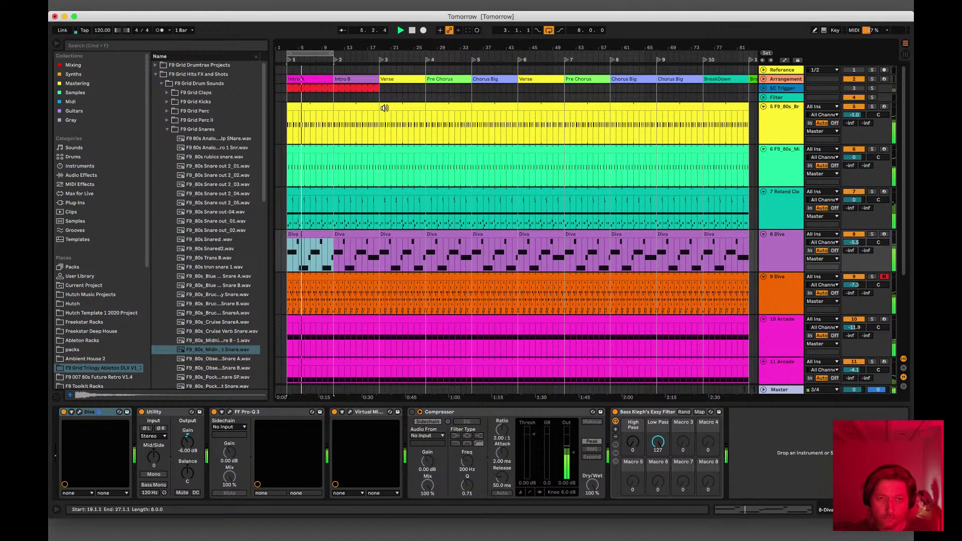
click(365, 88)
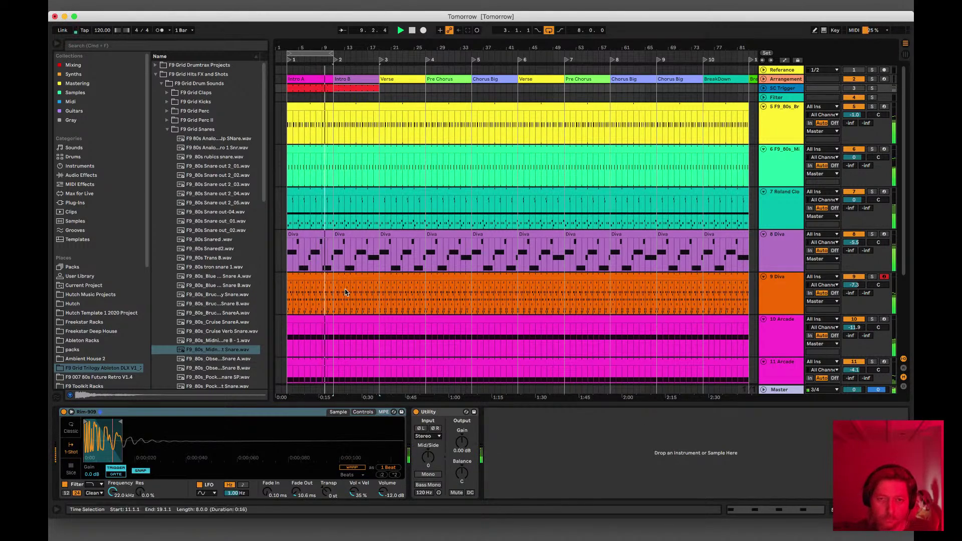
click(310, 120)
click(299, 245)
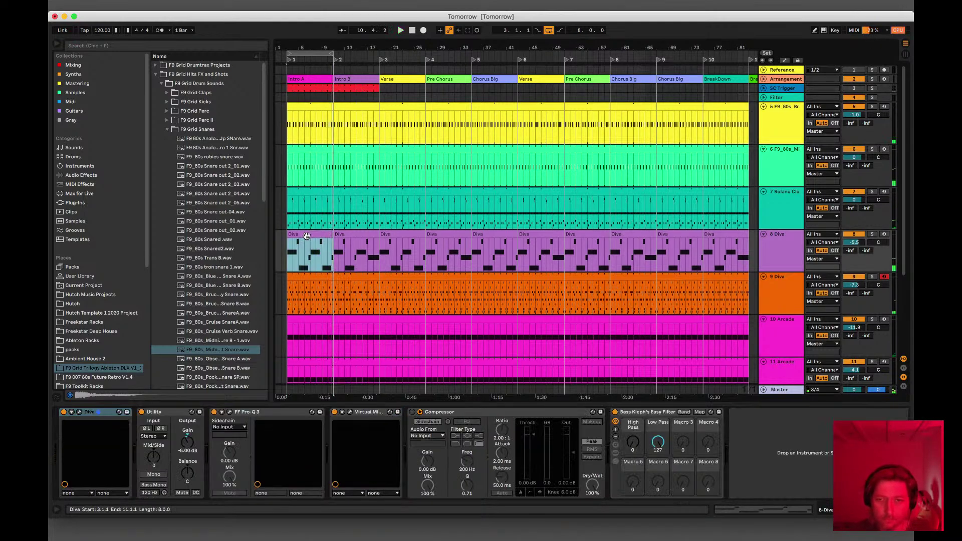
click(777, 238)
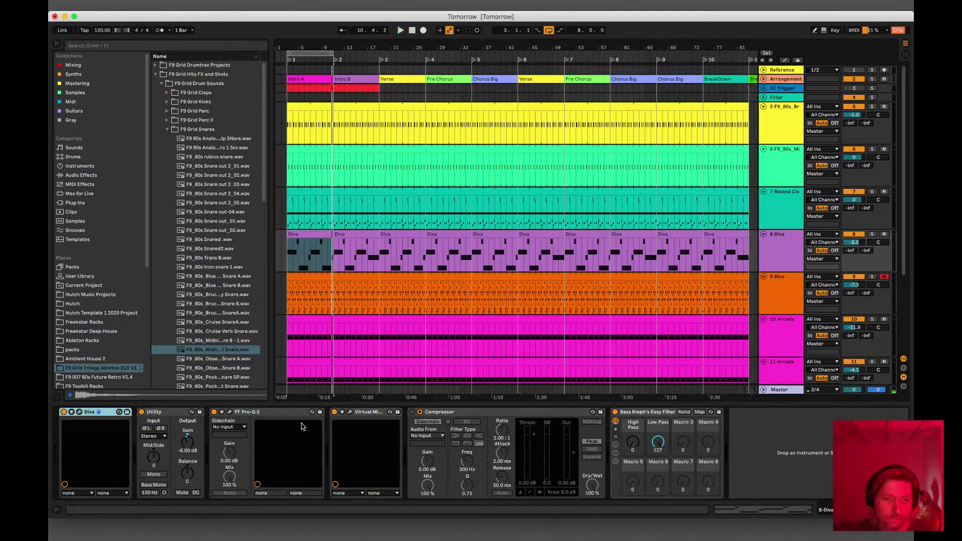
click(73, 74)
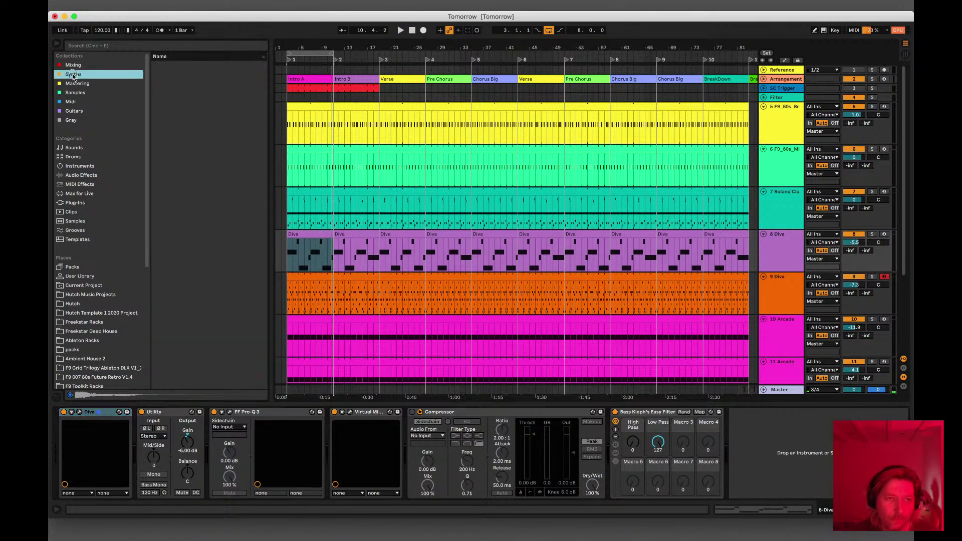
click(73, 69)
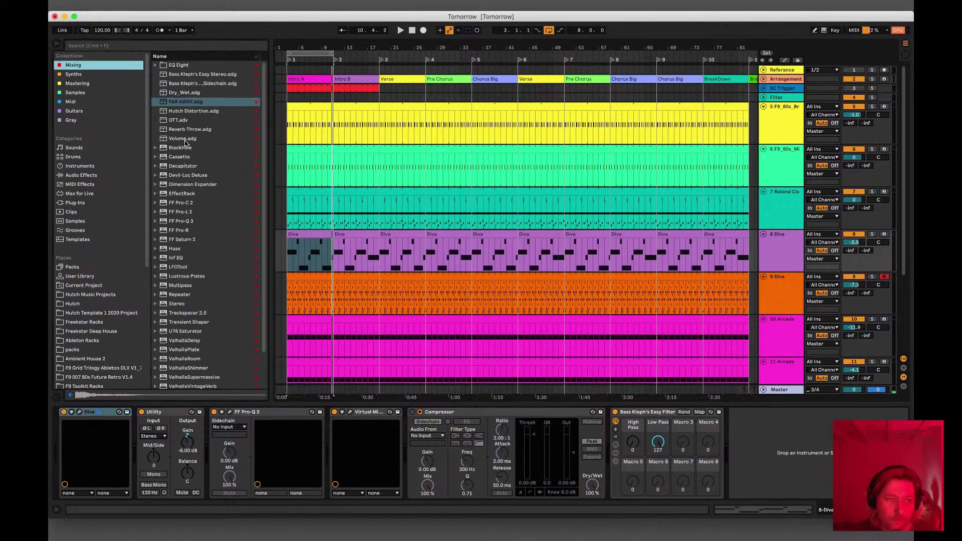
scroll(197, 195, down, 3)
drag(158, 277, 454, 432)
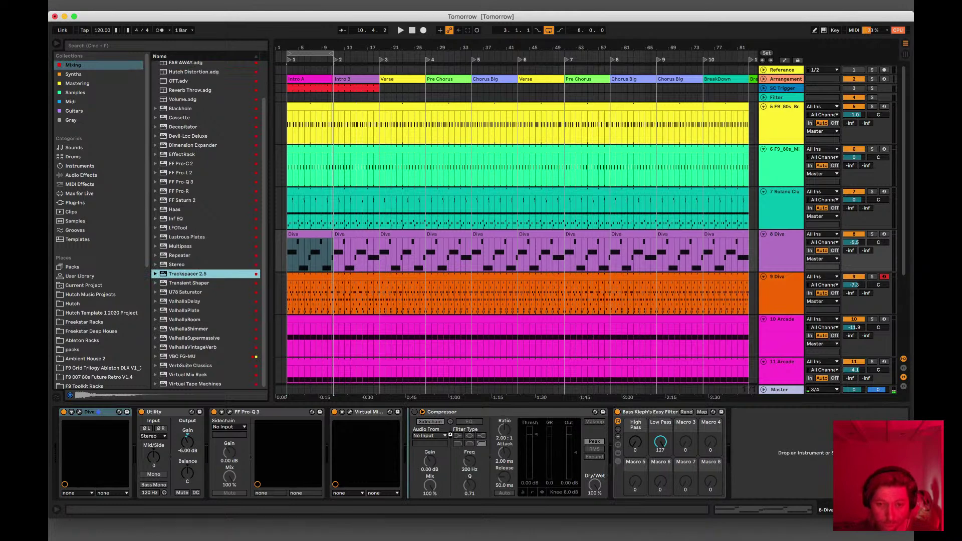
Step: Set Trackspacer's sidechain source to 5-F9 80s Bruckheimer Dry Kick, then play the loop to check the ducking and close the plug-in window
click(428, 426)
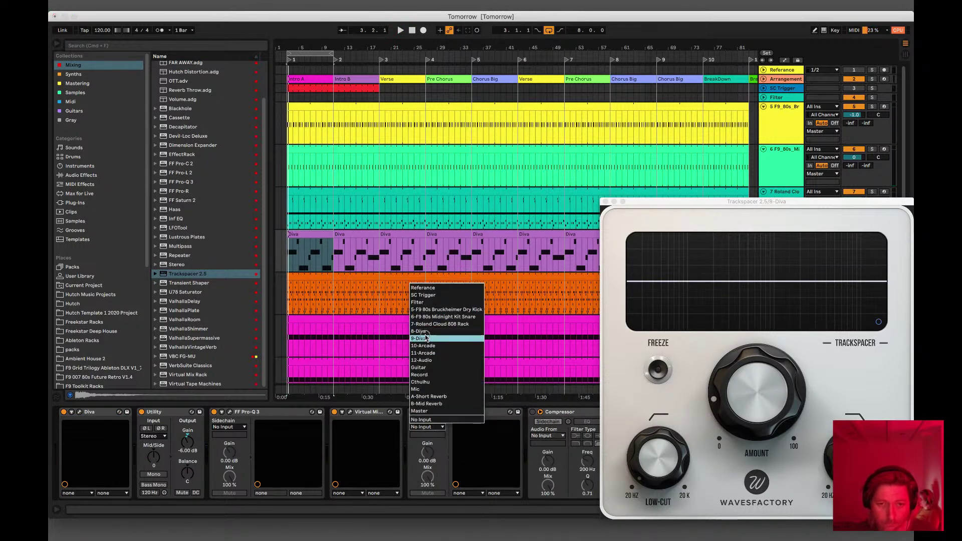
click(429, 310)
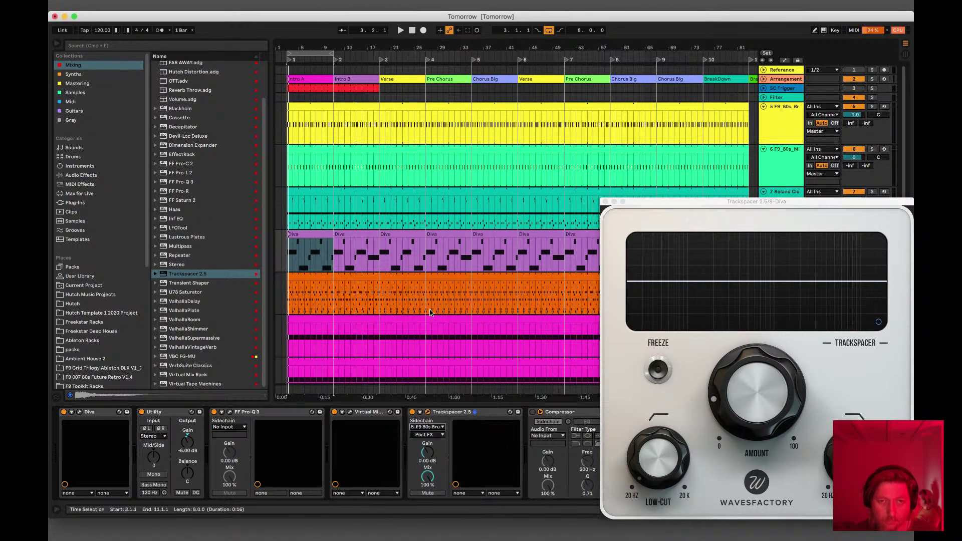
key(space)
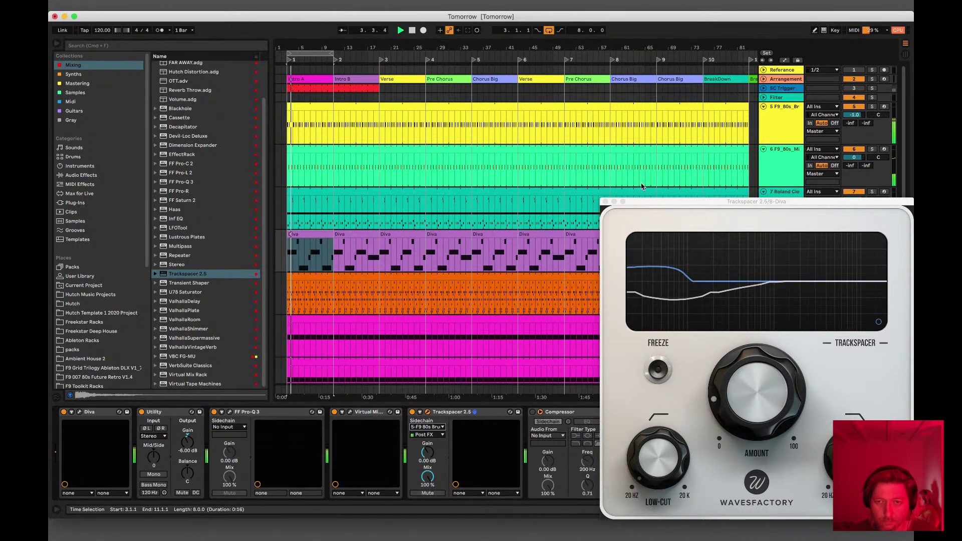
drag(681, 202, 680, 240)
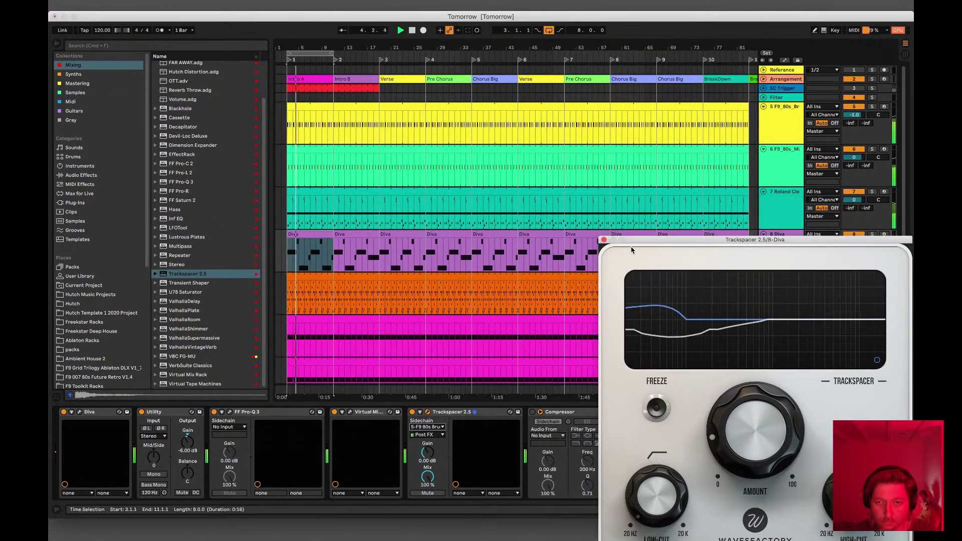
click(602, 241)
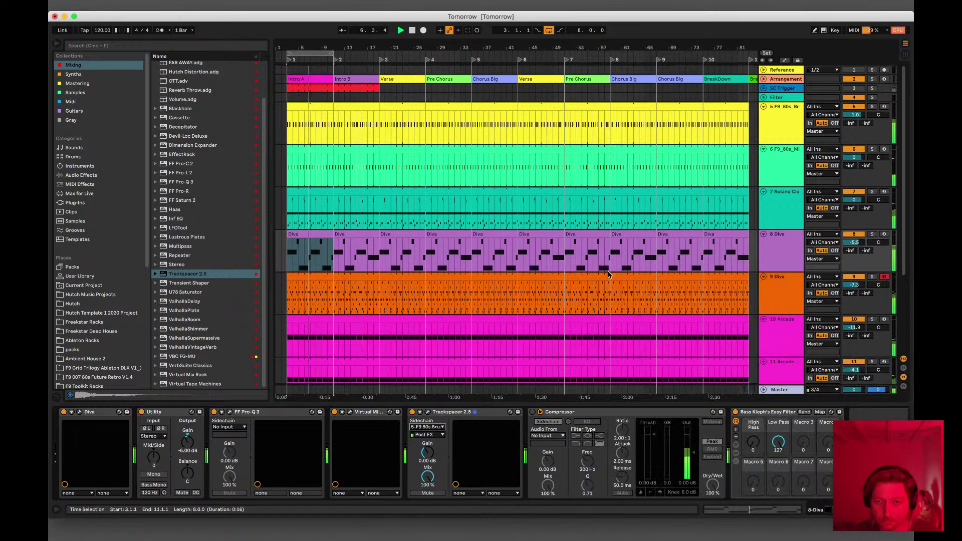
Step: Insert a new MIDI track below 11 Arcade, and unfold it and the audio track beneath it
scroll(703, 280, down, 5)
click(774, 288)
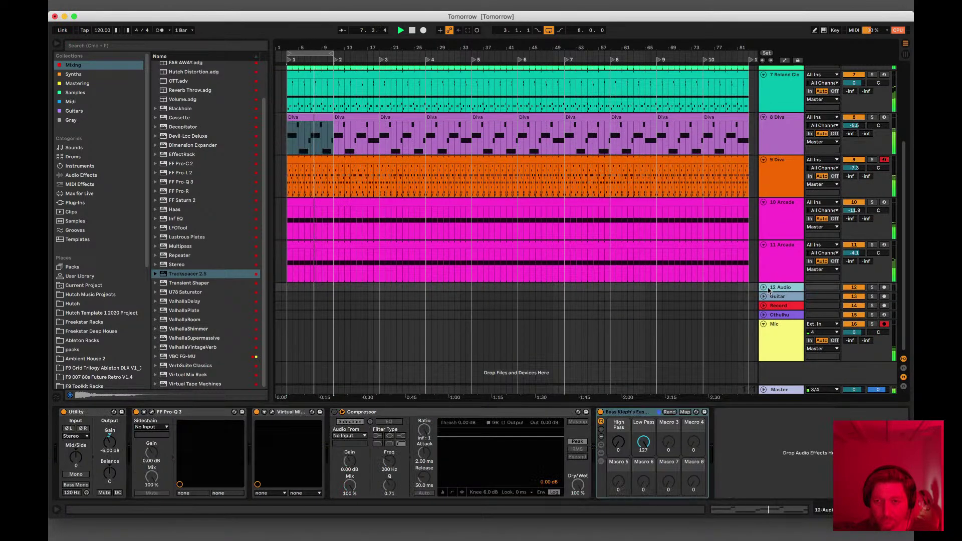
click(762, 287)
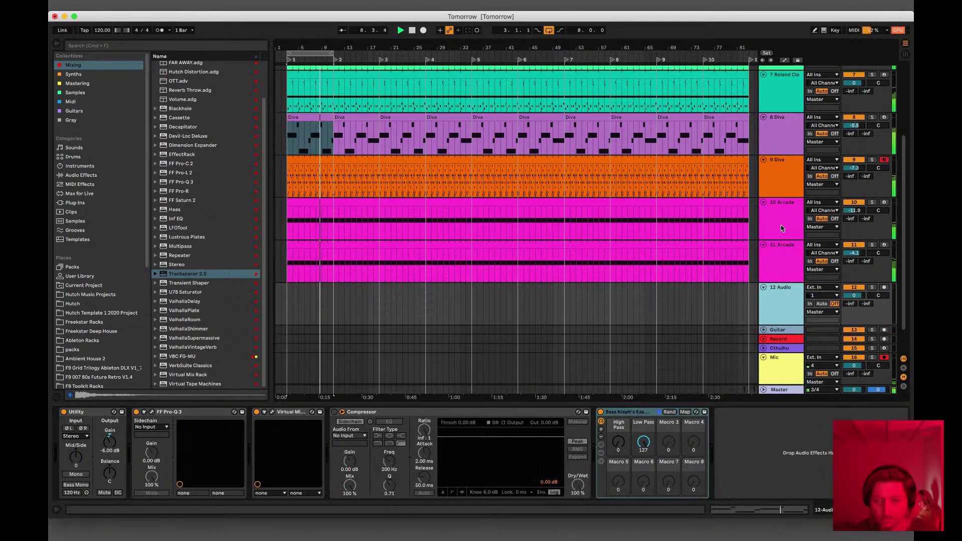
click(774, 246)
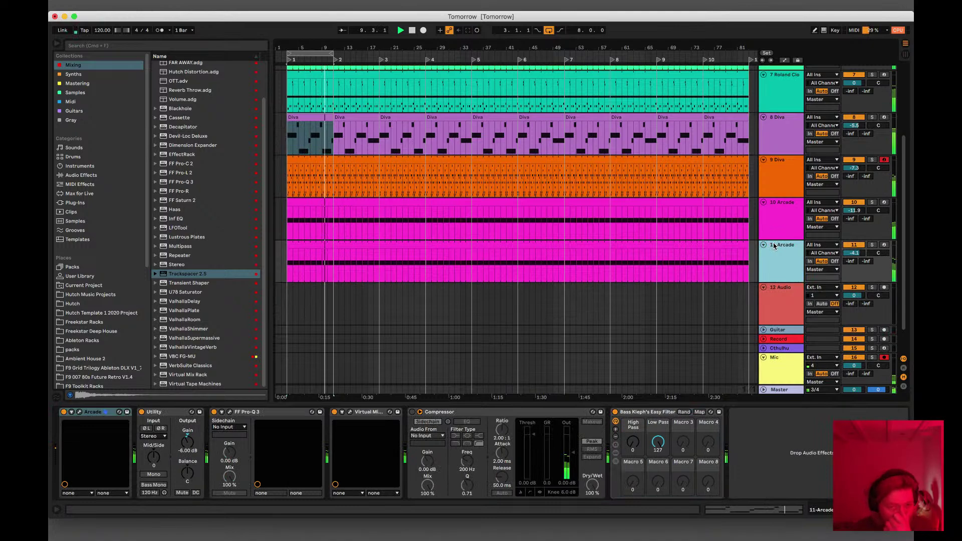
key(super+shift+t)
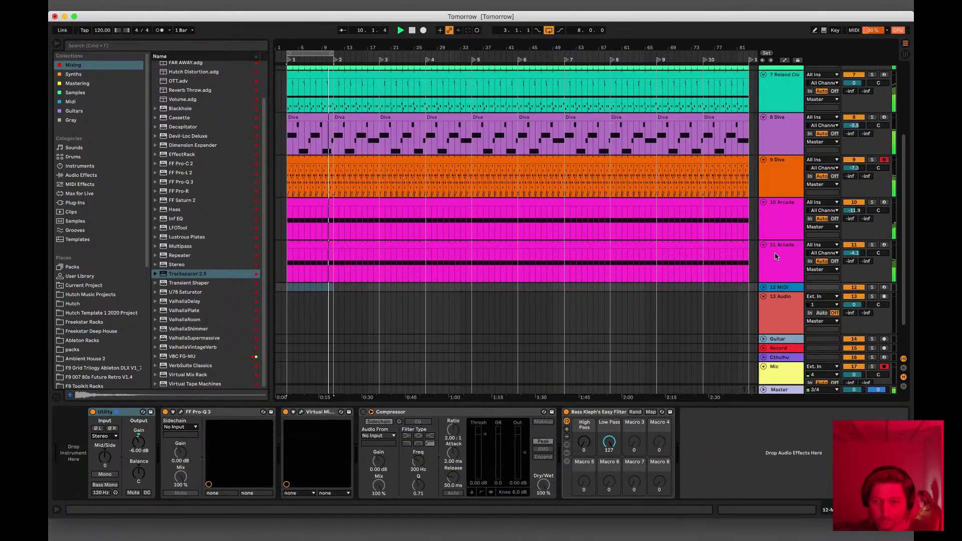
click(762, 287)
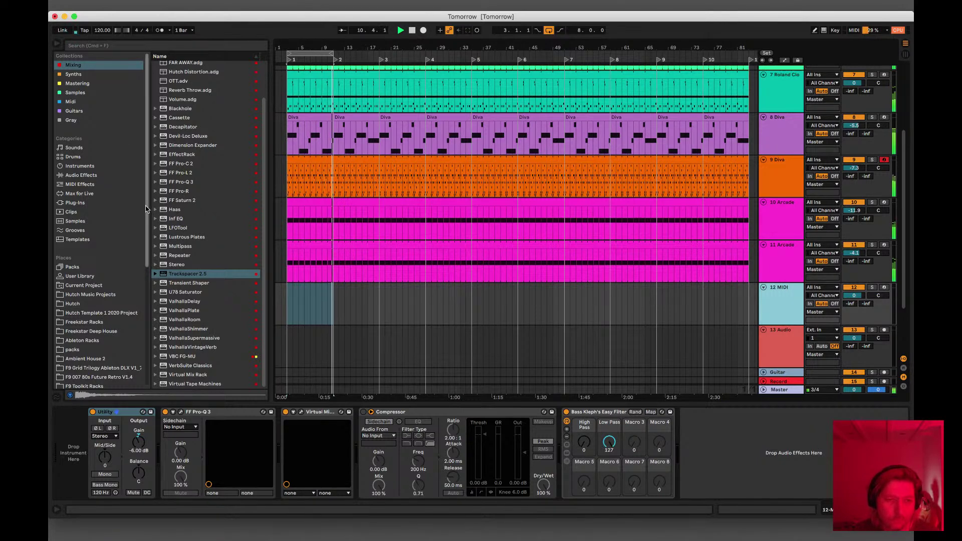
Step: Load the Diva synth onto the new track 12 and move its window clear of the device chain
click(84, 74)
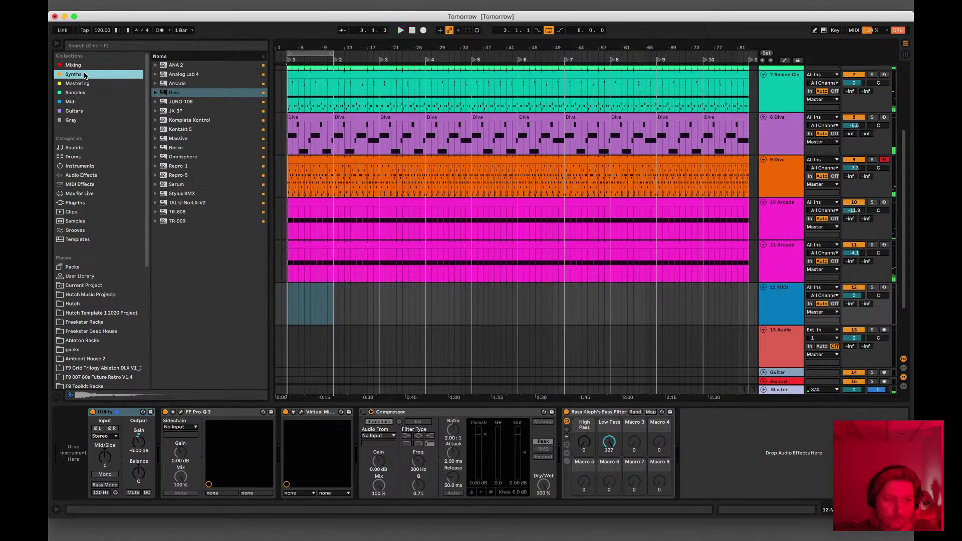
click(163, 92)
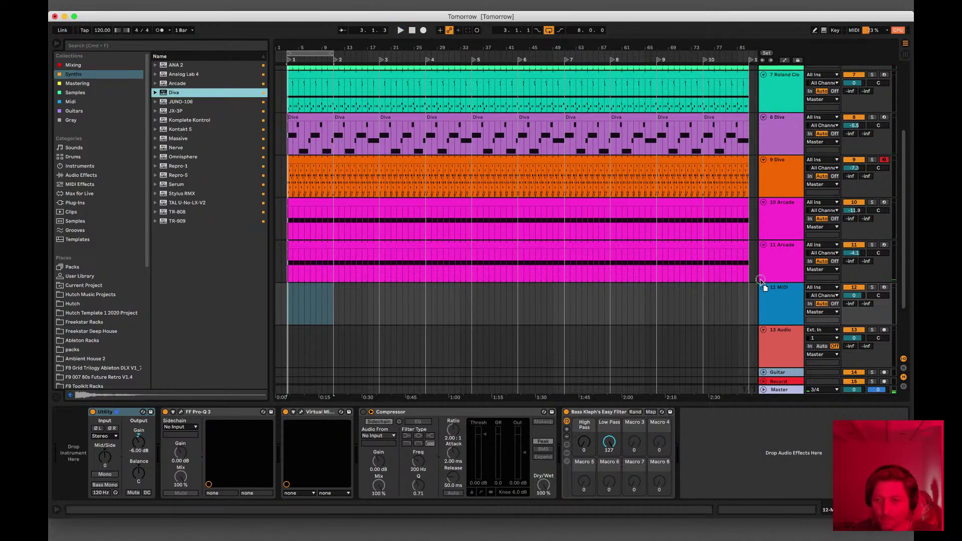
key(Return)
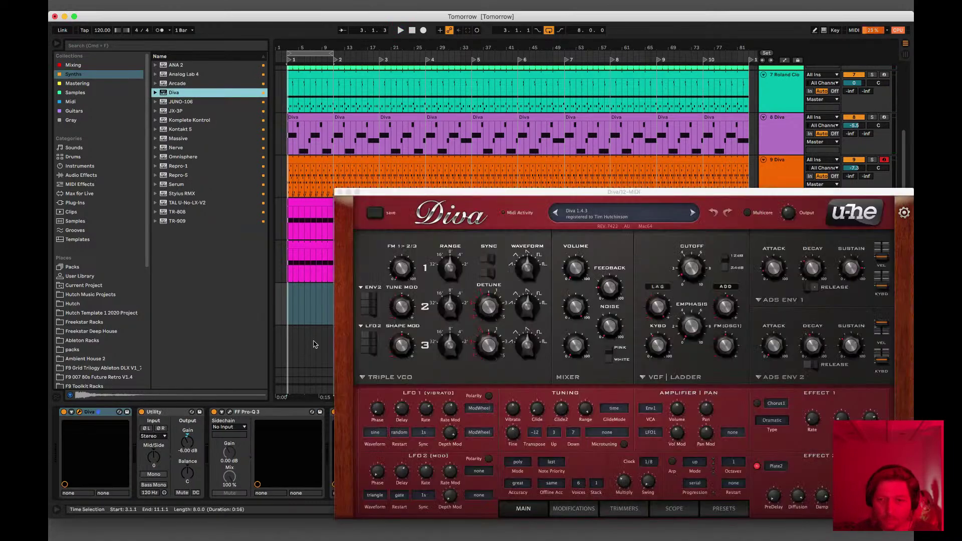
drag(546, 193, 372, 47)
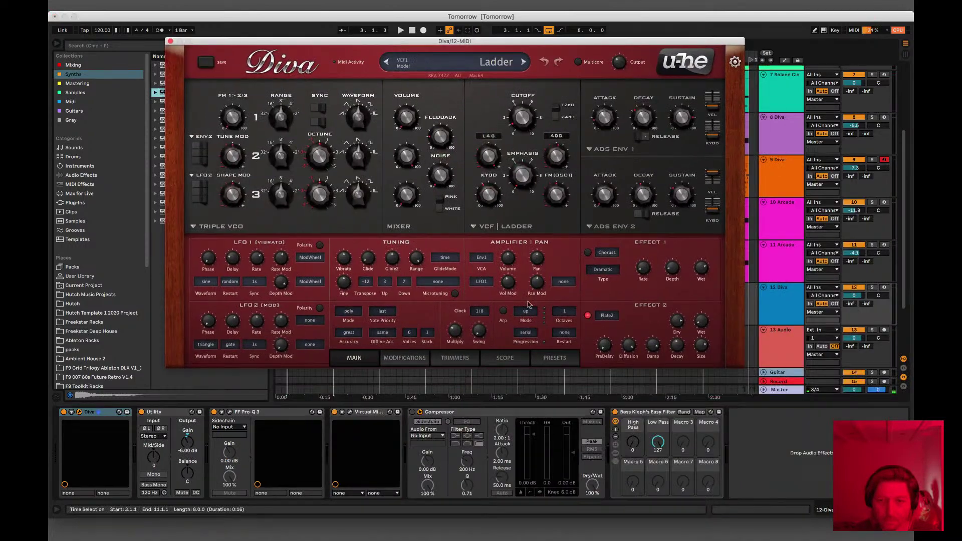
Step: Load the MK Overdrive preset from Diva's 2 LEAD folder
click(550, 358)
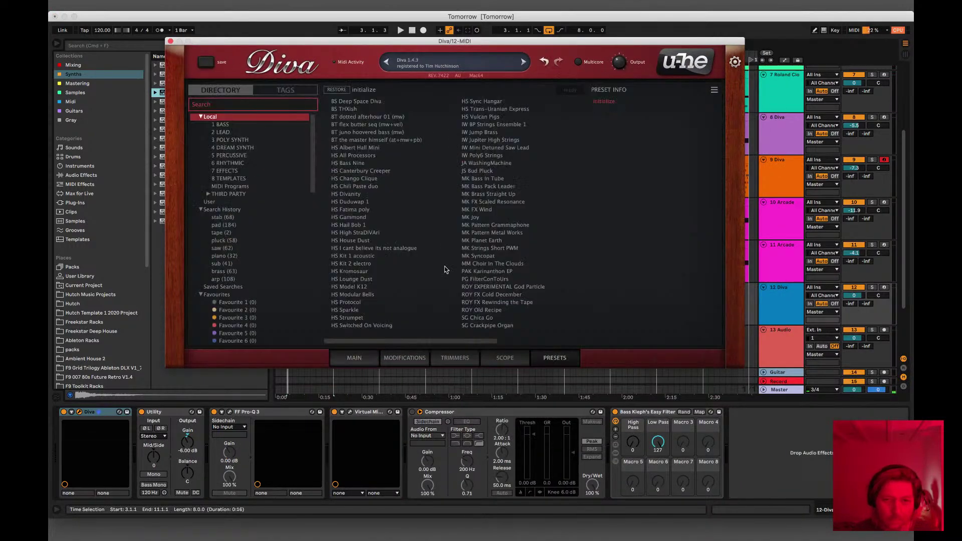
click(230, 133)
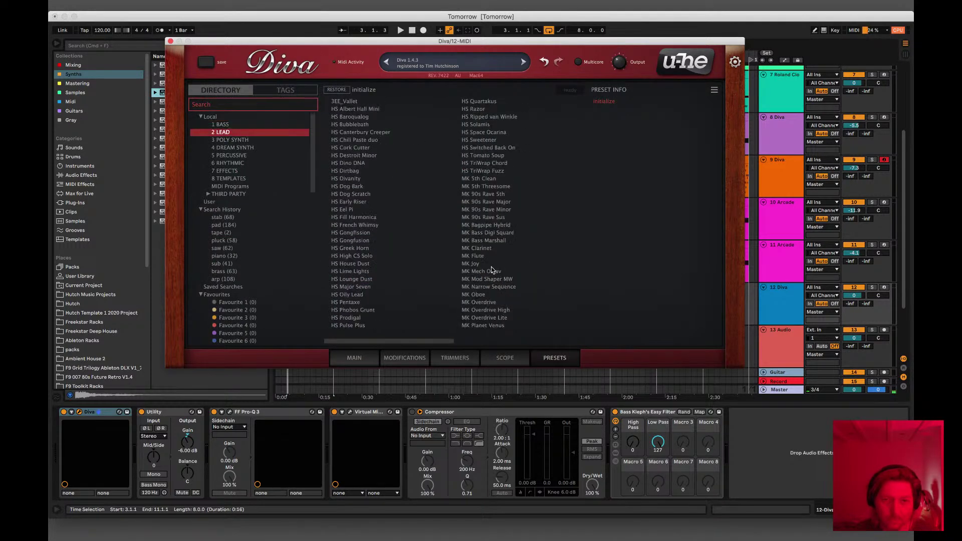
click(484, 303)
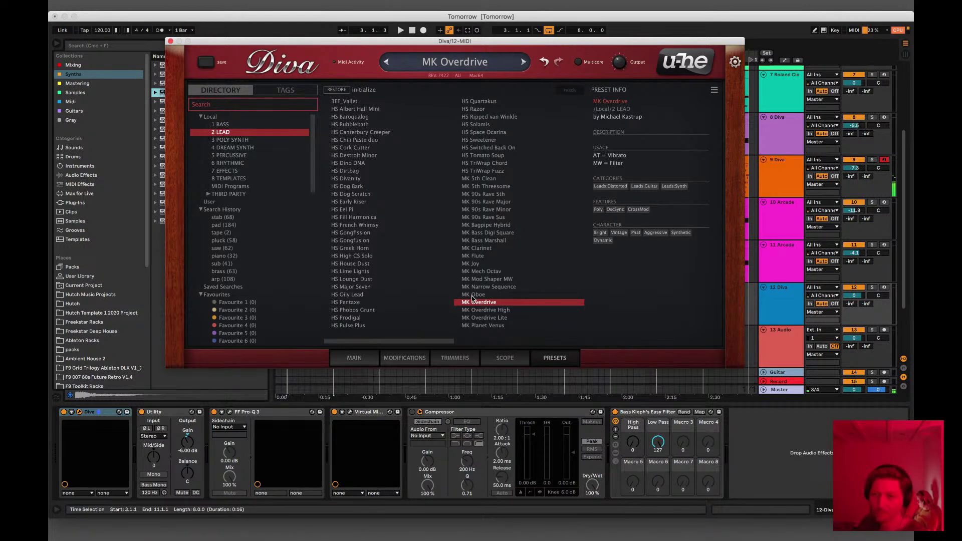
Step: Arm track 12 Diva instead of track 9 Diva, and audition the lead sound over the loop before closing the synth window
click(884, 289)
click(884, 289)
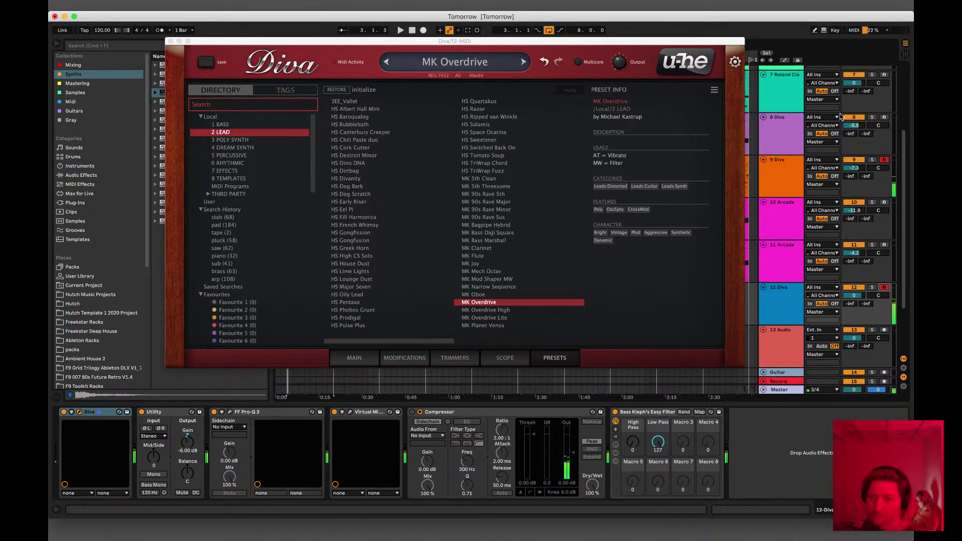
scroll(797, 155, up, 2)
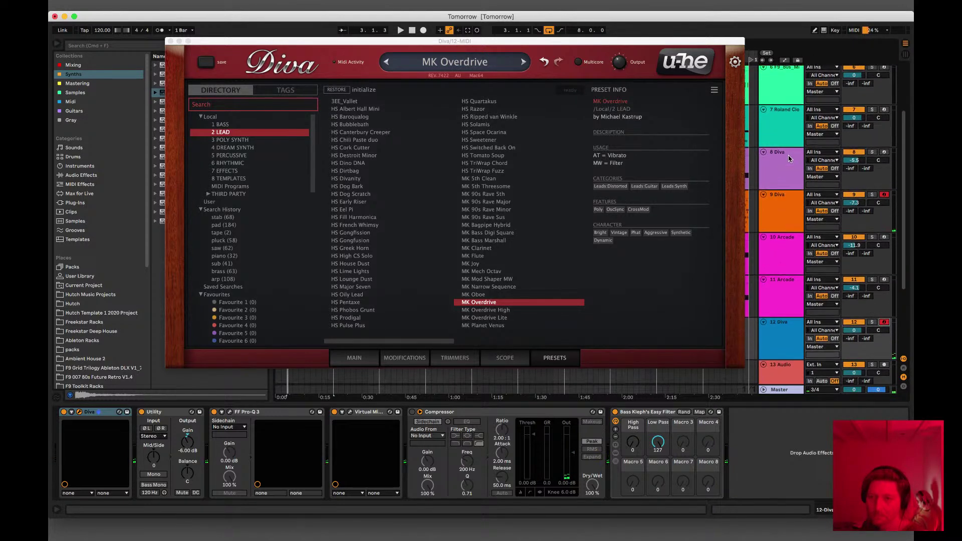
click(884, 194)
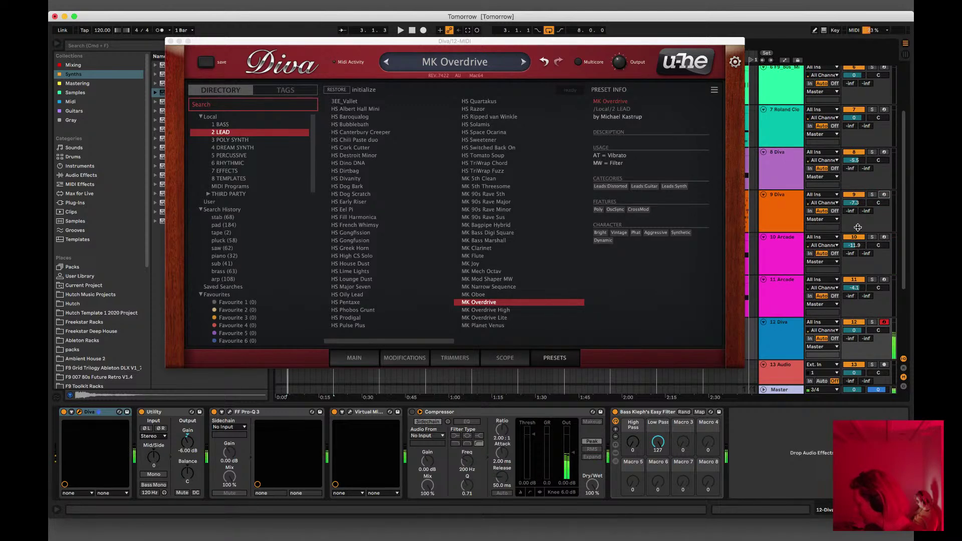
key(space)
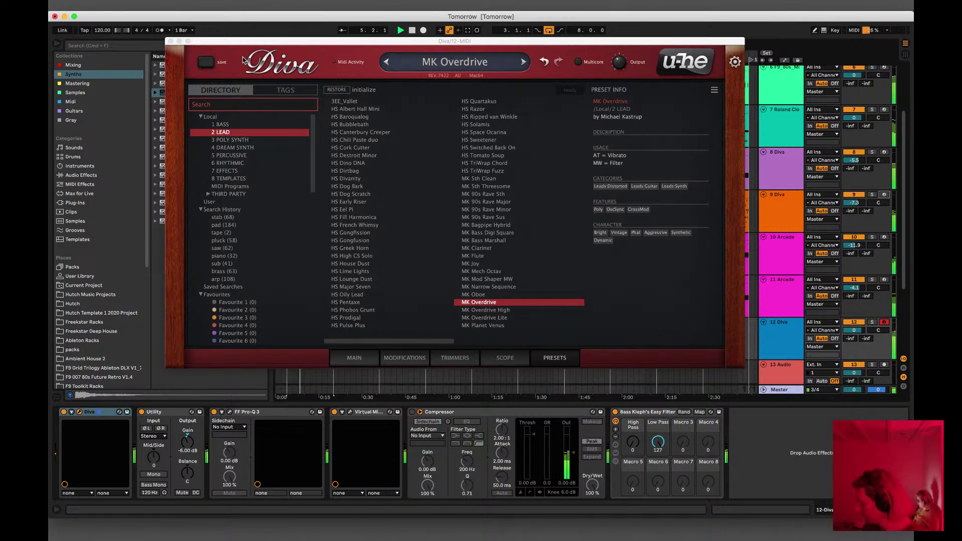
click(171, 42)
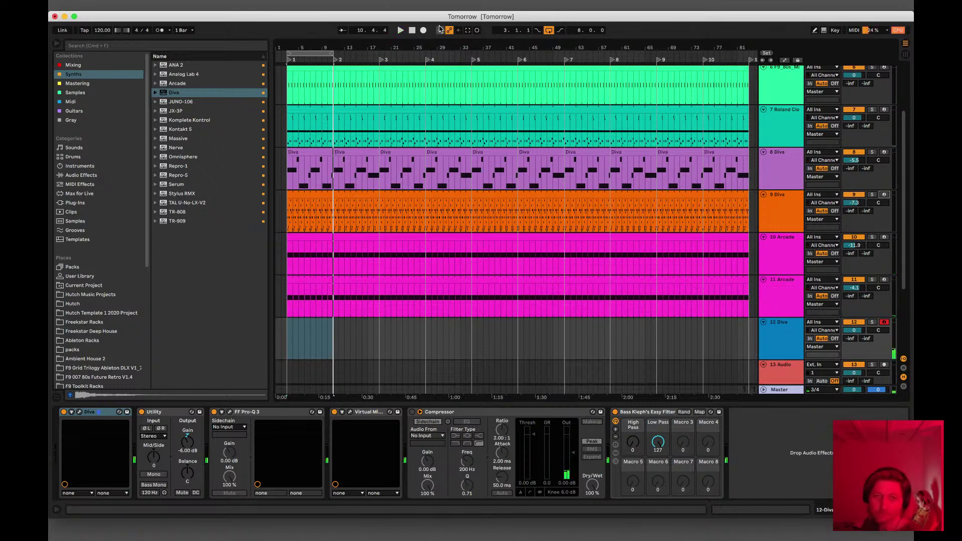
Step: Record a trial lead take on track 12 Diva over bars 3 to 11, and delete it
click(423, 30)
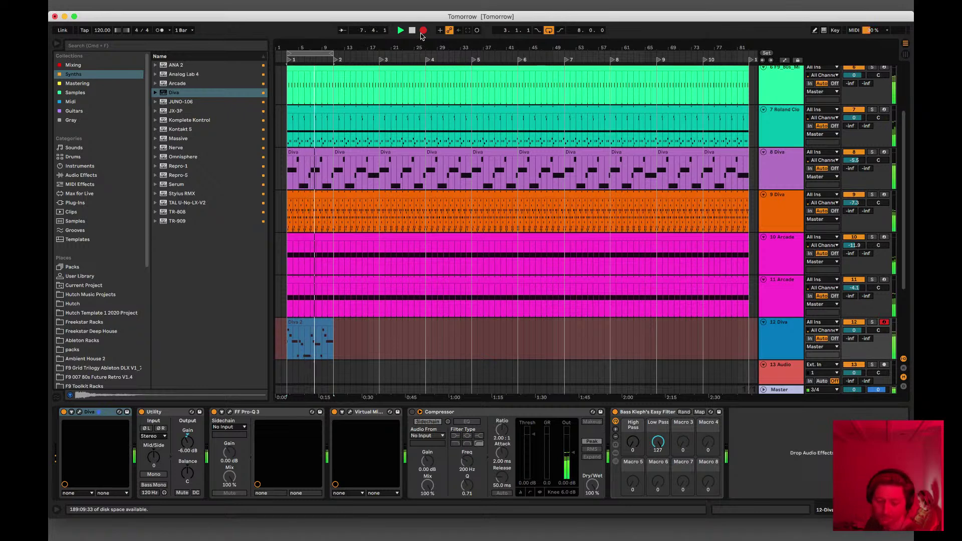
click(422, 31)
key(Delete)
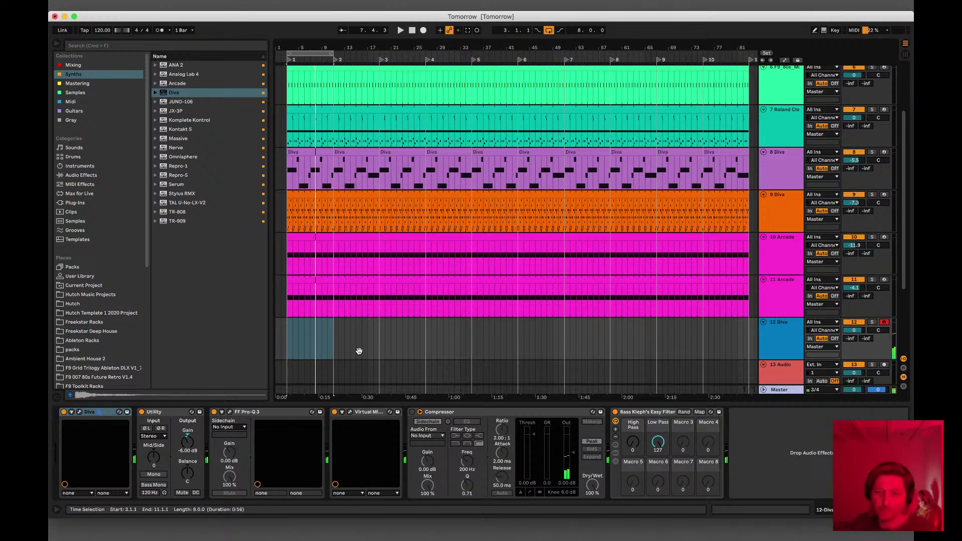
Step: Create an empty four-bar MIDI clip at bar 3 on track 12 Diva and extend it to bar 11
click(291, 348)
click(290, 348)
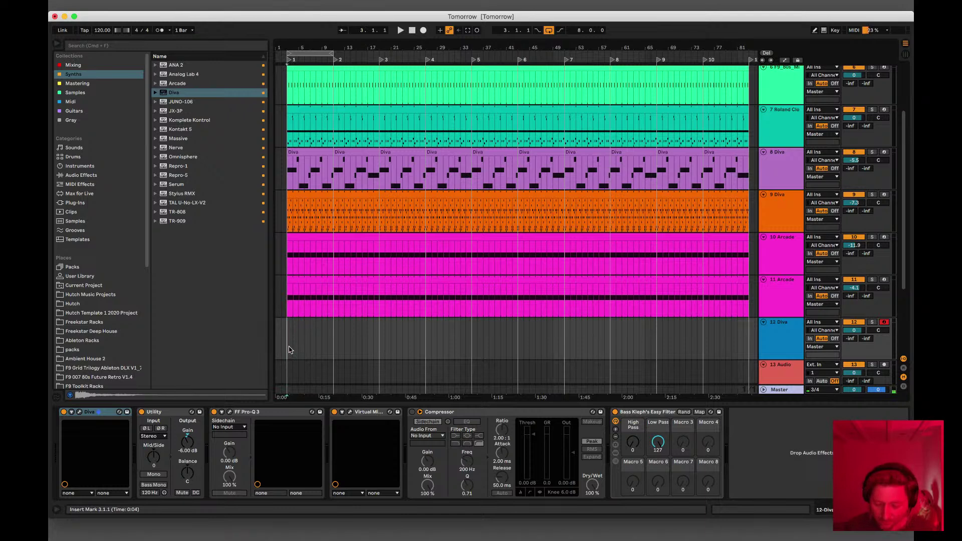
mouse_move(289, 350)
mouse_down()
mouse_move(334, 341)
mouse_move(306, 345)
mouse_up()
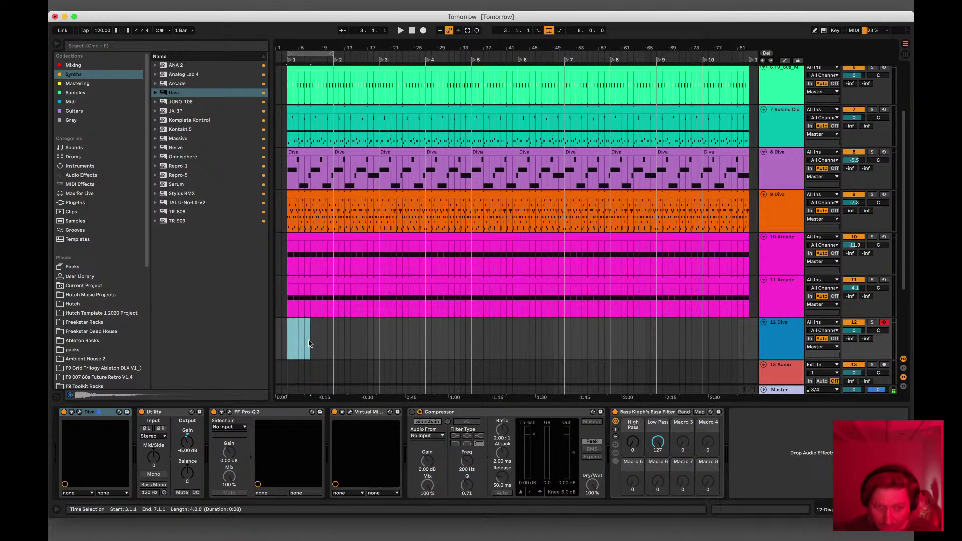
double_click(308, 343)
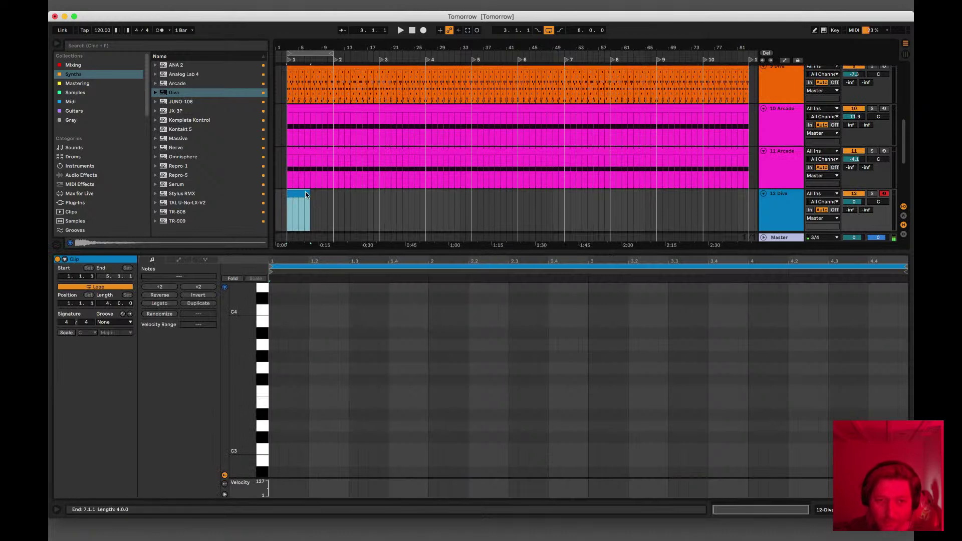
drag(308, 192, 339, 189)
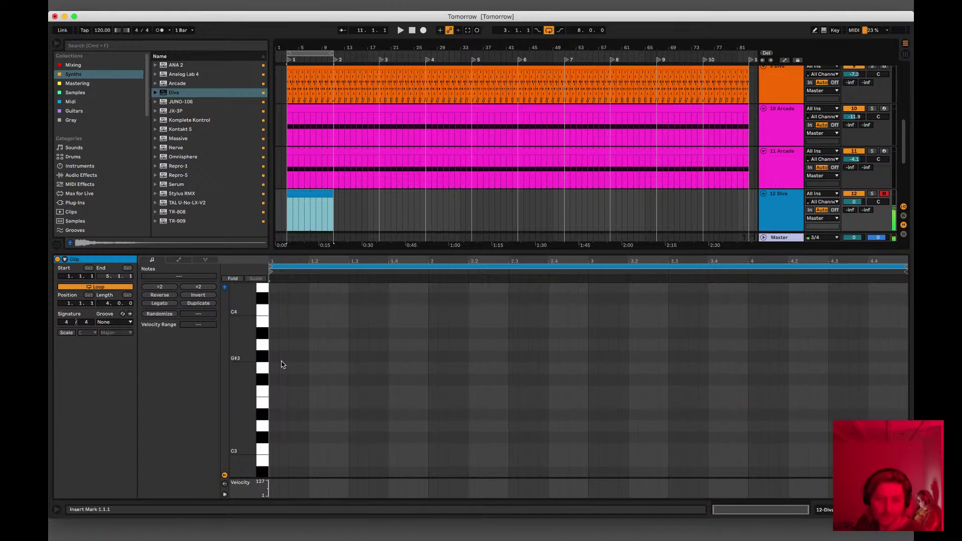
scroll(301, 423, up, 10)
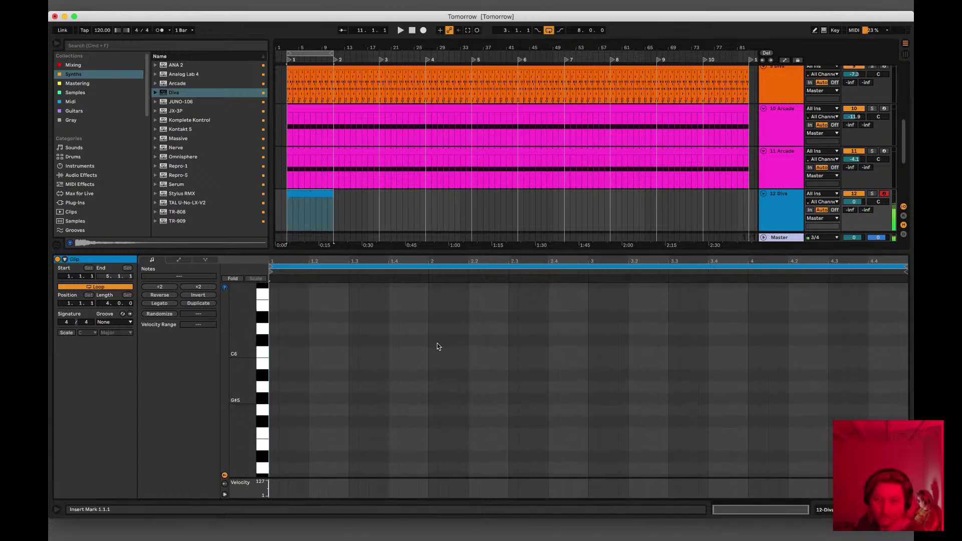
scroll(409, 342, down, 15)
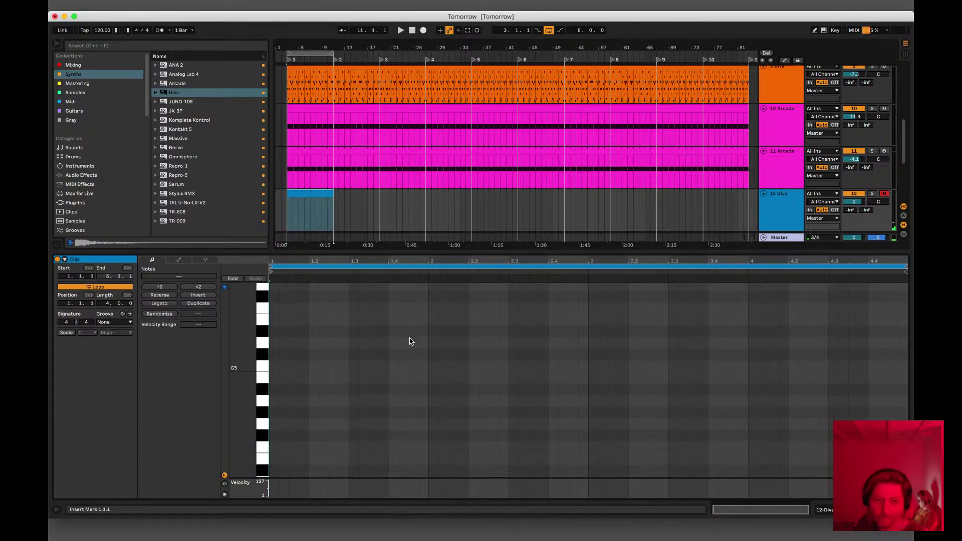
scroll(410, 338, up, 5)
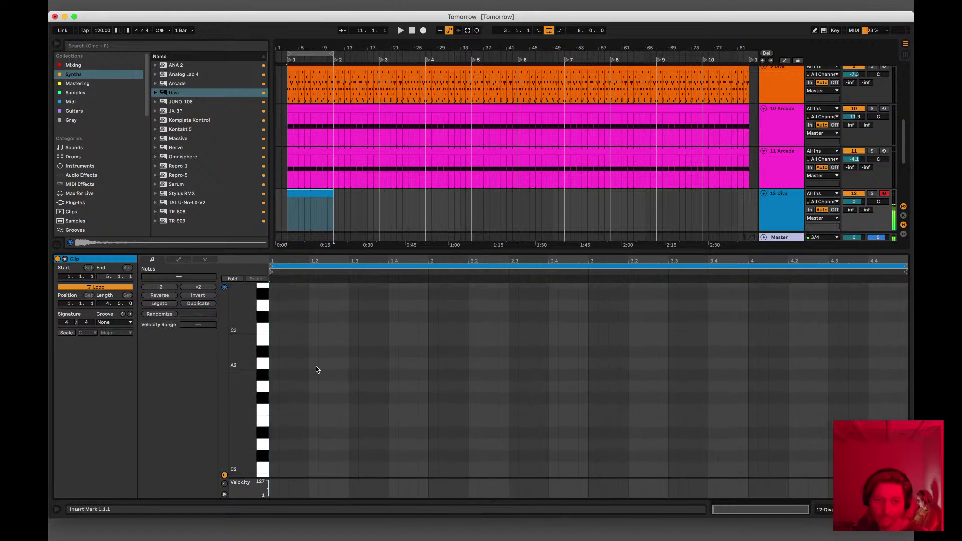
Step: Draw an A2 note from the clip start to 1.2.3 on track 12 Diva, followed directly by a G2 note
double_click(274, 364)
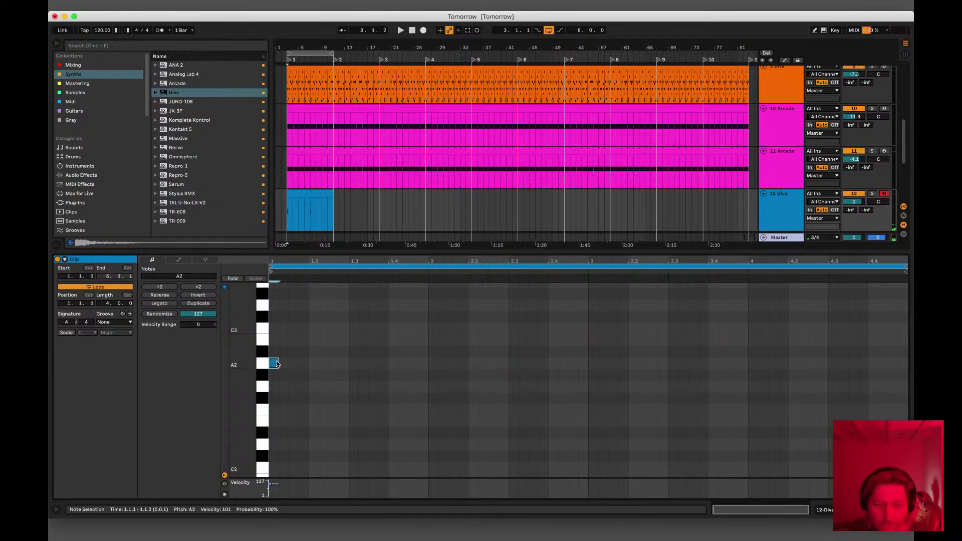
drag(276, 362, 332, 351)
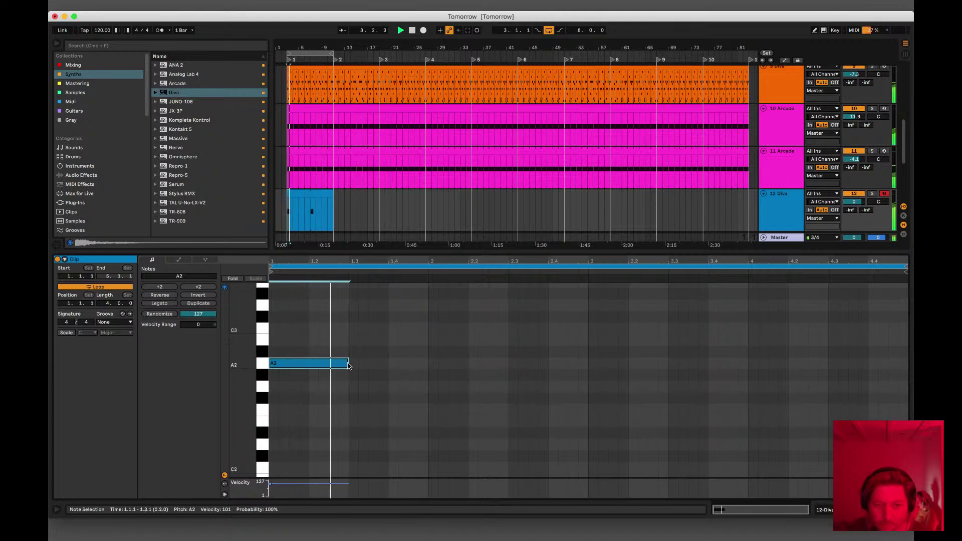
key(space)
drag(346, 362, 373, 386)
key(space)
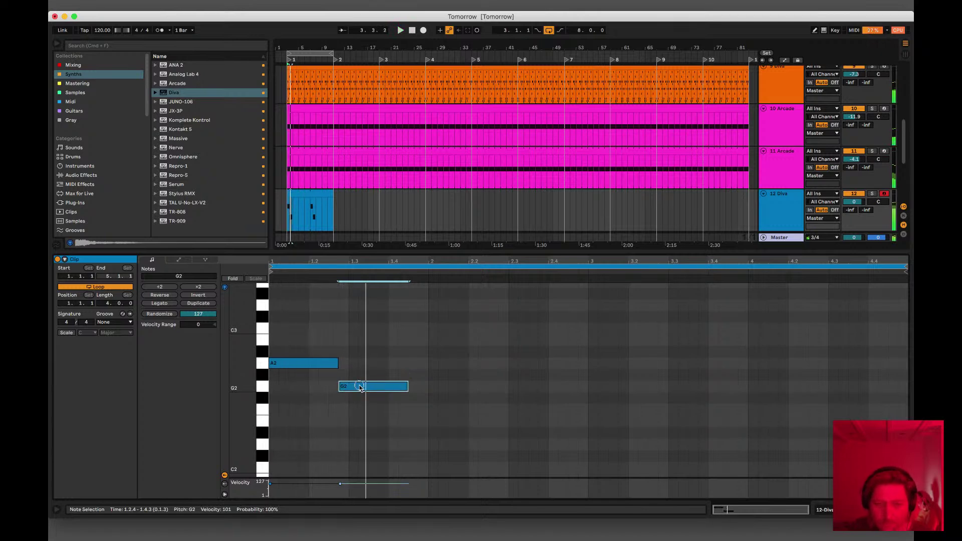
drag(360, 388, 327, 364)
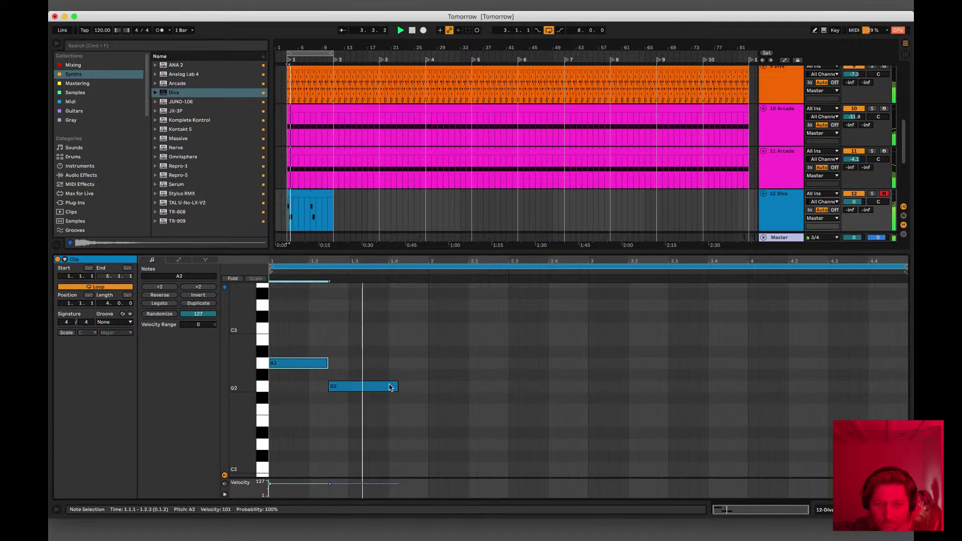
Step: Add an F#2 note from 1.4.1 to 2.4.1 and trim the G2 note to end where it starts
drag(375, 387, 436, 398)
key(space)
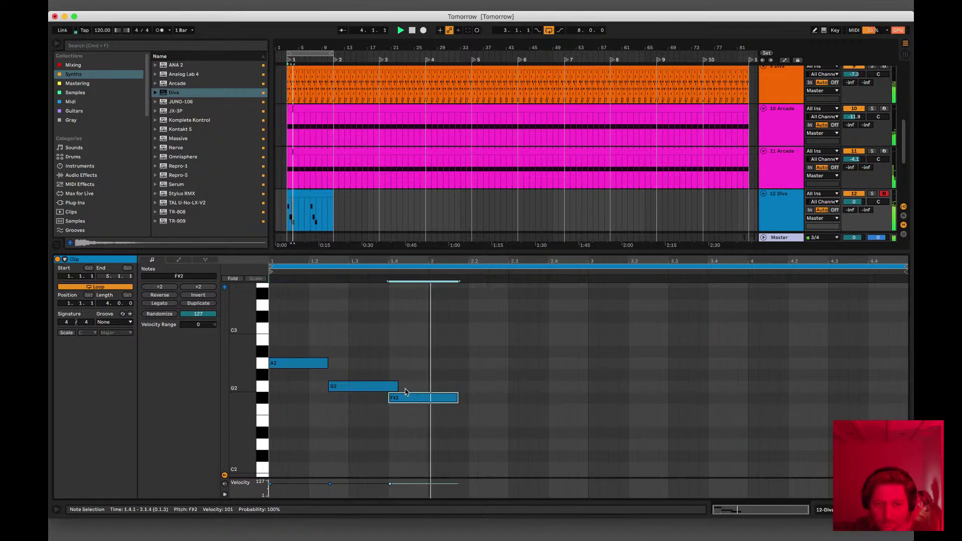
drag(397, 386, 388, 386)
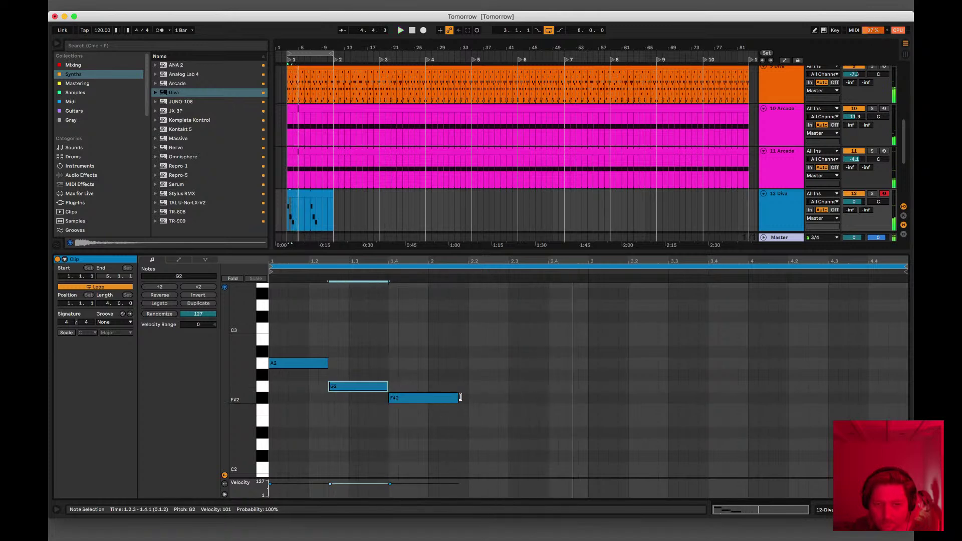
drag(456, 397, 548, 396)
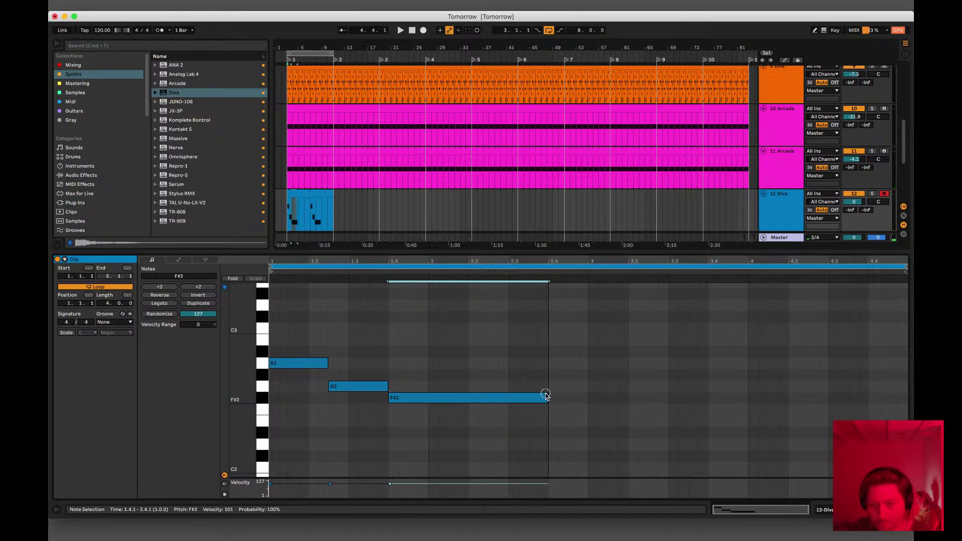
Step: Add a D2 note from 2.4.1 to 3.1.1 and set track 12 Diva's volume to -6.1 dB during playback
double_click(553, 444)
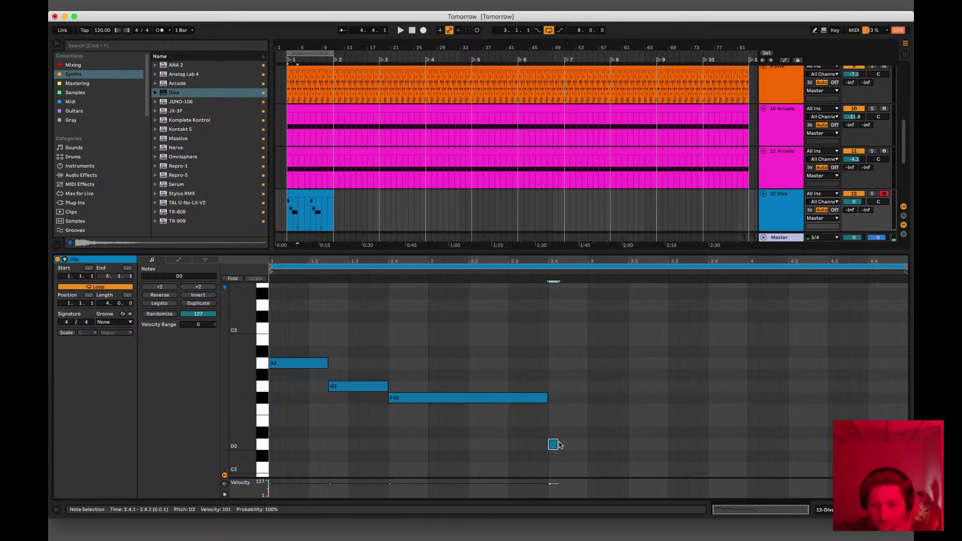
drag(578, 440, 589, 441)
key(space)
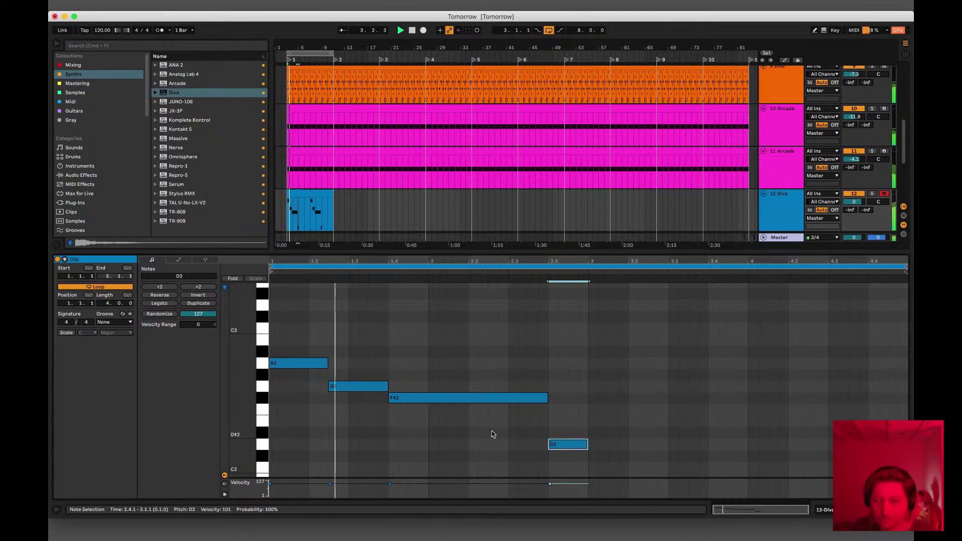
drag(857, 201, 858, 203)
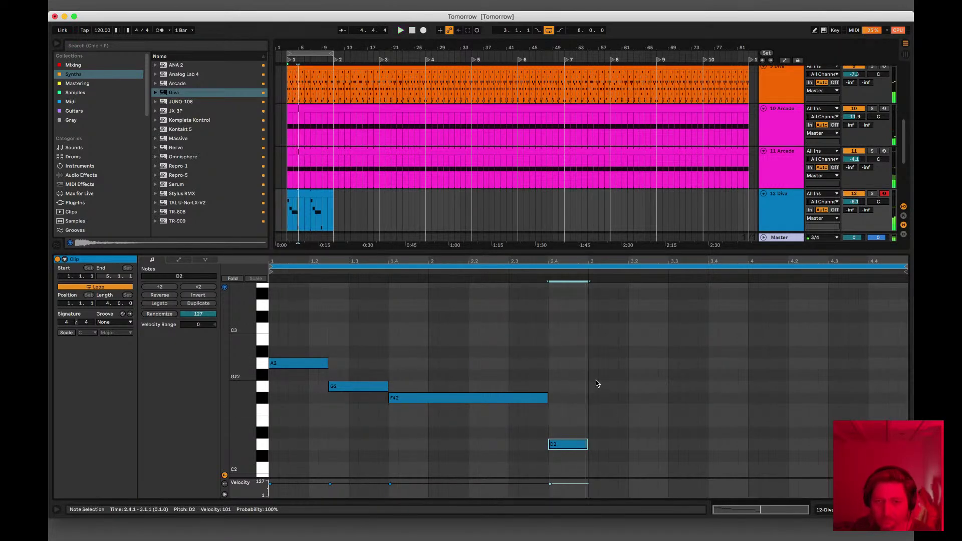
Step: Copy the G2, F#2 and D2 notes so the repeated phrase starts at 3.1.1, and audition it
drag(356, 371, 661, 476)
drag(349, 386, 609, 389)
scroll(698, 425, down, 1)
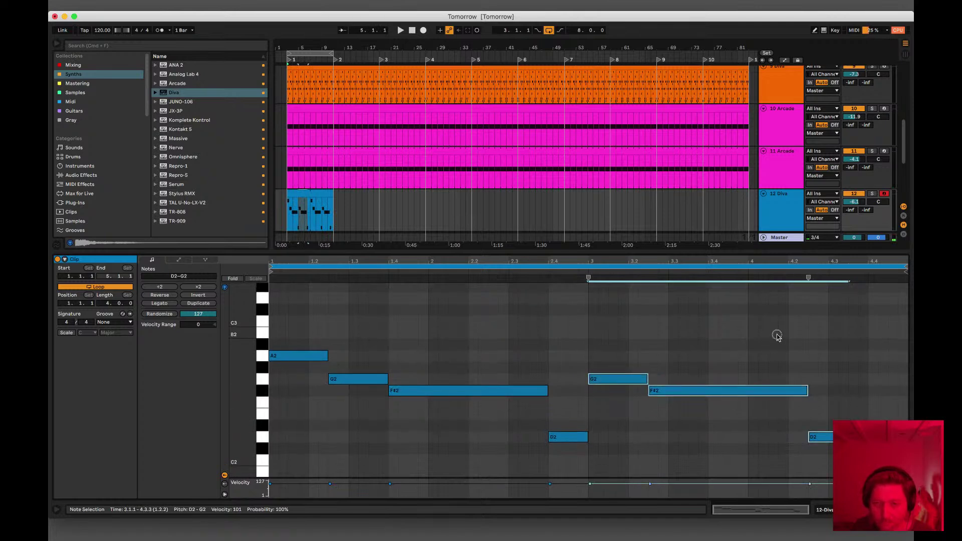
click(678, 434)
key(space)
click(758, 427)
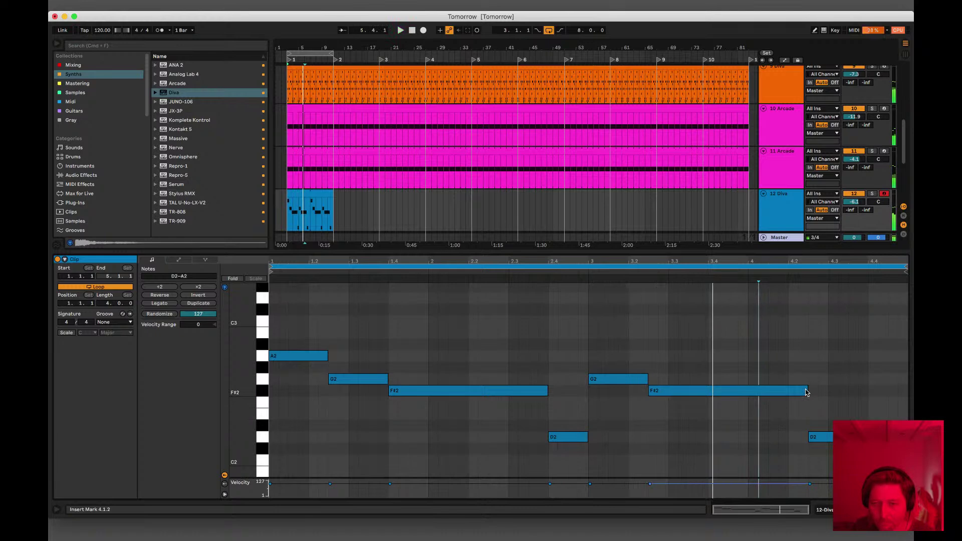
Step: Shorten the copied F#2 note to end at 3.4.1, and make the copied D2 note run from 3.4.1 to the clip's end
drag(807, 391, 708, 391)
key(space)
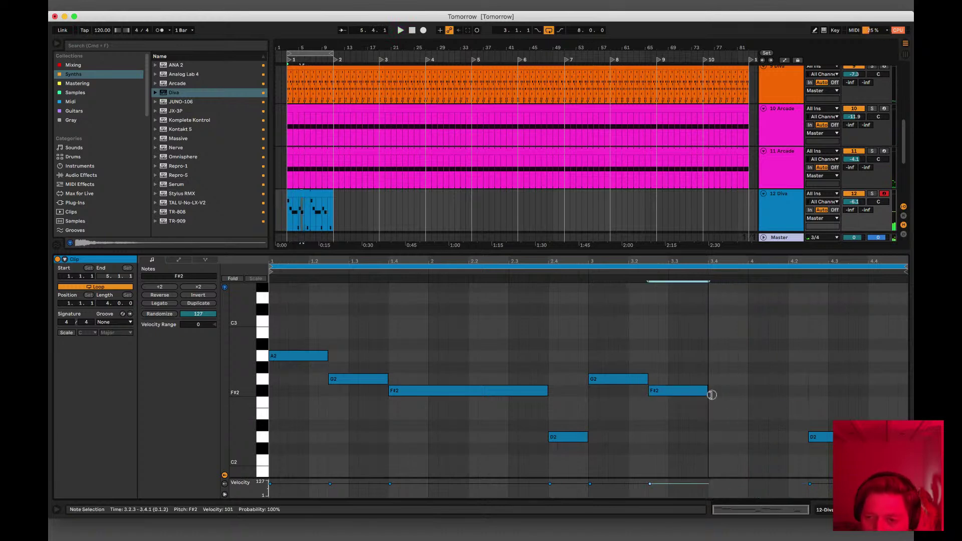
drag(827, 429, 907, 440)
key(space)
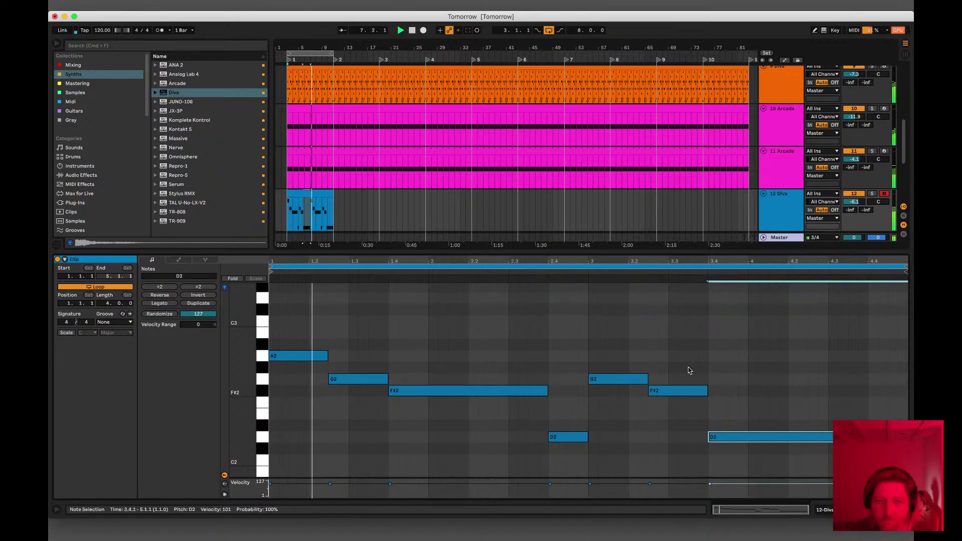
Step: Extend the arrangement loop to 16 bars and duplicate the 12 Diva lead clip to bar 11
click(295, 192)
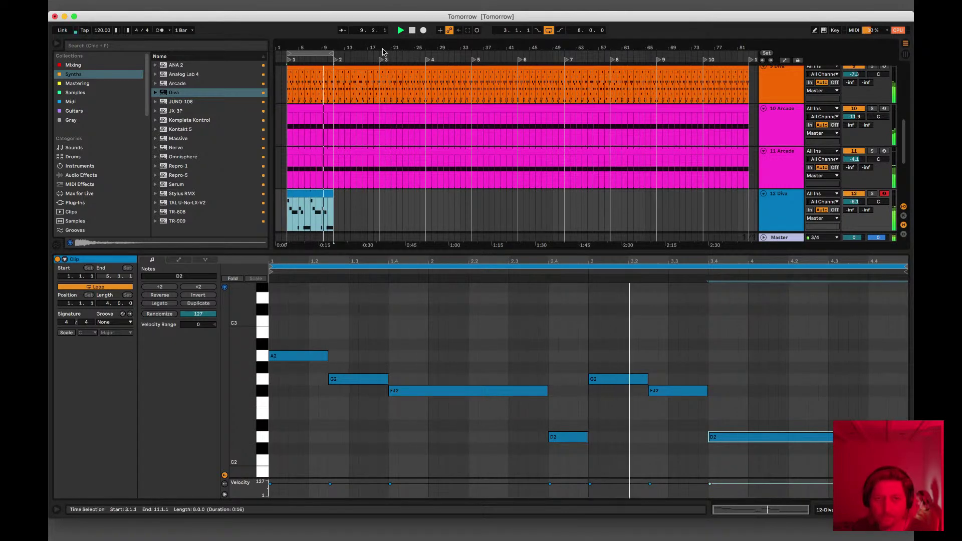
drag(333, 52, 380, 47)
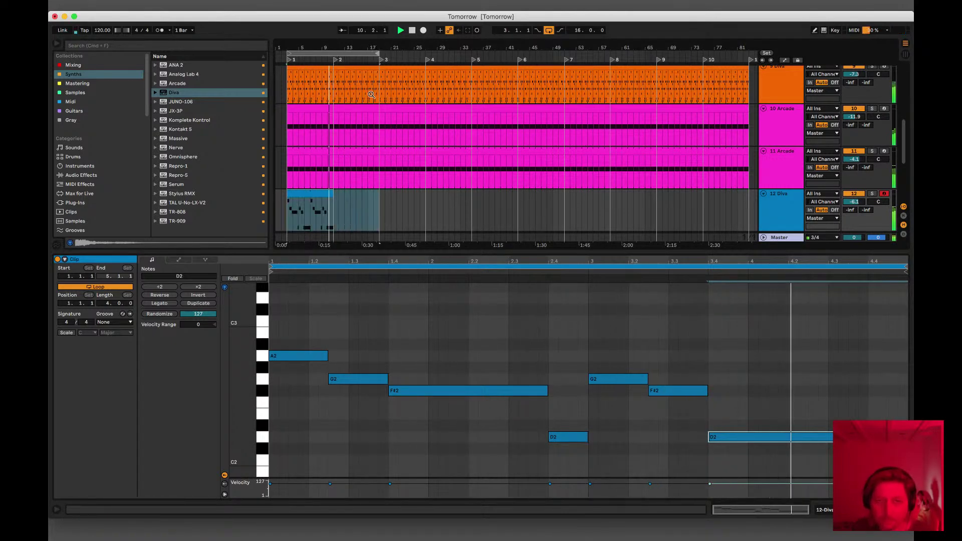
click(305, 195)
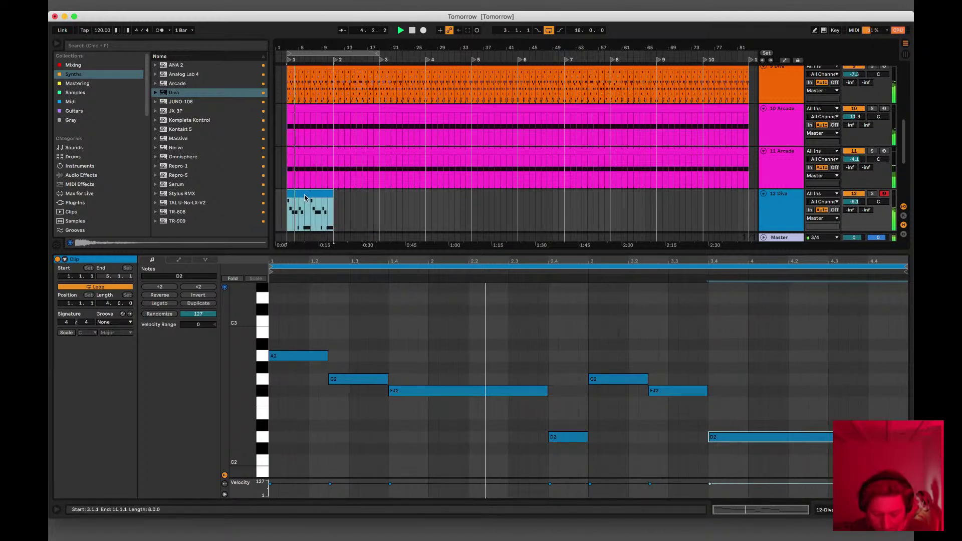
key(super+d)
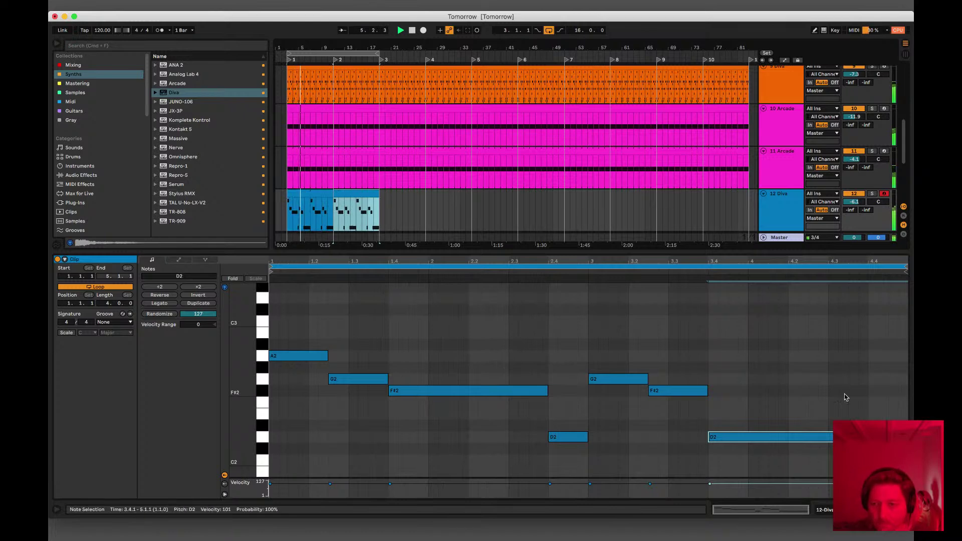
Step: Hide the note editor and lower track 12 Diva's volume to -7.3 dB
click(904, 509)
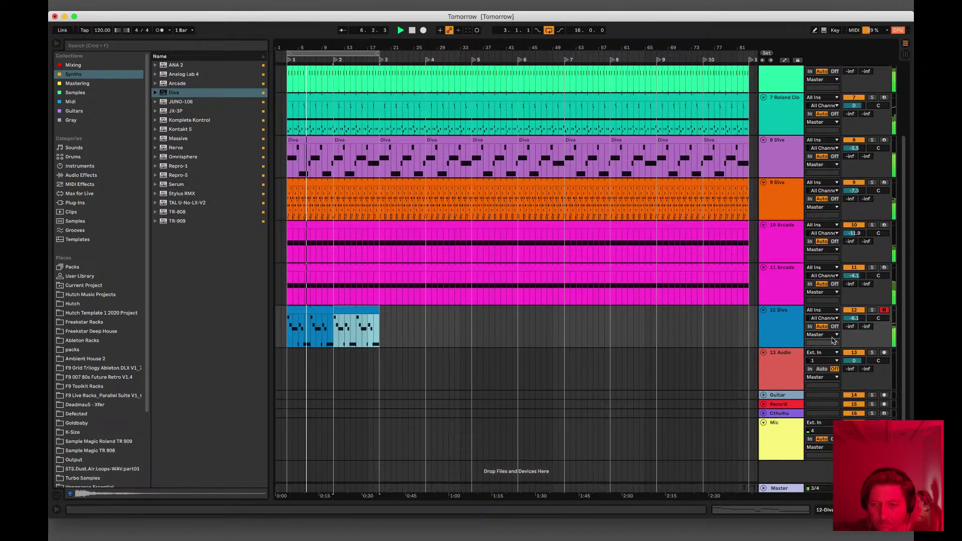
drag(855, 318, 854, 325)
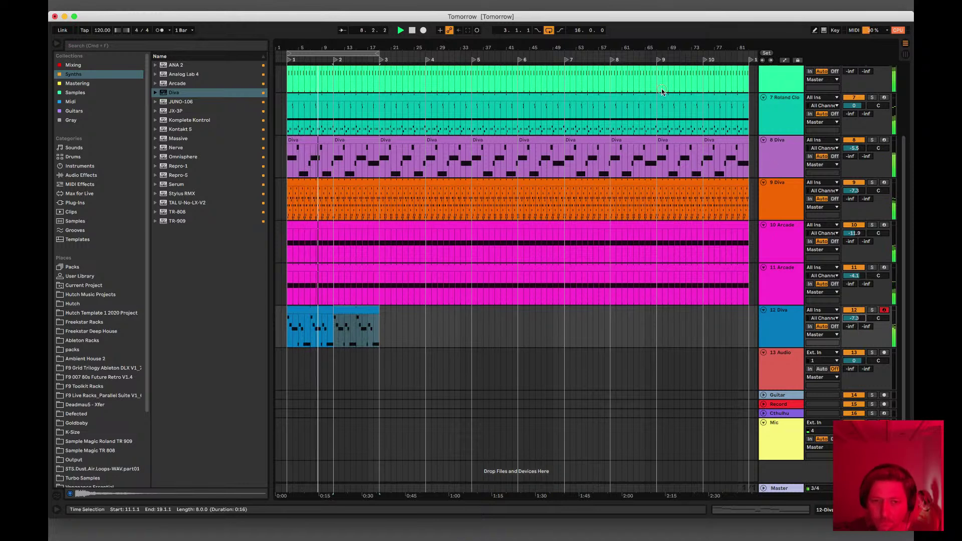
click(478, 329)
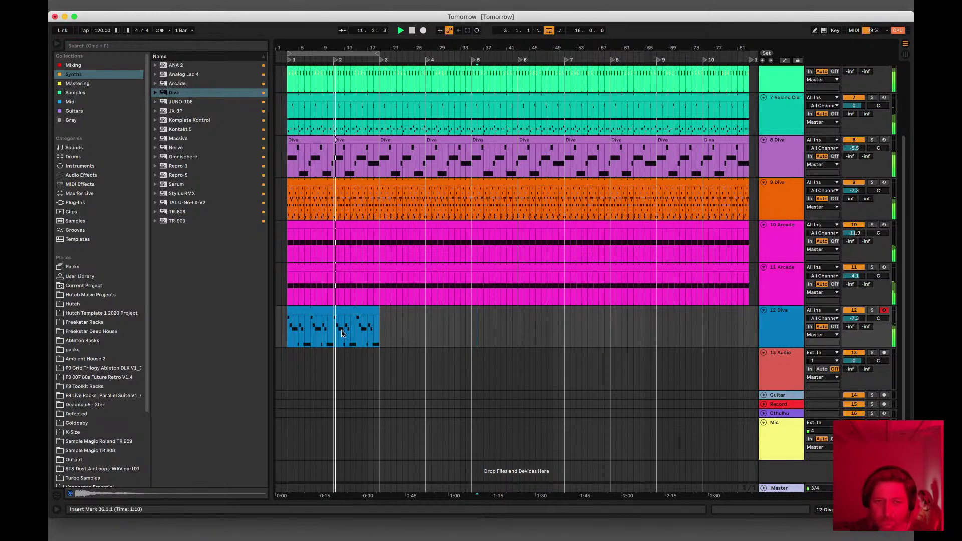
Step: Review the notes of the second lead clip on track 12 Diva, and close the note editor
click(356, 312)
double_click(356, 314)
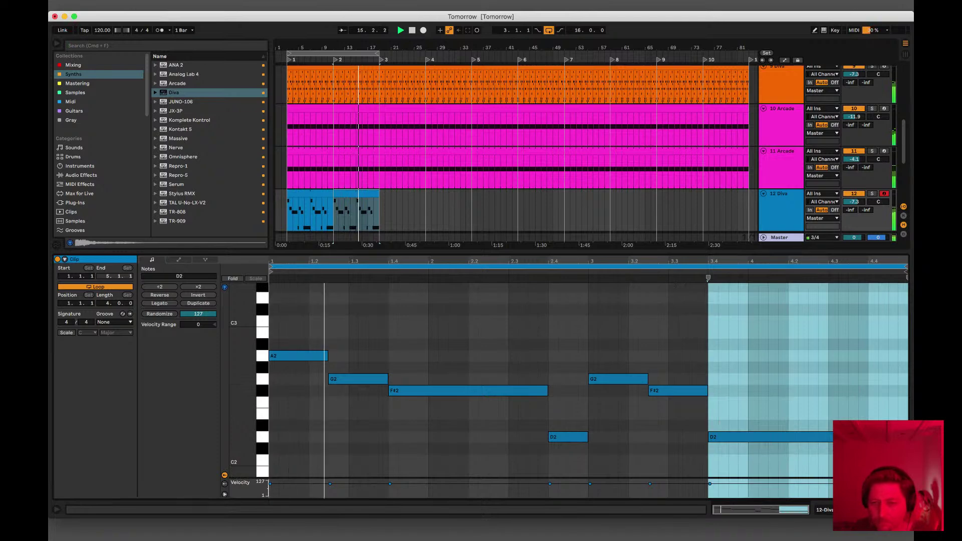
click(905, 510)
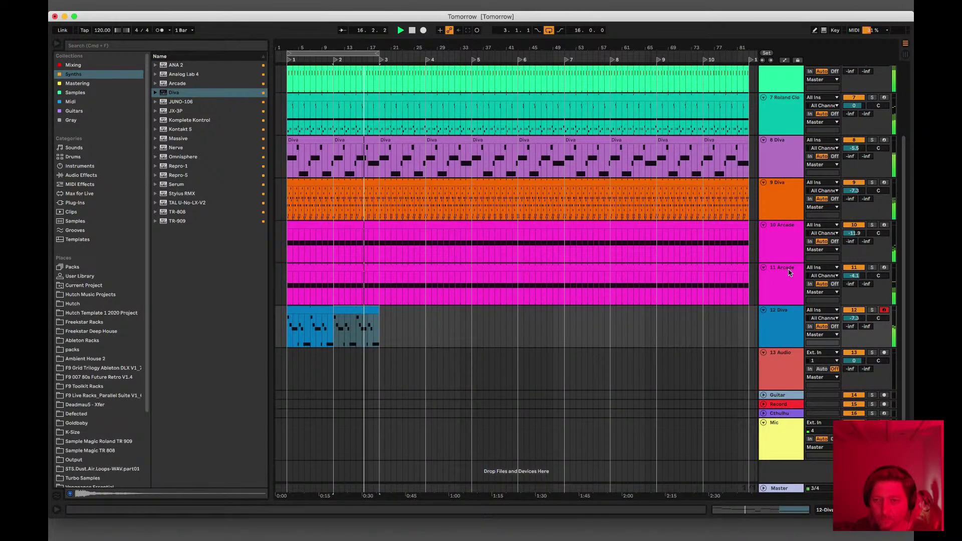
Step: Recolour the 8 Diva clip under Intro B teal green
scroll(450, 251, up, 4)
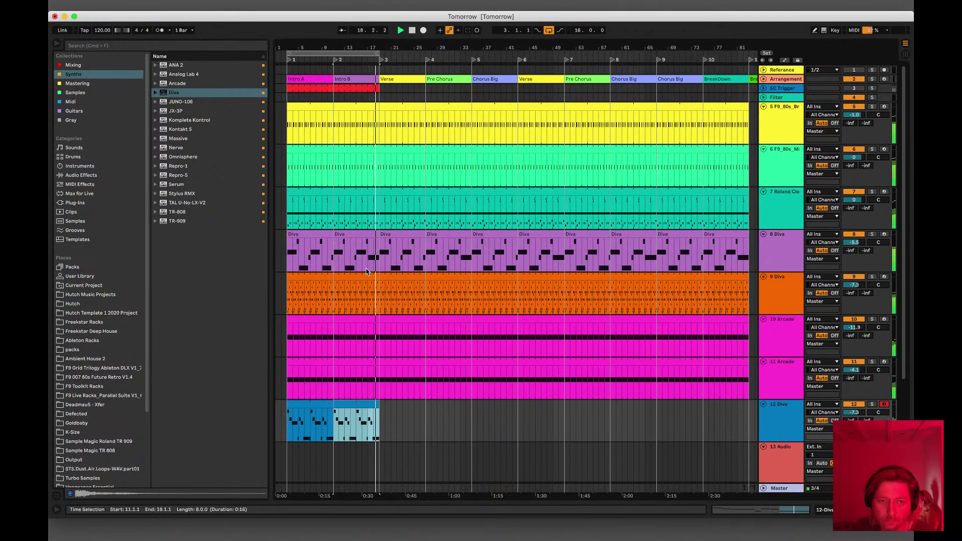
click(364, 235)
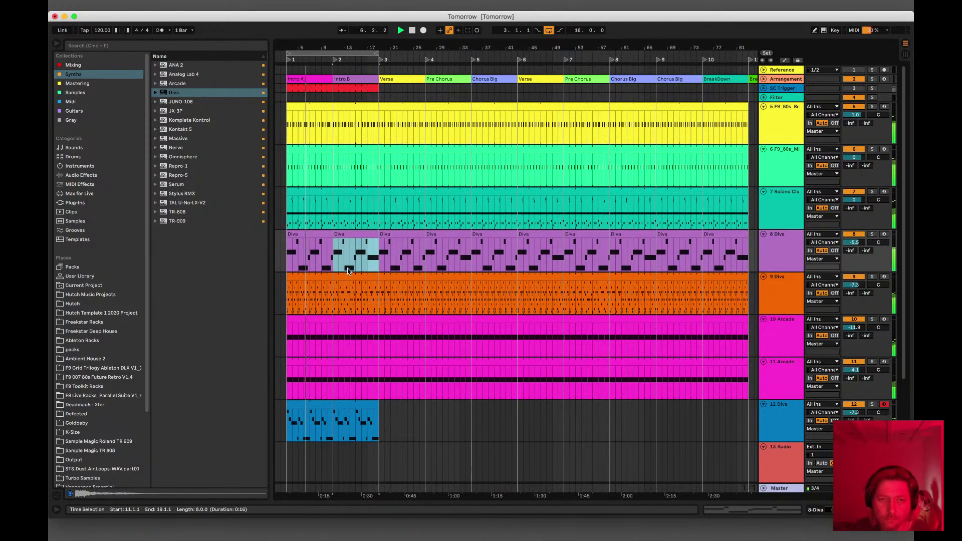
right_click(353, 235)
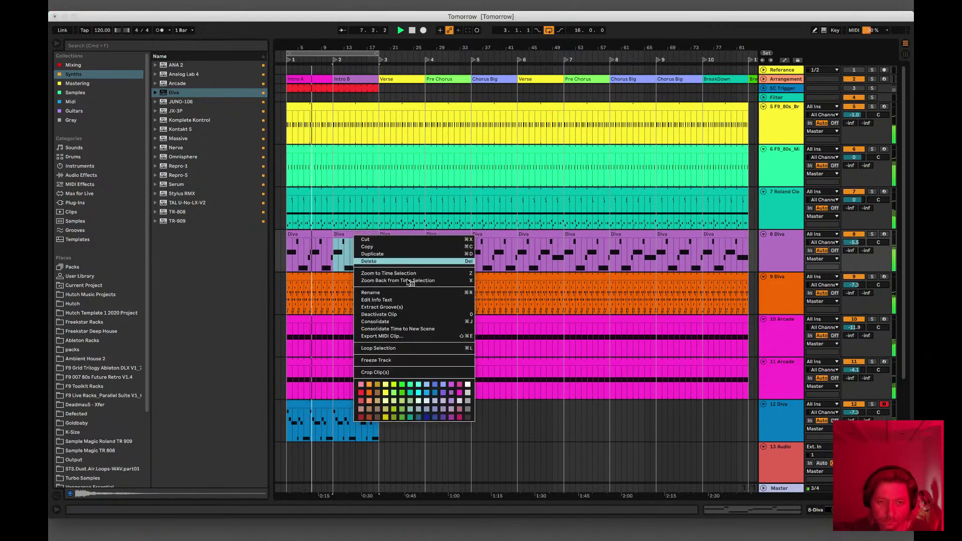
click(409, 393)
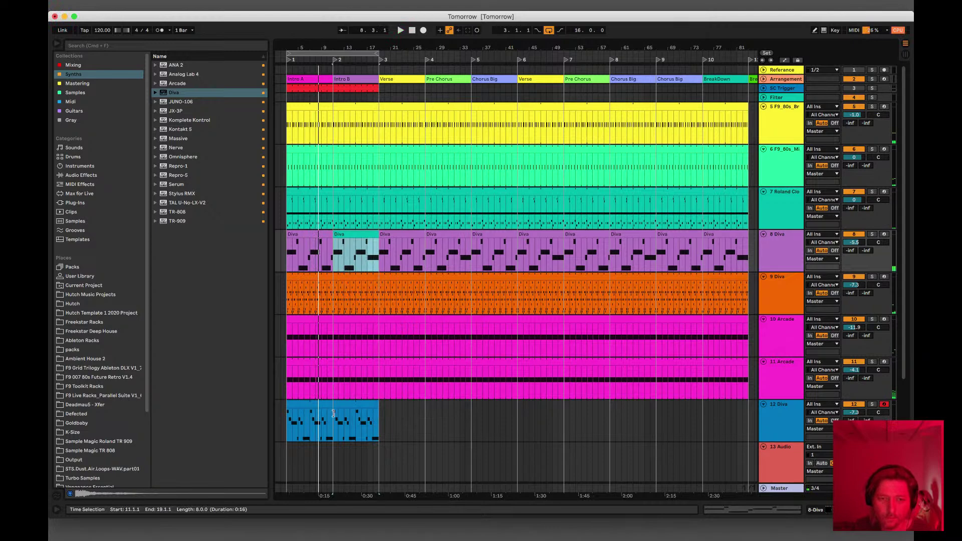
Step: Place one 12 Diva lead clip at bar 27 under the Pre Chorus and delete the leftover lead clip at bar 11
drag(344, 409, 434, 406)
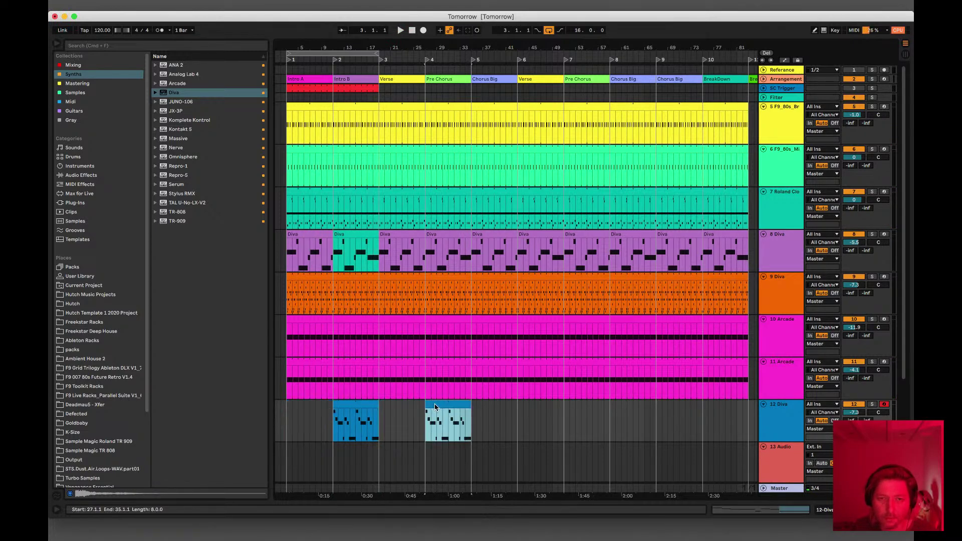
click(349, 406)
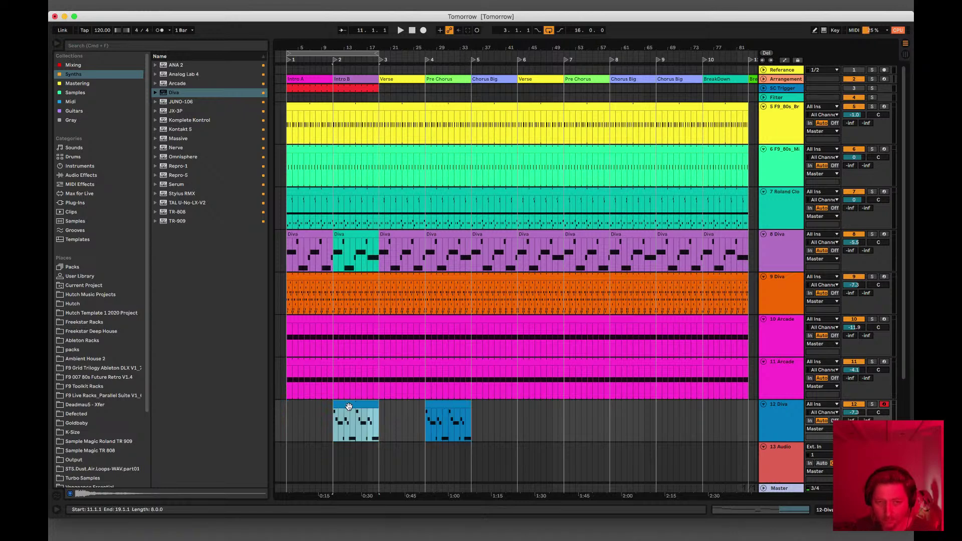
key(Delete)
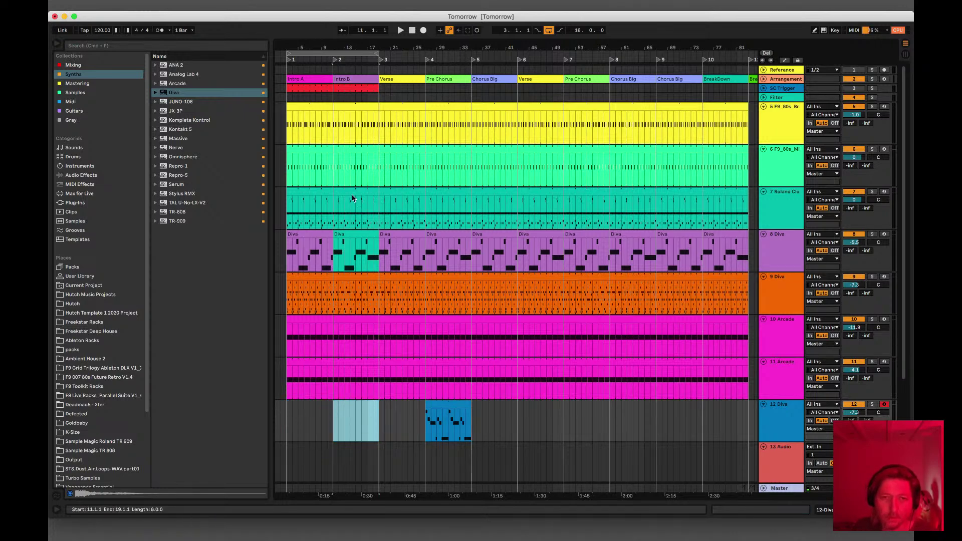
Step: Move the teal 8 Diva clip to bar 27 under the Pre Chorus and fill its gap with a duplicate of the first 8 Diva clip
click(361, 236)
click(456, 241)
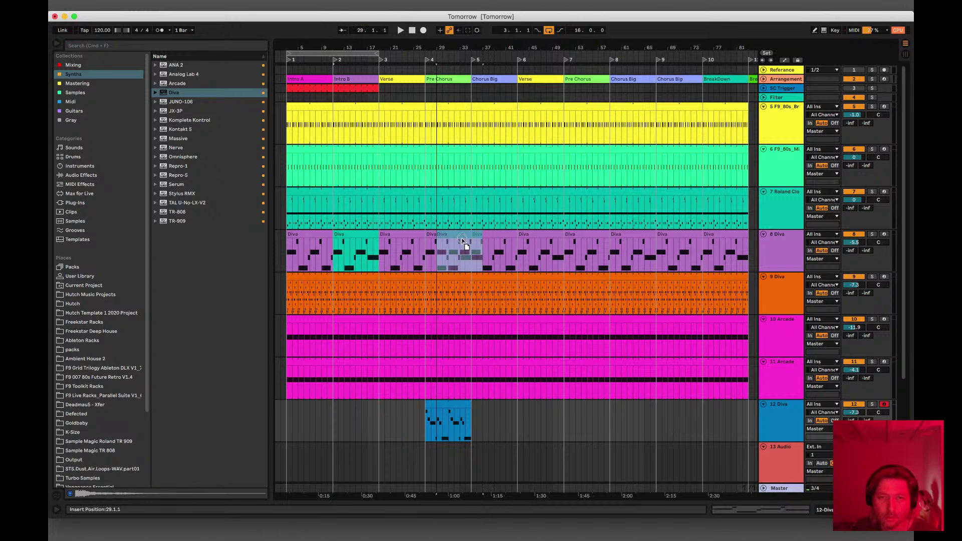
drag(453, 240, 452, 240)
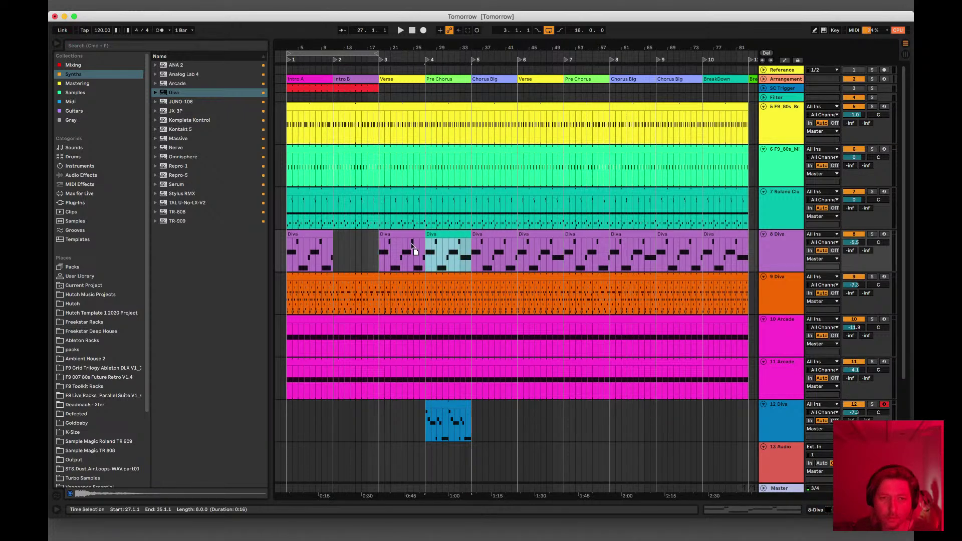
click(318, 241)
key(super+d)
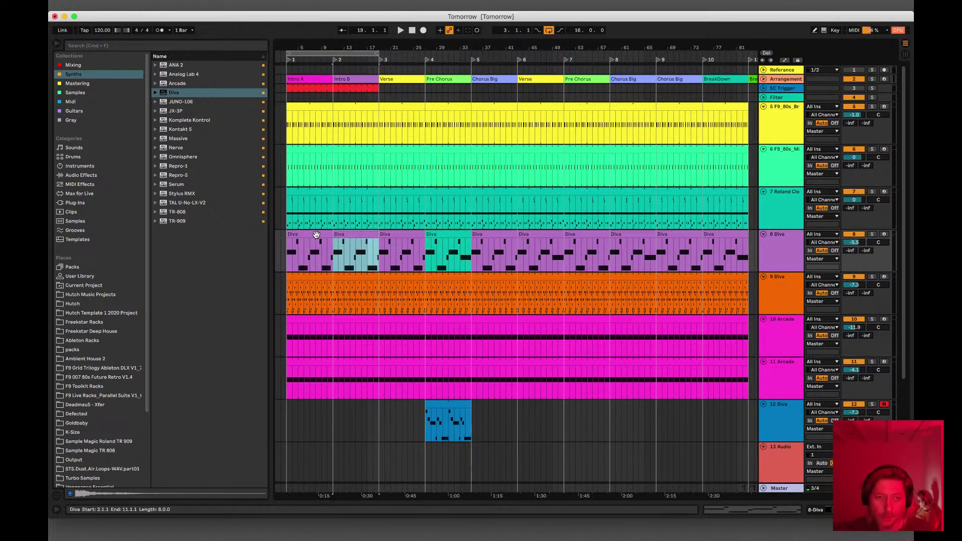
Step: Deactivate the clips on tracks 5 to 11 across Intro A and Intro B, bars 3 to 19
drag(312, 111, 373, 110)
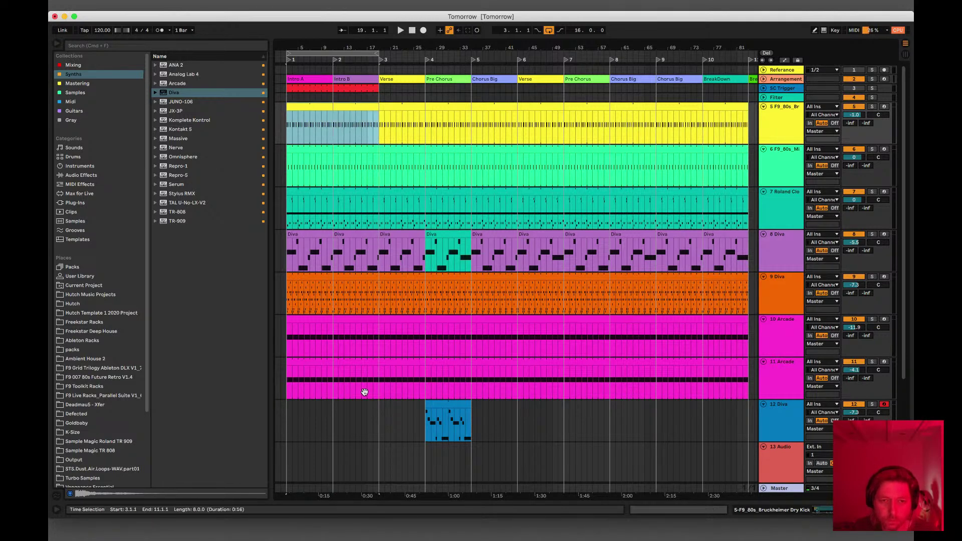
shift+click(359, 364)
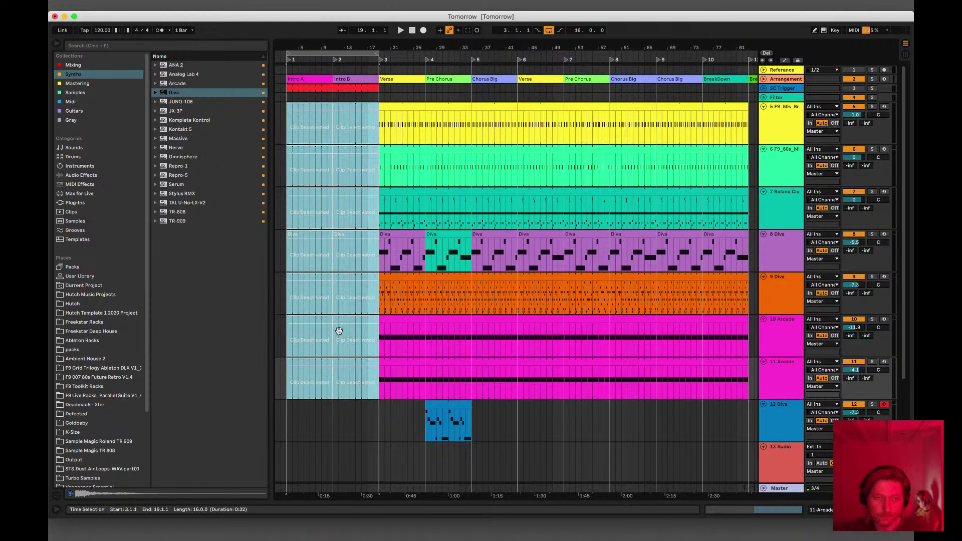
Step: Reactivate the 9 Diva clips under Intro A and Intro B, plus the 8 Diva clip under Intro B
key(super+0)
click(311, 275)
key(super+d)
key(space)
click(342, 234)
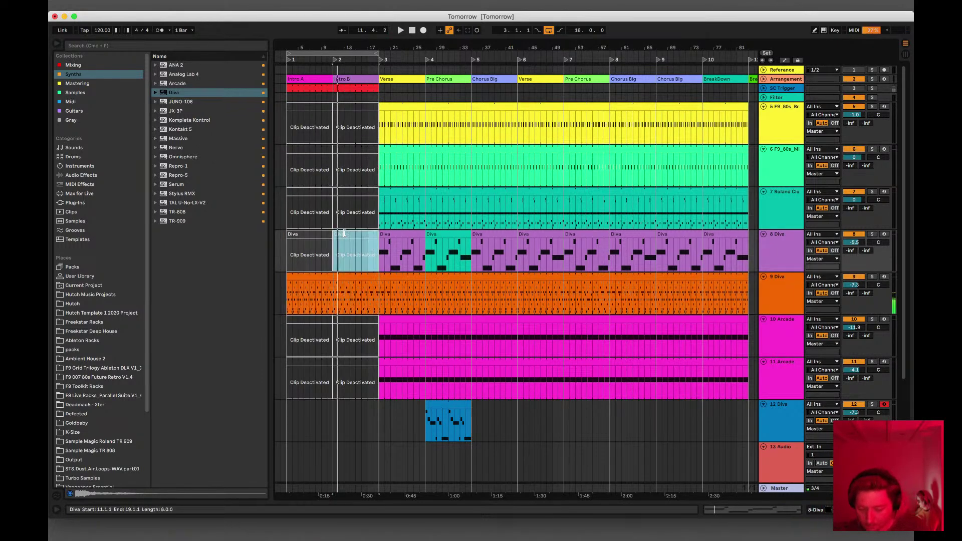
key(space)
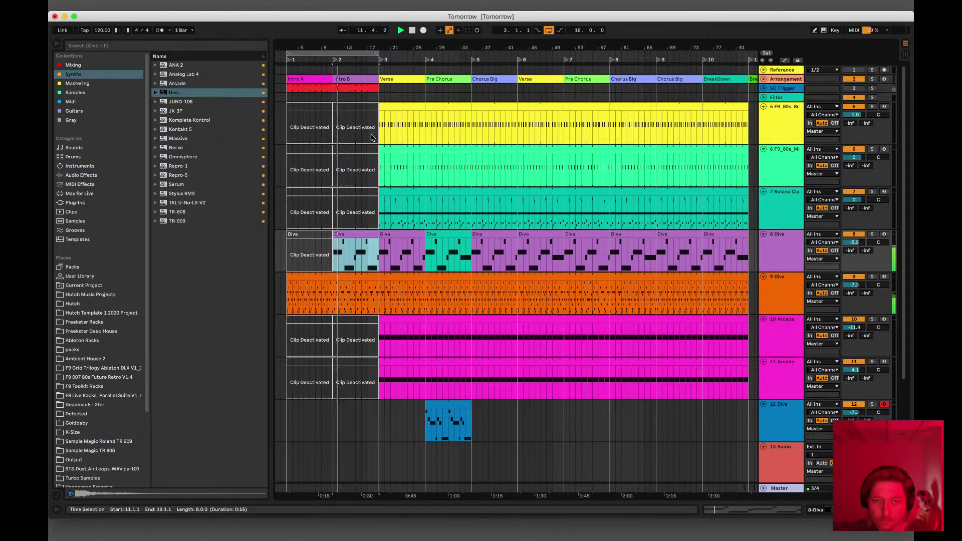
Step: Reactivate the 10 Arcade clips under Intro A and Intro B
click(404, 319)
click(319, 325)
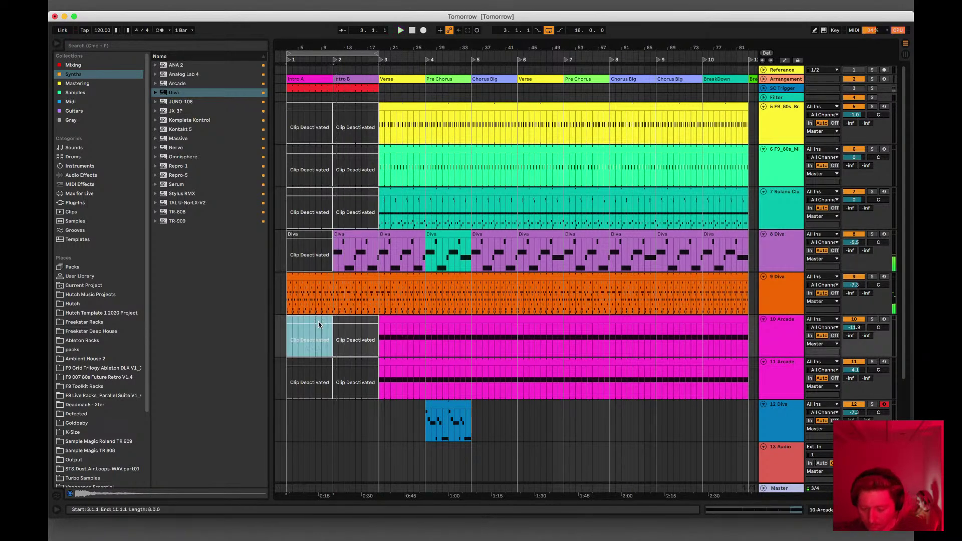
click(349, 329)
key(0)
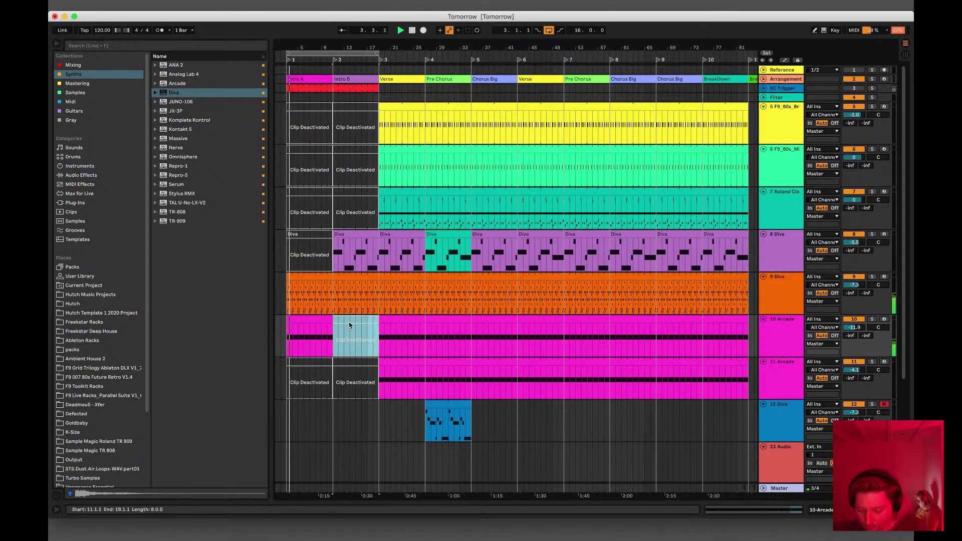
Step: Reactivate the 11 Arcade clip under Intro B only, and move that track above 8 Diva
click(304, 363)
key(0)
click(342, 362)
key(0)
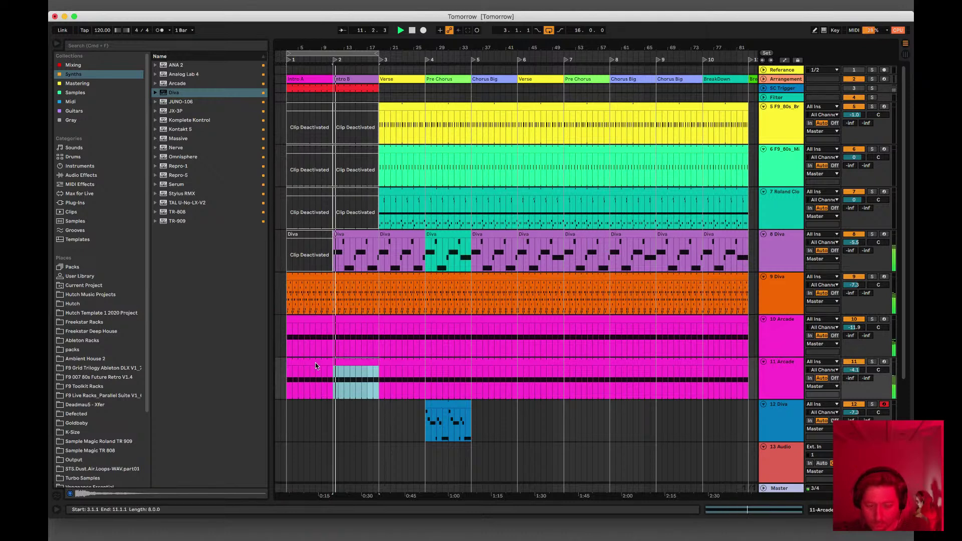
click(314, 362)
key(0)
click(351, 361)
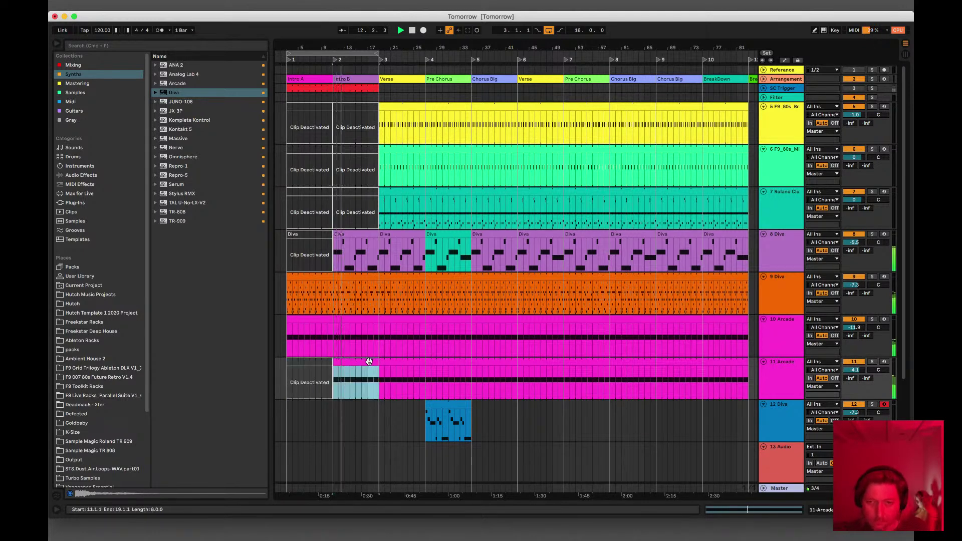
click(777, 362)
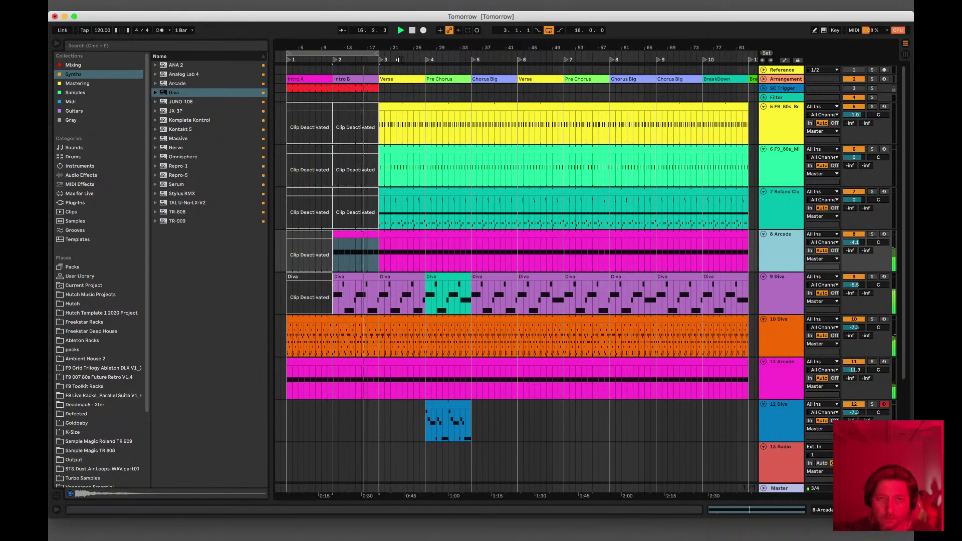
Step: Extend the loop to 40 bars and move the 12 Diva lead clip to bar 35 under Chorus Big
drag(378, 52, 516, 54)
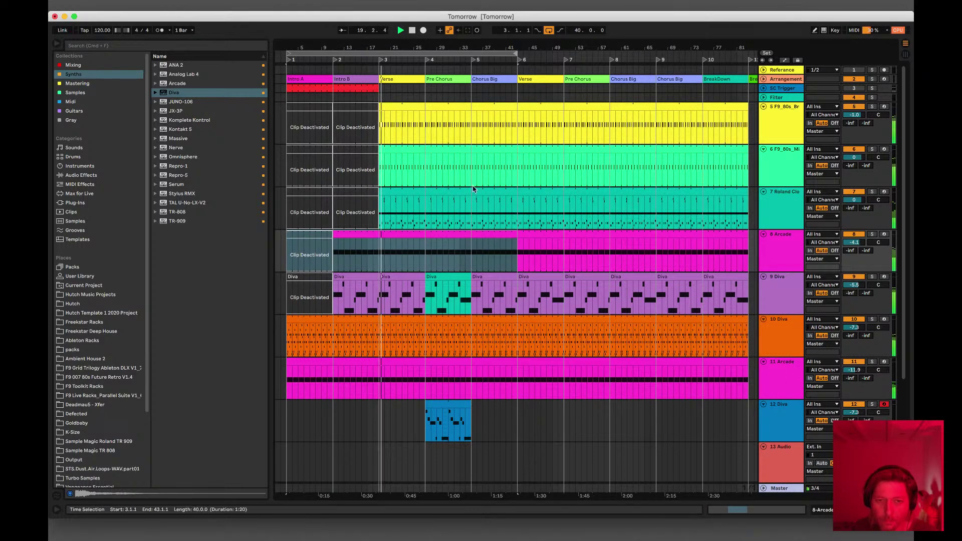
scroll(503, 241, right, 3)
scroll(503, 241, up, 1)
scroll(503, 241, right, 1)
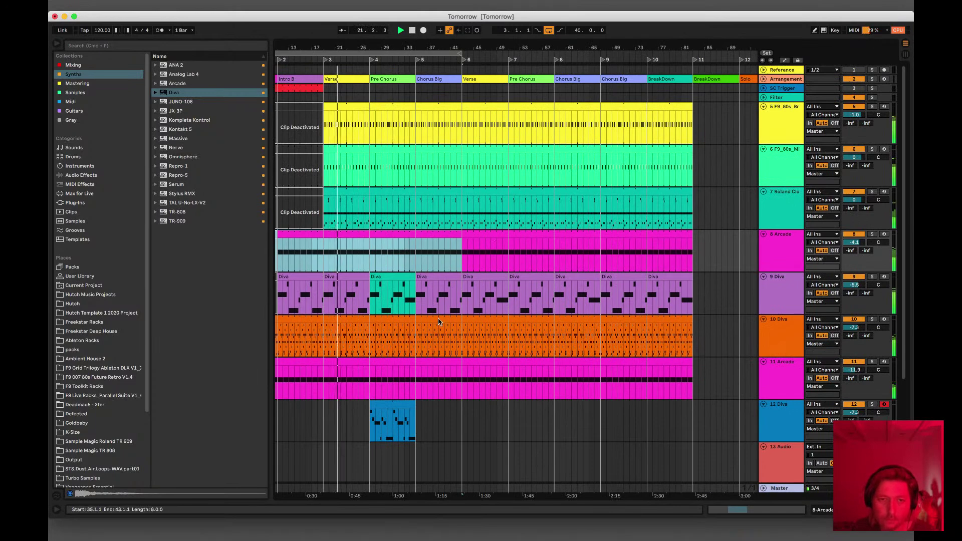
drag(387, 401, 432, 402)
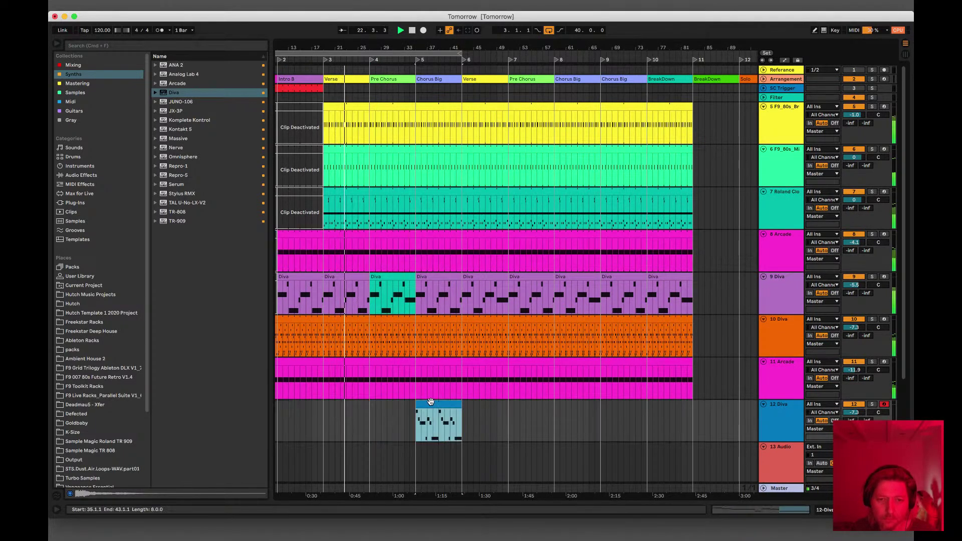
Step: Deactivate the 10 Diva clip under the Pre Chorus at bar 27 and extend the loop to 75 bars
click(386, 320)
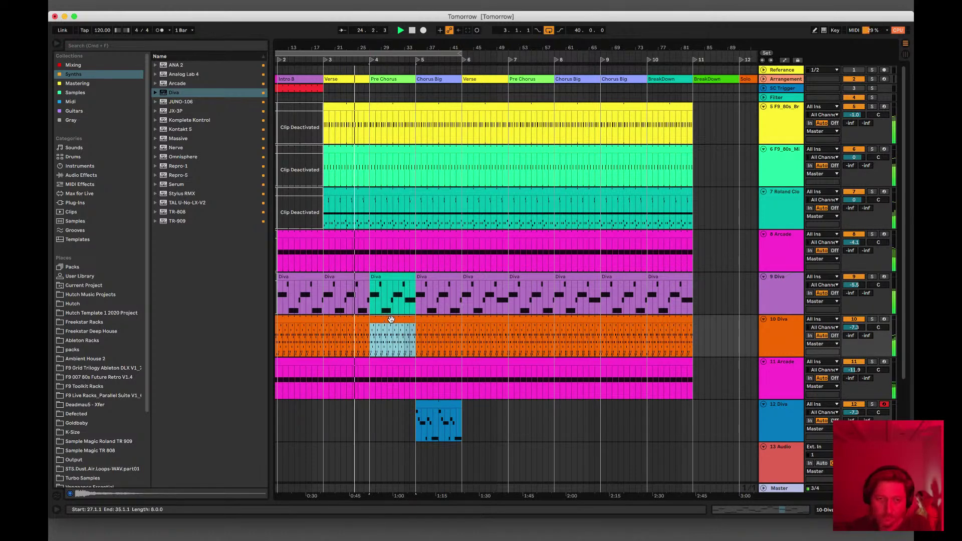
key(0)
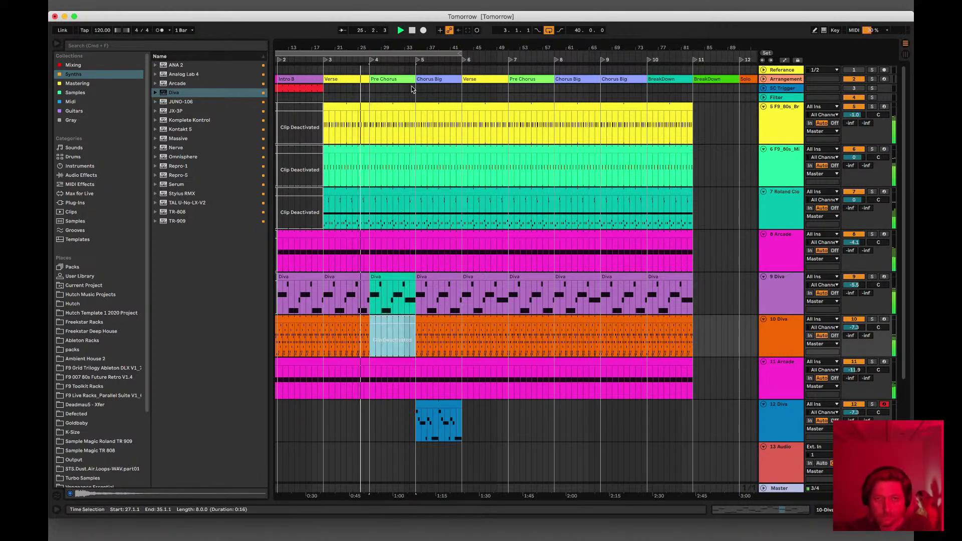
drag(459, 54, 664, 74)
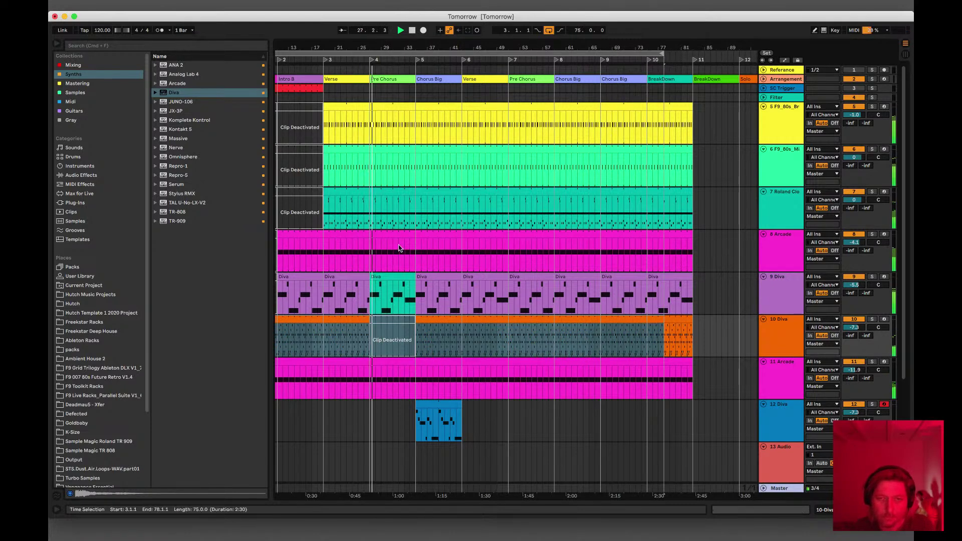
Step: Shift the section labels: extend Intro B to bar 27, and start Verse at bar 27, Pre Chorus at 35 and Chorus Big at 43
click(378, 80)
click(350, 78)
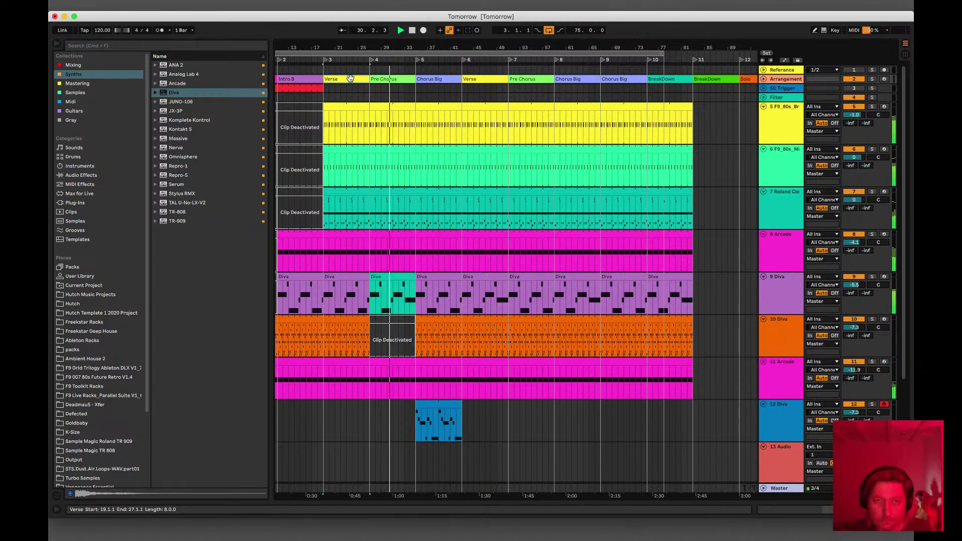
drag(323, 79, 369, 65)
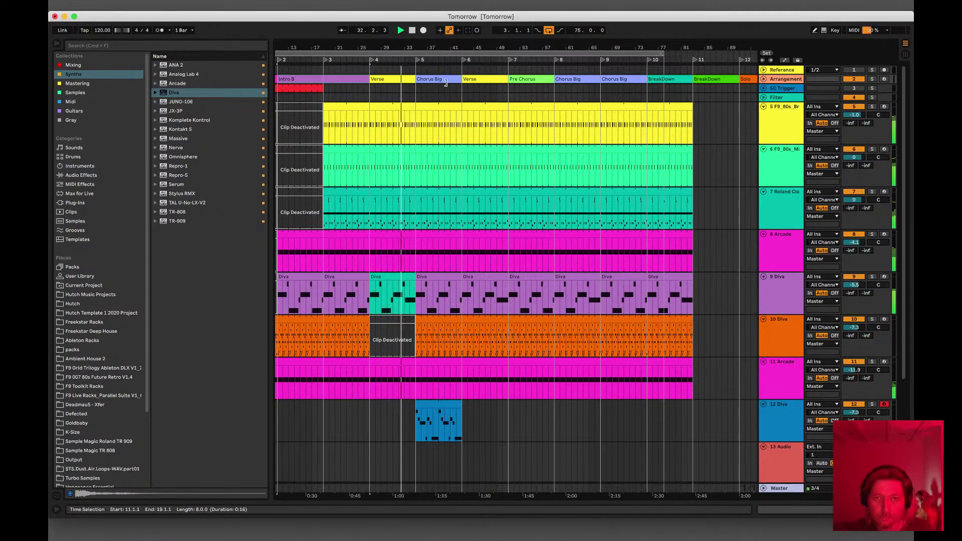
mouse_move(448, 79)
mouse_down()
mouse_move(494, 81)
mouse_move(436, 81)
mouse_up()
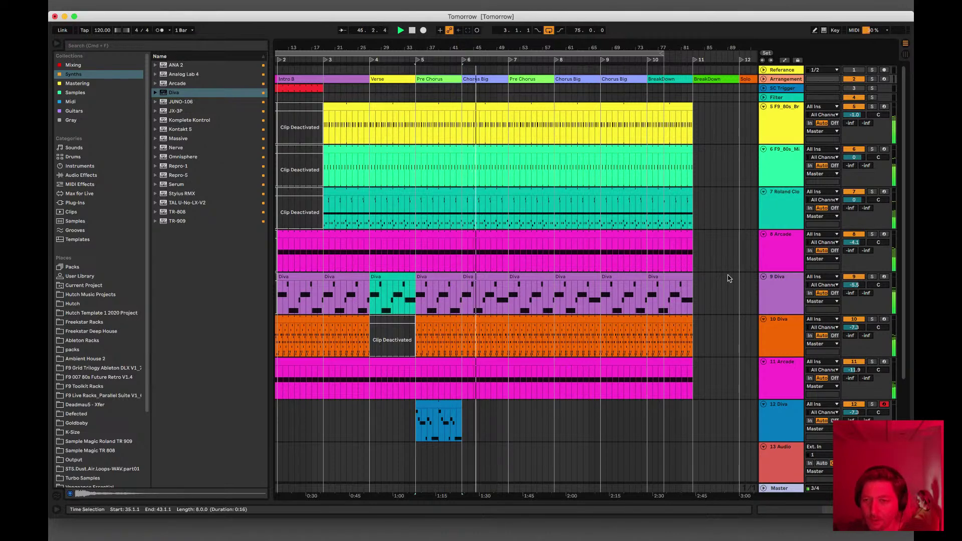
Step: Deactivate the 10 Diva clips at bars 35 and 43, under the Pre Chorus and Chorus Big
click(614, 456)
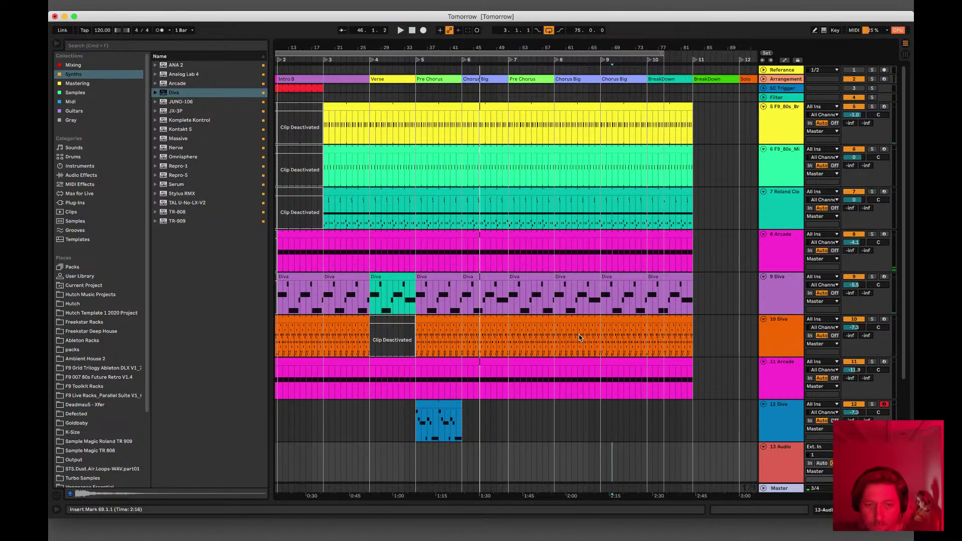
click(434, 320)
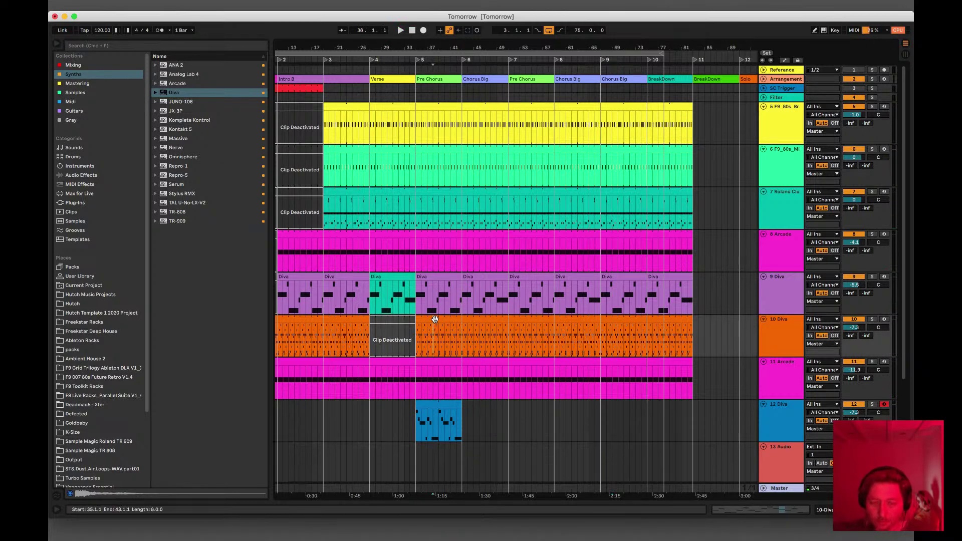
key(0)
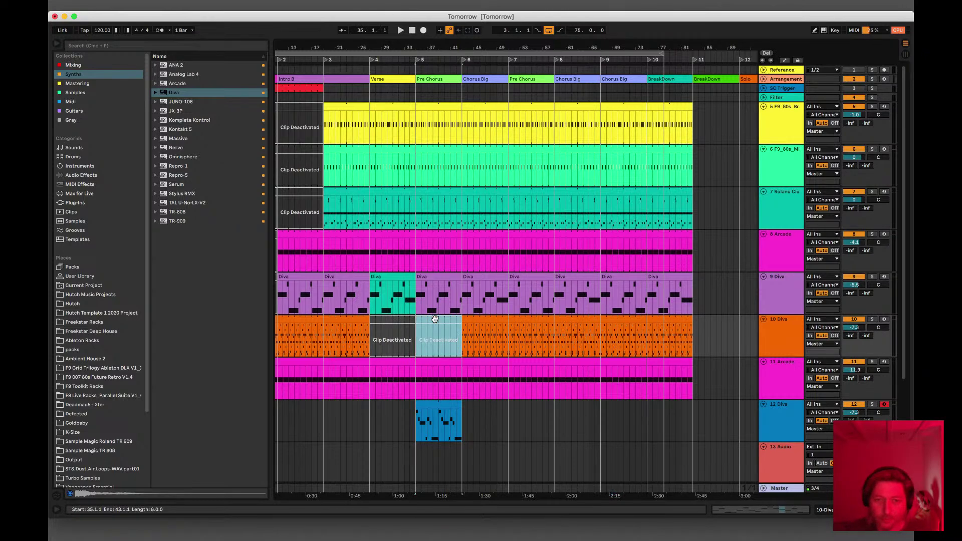
click(490, 327)
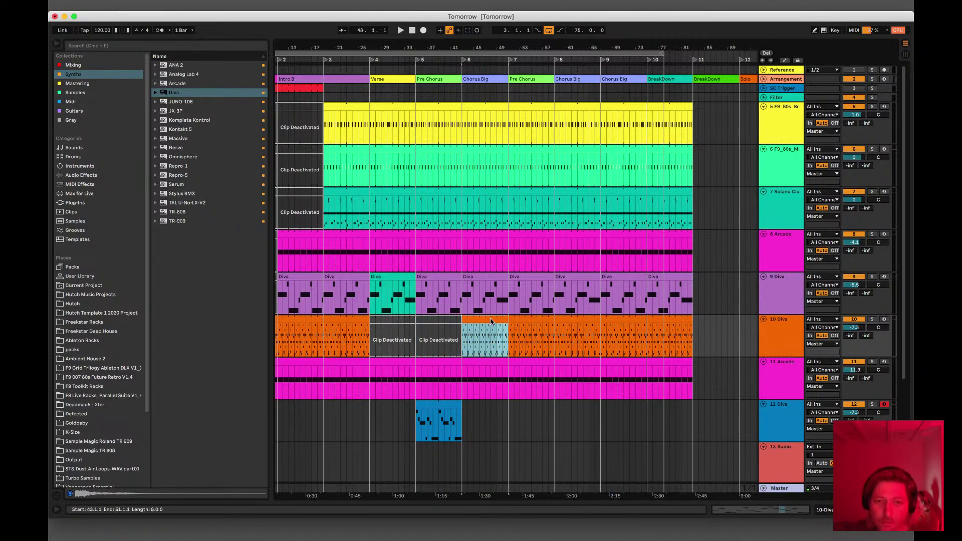
key(0)
key(space)
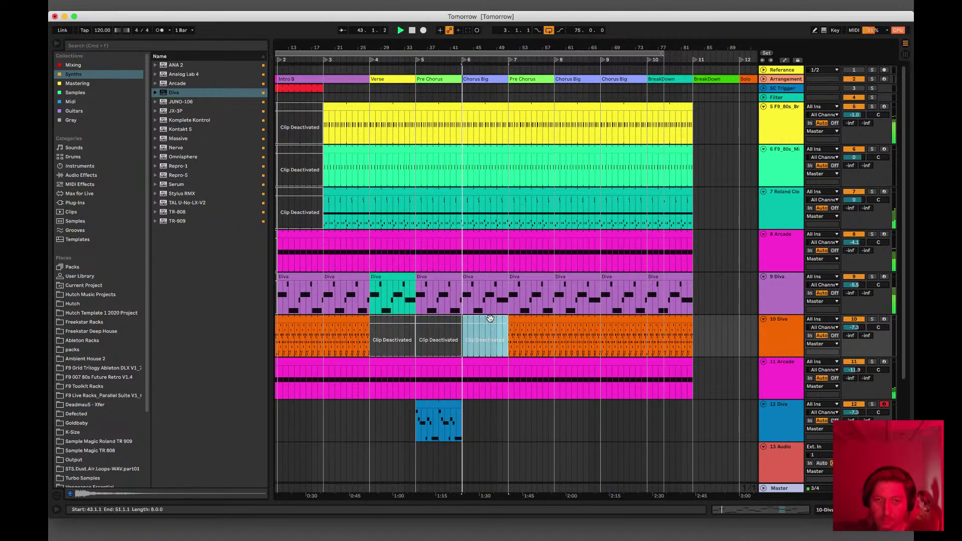
Step: Deactivate the 10 Diva clip at bar 59 and copy the 12 Diva lead clip to bar 59 under Chorus Big
click(577, 321)
key(0)
drag(442, 405, 580, 406)
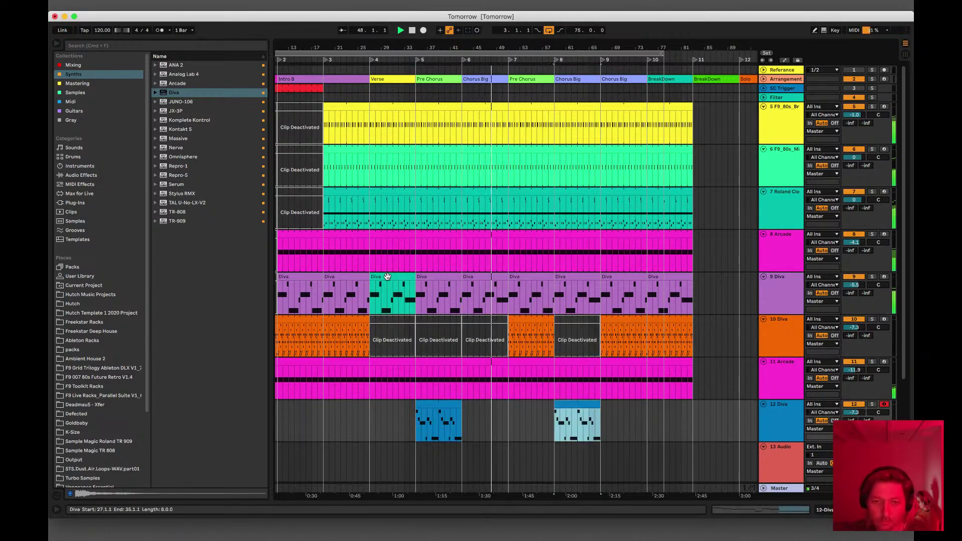
Step: Copy the teal 9 Diva clip from bar 27 to bar 51 under the second Pre Chorus
click(387, 276)
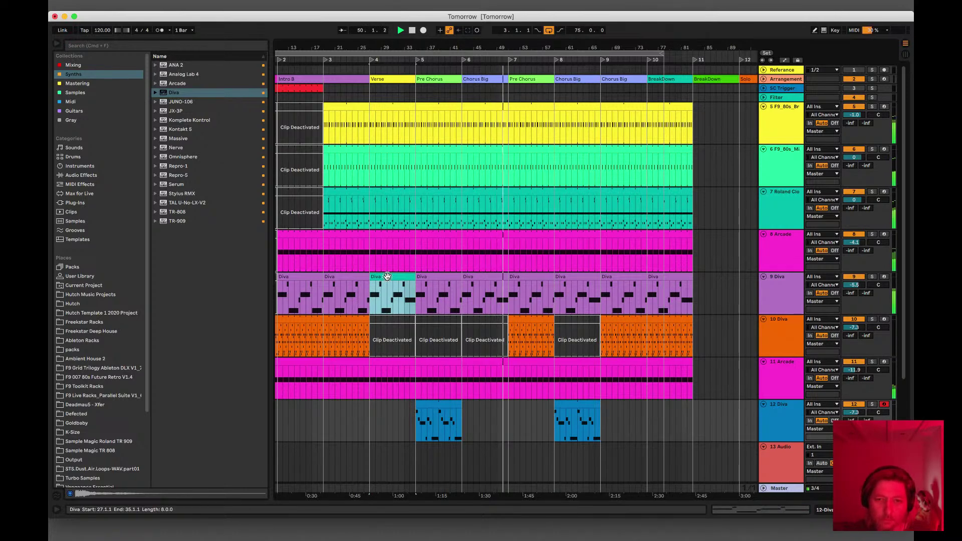
drag(387, 277, 528, 282)
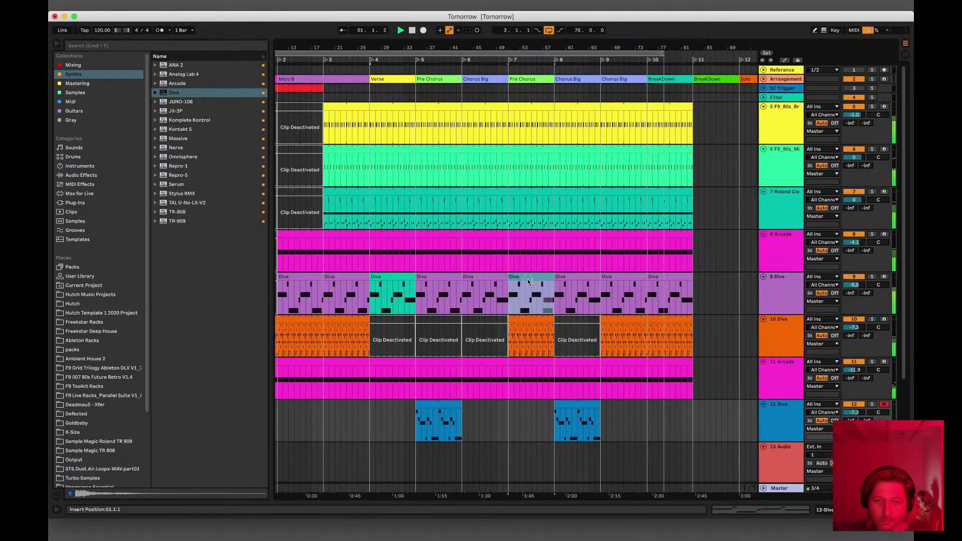
drag(528, 282, 528, 282)
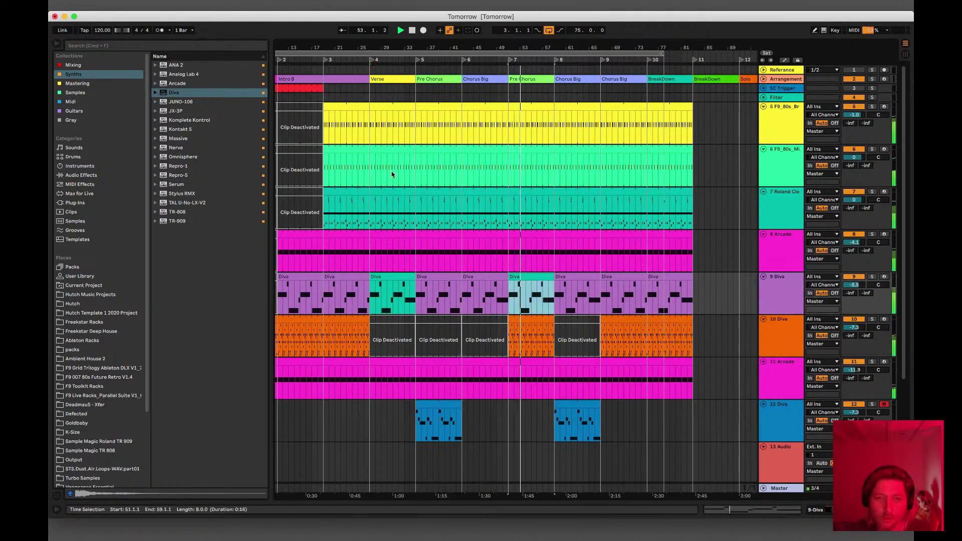
Step: Duplicate the time of the first Pre Chorus, bars 35 to 43, so that the copy is inserted at bar 43
click(386, 116)
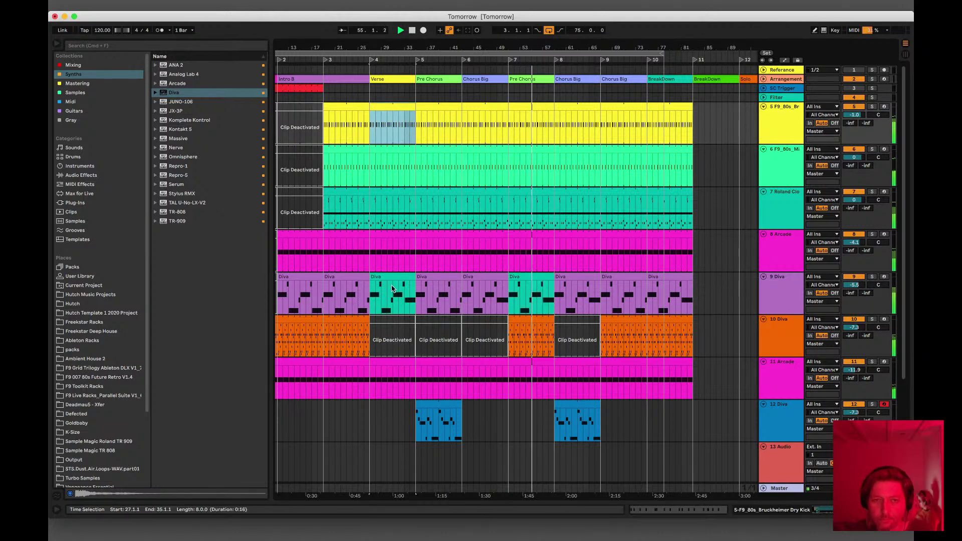
click(441, 109)
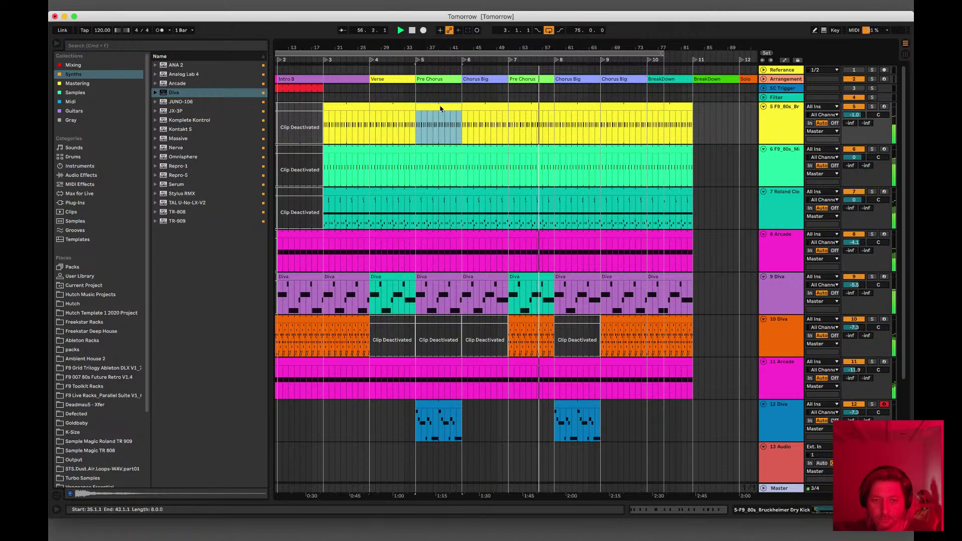
shift+click(443, 403)
key(ctrl+d)
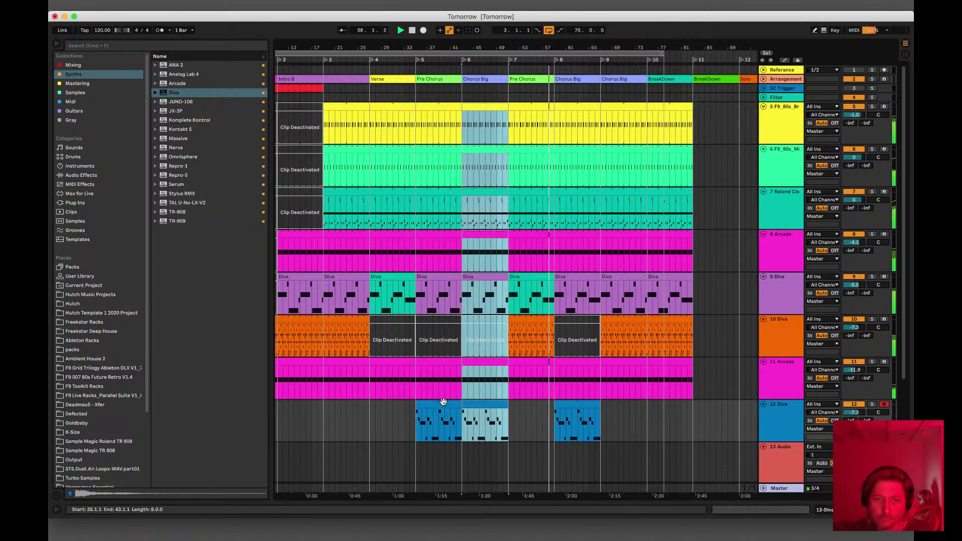
key(ctrl+z)
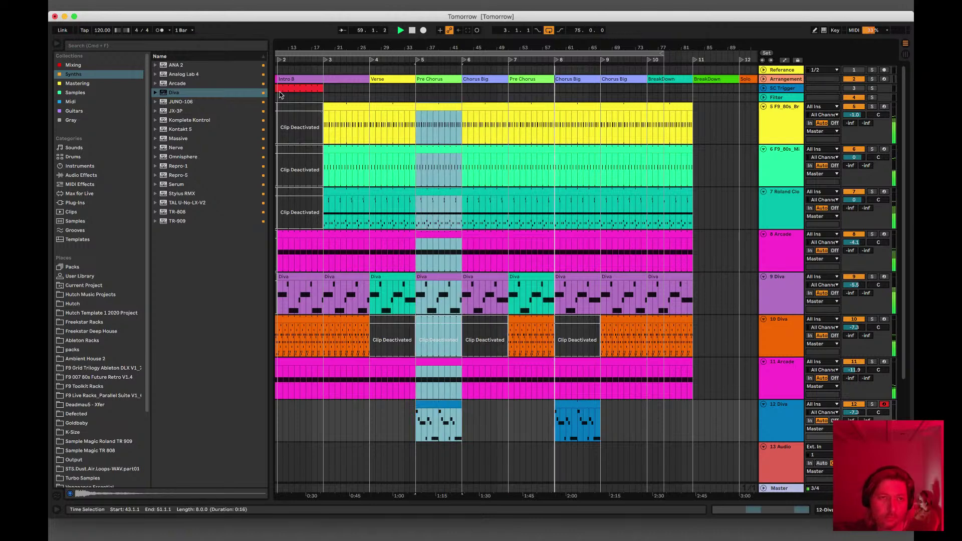
click(100, 5)
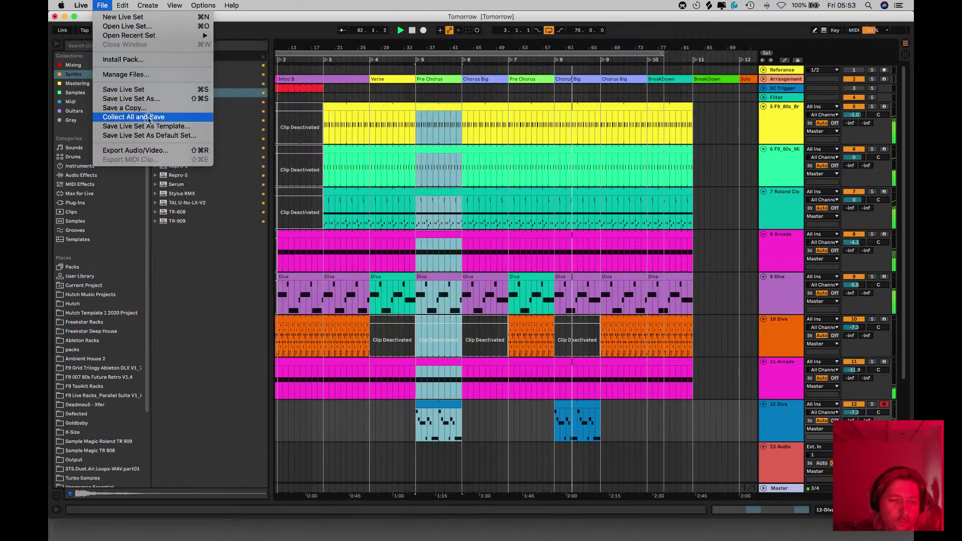
mouse_move(123, 5)
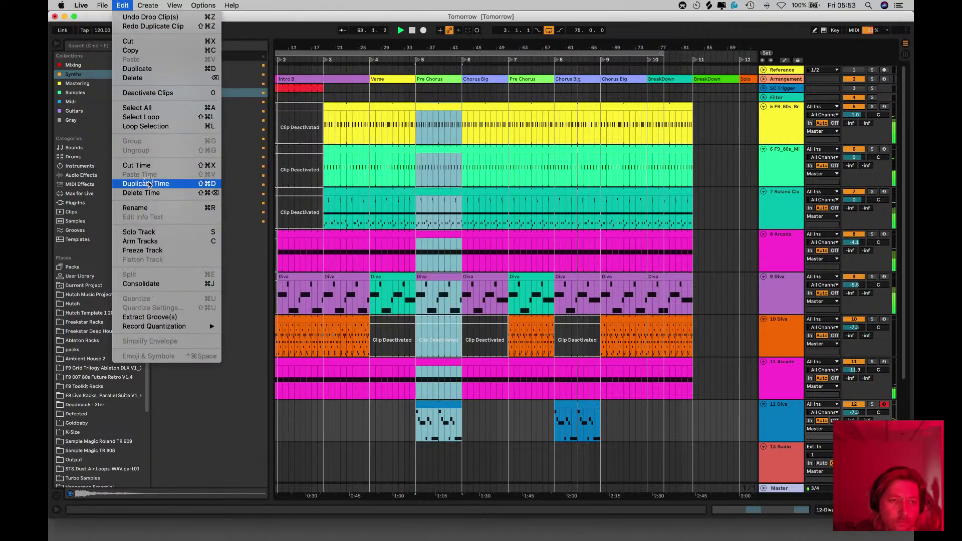
click(150, 184)
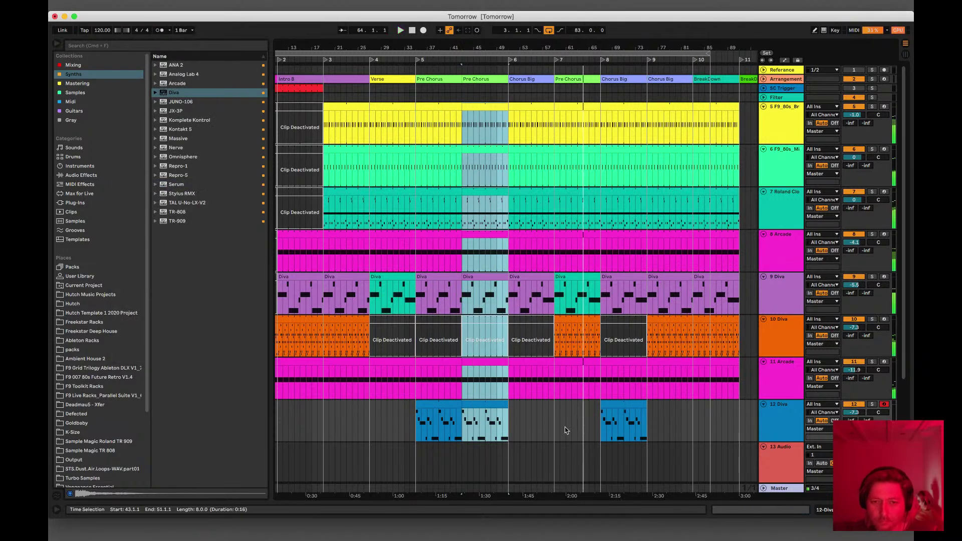
Step: Delete the 12 Diva lead clip at bar 35 and reactivate the 10 Diva clip there under the first Pre Chorus
click(445, 402)
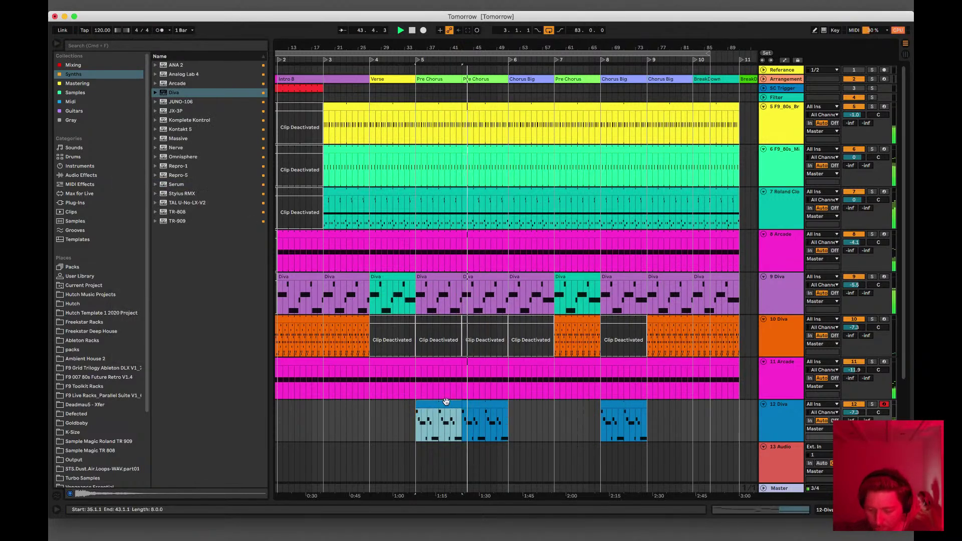
key(Delete)
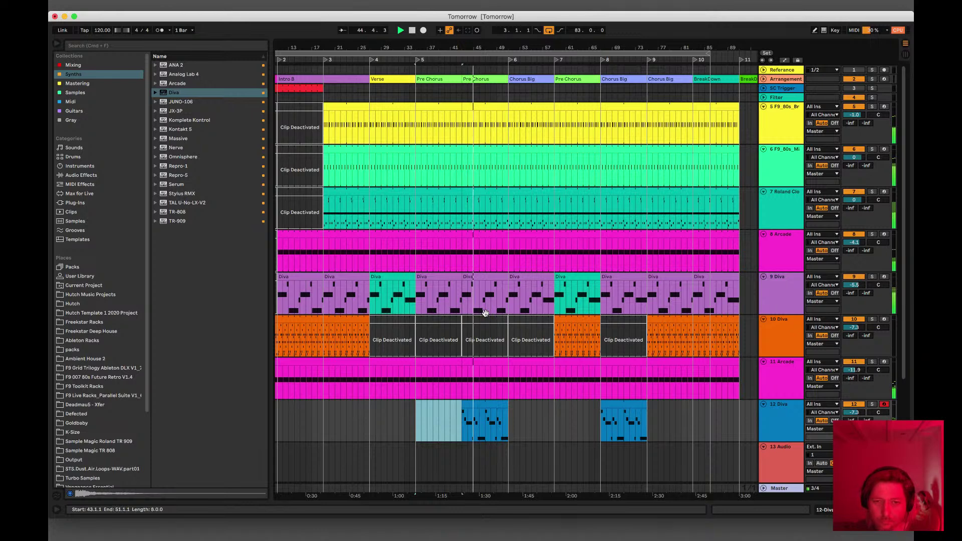
click(448, 323)
key(0)
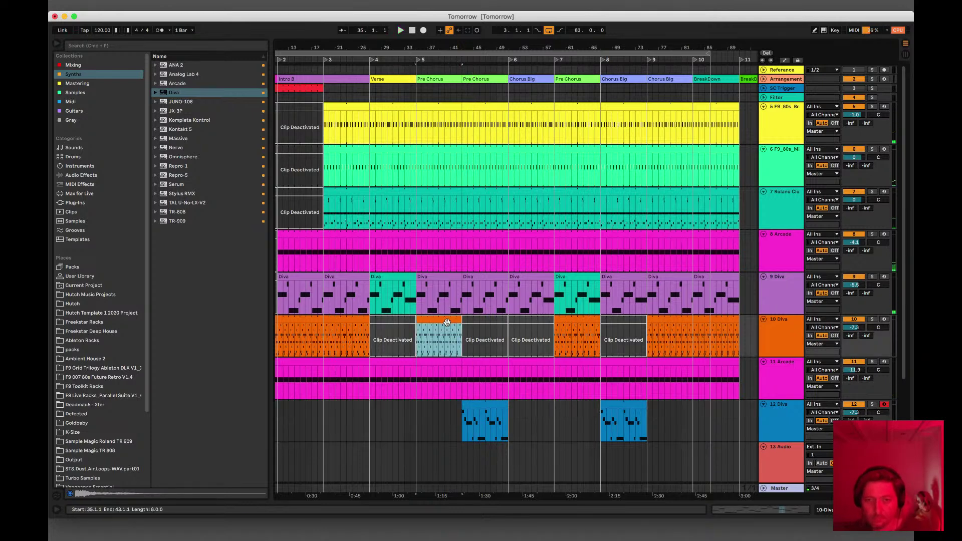
Step: Play the arrangement from the first Pre Chorus at bar 35 to review the clips through Chorus Big
key(space)
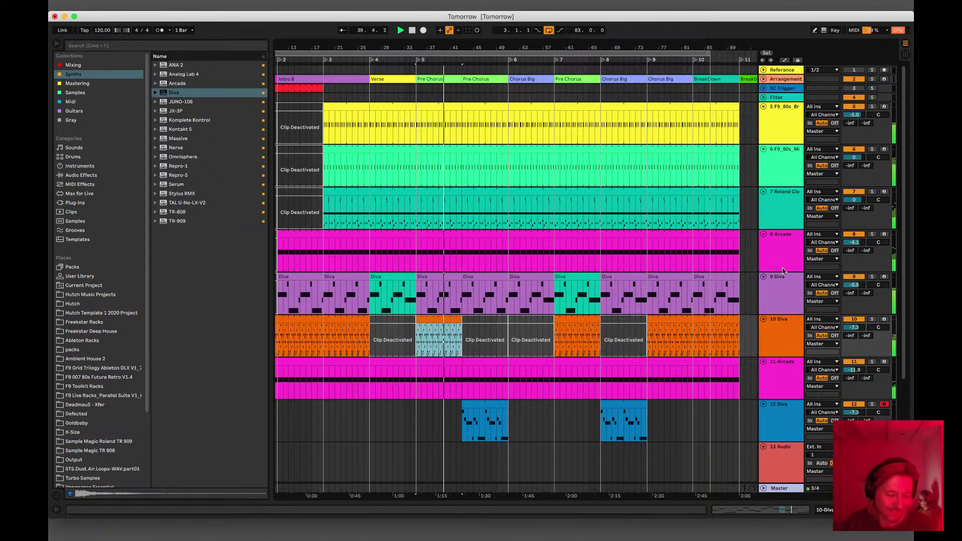
drag(634, 47, 671, 50)
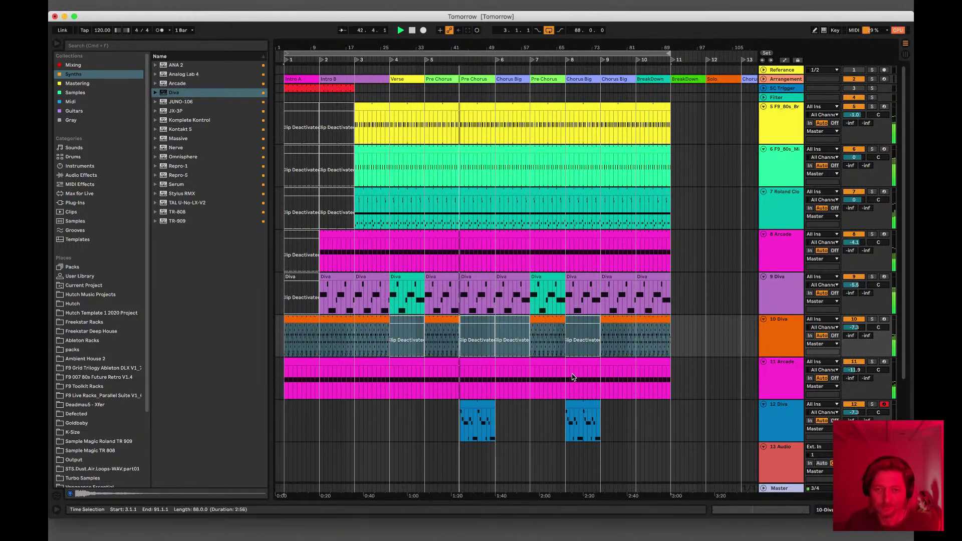
click(475, 403)
click(766, 408)
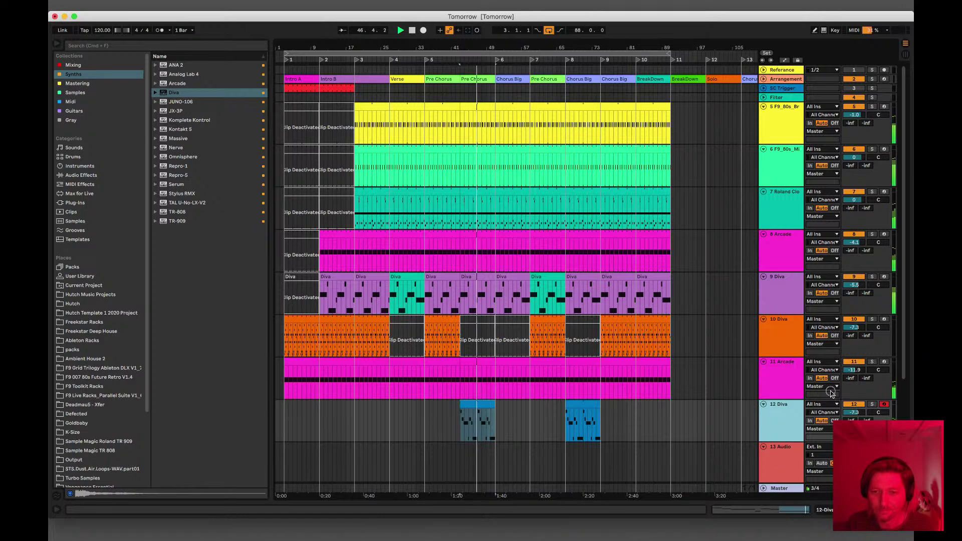
click(779, 114)
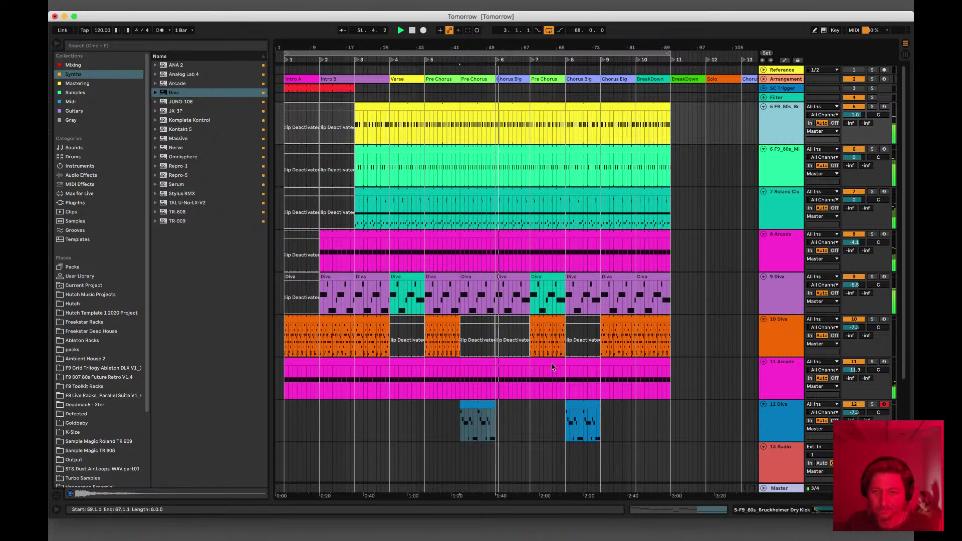
Step: Fold the instrument tracks from 12 Diva up to 5 F9_80s_Br to make the arrangement compact
click(763, 403)
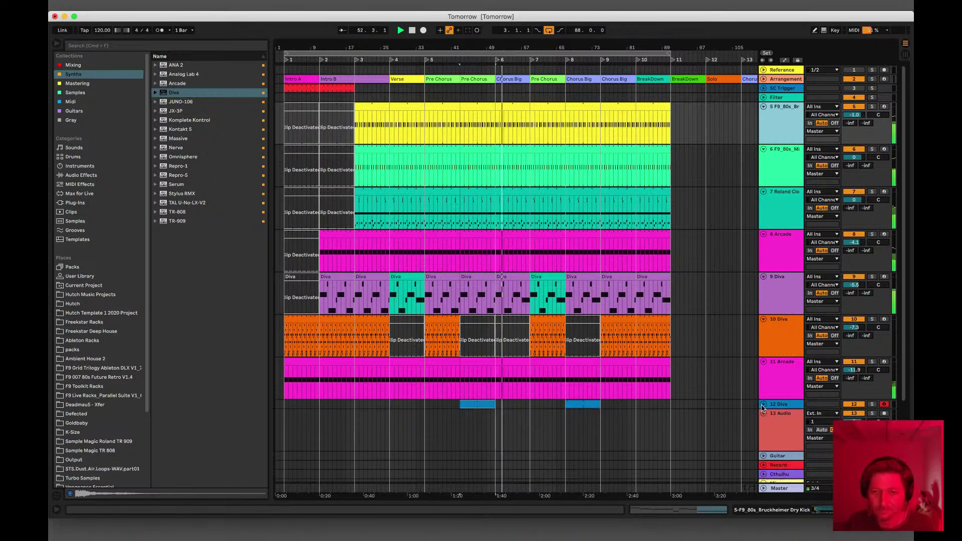
click(762, 362)
click(763, 319)
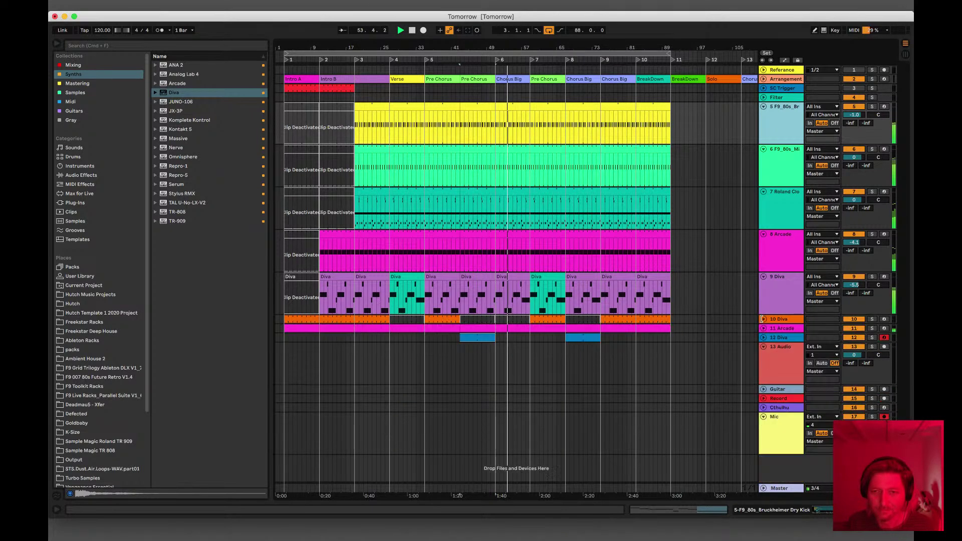
click(763, 276)
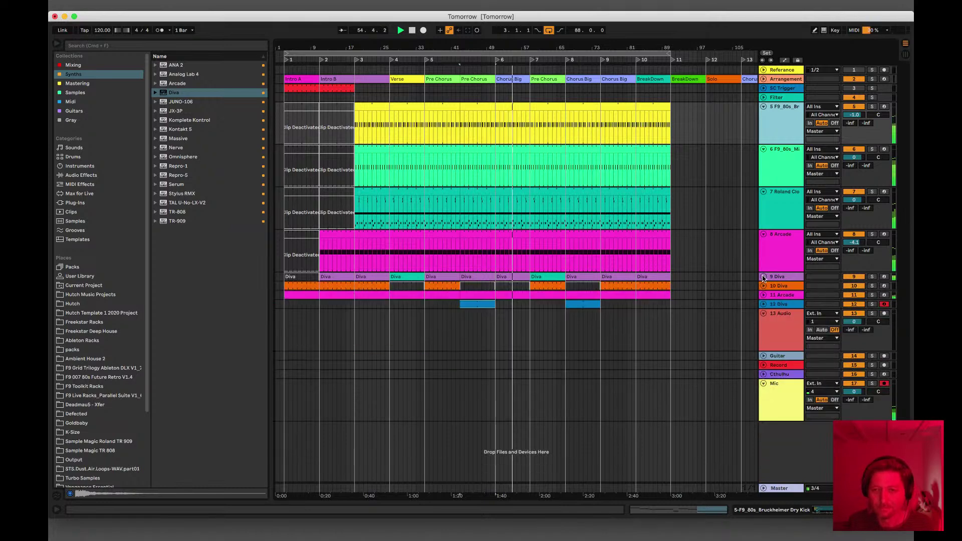
click(763, 234)
click(763, 191)
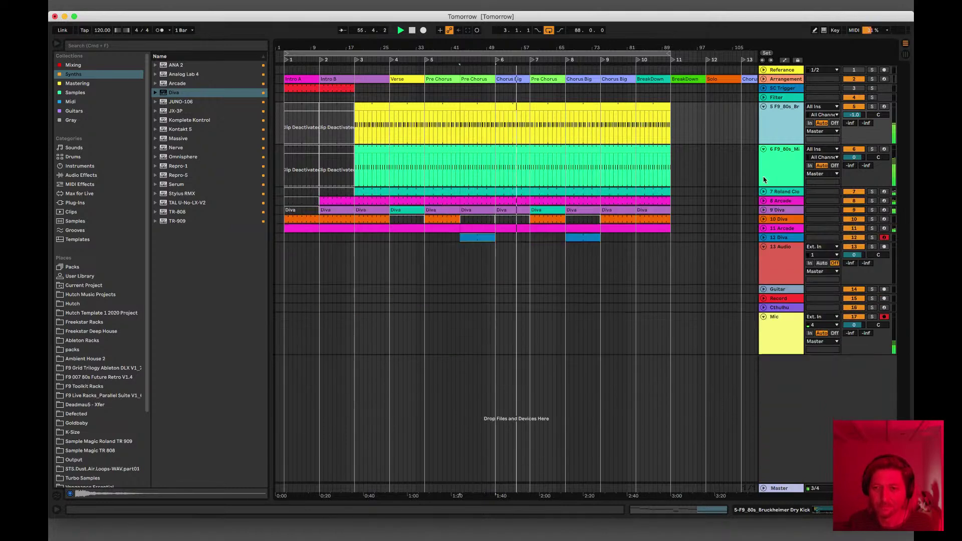
click(763, 148)
click(763, 107)
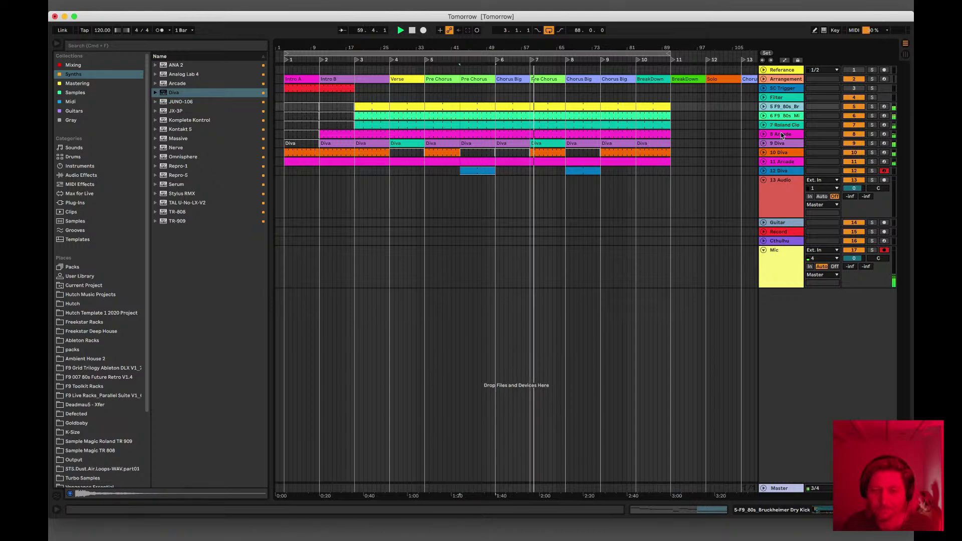
Step: Insert a new MIDI track below 9 Diva and copy all the 9 Diva clips onto it
click(781, 145)
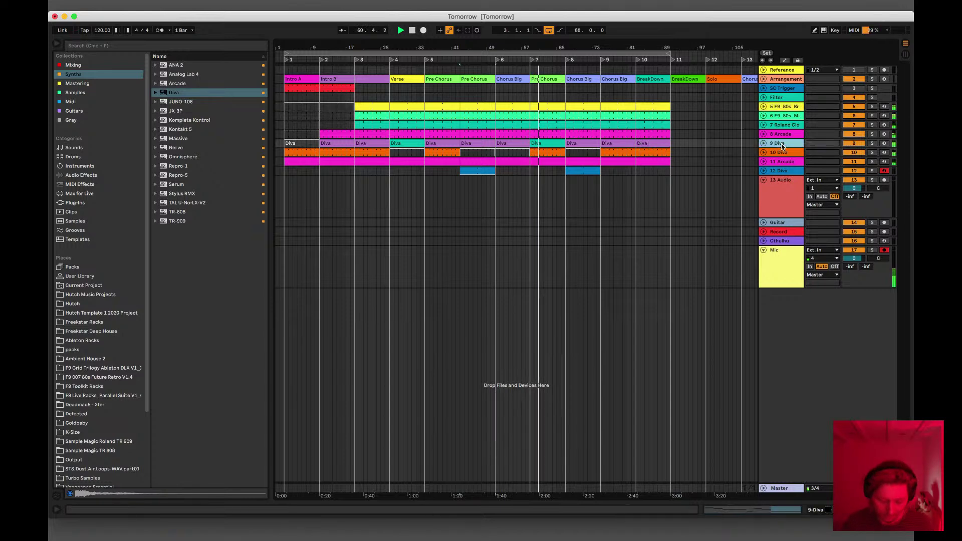
key(super+shift+t)
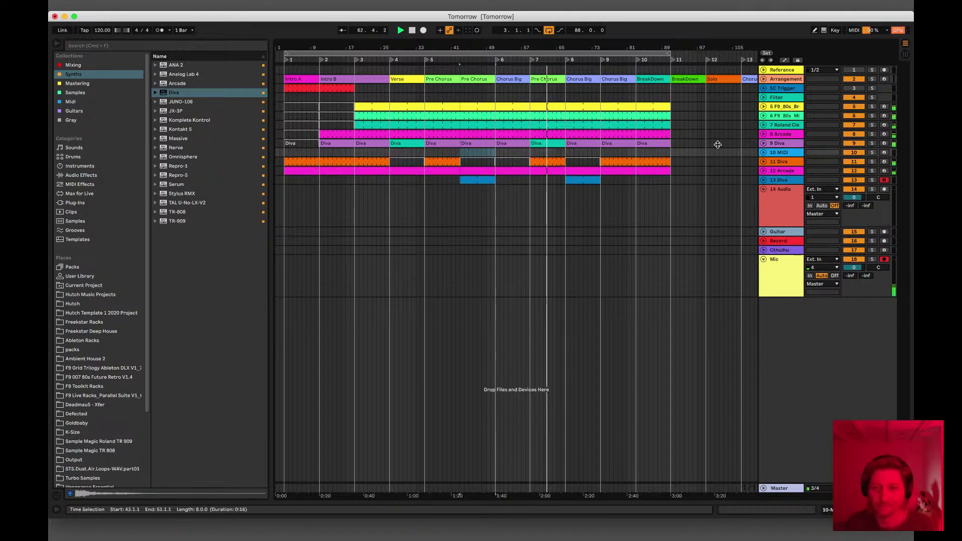
click(661, 142)
shift+click(336, 141)
drag(656, 144, 663, 152)
double_click(779, 152)
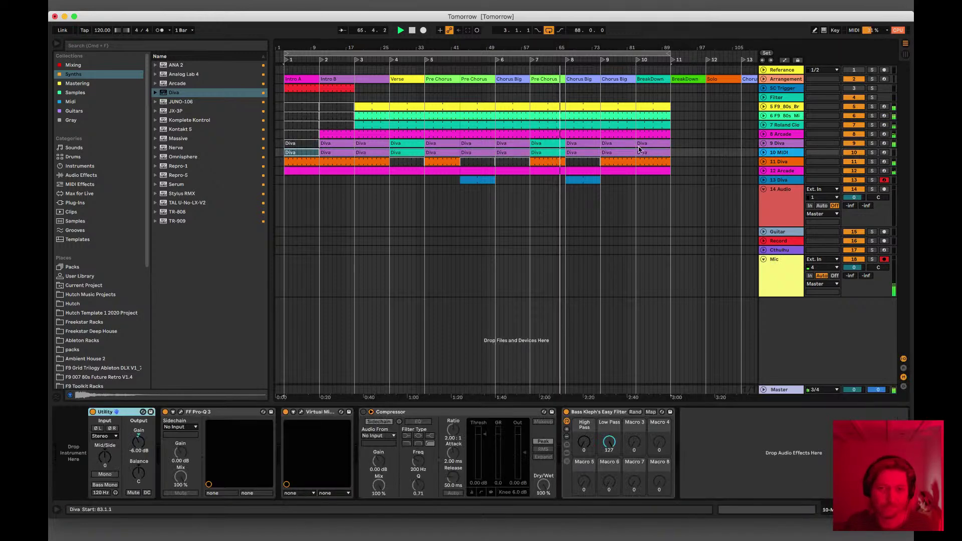
Step: Deactivate all the copied Diva clips on the 10 MIDI track and play the song from the start
click(303, 157)
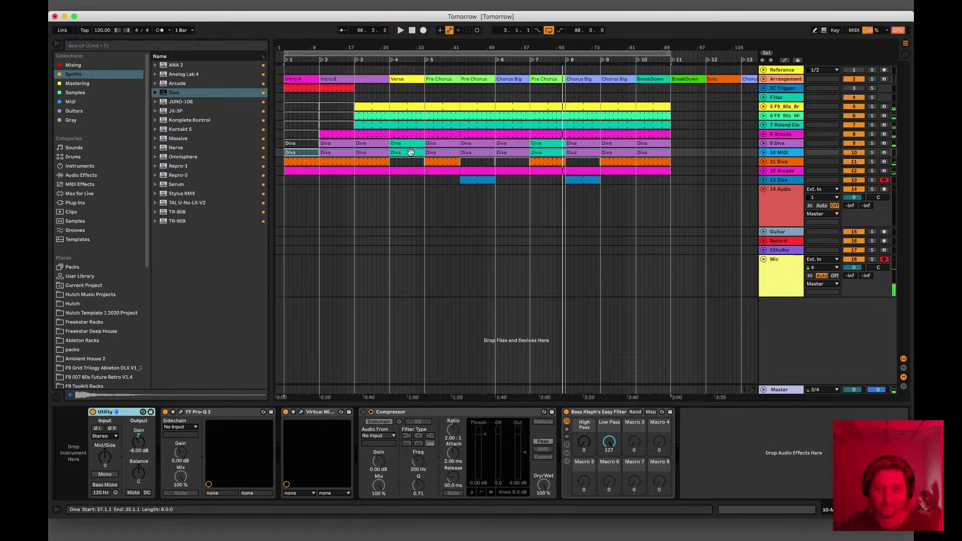
click(505, 154)
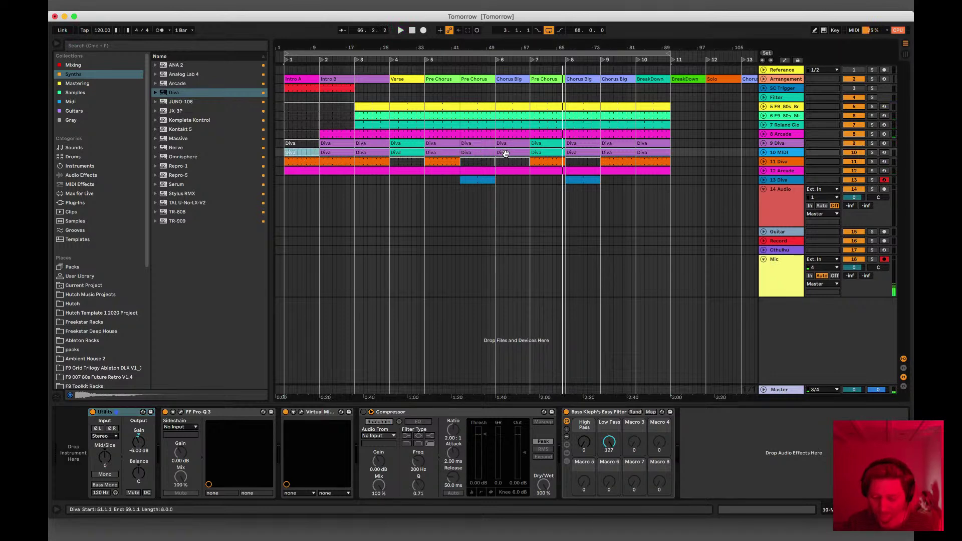
key(super+a)
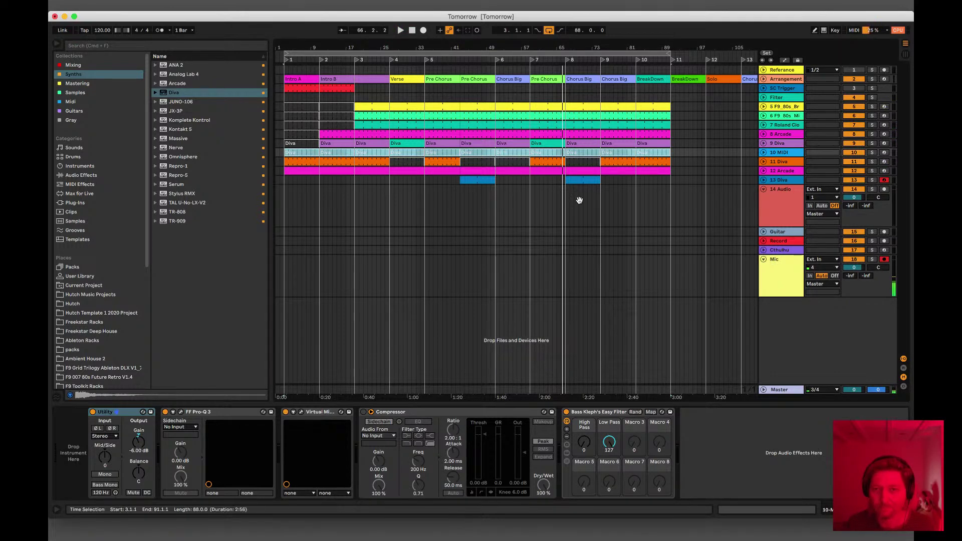
click(666, 206)
click(789, 153)
key(space)
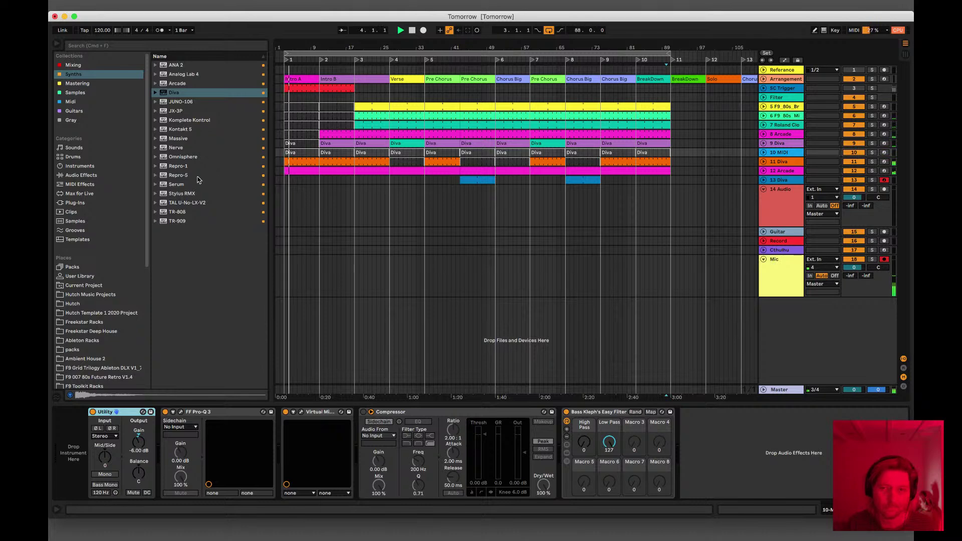
Step: Find Arturia's OB-Xa V among the Audio Units plug-ins and load it onto the 10 MIDI track
scroll(69, 110, down, 1)
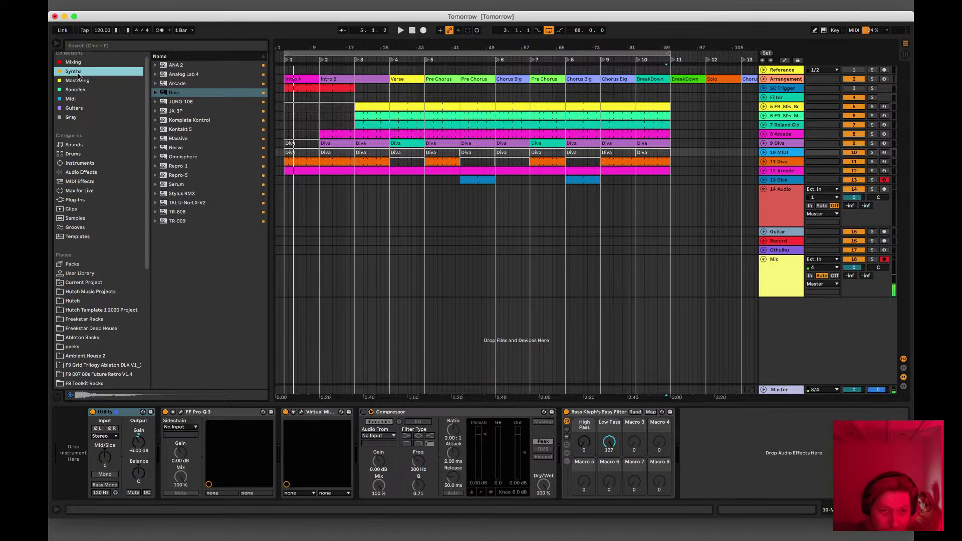
click(75, 302)
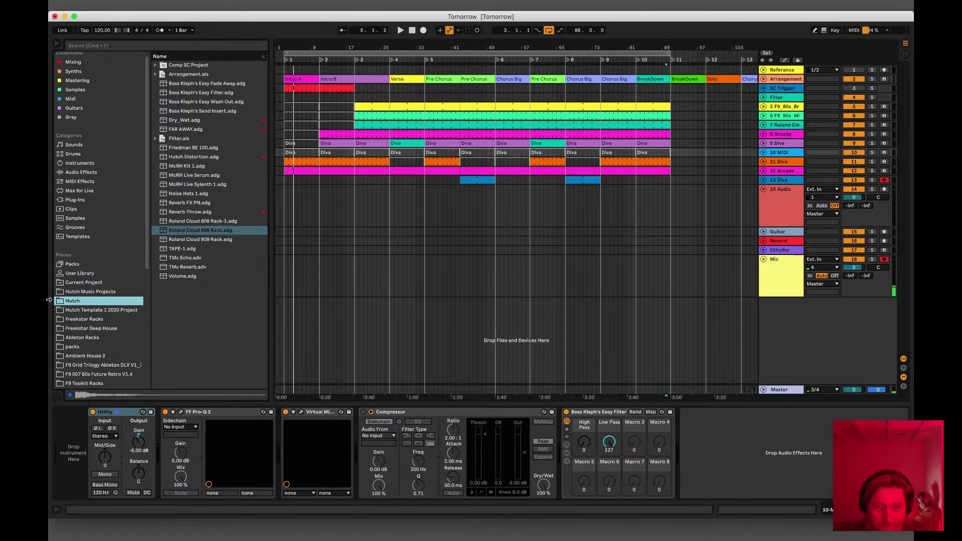
click(296, 163)
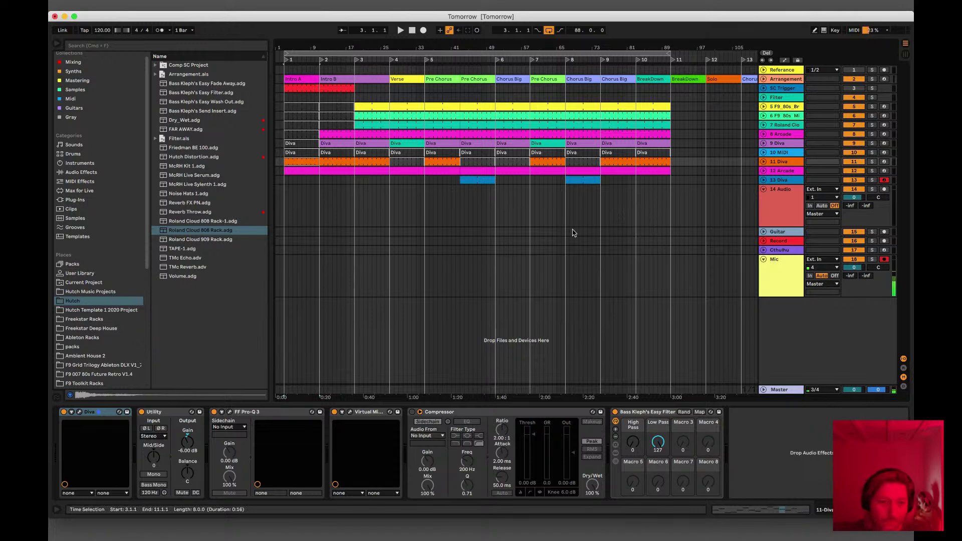
click(76, 200)
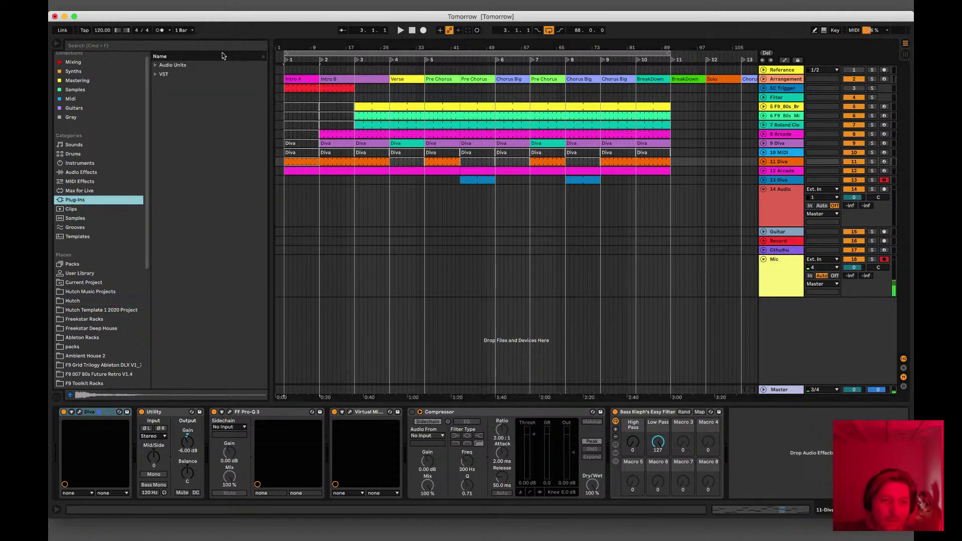
click(192, 66)
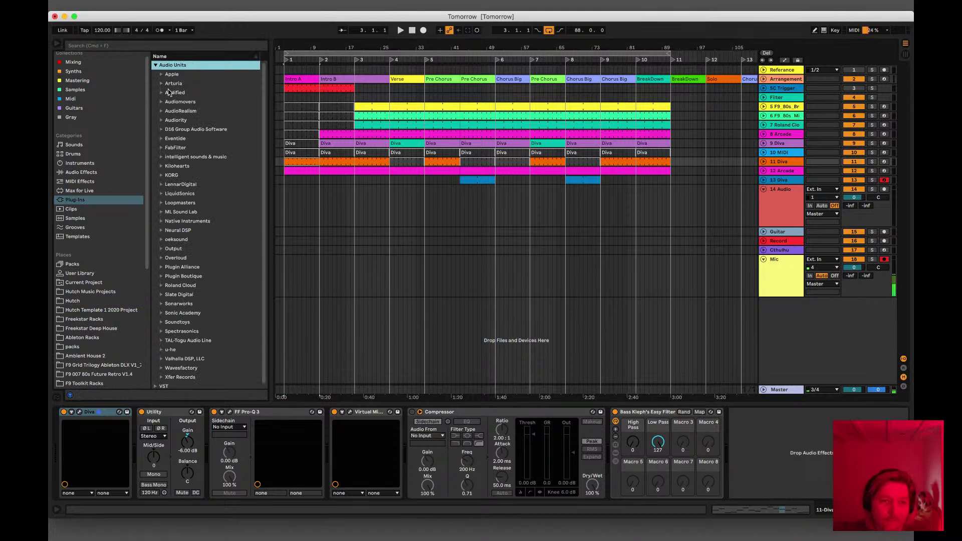
click(168, 84)
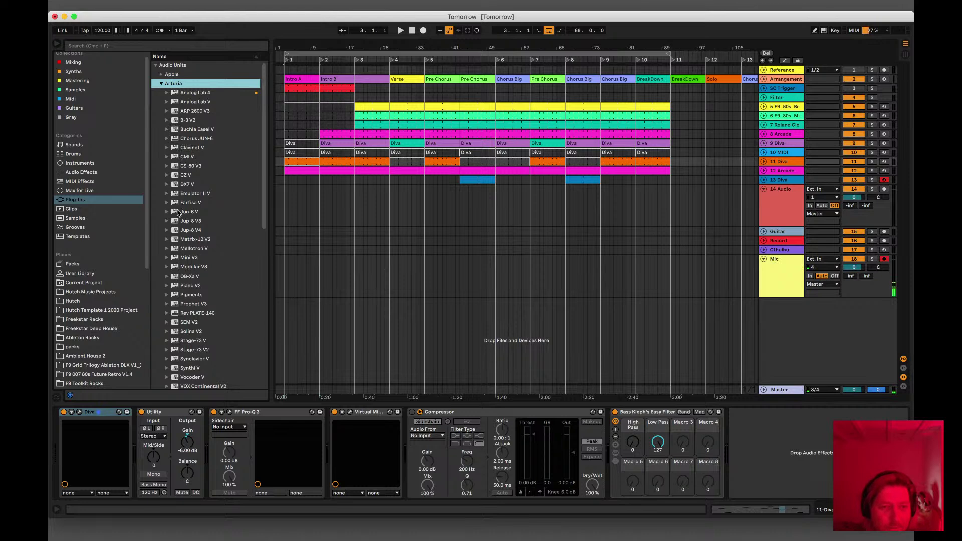
scroll(176, 250, down, 2)
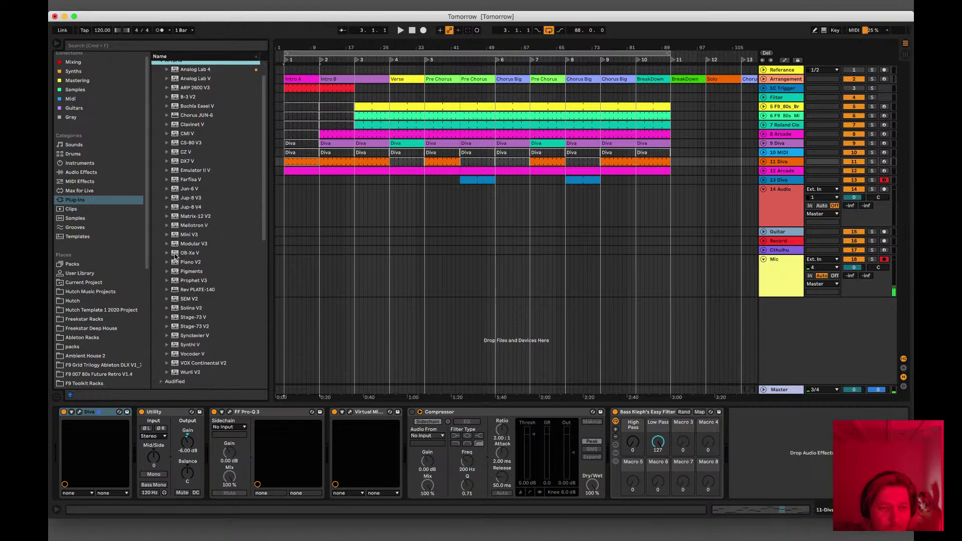
click(175, 253)
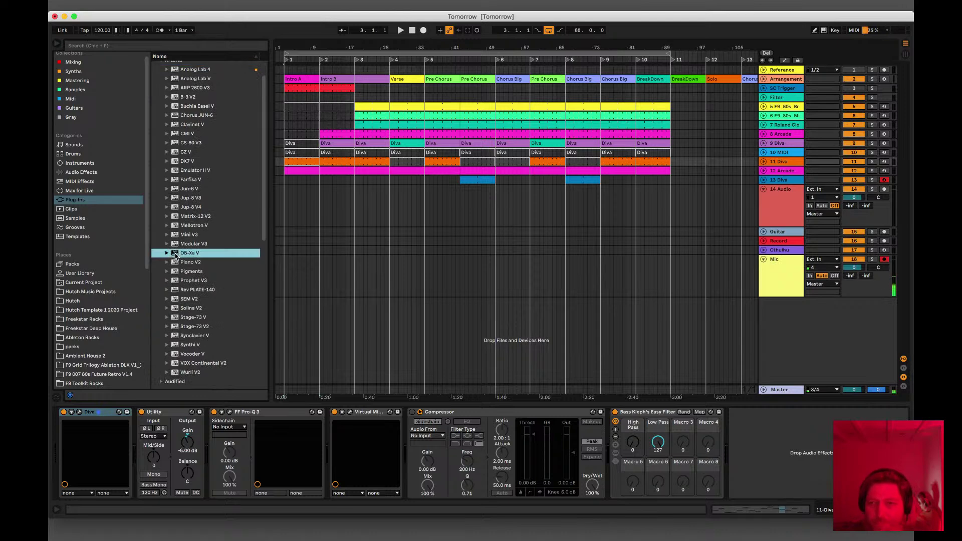
click(784, 153)
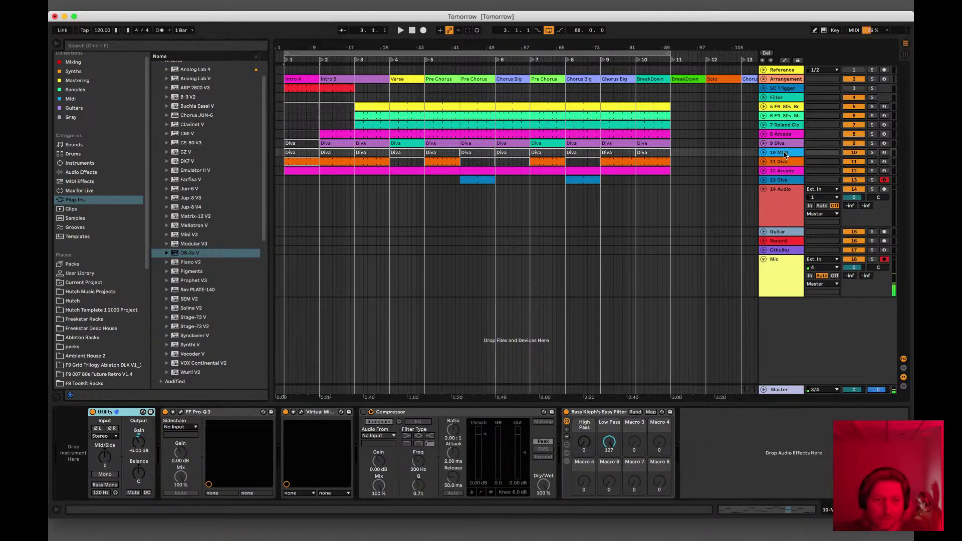
drag(181, 253, 298, 408)
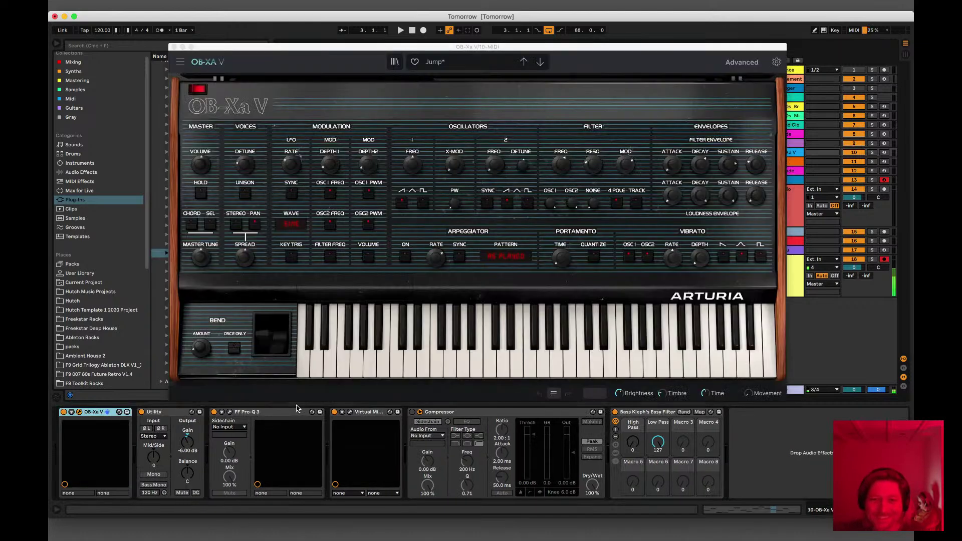
Step: View the OB-Xa V arpeggiator's pattern options and toggle the arpeggiator's rate sync
click(511, 257)
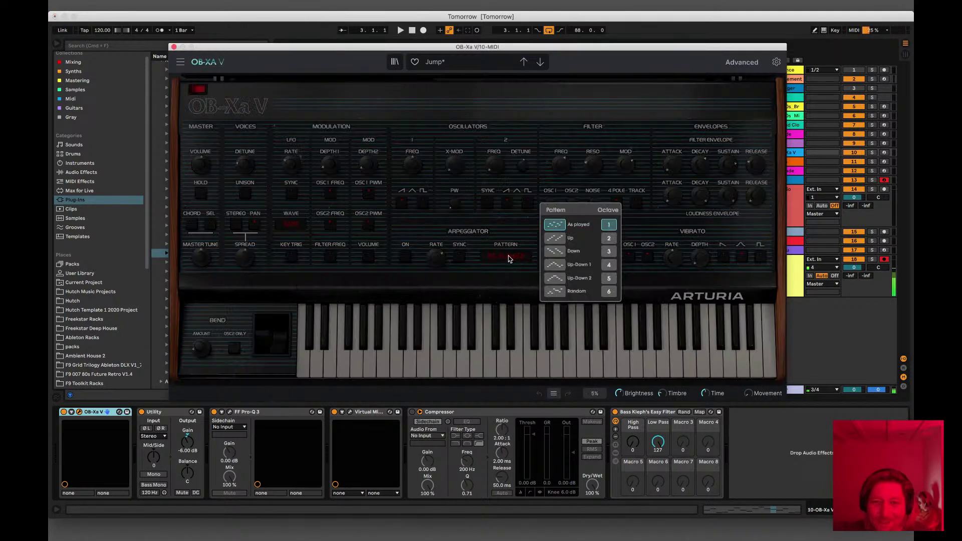
click(509, 258)
mouse_move(432, 260)
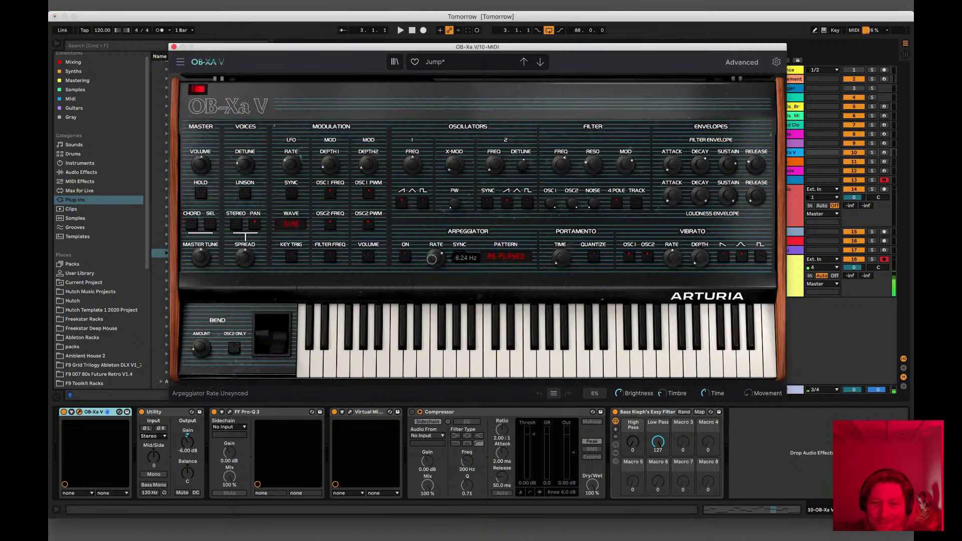
click(459, 258)
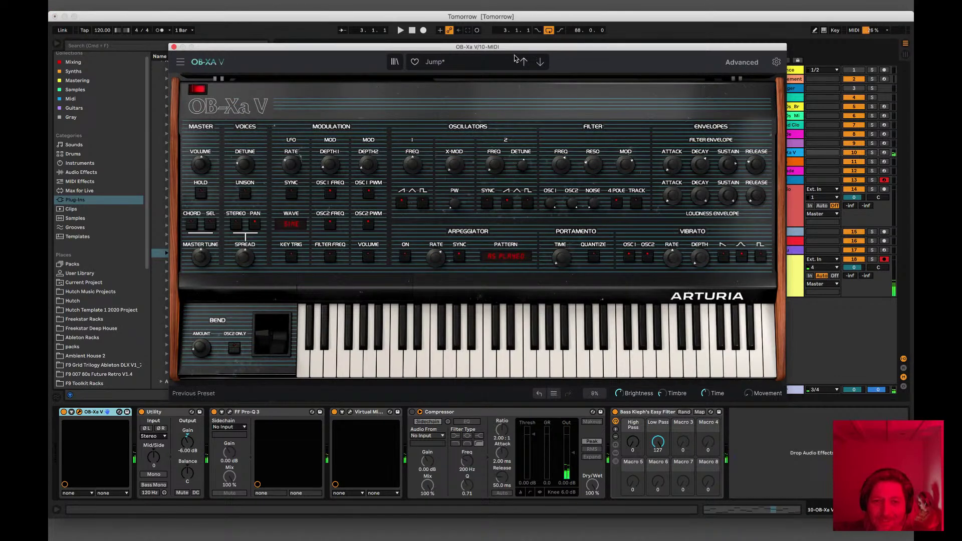
Step: Load the bass preset Alphi in OB-Xa V and adjust its arpeggiator rate
click(489, 62)
mouse_move(473, 92)
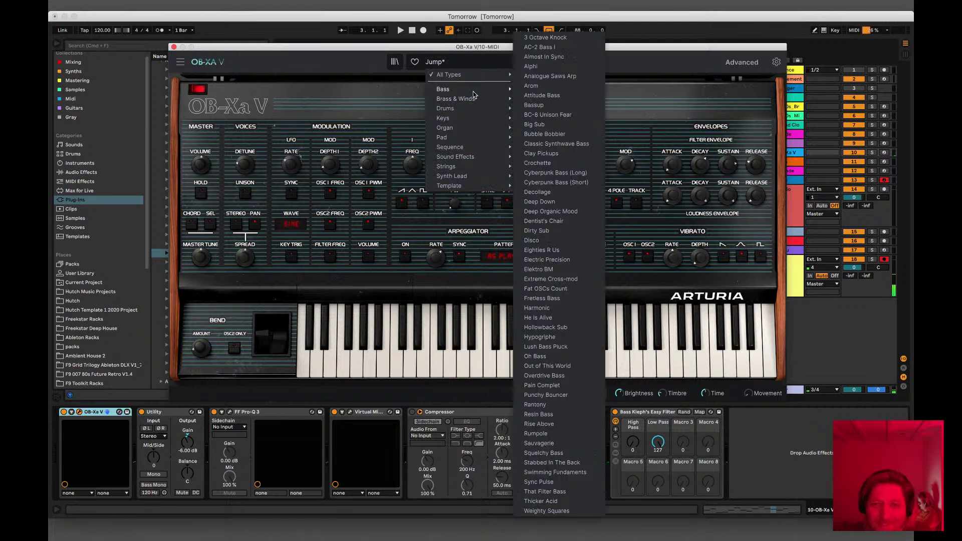
click(530, 66)
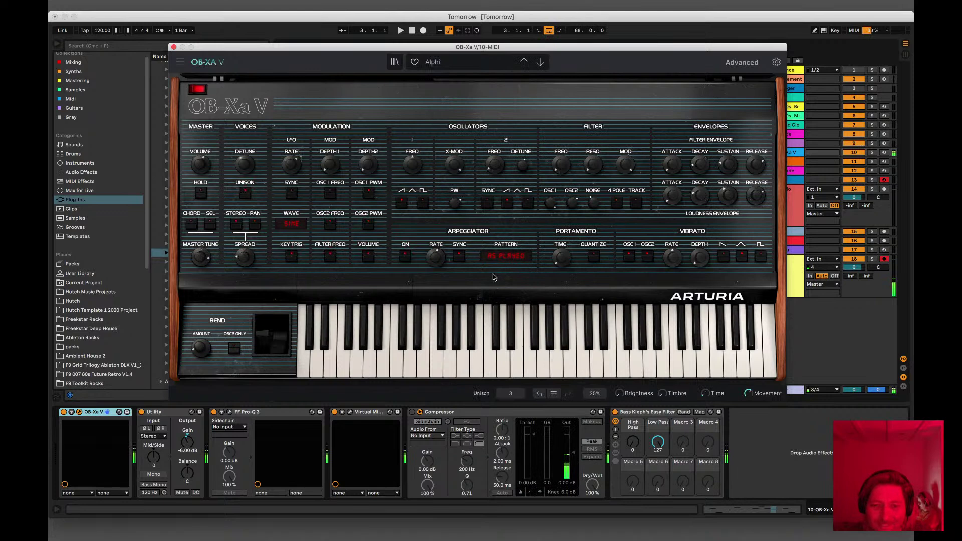
drag(441, 260, 437, 250)
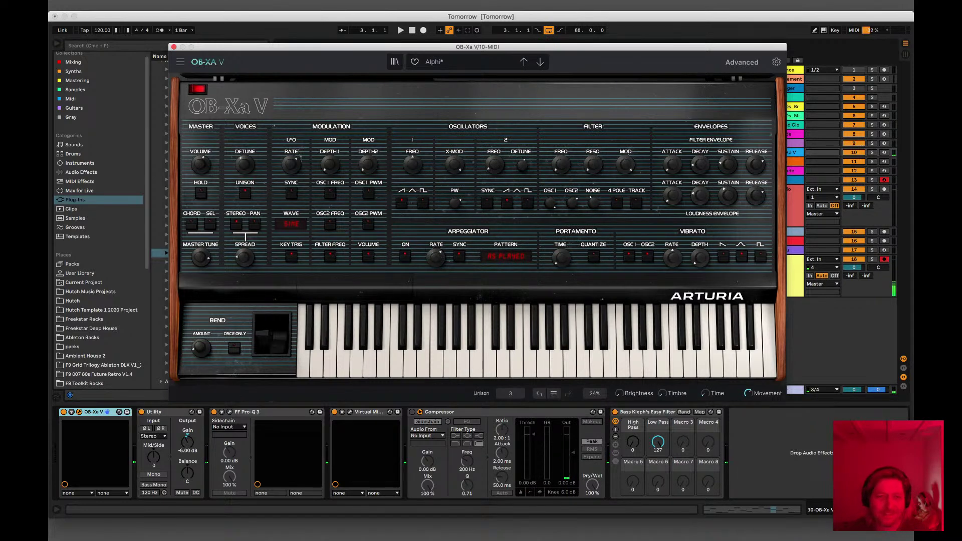
click(172, 46)
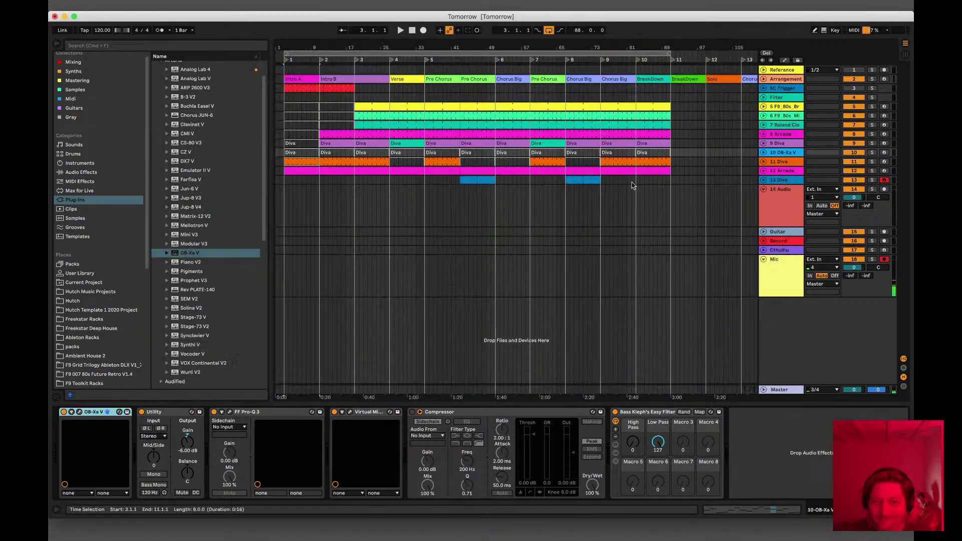
Step: Reactivate the Diva clip on the 10 OB-Xa V track in the Chorus Big section at bar 67 and play it
click(541, 149)
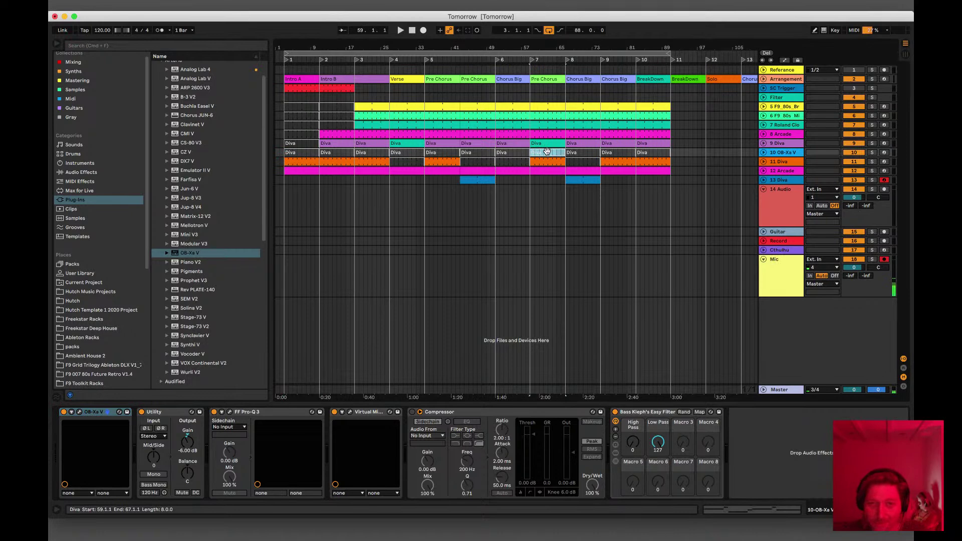
click(576, 141)
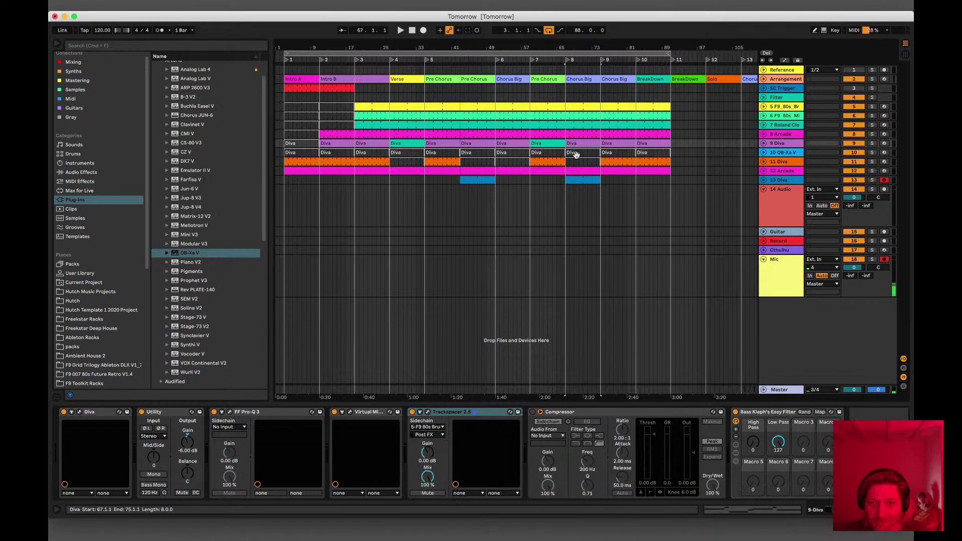
click(576, 153)
key(space)
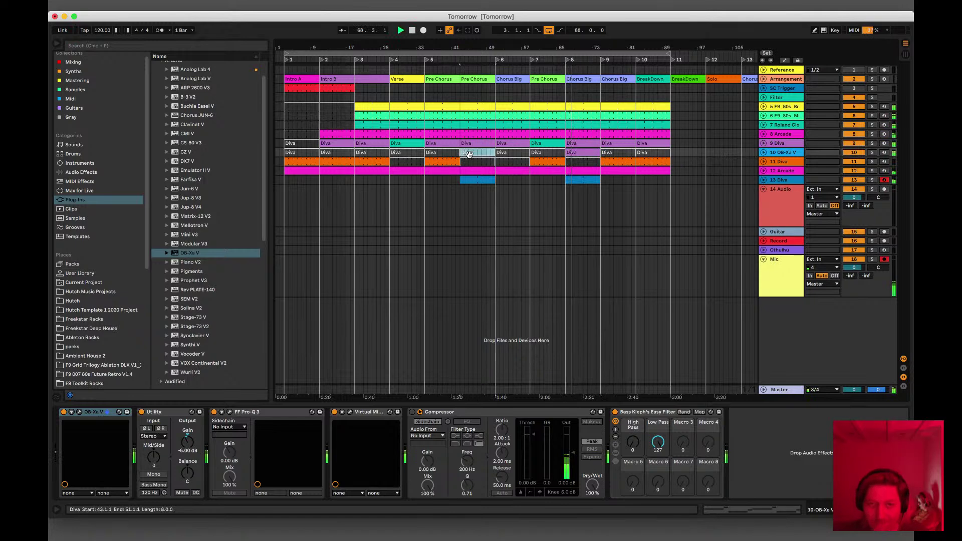
Step: Expand the 10 OB-Xa V track and reactivate its clips in the Pre Chorus sections at bars 35, 43 and 59
click(763, 152)
click(555, 159)
key(0)
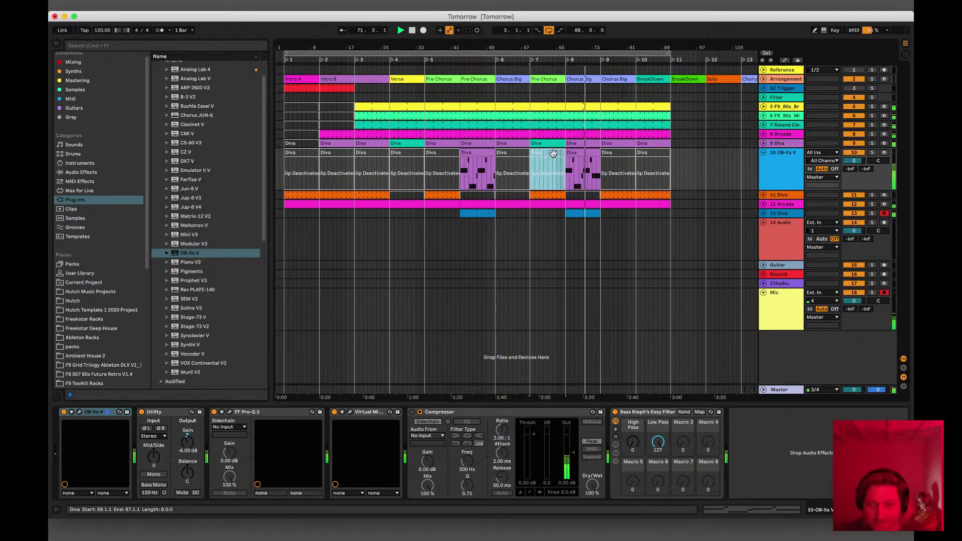
click(443, 158)
key(0)
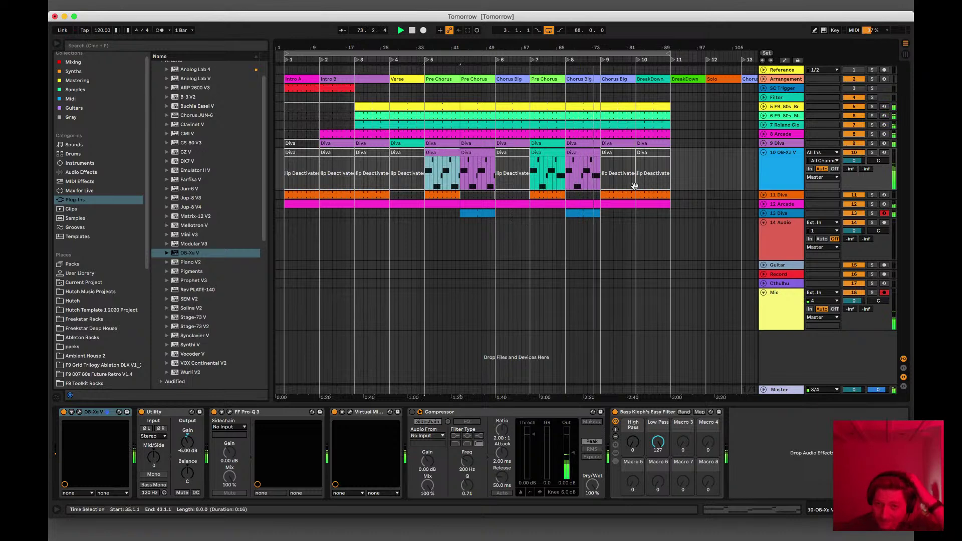
Step: Expand the 9 Diva track, play the song from the Chorus Big at bar 67, and fold the 9 and 10 tracks
click(763, 143)
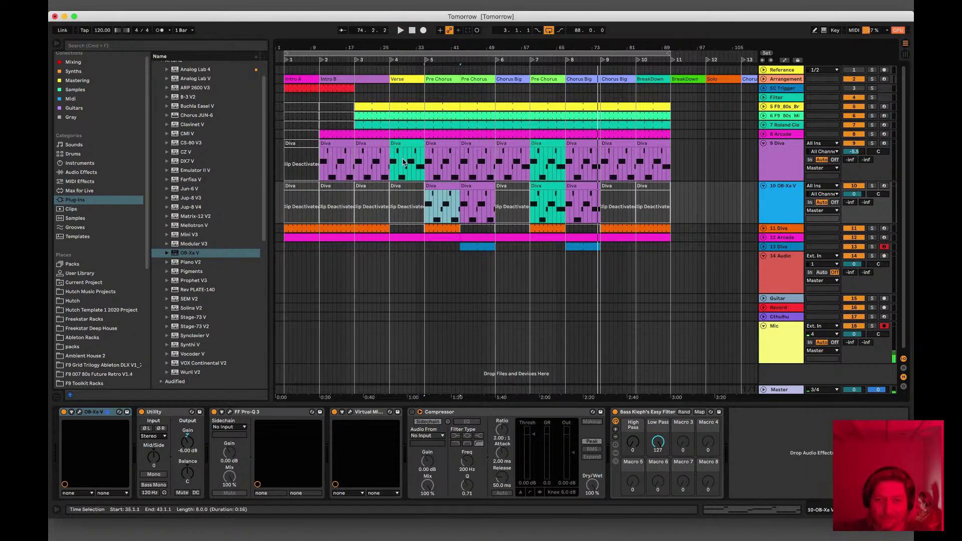
click(336, 145)
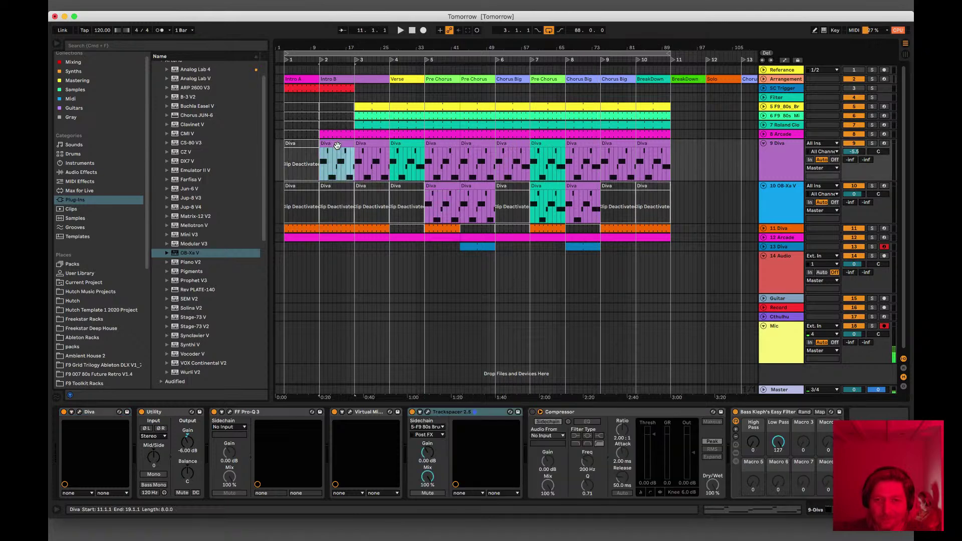
drag(336, 145, 585, 145)
key(space)
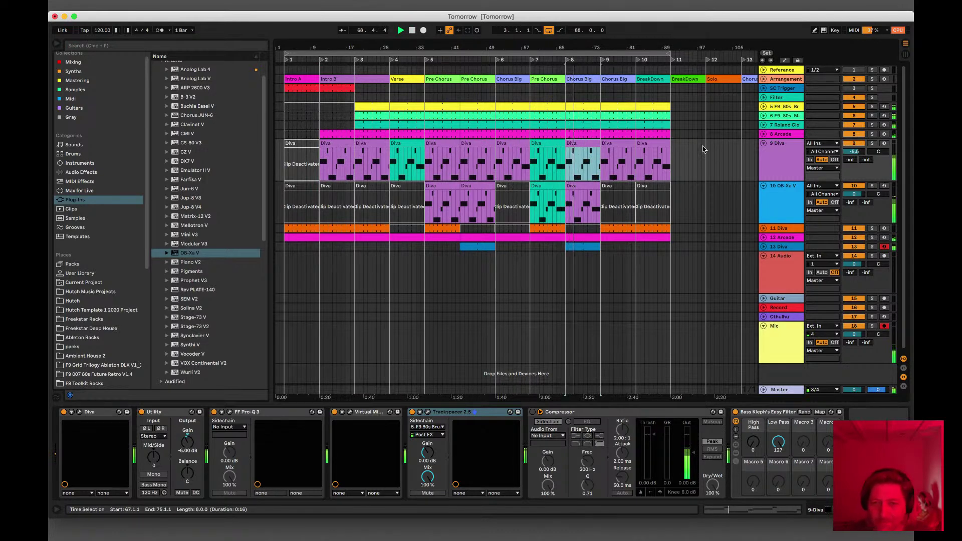
click(762, 186)
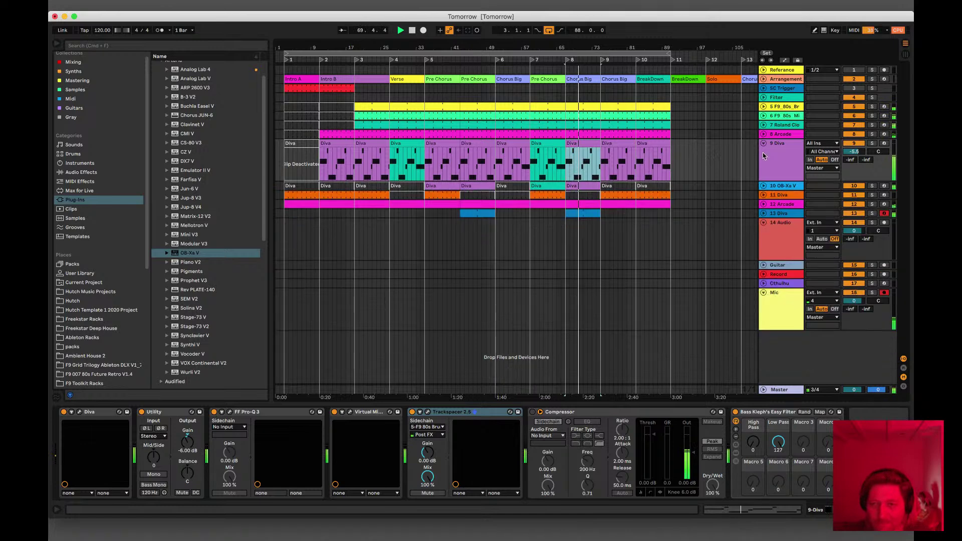
click(762, 143)
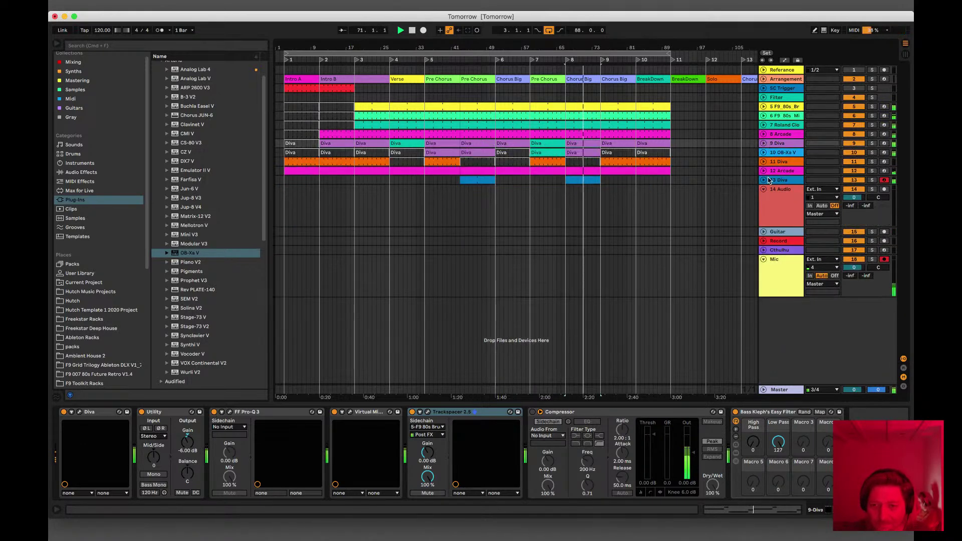
Step: Play the song from Intro A and check the devices on the 12 Arcade and 13 Diva tracks
click(299, 171)
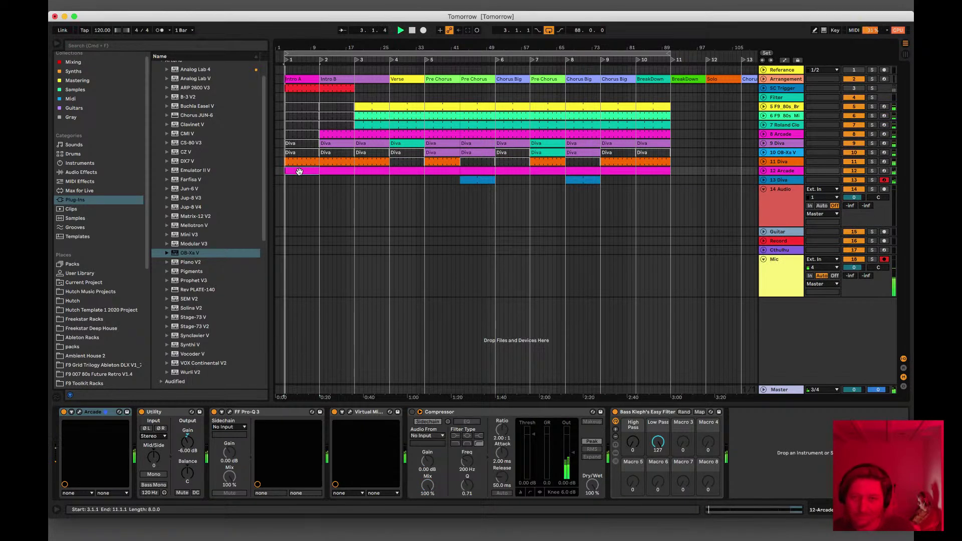
click(781, 180)
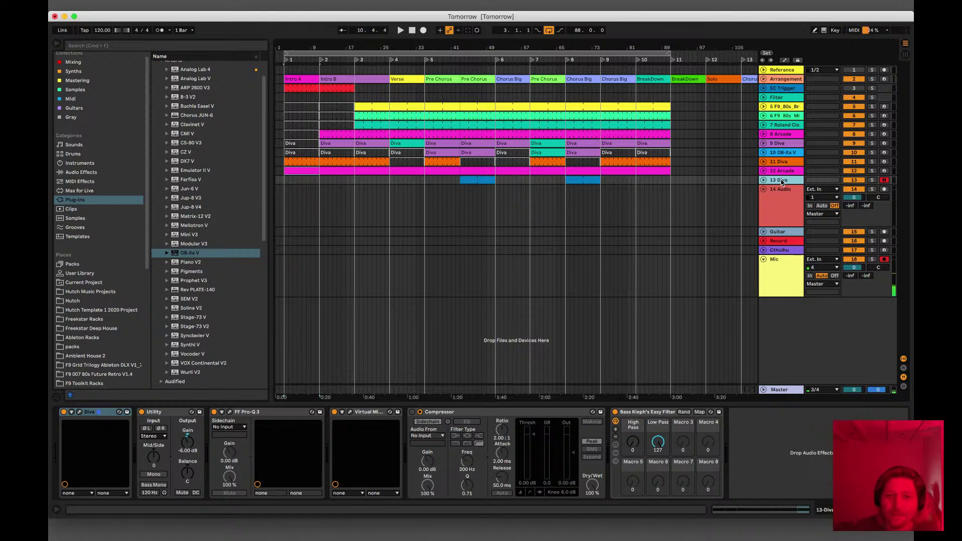
click(296, 173)
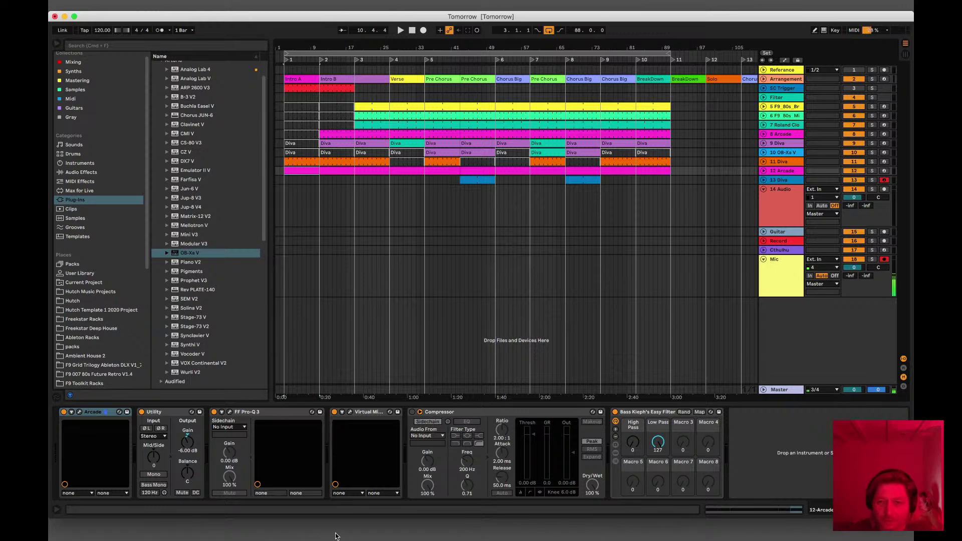
Step: Find the Music group of Waiting For The Right Time.als within the 2.Release folder of Hutch Music Projects, and save the current set
click(70, 292)
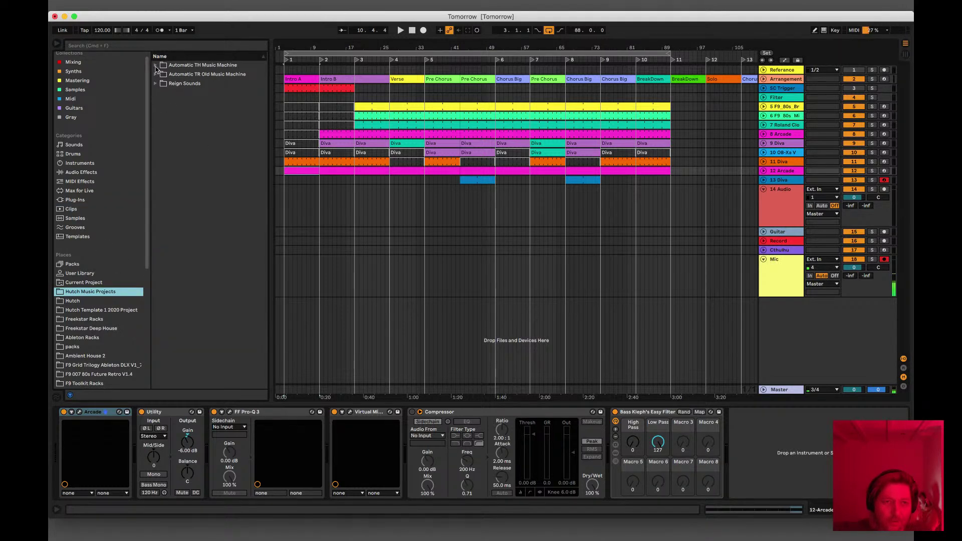
click(156, 66)
click(160, 93)
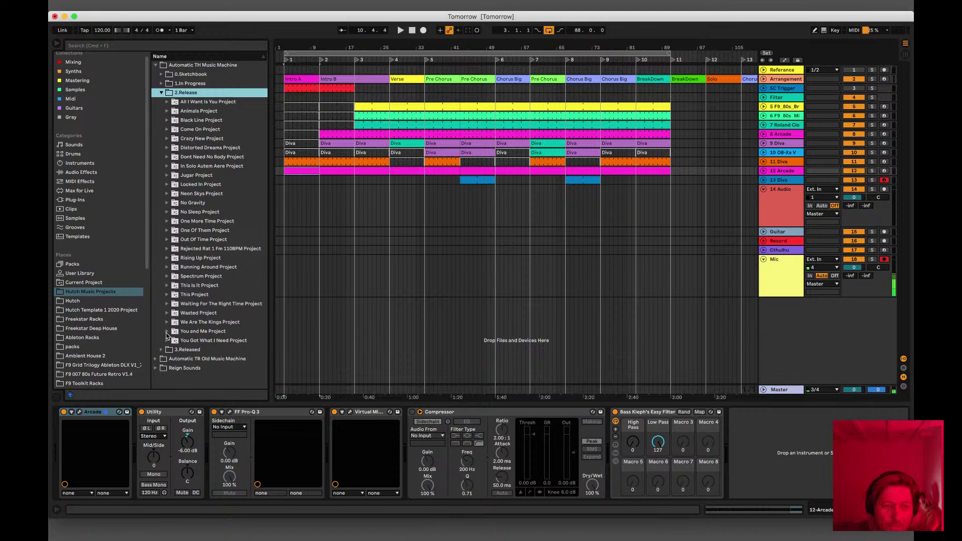
click(167, 304)
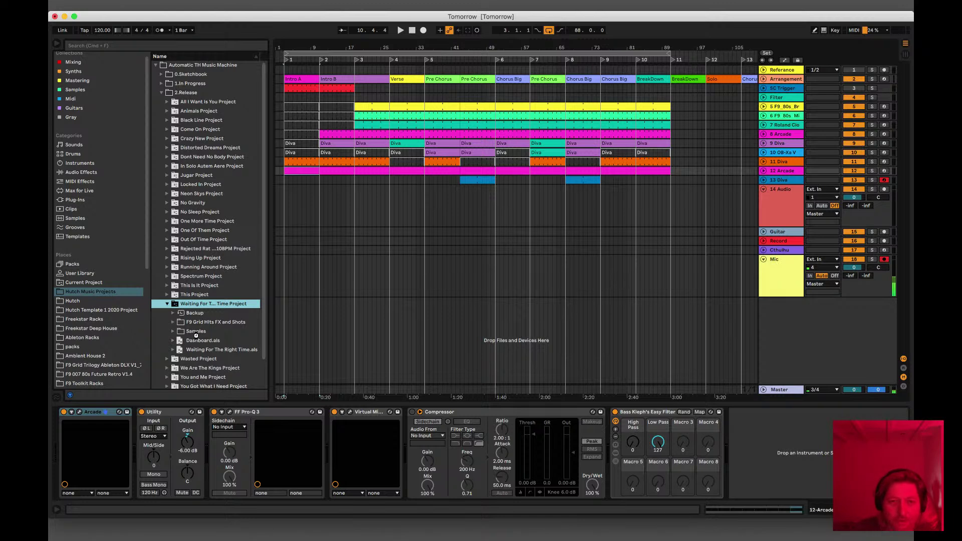
scroll(195, 335, down, 3)
scroll(203, 313, down, 3)
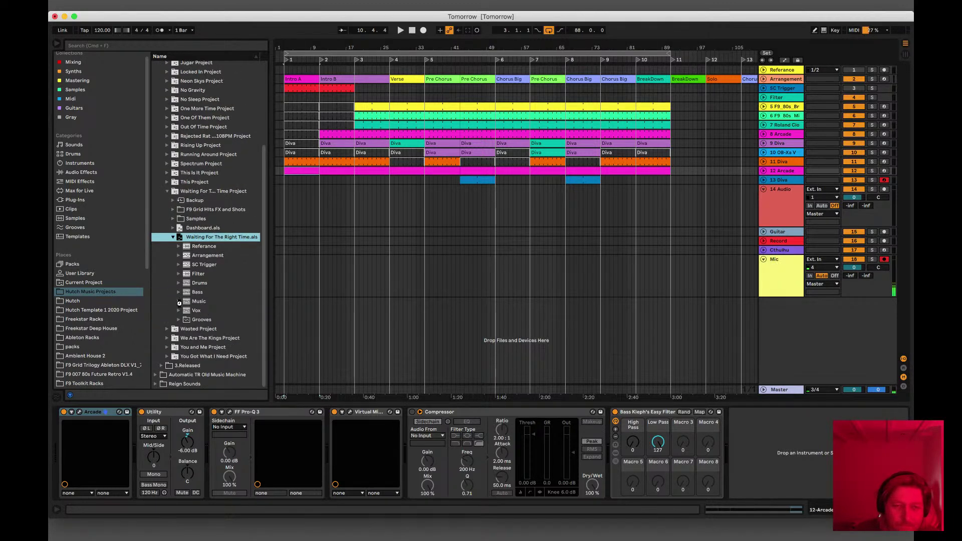
click(179, 303)
key(super+s)
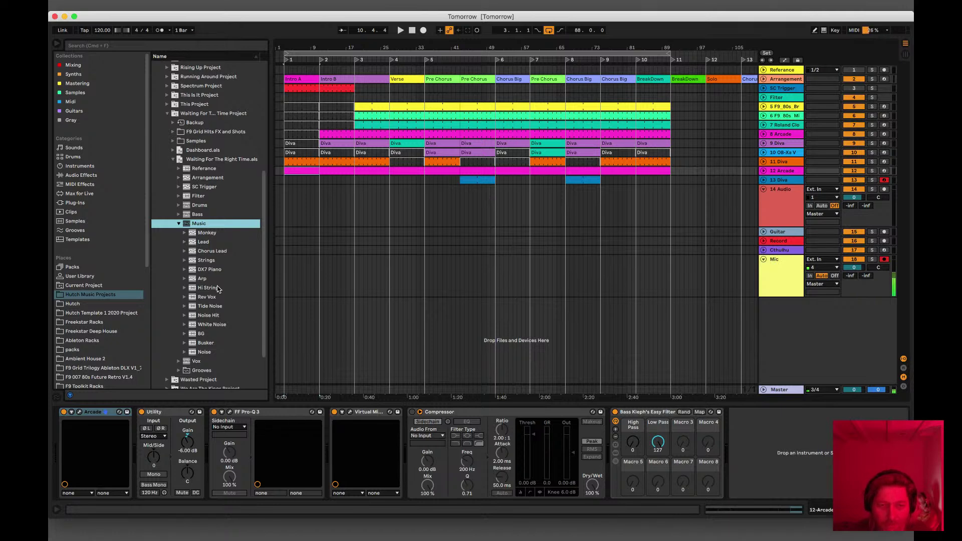
Step: Import the Hi String track from that set below the 13 Diva track and dismiss the plug-in warning
click(191, 289)
drag(191, 289, 776, 187)
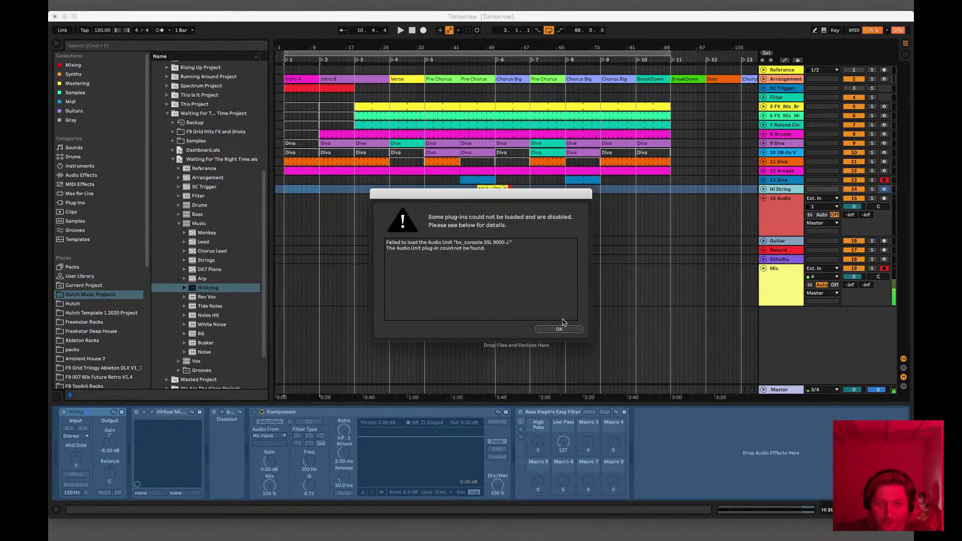
click(556, 329)
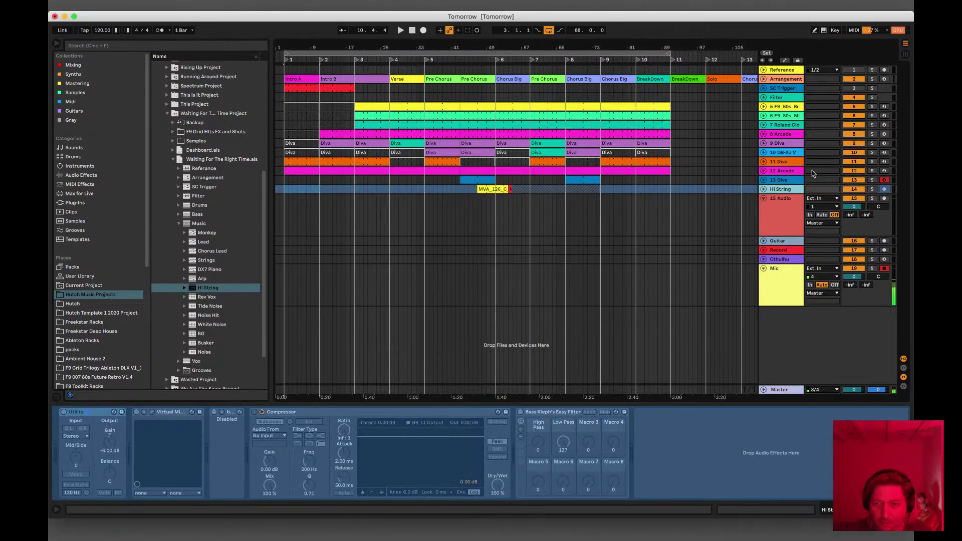
Step: Expand the imported Hi String track and unfreeze it
click(763, 189)
right_click(758, 196)
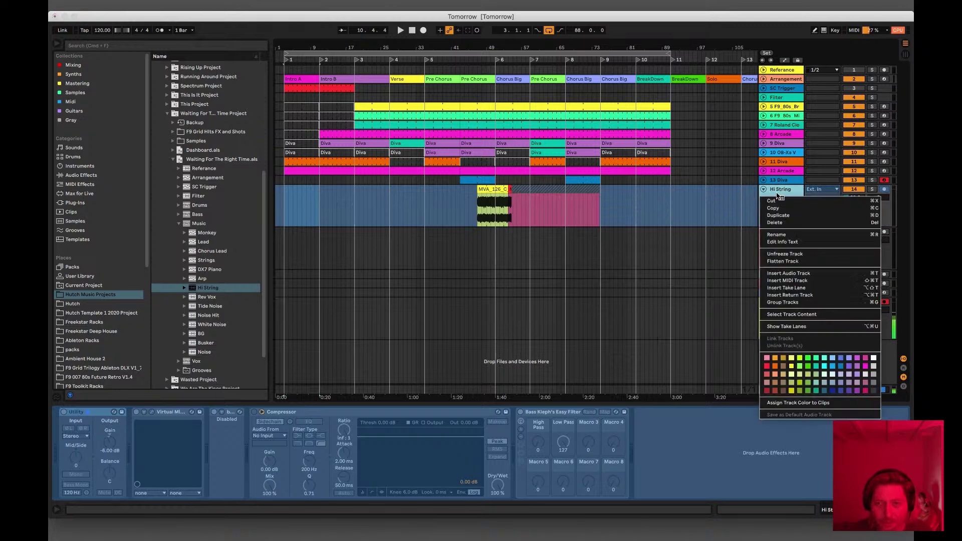
right_click(779, 192)
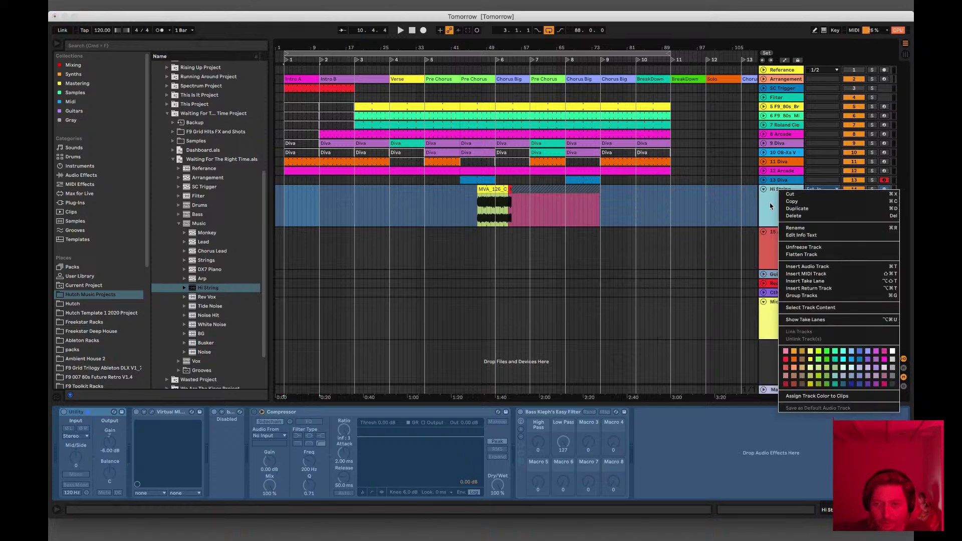
click(797, 248)
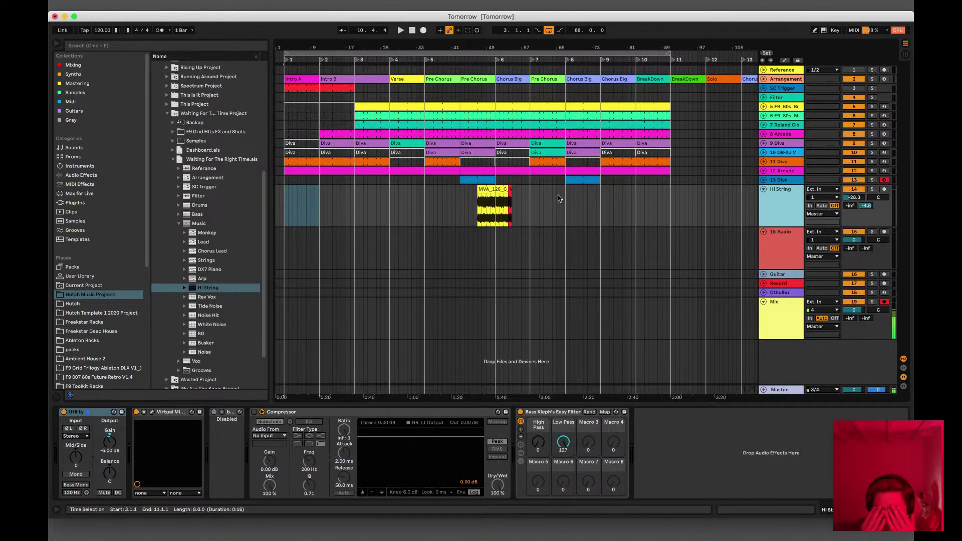
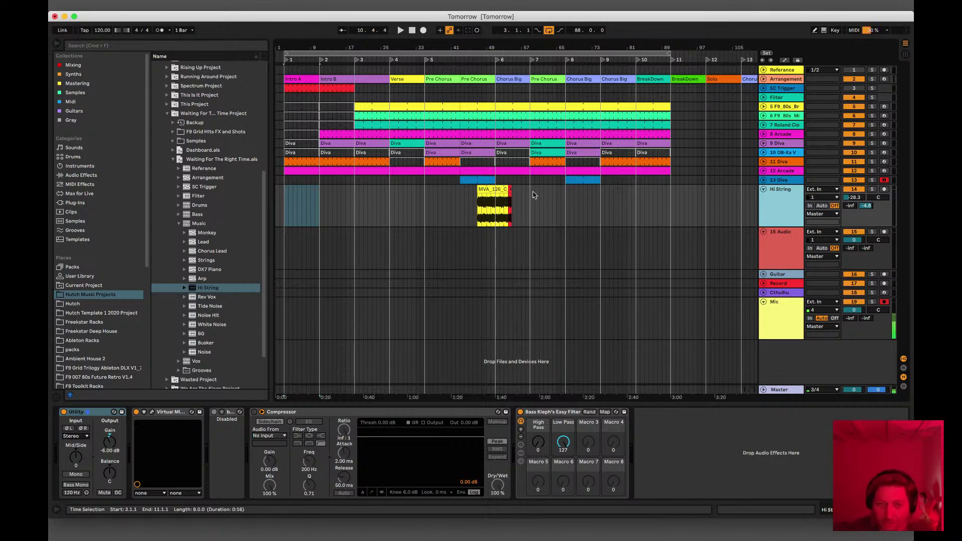
Step: Reduce the Hi String track to its MVA_126_C_Hi_Strings clip, placed at bar 3 and extended to bar 11 to fill Intro A
click(509, 190)
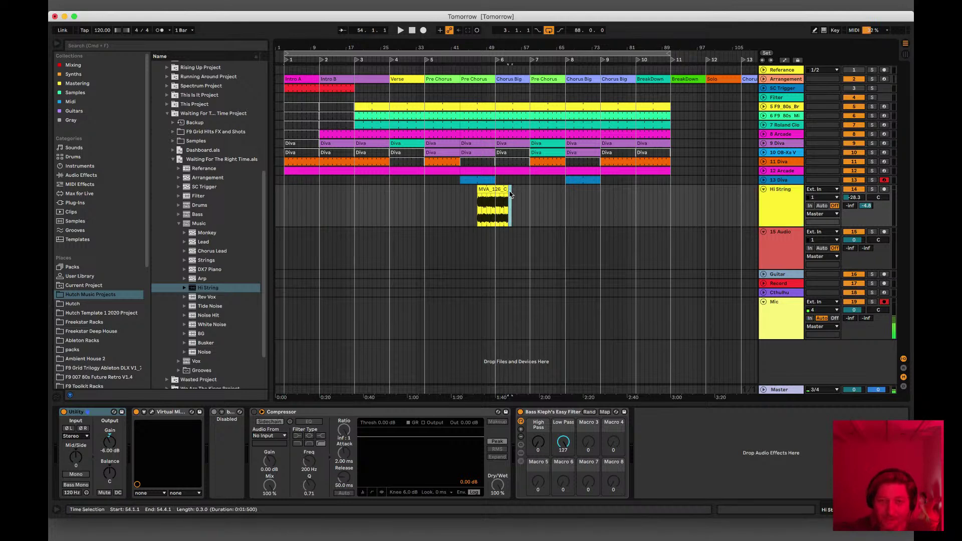
key(super+c)
click(373, 205)
key(super+v)
drag(352, 196, 314, 191)
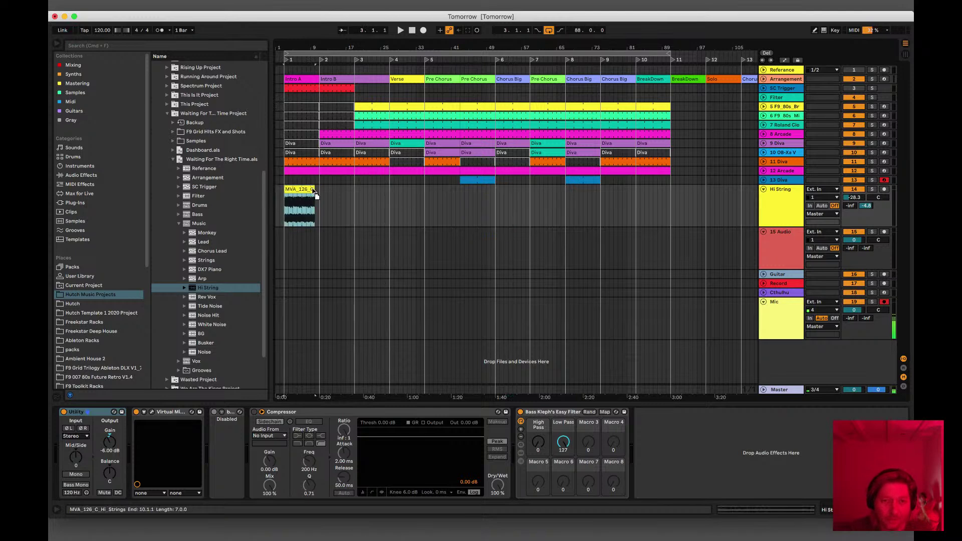
click(316, 189)
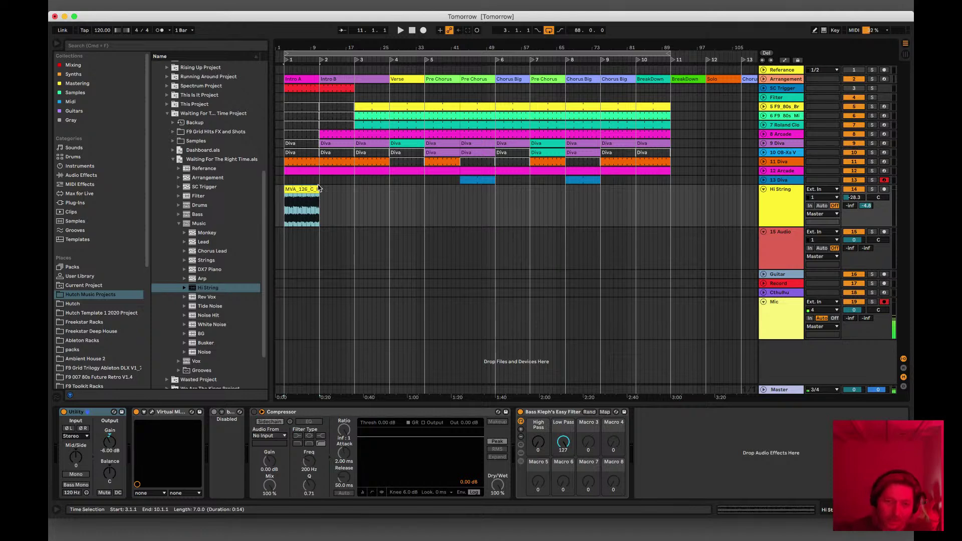
Step: Delete the disabled plug-in from the Hi String track's device chain and play the strings clip from bar 3
click(233, 416)
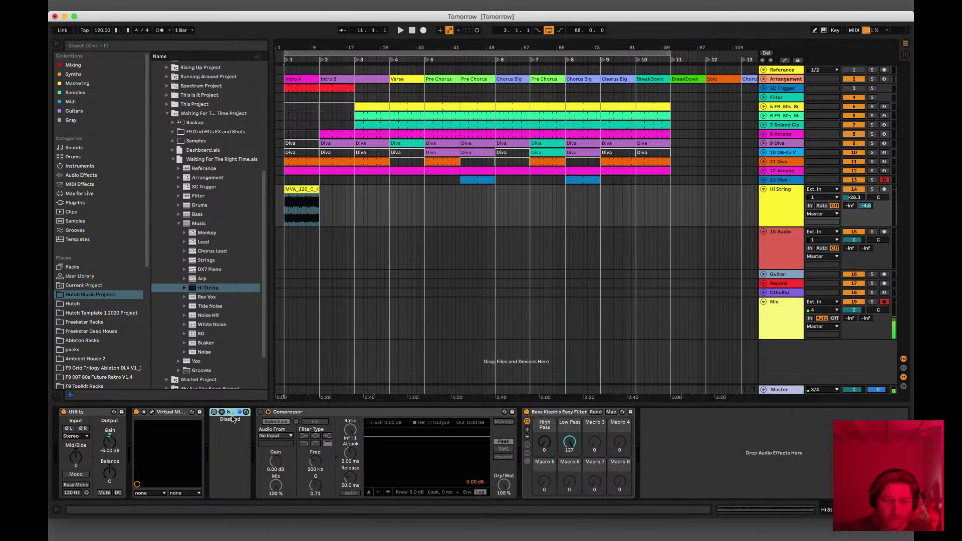
key(Delete)
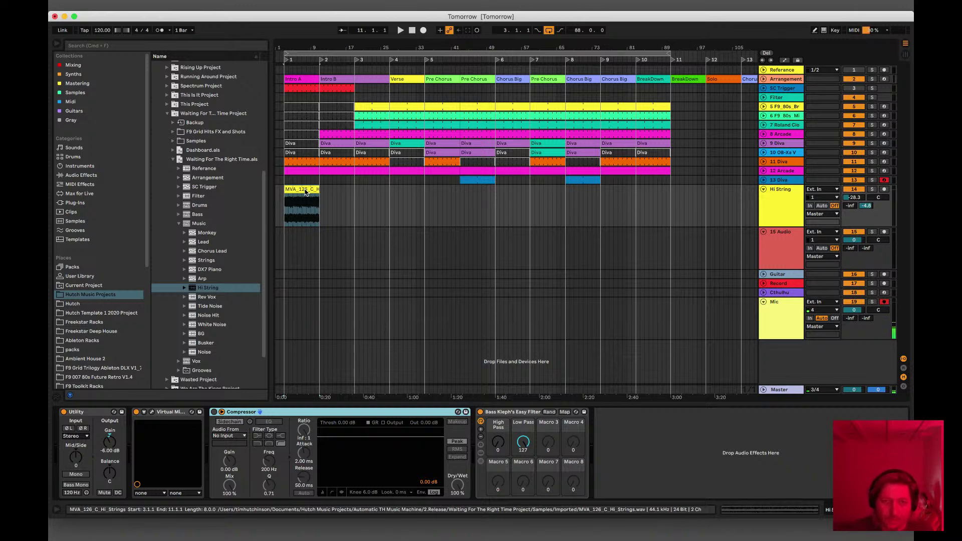
click(304, 188)
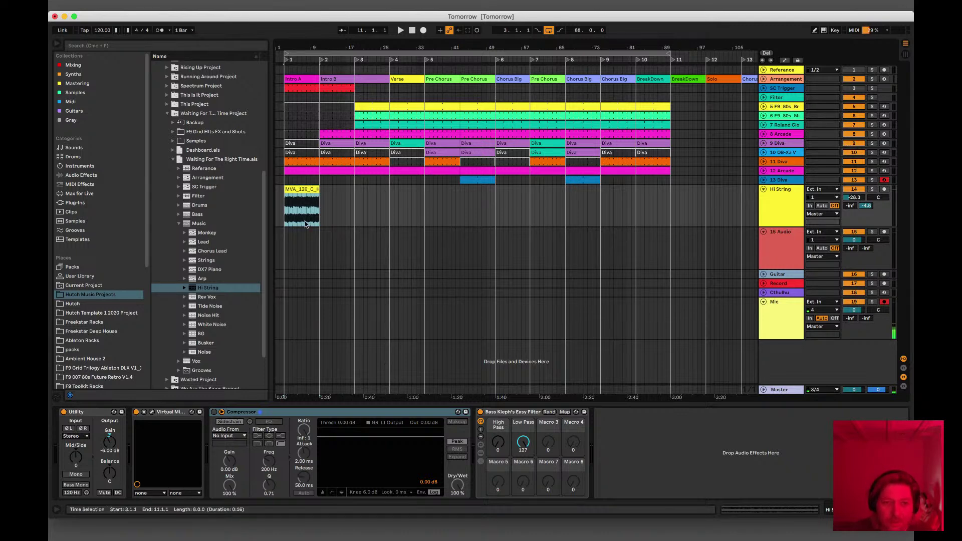
key(space)
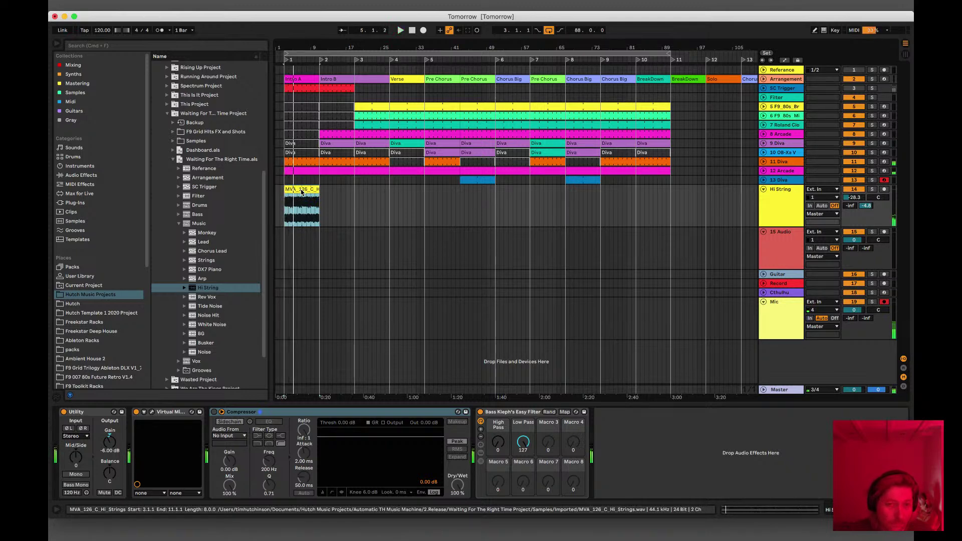
Step: Lower the Hi String track's volume to about -39.2 dB and duplicate its Intro A clip into Intro B
double_click(300, 189)
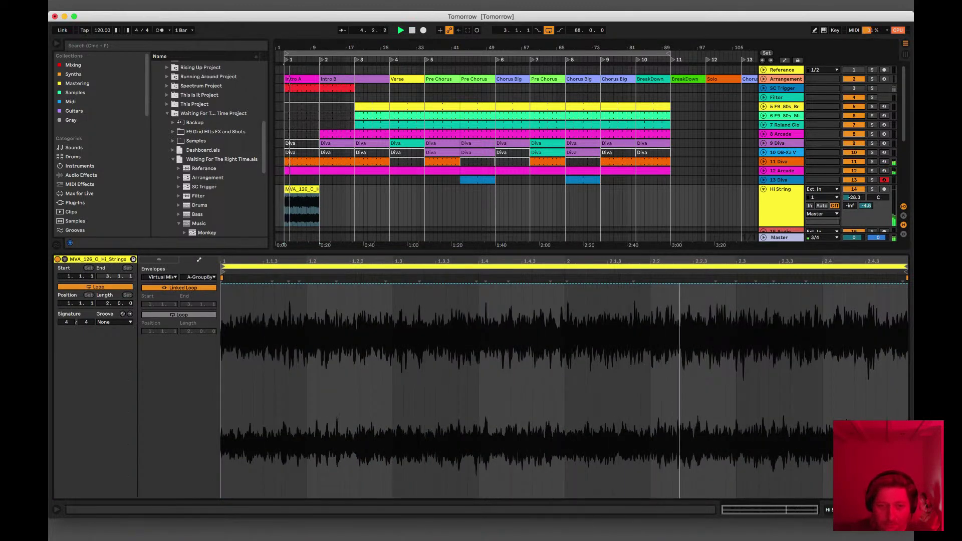
key(super+alt+l)
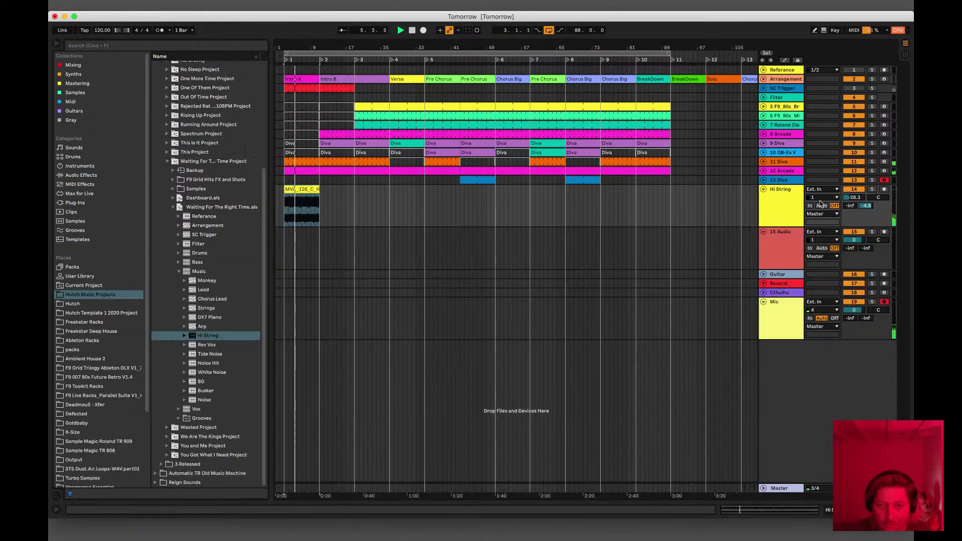
drag(854, 197, 855, 200)
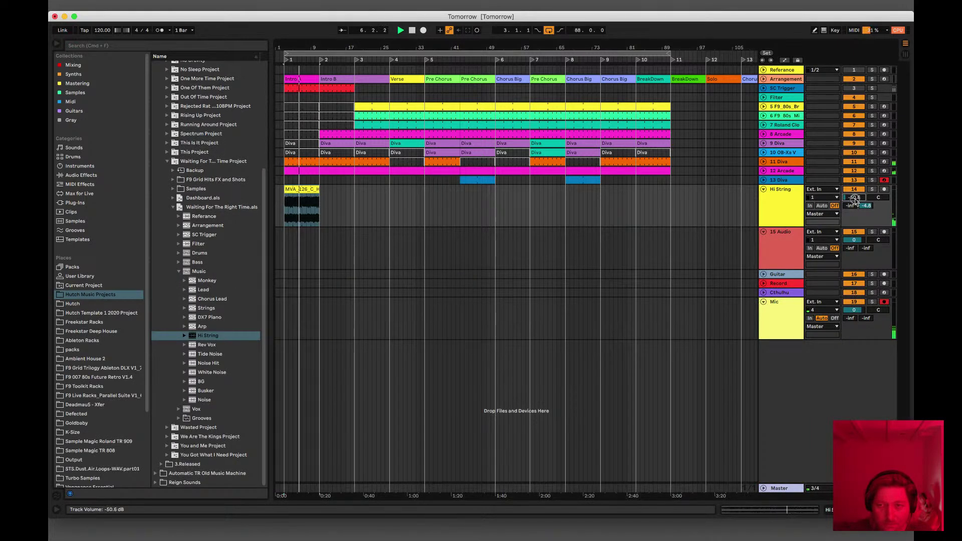
click(301, 191)
key(super+d)
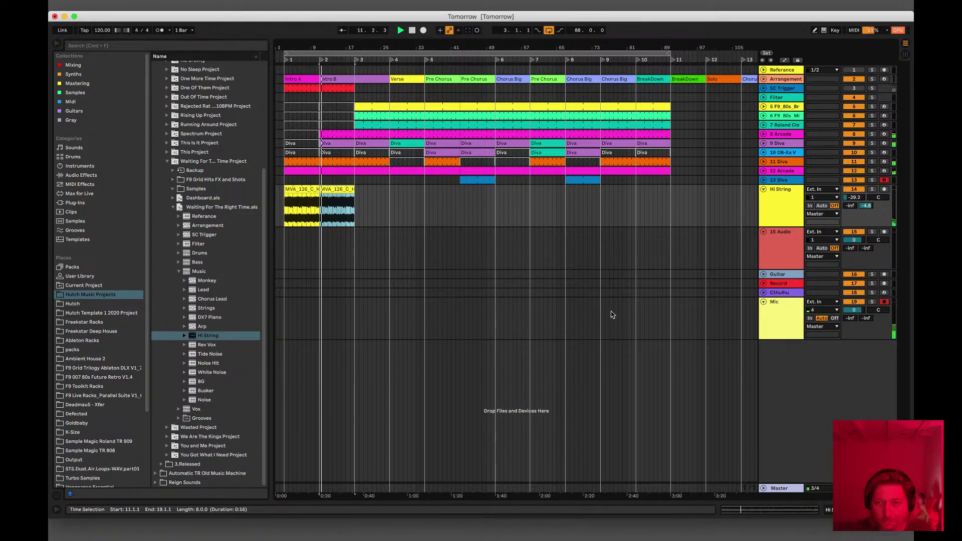
Step: Import the Noise Hit track from the Waiting For The Right Time set and move its first KSHMR clip to bar 19
click(762, 190)
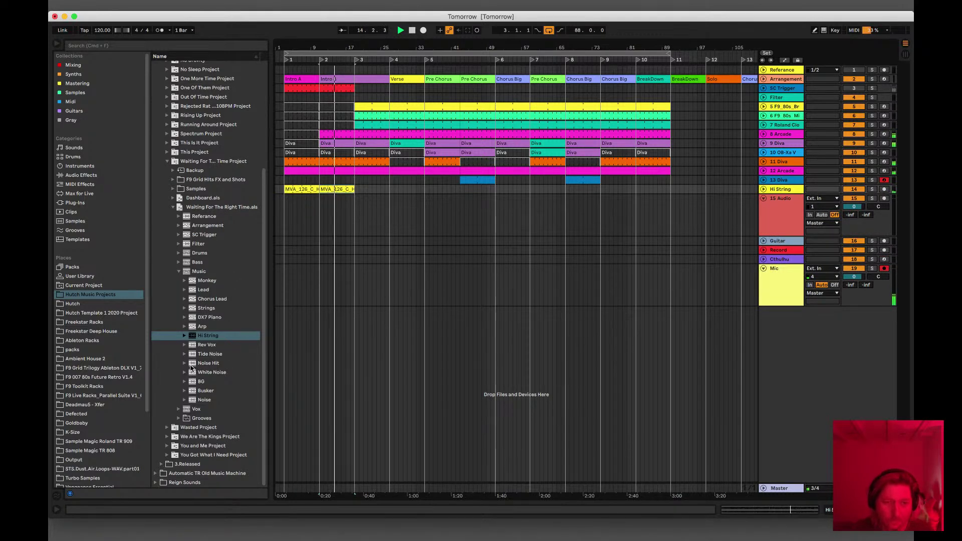
click(192, 364)
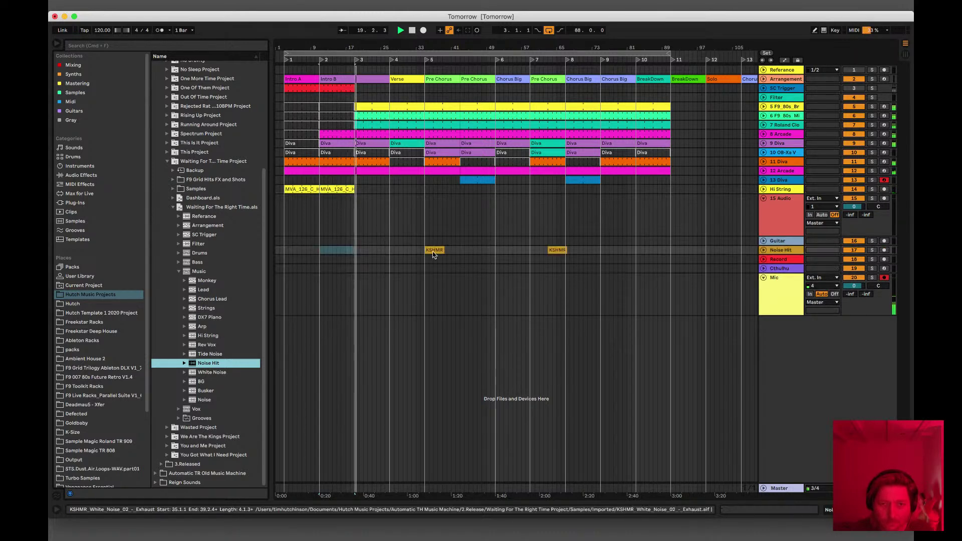
drag(434, 254, 366, 255)
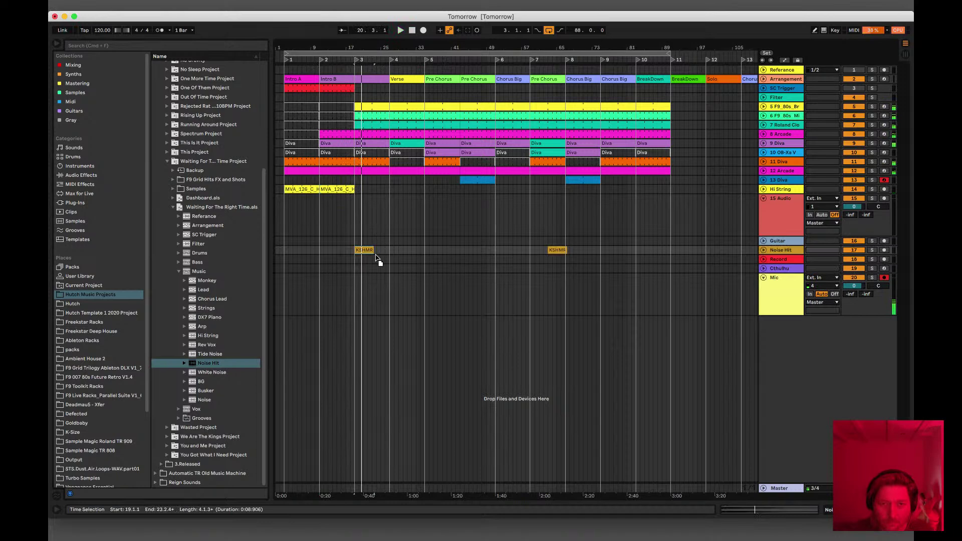
Step: Delete the Noise Hit track's second clip at bar 63 and move the track directly below Hi String, folded
click(763, 251)
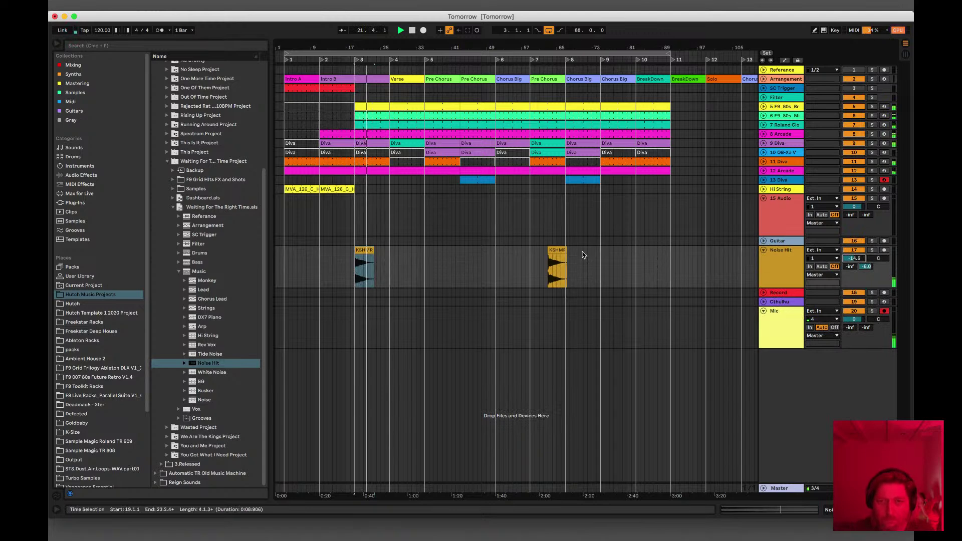
click(549, 259)
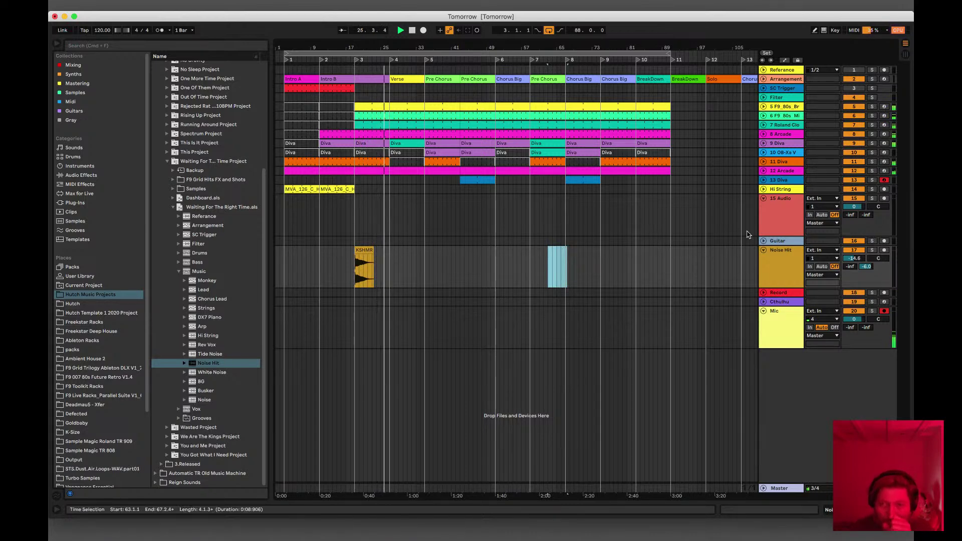
drag(780, 266, 782, 200)
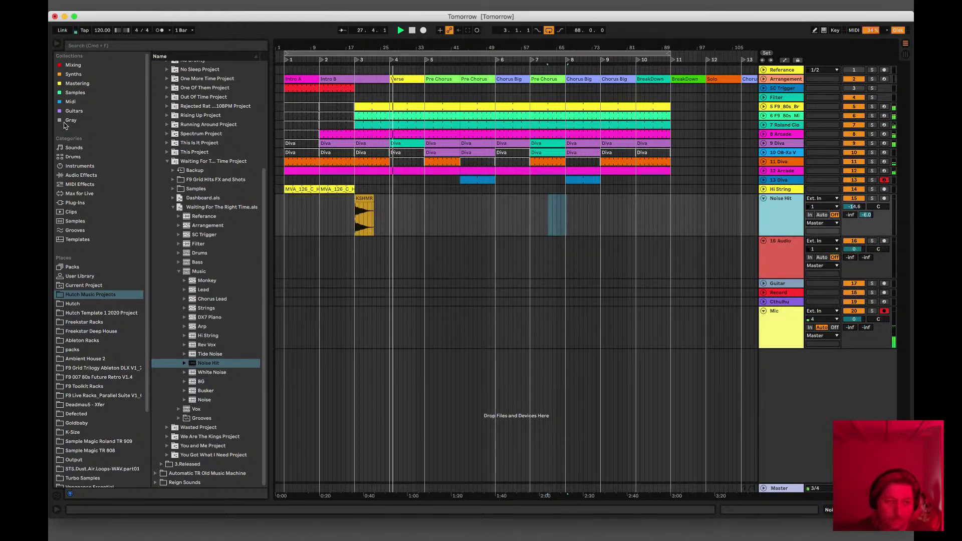
click(79, 192)
click(68, 203)
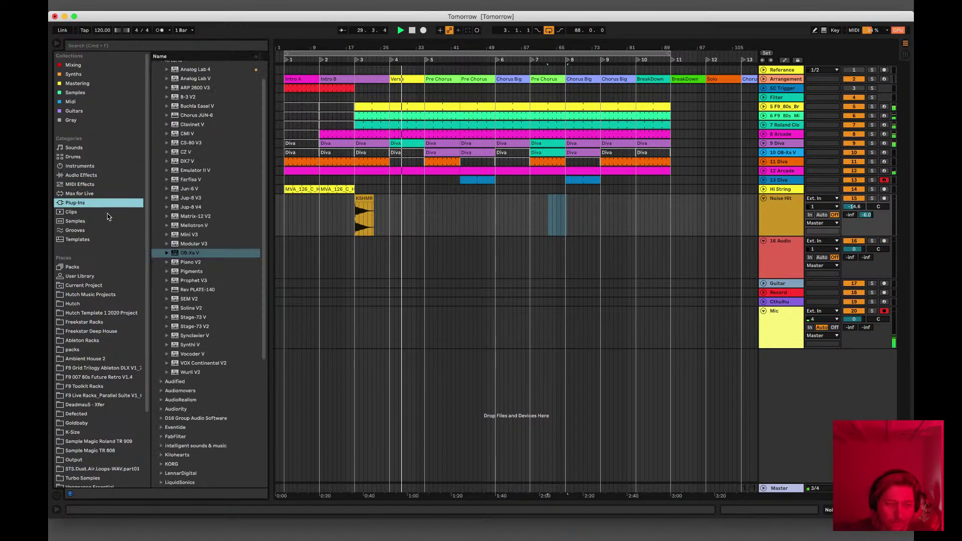
click(764, 199)
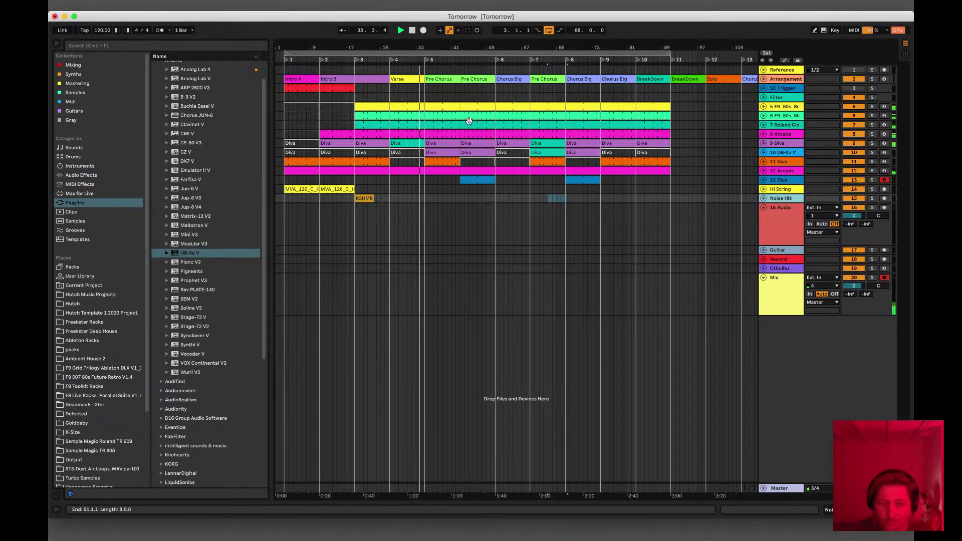
Step: Play the arrangement from the Verse at bar 27 and select the 16 Audio track
drag(425, 42, 436, 43)
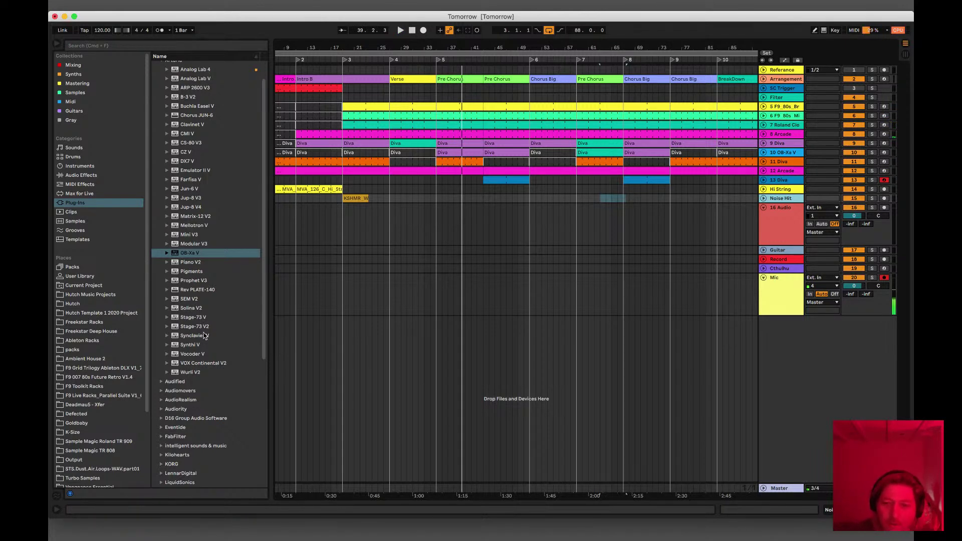
click(410, 146)
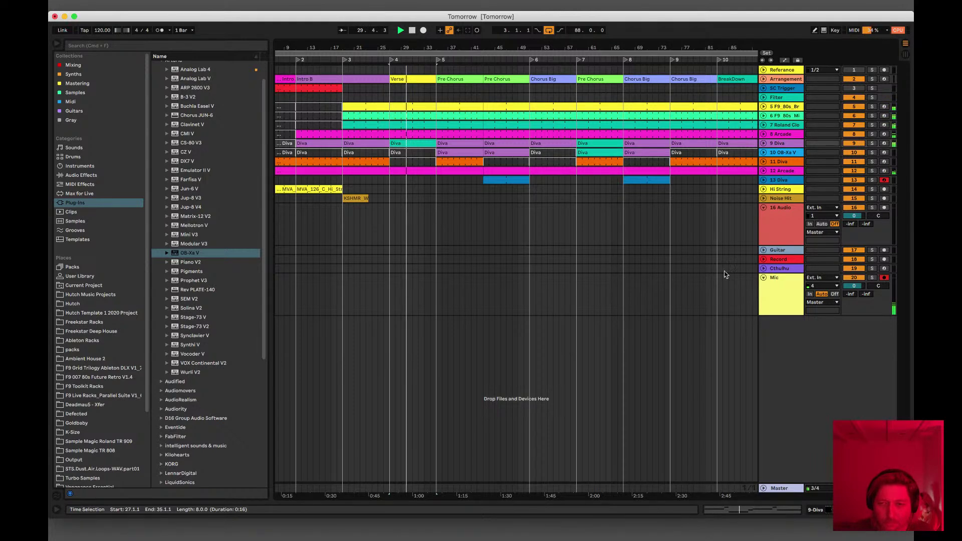
click(778, 269)
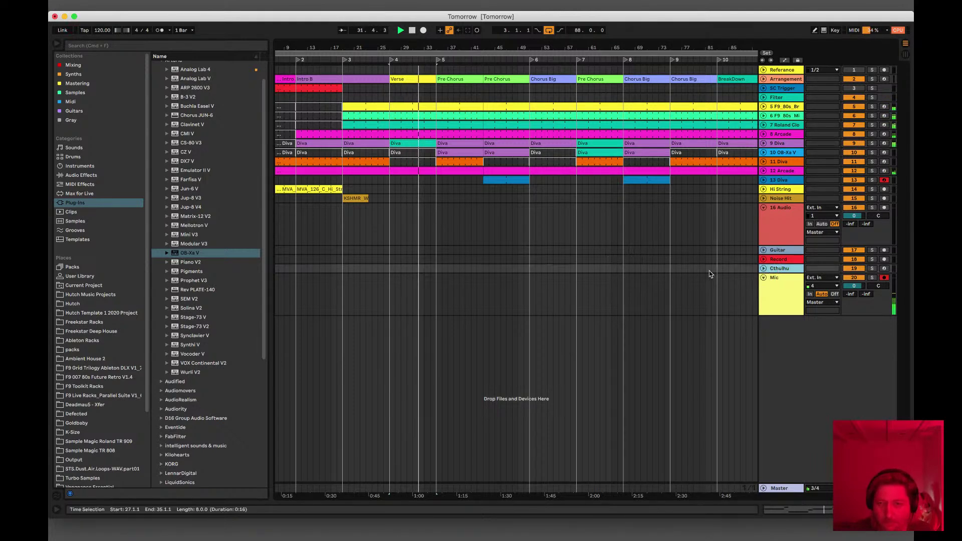
click(767, 244)
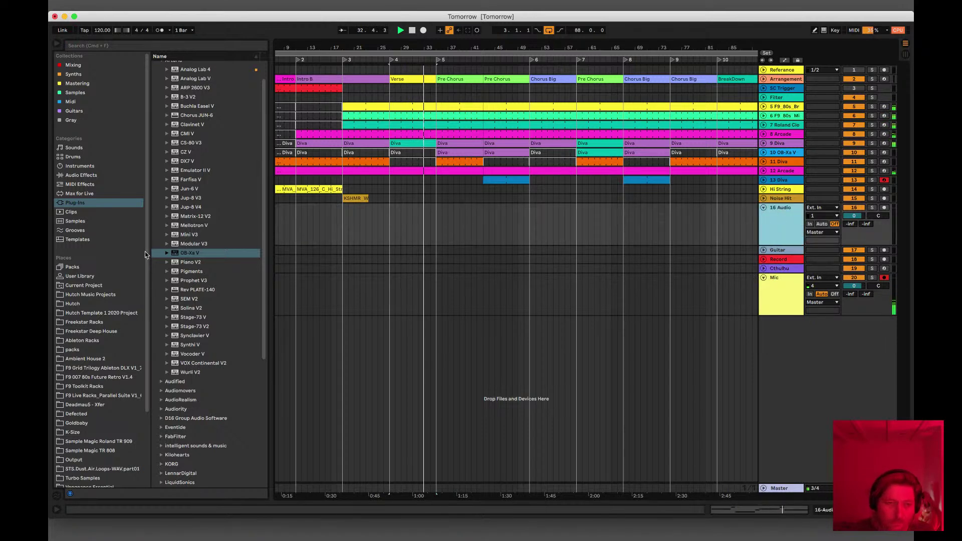
drag(480, 49, 480, 46)
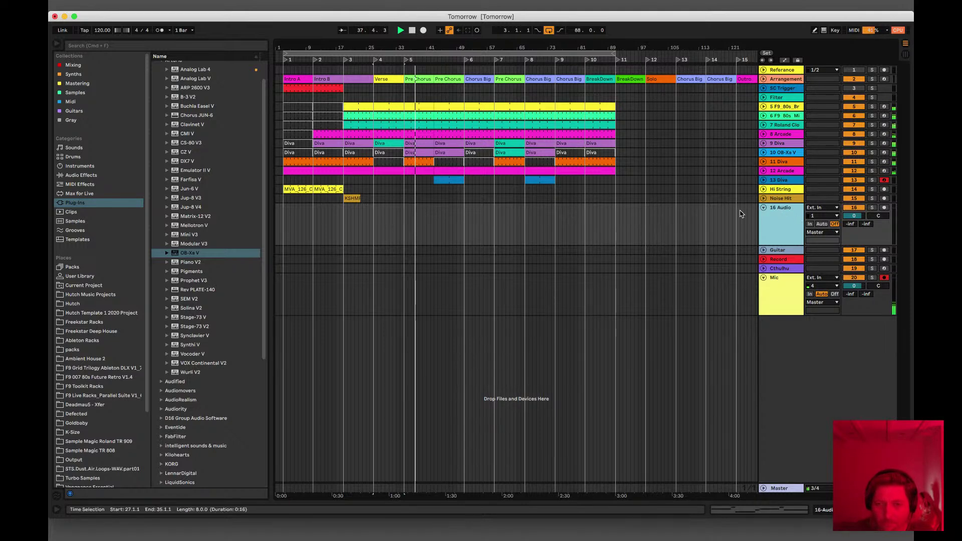
Step: Deactivate the 12 Arcade and 11 Diva clips in the Chorus Big section from bar 75 to bar 83
drag(546, 181, 566, 169)
click(574, 160)
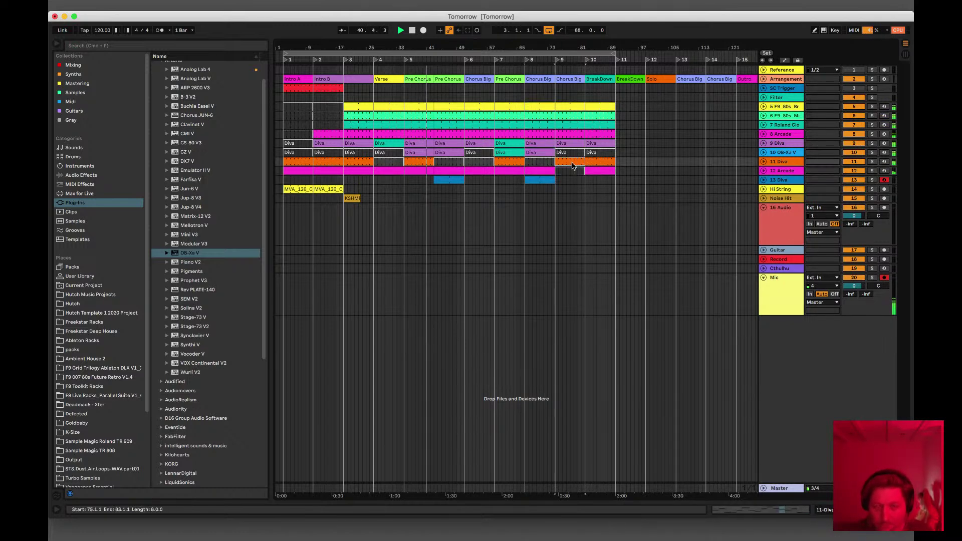
key(0)
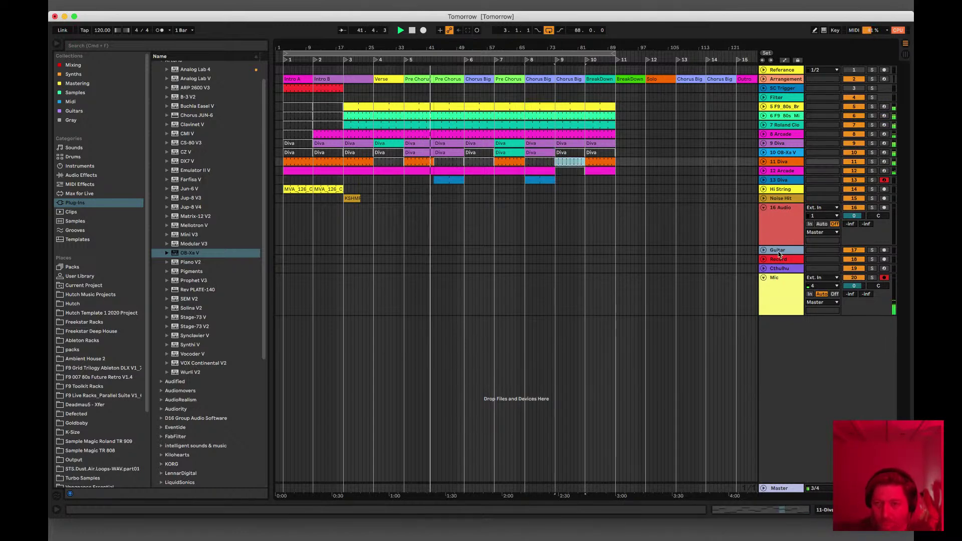
Step: Examine the device chains of the 13 Diva track and the F9 80s Midnight Kit Snare track during playback
click(781, 232)
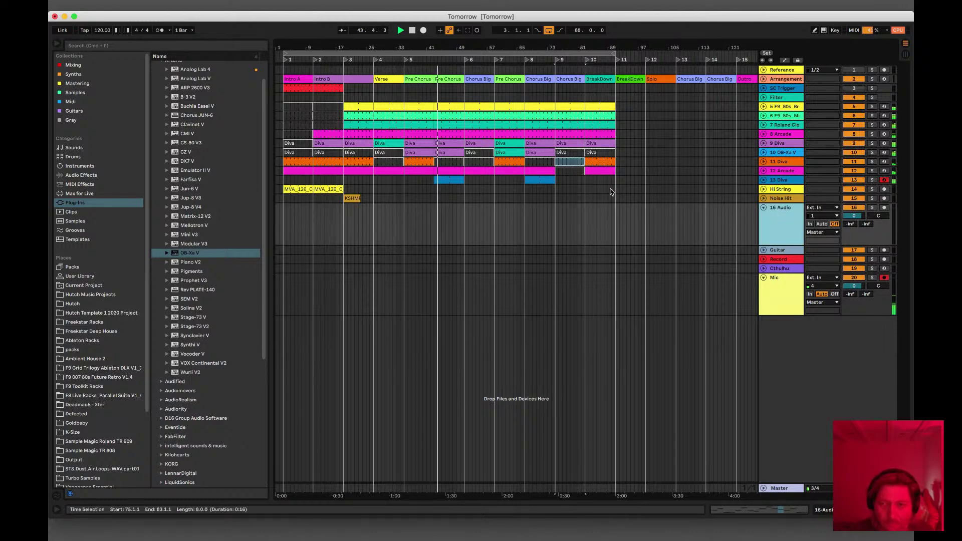
double_click(796, 182)
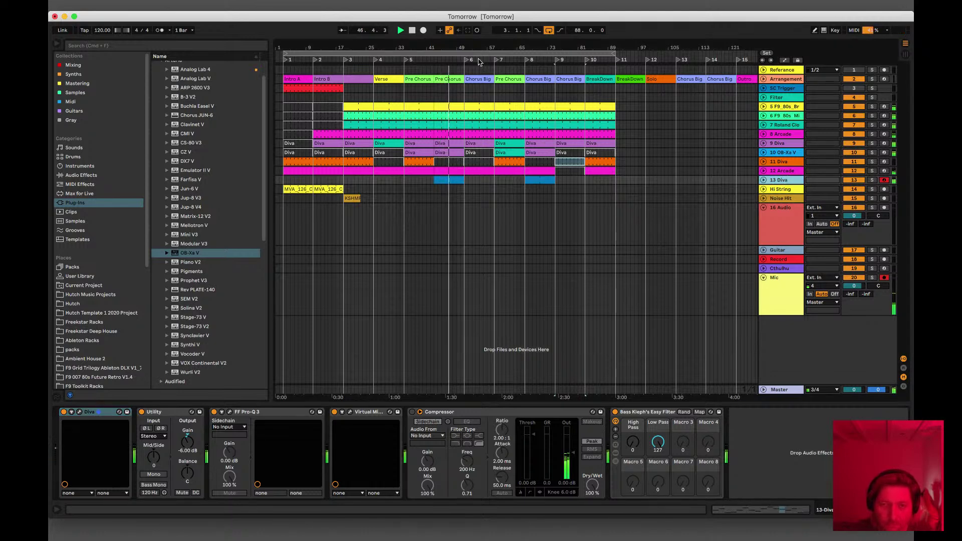
drag(460, 49, 460, 44)
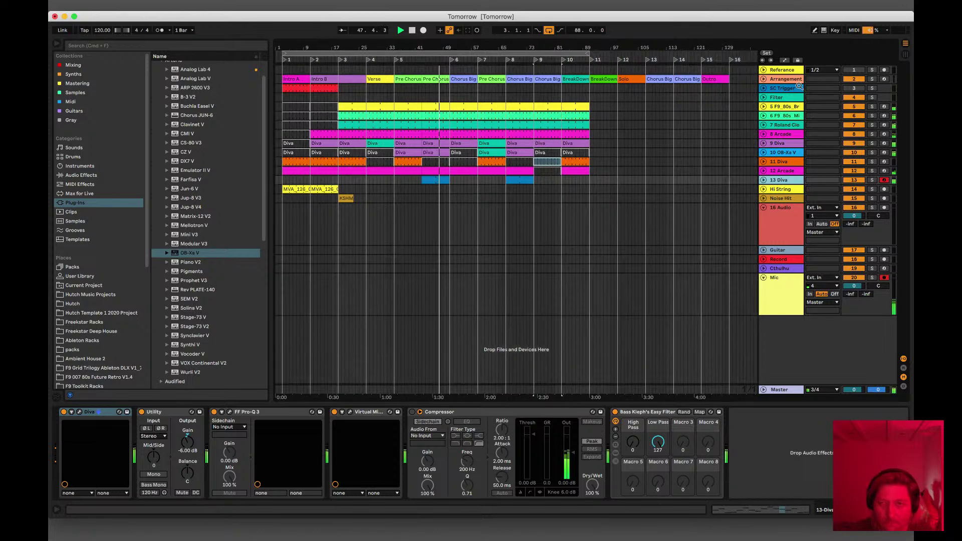
click(763, 116)
click(790, 119)
click(358, 432)
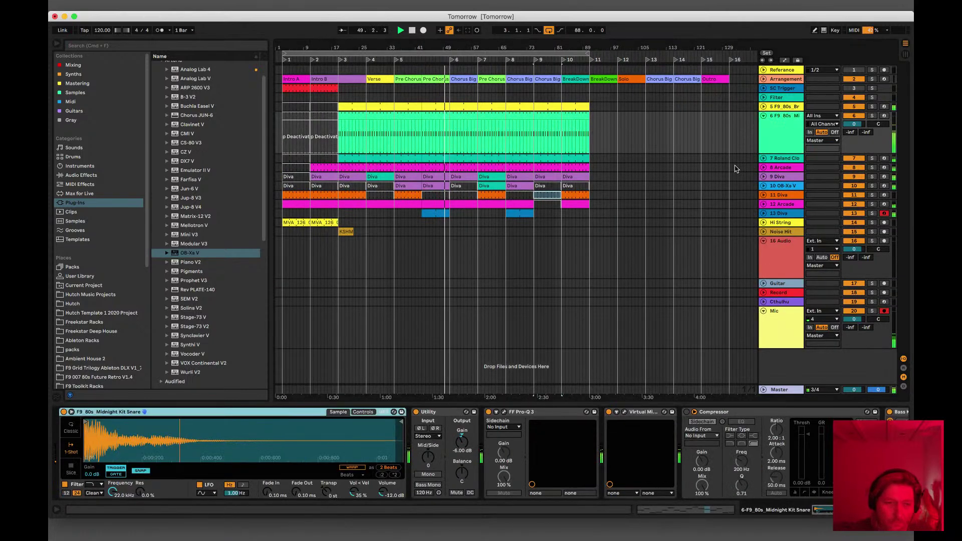
click(763, 117)
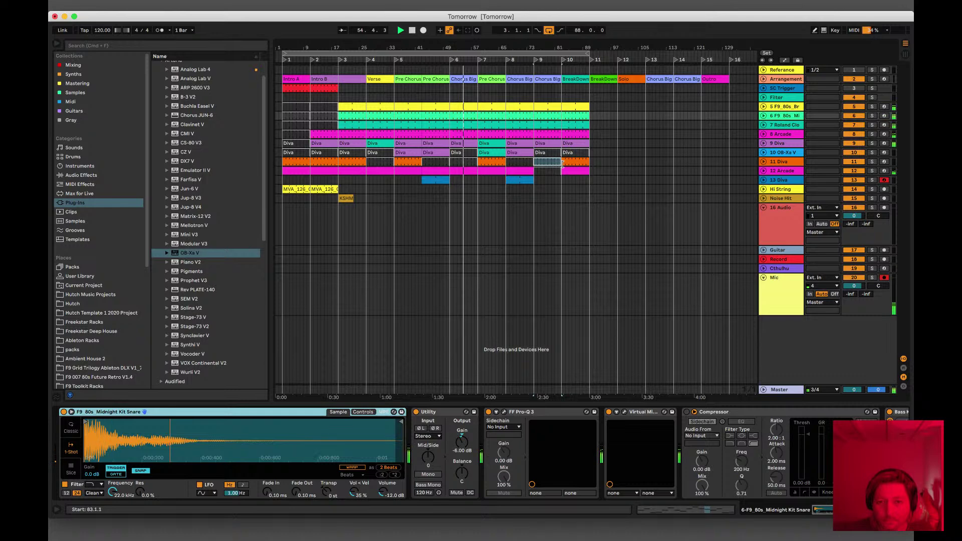
click(525, 184)
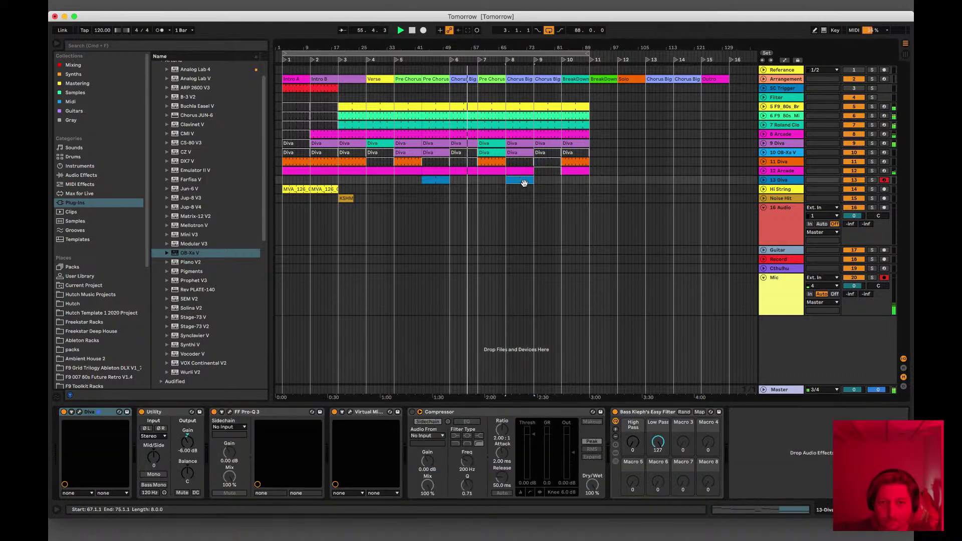
click(535, 162)
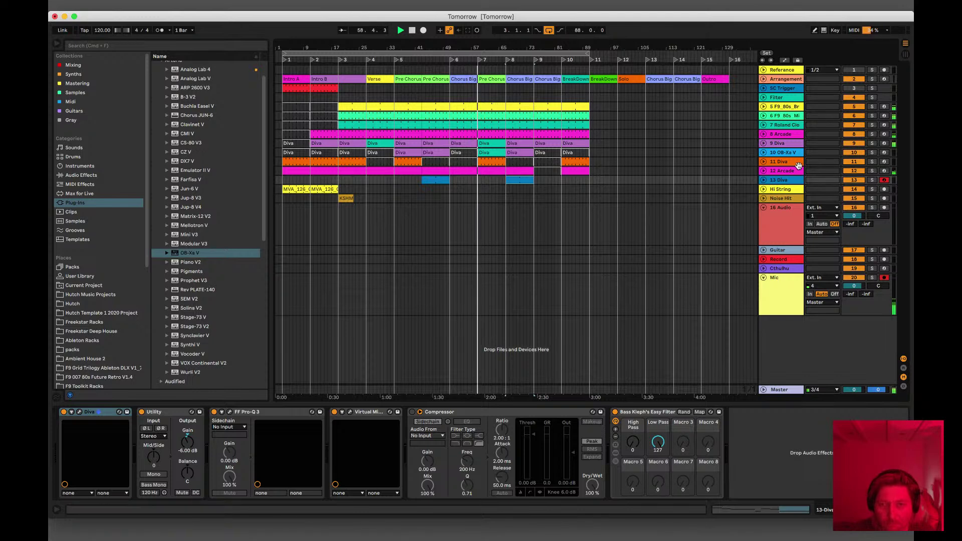
Step: Move the 9 Diva track's teal clip from bar 59 to bar 51, put a purple clip copy at bar 59 and play it
click(763, 144)
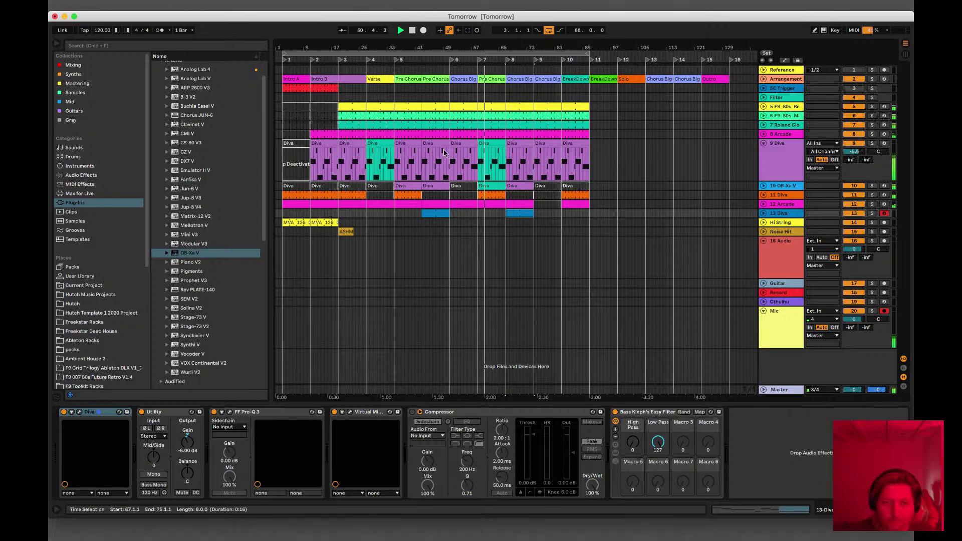
drag(486, 144, 459, 144)
key(super+d)
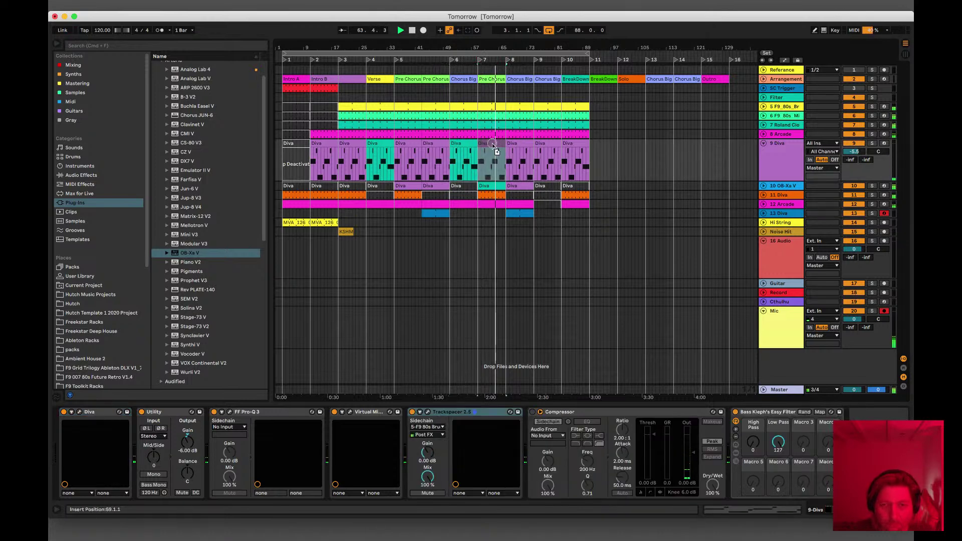
key(space)
key(space)
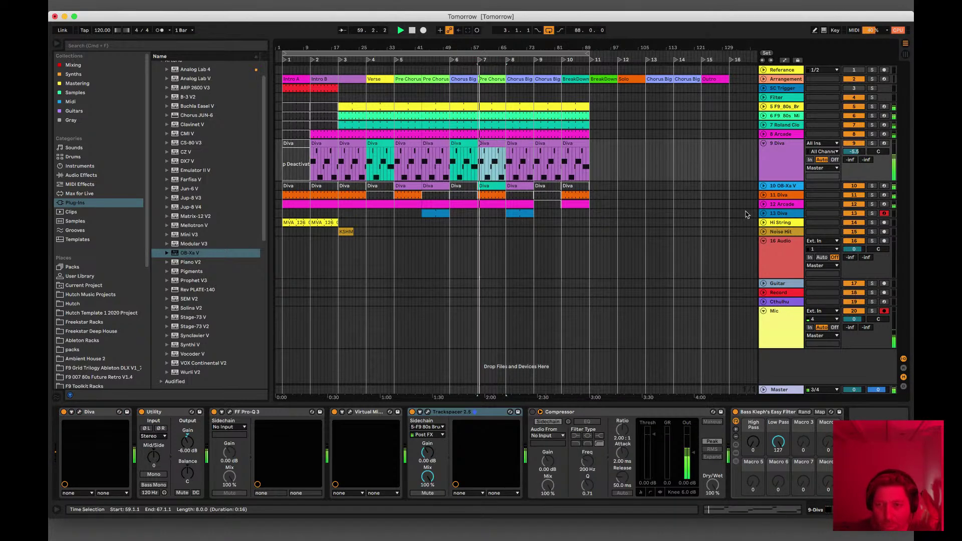
Step: Select the 16 Audio track and expand the Dark Garage 2 sample pack down to its Wav subfolders
click(744, 258)
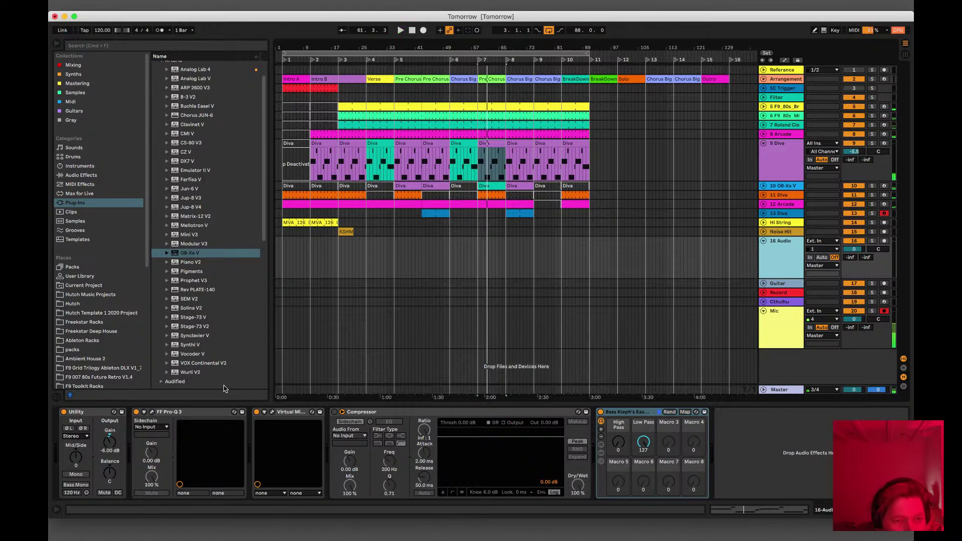
click(84, 351)
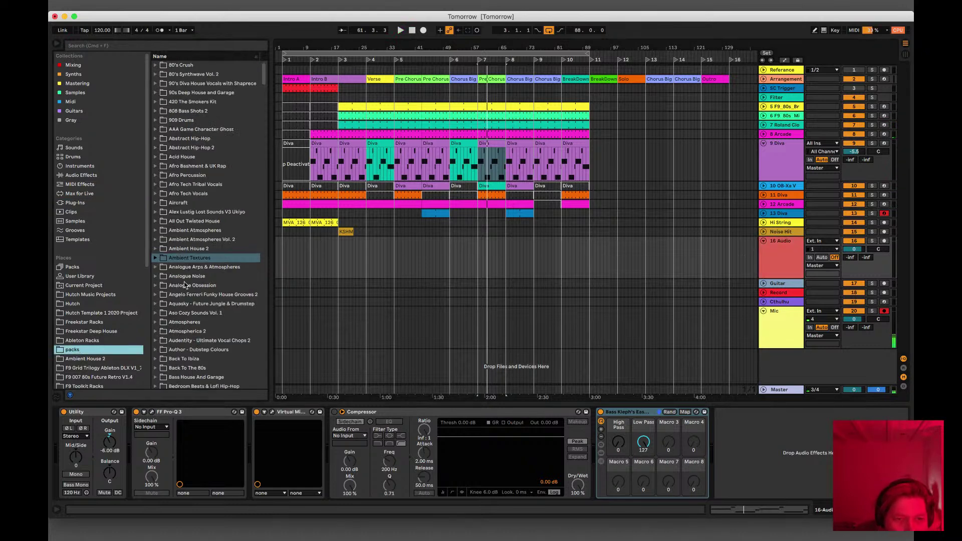
scroll(185, 285, down, 10)
scroll(189, 286, down, 20)
scroll(190, 285, up, 20)
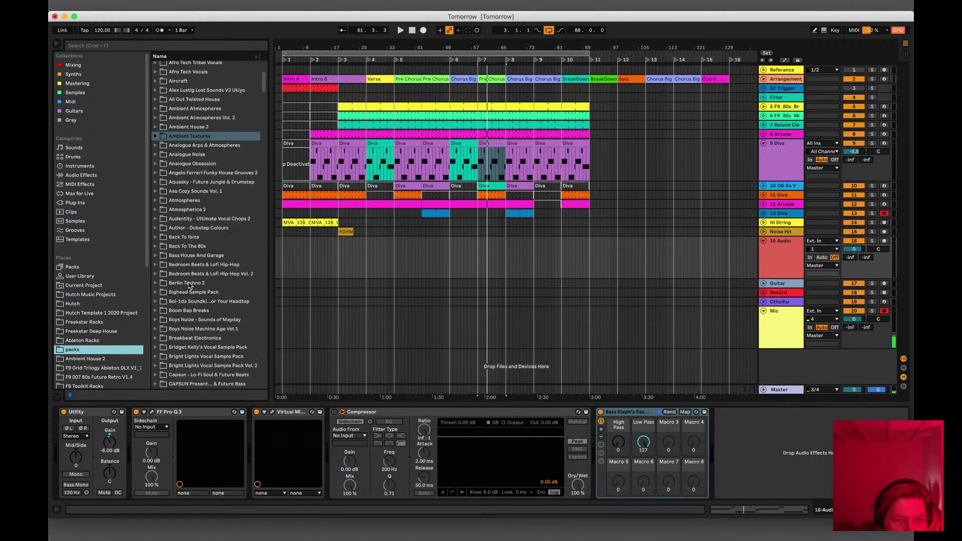
scroll(175, 235, down, 20)
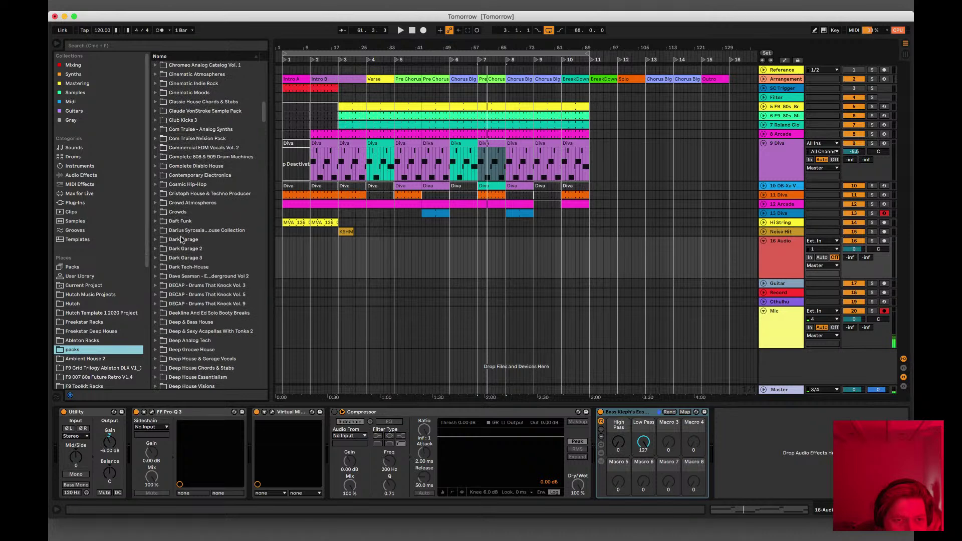
double_click(181, 248)
double_click(207, 259)
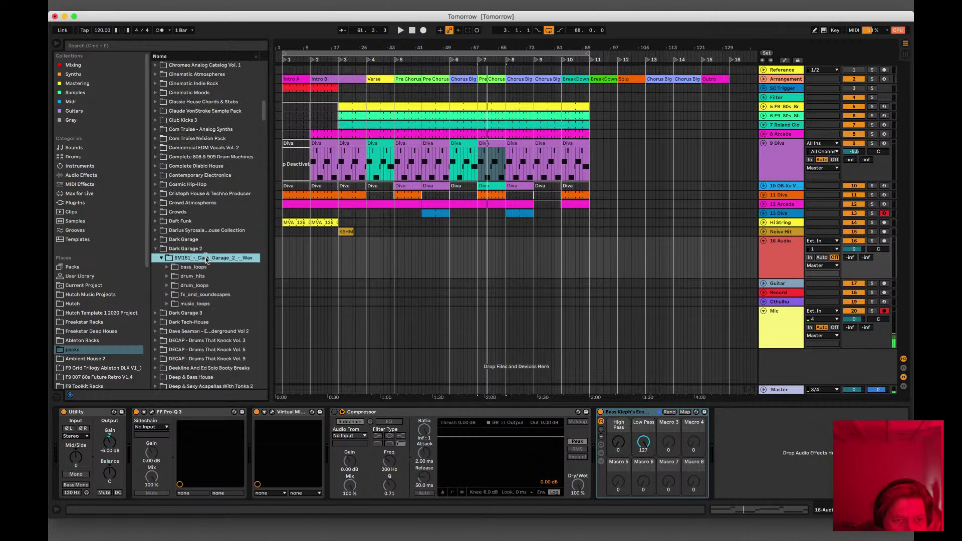
Step: Preview the playstation, roads, tides and blorg samples in the Dark Garage 2 pack's fx_and_soundscapes folder
double_click(203, 295)
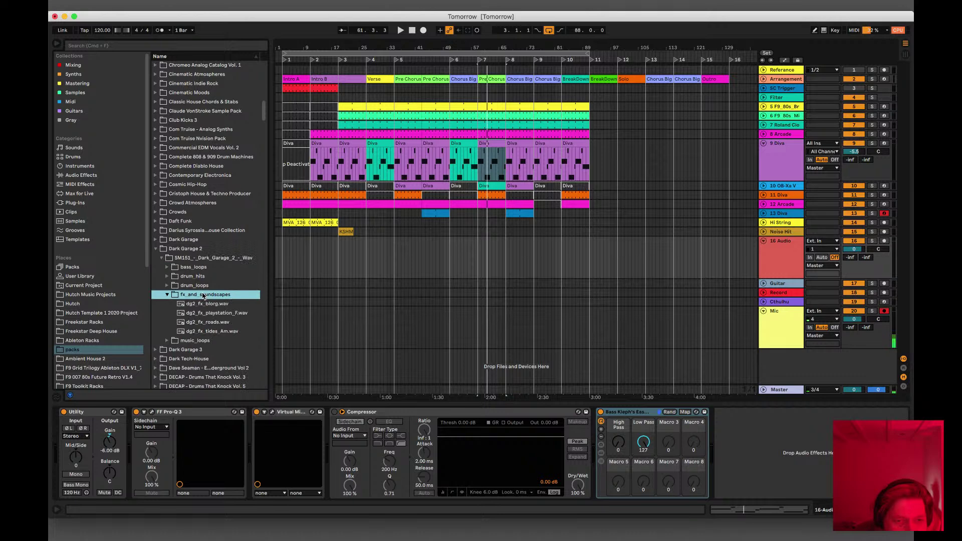
click(222, 315)
click(211, 322)
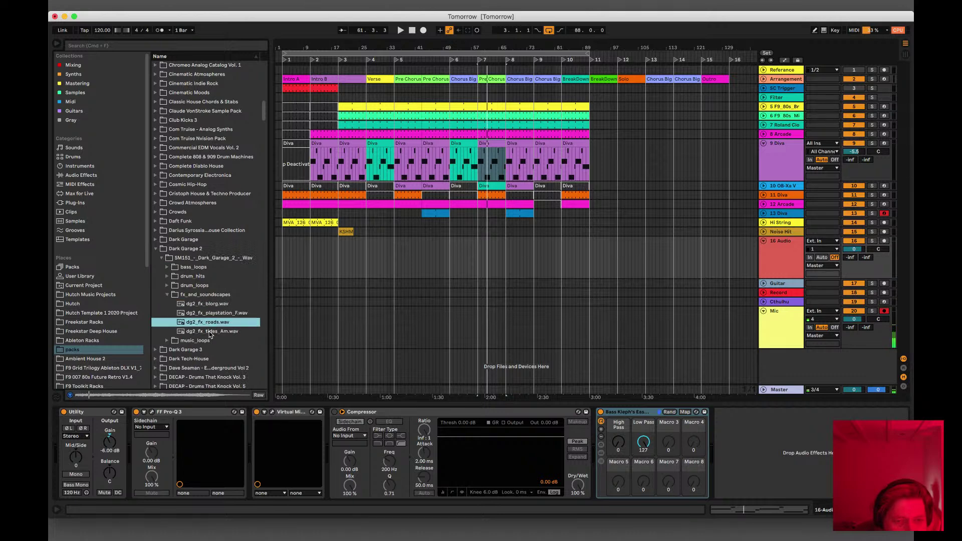
click(210, 331)
click(206, 303)
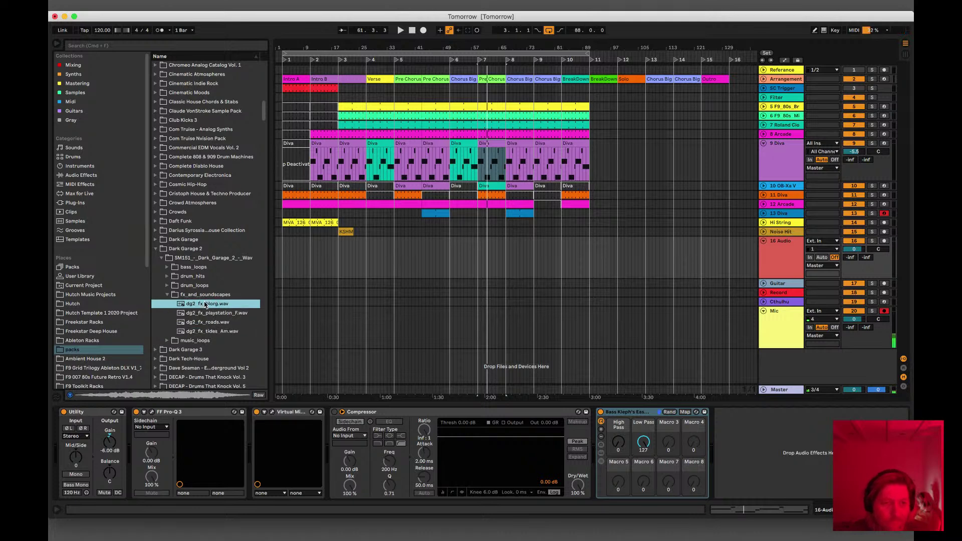
Step: Expand the Dark Garage 3 pack's loops down to atmospheres_&_textures and preview the vinylized texture loop
click(168, 341)
click(188, 253)
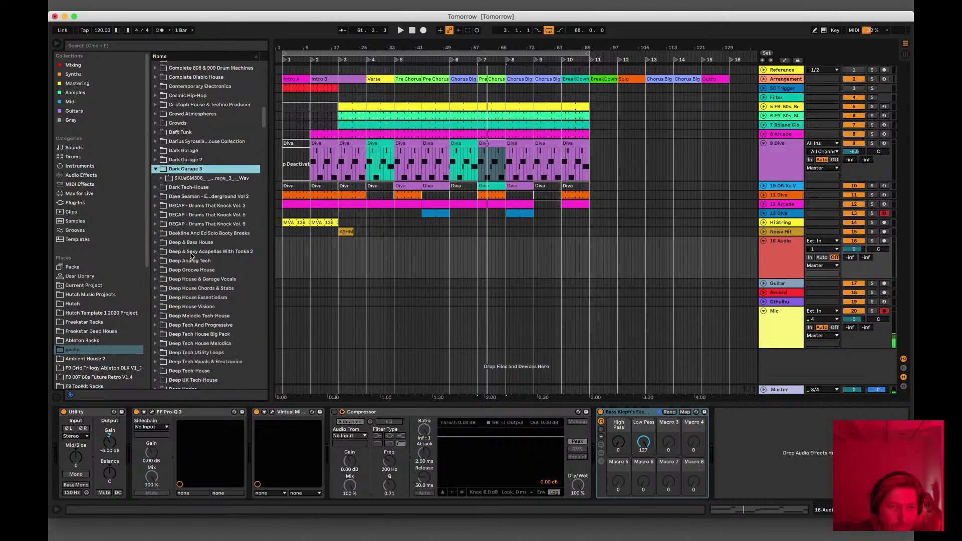
click(200, 178)
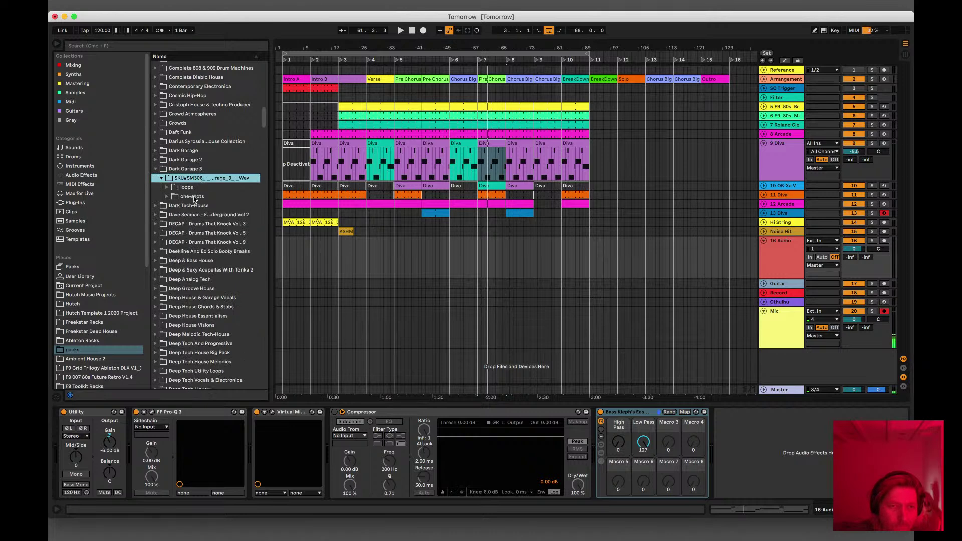
click(195, 189)
click(211, 197)
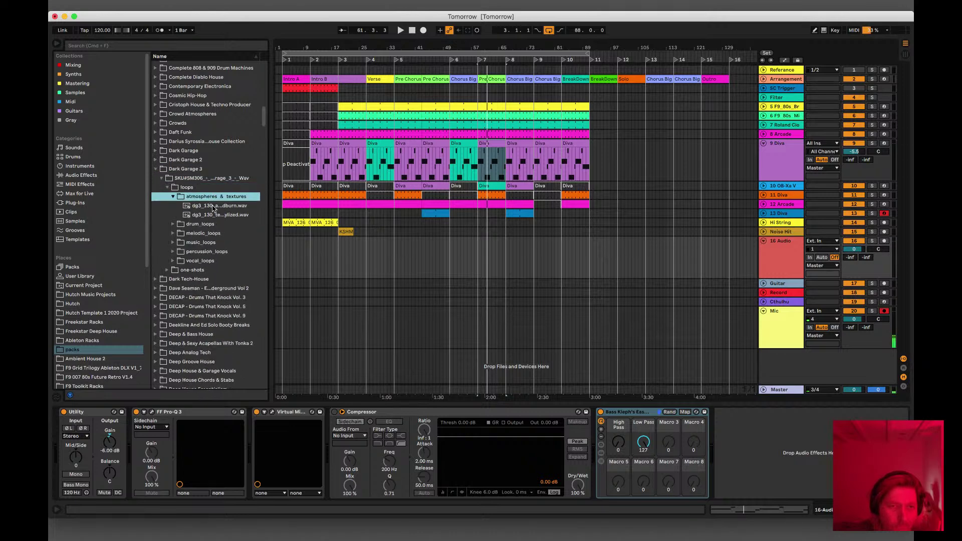
click(213, 215)
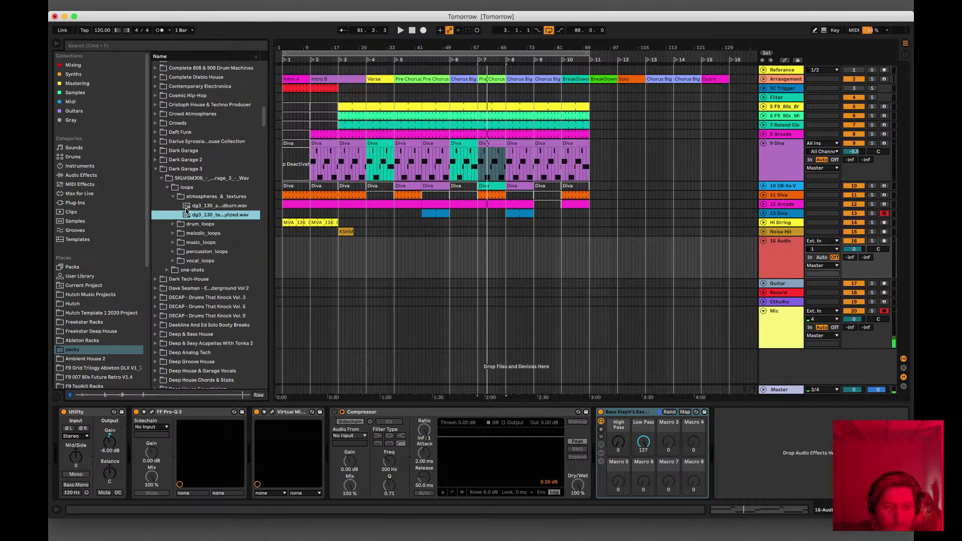
Step: Add the vinylized texture loop on a new track at bar 3, extend it to bar 11, set the track volume to -10.2 and play it
drag(186, 216, 283, 361)
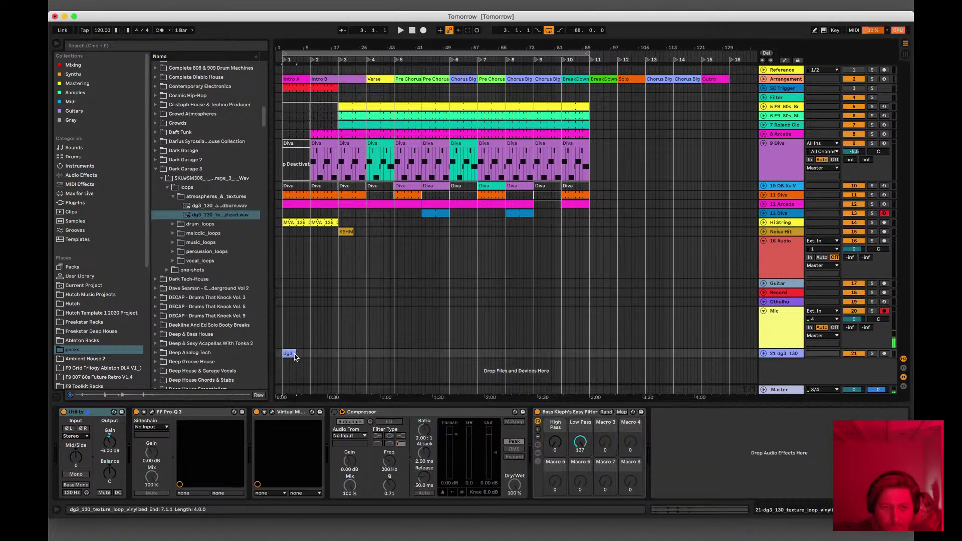
click(763, 354)
drag(860, 337, 860, 336)
key(space)
double_click(300, 344)
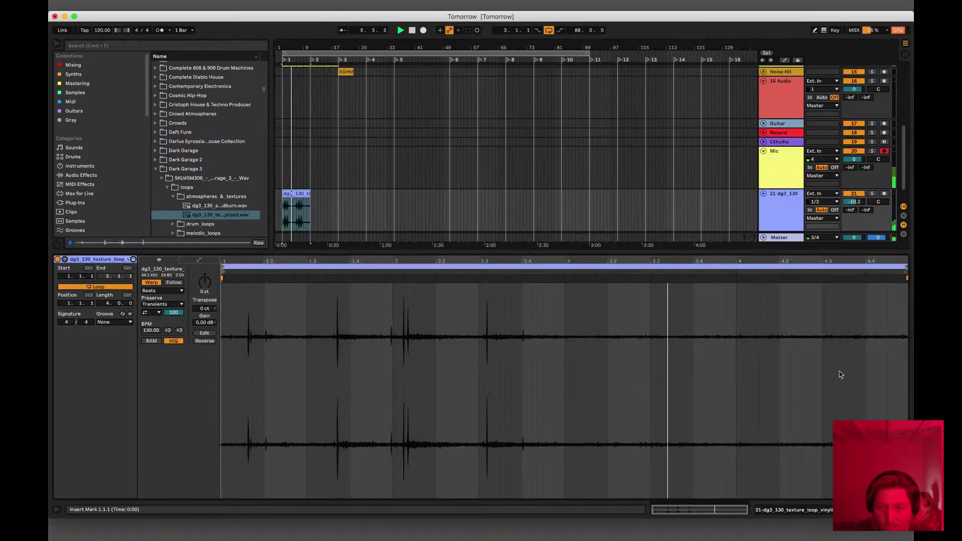
key(super+alt+l)
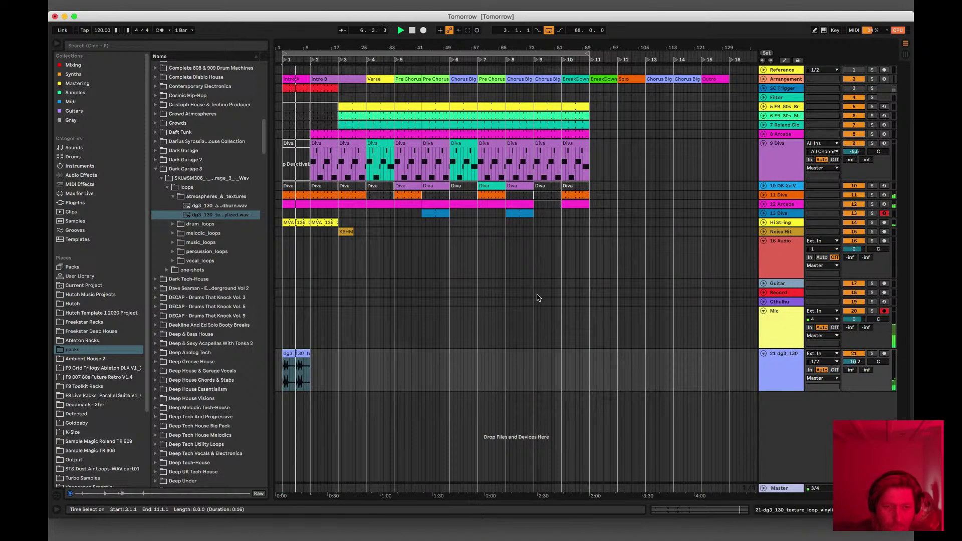
Step: Cut the texture loop into two-bar clips, alternate the quiet and crackle parts from bar 3 to bar 11, and play the result
drag(304, 46, 303, 49)
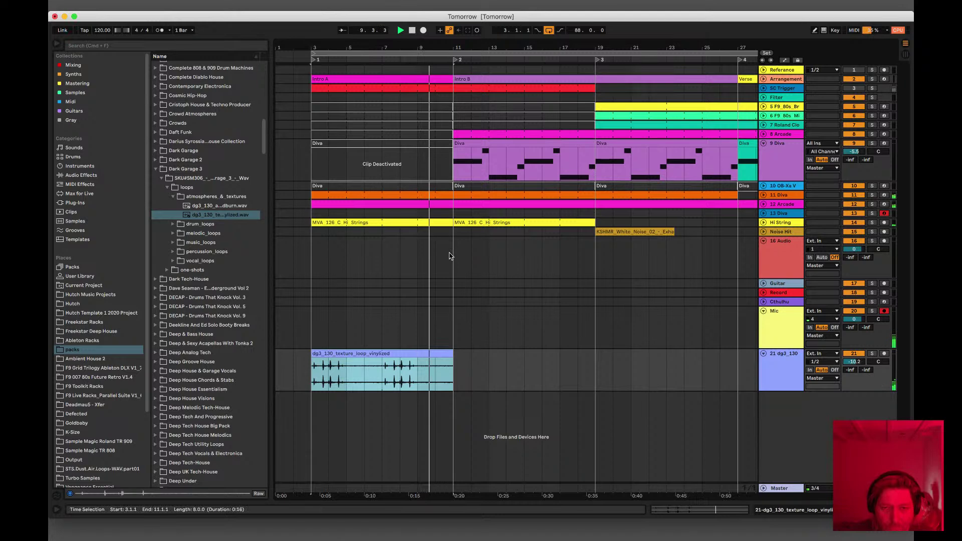
click(364, 356)
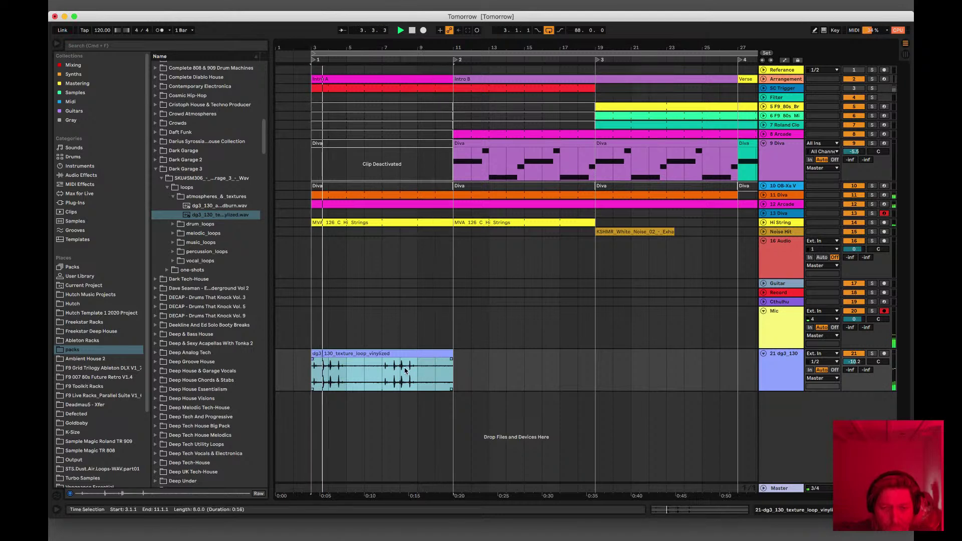
drag(364, 358, 336, 355)
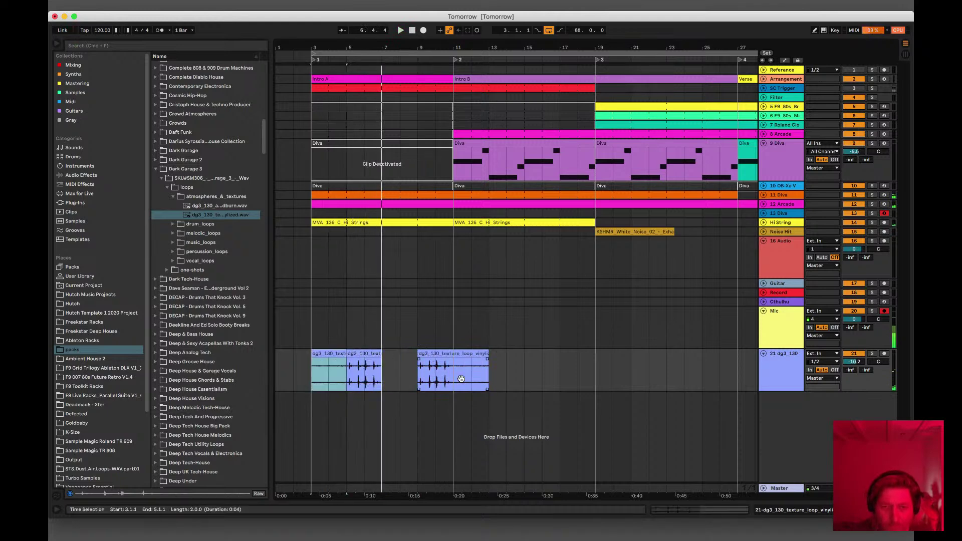
drag(452, 384, 403, 359)
click(311, 396)
key(space)
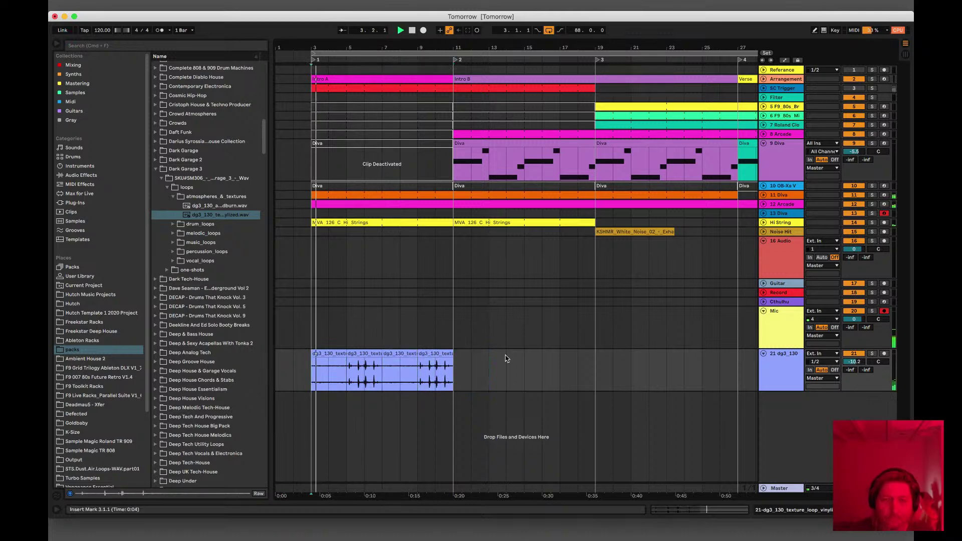
Step: Duplicate the four texture clips on the 21 dg3_130 track so the copies fill bars 11 to 19
drag(534, 48, 537, 37)
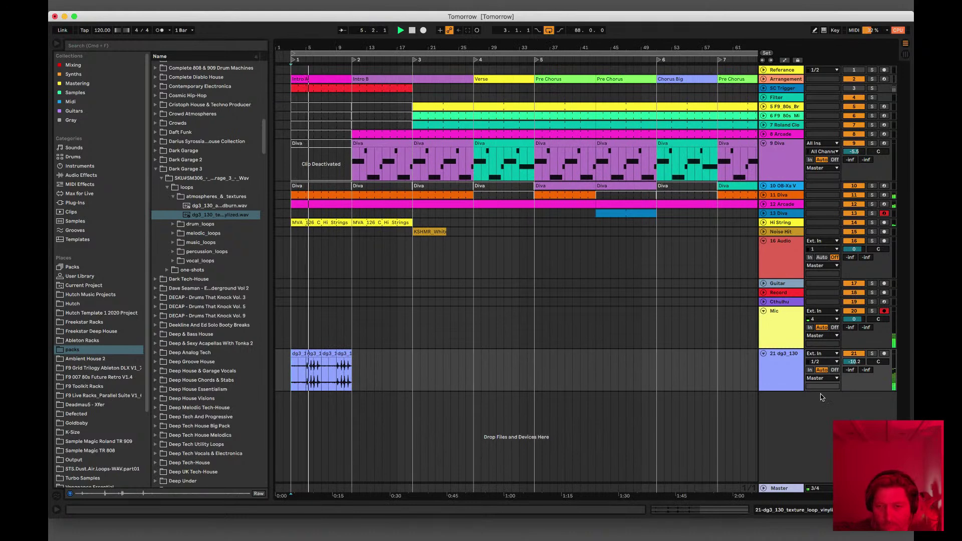
click(344, 370)
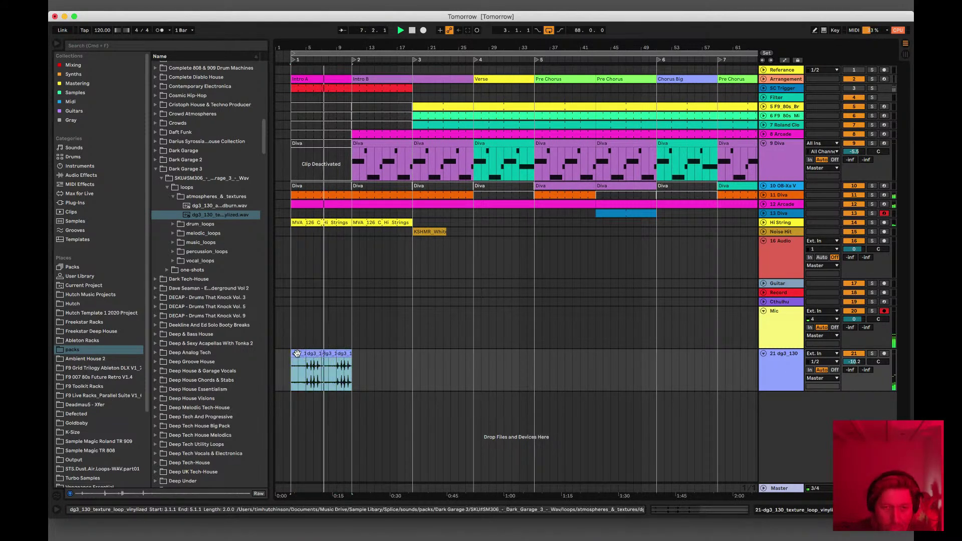
key(super+d)
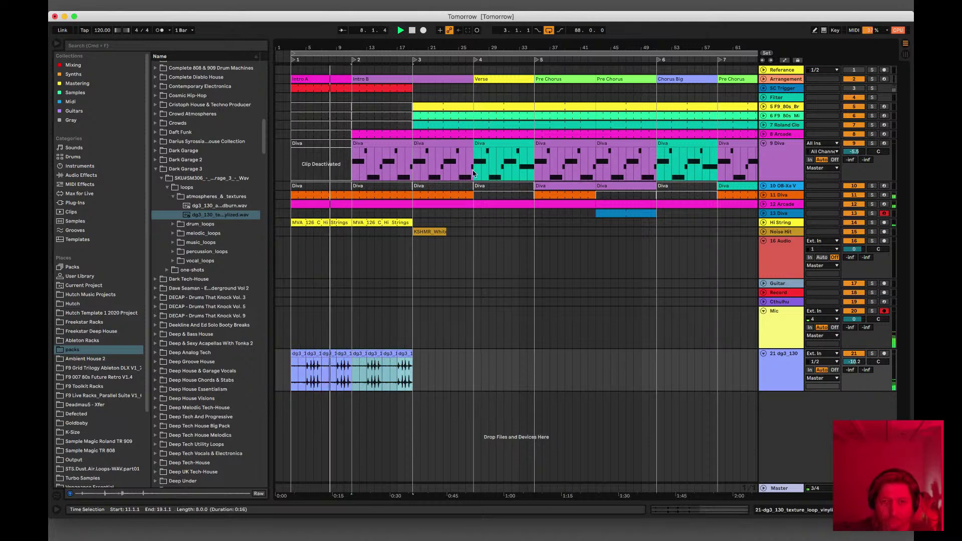
key(minus)
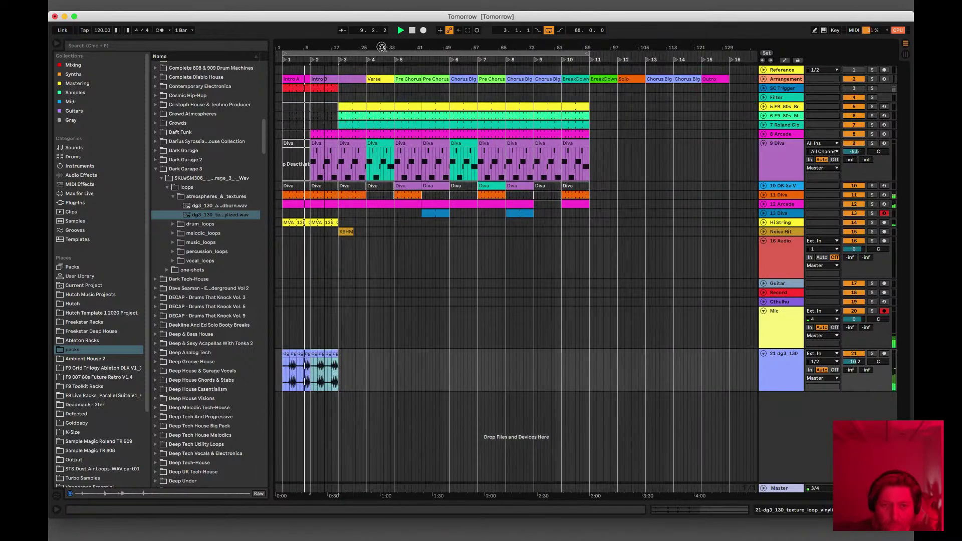
click(782, 356)
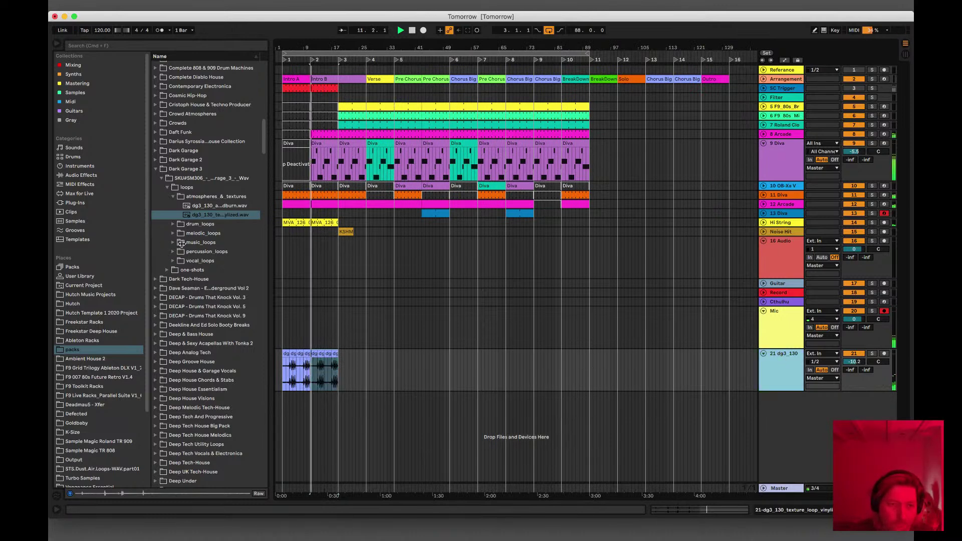
Step: Preview a Gmin vocal loop and look through the percussion and texture loops in the Dark Garage 3 pack, then collapse it
click(181, 262)
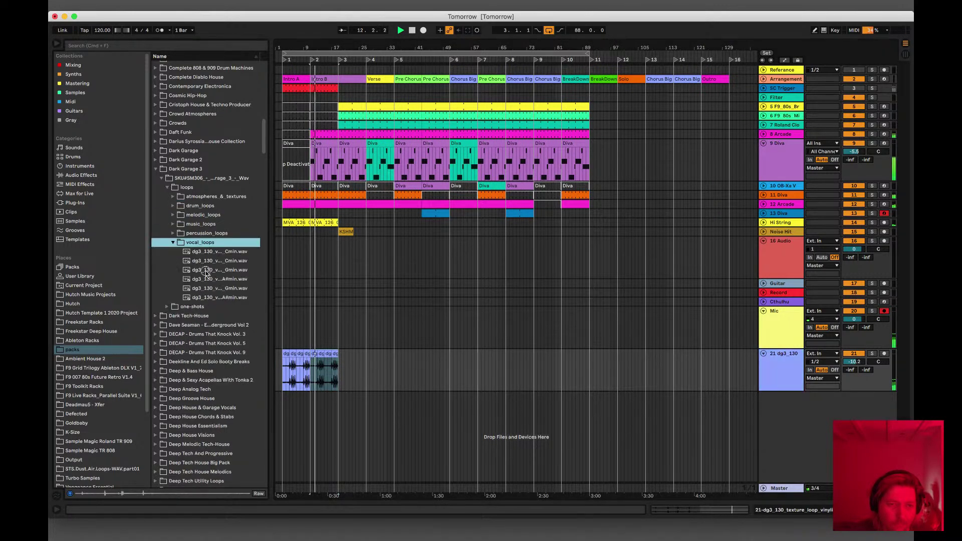
click(206, 271)
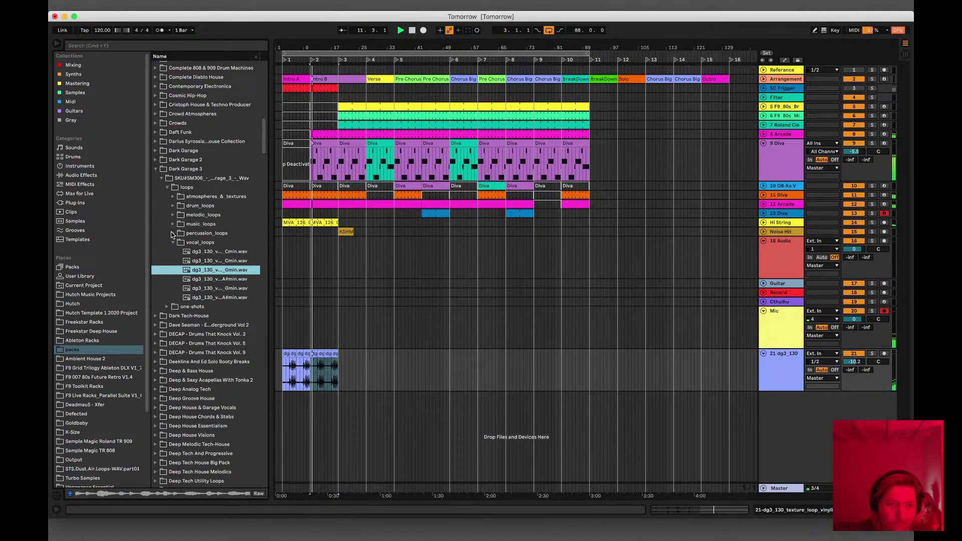
click(172, 235)
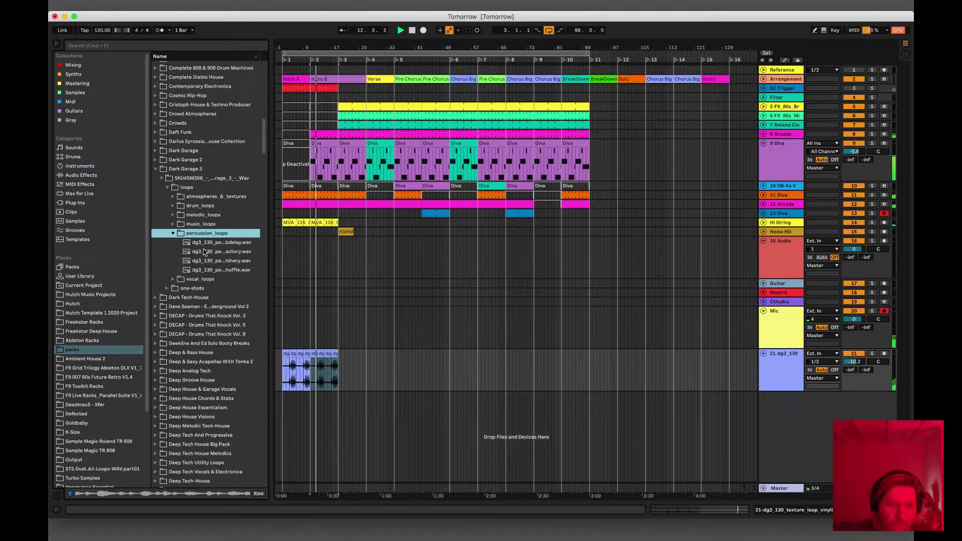
click(174, 197)
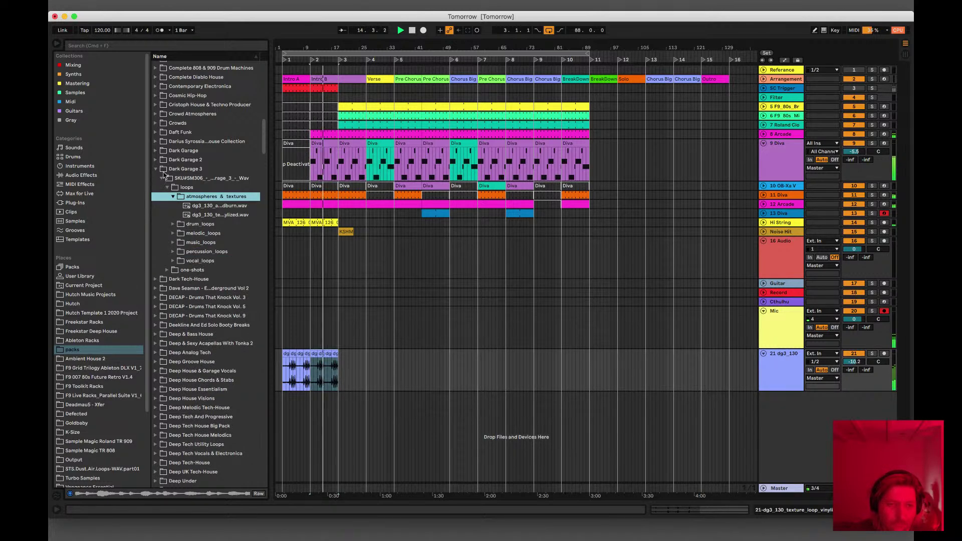
click(155, 169)
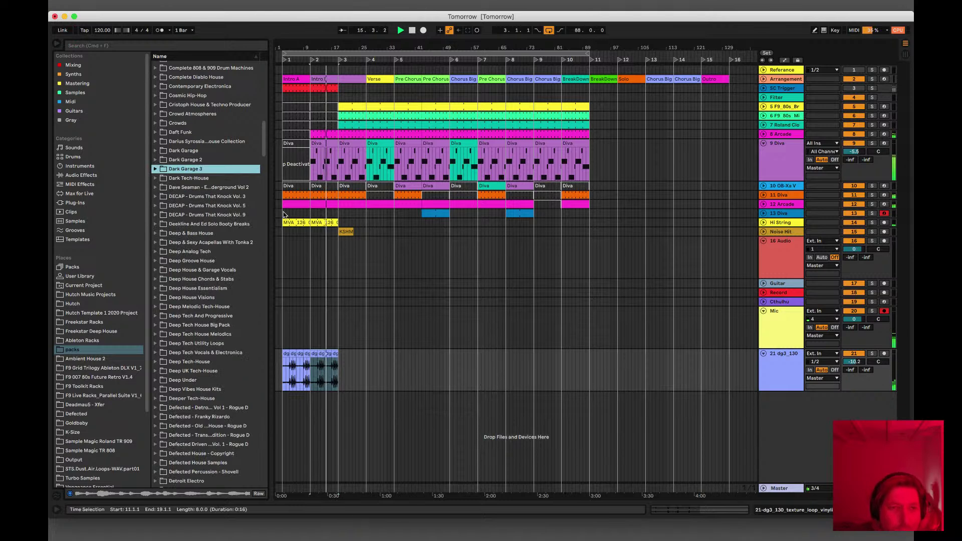
Step: Browse the sample packs and expand Chillwave 3 down to its Wav subfolders, selecting drum_loops
click(189, 160)
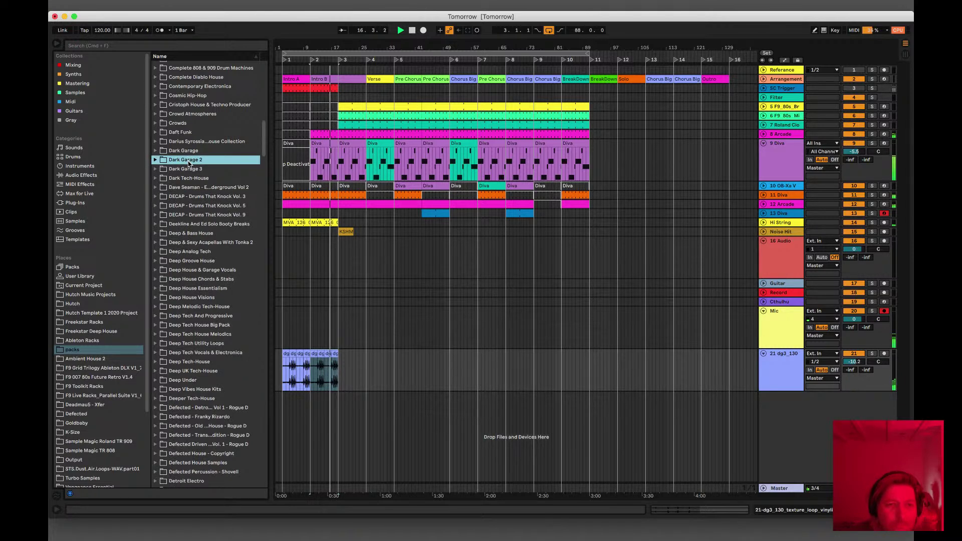
scroll(201, 297, down, 10)
scroll(200, 321, up, 20)
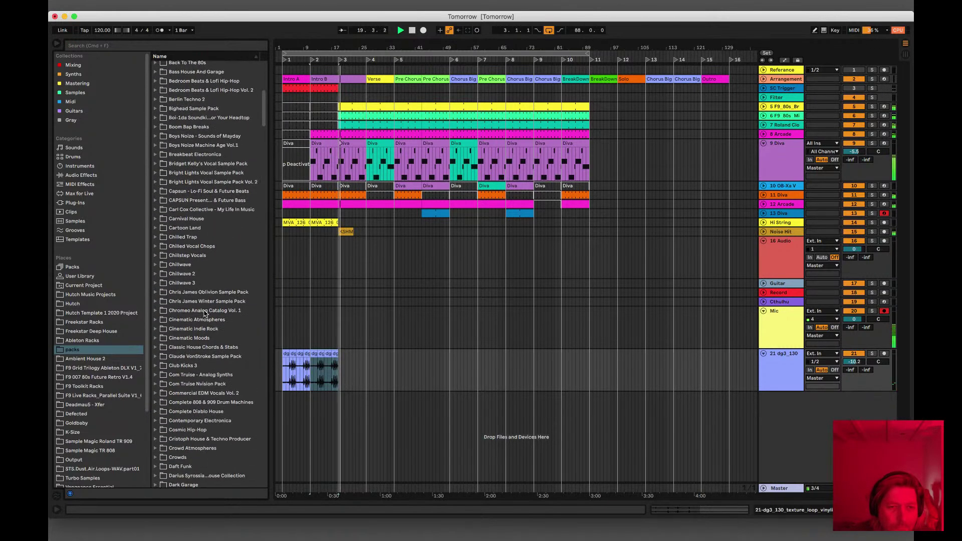
click(190, 283)
click(211, 292)
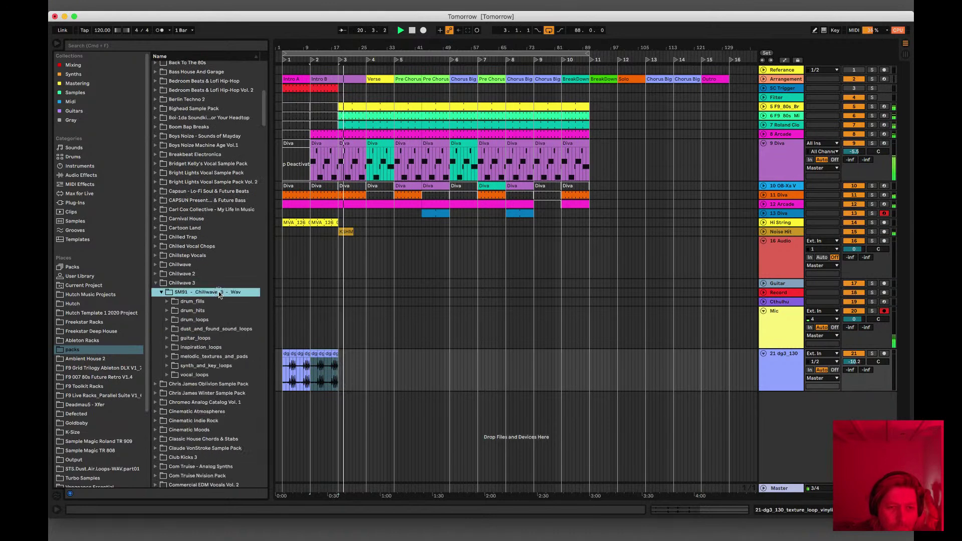
click(205, 320)
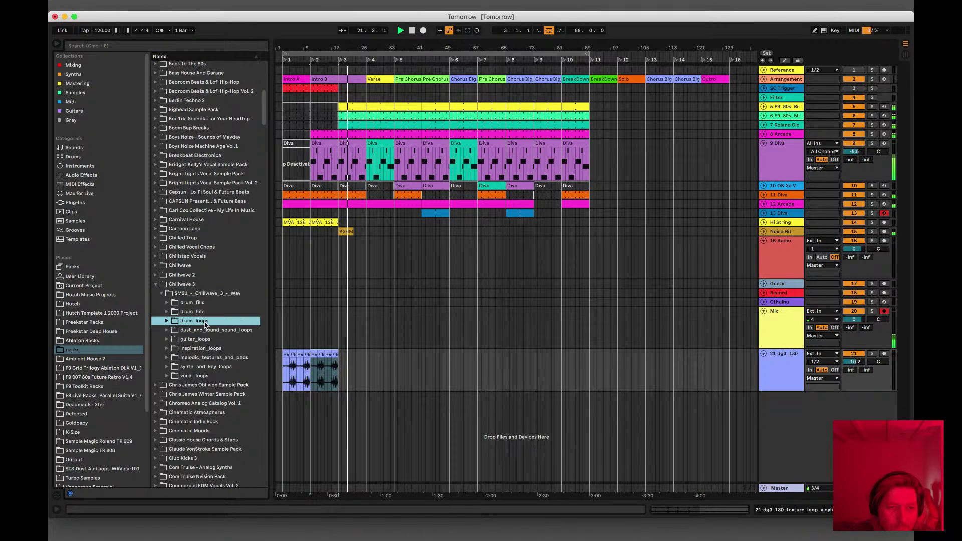
Step: Browse Chillwave 3's loop folders and audition cw3_dust90_norm.wav in dust_and_found_sound_loops
scroll(207, 324, down, 2)
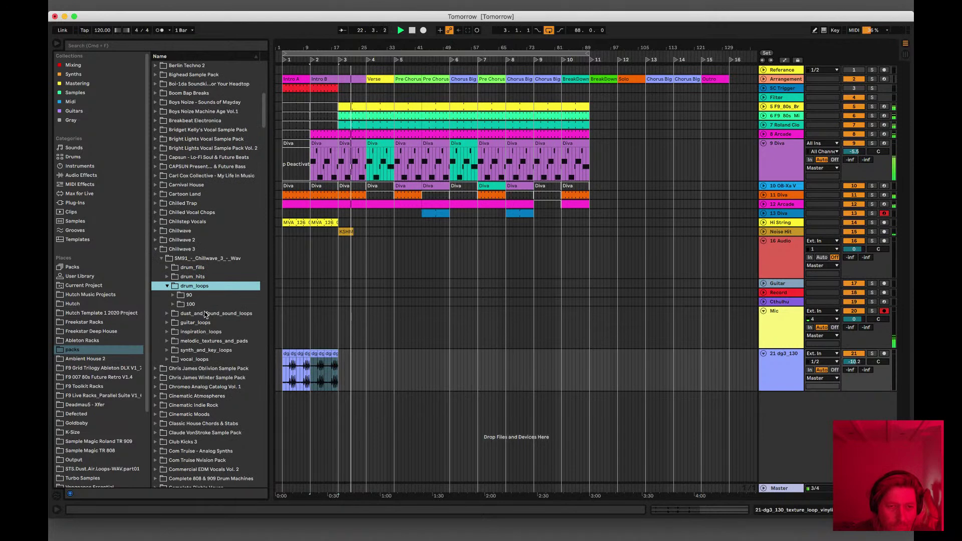
click(204, 313)
click(211, 305)
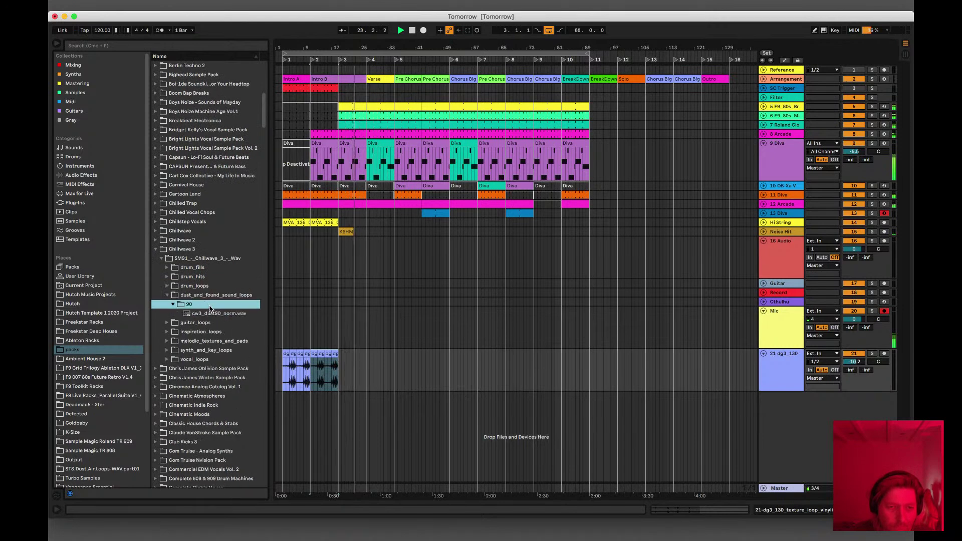
click(213, 314)
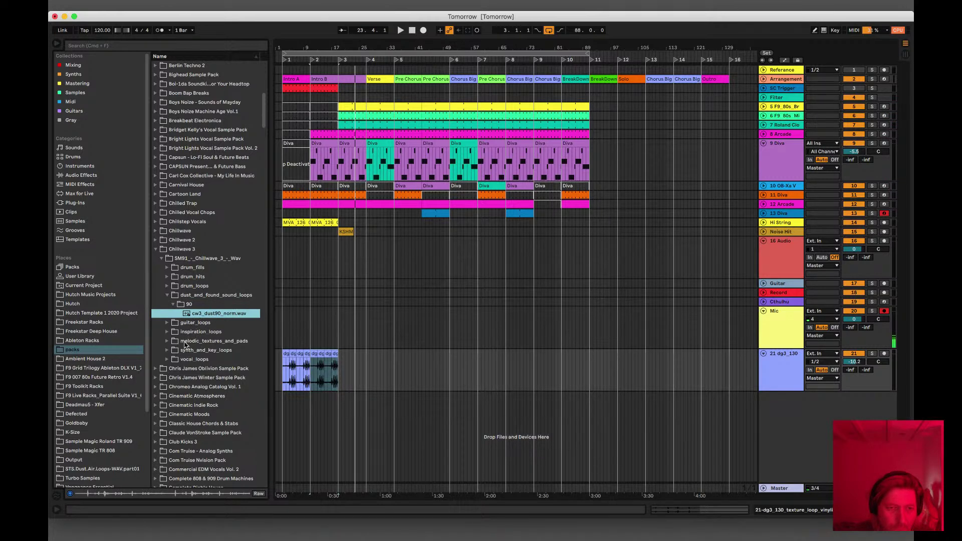
Step: Open the 100 folder of melodic_textures_and_pads and audition its textures, including children_E, drone_E, few_Gm and fema_A, against the song
click(185, 343)
click(197, 315)
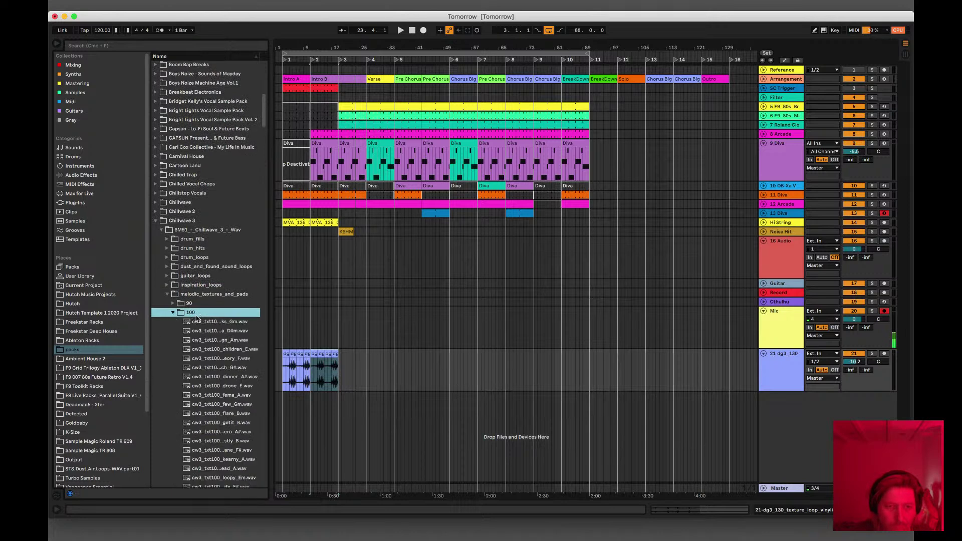
click(212, 349)
scroll(223, 370, down, 3)
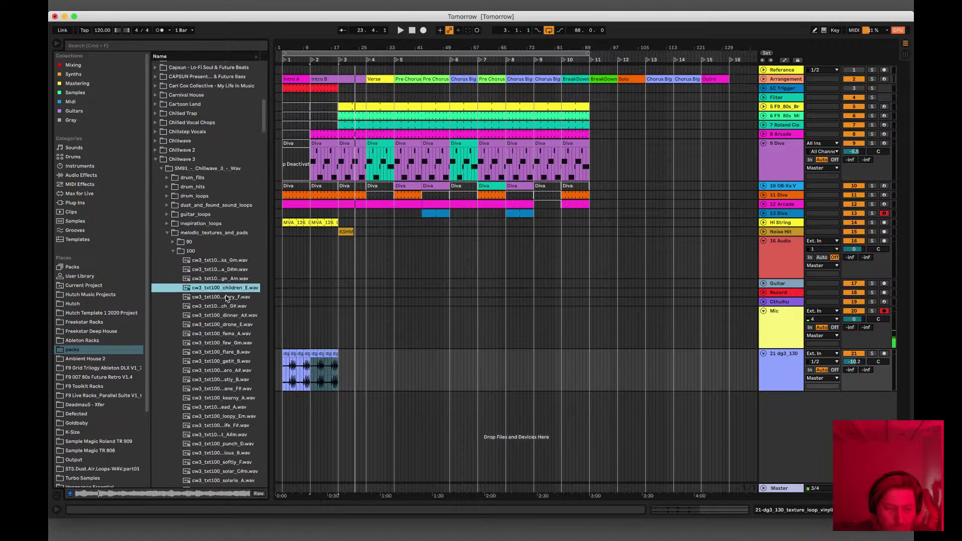
key(space)
click(251, 325)
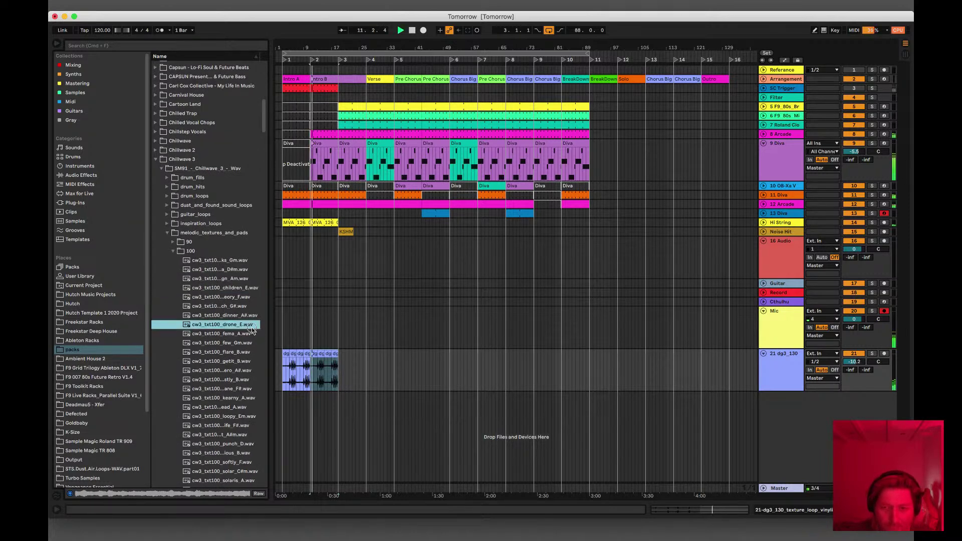
click(224, 343)
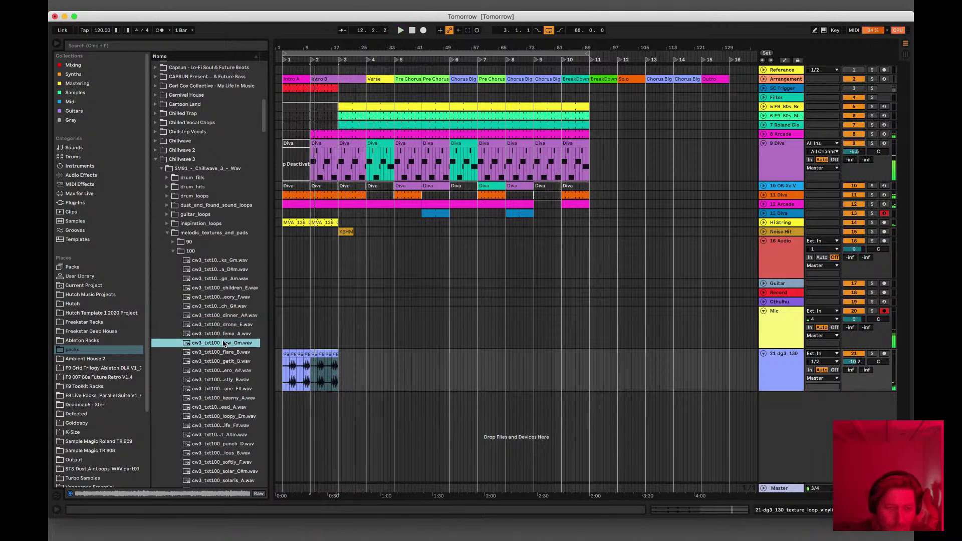
click(227, 334)
click(222, 390)
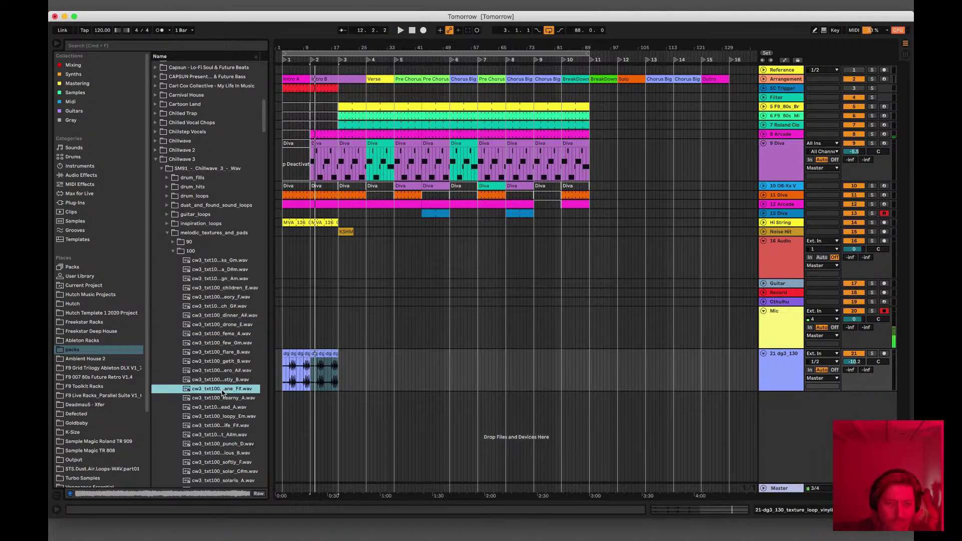
click(232, 381)
key(space)
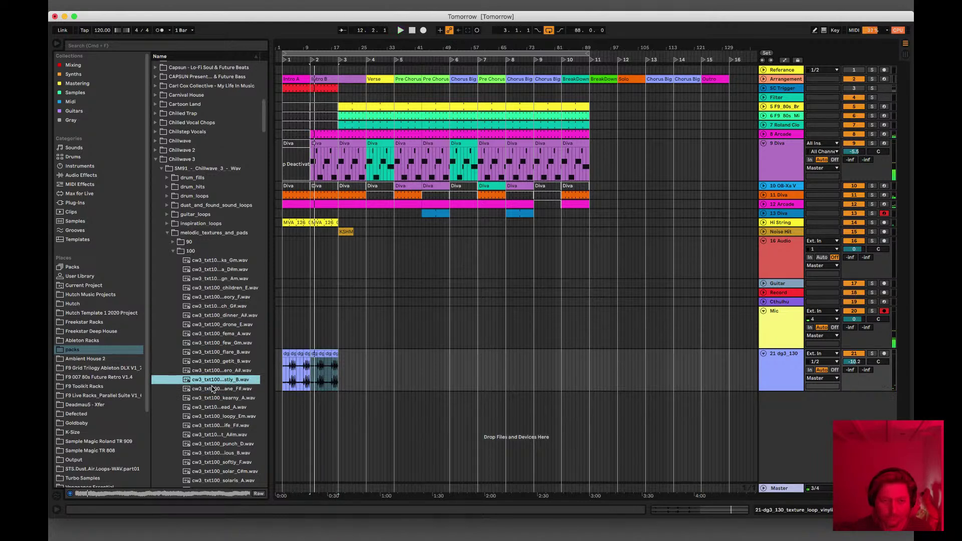
Step: Audition cw3_txt100_punch_D.wav and the neighbouring A#m texture further down the 100 folder
scroll(223, 420, down, 3)
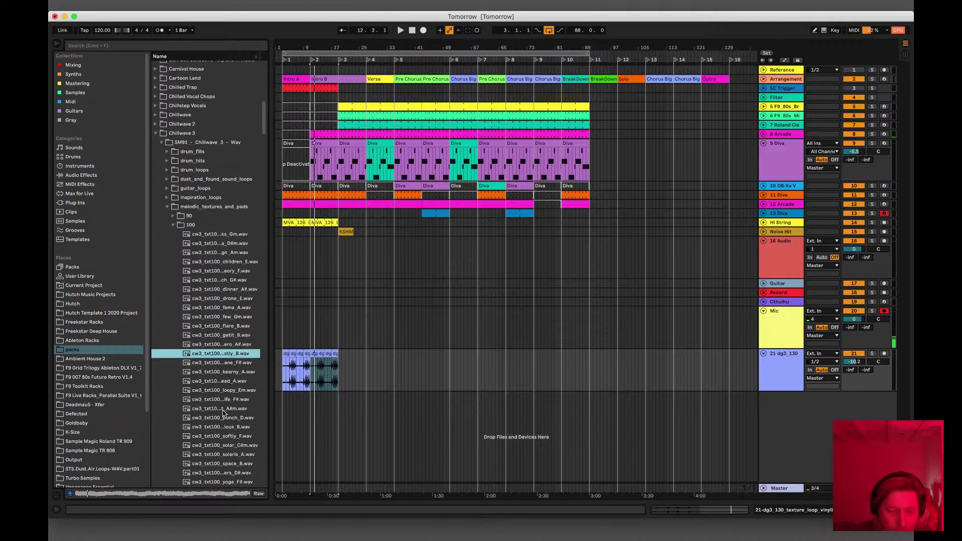
click(223, 419)
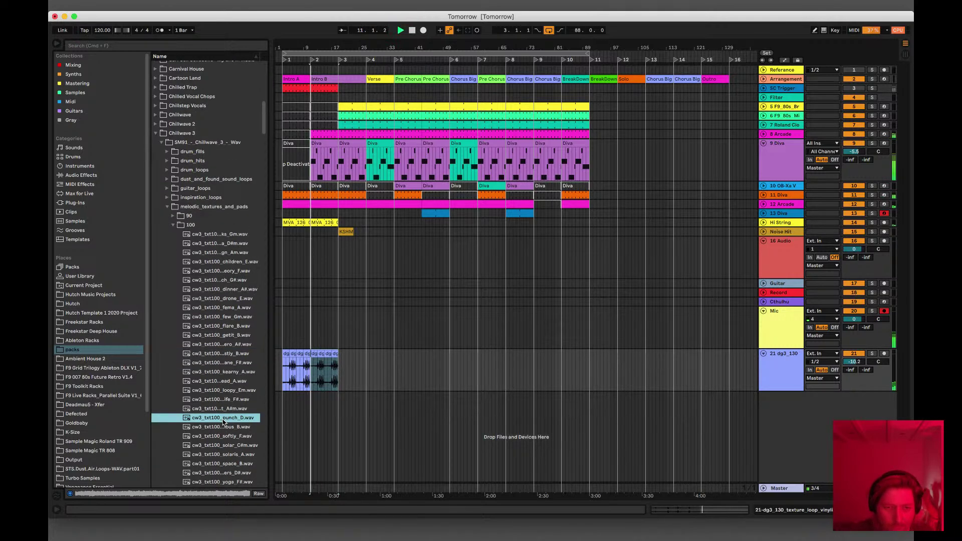
click(225, 410)
click(224, 420)
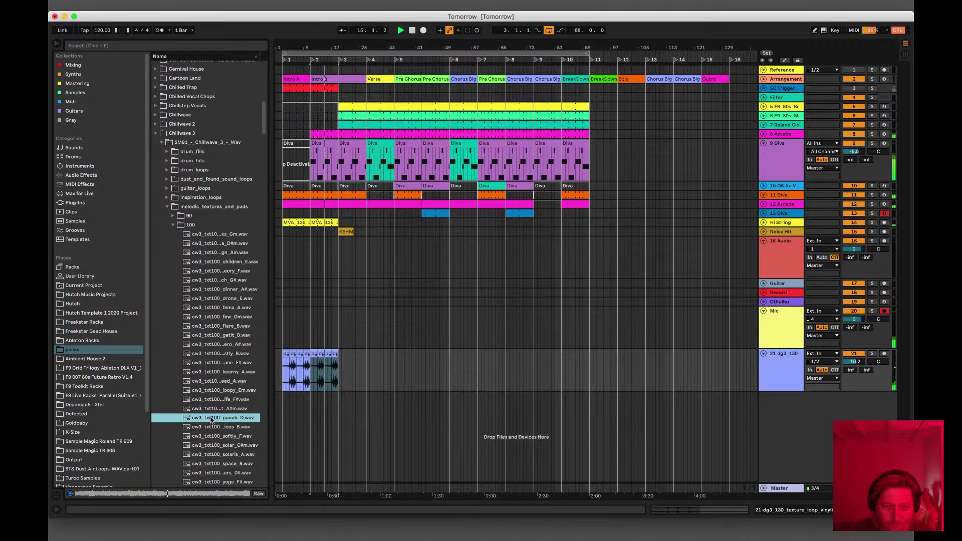
scroll(187, 420, down, 1)
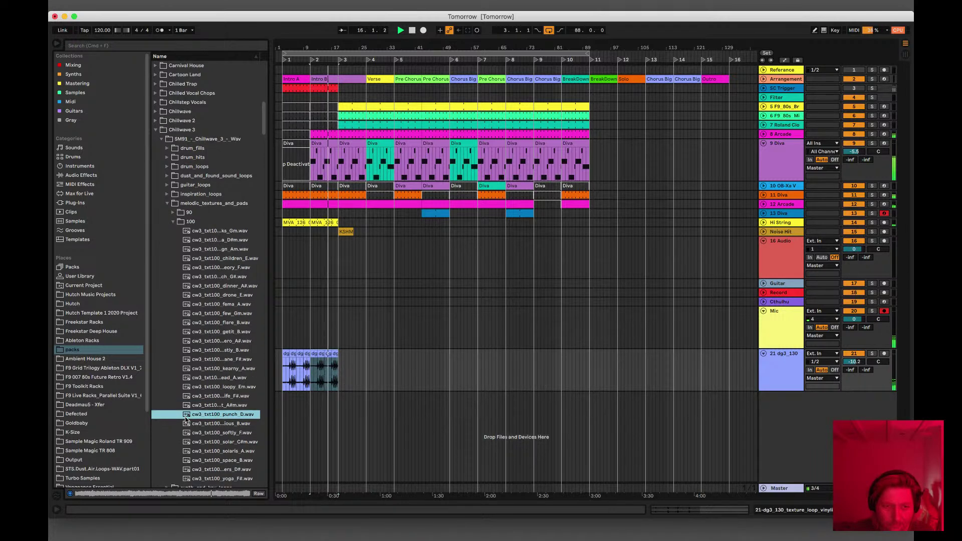
Step: Add cw3_txt100_punch_D.wav on a new audio track, extend it to 8 bars over the Verse at bar 27, and loop that section
drag(185, 419, 354, 397)
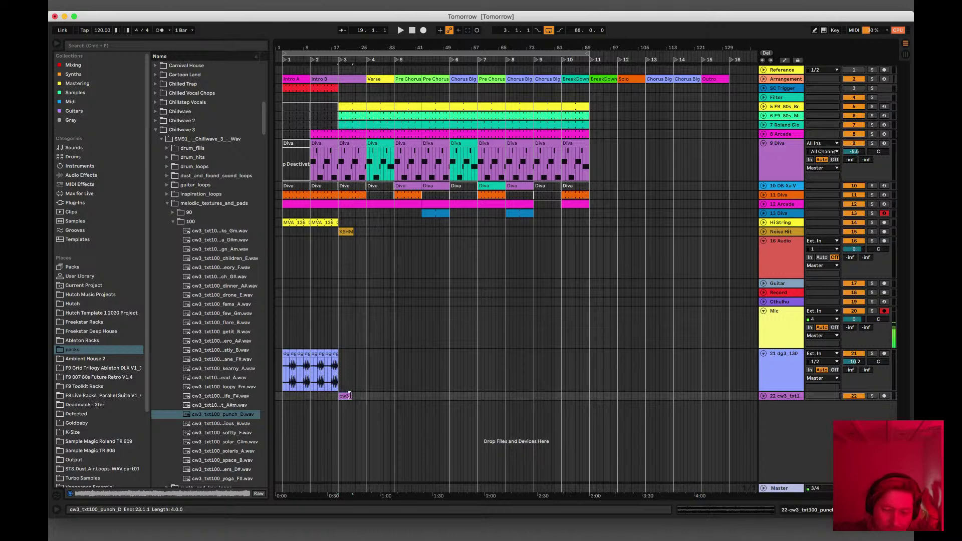
drag(350, 395, 364, 385)
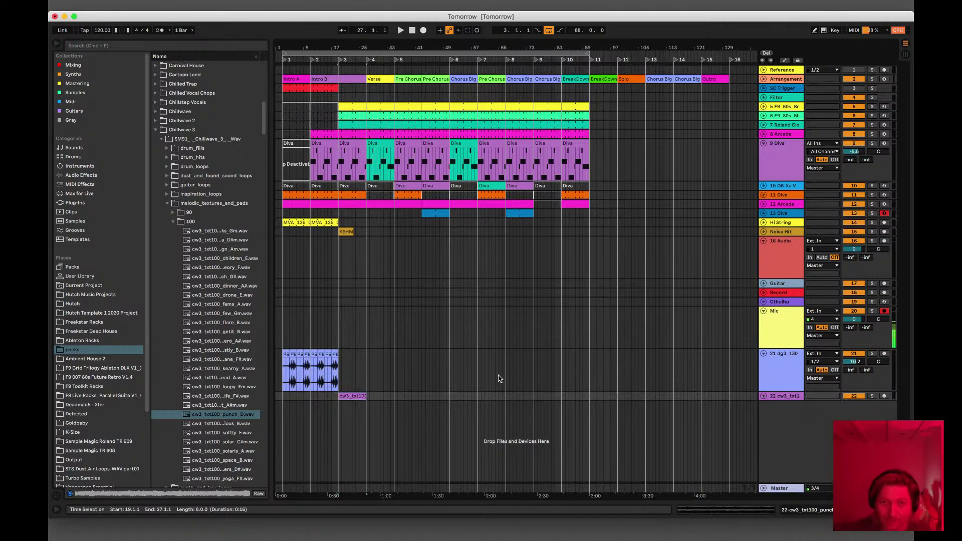
drag(344, 396, 378, 400)
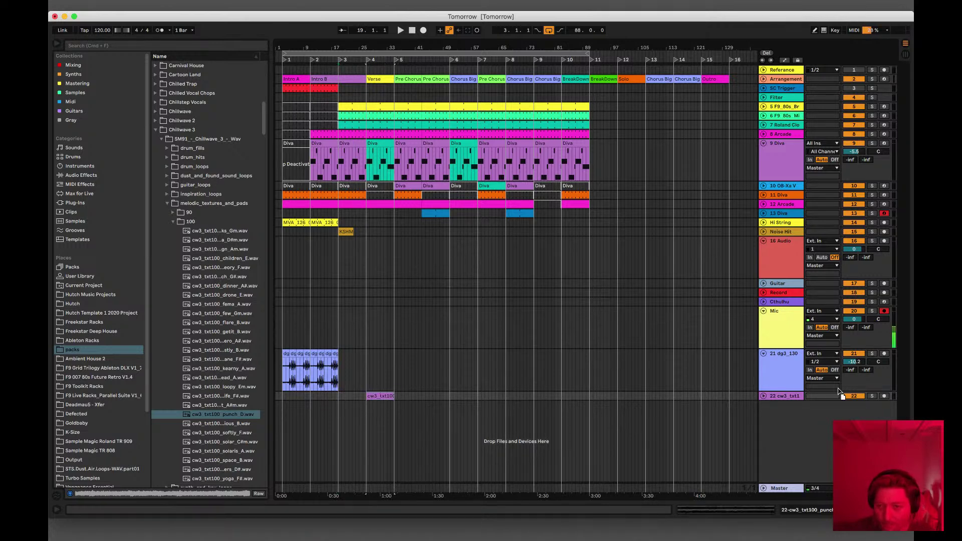
click(763, 395)
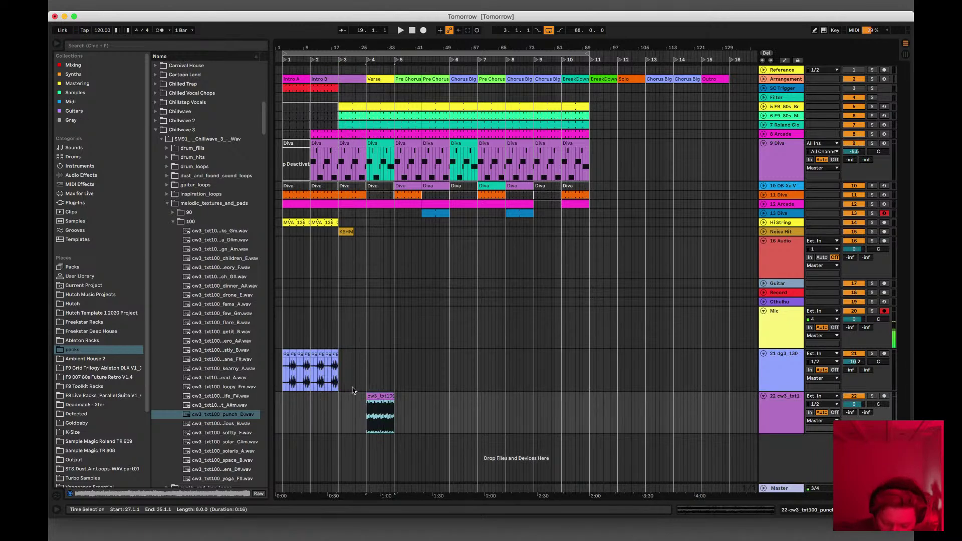
key(super+l)
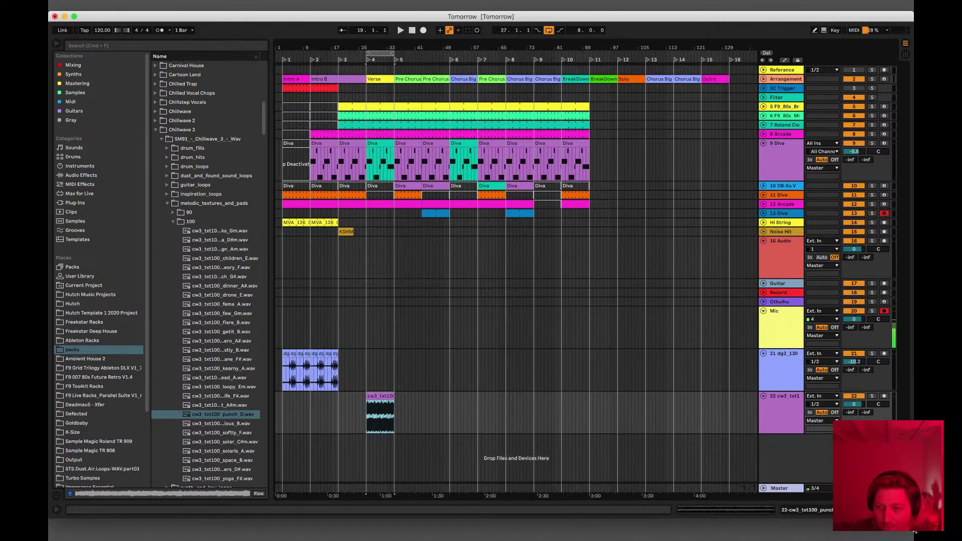
Step: Set the punch_D texture track's volume to -24.0 dB during looped playback, soloing it briefly to check its sound
drag(853, 403, 855, 407)
key(space)
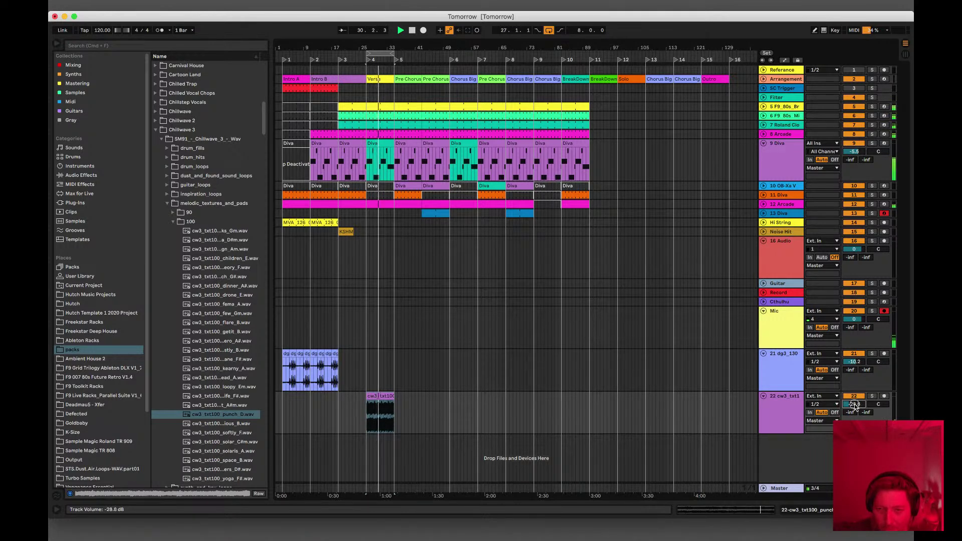
drag(854, 398, 854, 388)
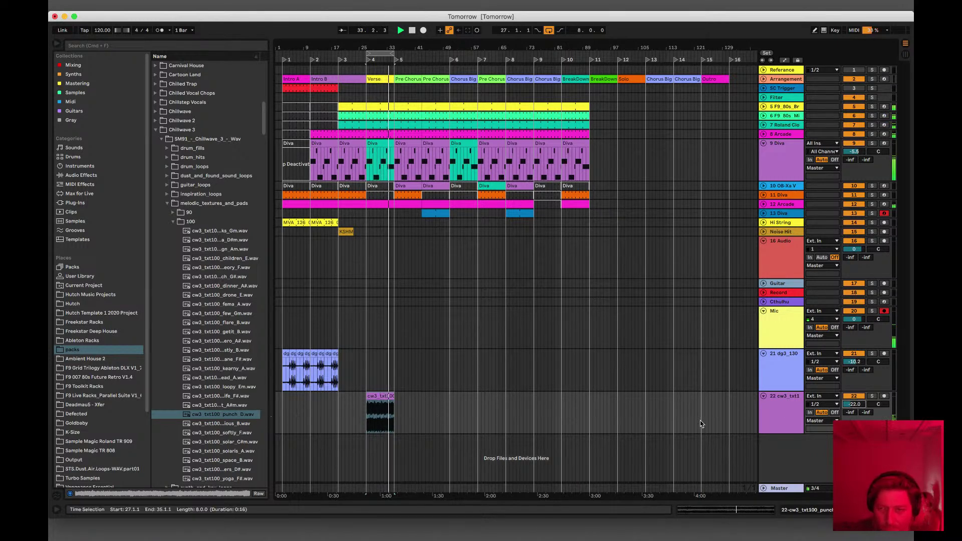
click(873, 396)
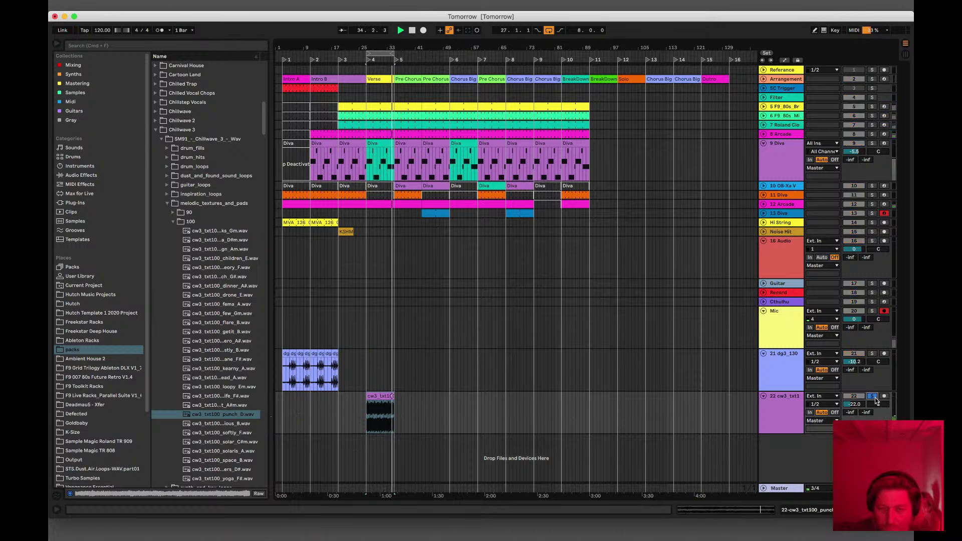
click(873, 396)
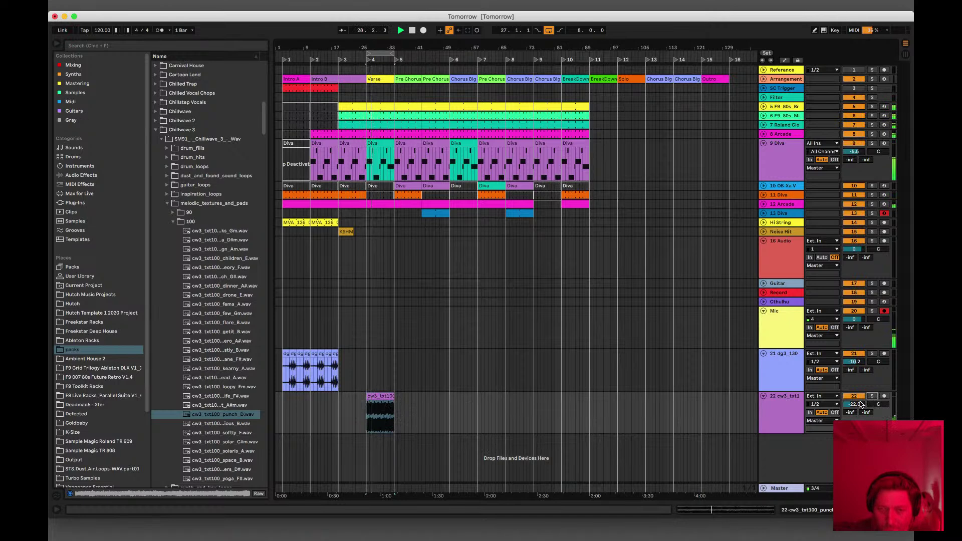
drag(855, 404, 856, 407)
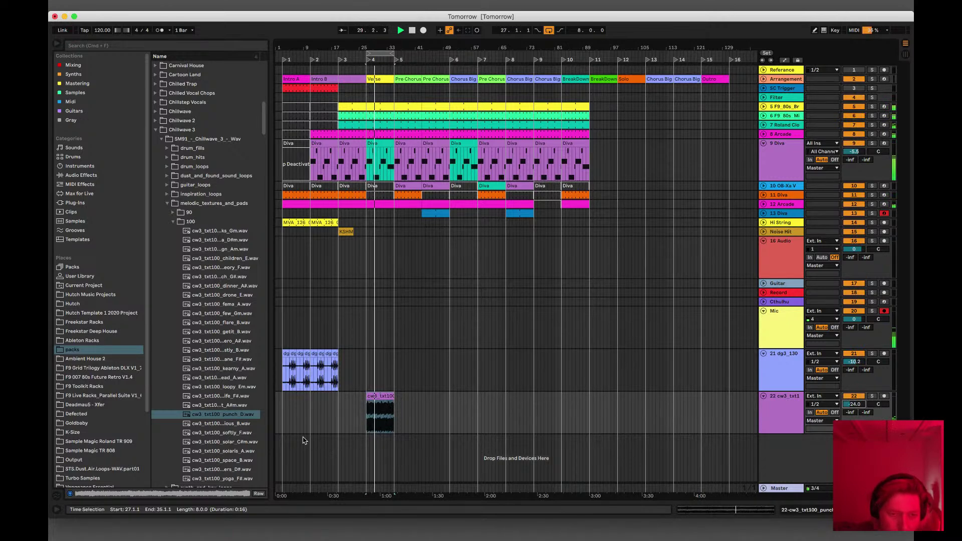
Step: Audition alternative textures in the 100 folder, including space_B, solaris_A, yoga_F#, few_Gm, drone_E and children_E
scroll(213, 439, down, 4)
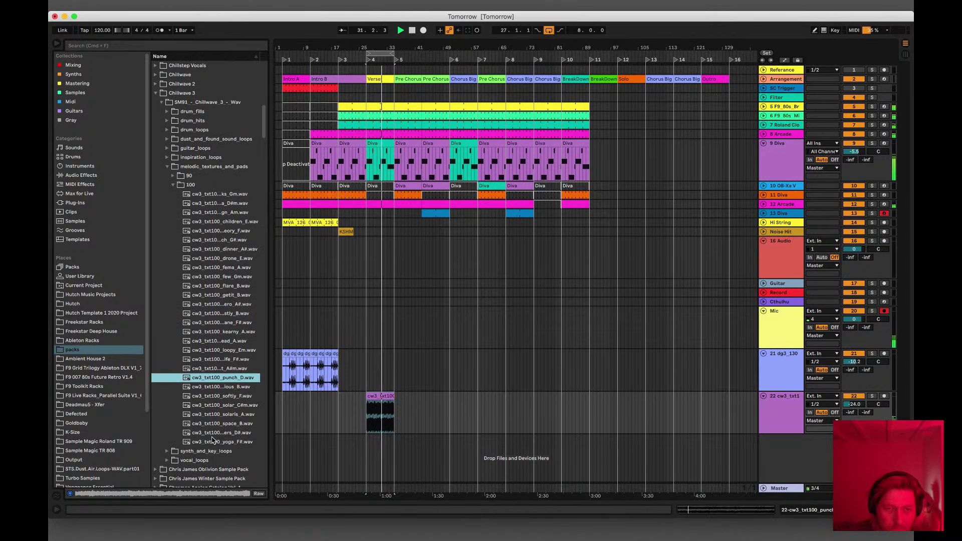
click(215, 423)
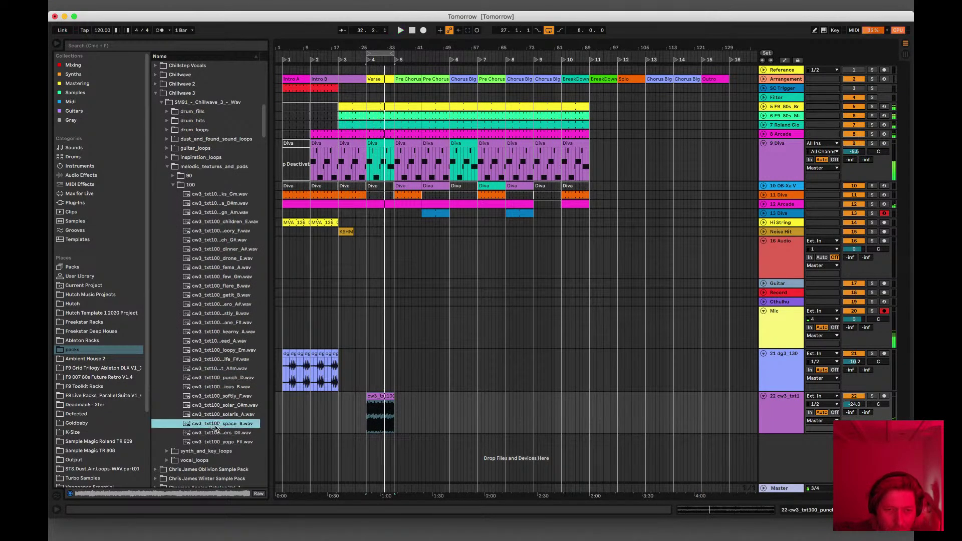
click(217, 413)
click(215, 432)
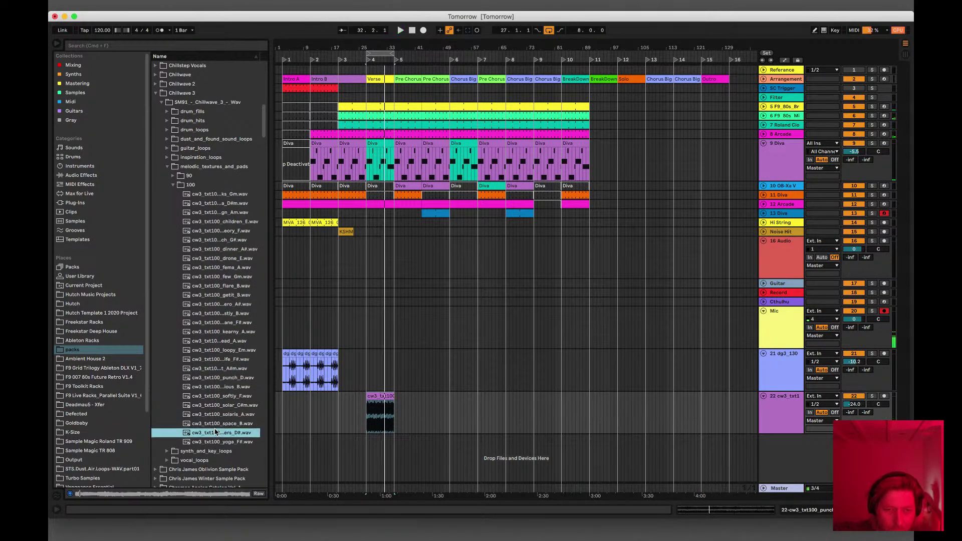
click(216, 441)
click(224, 305)
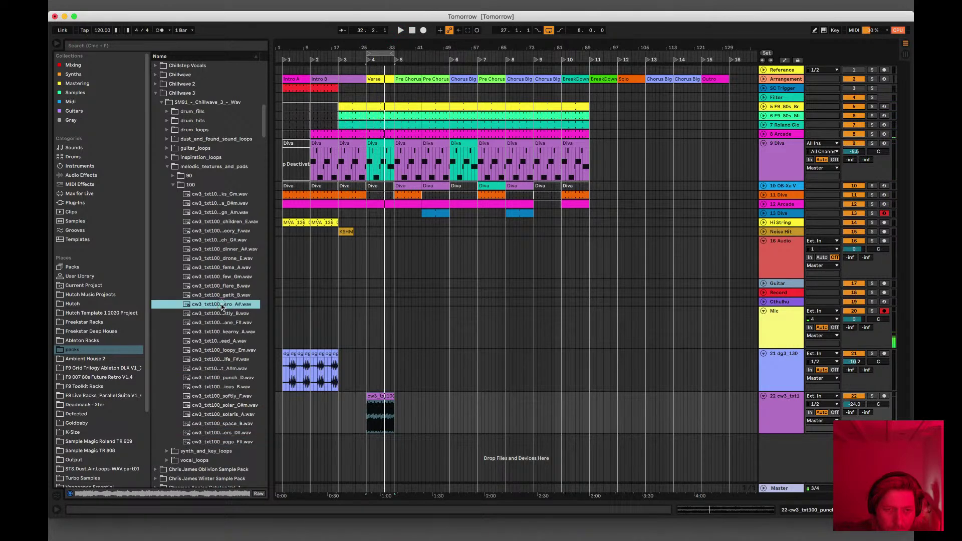
click(224, 278)
click(226, 258)
click(226, 241)
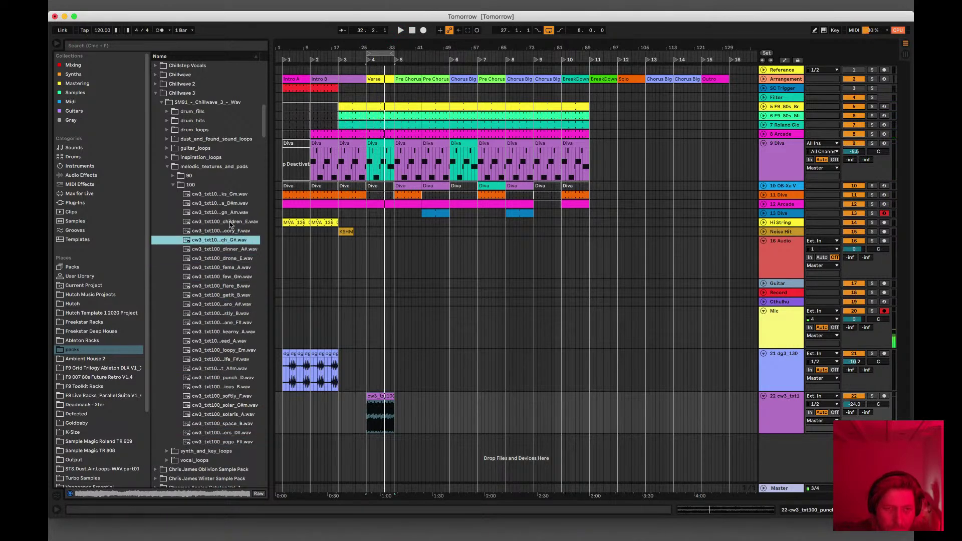
click(203, 223)
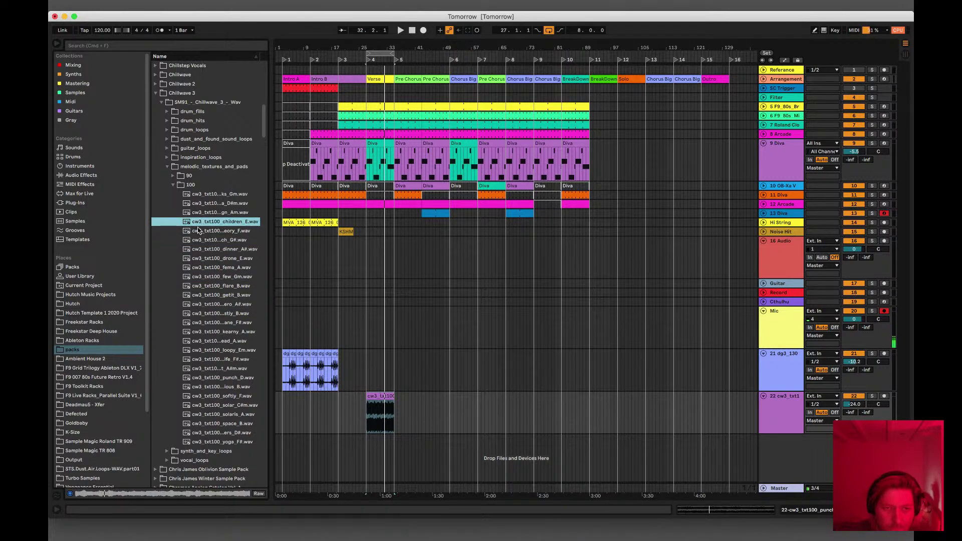
Step: Place cw3_txt100_children_E.wav at bar 51 on the punch_D texture's track, and transpose it to -2 st with the track at -9.4 dB
drag(231, 238, 454, 401)
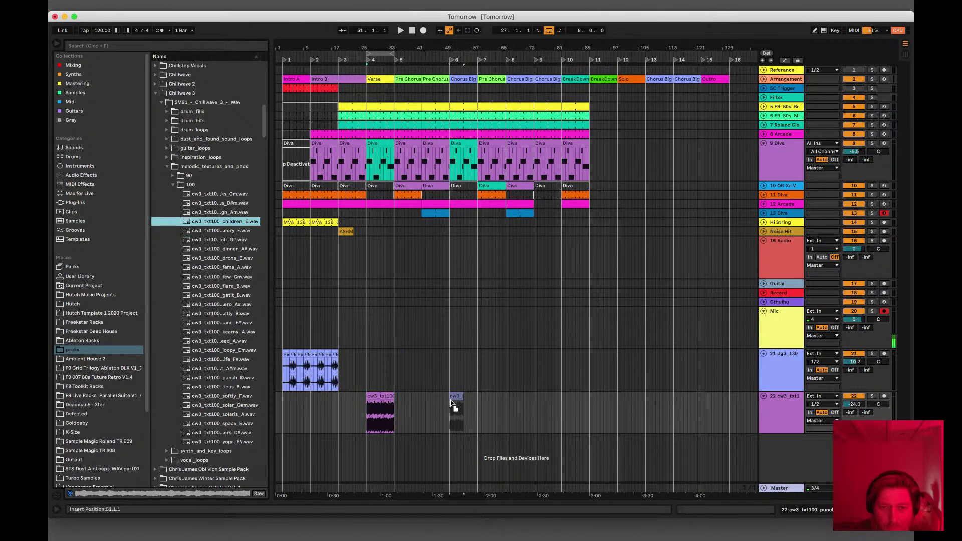
double_click(456, 399)
key(space)
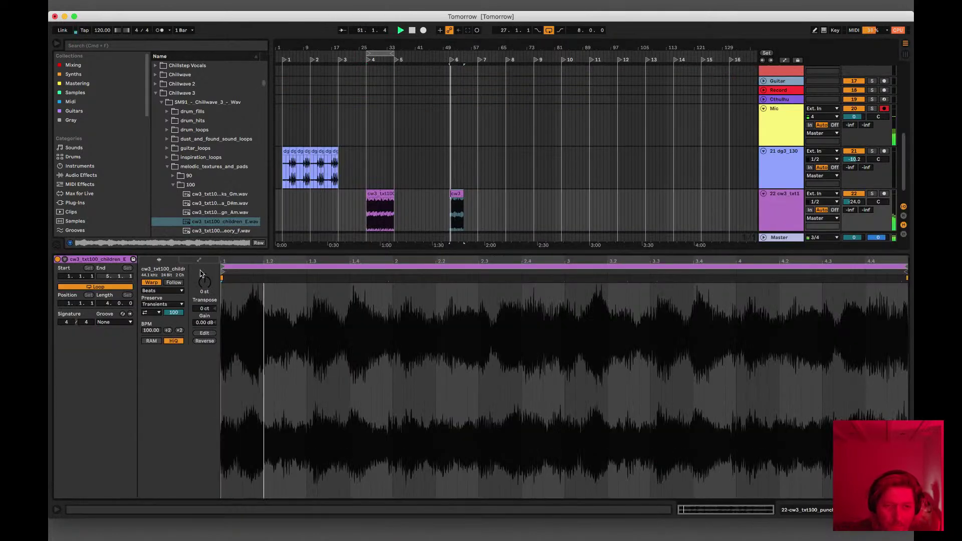
drag(854, 202, 855, 204)
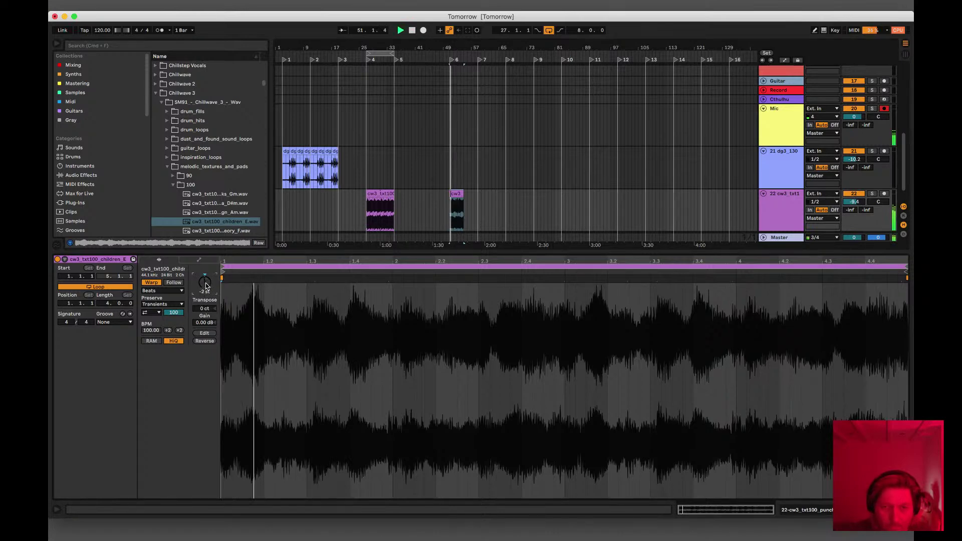
key(super+alt+l)
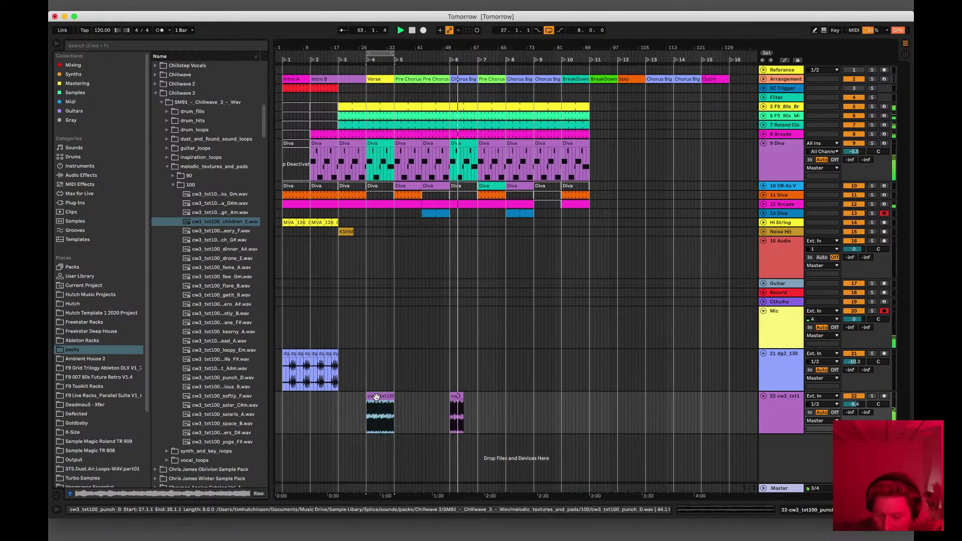
Step: Replace the punch_D clip in the Verse with the children_E clip, starting at bar 27 and extended to 8 bars
key(Delete)
key(space)
drag(455, 397, 395, 393)
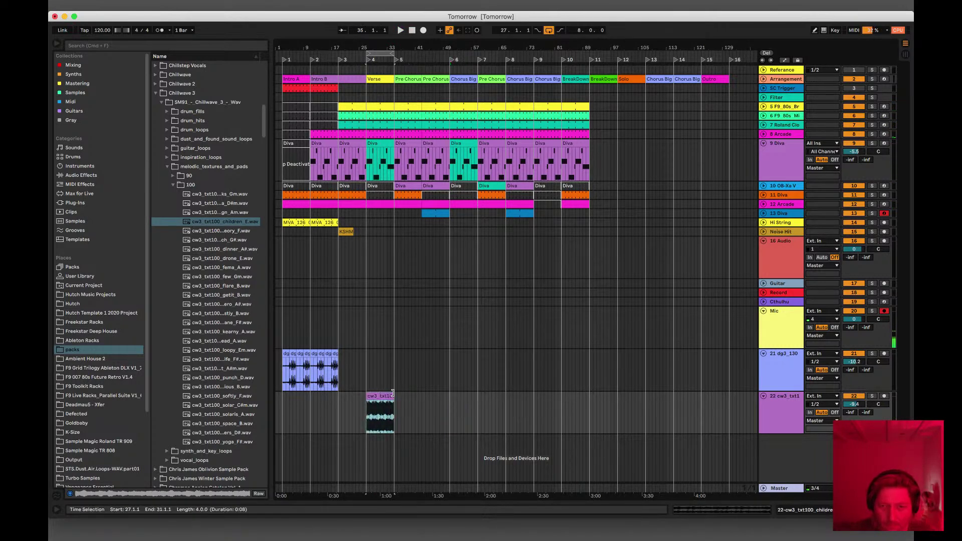
Step: Play the looped Verse and lower the children_E texture track's volume to -14.9 dB
key(space)
drag(862, 403, 860, 404)
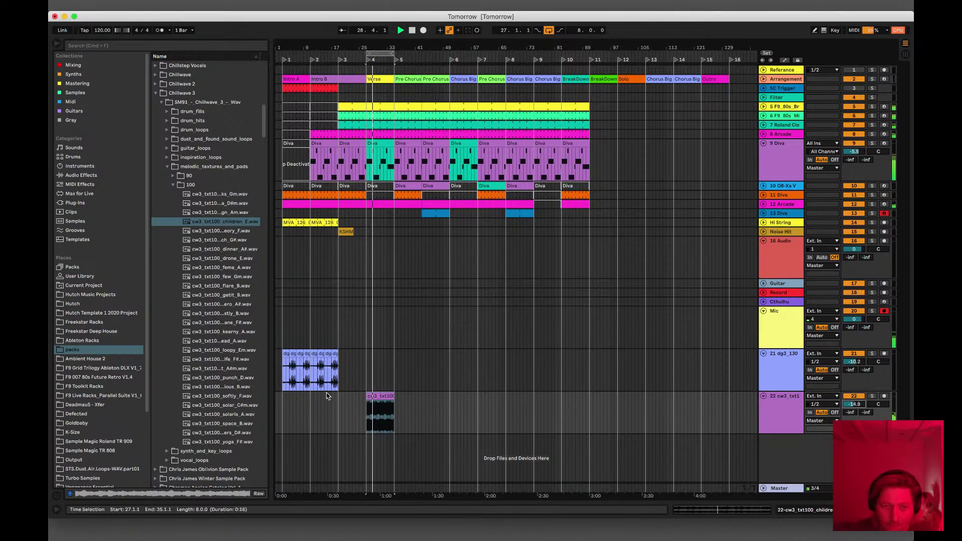
Step: Play the Verse with the children_E texture track soloed and unsoloed, and examine the clip's waveform and sample settings
click(379, 396)
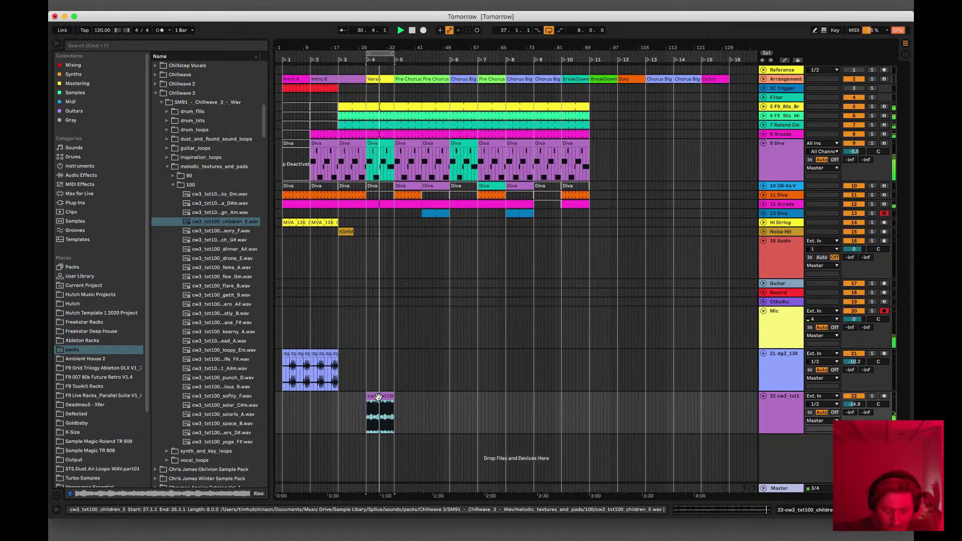
click(870, 397)
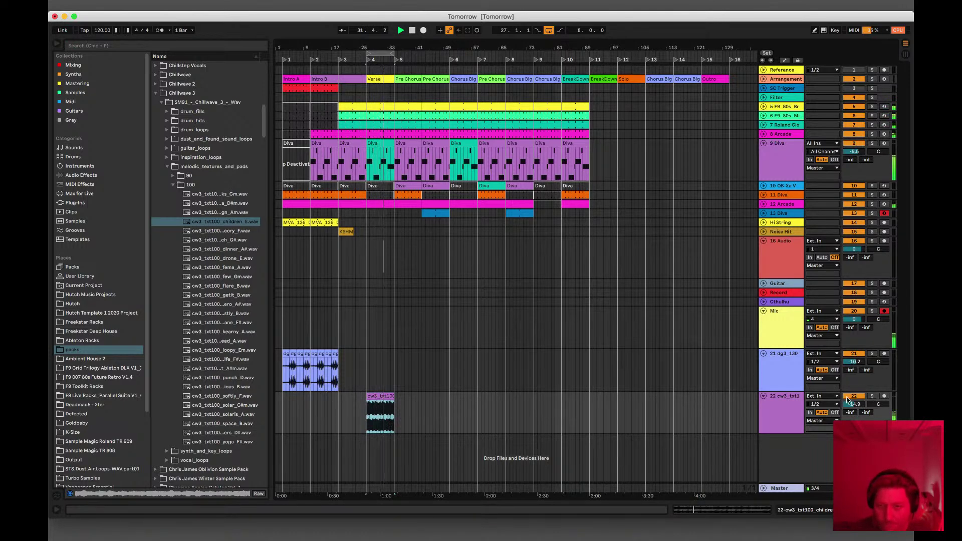
click(382, 414)
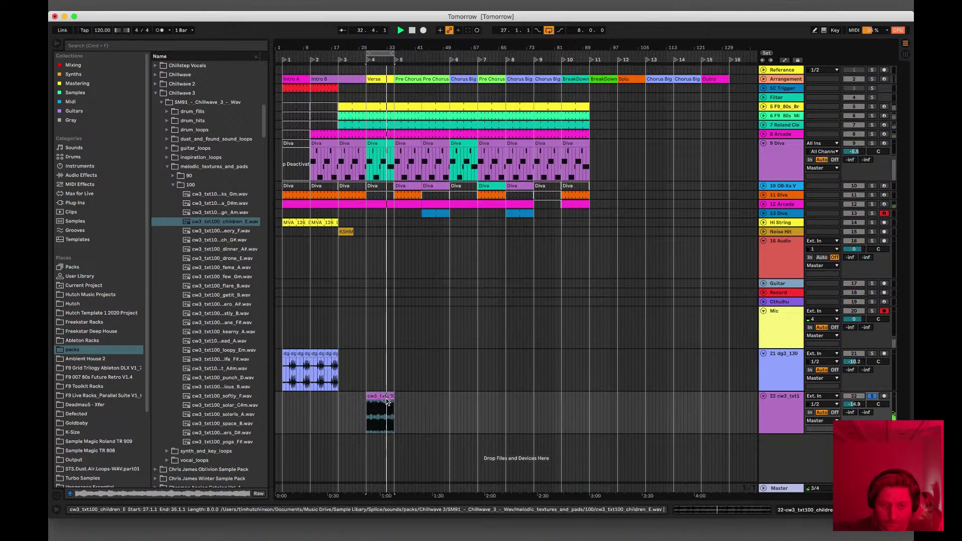
double_click(381, 414)
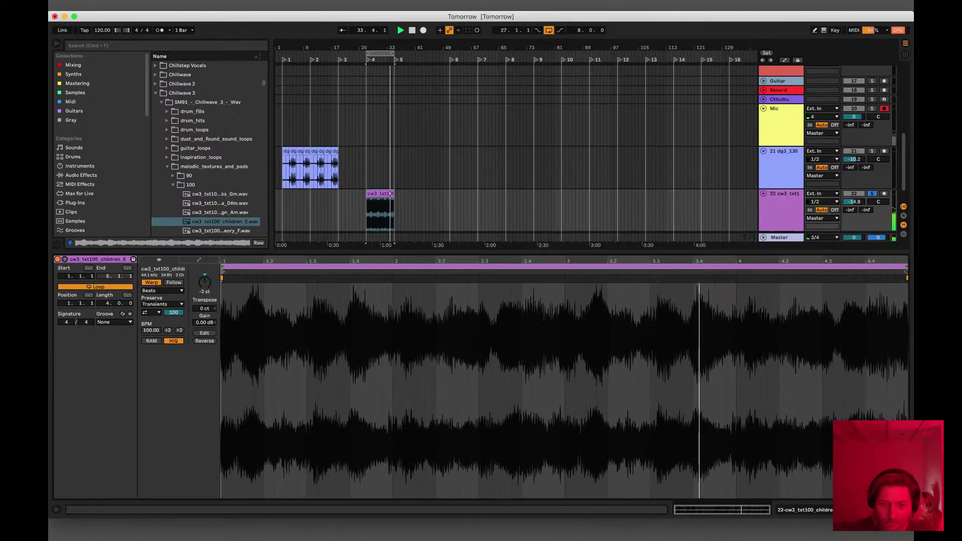
key(super+alt+l)
click(871, 397)
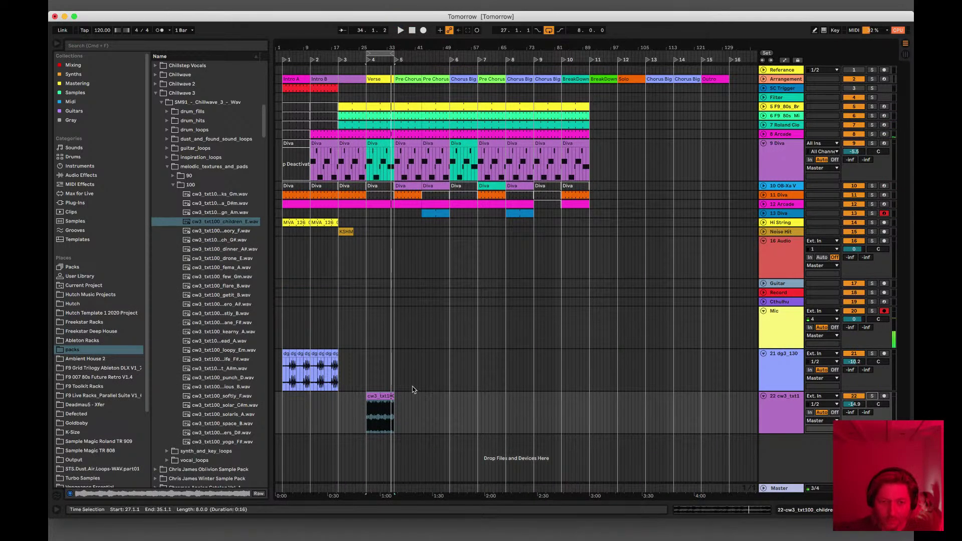
double_click(373, 395)
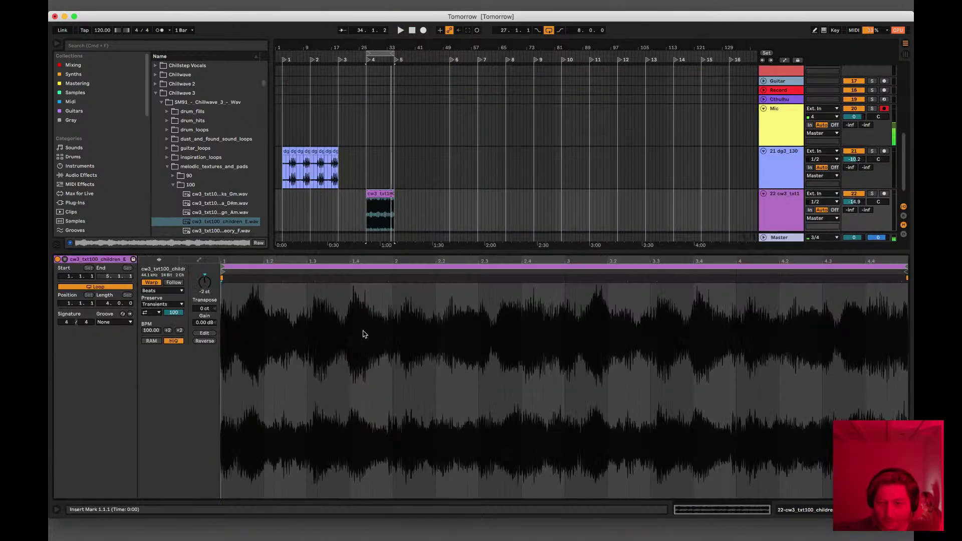
key(super+alt+l)
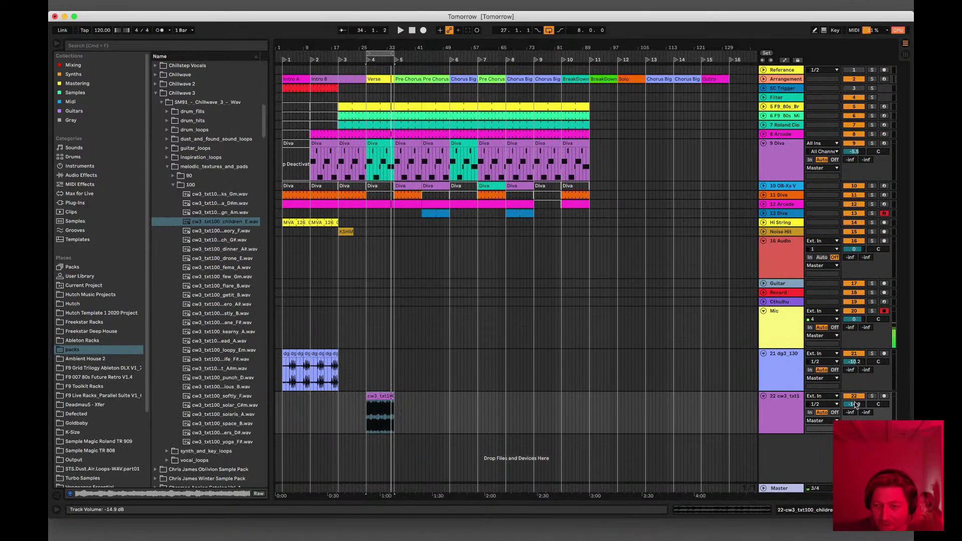
Step: Show the children_E texture track's device chain and solo that track together with the Mic track
double_click(785, 401)
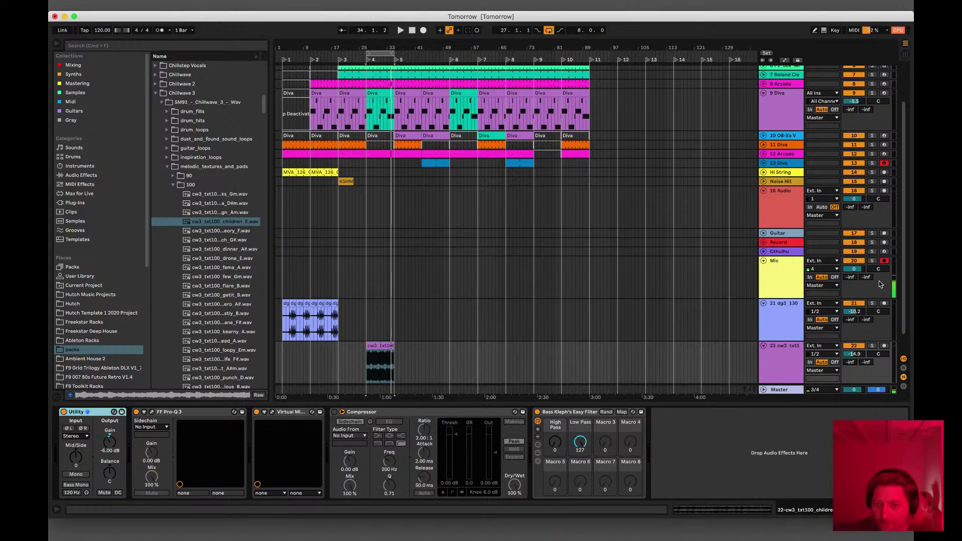
click(871, 261)
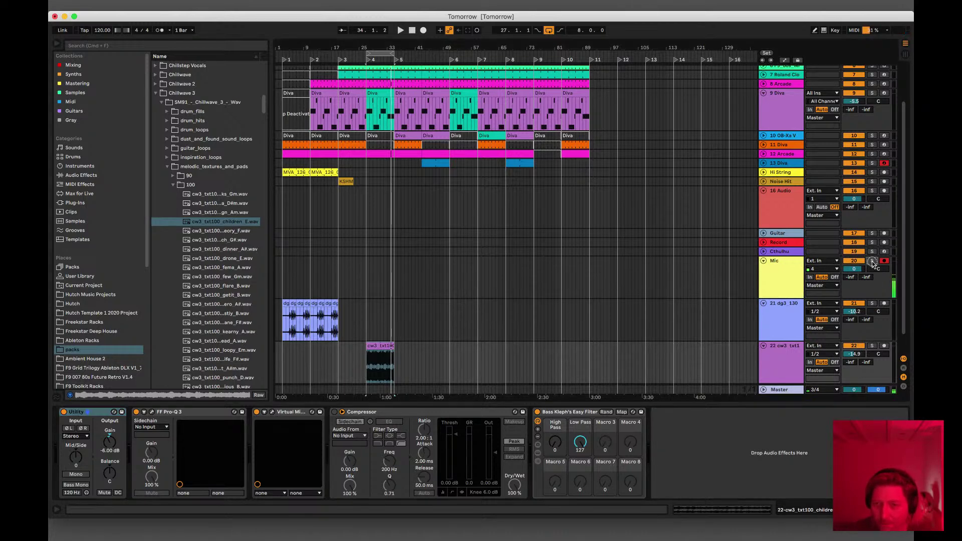
click(871, 346)
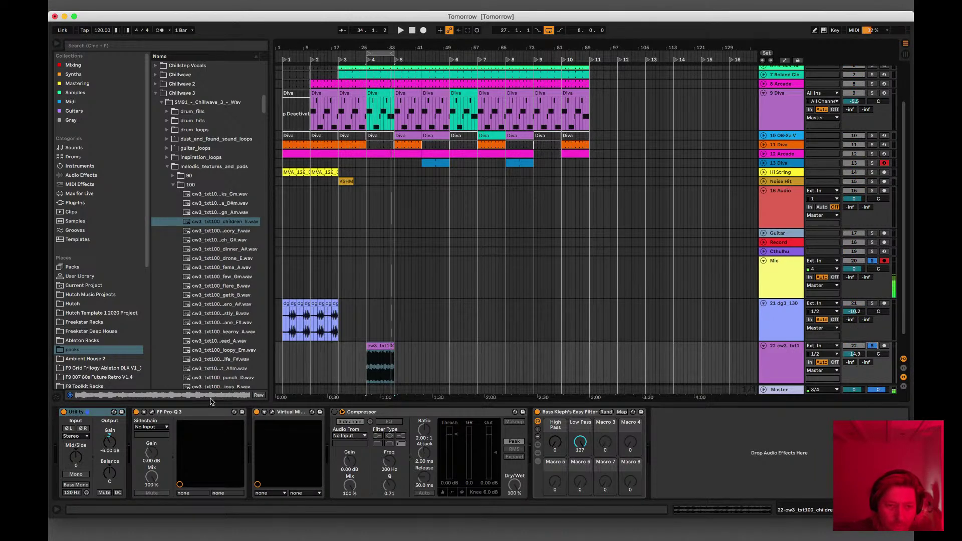
Step: In the texture track's Virtual Mix Rack, replace the FG-S and FG-401 modules with AirEQ Earth and AirEQ Air
click(151, 412)
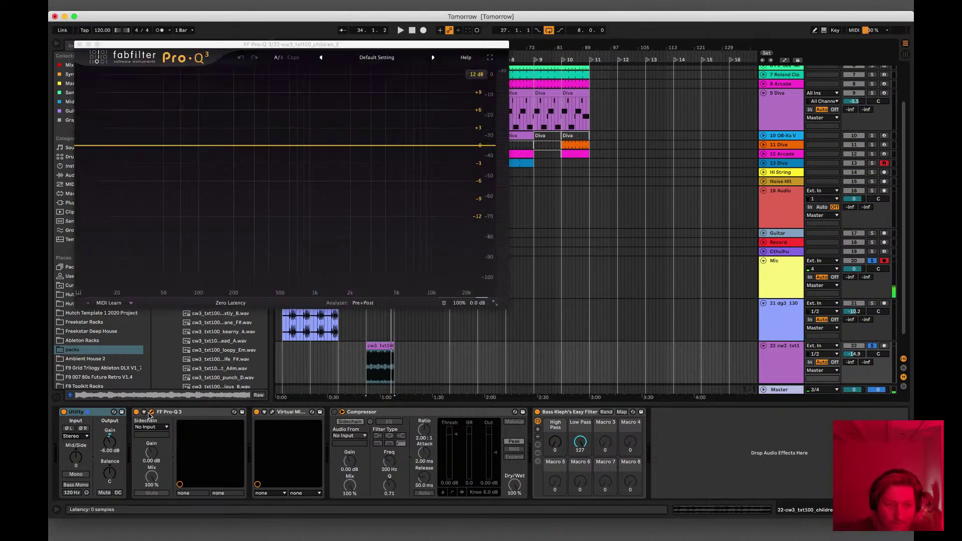
click(150, 413)
click(272, 411)
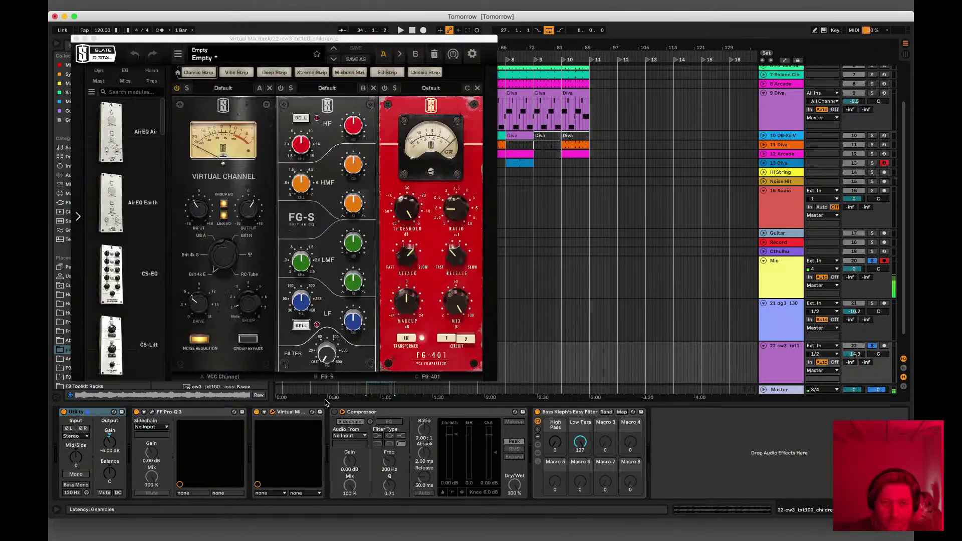
click(477, 87)
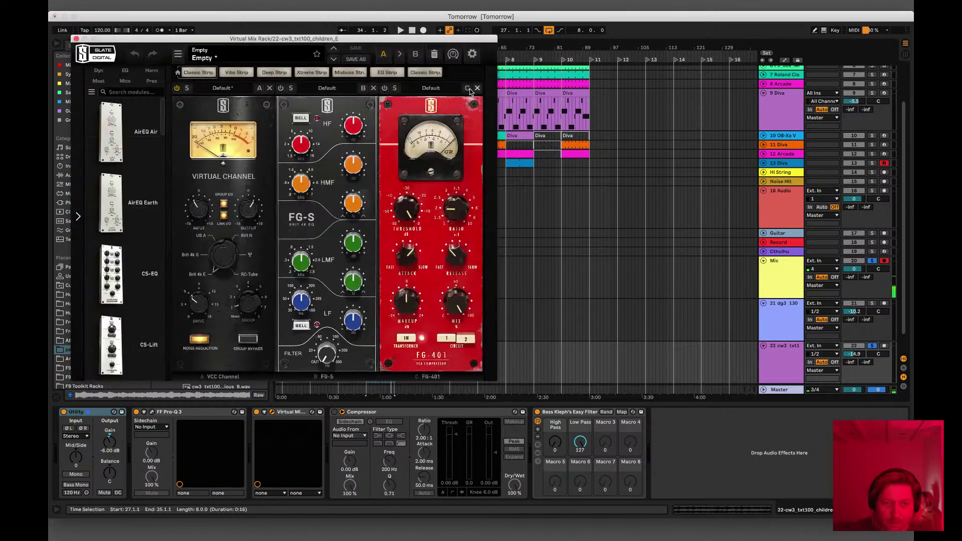
click(373, 87)
drag(112, 196, 429, 210)
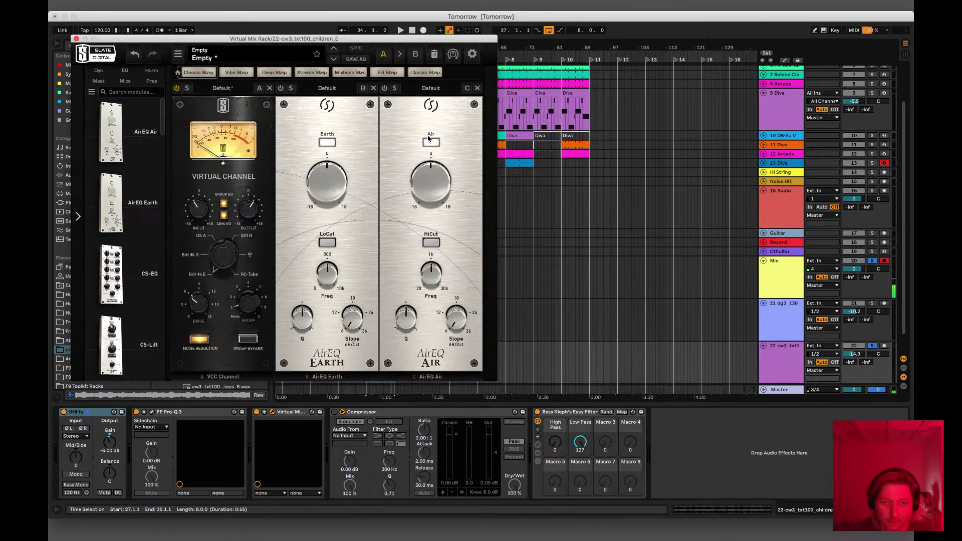
Step: Switch on the Air band and Earth's LoCut, with a 36 dB/Oct slope and the cut at 245 Hz during playback
click(430, 142)
click(327, 143)
click(430, 142)
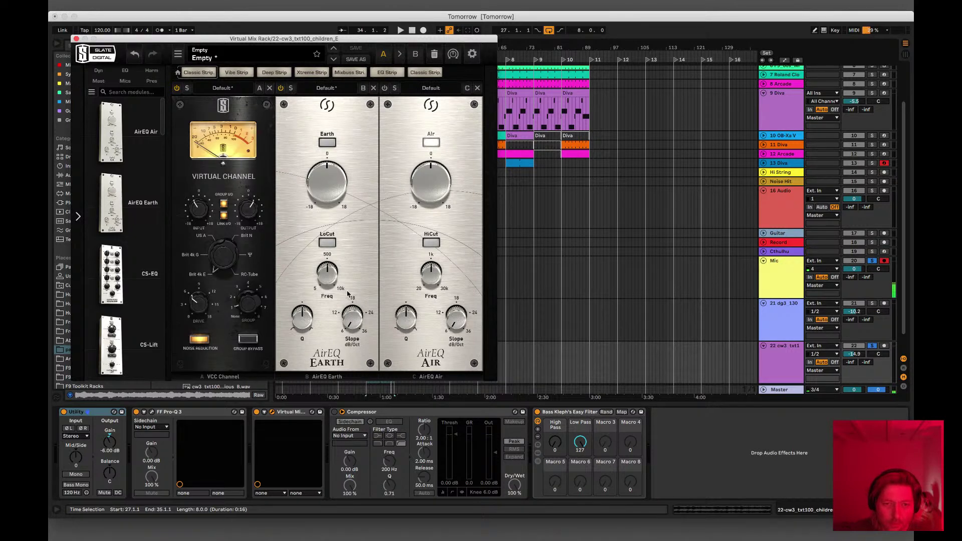
drag(357, 326, 367, 145)
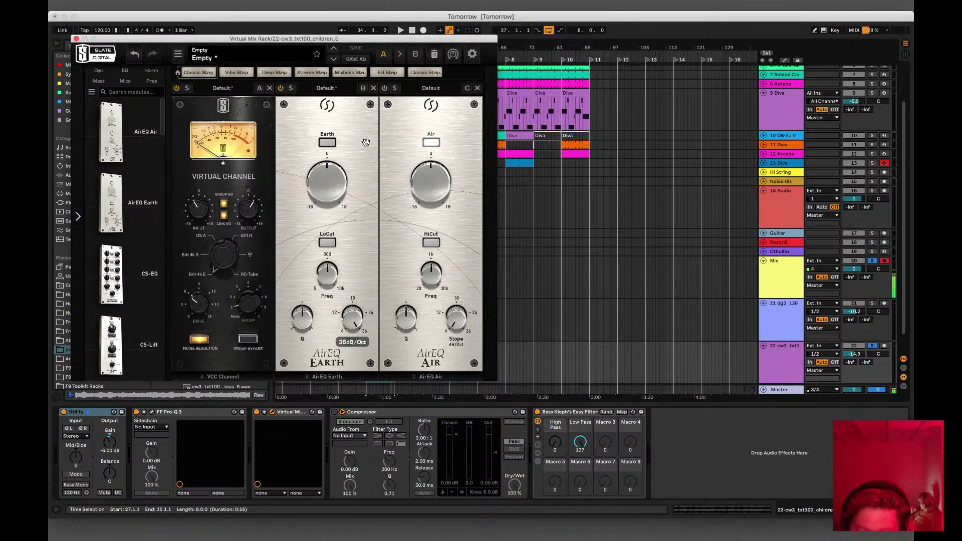
click(335, 245)
key(space)
mouse_move(326, 279)
mouse_down()
mouse_move(329, 254)
mouse_move(315, 285)
mouse_up()
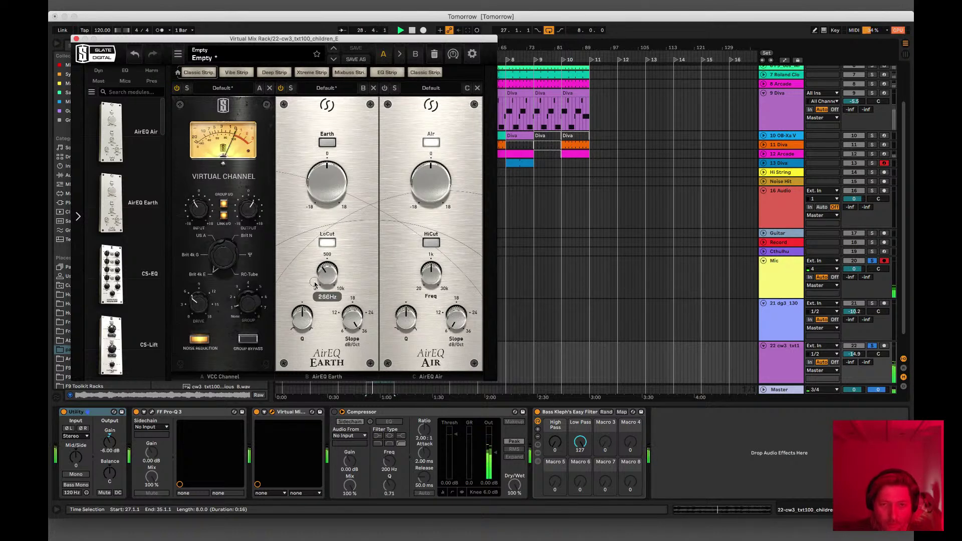
key(space)
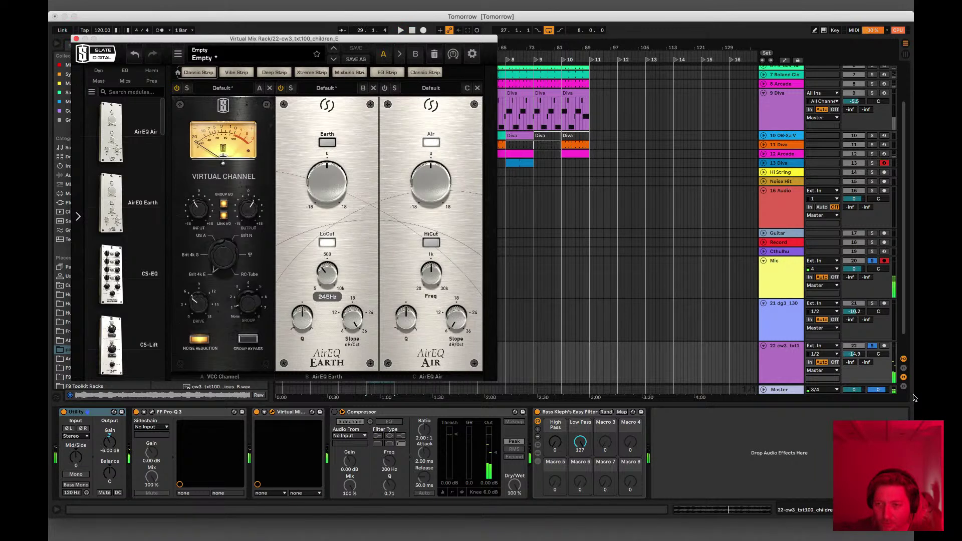
Step: Unsolo the tracks and, with the full mix playing, set the LoCut to 283 Hz and a steep HiCut to 7.91 kHz
click(870, 346)
key(space)
drag(327, 278, 308, 252)
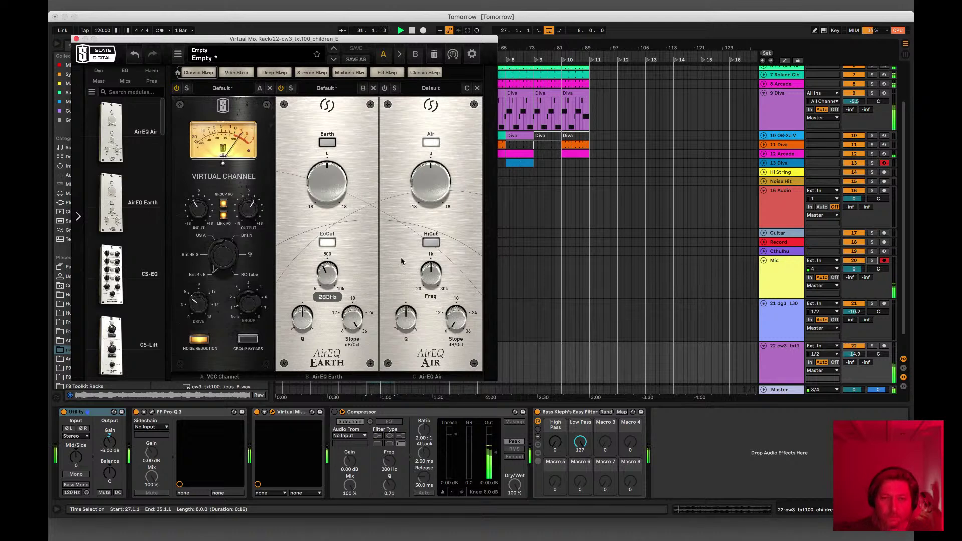
drag(458, 318, 448, 155)
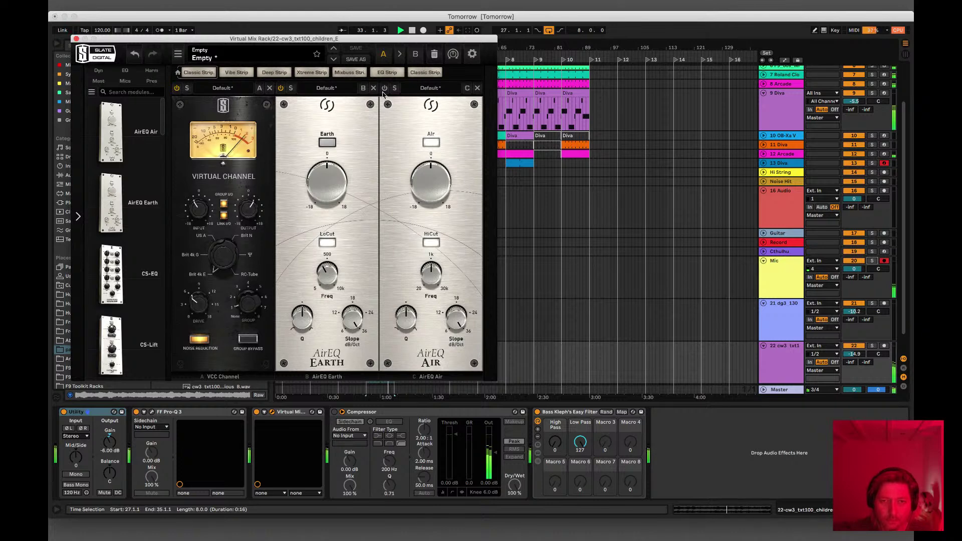
drag(431, 274, 415, 226)
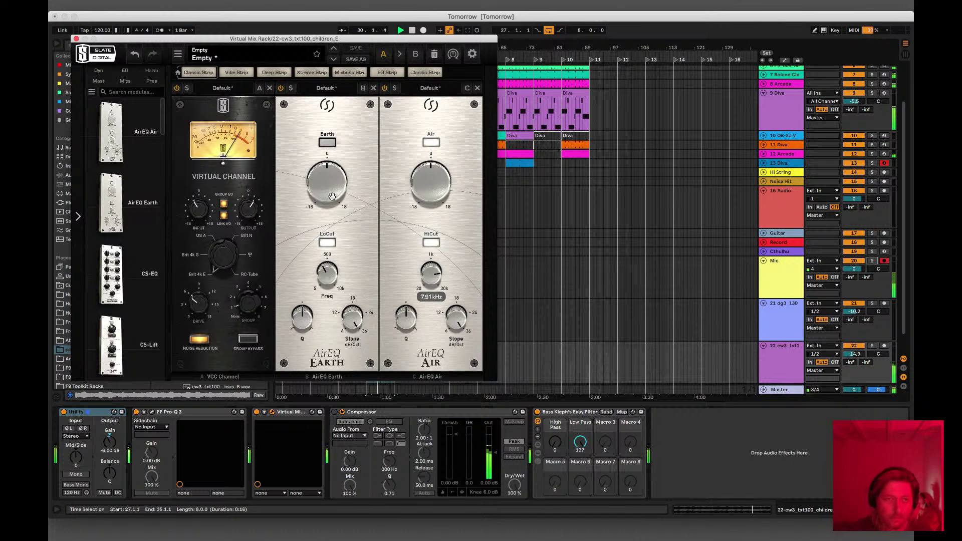
click(76, 38)
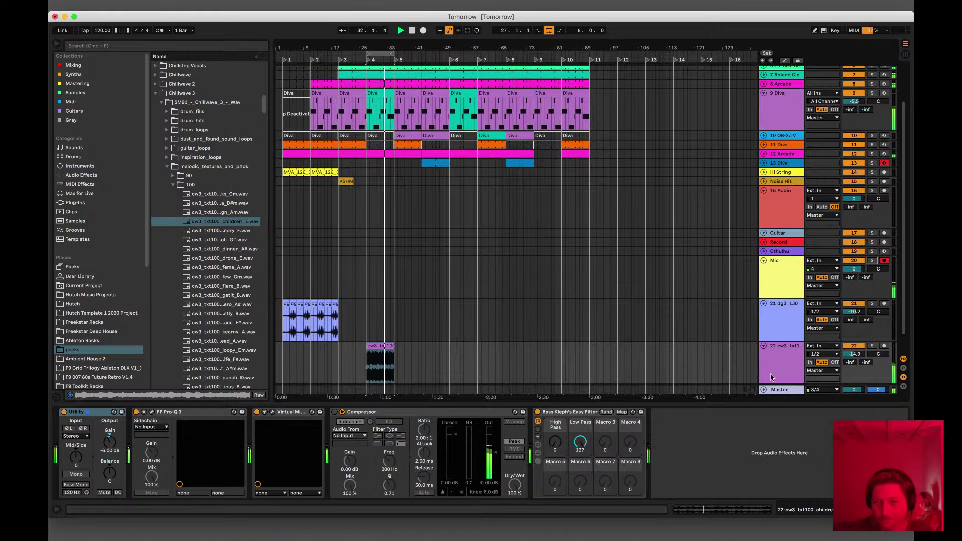
Step: Lower the children_E texture track's volume to -20.6 dB
scroll(435, 340, down, 1)
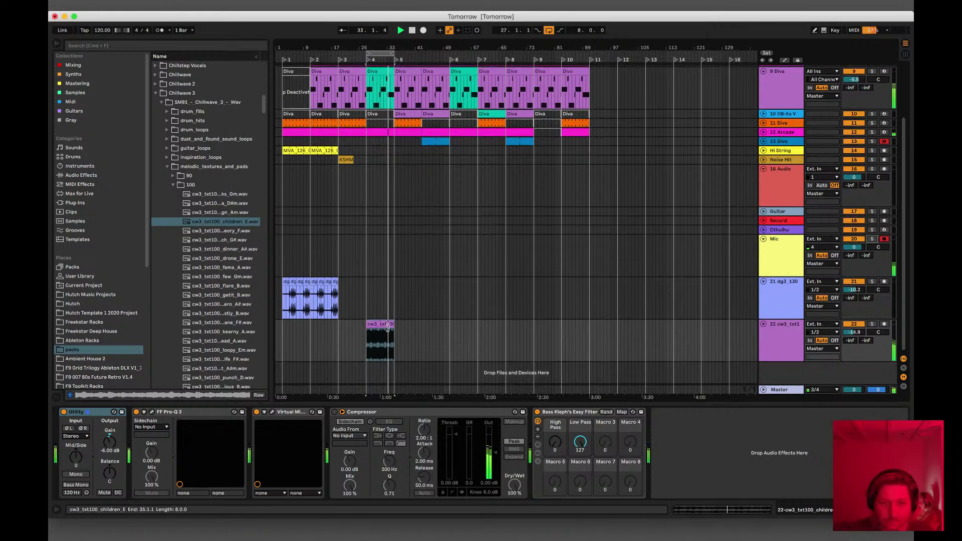
drag(854, 331, 854, 340)
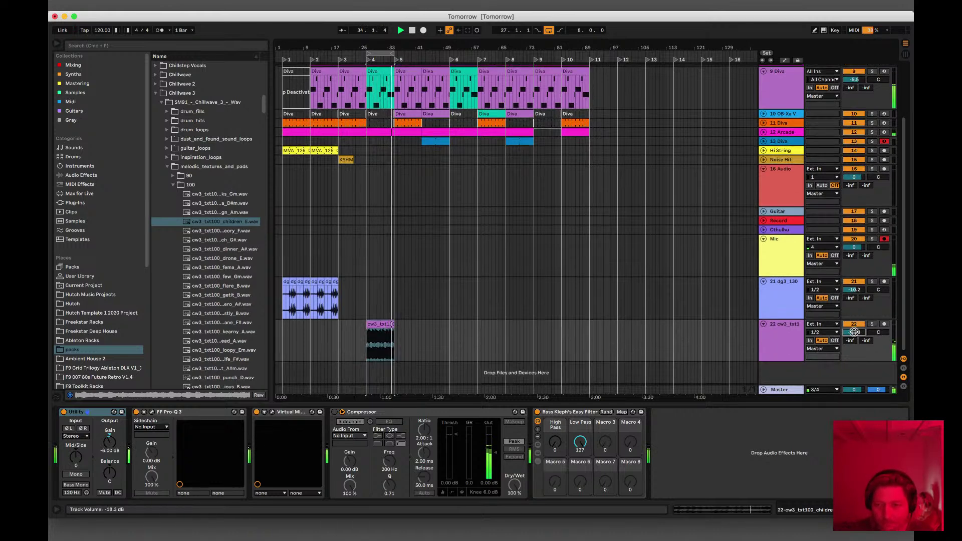
Step: Copy the children_E clip to bar 3 and duplicate it in consecutive 8-bar blocks up to bar 91
click(382, 328)
drag(381, 327, 296, 331)
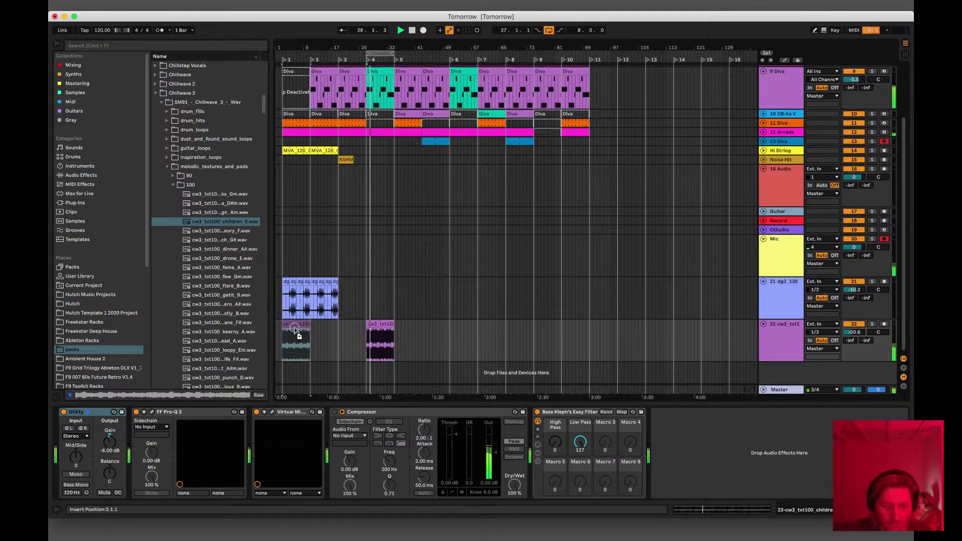
key(super+d)
key(super+d)
key(super+d)
key(super+d)
key(super+d)
key(super+d)
key(super+d)
key(super+d)
key(super+d)
key(super+d)
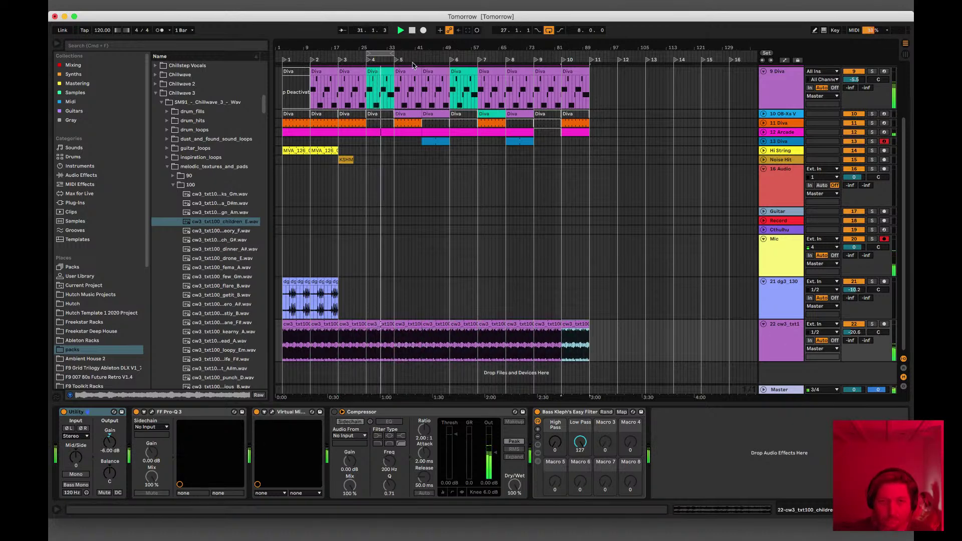
Step: Move the timeline locators to line up with the 8-bar sections from bar 43 to bar 91, and play the last section
drag(452, 61, 425, 60)
drag(484, 60, 453, 61)
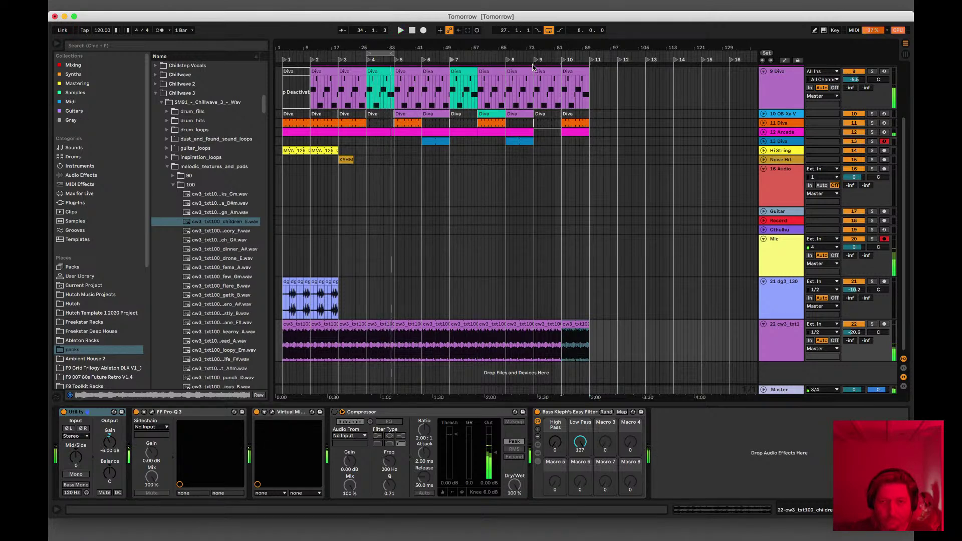
drag(507, 61, 562, 61)
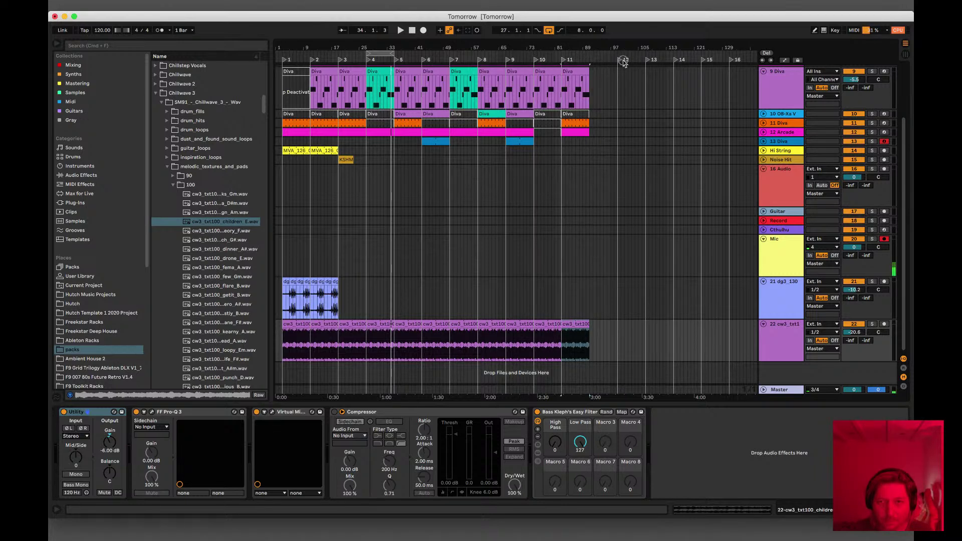
drag(600, 63, 592, 61)
key(space)
Step: Fold the children_E texture track and the tall 9 Diva track to single-row height
click(774, 330)
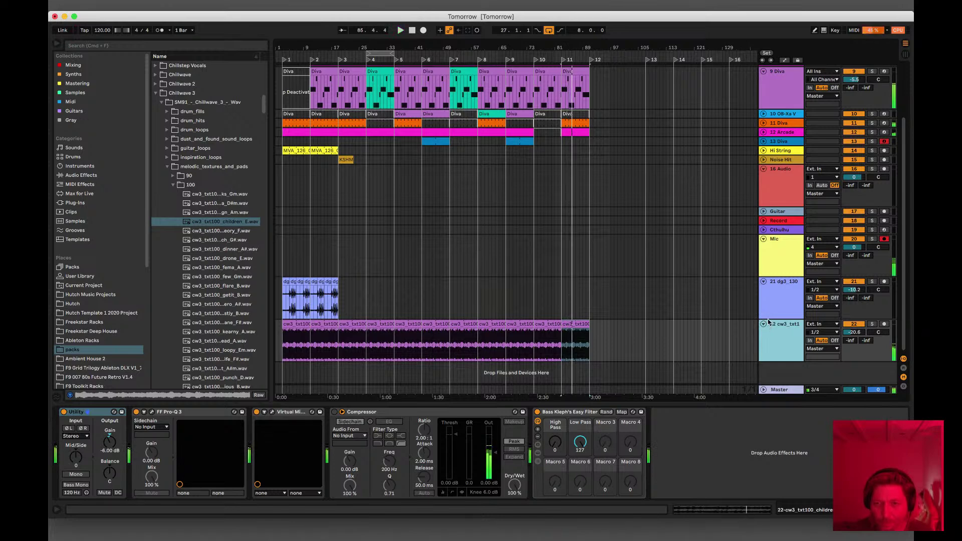
click(763, 324)
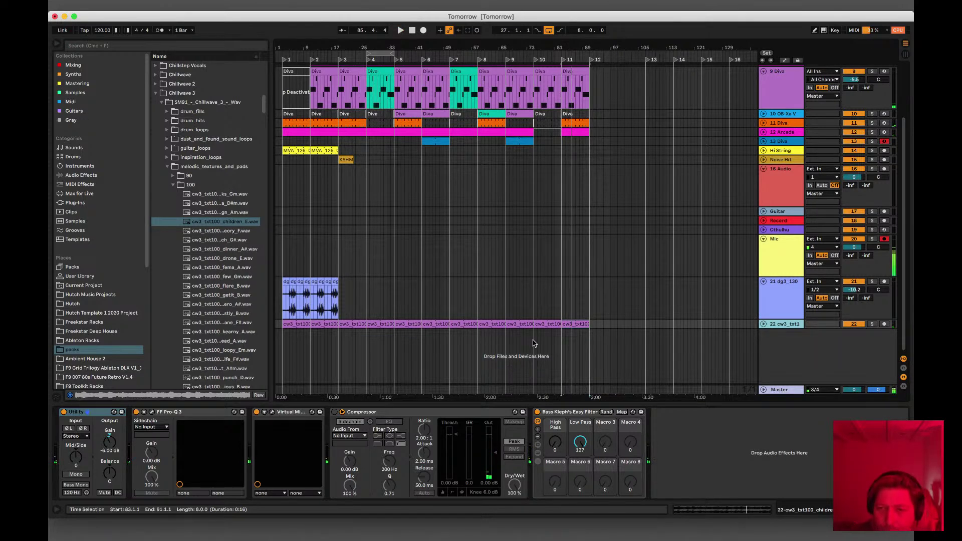
scroll(605, 334, up, 3)
scroll(605, 334, down, 2)
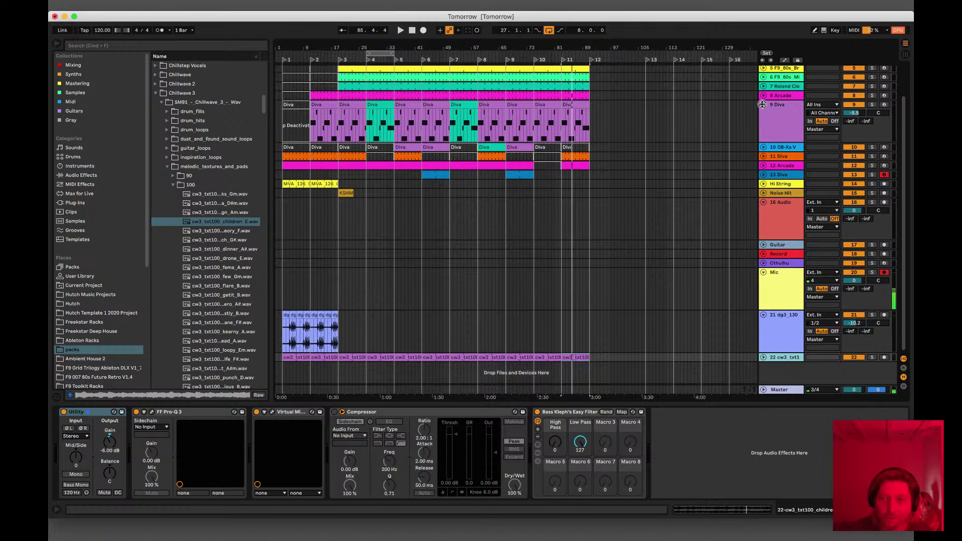
click(763, 104)
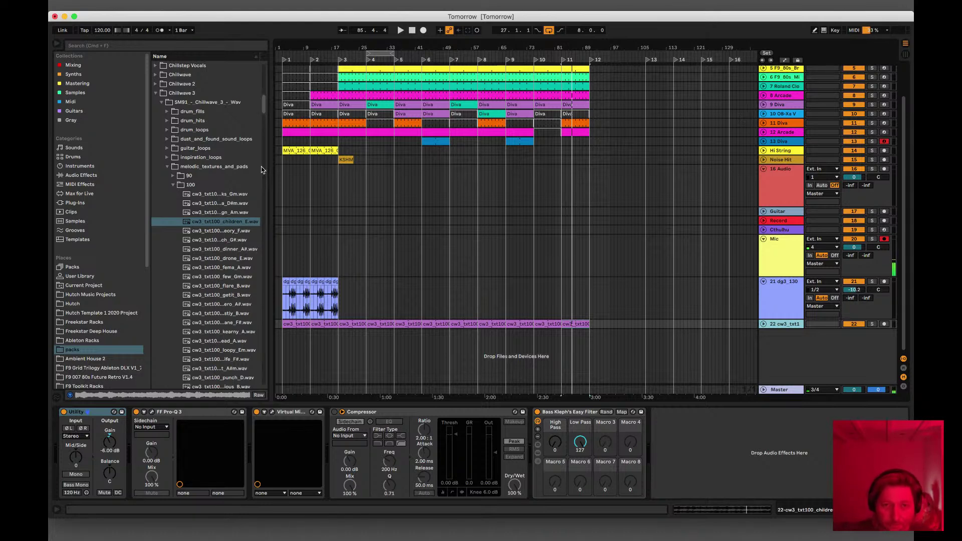
Step: Extend the arrangement loop from bar 27 to bar 91, a length of 64 bars
scroll(351, 176, up, 3)
drag(391, 53, 588, 61)
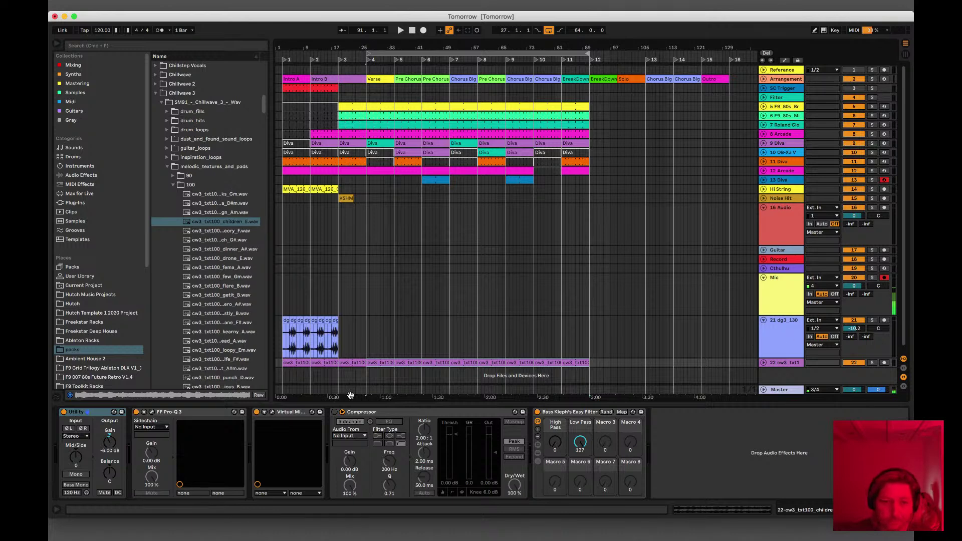
Step: Move the children_E track up below Noise Hit, place the dg3_130 texture track directly above it, and fold the dg3_130 track
click(301, 365)
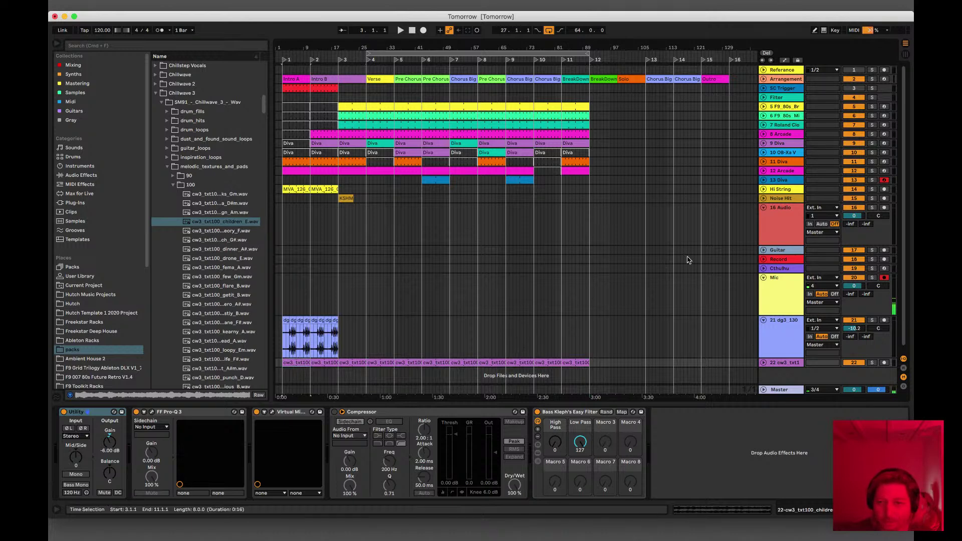
drag(784, 362, 764, 223)
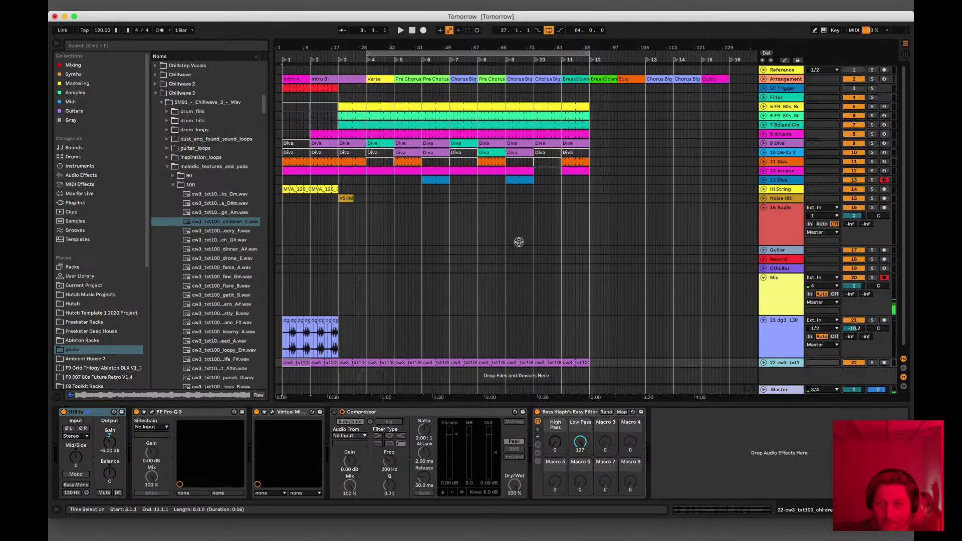
drag(780, 365, 771, 220)
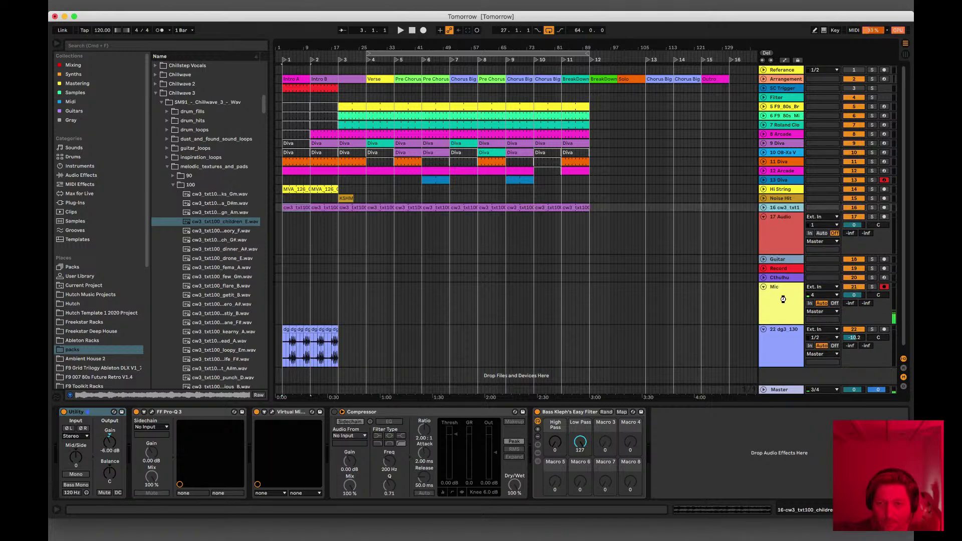
drag(784, 331, 778, 204)
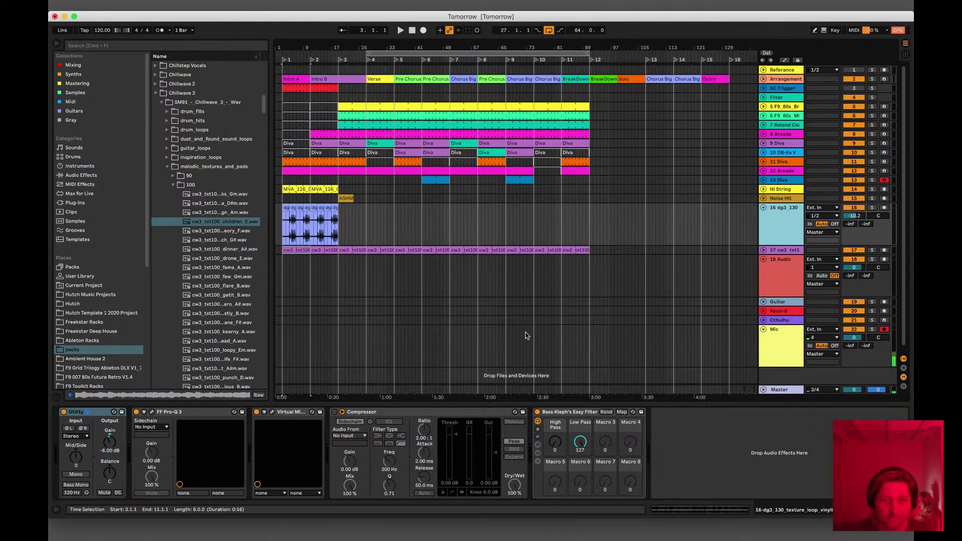
click(764, 208)
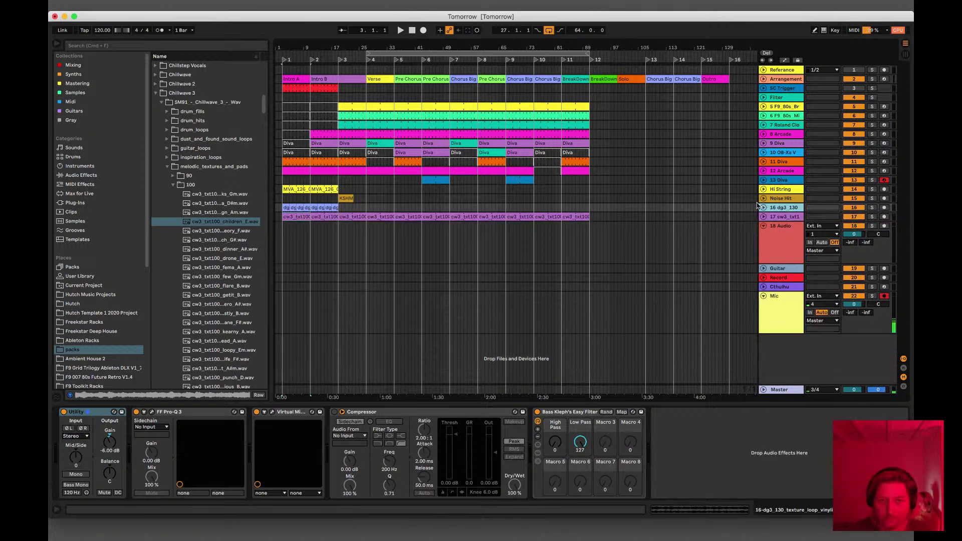
Step: Audition Chillwave 3 melodic textures from the 100 folder against the song, including flare_B, getit_B, kearny_A and left4dead_A
click(356, 240)
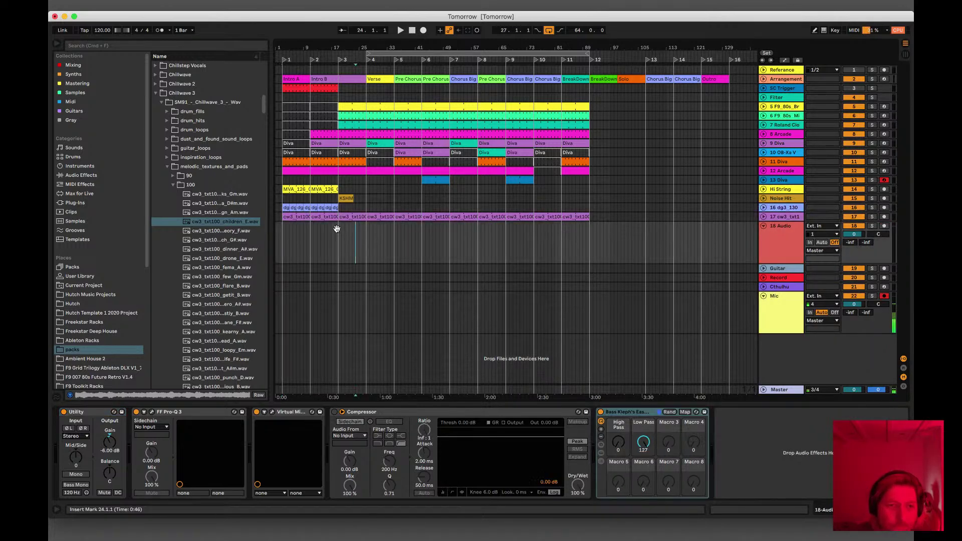
click(172, 185)
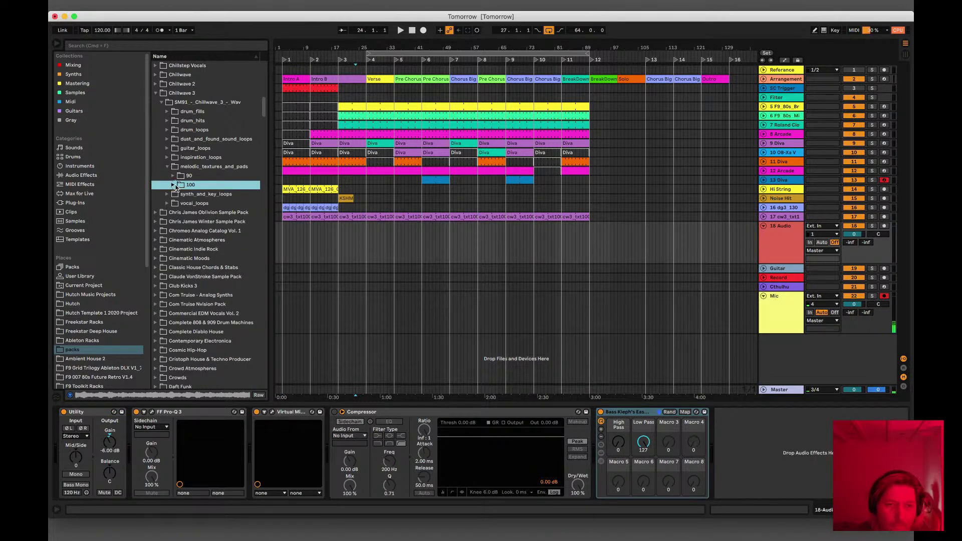
click(173, 185)
click(215, 203)
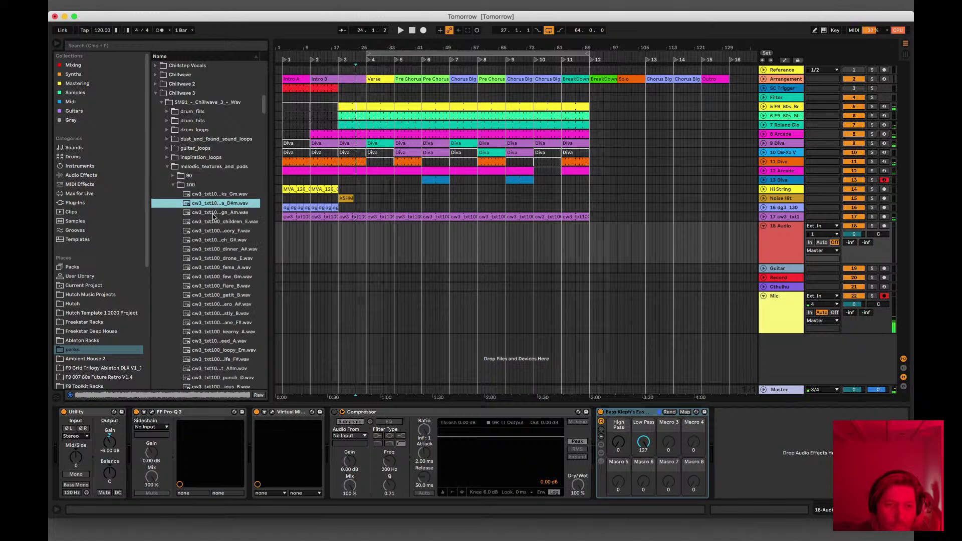
click(221, 286)
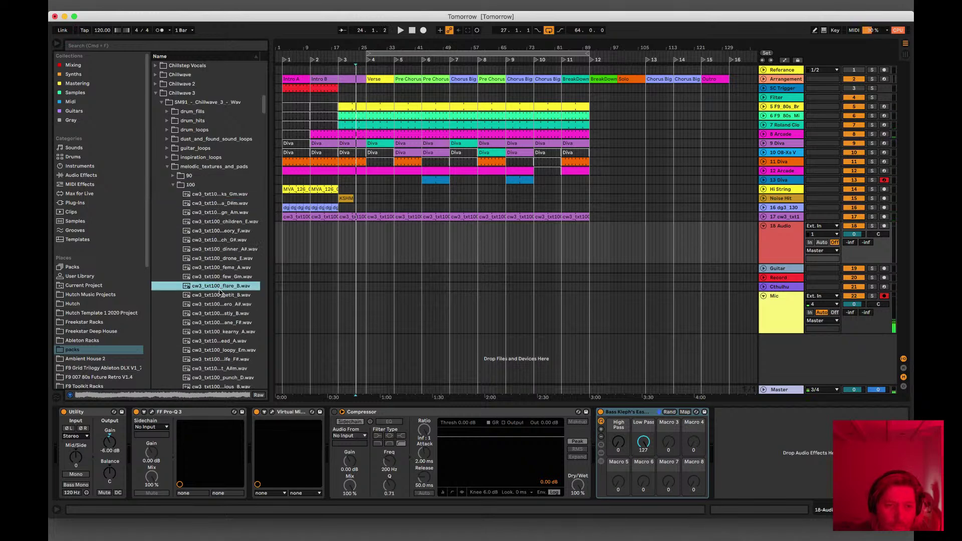
click(219, 296)
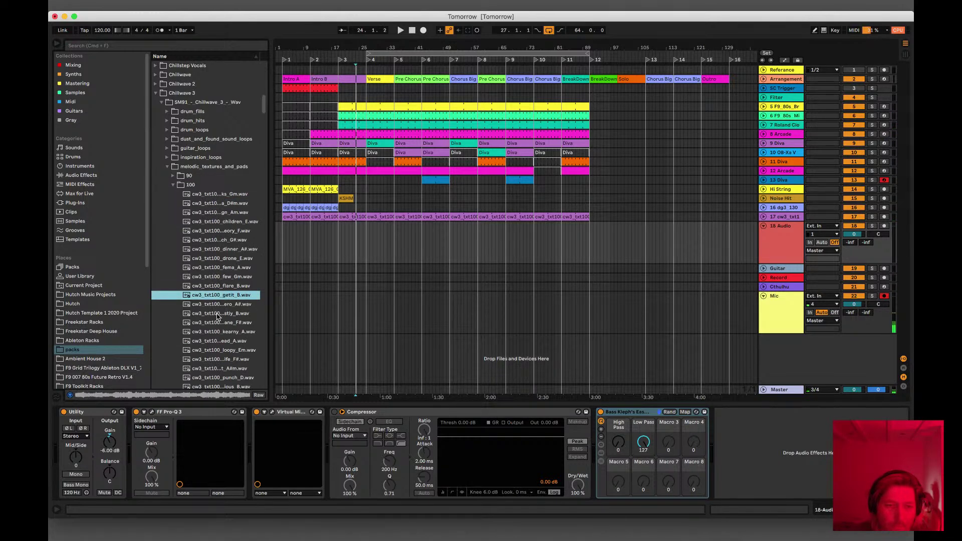
click(224, 333)
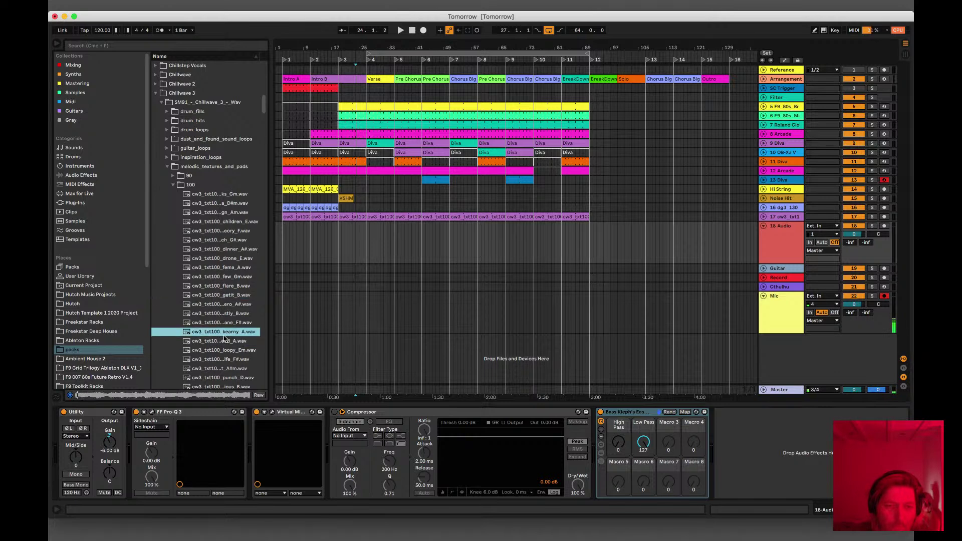
click(223, 340)
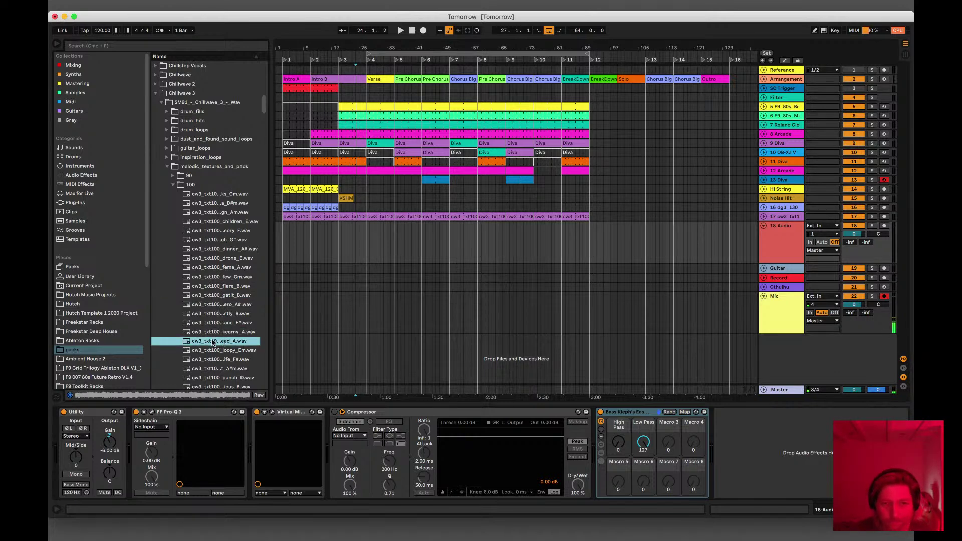
Step: Place the left4dead_A texture at bar 3 on a new audio track, unfold the track, and lower its volume to about -9 dB
drag(189, 345, 280, 350)
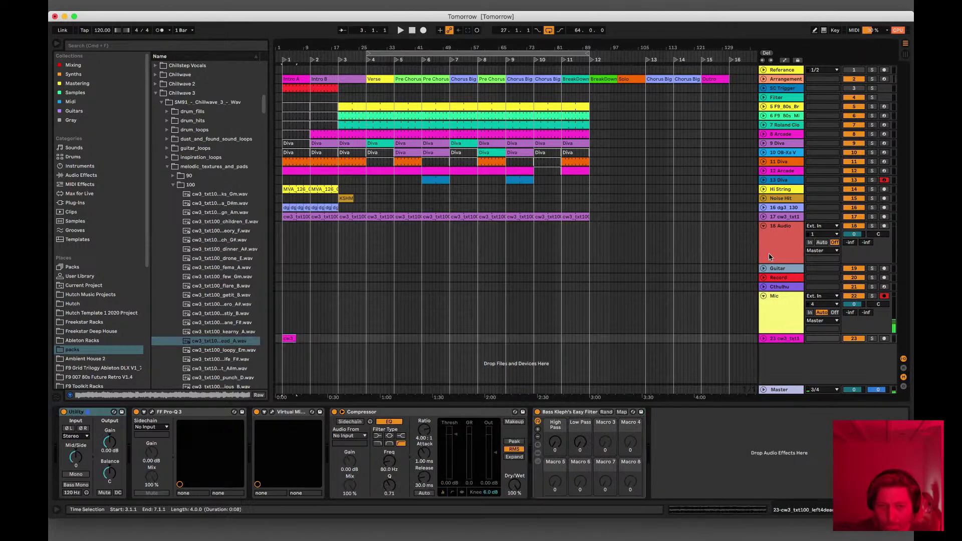
click(763, 339)
drag(853, 347, 854, 355)
key(space)
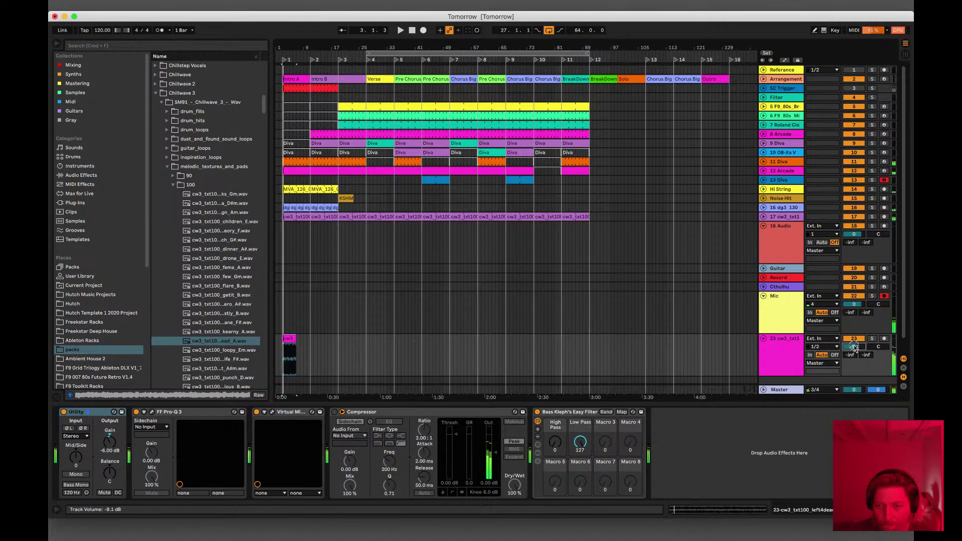
Step: Extend the left4dead clip to 8 bars, set its Beats warping to preserve 1/16, and adjust the transient envelope during playback
double_click(294, 336)
click(150, 312)
click(153, 328)
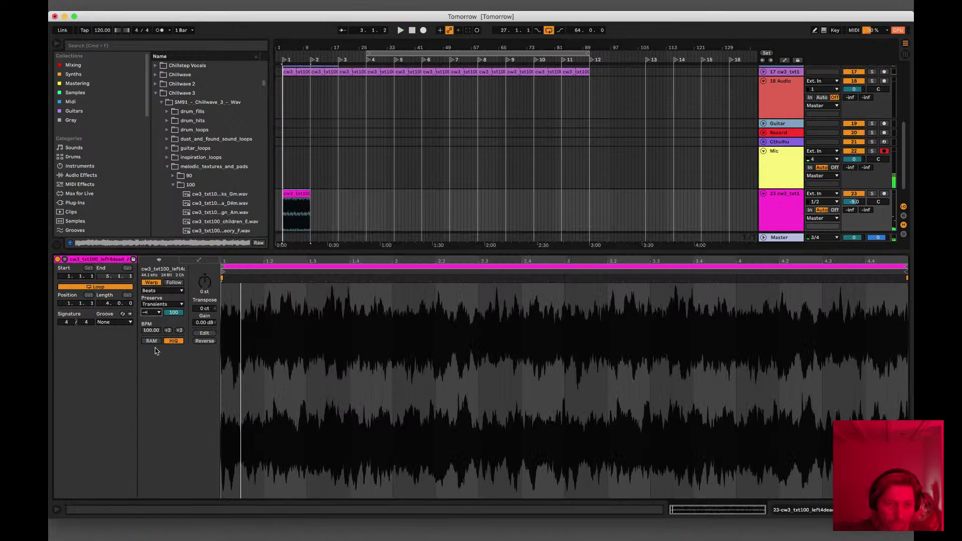
click(166, 291)
click(167, 293)
click(159, 304)
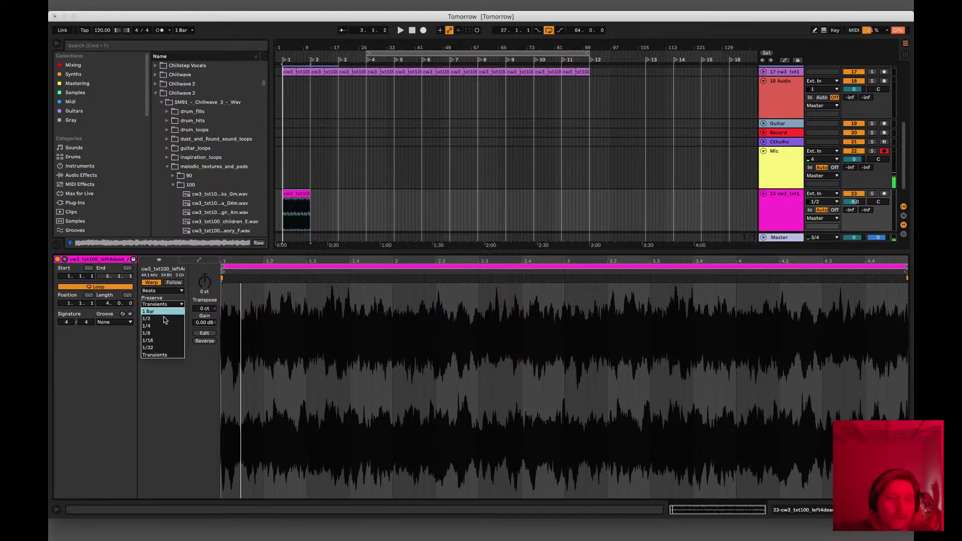
click(160, 340)
click(230, 343)
drag(175, 312, 175, 318)
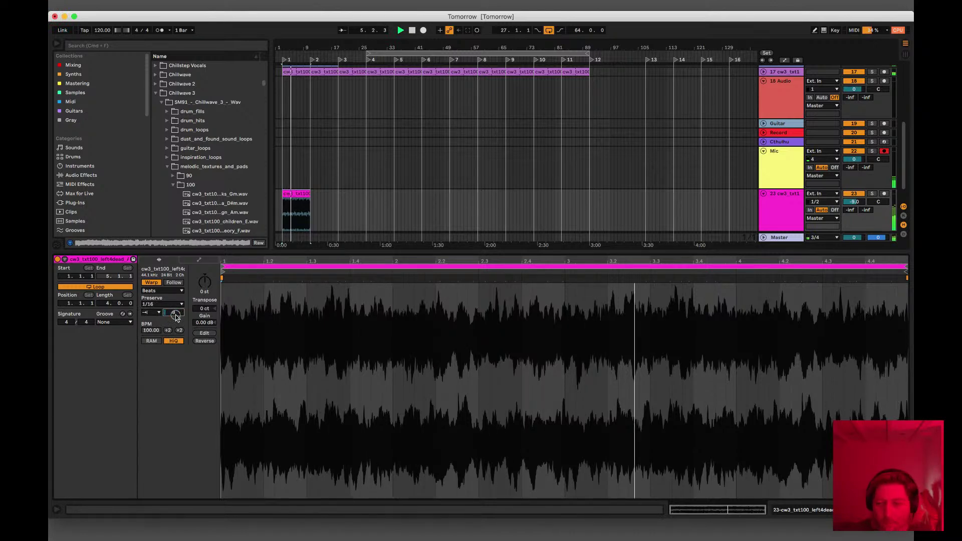
click(905, 510)
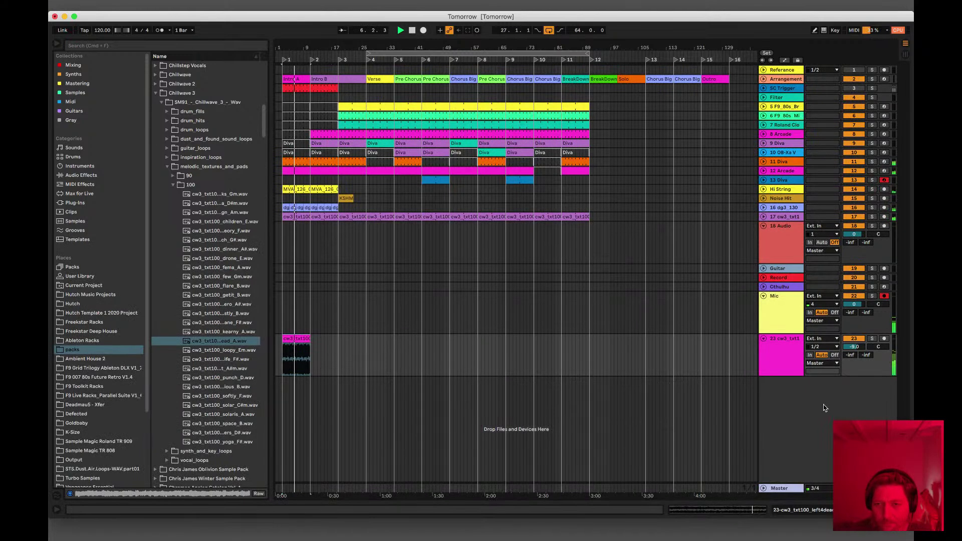
Step: Duplicate the 8-bar left4dead clip in consecutive blocks from bar 3 up to bar 91
click(775, 347)
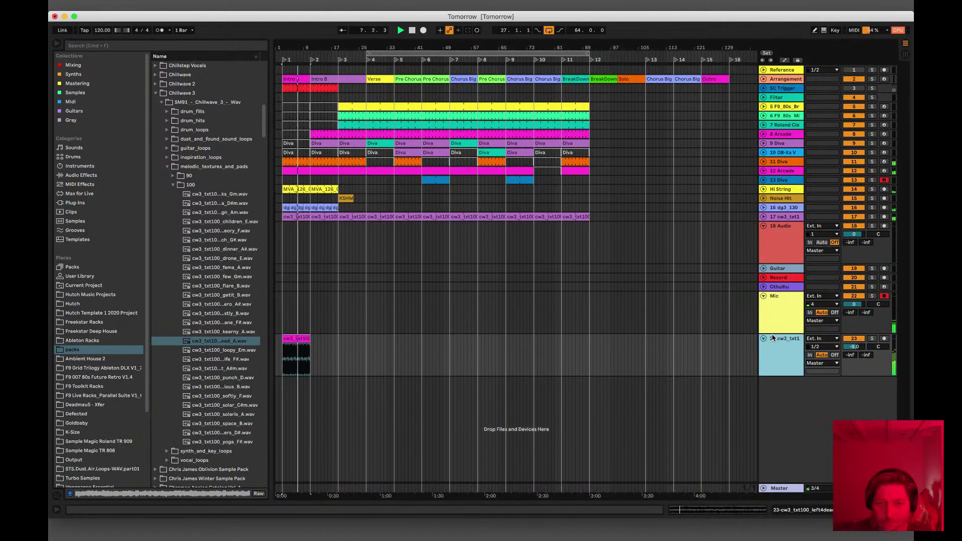
click(289, 339)
key(super+d)
key(super+d)
key(super+d)
key(super+d)
key(super+d)
key(super+d)
key(super+d)
key(super+d)
key(super+d)
key(super+d)
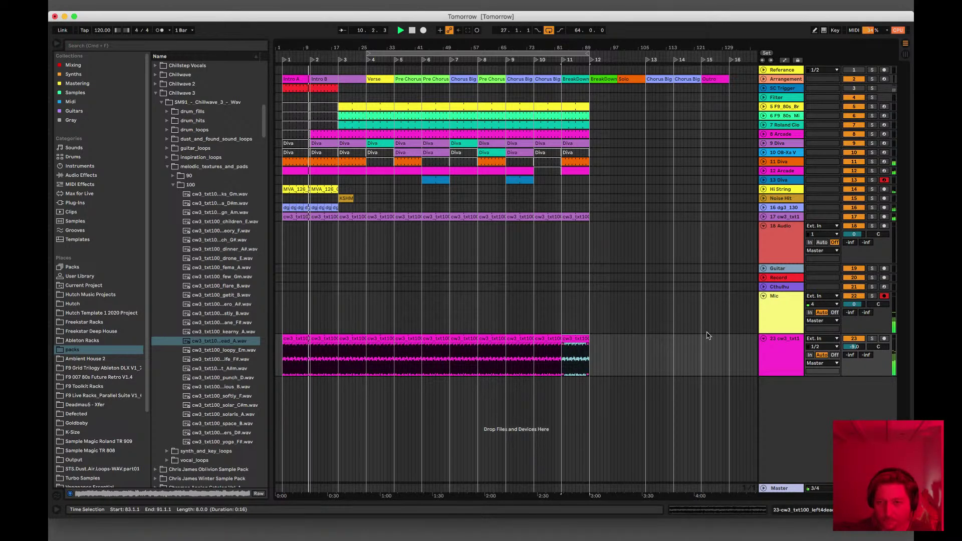
Step: Move the left4dead track directly below the 11 Diva track, and set the unfolded Noise Hit track's volume to -16.1 dB
drag(776, 338, 697, 183)
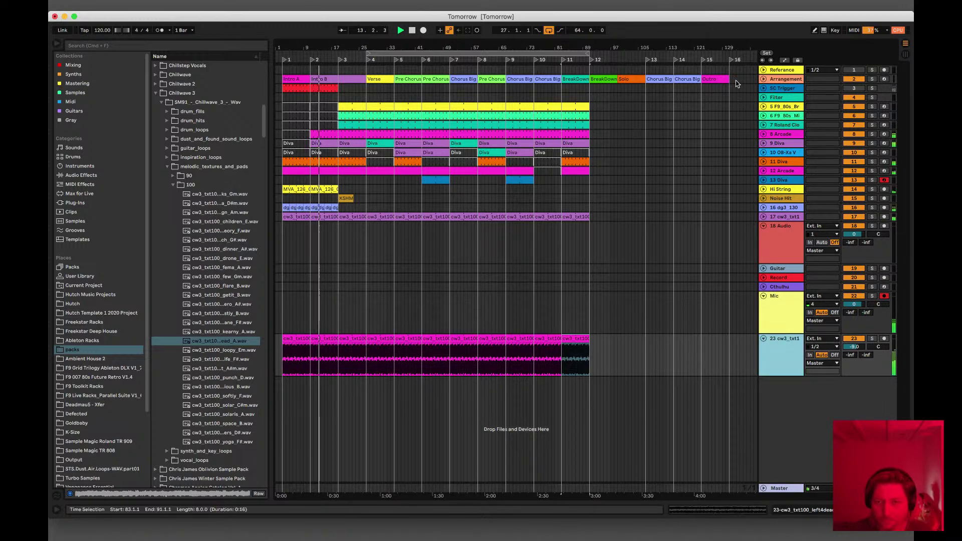
drag(780, 334, 779, 159)
drag(777, 164, 776, 168)
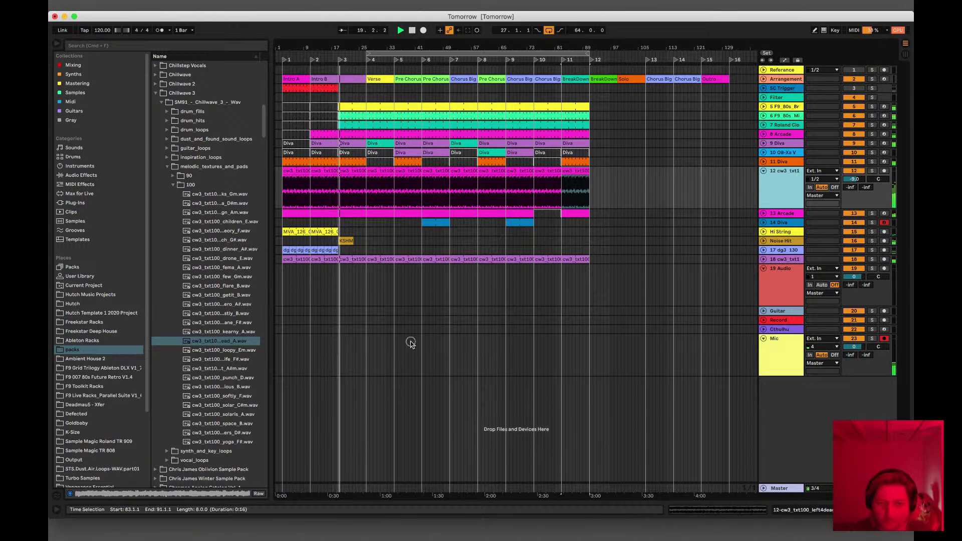
click(763, 241)
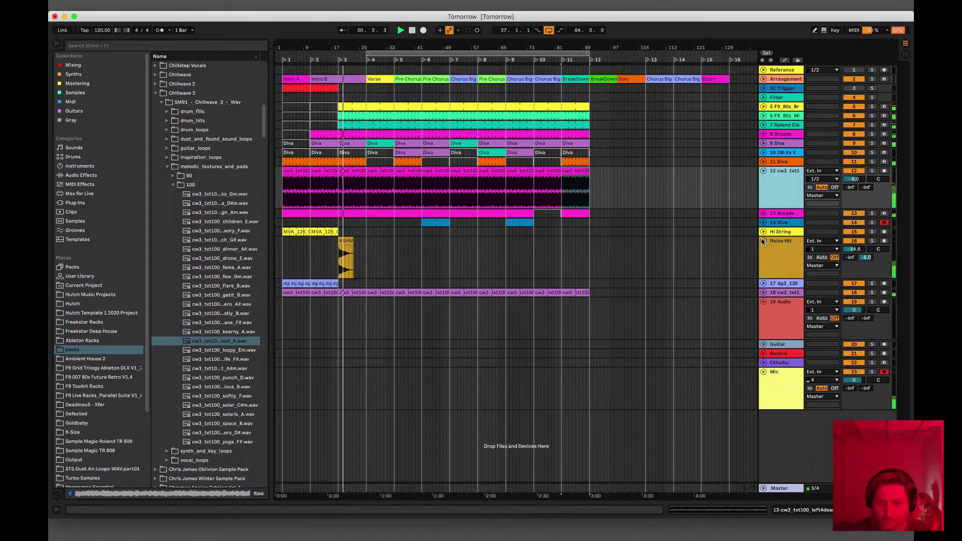
Step: Audition Chillwave 3 drum fills from the 100 folder over the song, including pann, saw, sayonara and buffer
click(168, 167)
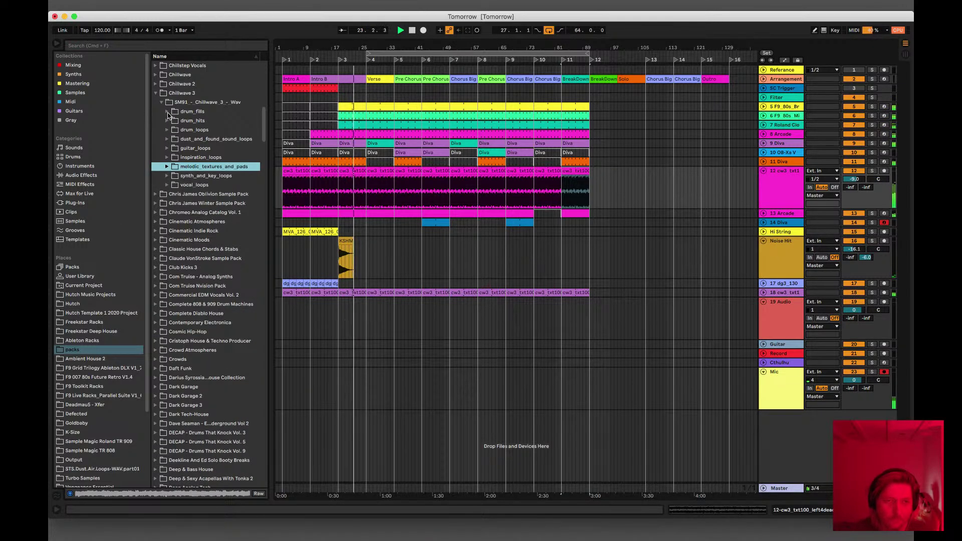
click(167, 111)
click(172, 129)
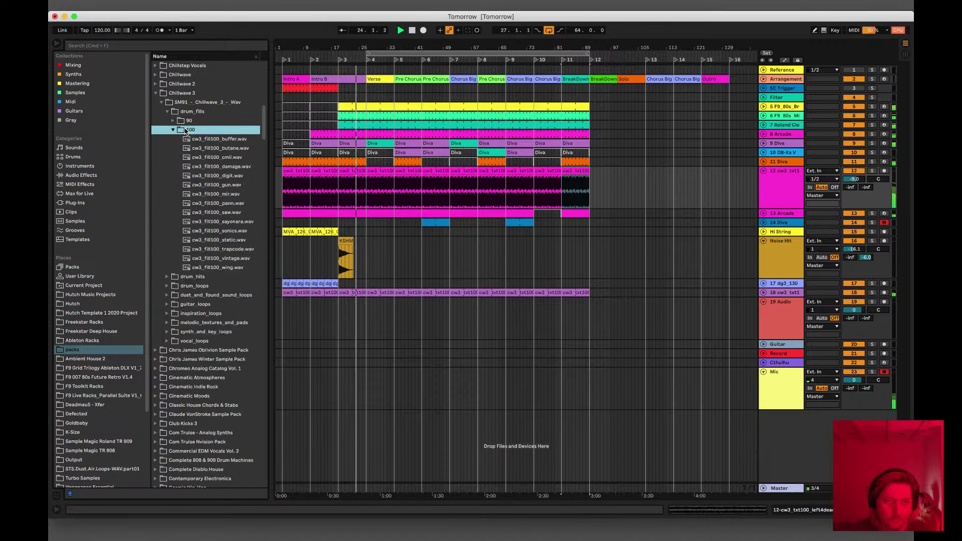
click(204, 204)
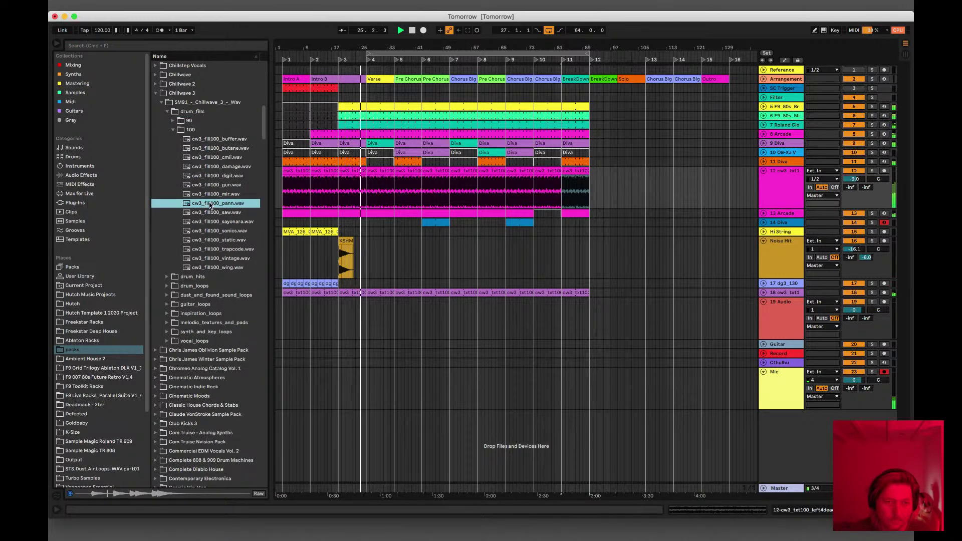
key(Down)
key(Down)
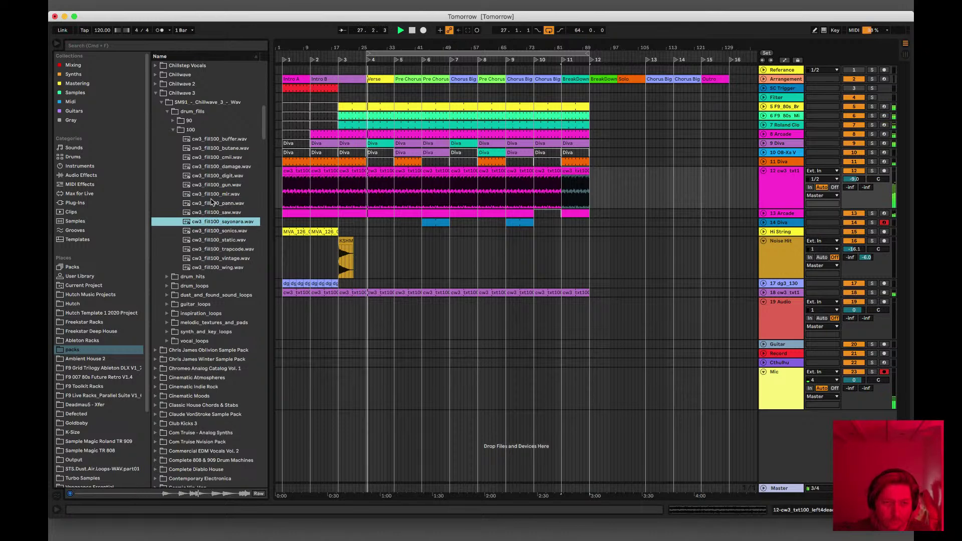
click(206, 141)
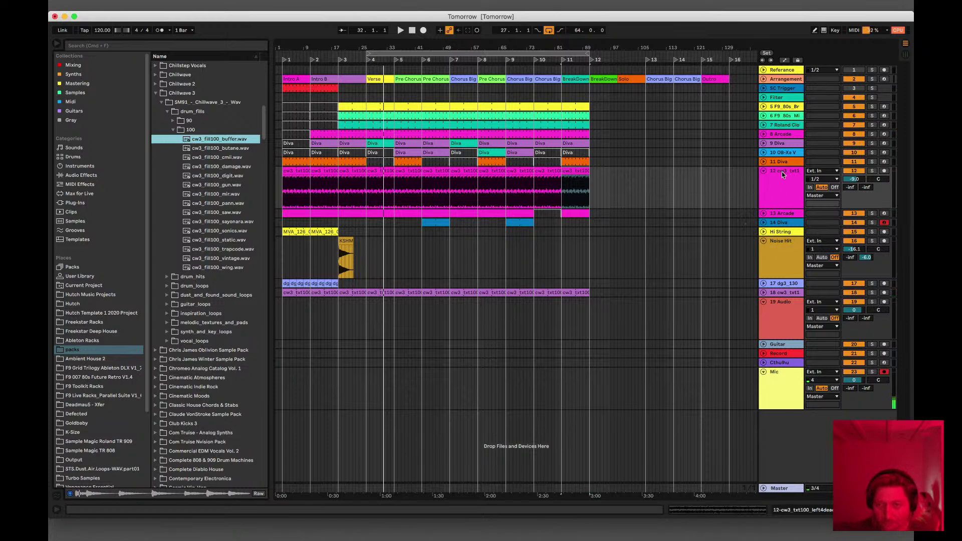
Step: Fold the left4dead and Noise Hit tracks to single-row height and play the song from bar 83
click(761, 170)
key(space)
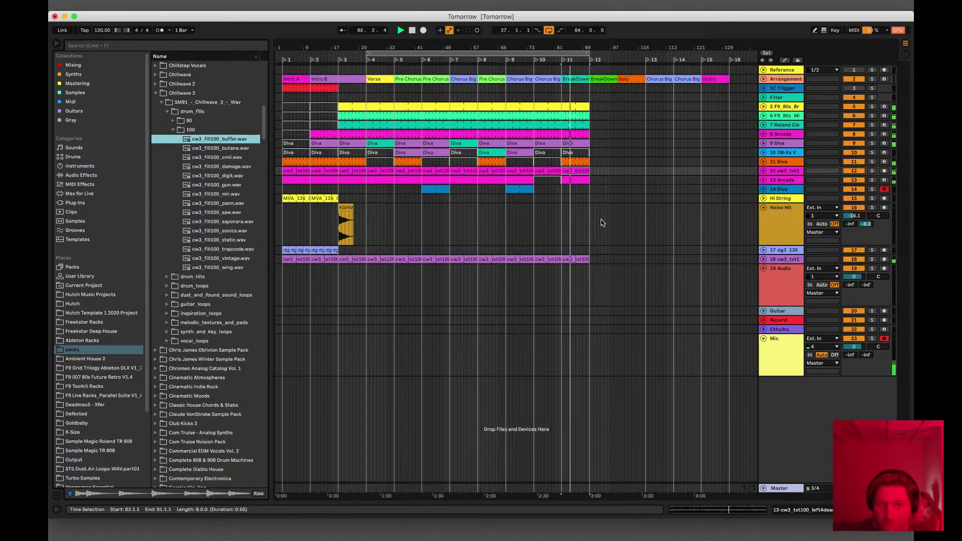
click(762, 208)
click(783, 171)
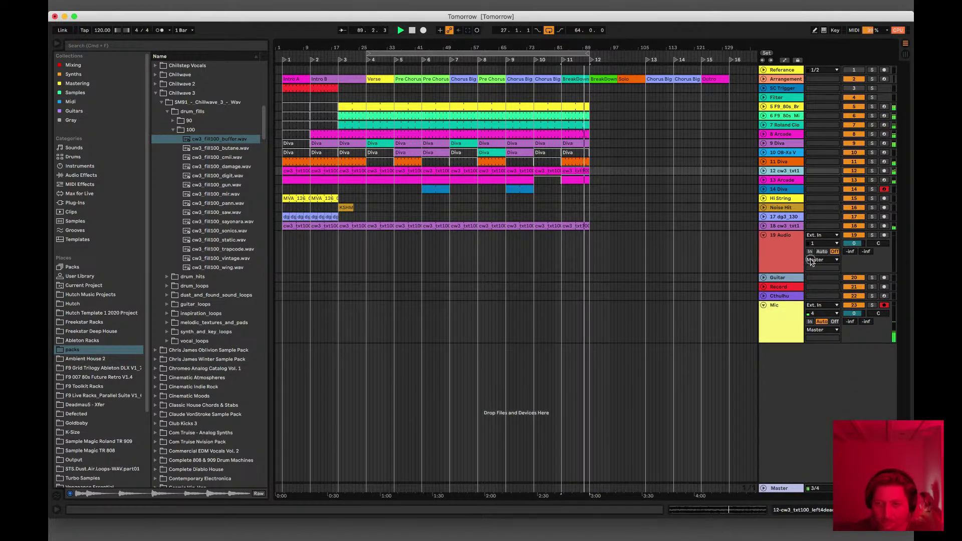
Step: Insert a new MIDI track below the children_E texture track and unfold it
click(783, 226)
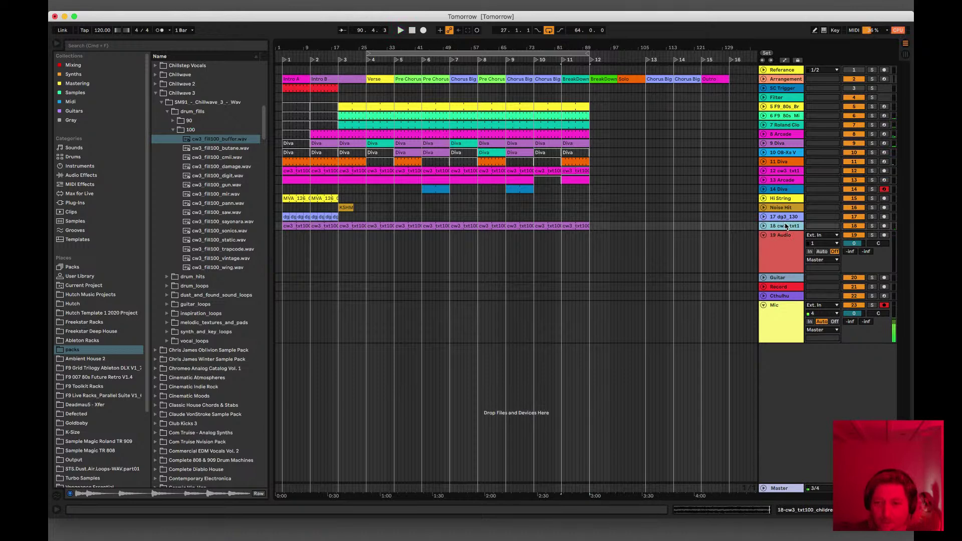
key(super+shift+t)
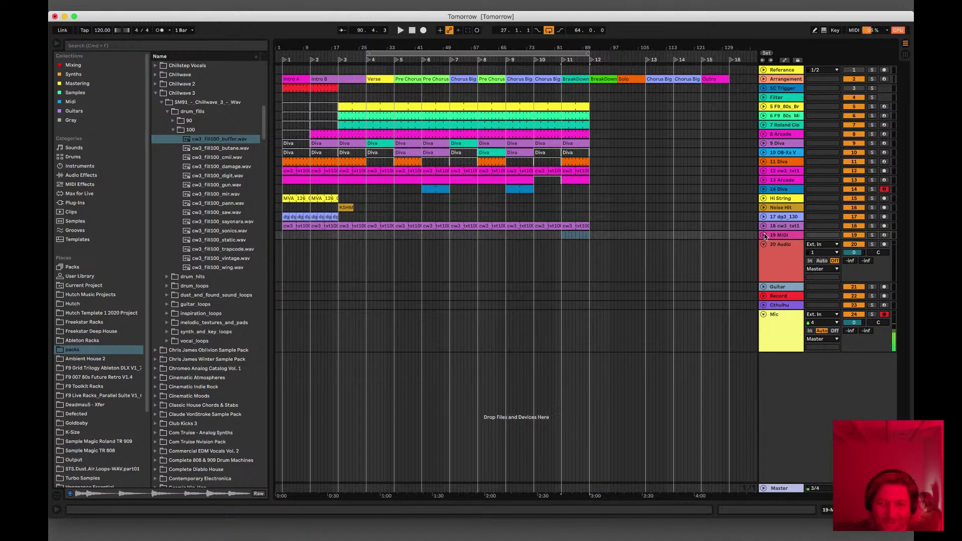
click(763, 235)
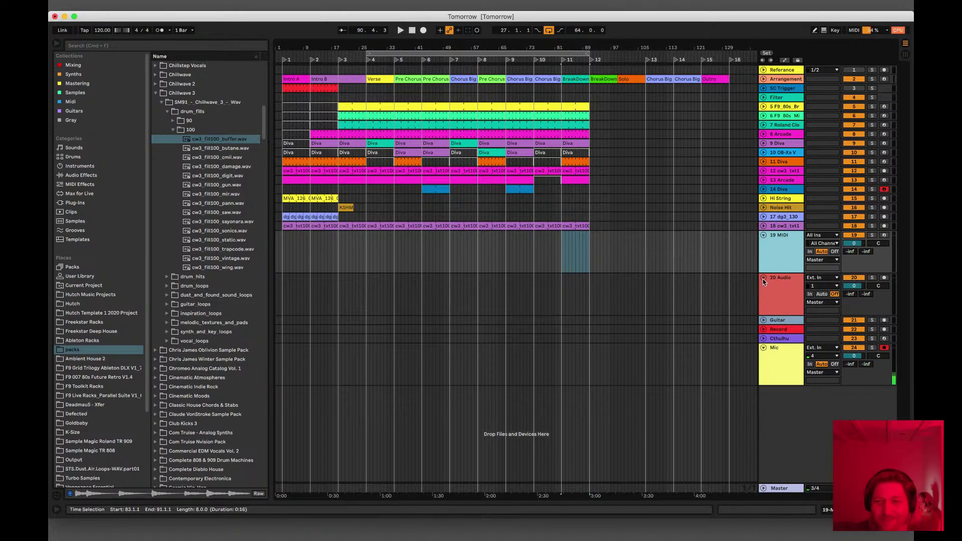
click(779, 117)
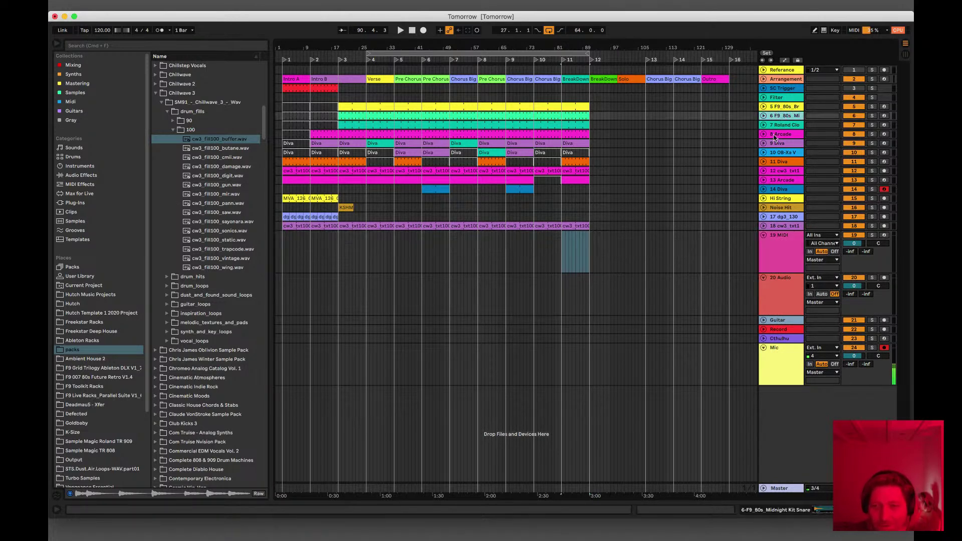
click(775, 243)
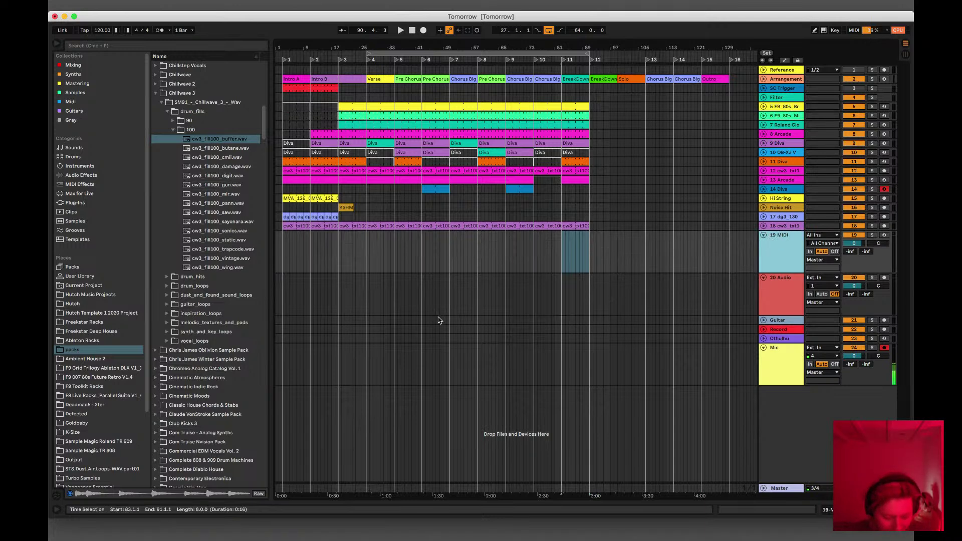
Step: Save the project and load the Arcade synth onto the new MIDI track
key(super+s)
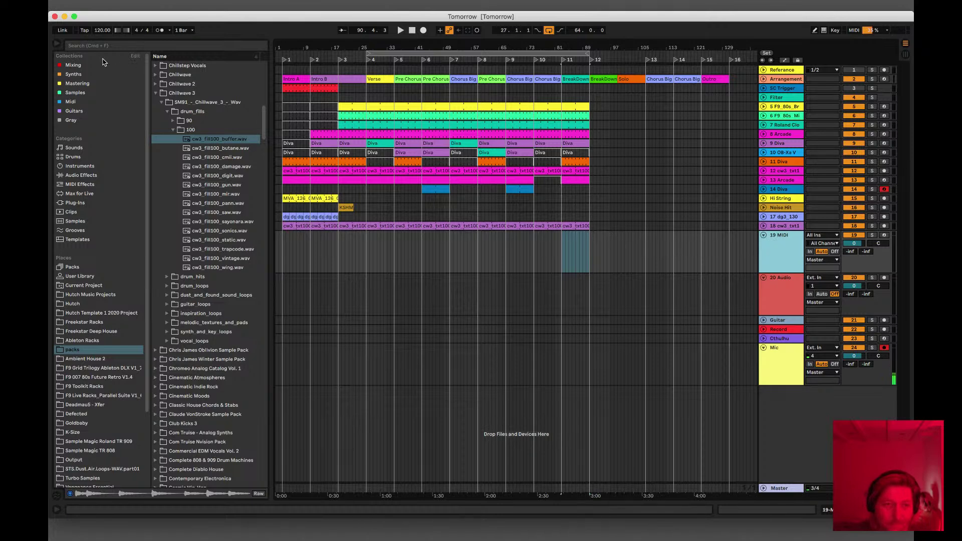
click(59, 75)
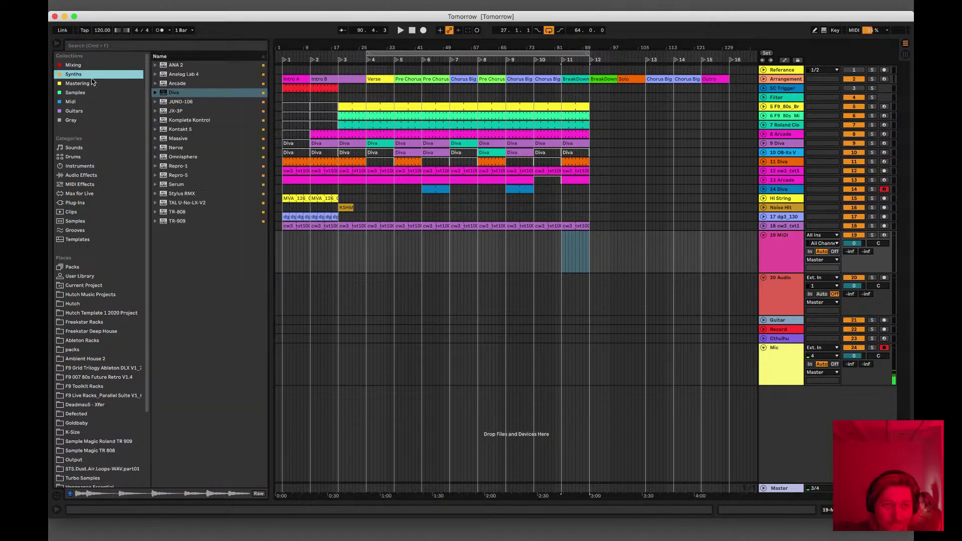
click(167, 84)
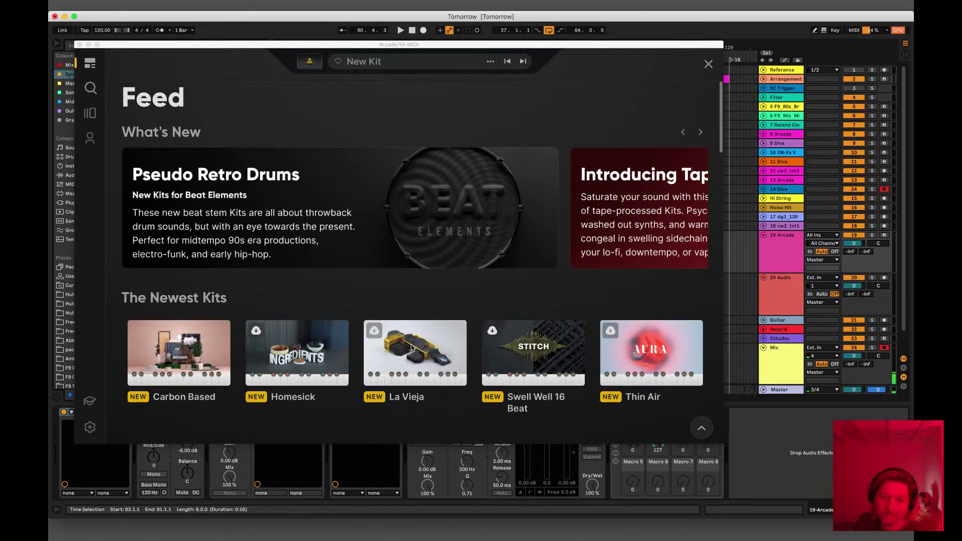
Step: Browse Arcade's feed and load the Blurred Out kit from the R&B Chord Kits
scroll(486, 278, down, 10)
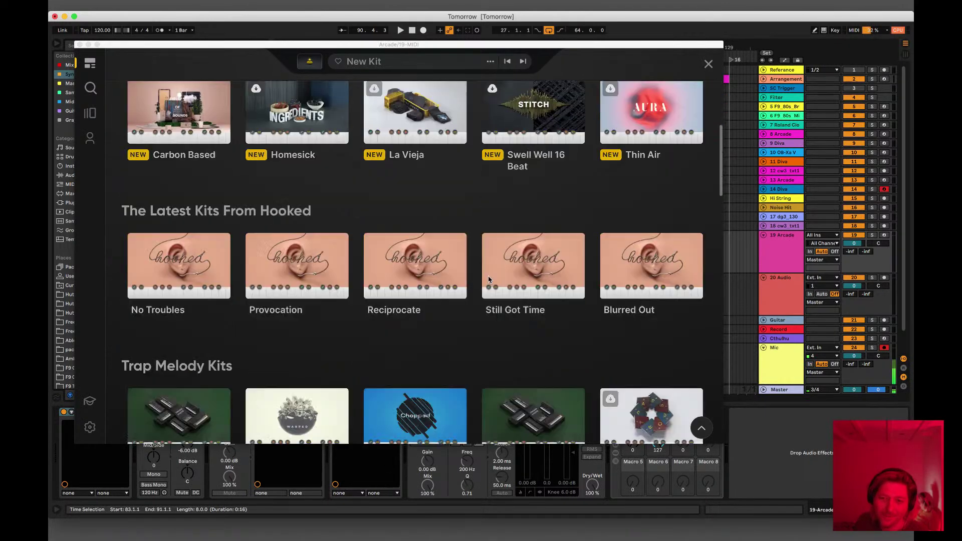
scroll(486, 279, down, 20)
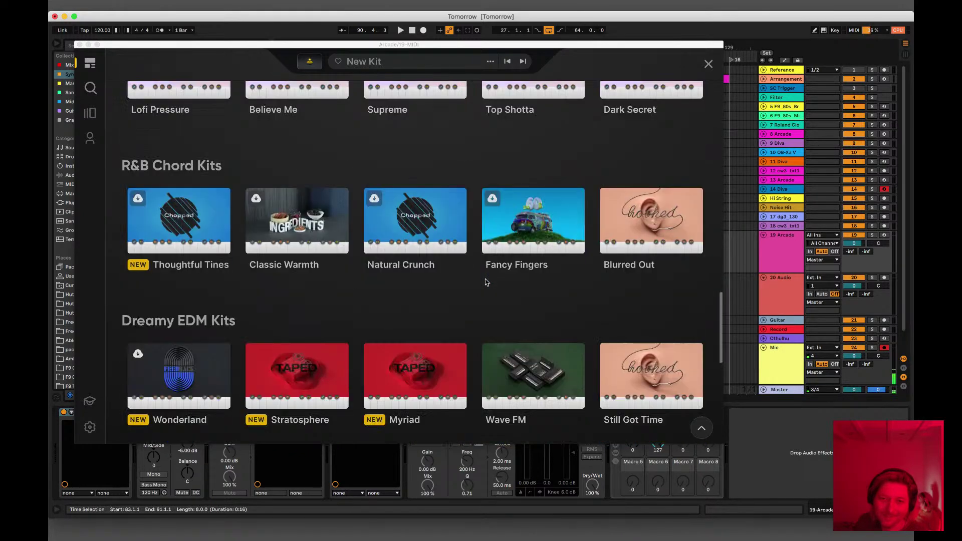
scroll(485, 281, down, 4)
scroll(485, 279, up, 8)
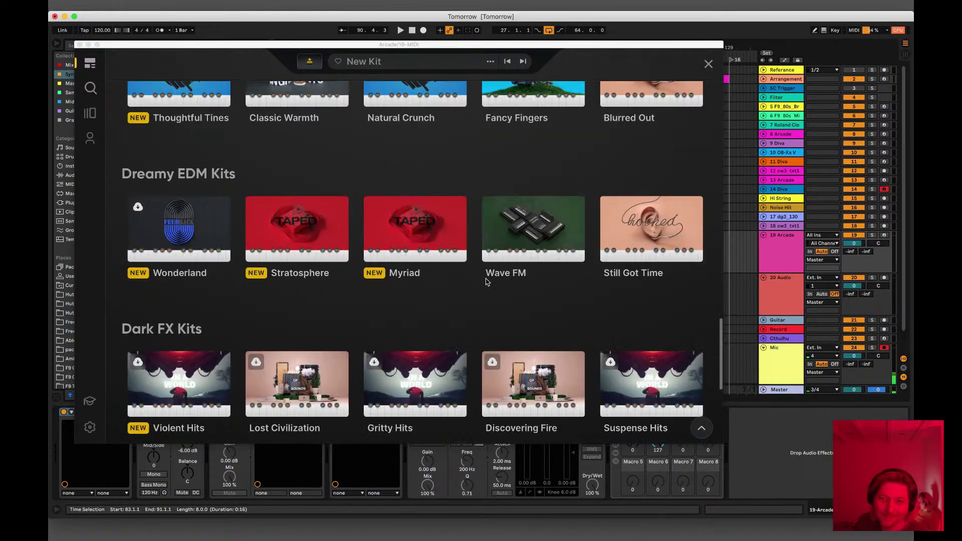
scroll(662, 266, up, 1)
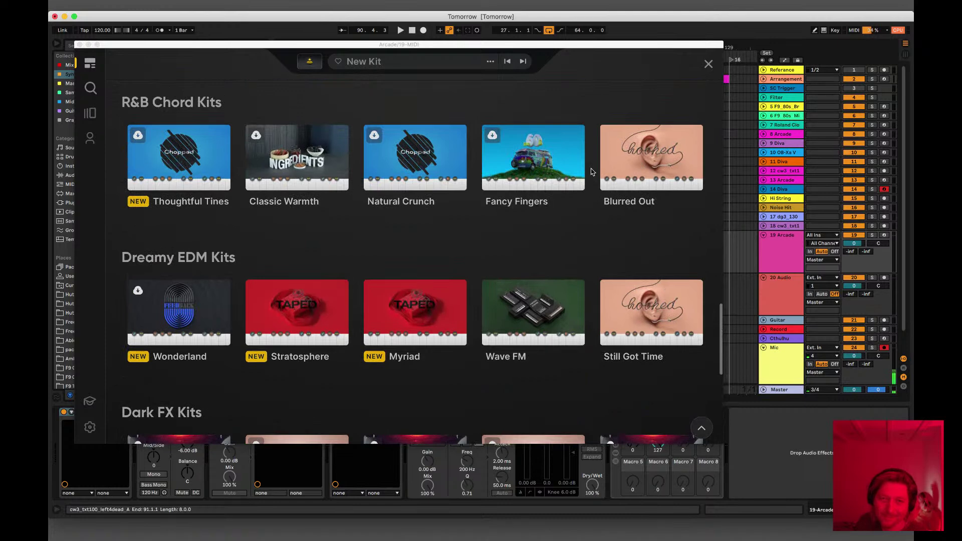
click(618, 159)
scroll(635, 162, up, 1)
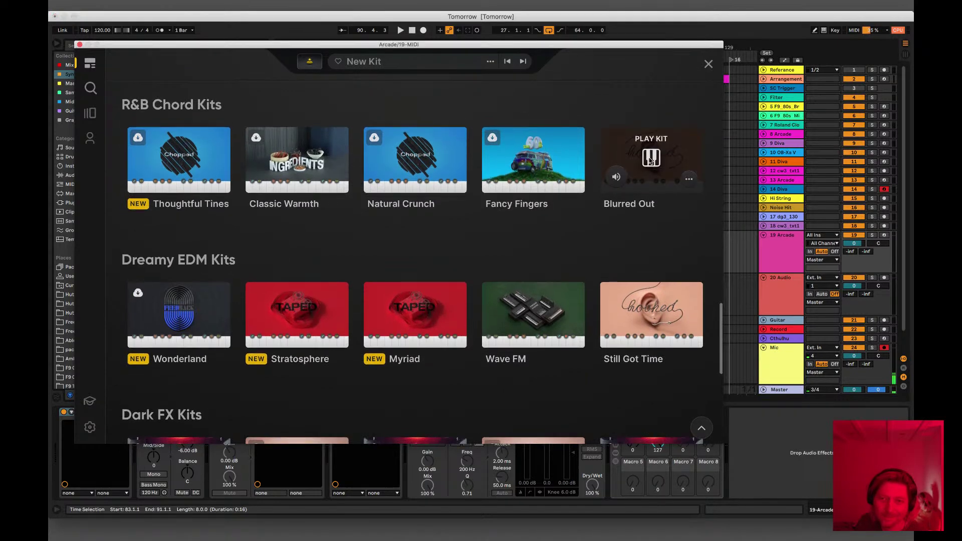
click(669, 159)
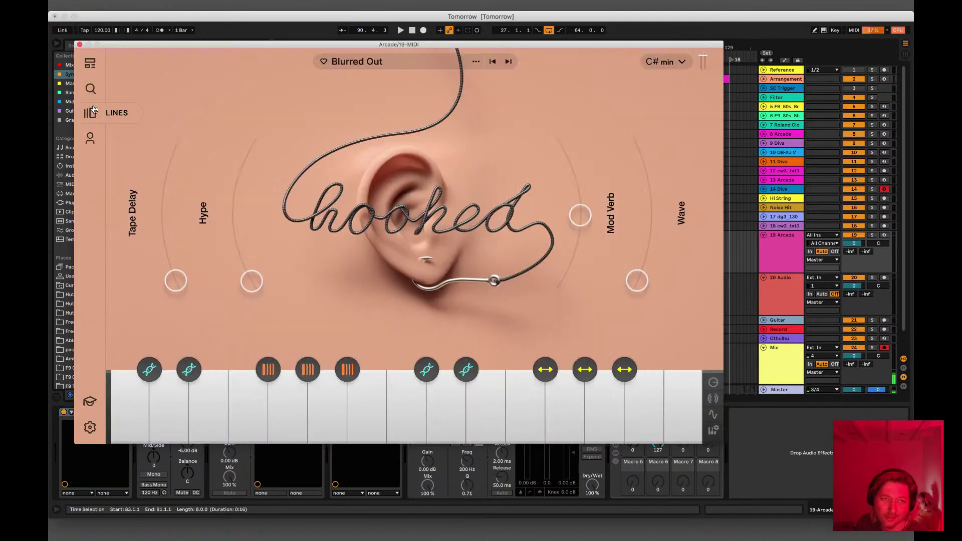
Step: Browse Arcade's lines to Hooked and load its Faithful kit
click(92, 112)
scroll(414, 215, down, 5)
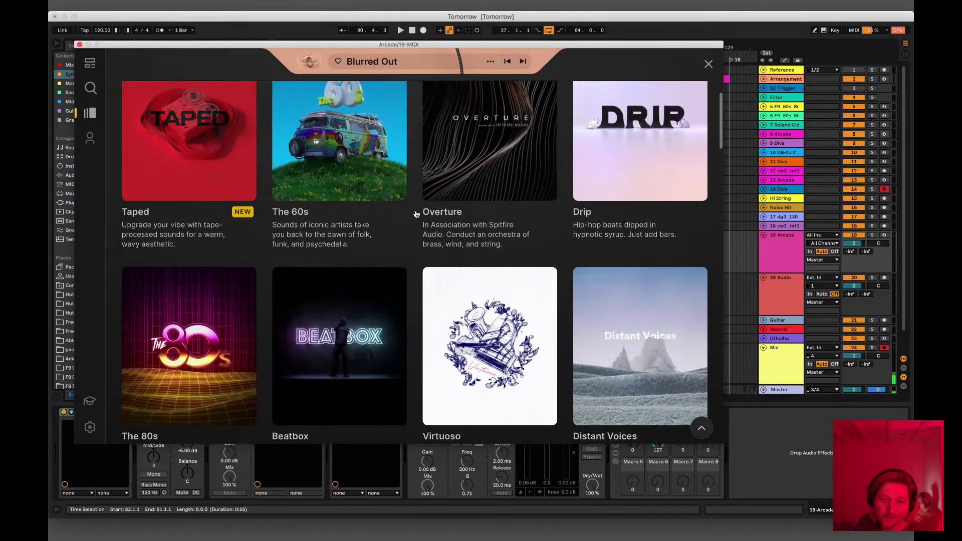
scroll(414, 215, down, 15)
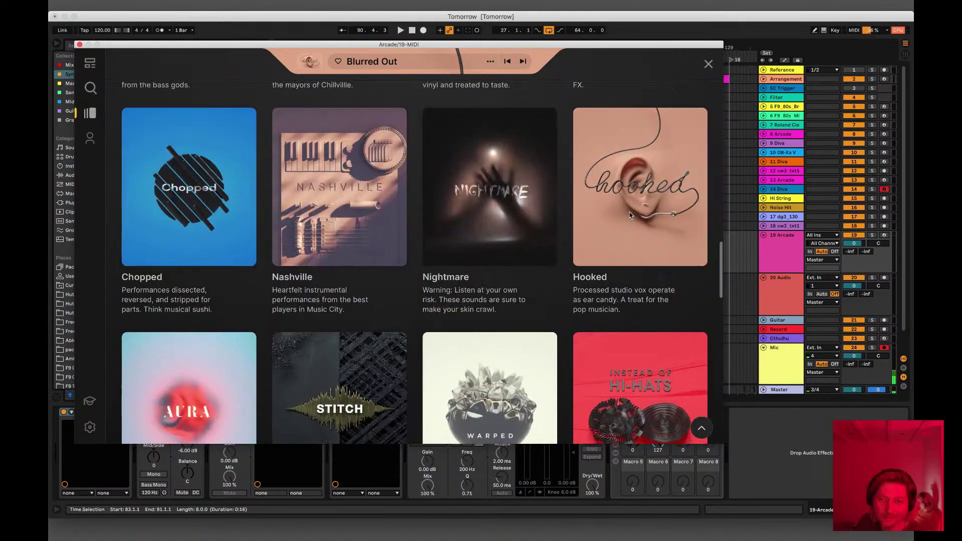
click(666, 151)
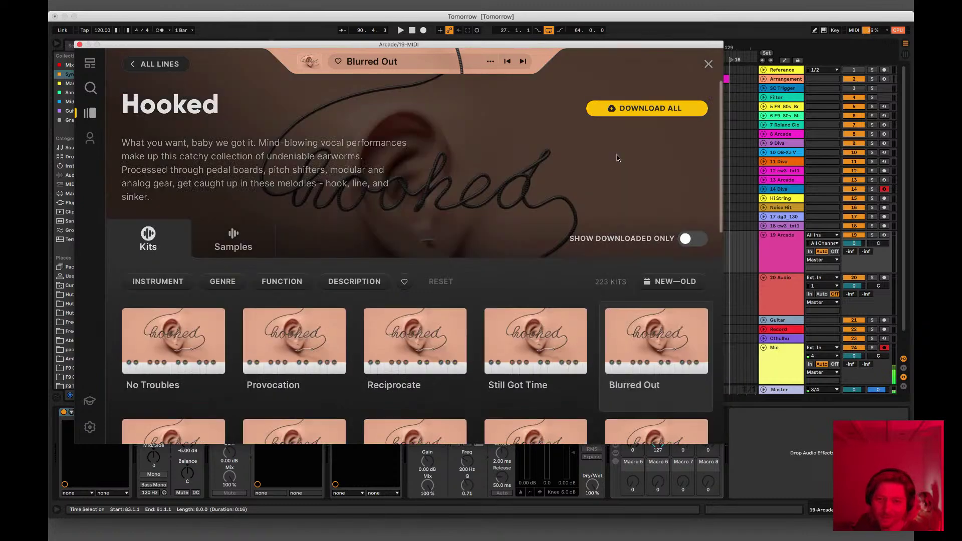
scroll(525, 301, down, 8)
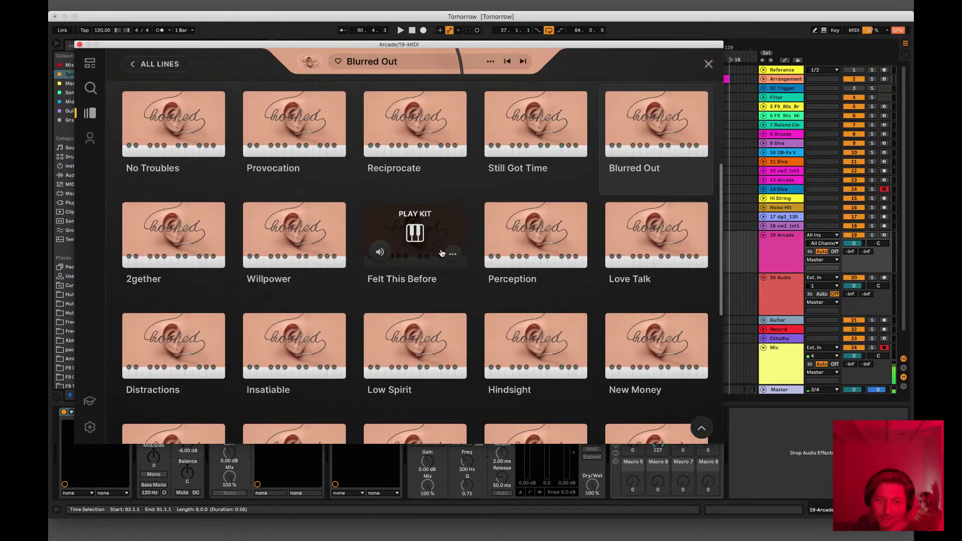
scroll(468, 237, down, 2)
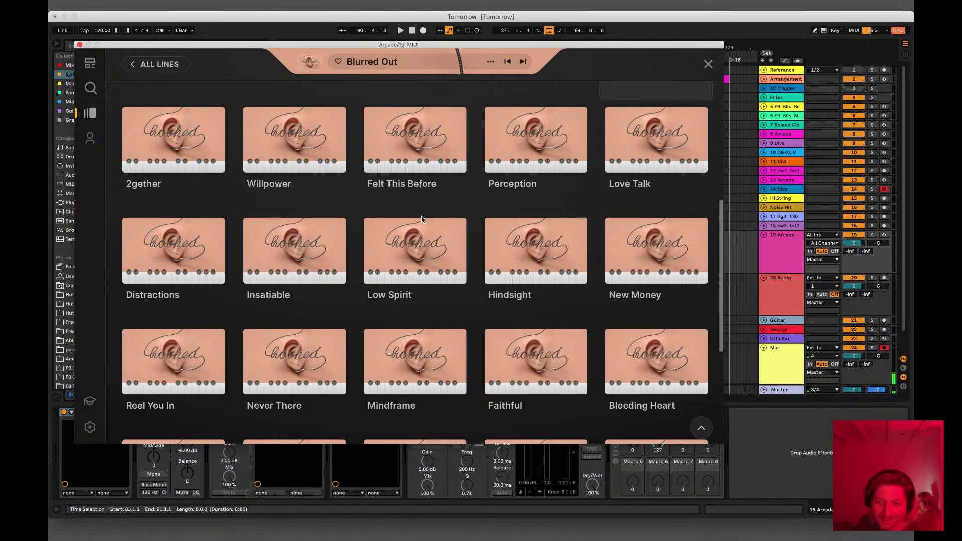
mouse_move(197, 364)
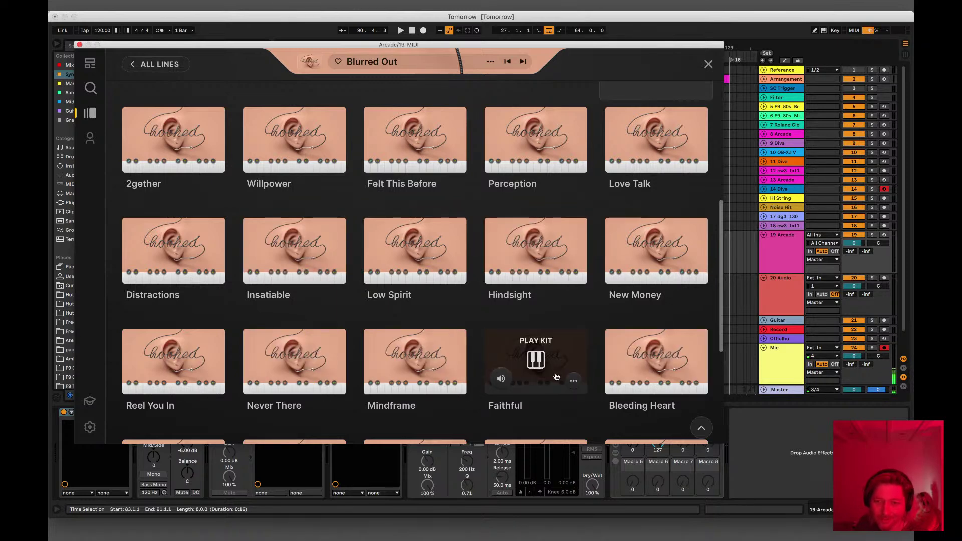
click(541, 367)
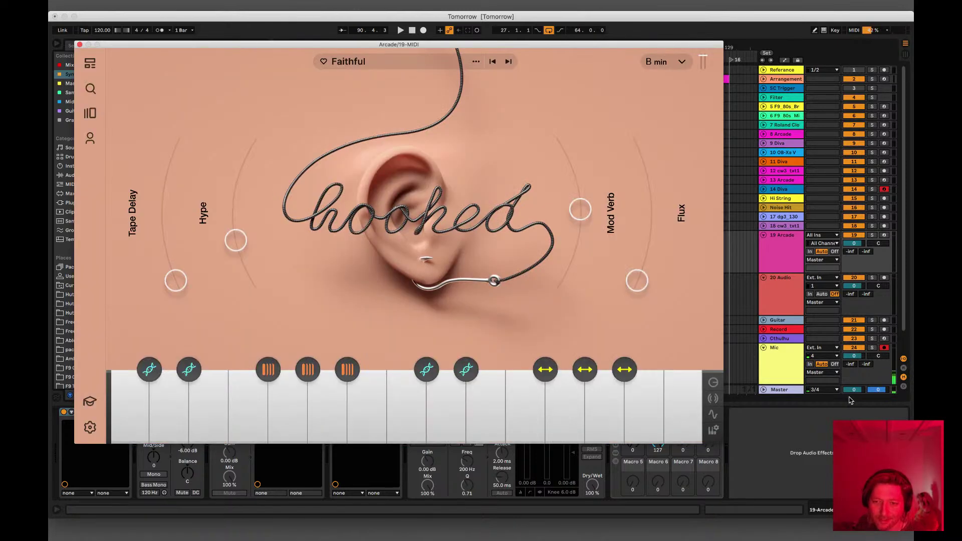
Step: Audition several vocal samples of the Faithful kit on Arcade's on-screen keyboard
click(457, 396)
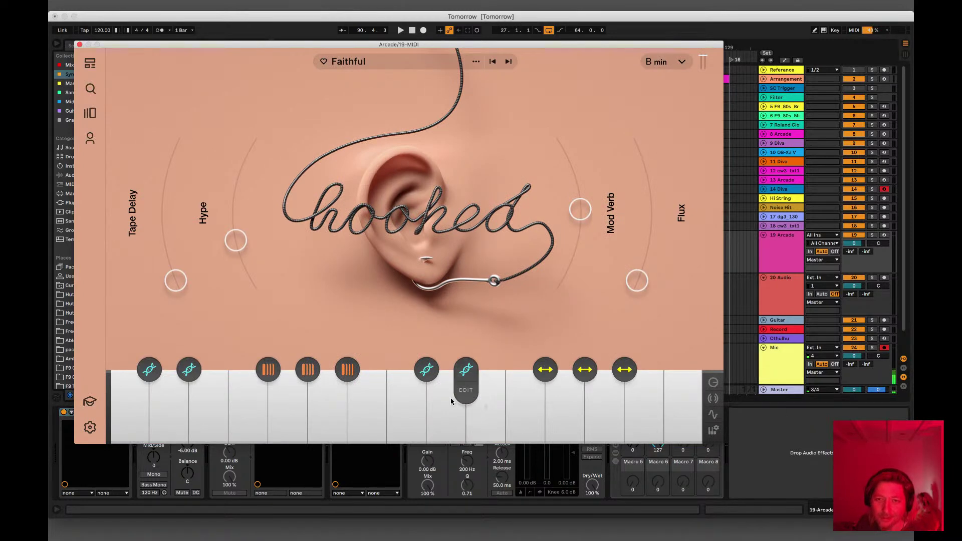
click(494, 402)
click(522, 399)
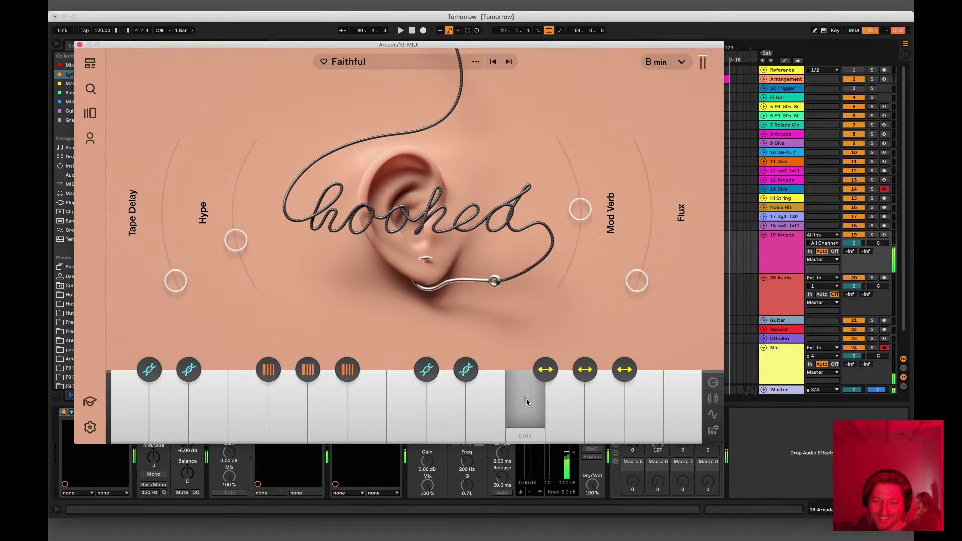
click(592, 398)
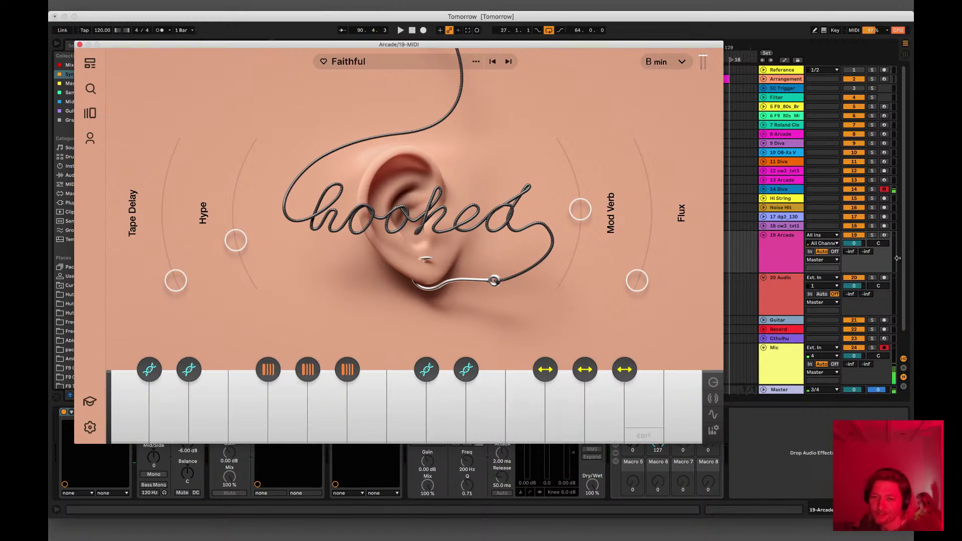
Step: Arm the 19 Arcade track for recording, disarm the Mic track, and try the kit over the song
click(883, 235)
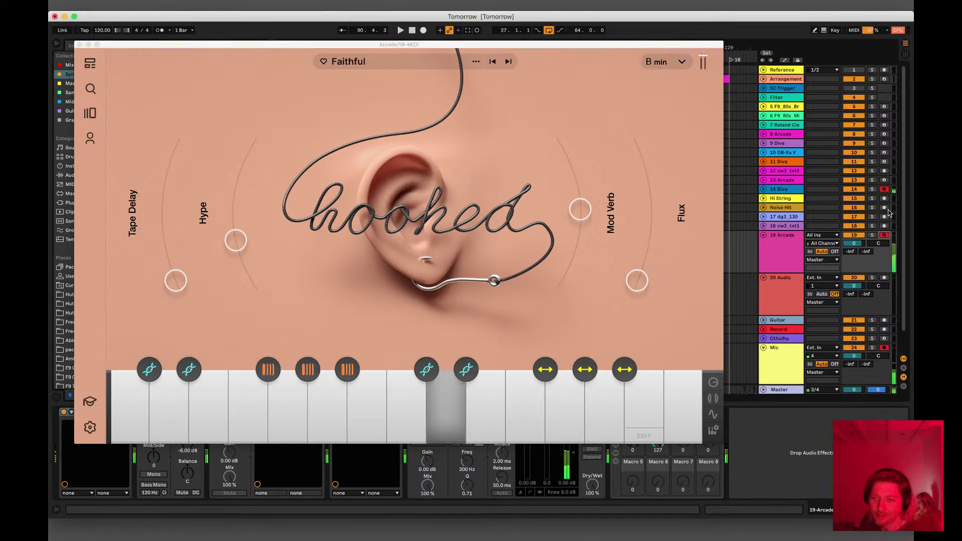
click(884, 348)
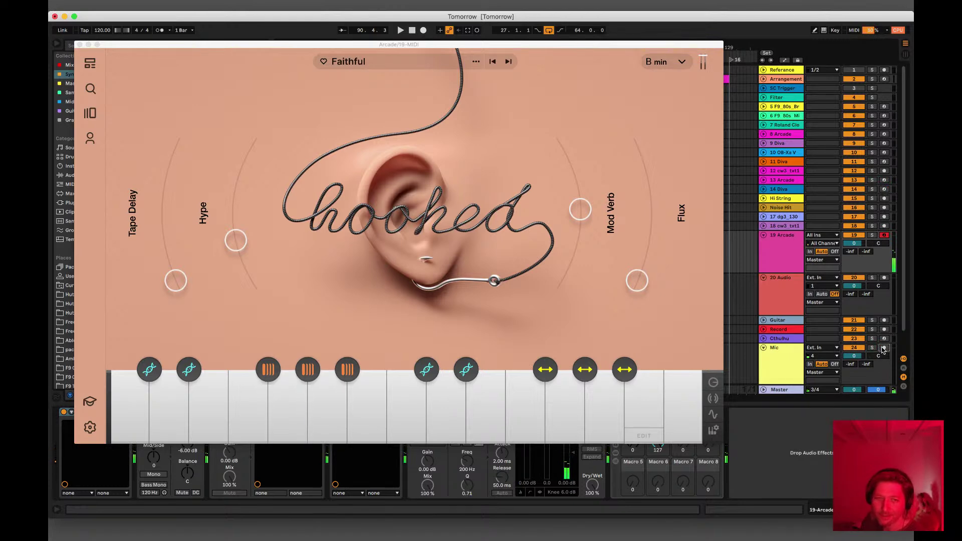
click(656, 62)
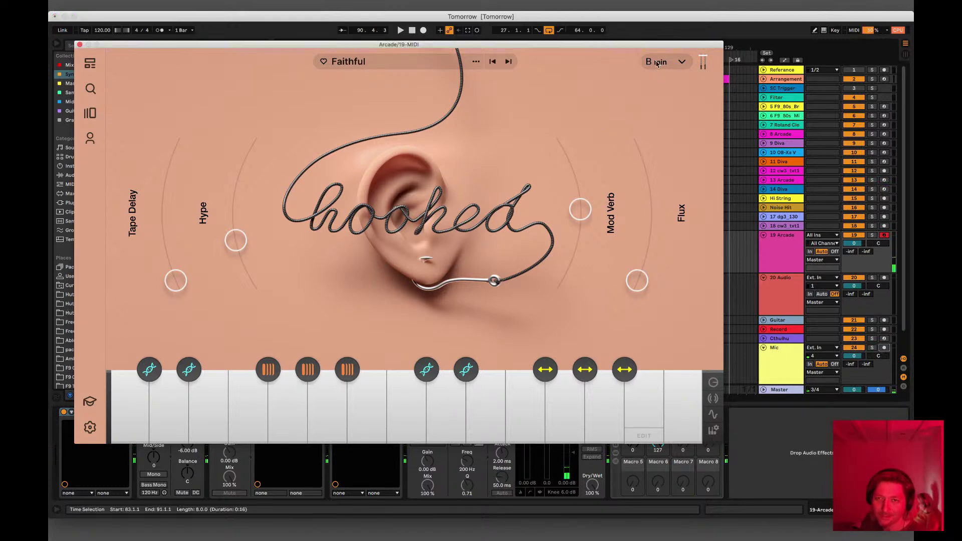
click(611, 60)
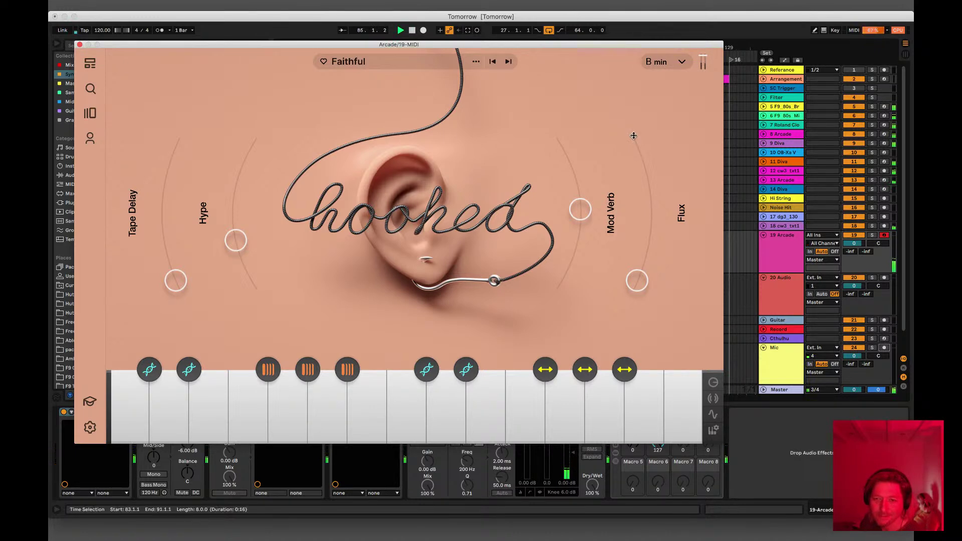
Step: Close the Arcade window, set the 19 Arcade track's volume to -7.1 dB and fold the track
click(79, 44)
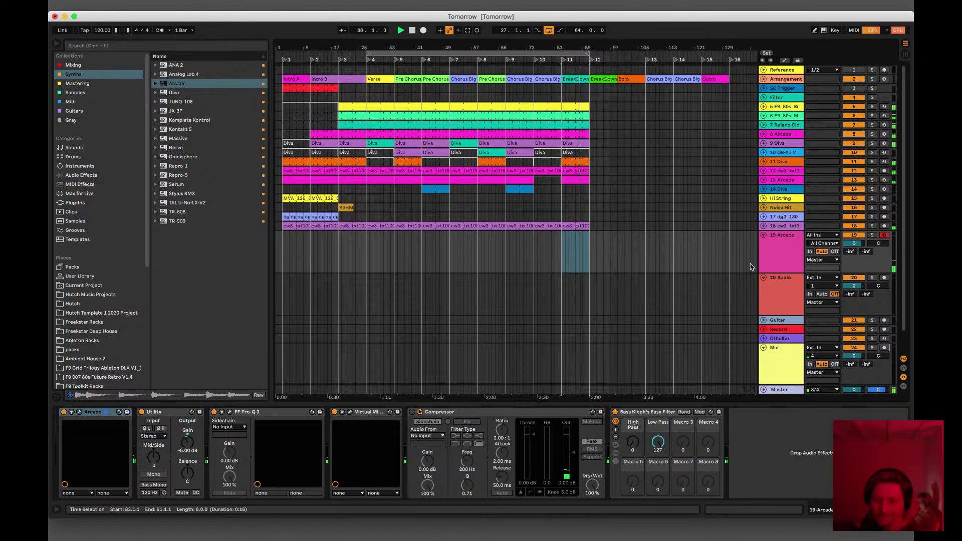
drag(859, 244, 860, 246)
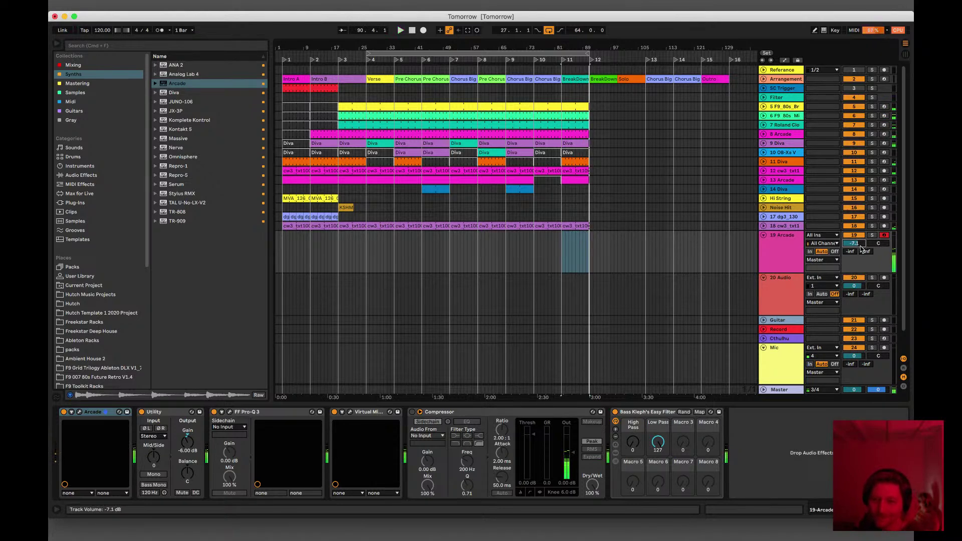
click(764, 235)
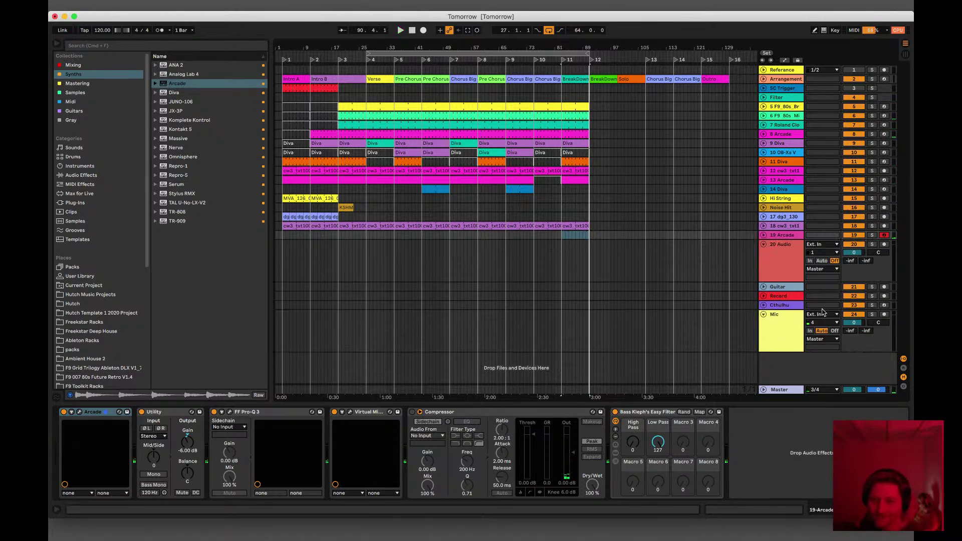
Step: Re-arm the Mic track and reopen the Arcade instrument of the 19 Arcade track
click(884, 314)
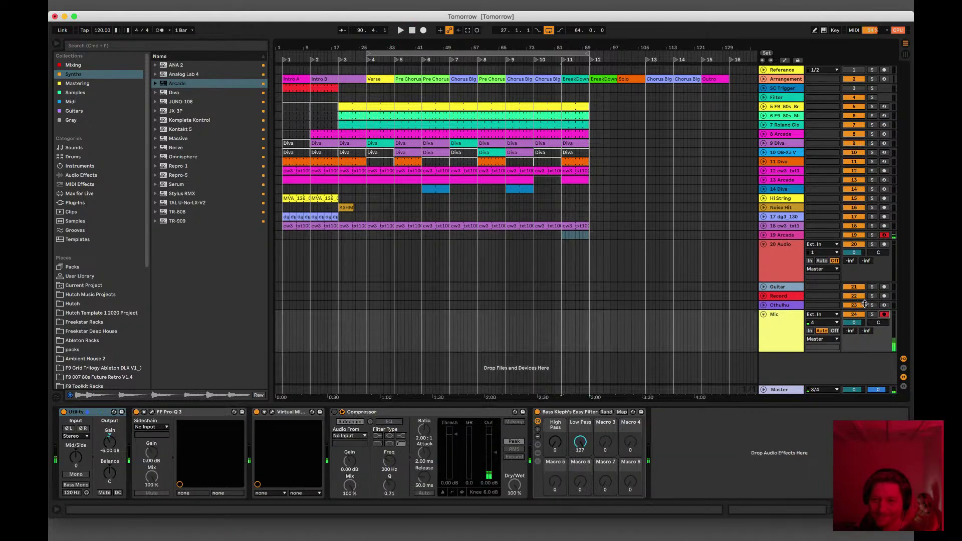
click(785, 253)
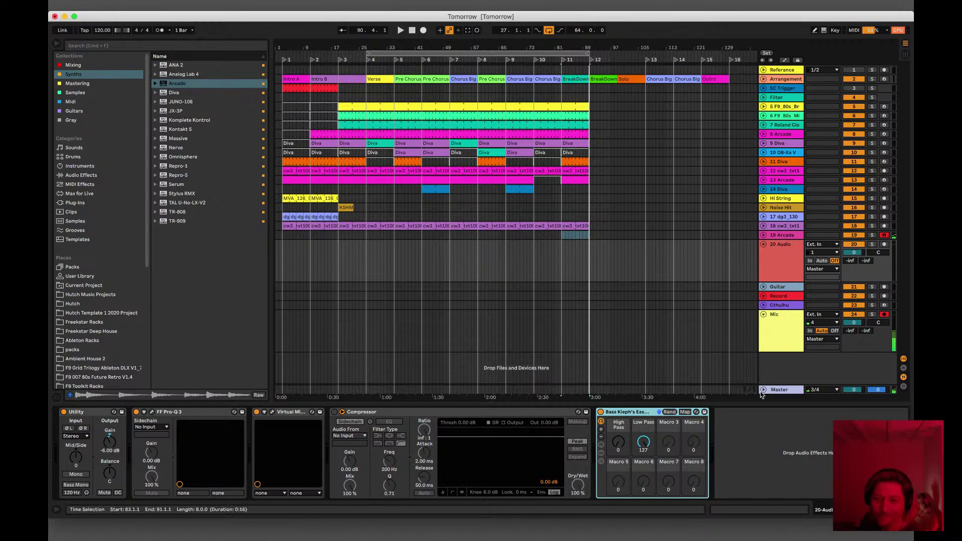
click(777, 236)
click(80, 412)
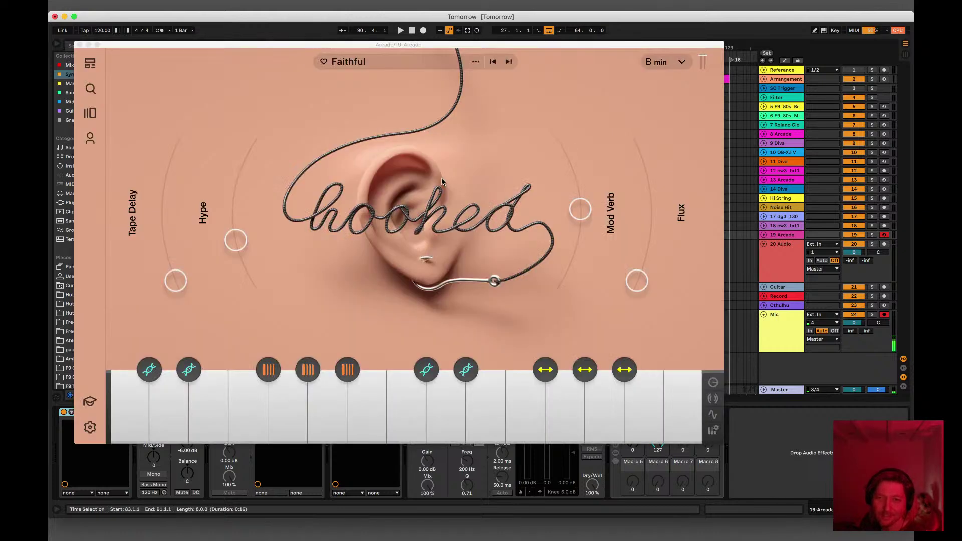
Step: Check the Faithful kit's session key and octave options, and play the song from bar 83
click(682, 67)
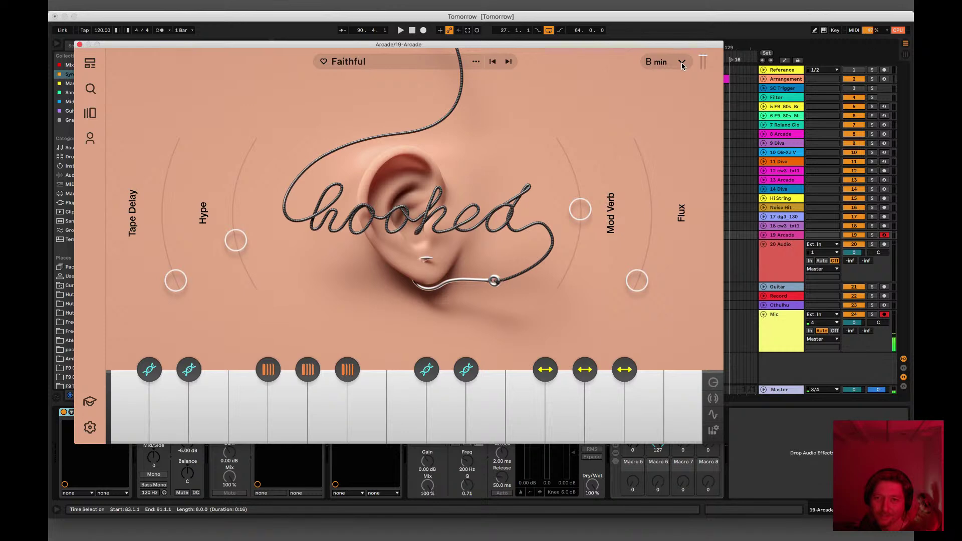
click(681, 62)
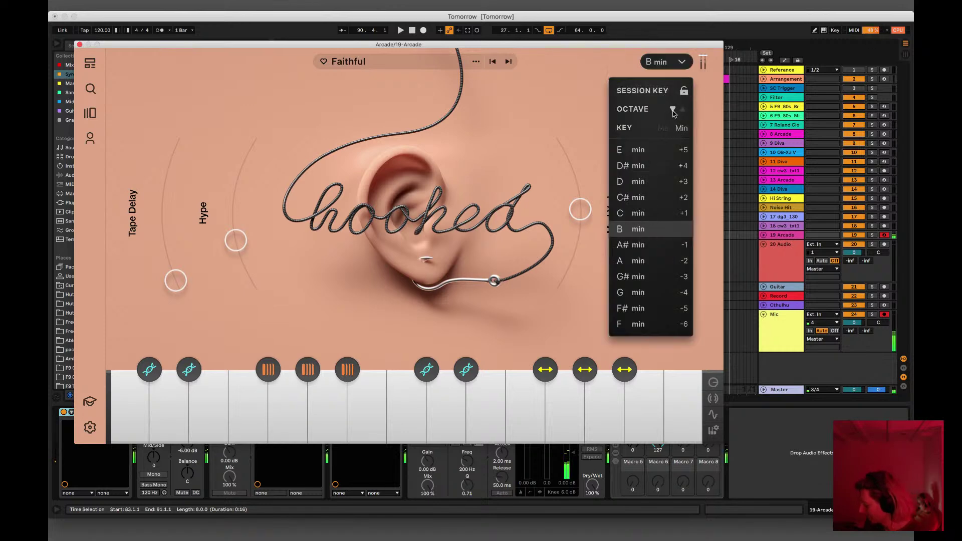
key(space)
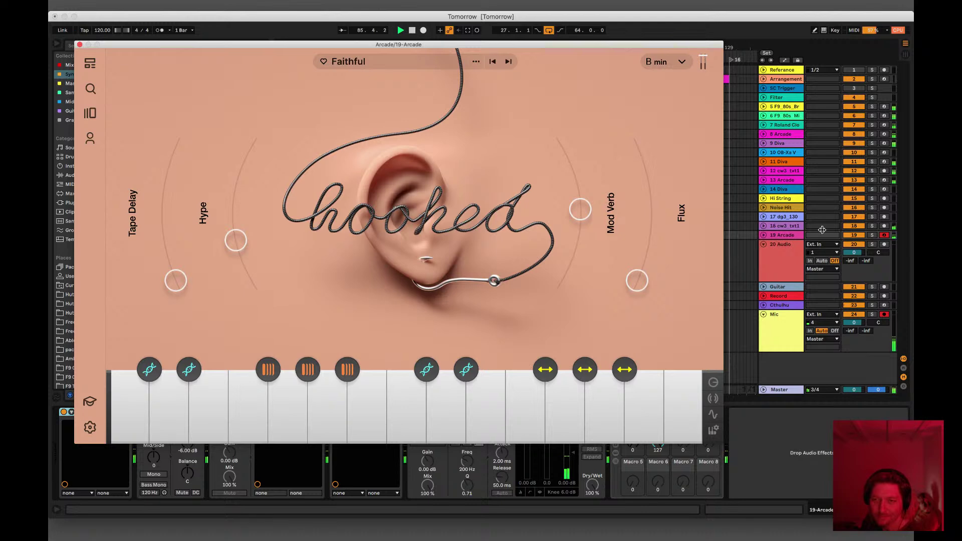
Step: Unfold the 19 Arcade track and set its volume to -1.6 dB
click(764, 235)
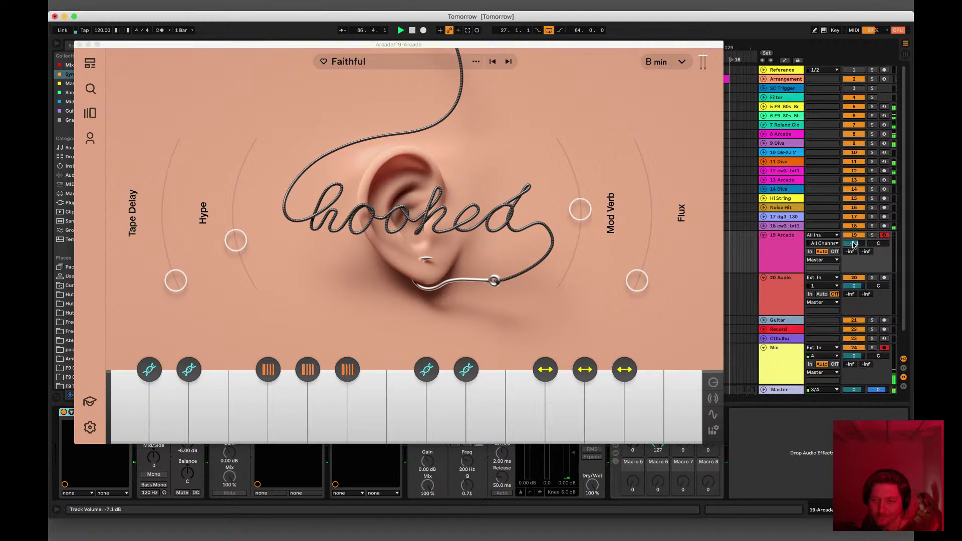
drag(854, 244, 854, 249)
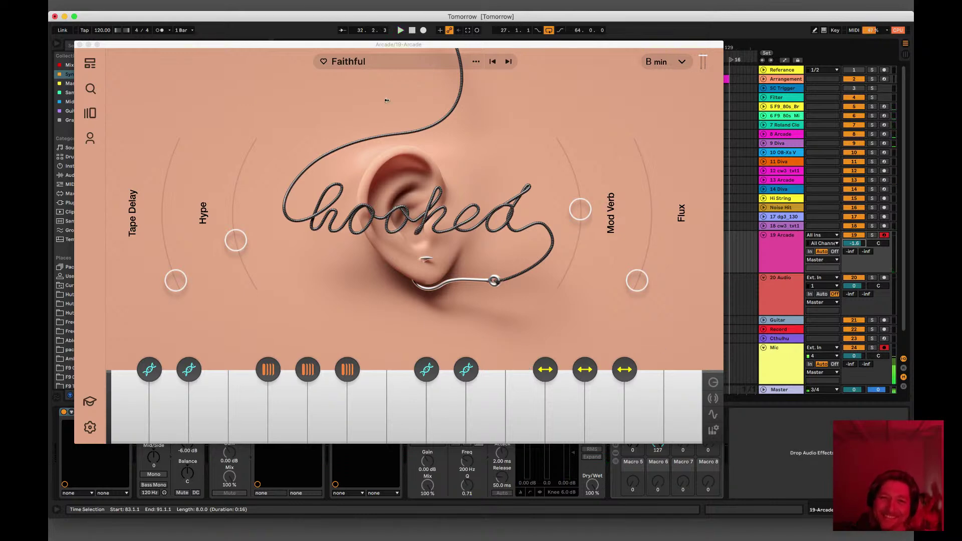
click(509, 62)
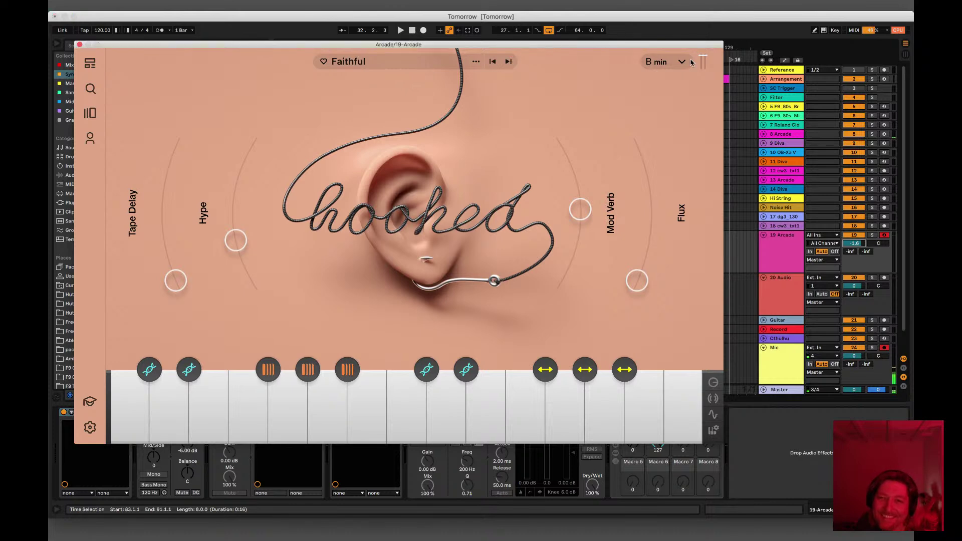
Step: Unlock the session key and audition the Bleeding Heart, Blame and Reciprocate kits in Arcade
click(682, 62)
click(682, 109)
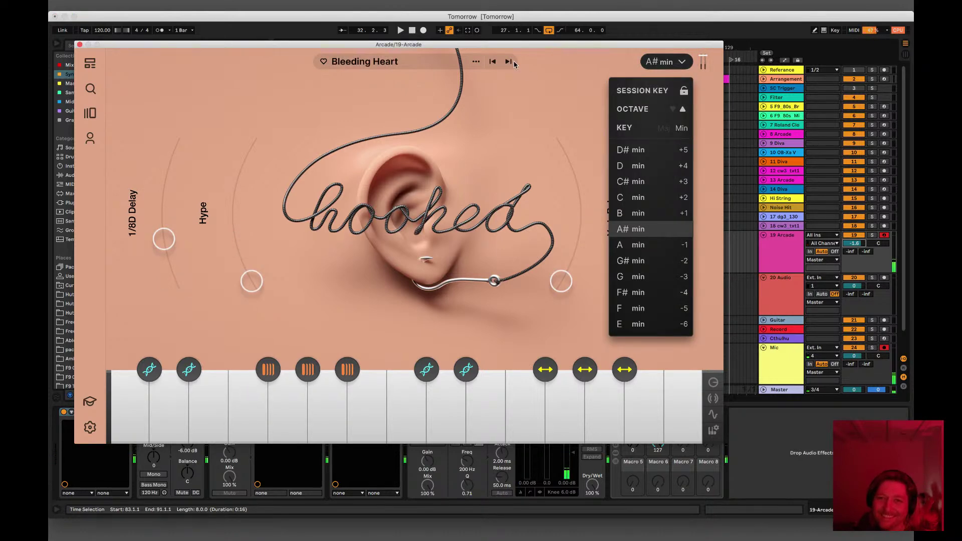
click(510, 61)
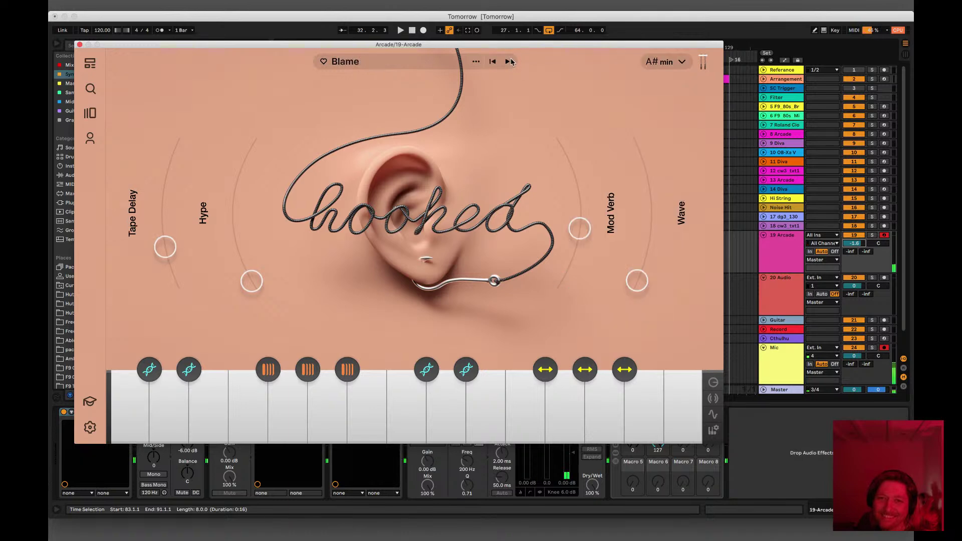
click(509, 61)
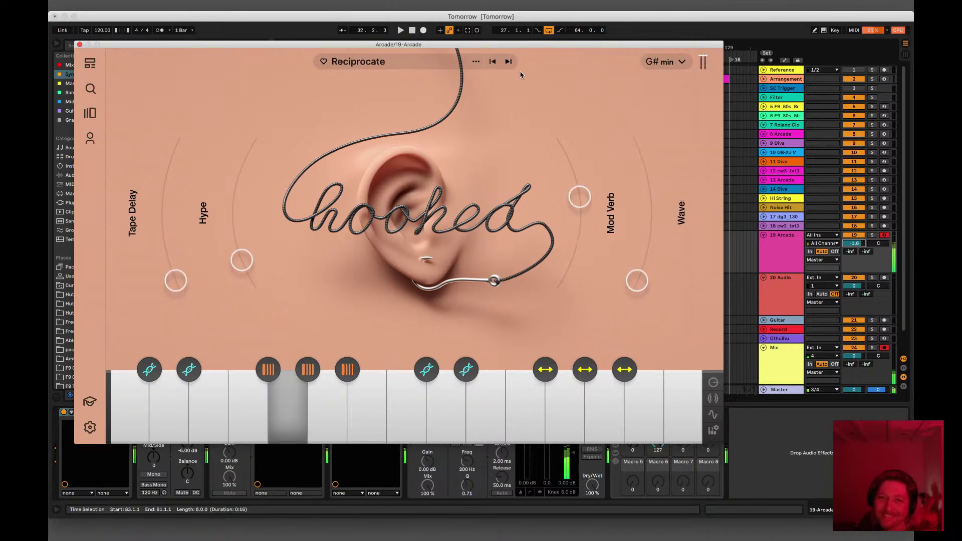
Step: Set the Reciprocate kit's key to B min and lock it as the session key
click(687, 63)
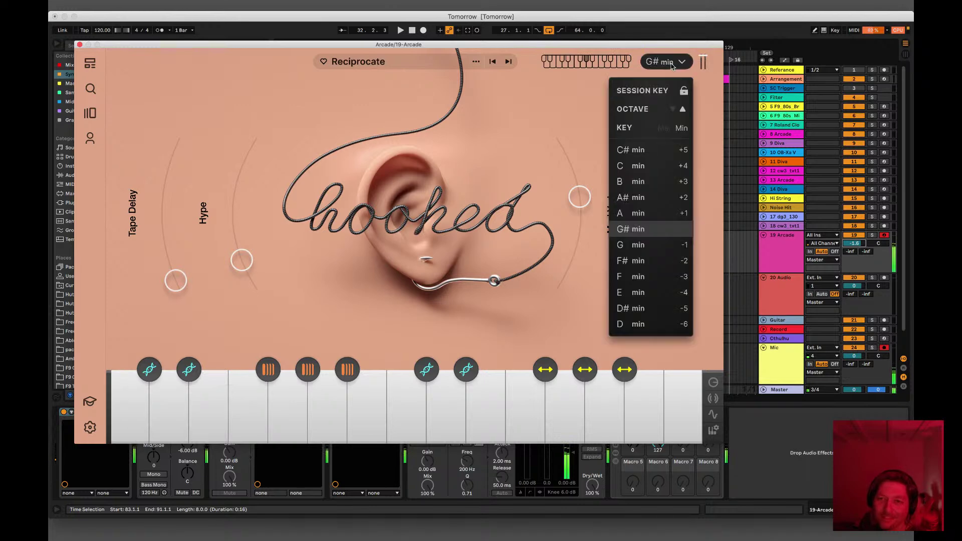
click(653, 183)
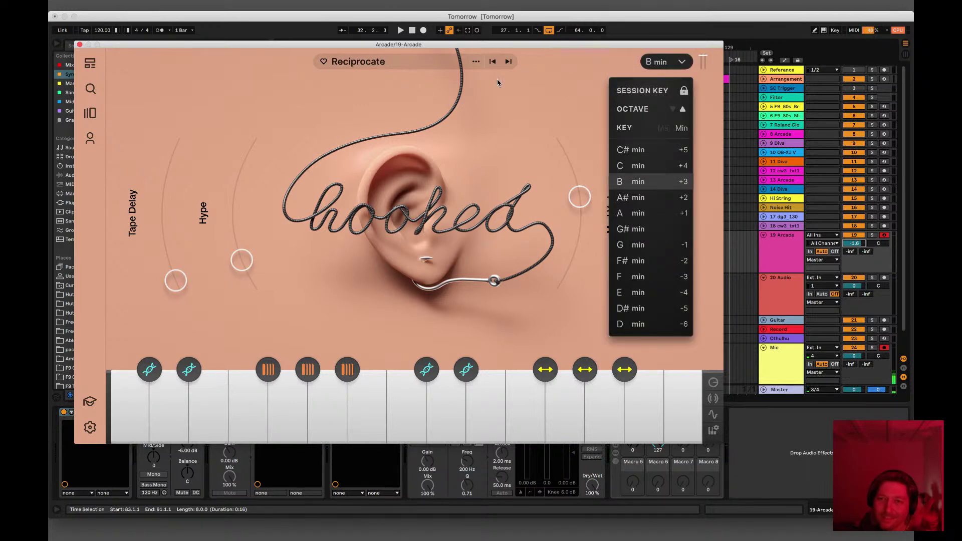
click(665, 62)
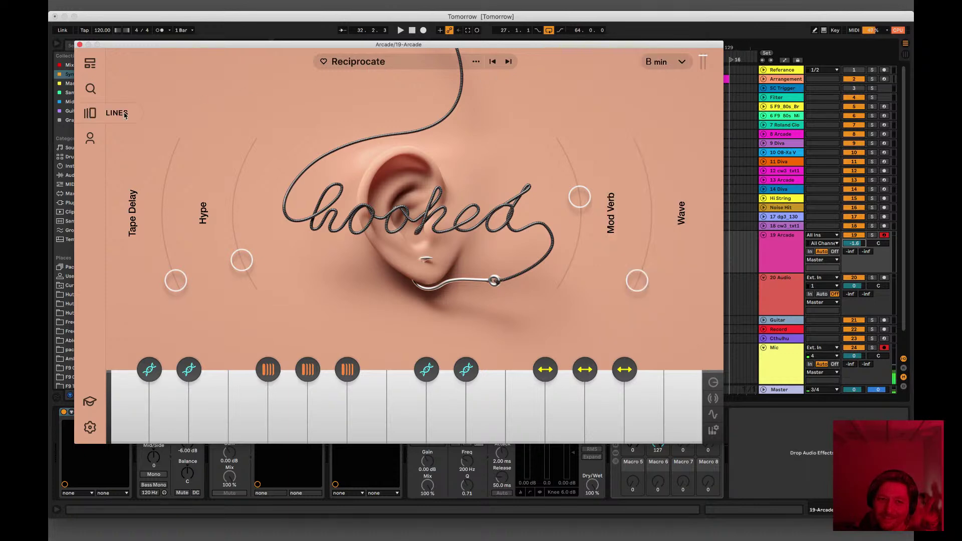
Step: Load the Never There kit from the Hooked line and check its key options
click(90, 114)
scroll(462, 295, down, 10)
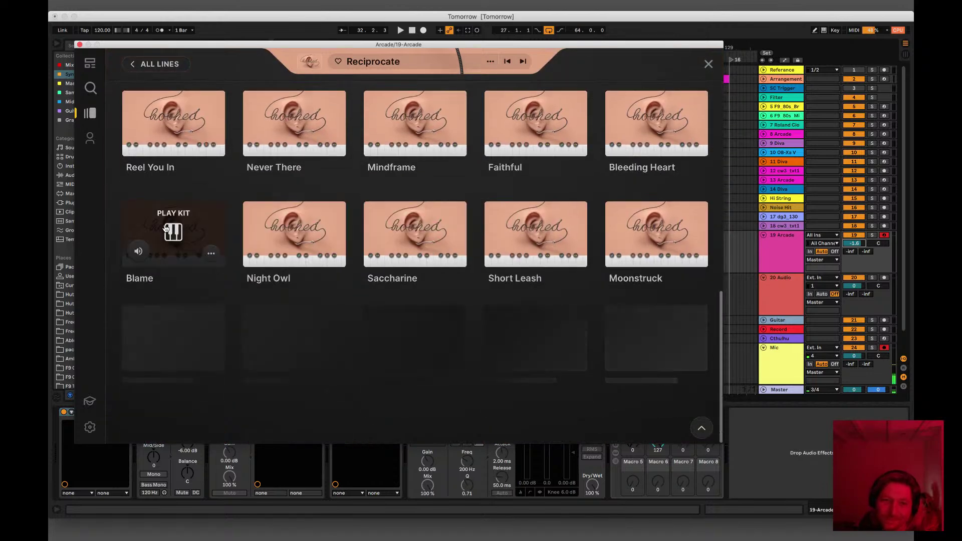
click(290, 137)
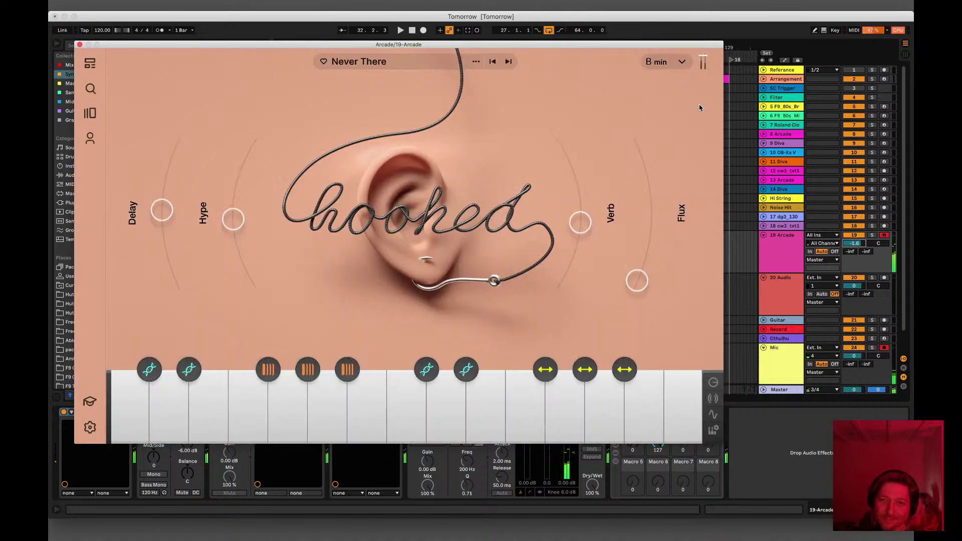
click(667, 61)
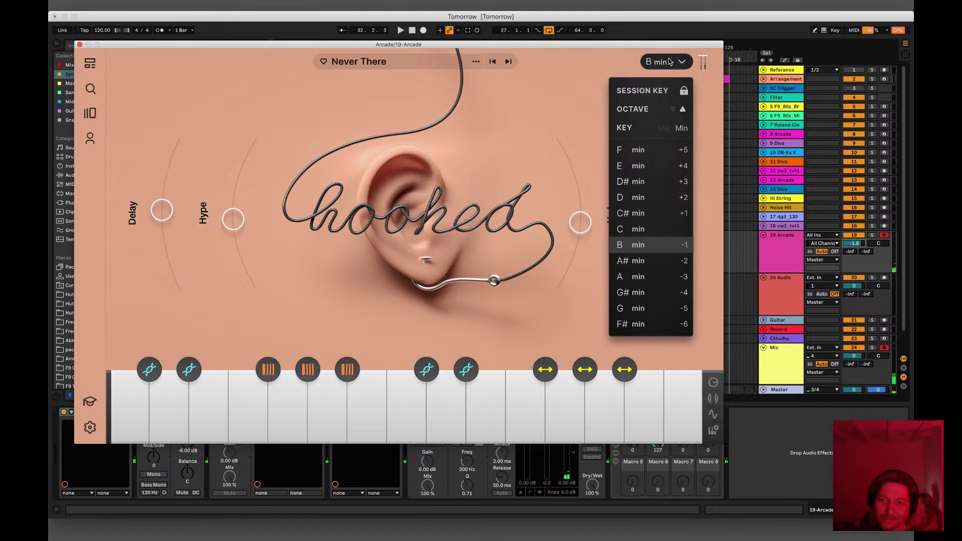
click(669, 61)
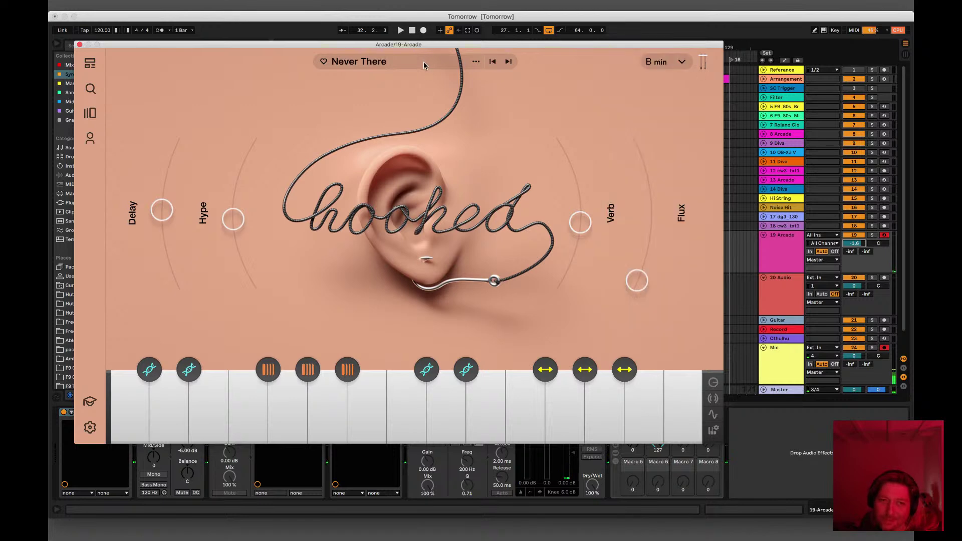
Step: Load the Reel You In kit from the Hooked line to audition it
click(90, 112)
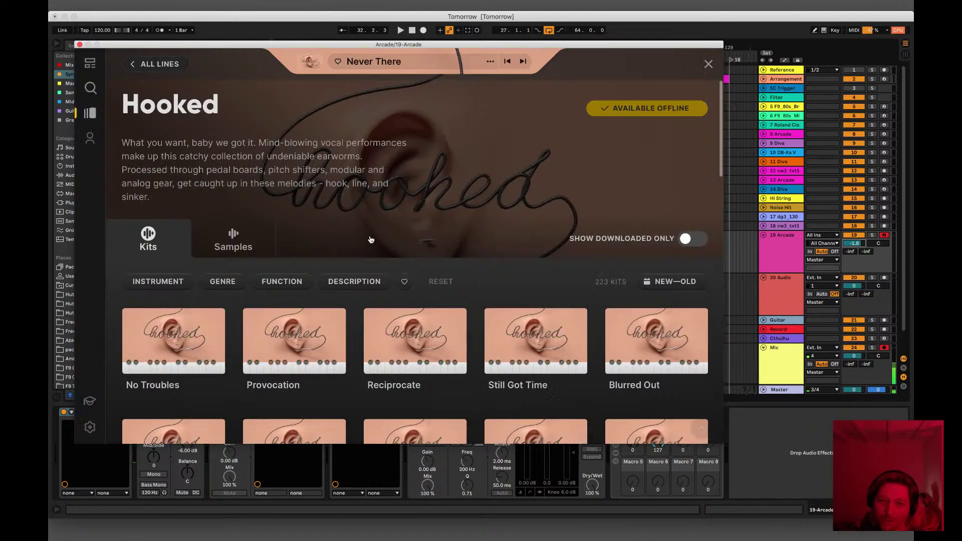
scroll(345, 300, down, 10)
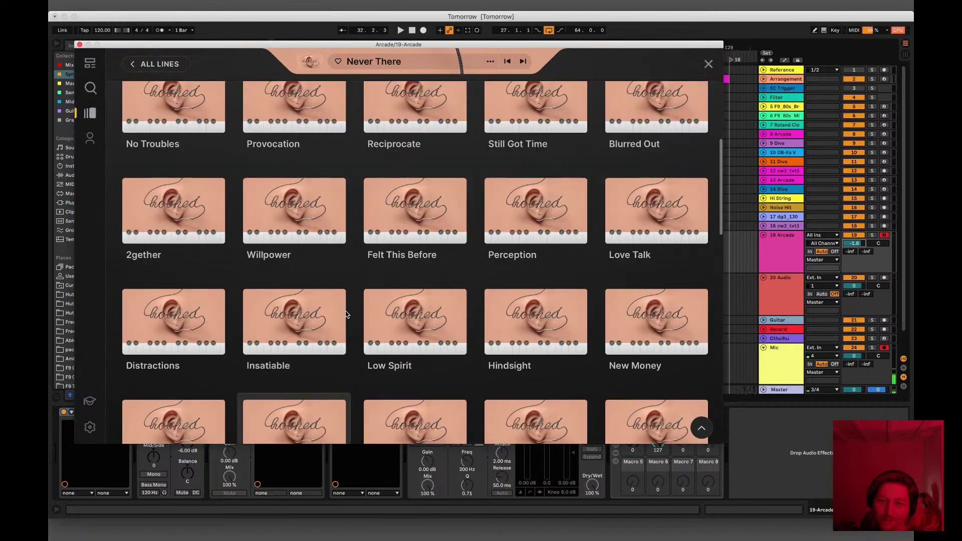
scroll(346, 296, down, 2)
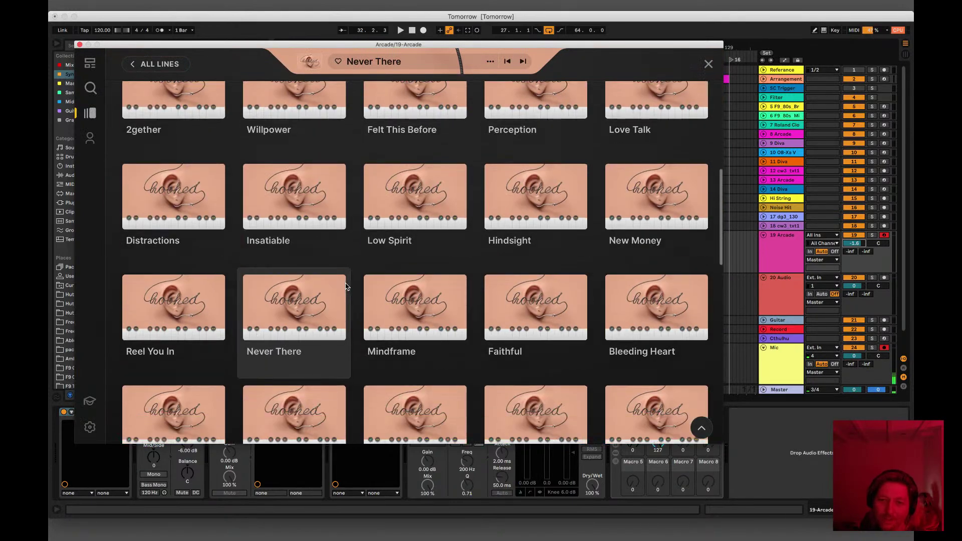
scroll(301, 261, down, 3)
mouse_move(170, 253)
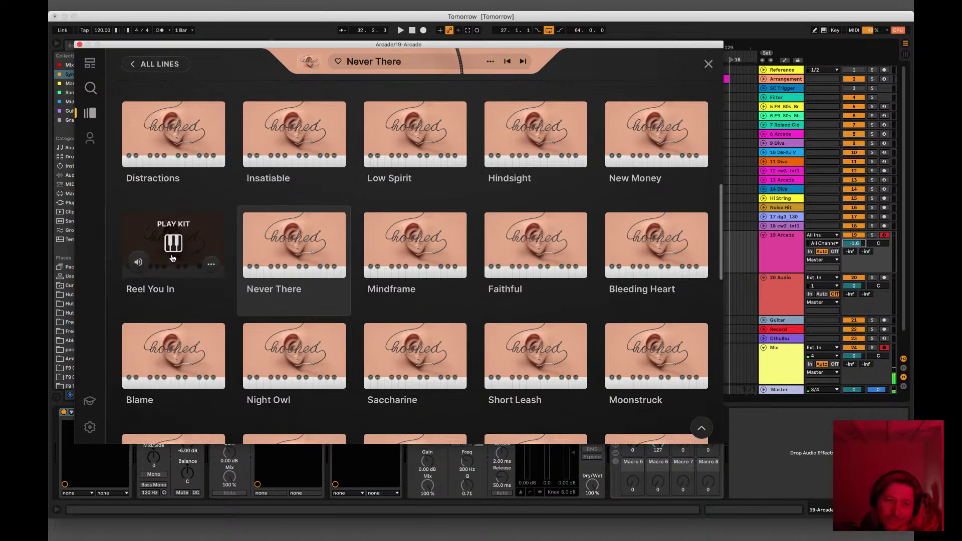
click(173, 243)
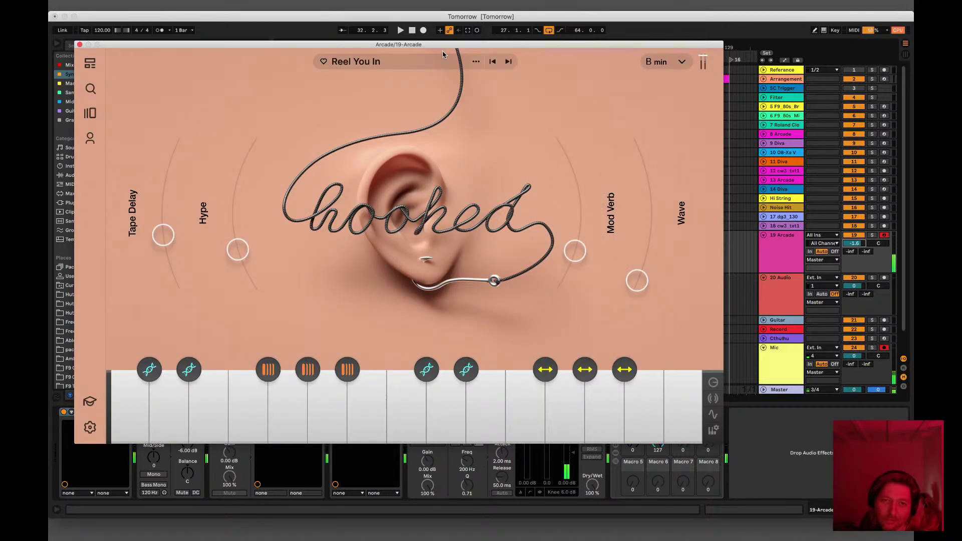
Step: Replace the current kit with Felt This Before from the Hooked kit list and audition it
click(361, 65)
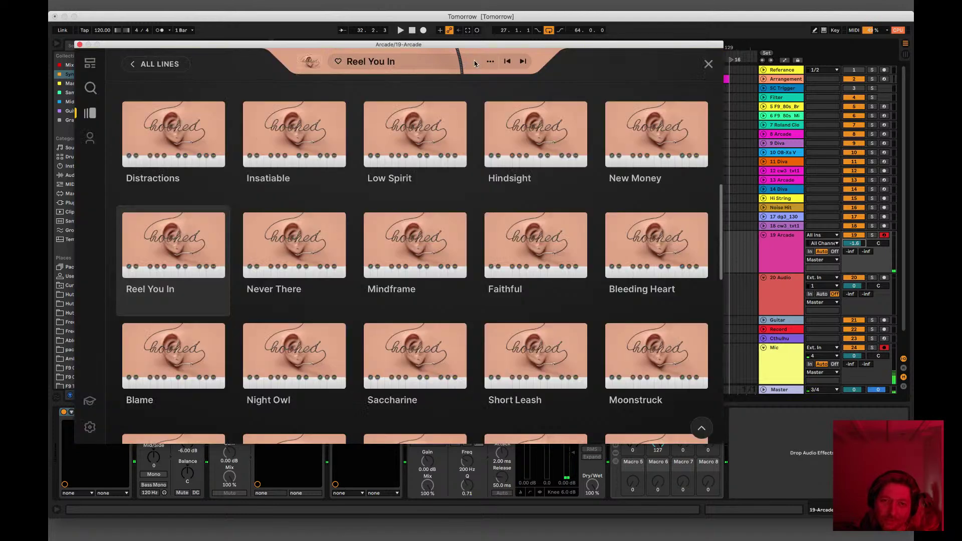
scroll(415, 271, up, 10)
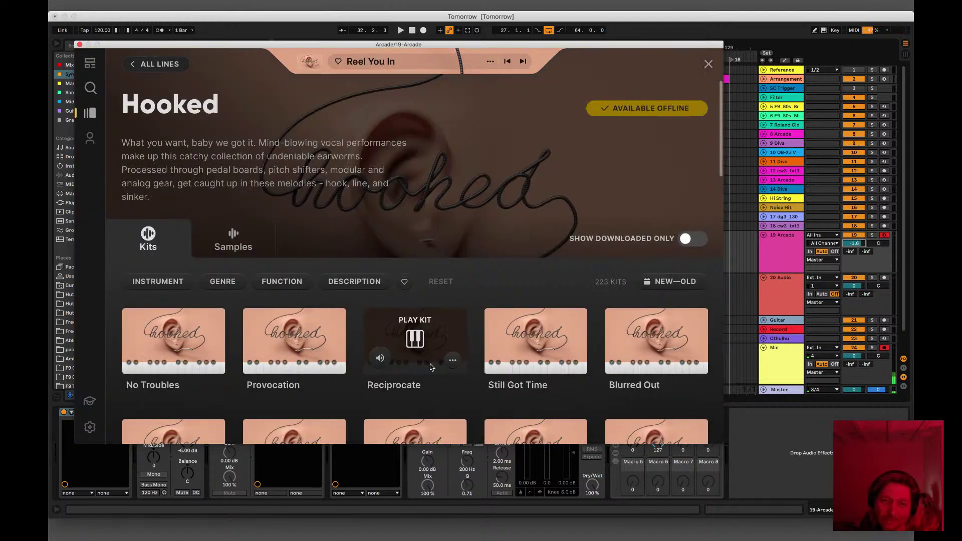
scroll(364, 415, down, 4)
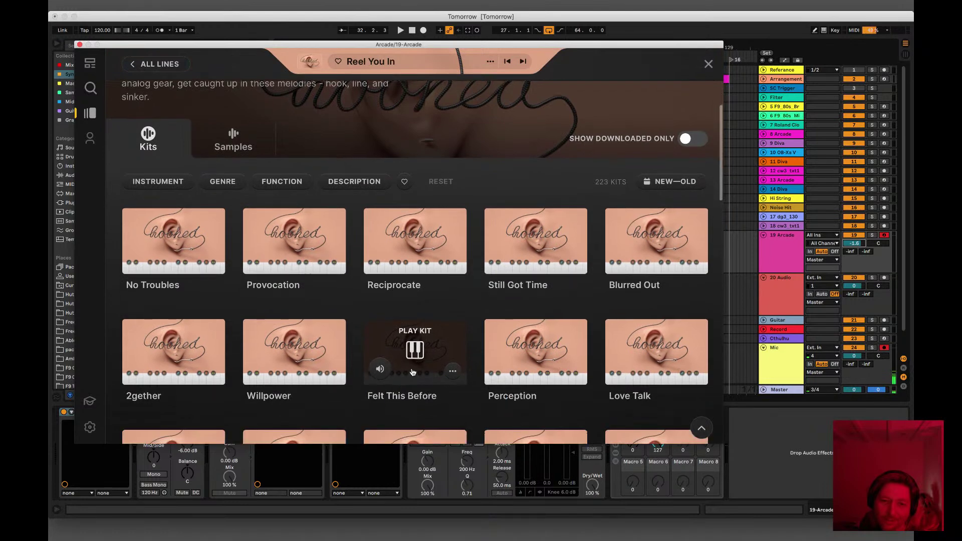
click(444, 349)
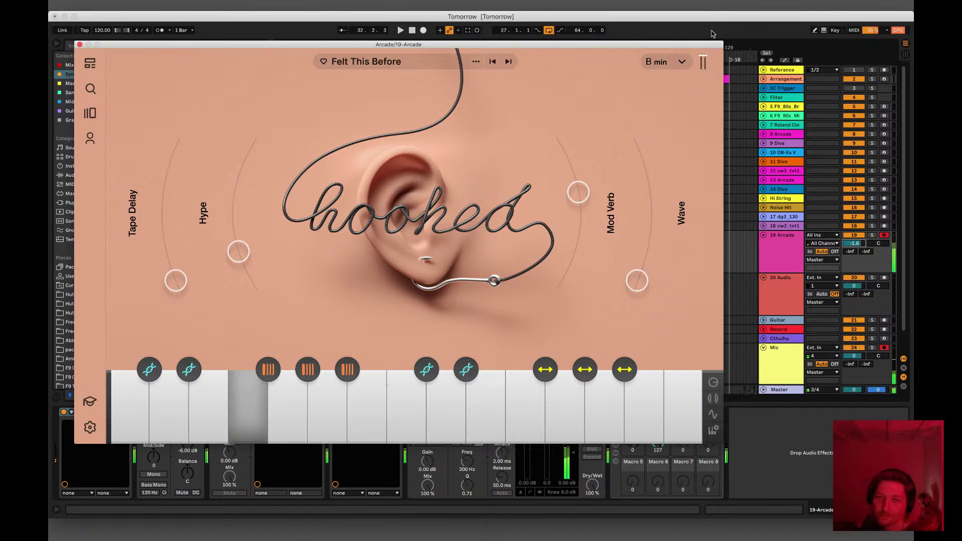
Step: Browse further down the Hooked kits and load Desirous to audition it
click(354, 62)
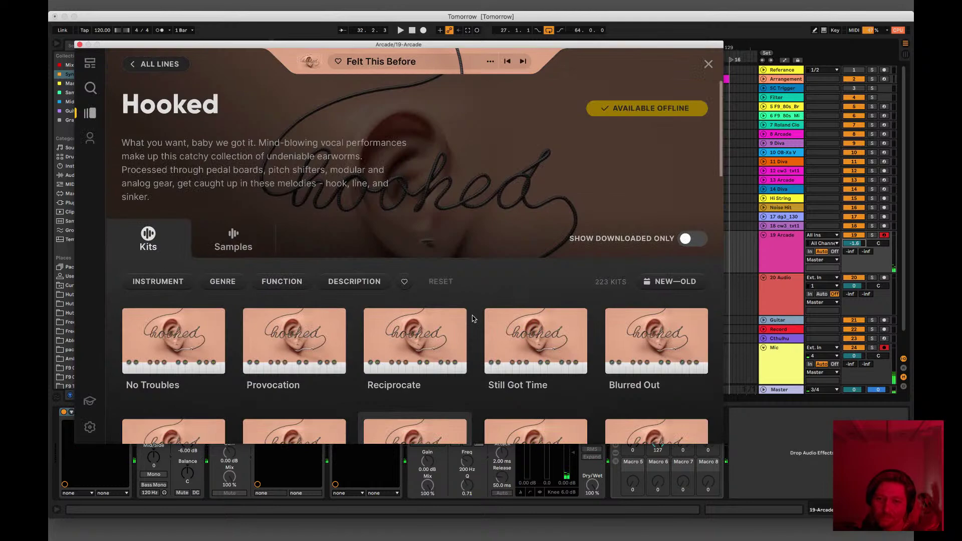
scroll(467, 326, down, 10)
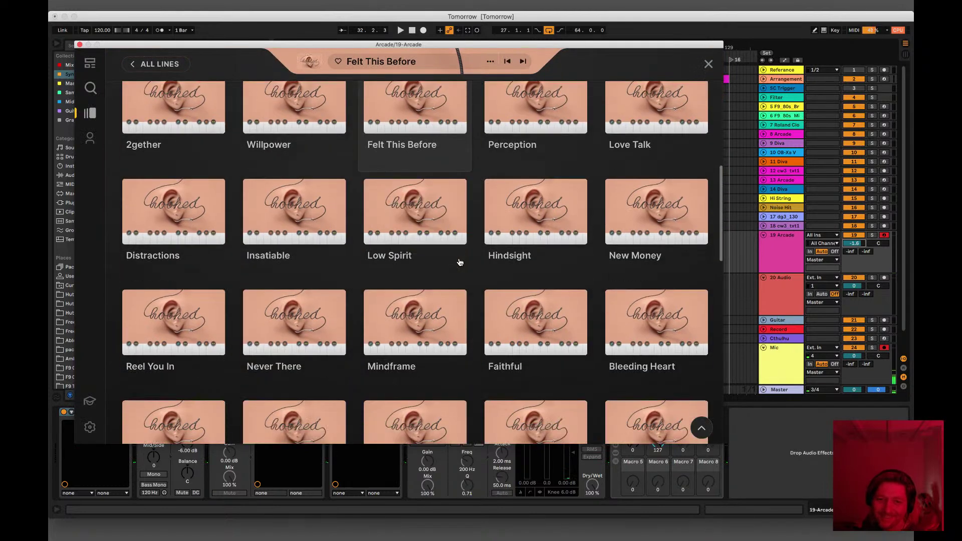
mouse_move(273, 331)
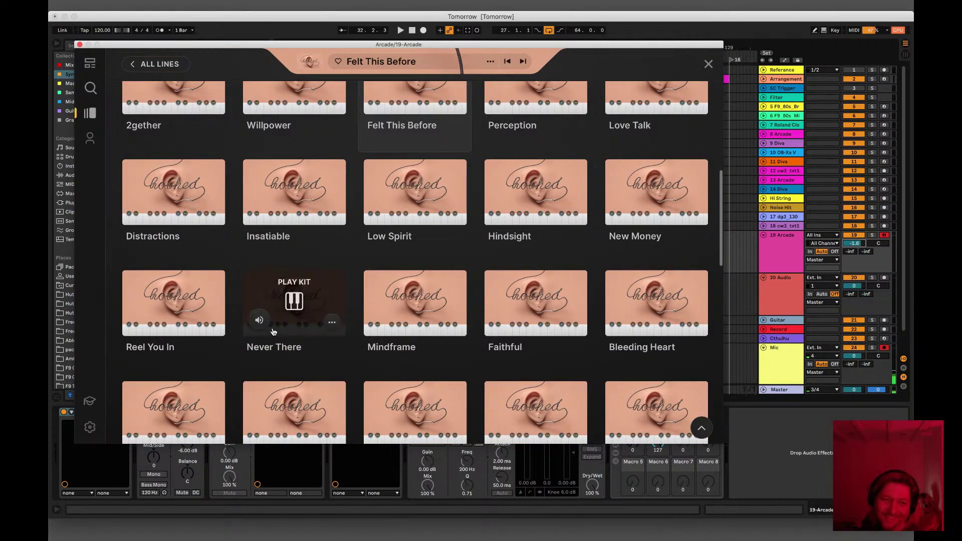
scroll(300, 380, down, 5)
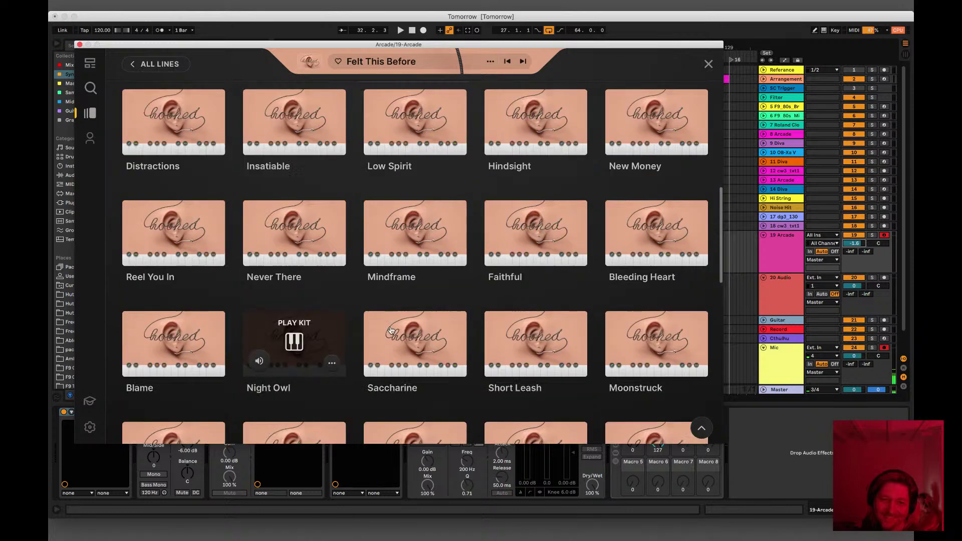
scroll(390, 330, down, 3)
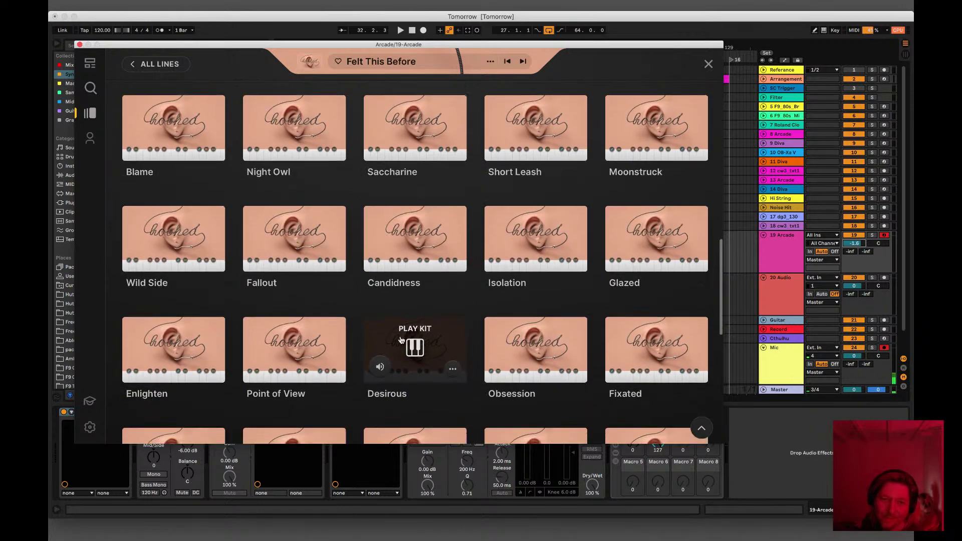
click(400, 339)
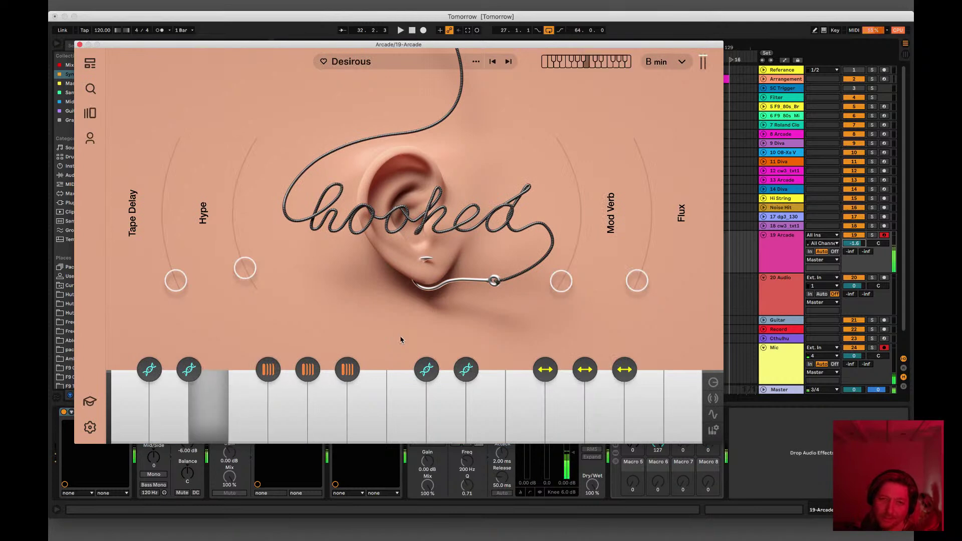
Step: Step forward through the Obsession, Fixated, Synchronicity and Watch Me kits, auditioning them
click(509, 62)
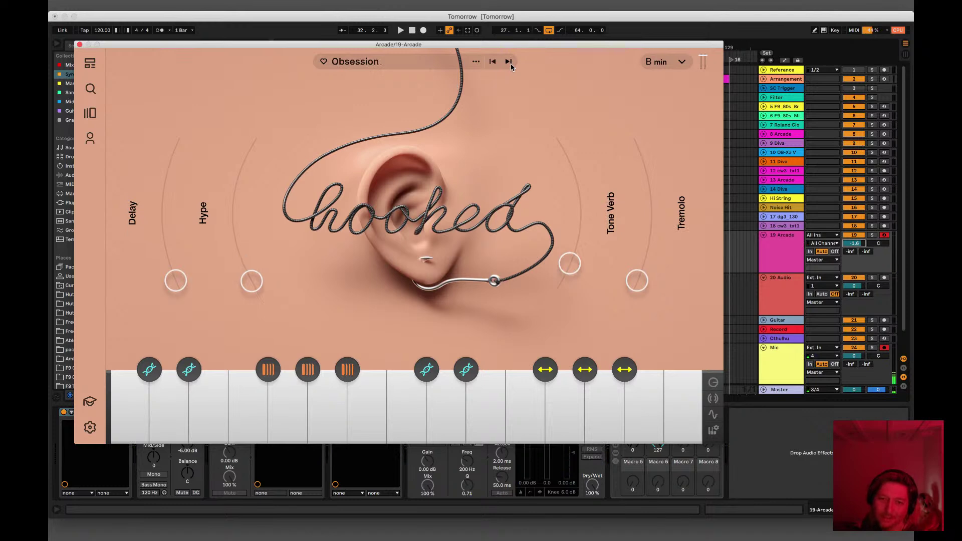
click(508, 61)
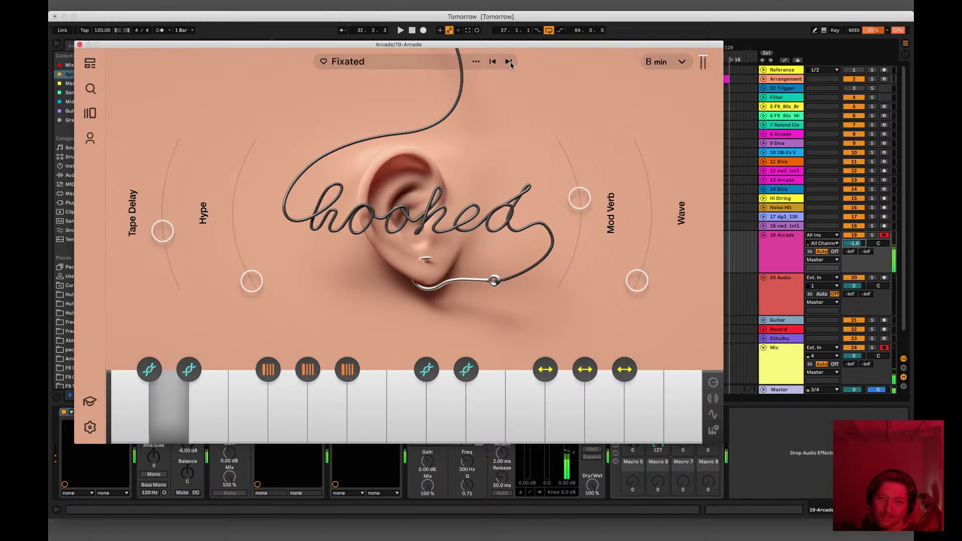
click(509, 62)
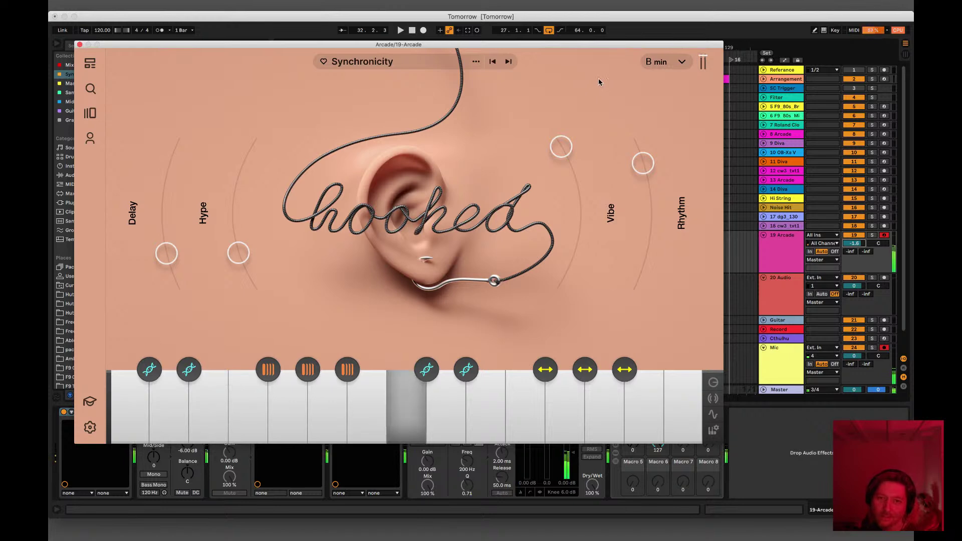
click(508, 61)
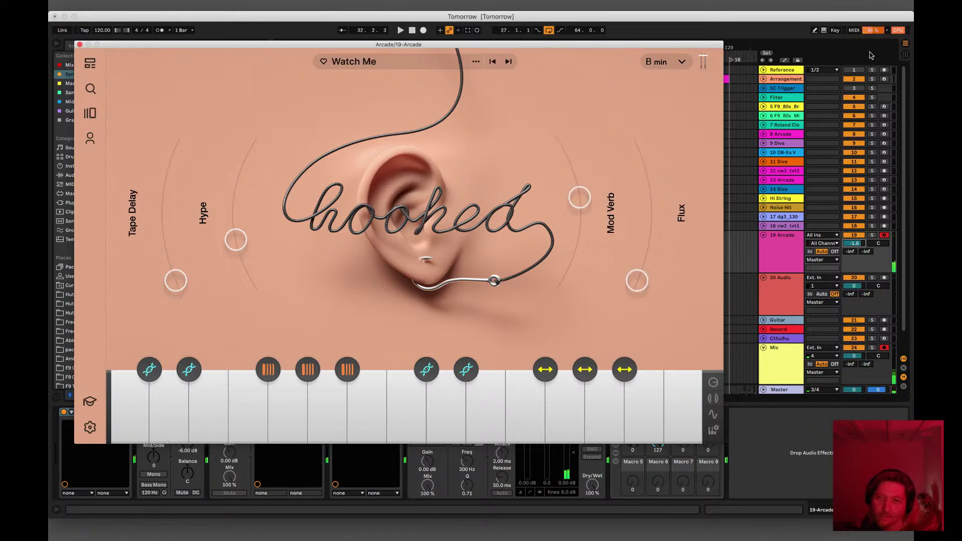
Step: Check the key and octave options of the Watch Me kit
click(895, 35)
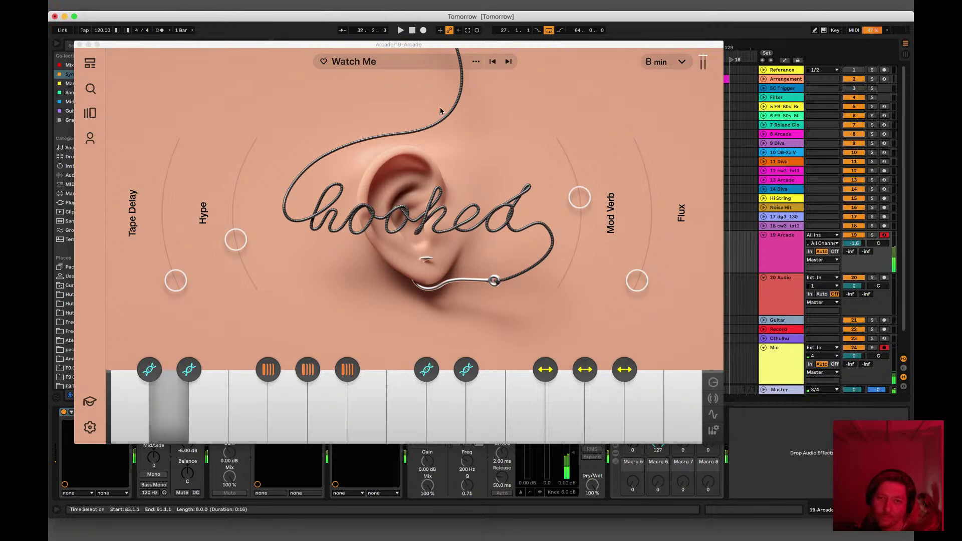
click(682, 64)
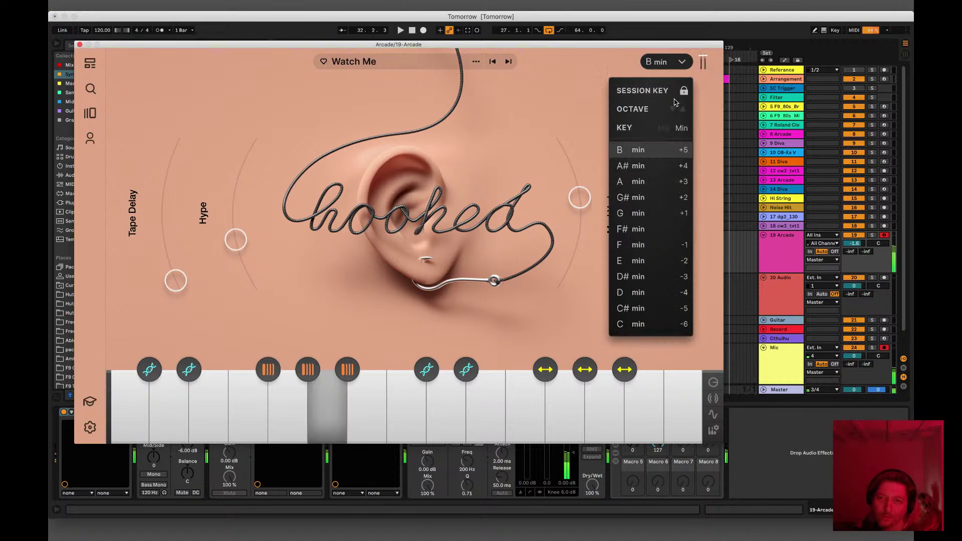
click(507, 62)
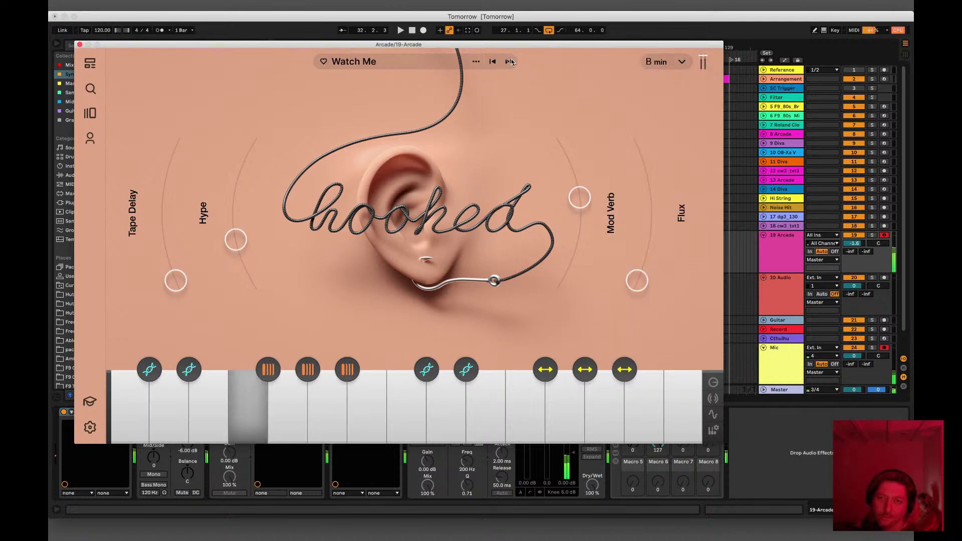
Step: Step forward through the Last Dance and No Pressure kits and load the Poised kit
click(508, 61)
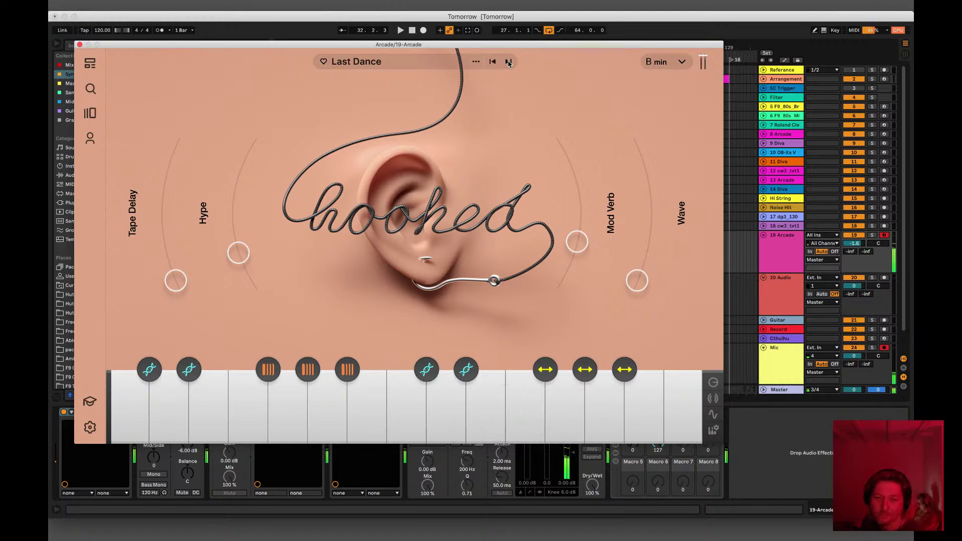
click(508, 62)
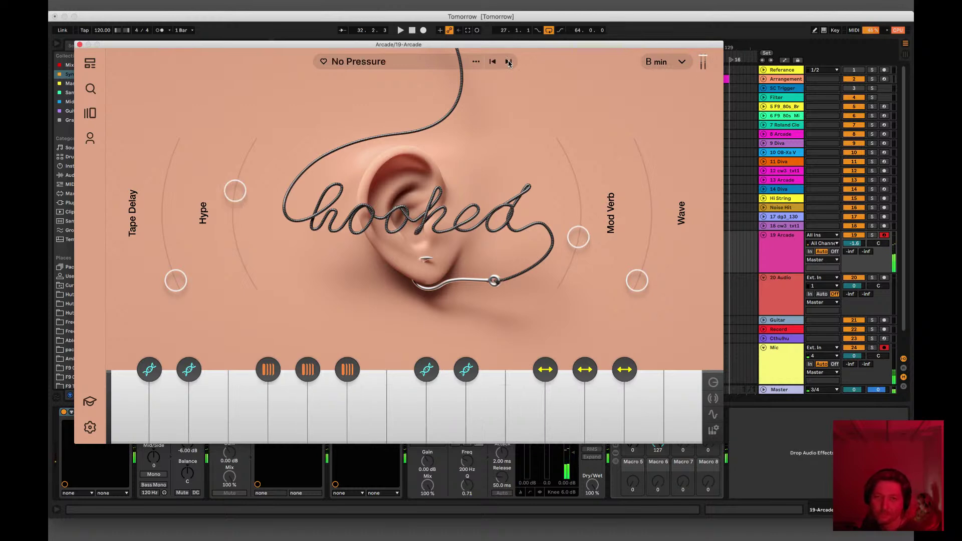
click(509, 61)
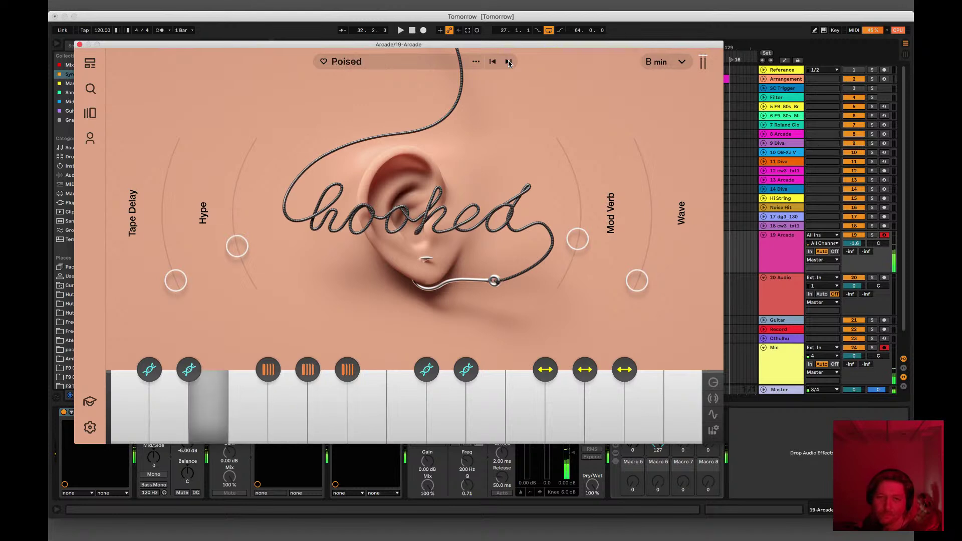
Step: Step forward through Stuck on You to the Escapism kit, audition it against the song, and close the Arcade window
click(508, 61)
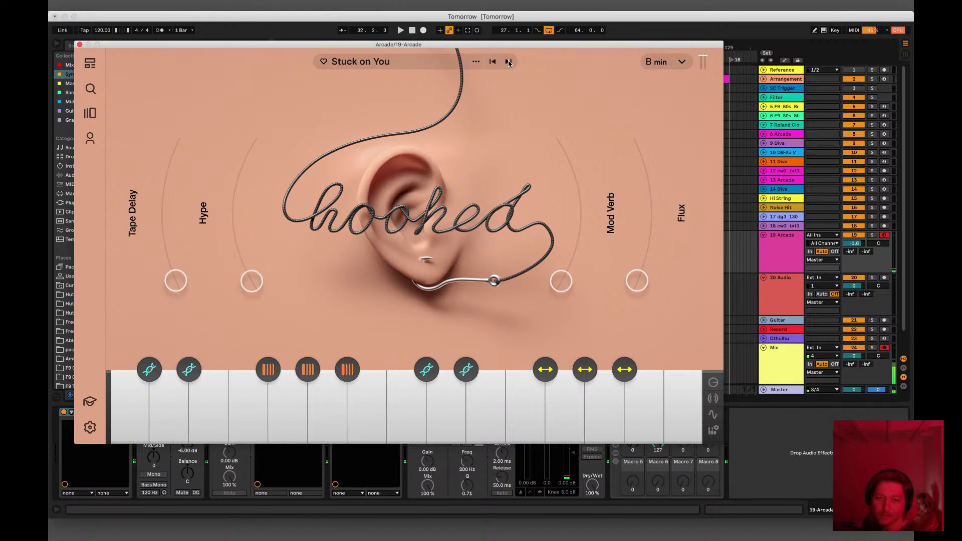
click(508, 62)
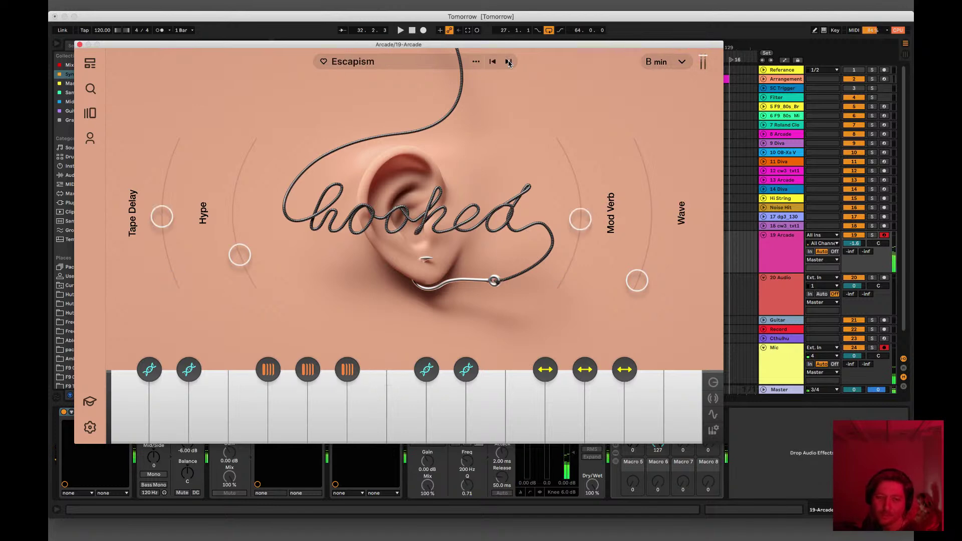
key(space)
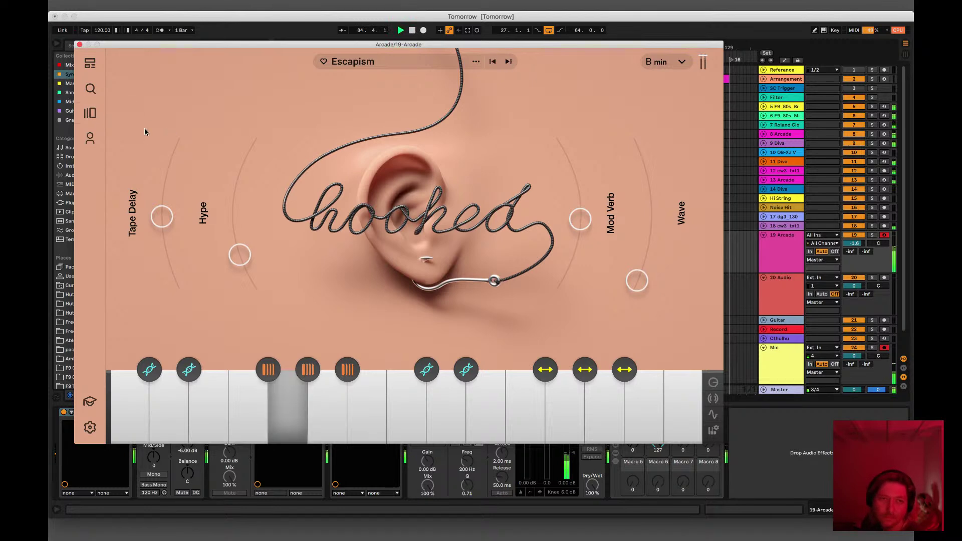
click(80, 45)
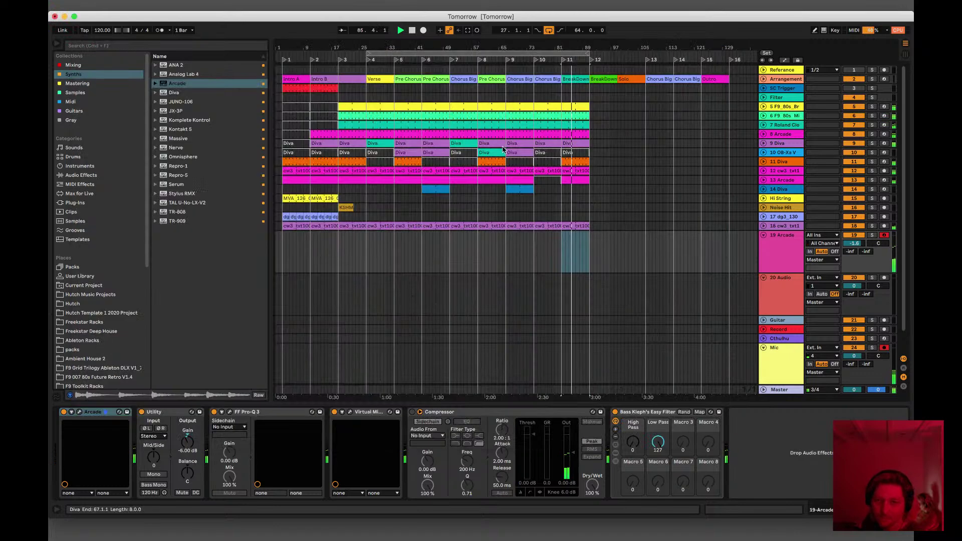
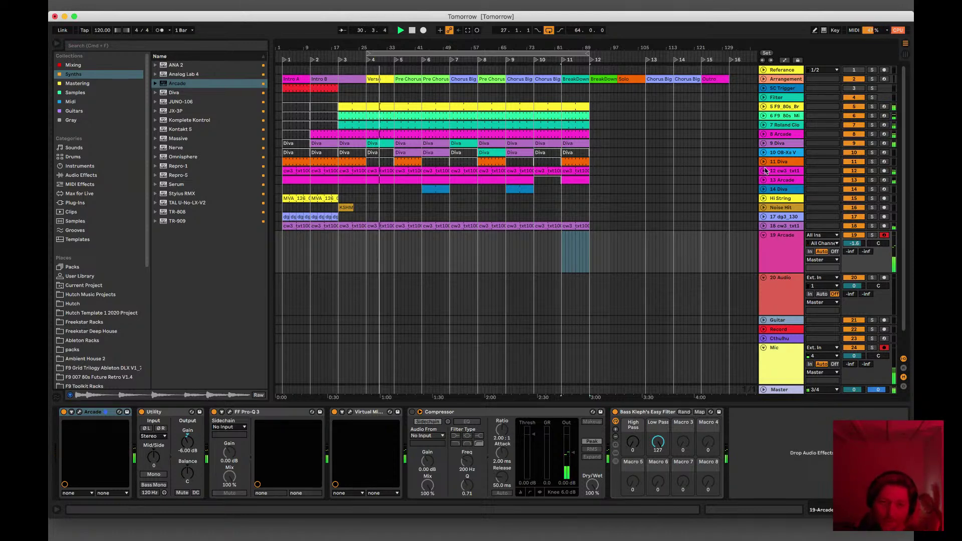
Step: Play the song from the pre-chorus at bar 35 and record an Escapism vocal part on track 19
key(space)
key(space)
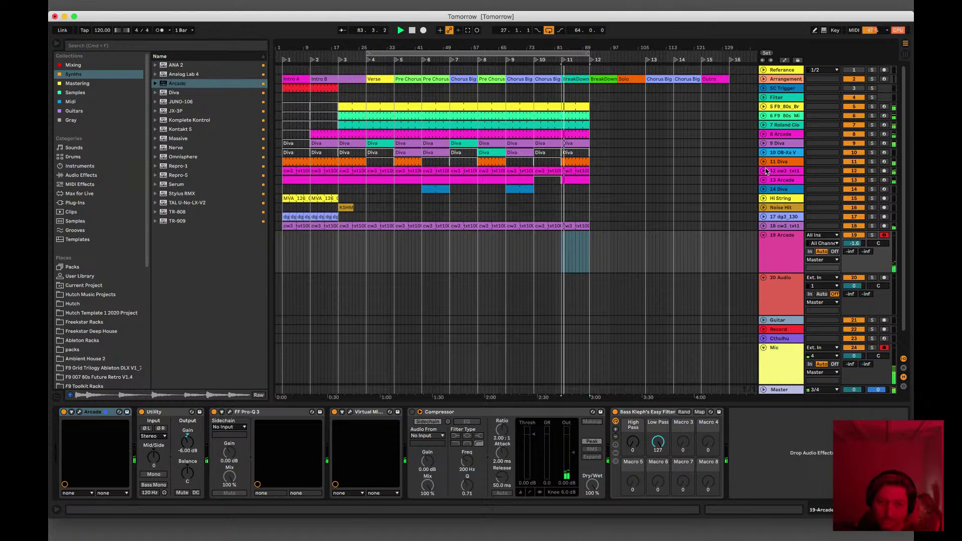
click(405, 154)
key(space)
key(space)
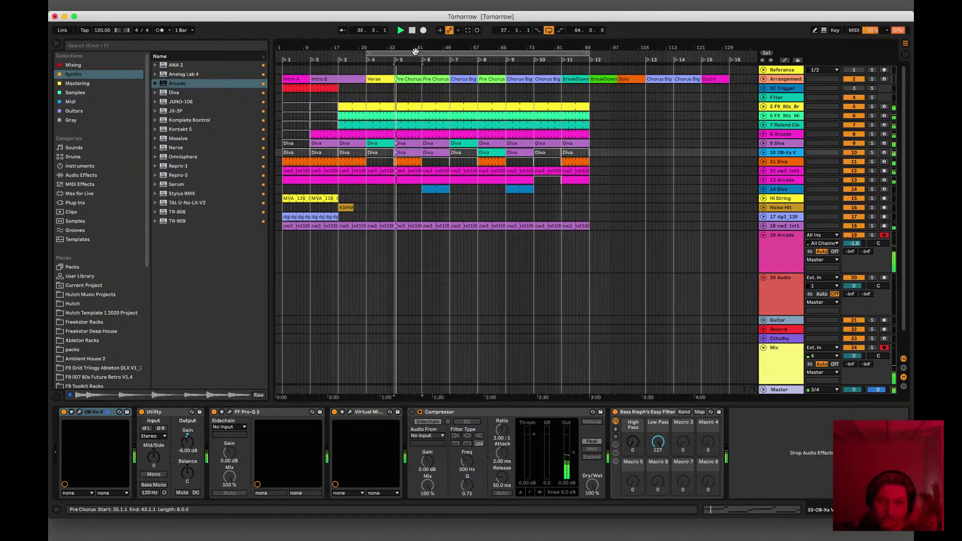
key(F9)
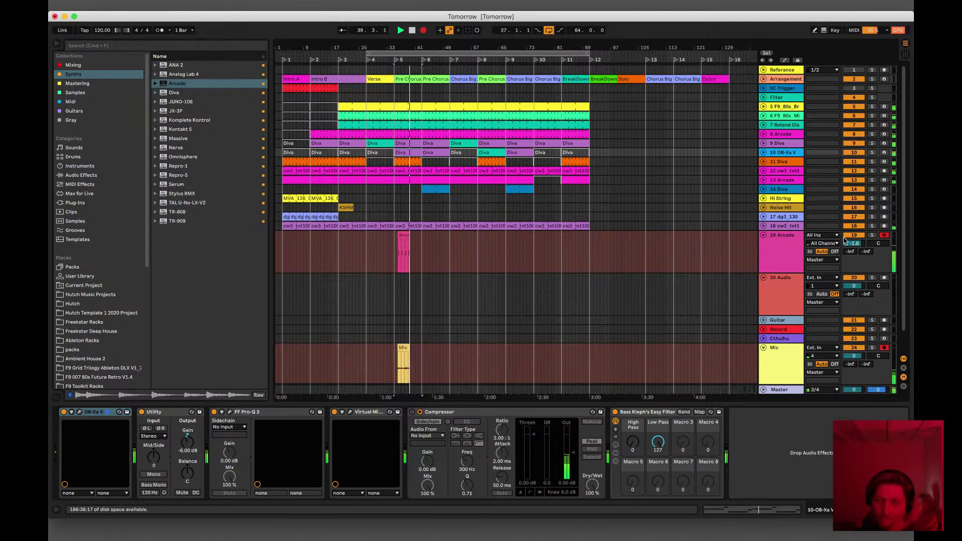
Step: Lower track 19's volume to -2.3 dB, stop recording, and delete the track's volume automation
drag(853, 243, 853, 246)
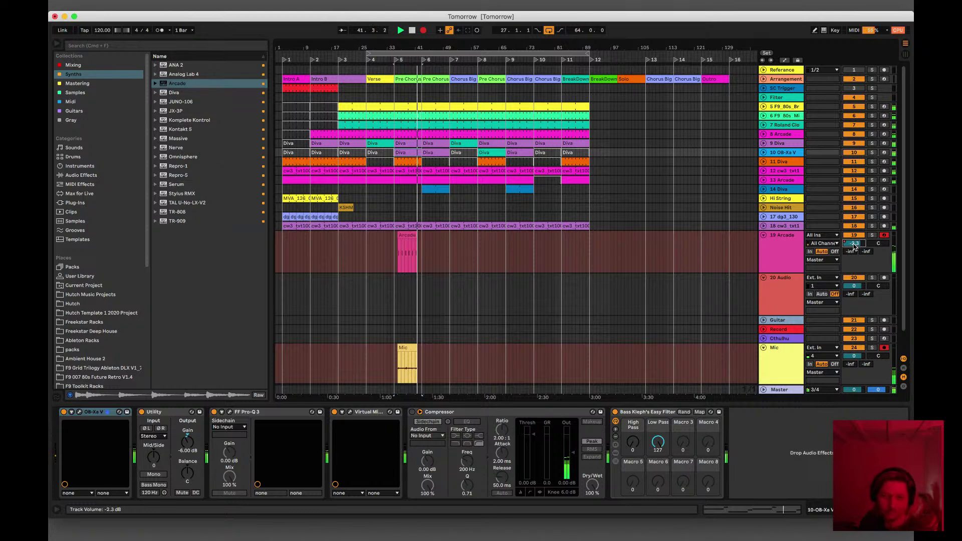
key(F9)
right_click(855, 246)
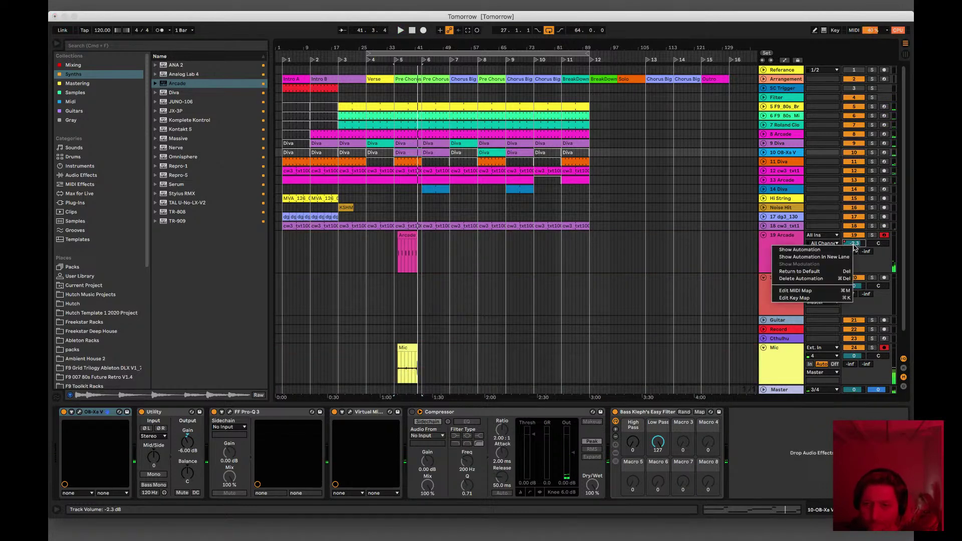
click(825, 278)
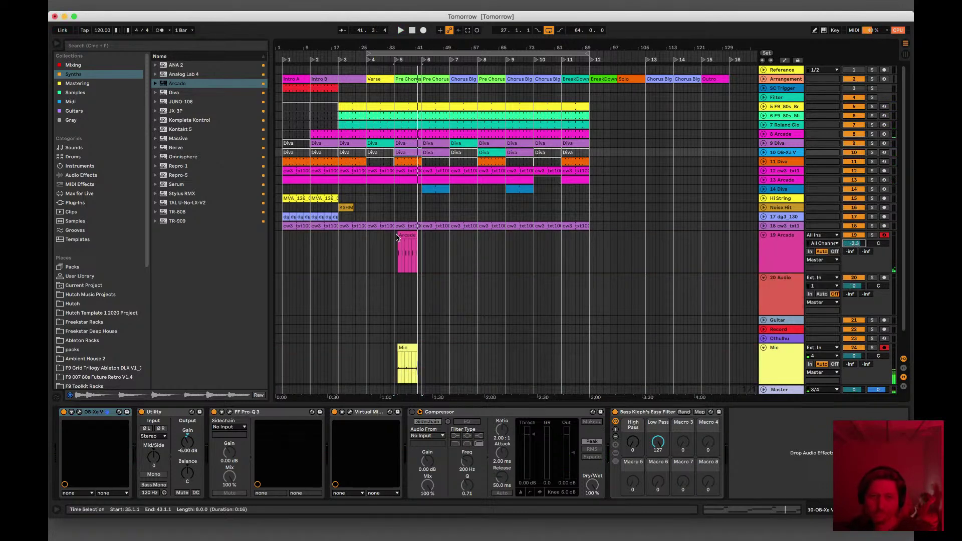
Step: Open the recorded Arcade clip, loop its fourth bar, and quantize the G2 note in that bar
double_click(408, 237)
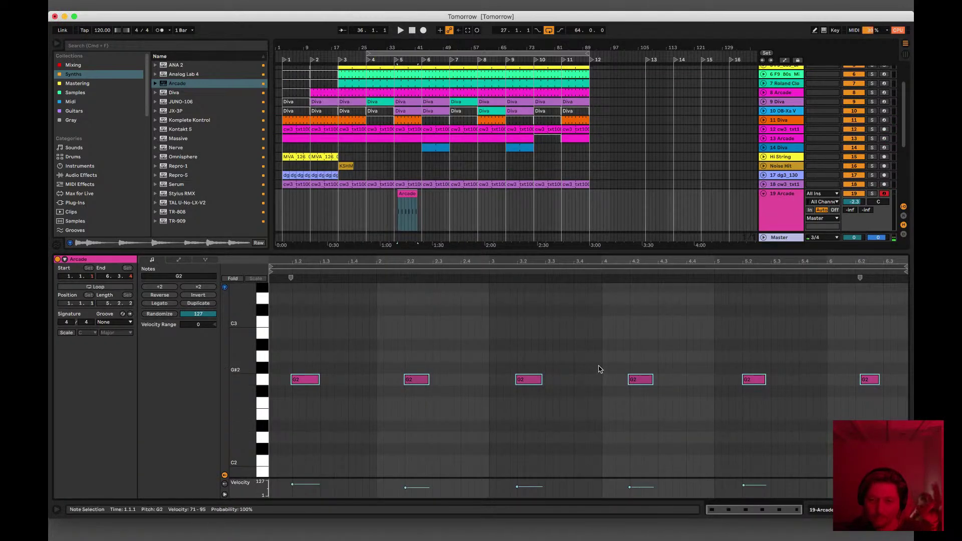
drag(602, 369, 713, 345)
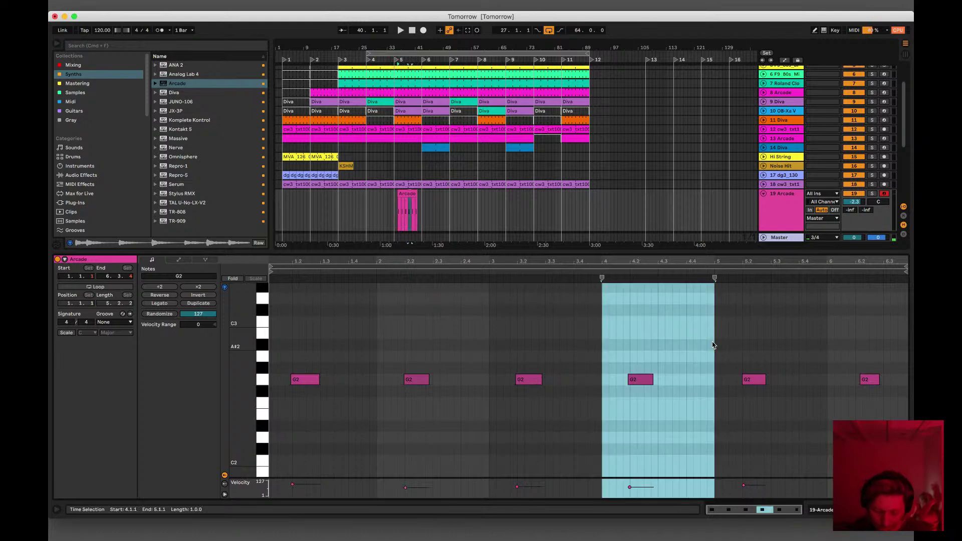
key(super+l)
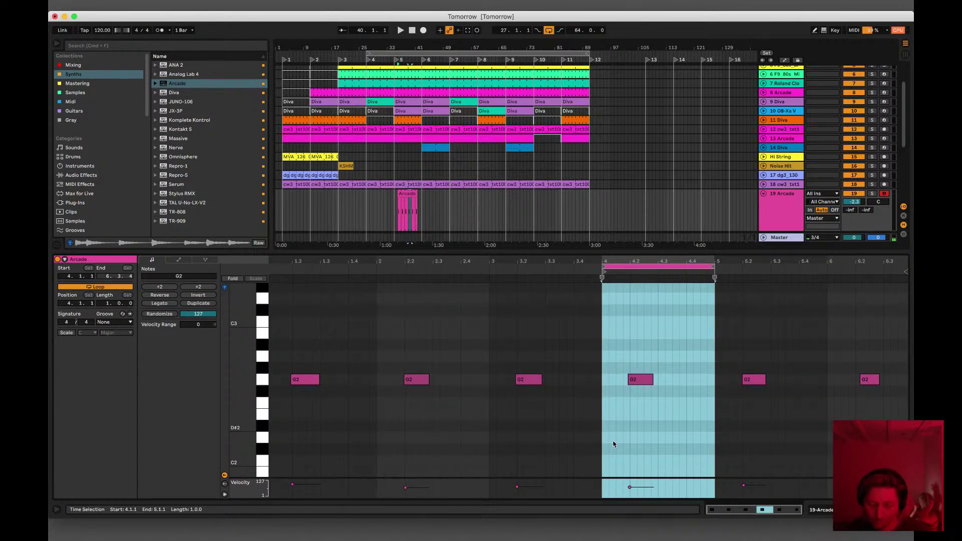
click(648, 382)
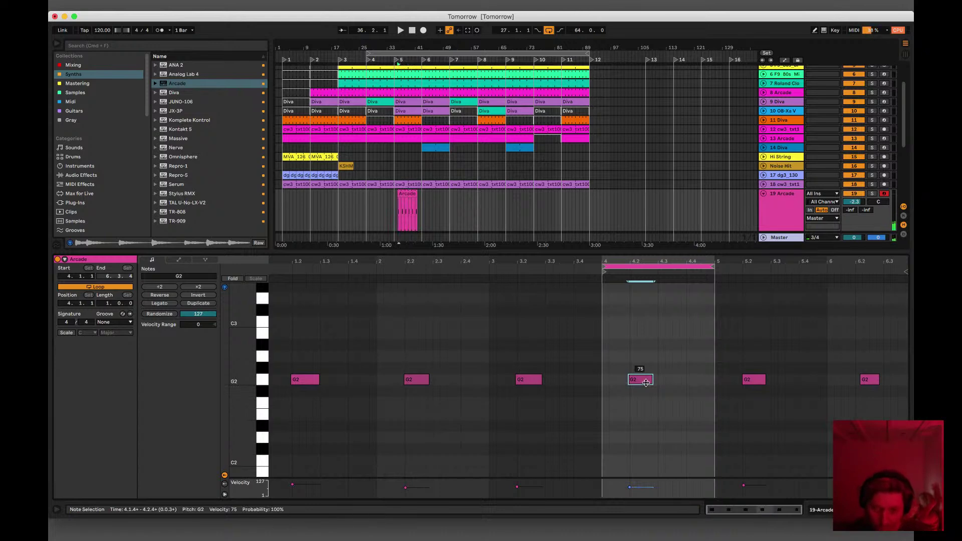
key(super+u)
key(space)
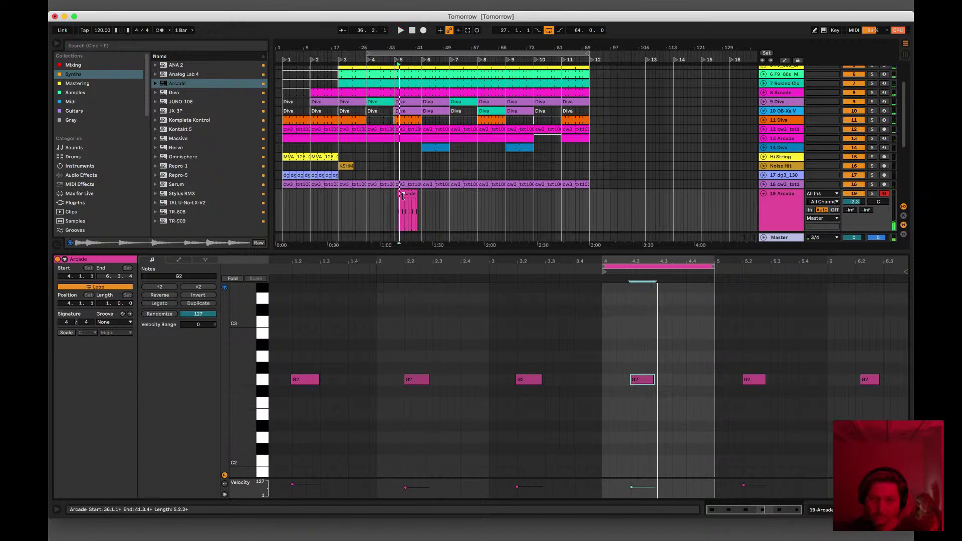
Step: Set the clip's 1.1.1 position at the start of the looped bar and play it back
right_click(603, 282)
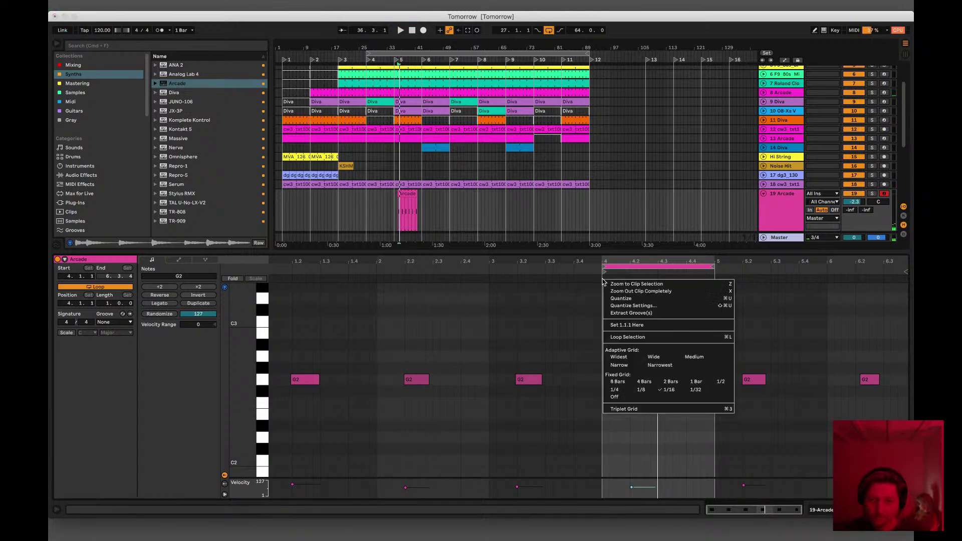
click(644, 325)
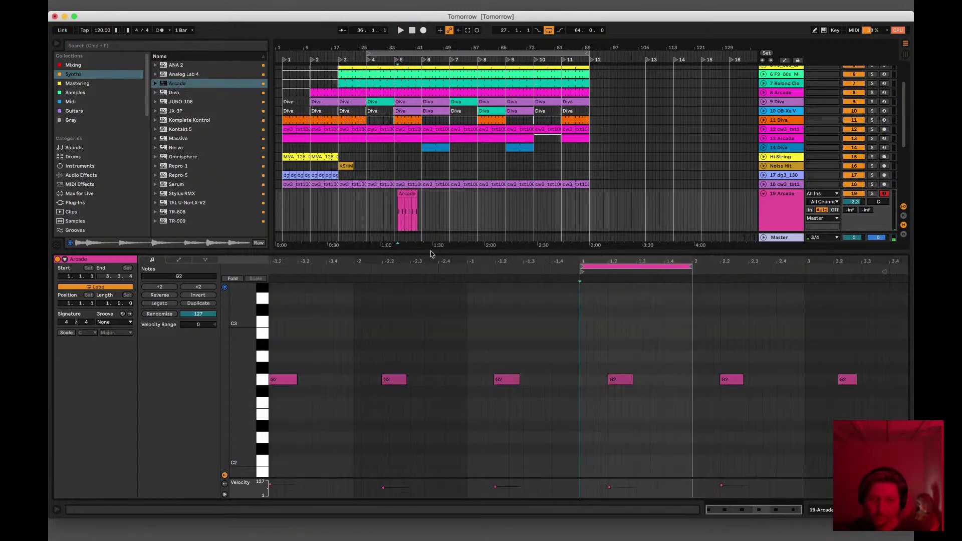
key(space)
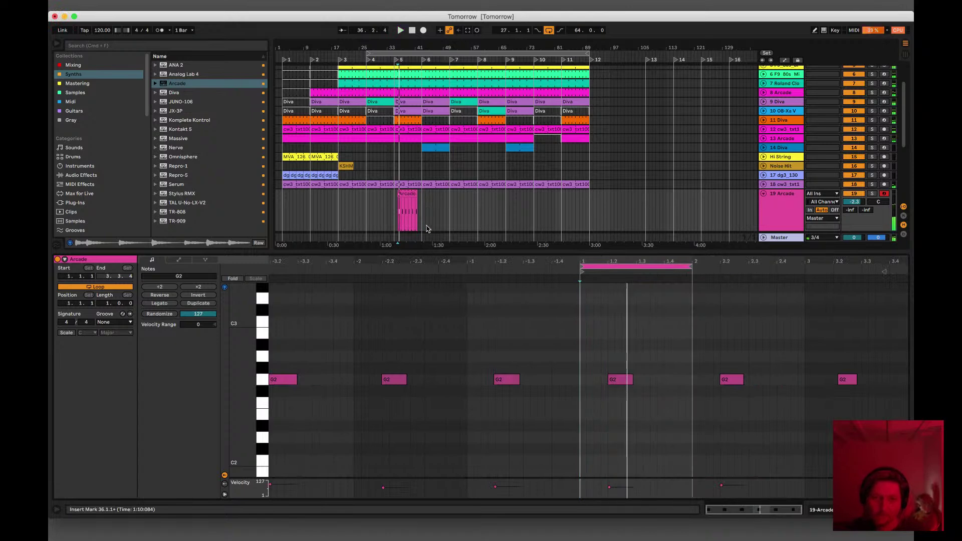
Step: Move the Arcade clip to the start of the pre-chorus at 35.1.1 and loop the arrangement over the clip's length
drag(405, 47, 445, 195)
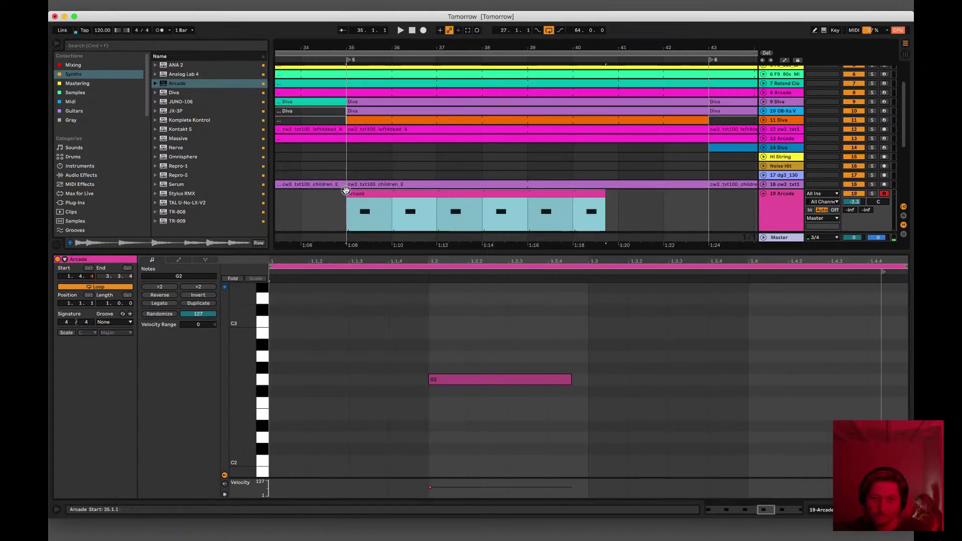
key(space)
key(space)
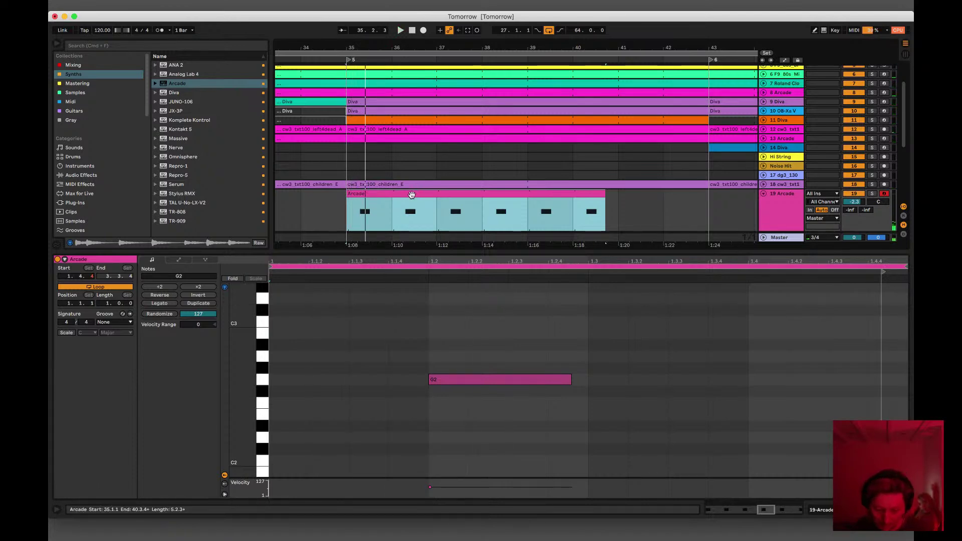
key(super+l)
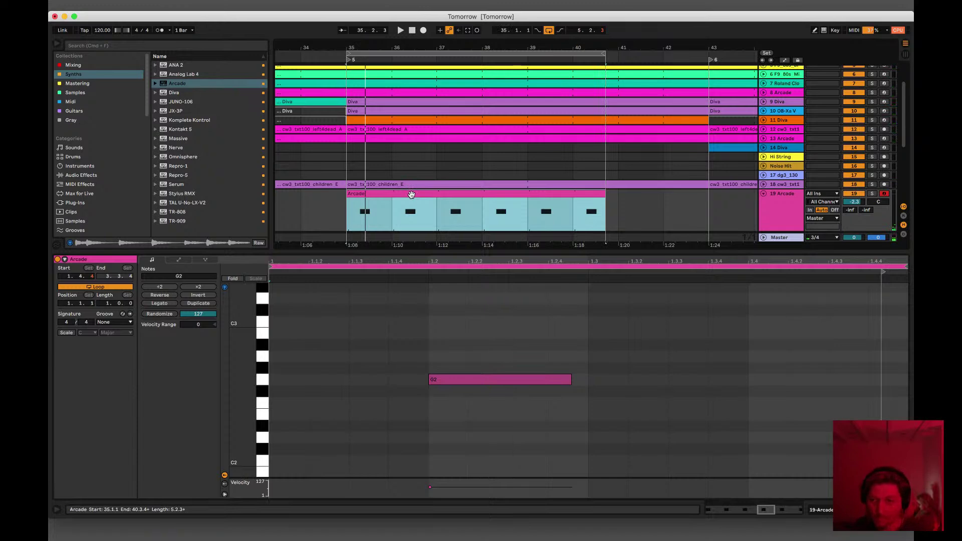
Step: Set the Arcade clip's start to 1.1.1, try a loop length of 0.3.3, and set the loop to one full bar
click(870, 264)
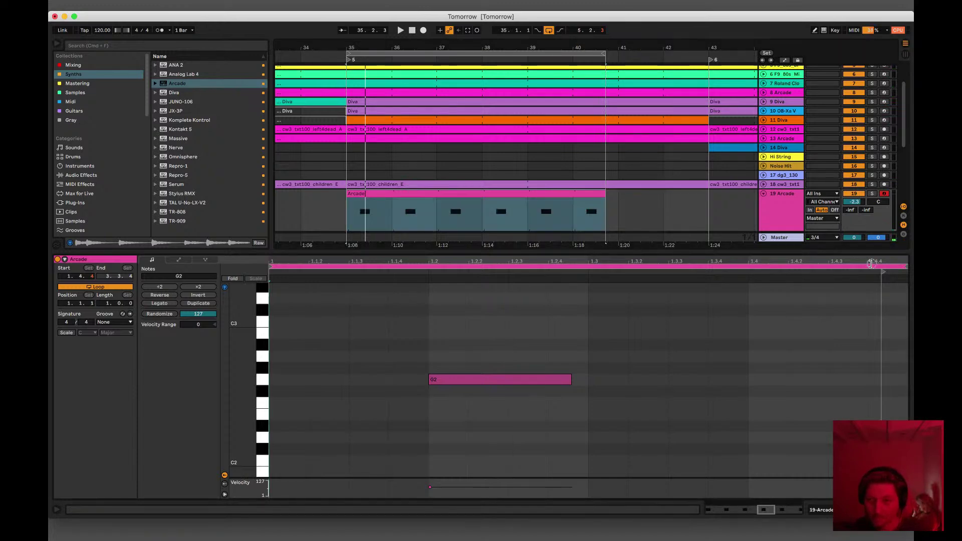
drag(906, 267, 873, 269)
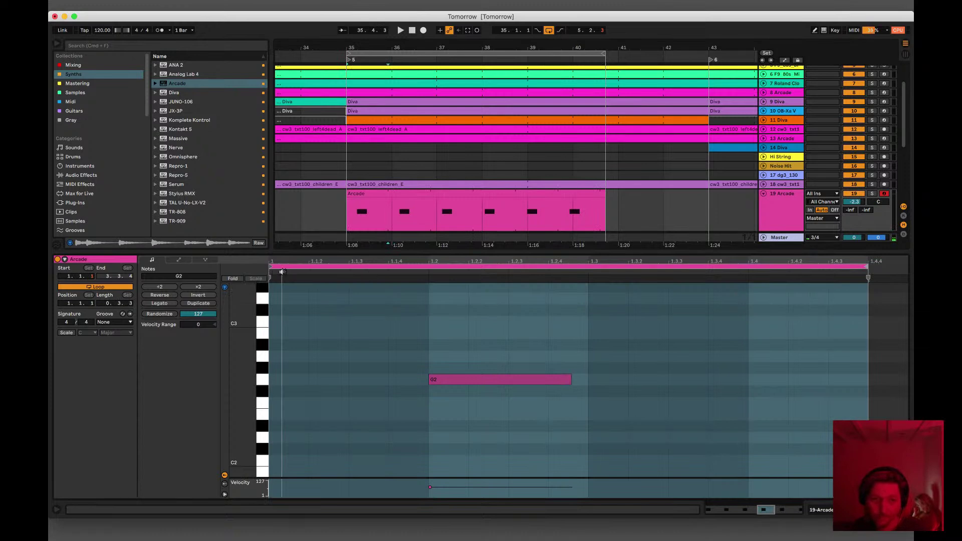
key(space)
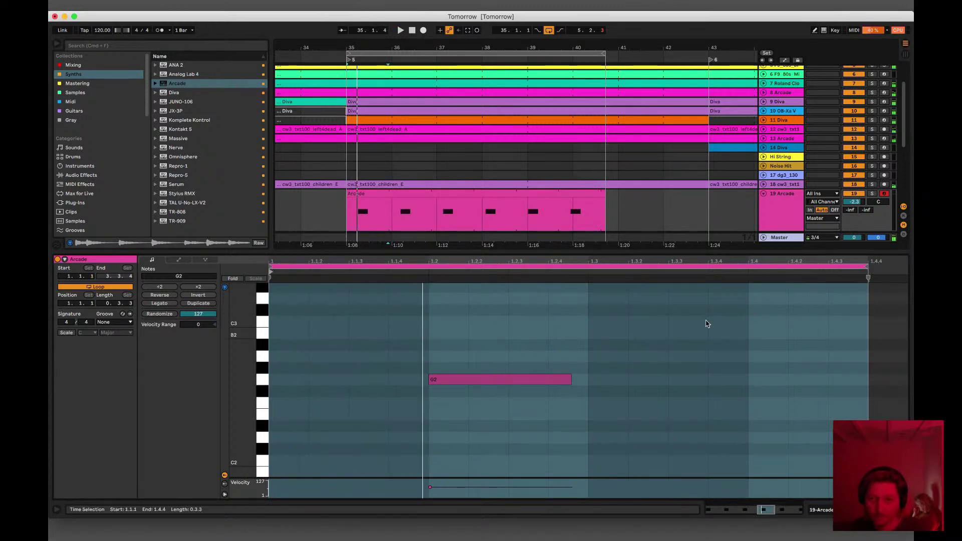
drag(877, 269, 860, 273)
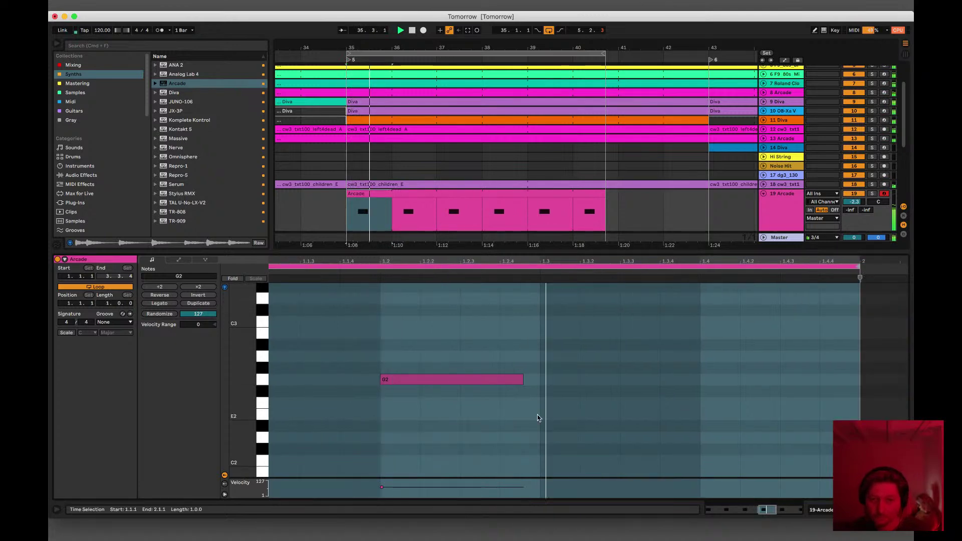
Step: Hide the clip's note editor and lower track 19's volume during playback
key(super+alt+l)
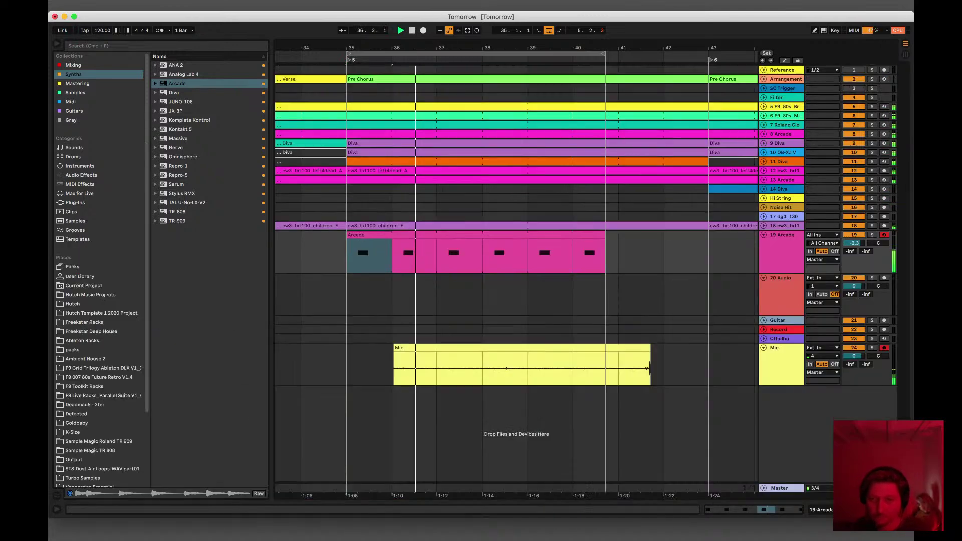
drag(851, 242, 850, 248)
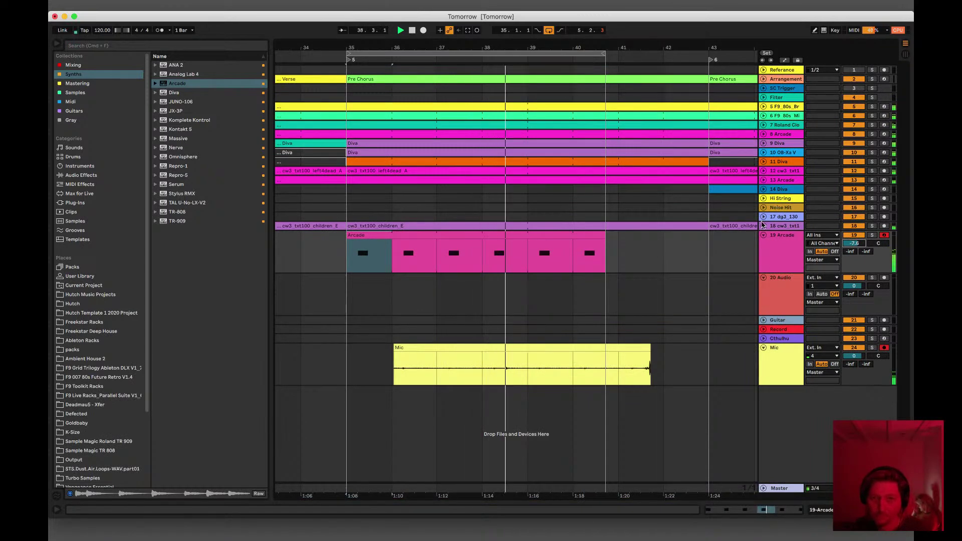
Step: Extend the Arcade clip to fill the 8-bar pre-chorus and copy it to the pre-chorus at bar 59
drag(488, 49, 439, 344)
drag(413, 233, 493, 243)
key(space)
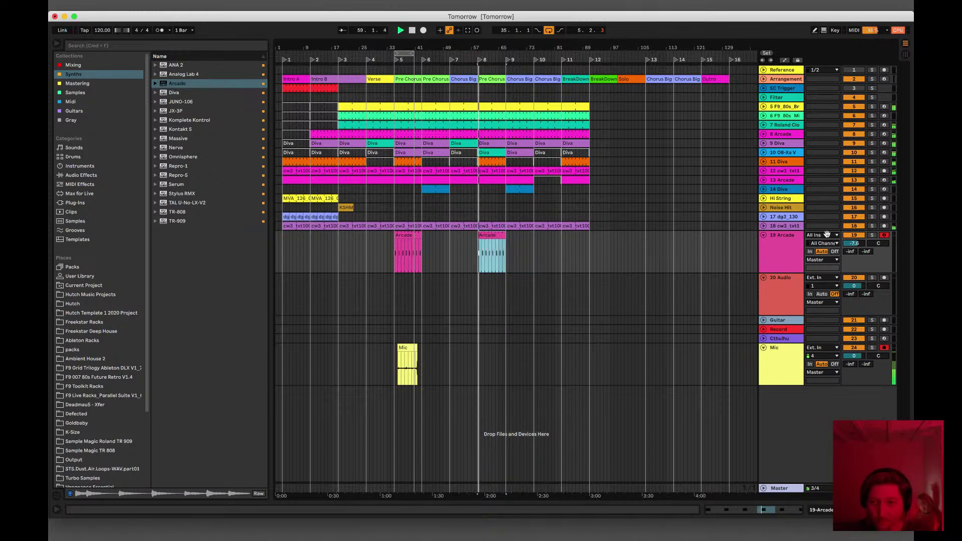
Step: Lower track 19's volume to -10.9 dB while the song plays on into the chorus
click(763, 235)
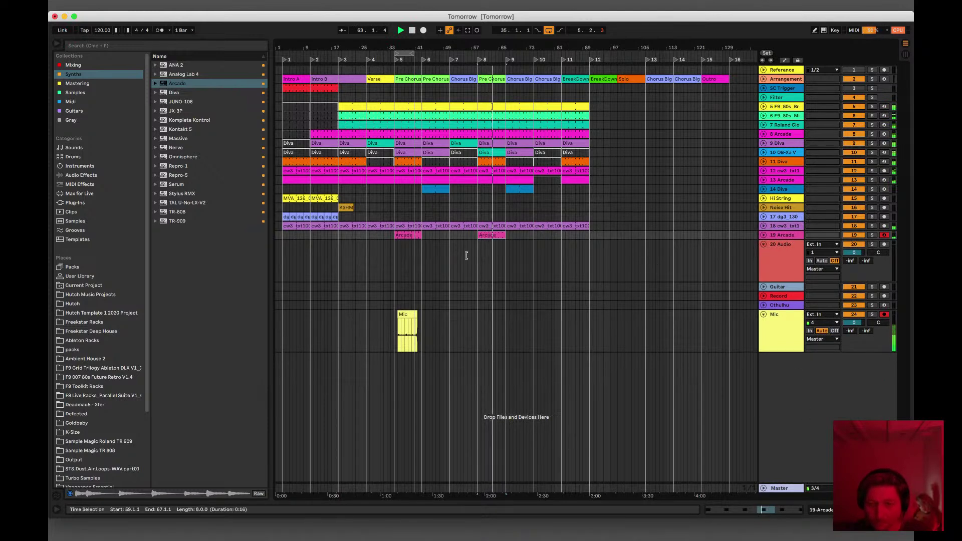
click(764, 235)
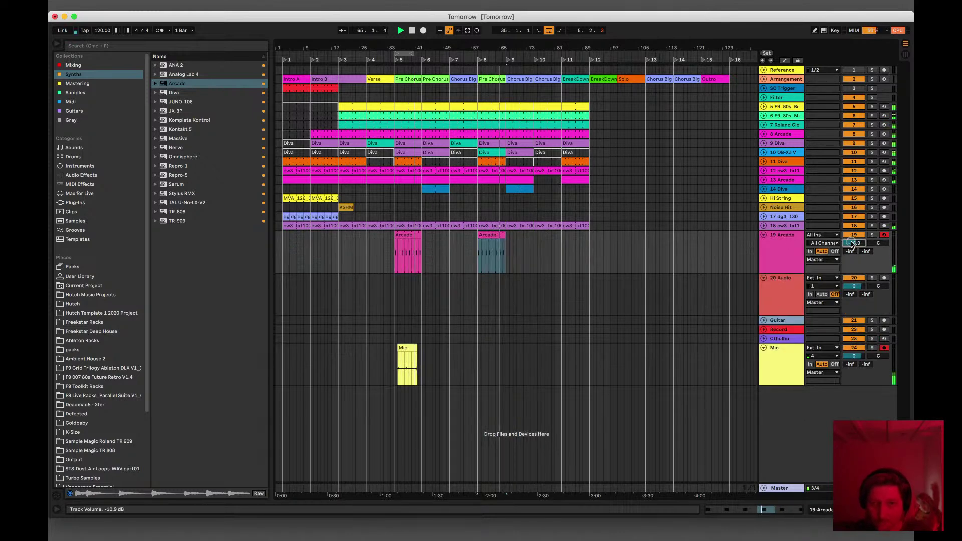
drag(852, 244, 851, 244)
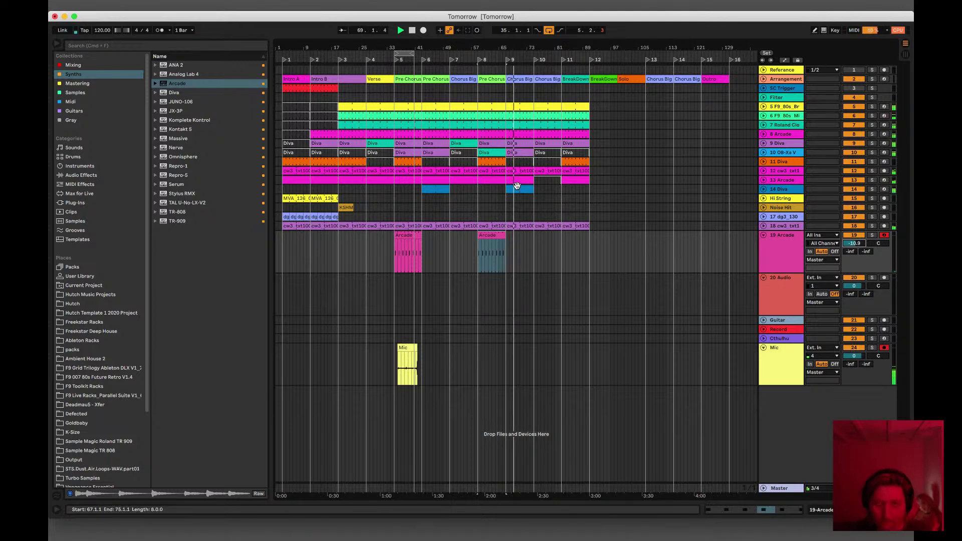
click(764, 190)
click(764, 190)
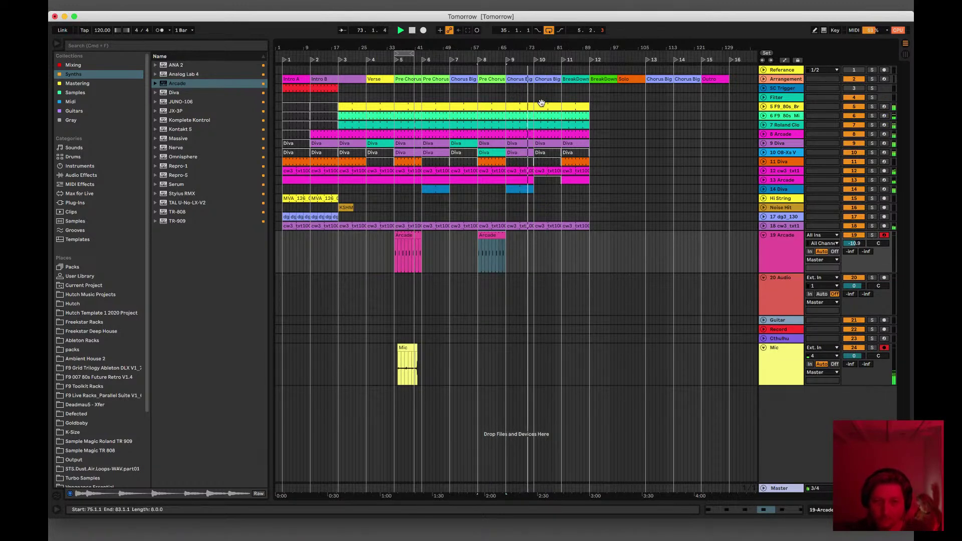
Step: Duplicate the time of the 8-bar Chorus Big section at bar 67 and play the song from the repeat
click(525, 109)
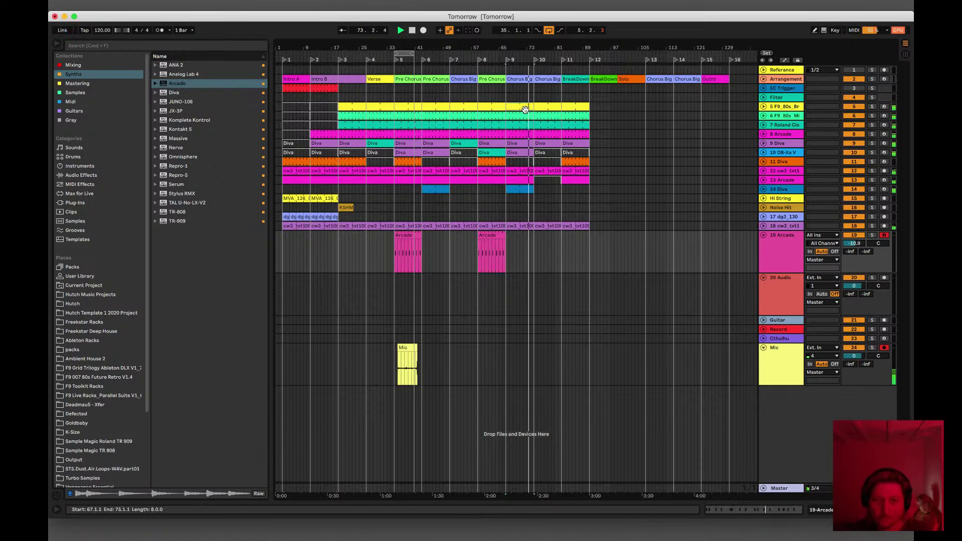
click(103, 5)
mouse_move(115, 3)
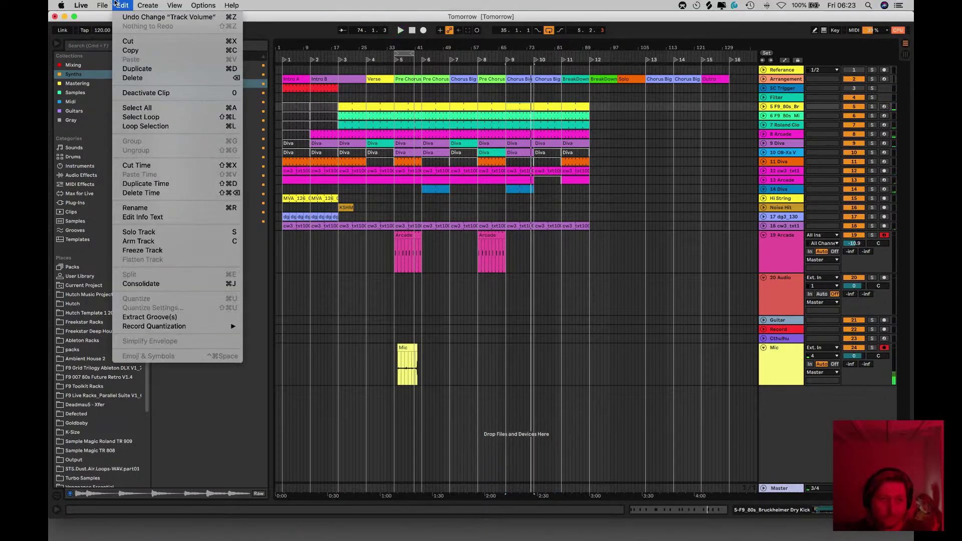
click(155, 185)
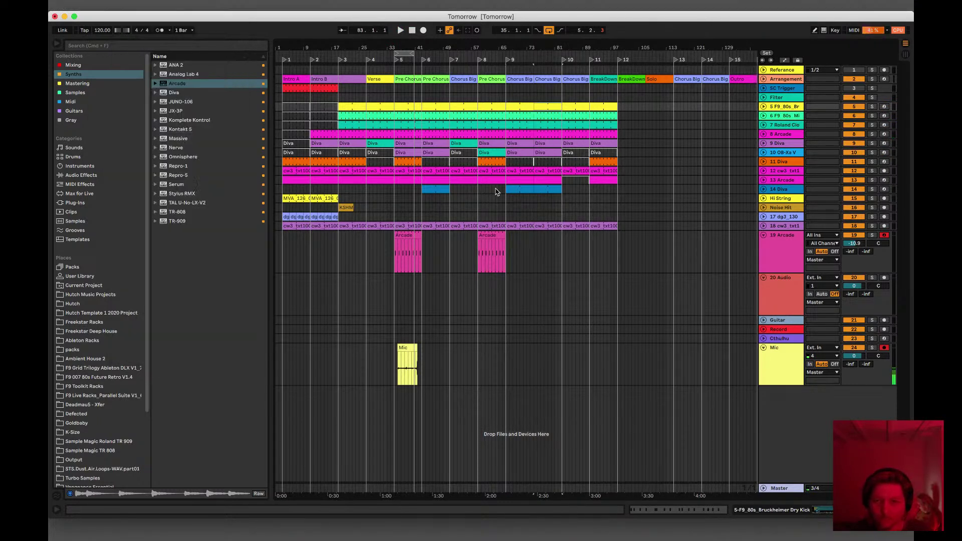
key(space)
click(547, 191)
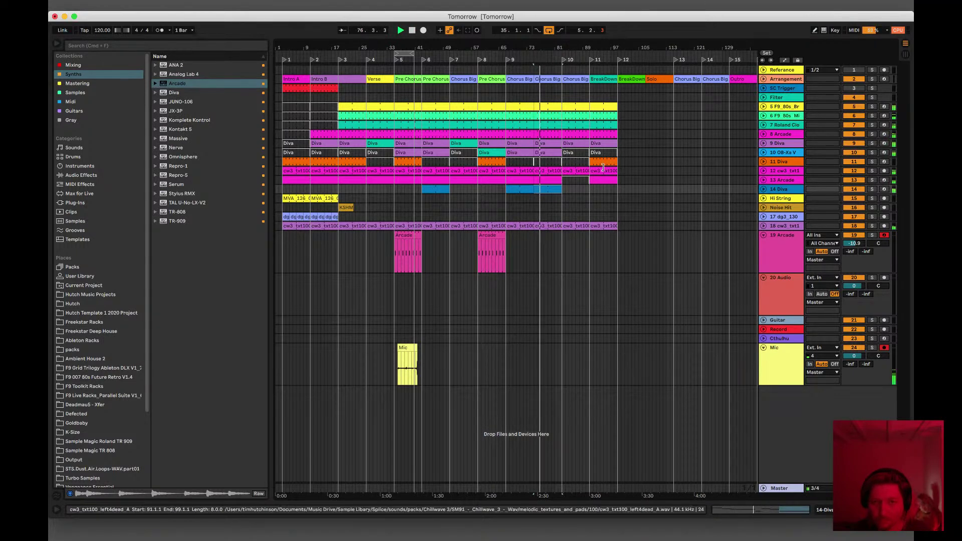
Step: Fold track 19 and move track 11 Diva's clip from bar 91 to the Chorus Big section at bar 83
click(762, 237)
click(603, 183)
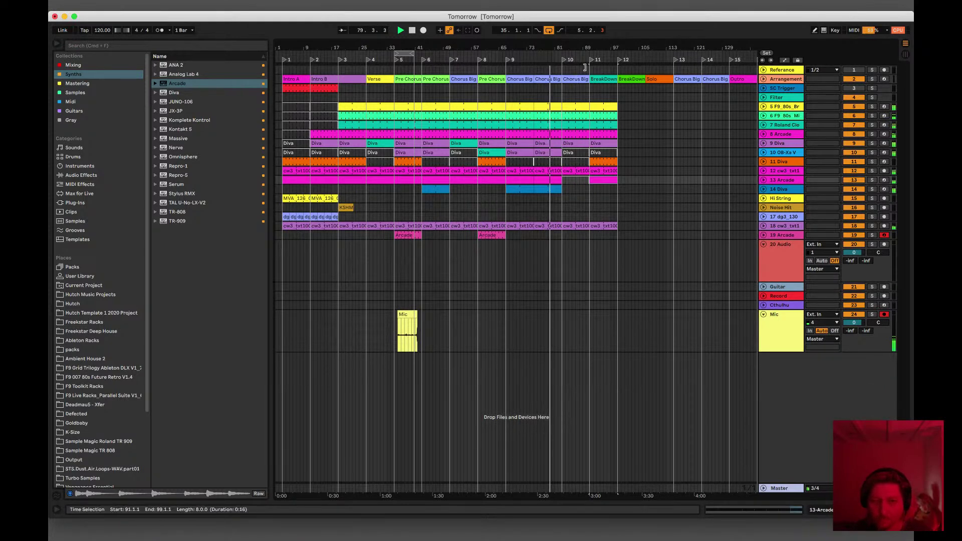
drag(579, 46, 565, 43)
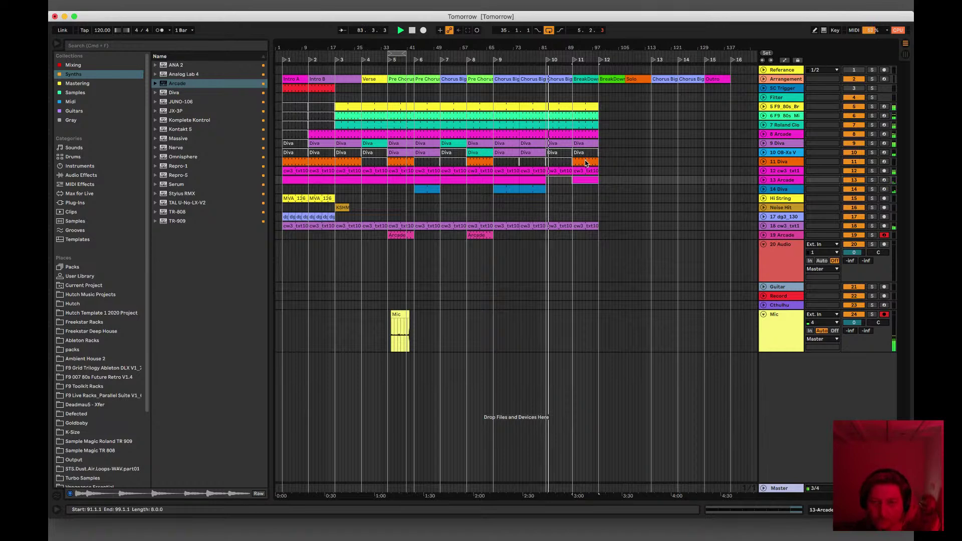
drag(584, 162, 559, 163)
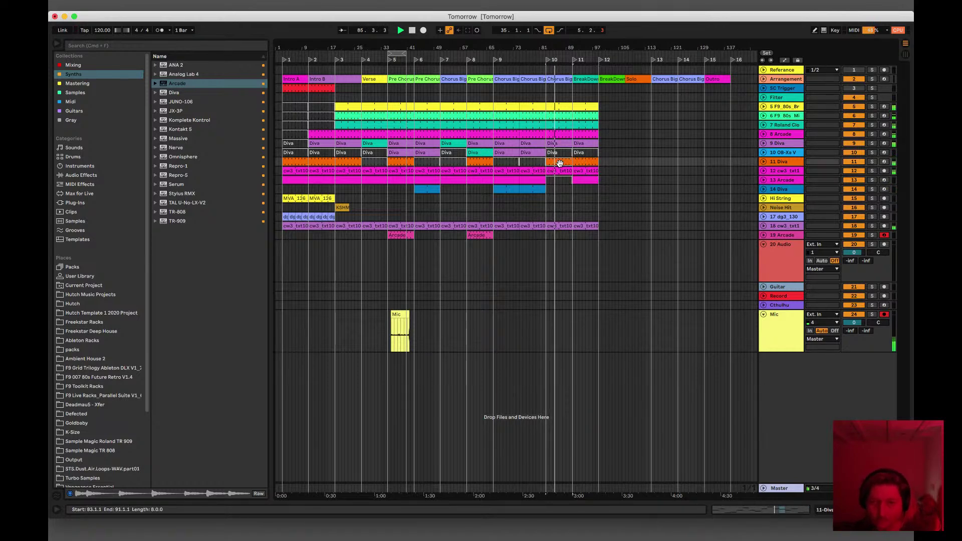
click(581, 161)
key(Delete)
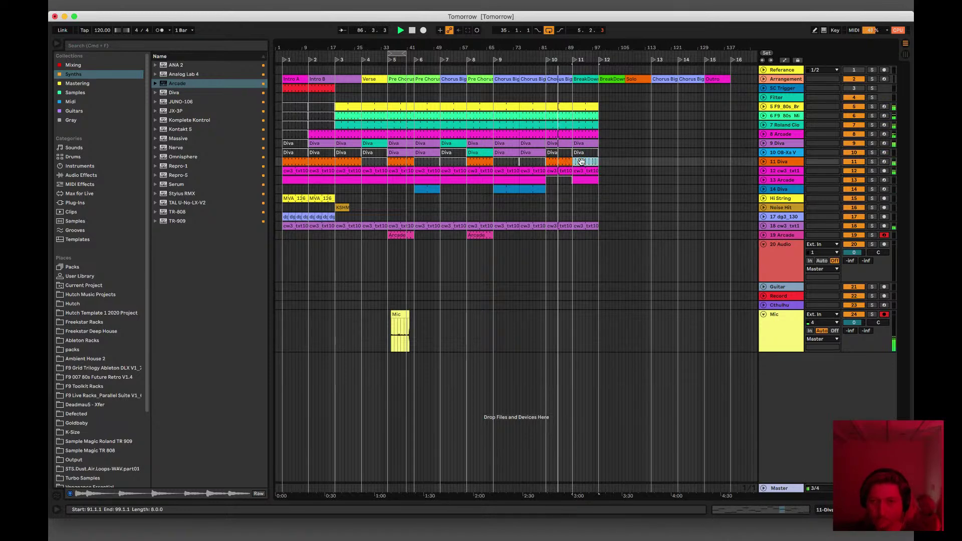
Step: Reactivate track 13 Arcade's clip at bar 83 and copy the two intro Hi String clips to bars 83 and 91
click(569, 179)
key(0)
drag(315, 196, 559, 199)
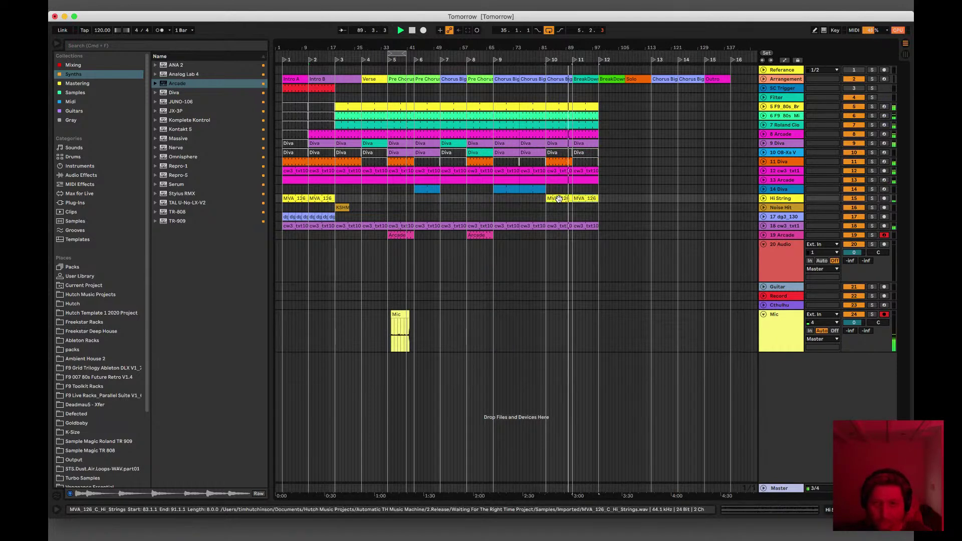
Step: Open the Hi Strings clip at bar 83 and audition it against the song
double_click(558, 199)
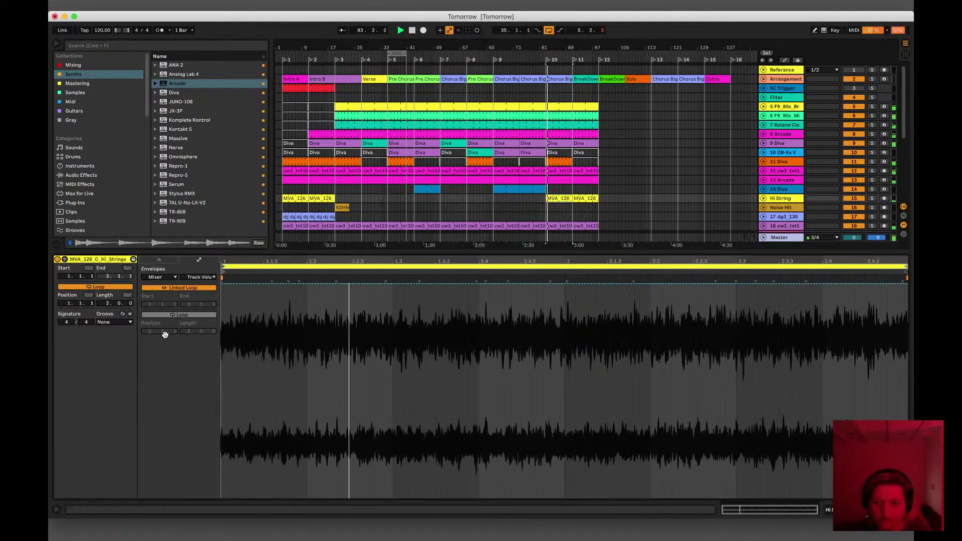
key(space)
key(space)
key(space)
key(space)
key(space)
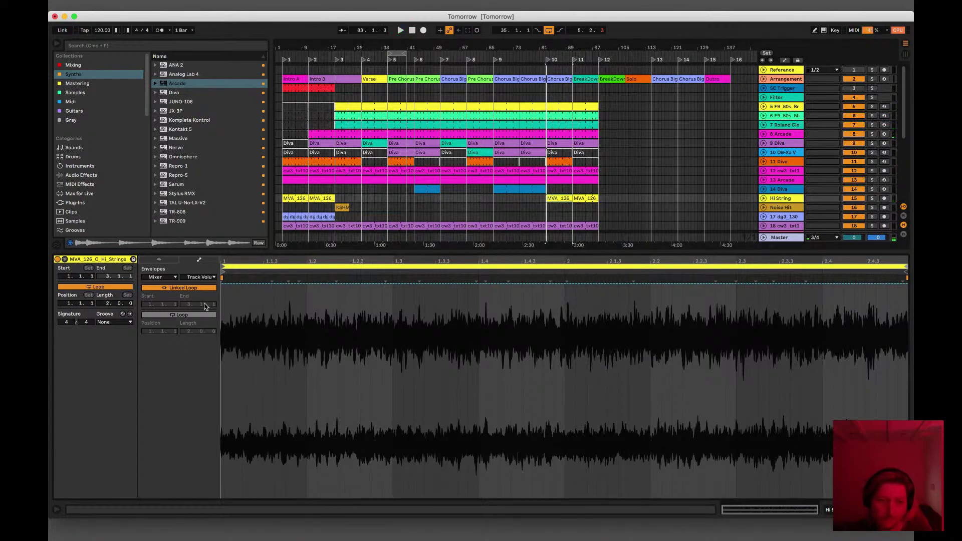
Step: Transpose the Hi Strings clip at bar 83 to -2 st during playback and copy it over the other Hi String clips
click(167, 260)
drag(209, 291, 207, 287)
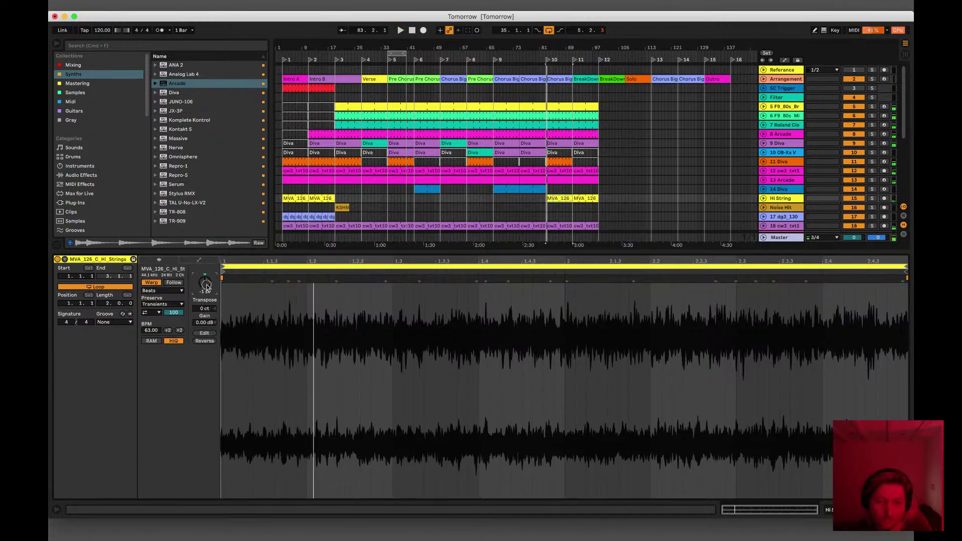
key(space)
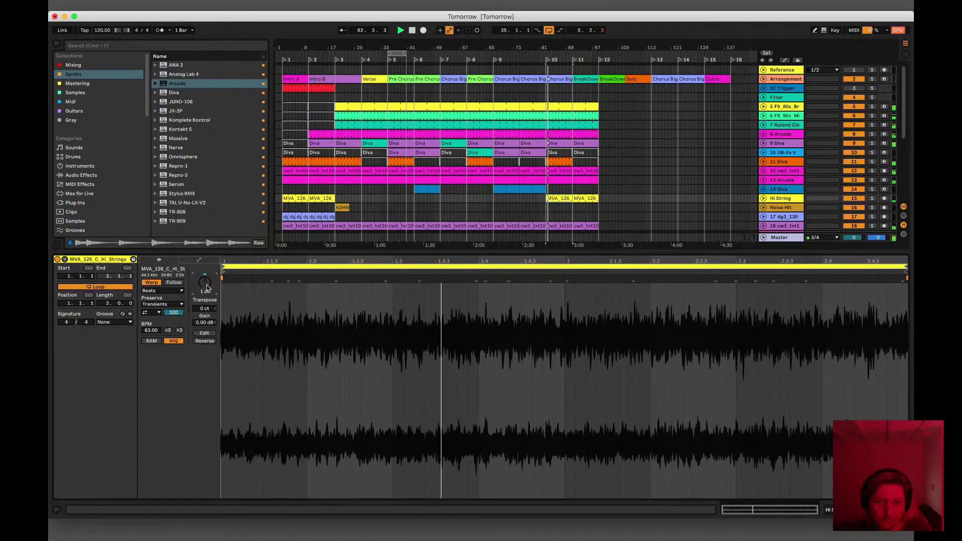
drag(204, 279, 205, 286)
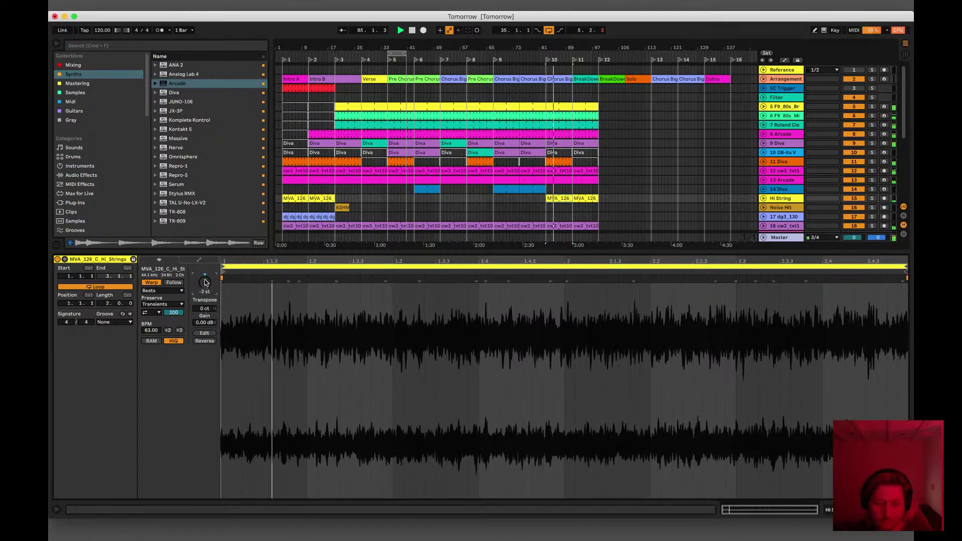
drag(205, 282, 205, 284)
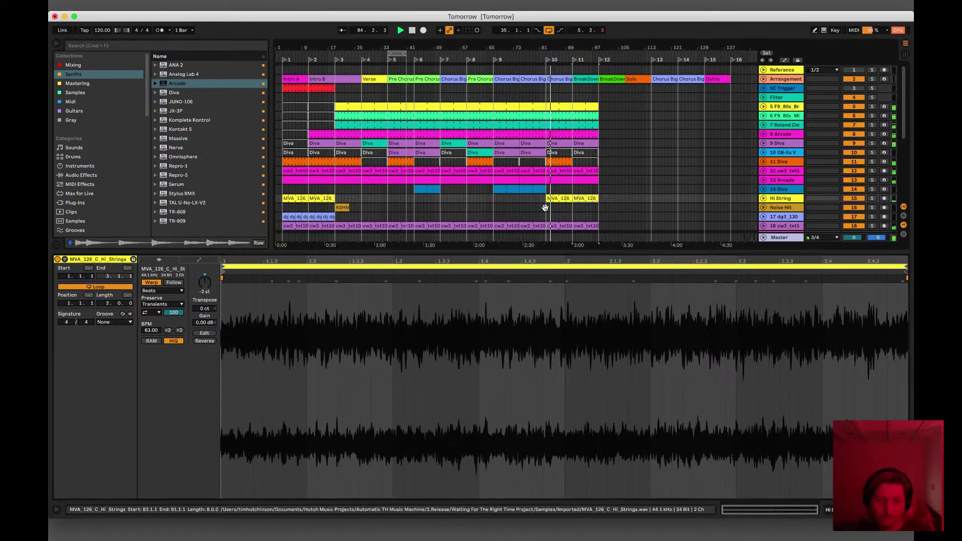
drag(580, 199, 291, 196)
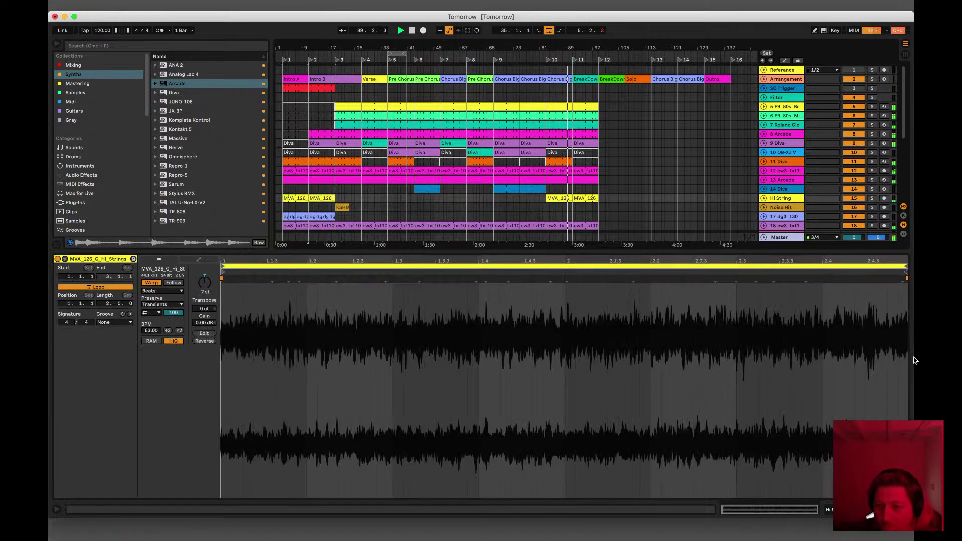
Step: Set the transposition of the Hi Strings clip at bar 91 to 0 st and copy it over the other Hi String clips
key(super+alt+l)
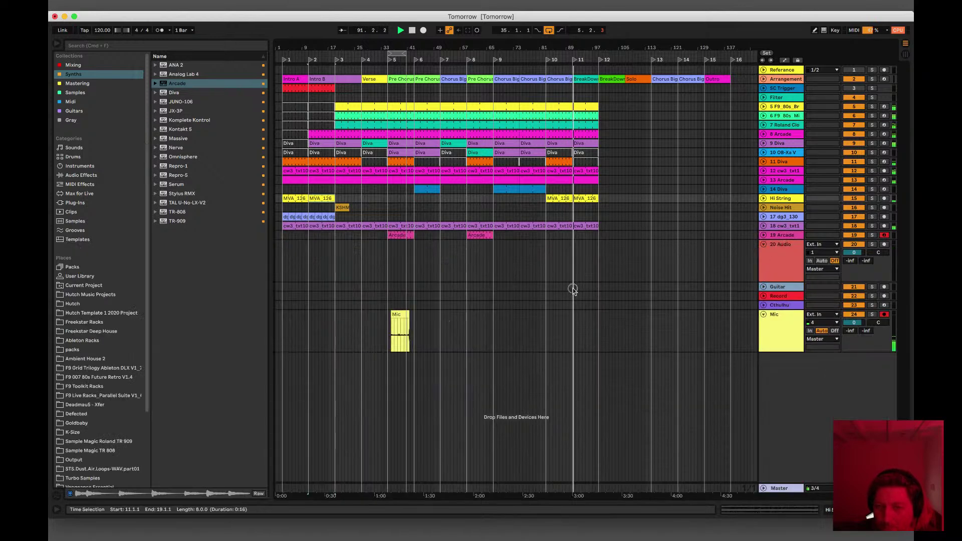
key(super+alt+l)
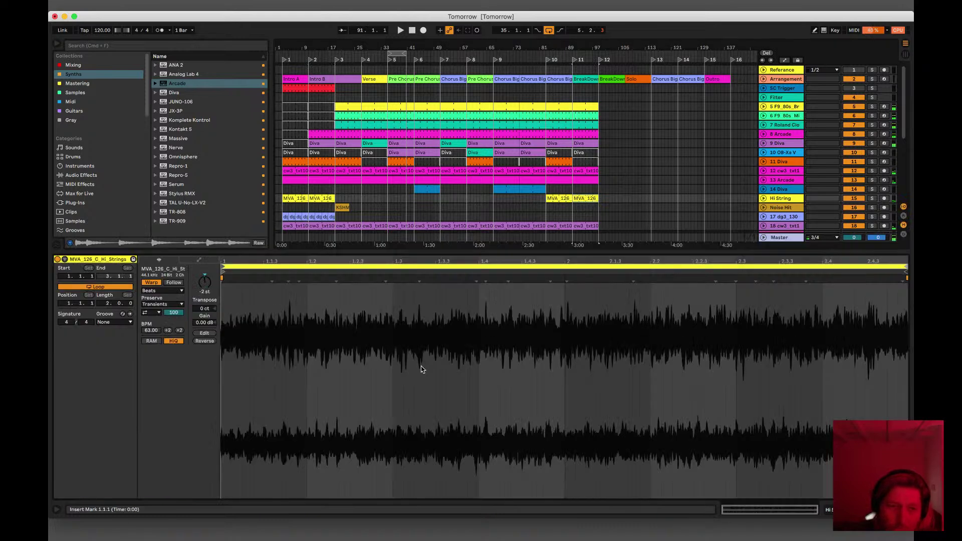
key(space)
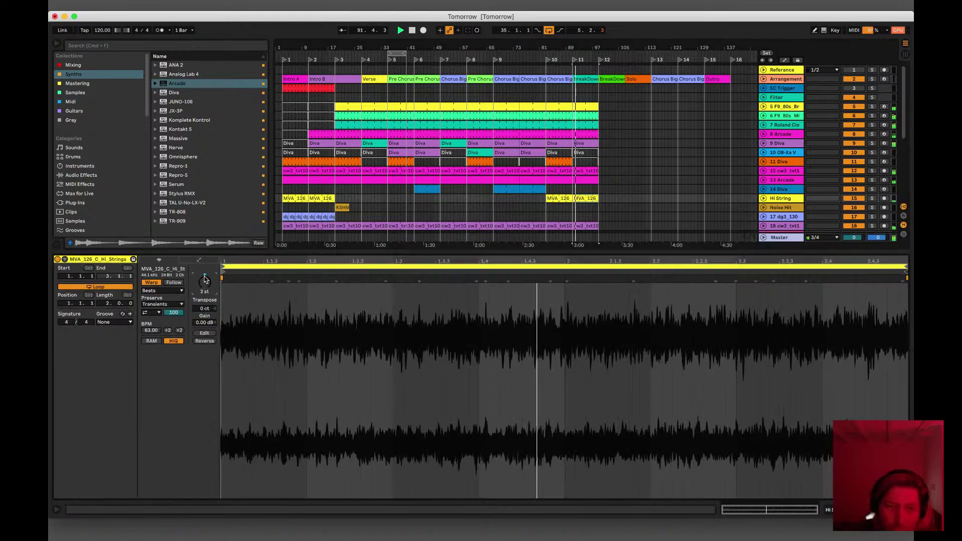
key(Delete)
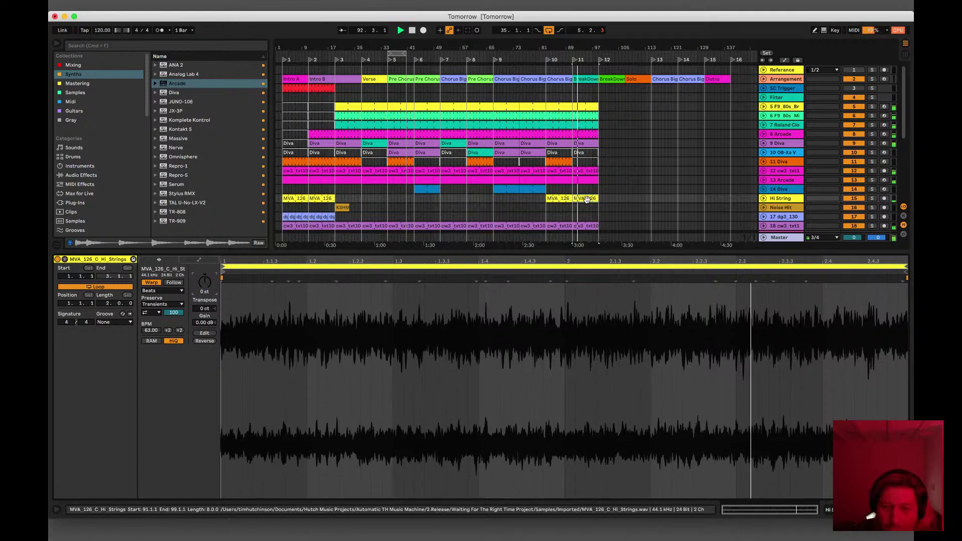
click(561, 200)
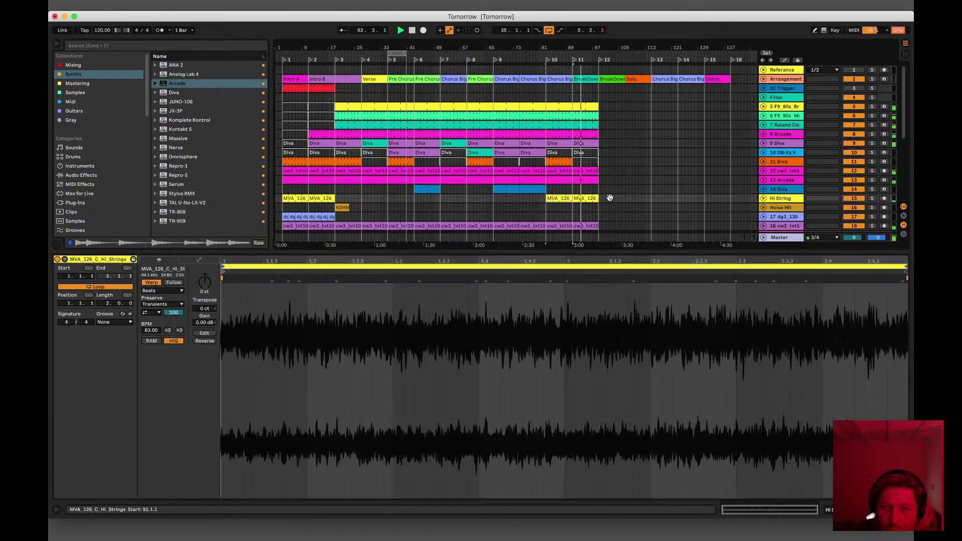
drag(556, 199, 294, 201)
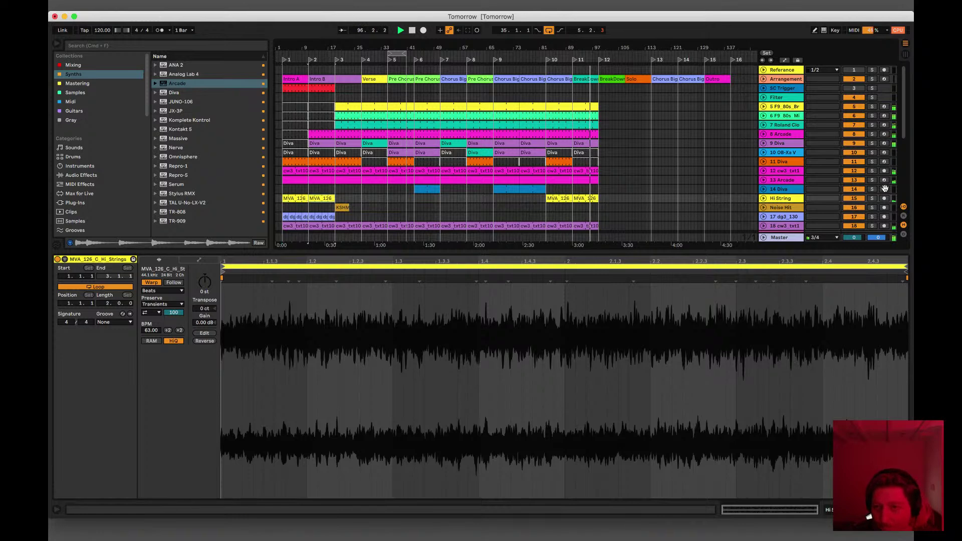
Step: Unfold the Hi String track to check its mixer settings, stop playback, and fold the track again
click(779, 198)
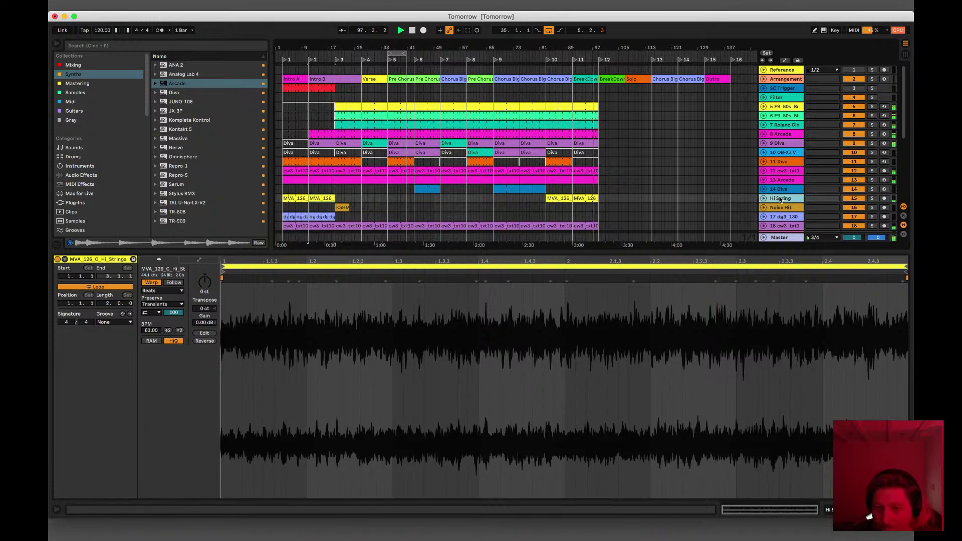
click(763, 198)
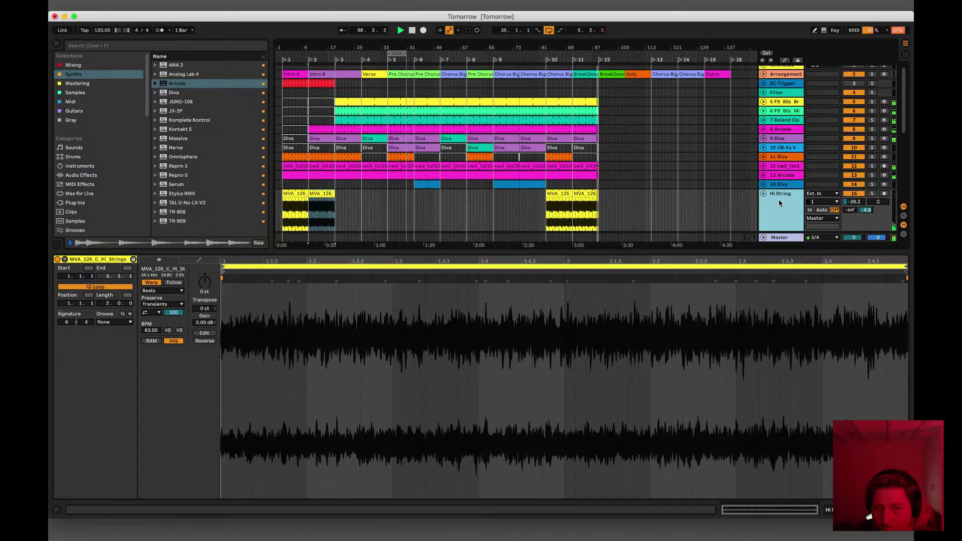
key(space)
key(space)
scroll(612, 209, down, 5)
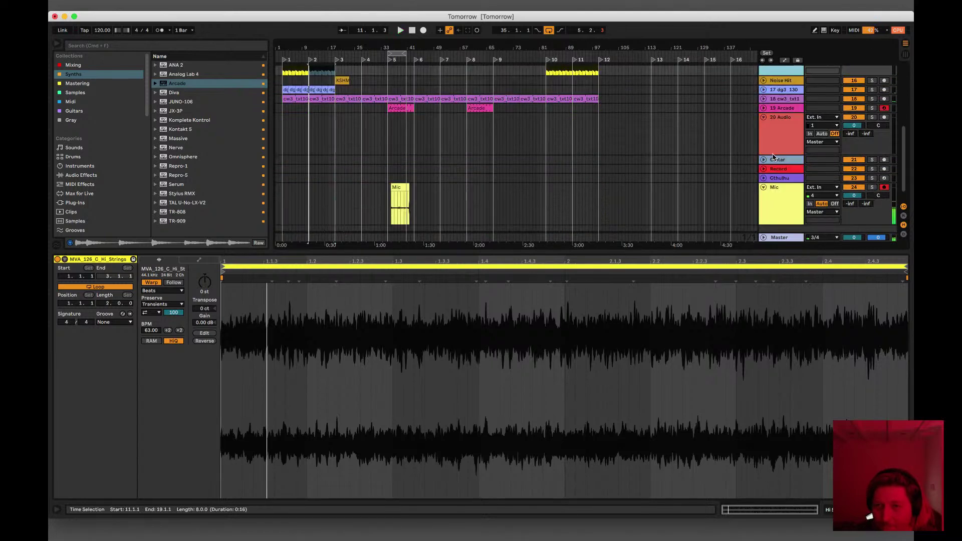
scroll(772, 154, up, 2)
click(763, 87)
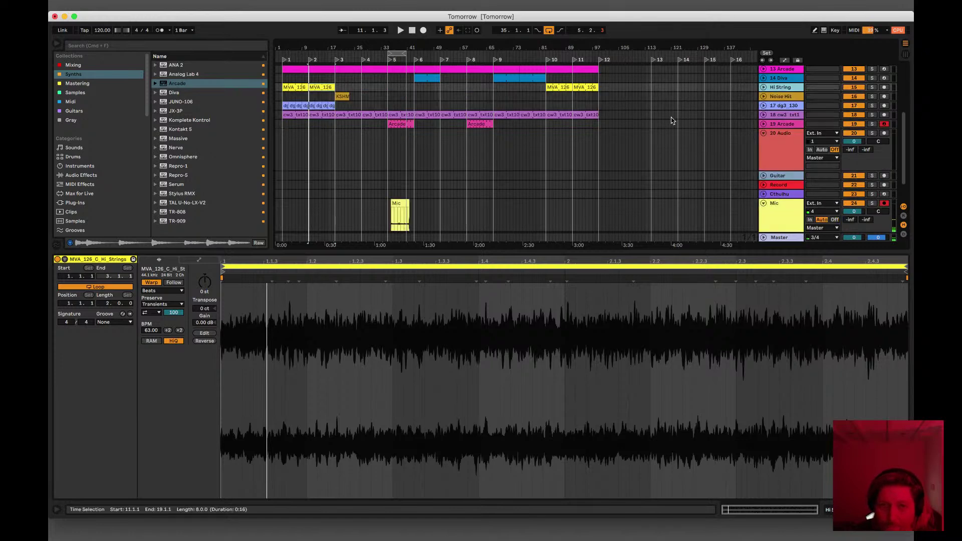
Step: Delete the recorded clip on the Mic track within bars 33 to 47 and restart playback
scroll(672, 121, up, 2)
scroll(671, 121, down, 3)
drag(427, 183, 380, 190)
key(Delete)
key(space)
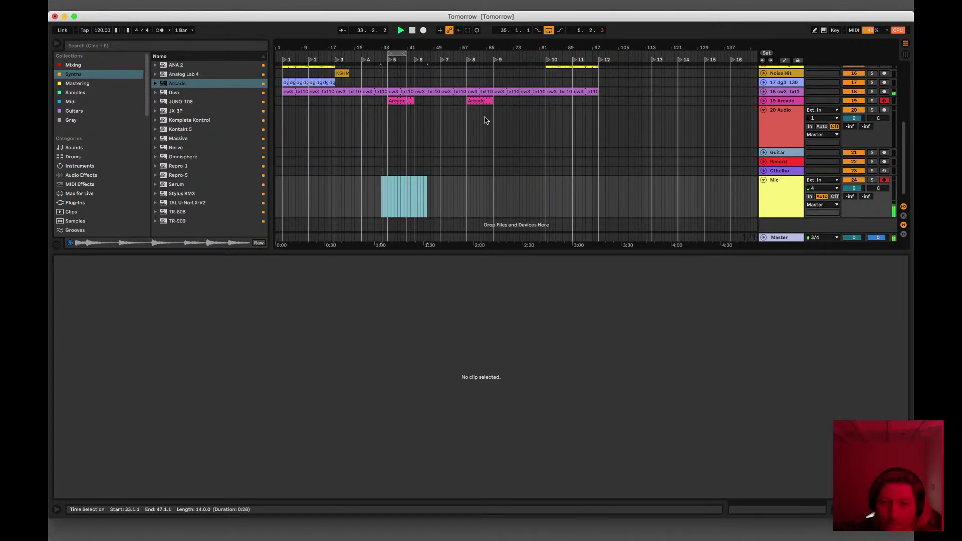
Step: Extend the arrangement loop to start at 3.1.1 and span 96 bars, covering all the arranged sections
scroll(483, 118, up, 5)
scroll(495, 129, down, 1)
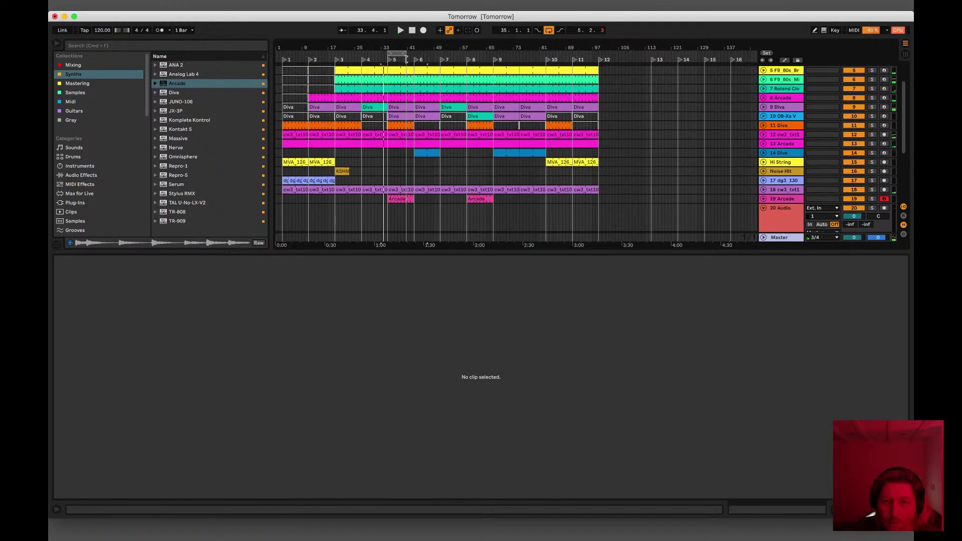
drag(405, 53, 598, 52)
drag(493, 44, 492, 43)
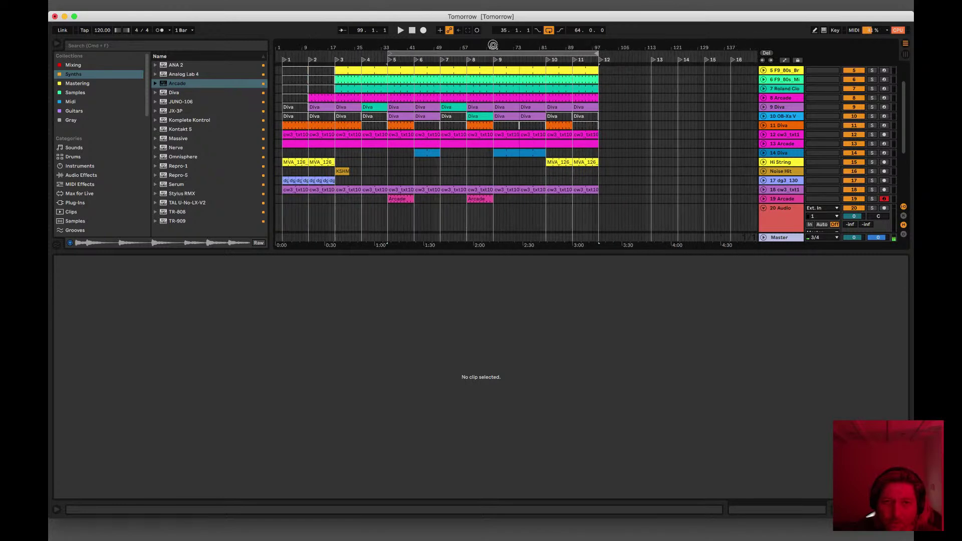
drag(389, 54, 282, 54)
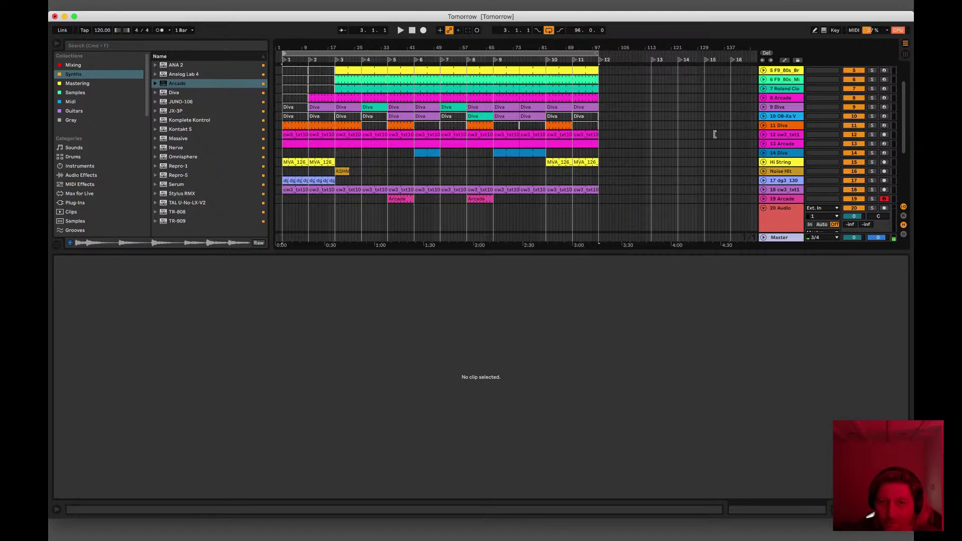
Step: Hide the clip editor, inspect the Sonarworks Reference 4 plug-in on the master track, and play the song from bar 75
click(525, 117)
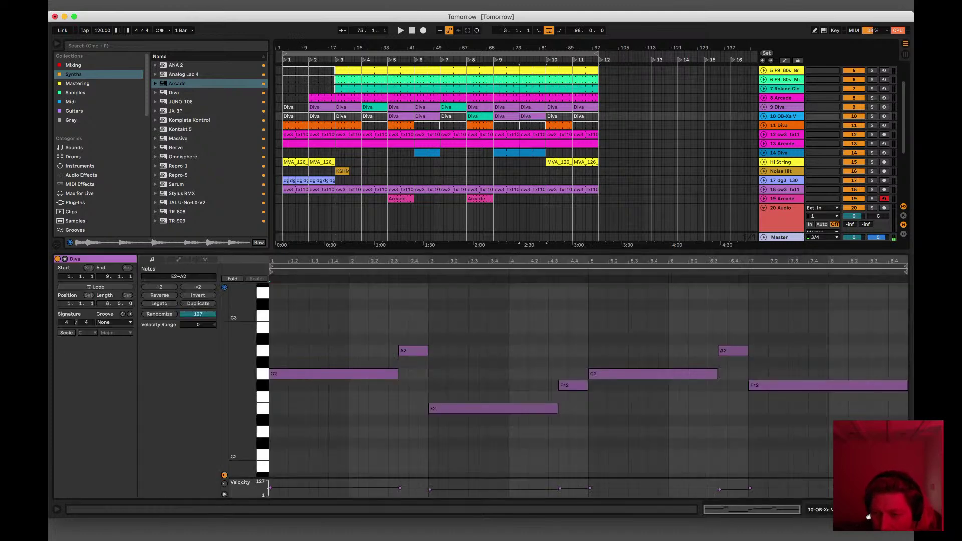
key(super+alt+l)
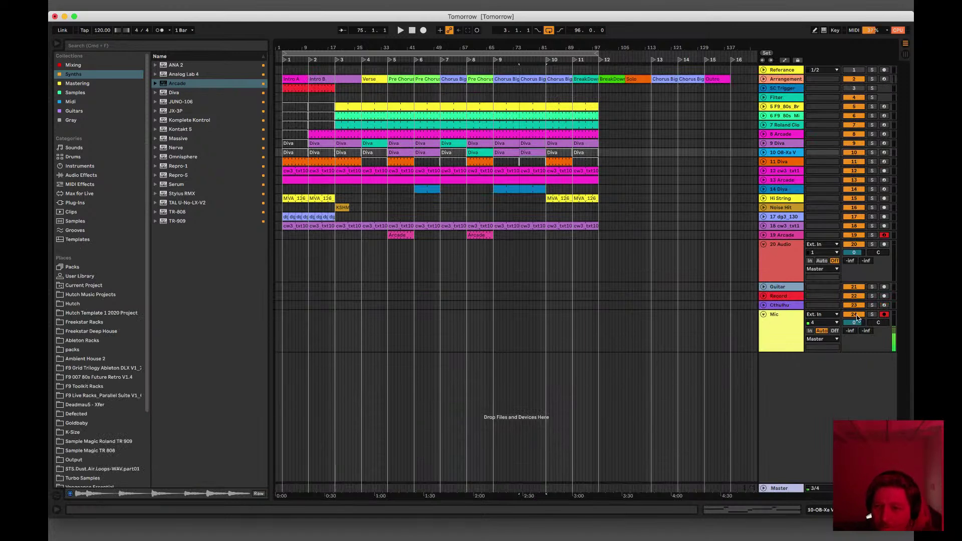
click(779, 489)
click(778, 489)
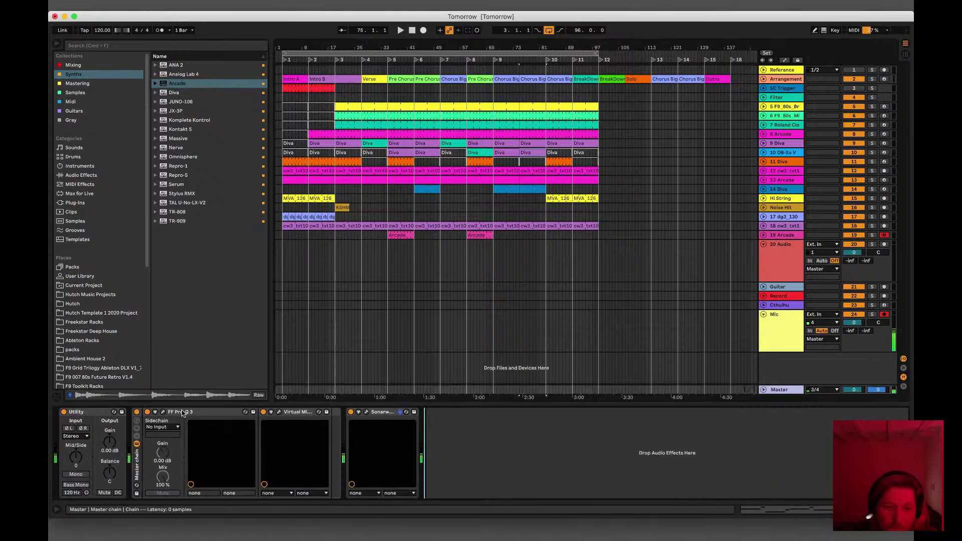
click(365, 413)
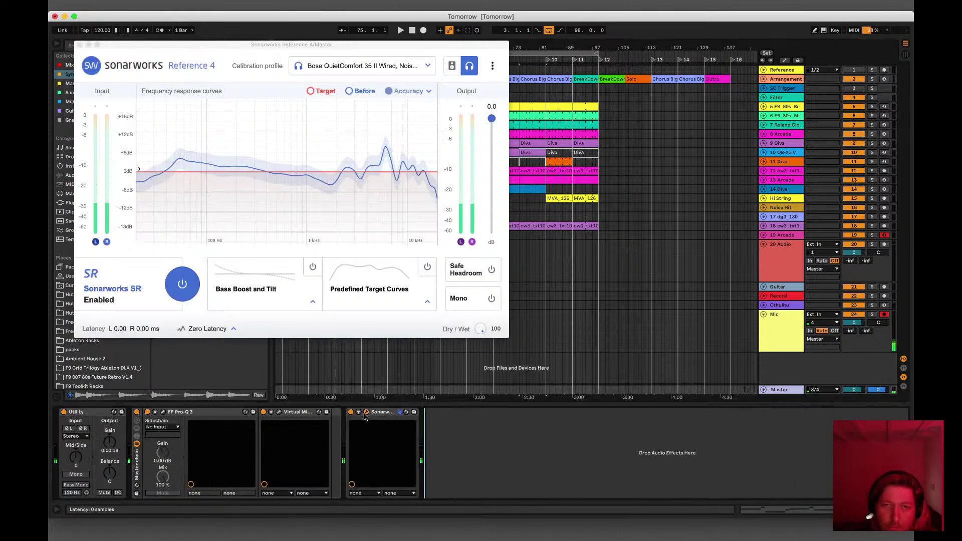
click(79, 45)
key(space)
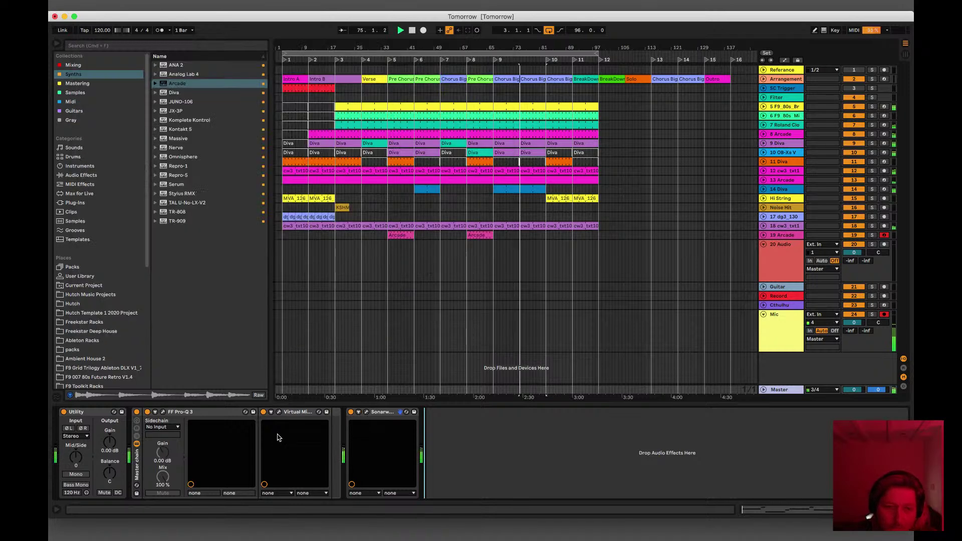
Step: Add a 12 dB/oct low cut at about 183 Hz to the master's FF Pro-Q 3, affecting only the Side signal
click(163, 413)
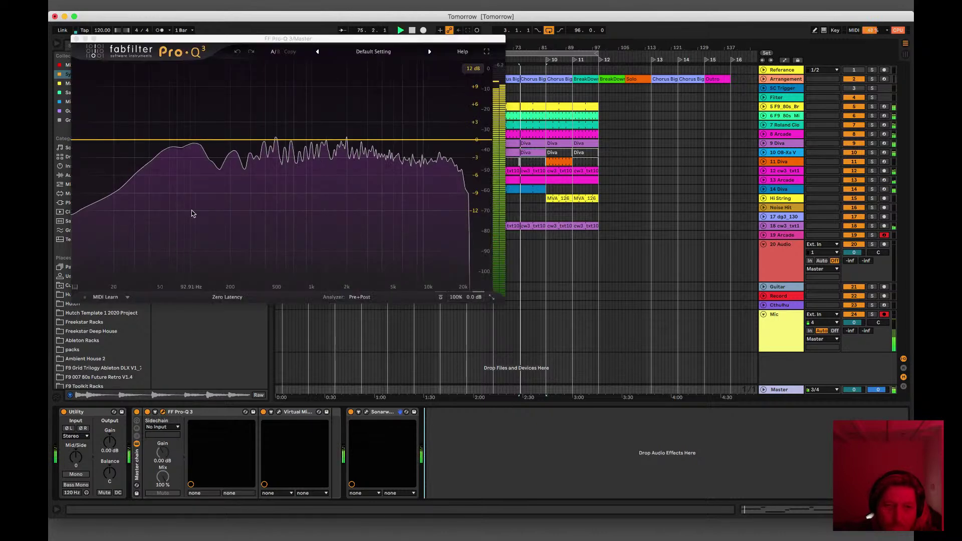
double_click(98, 139)
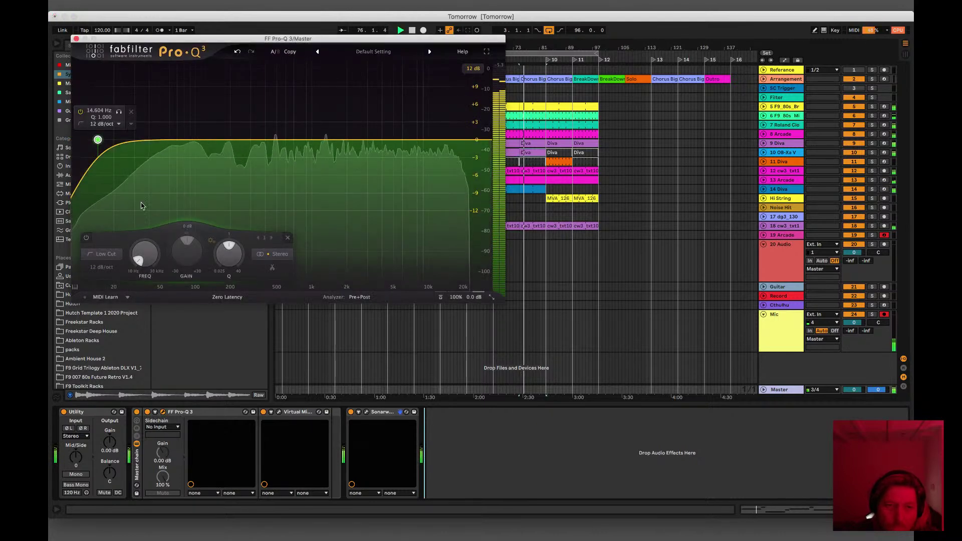
click(272, 262)
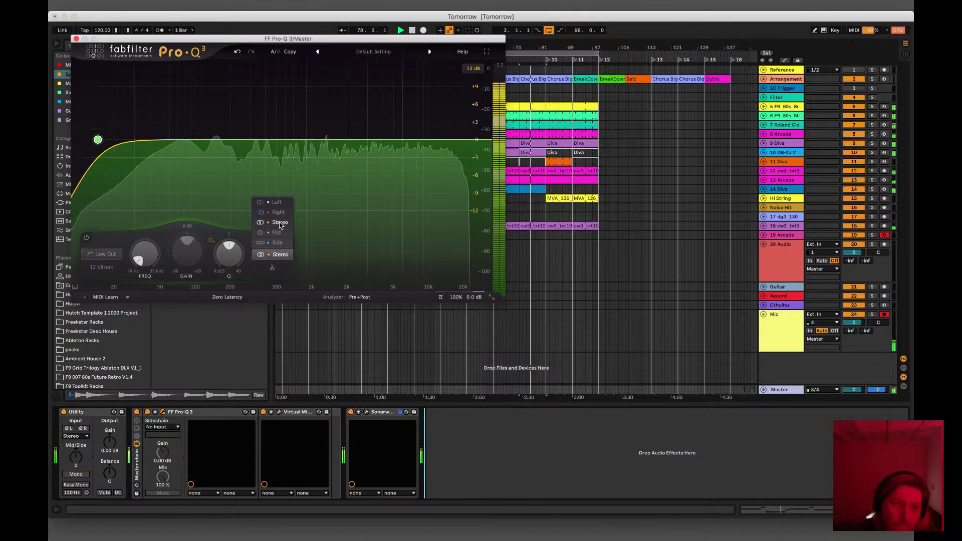
click(276, 242)
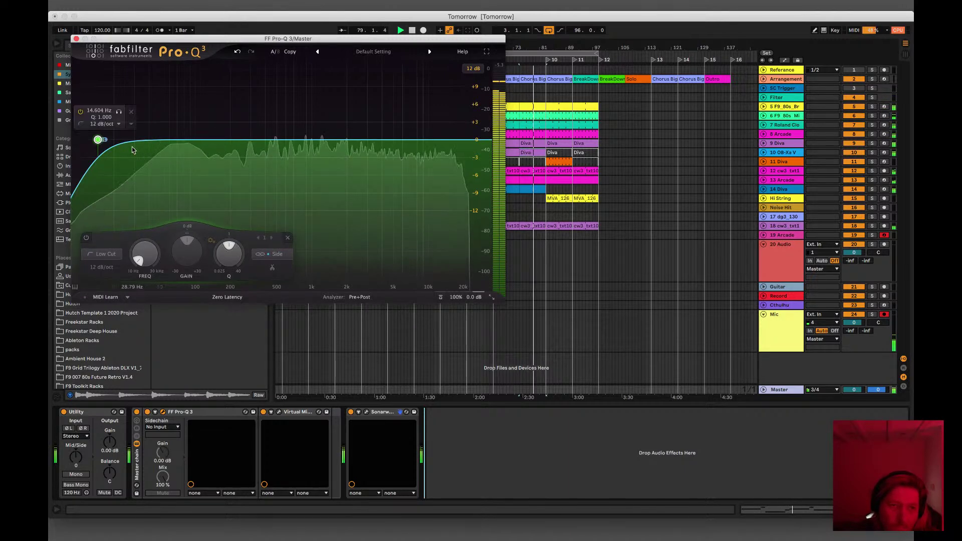
drag(111, 145, 226, 139)
scroll(227, 139, up, 1)
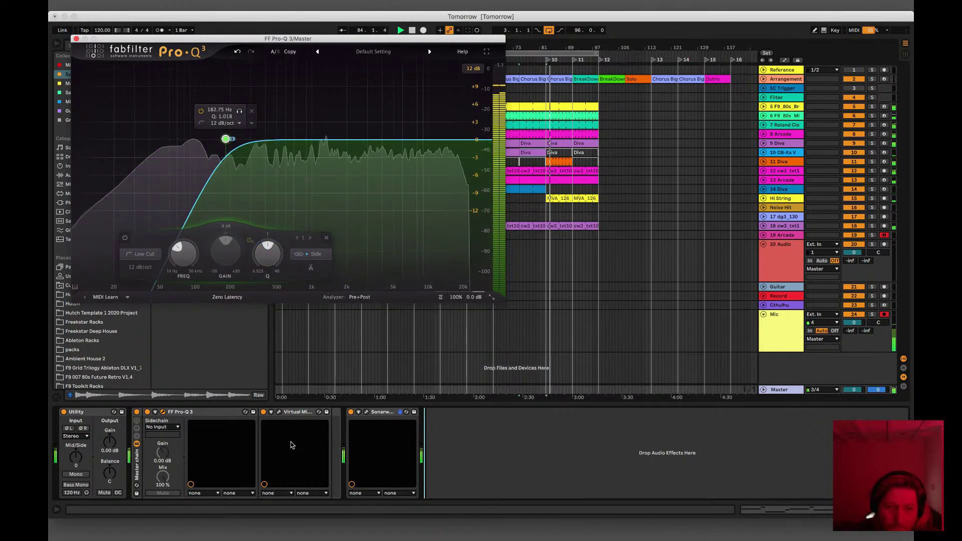
Step: Set the master's Virtual Mixbuss to Brit N with linked input at -5.01 dB and output at +5.01 dB, and close both plug-in windows
click(279, 411)
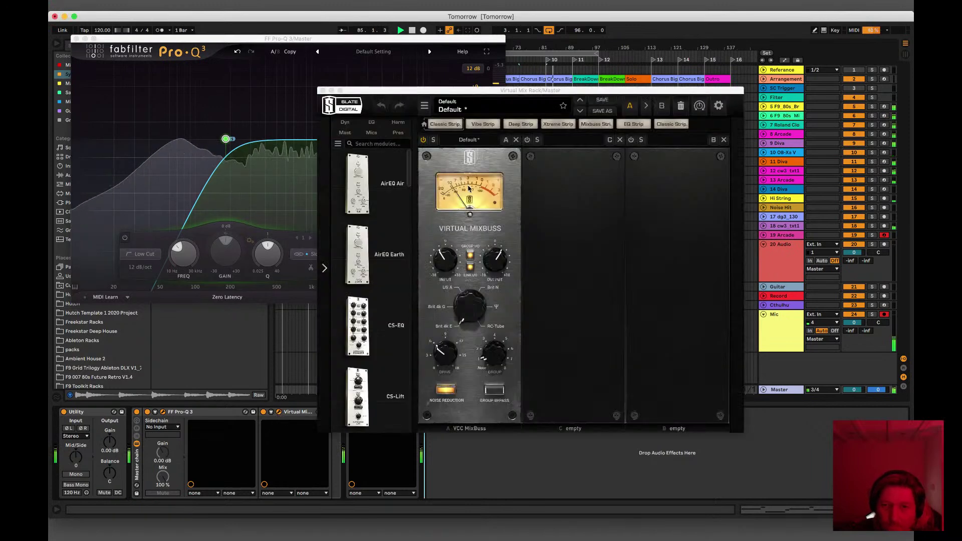
drag(471, 299, 441, 262)
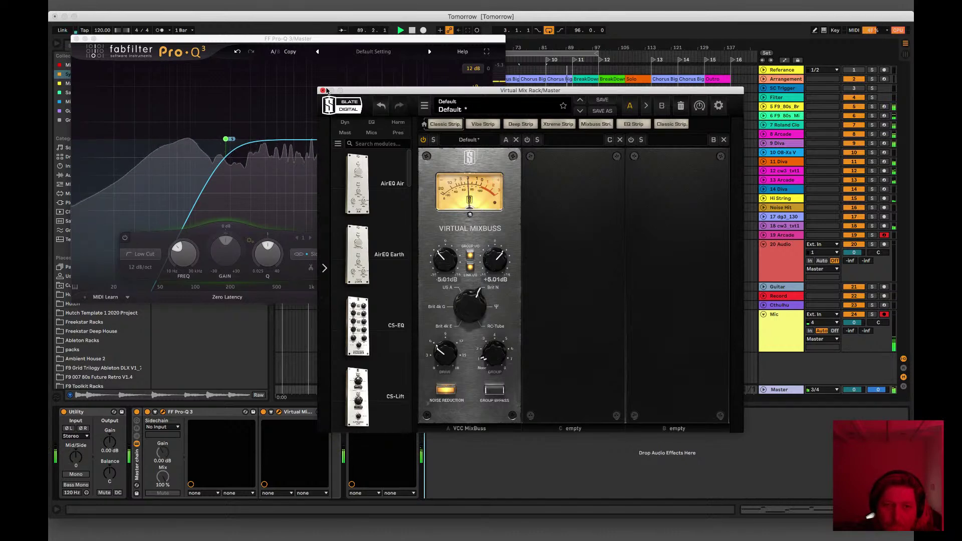
click(323, 90)
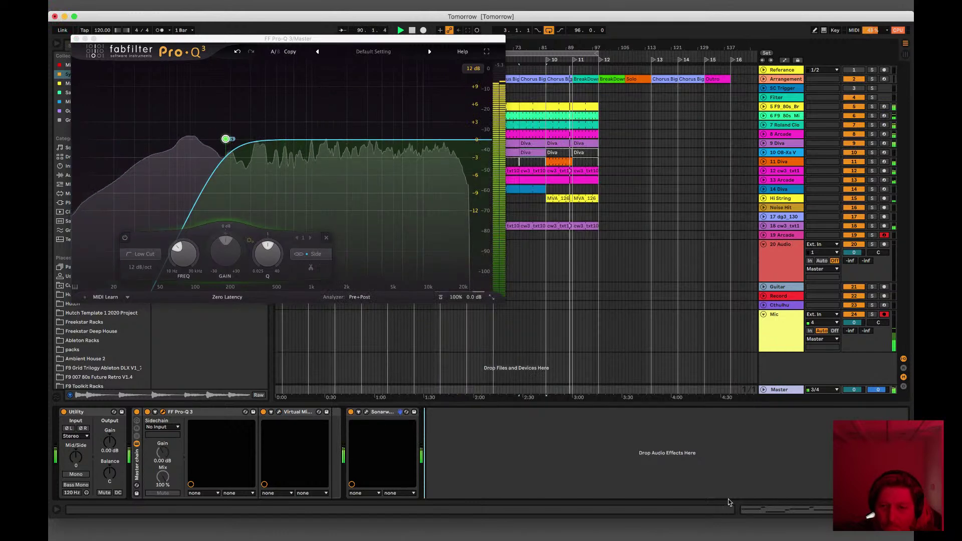
click(75, 39)
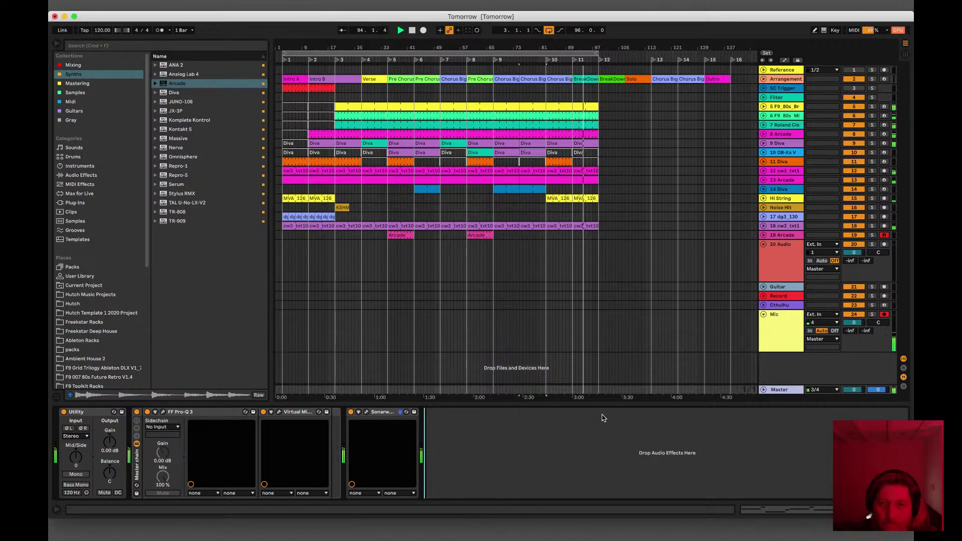
Step: Select the arrangement loop range from 3.1.1, stop playback and save the Live set
click(445, 54)
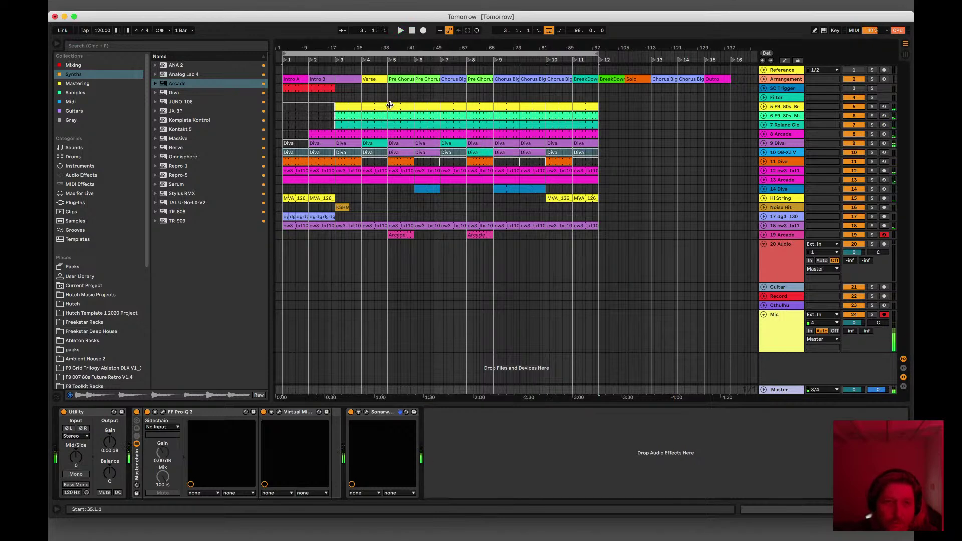
key(space)
key(super+s)
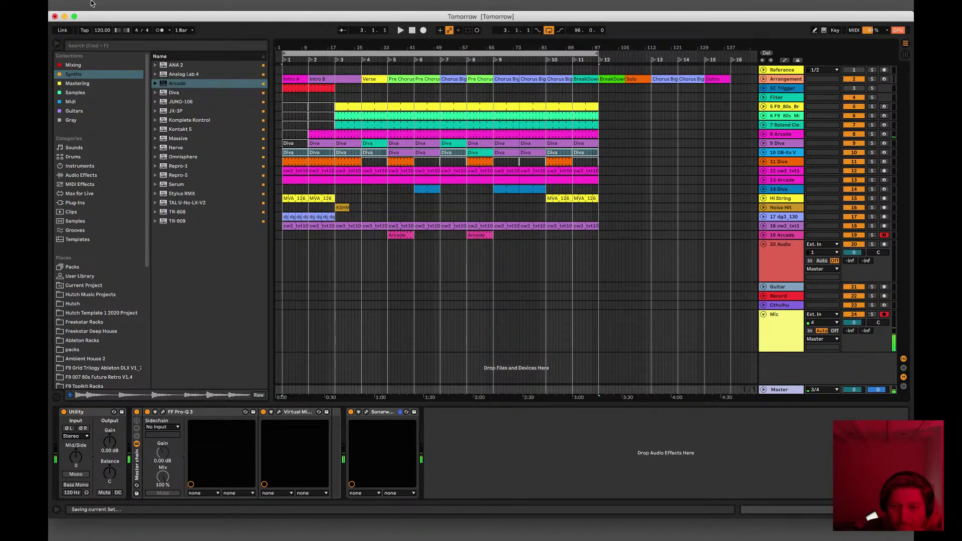
click(86, 5)
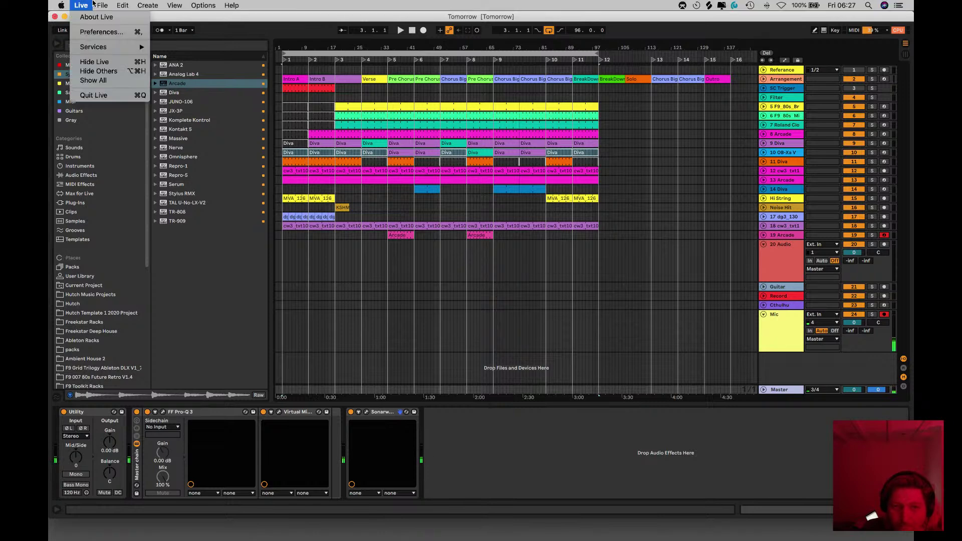
click(190, 154)
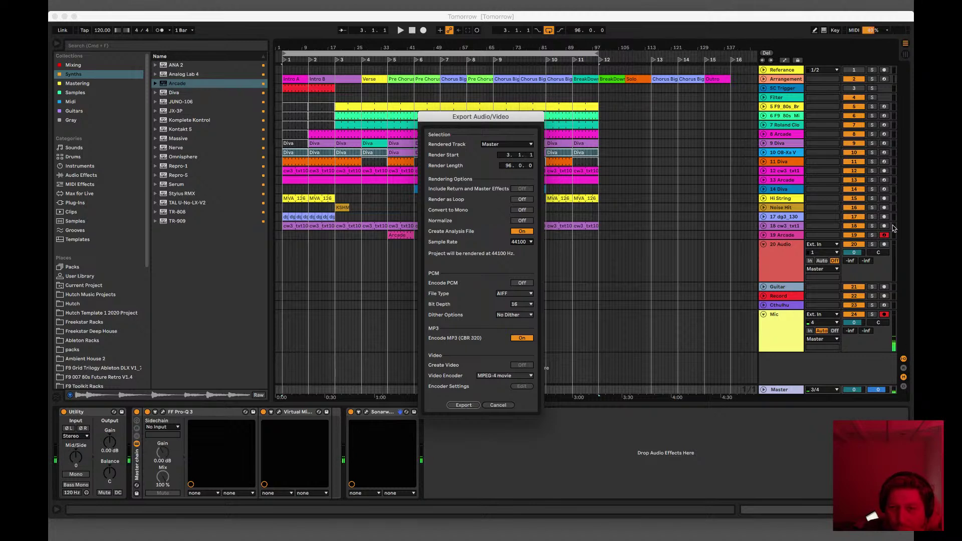
click(464, 405)
key(Return)
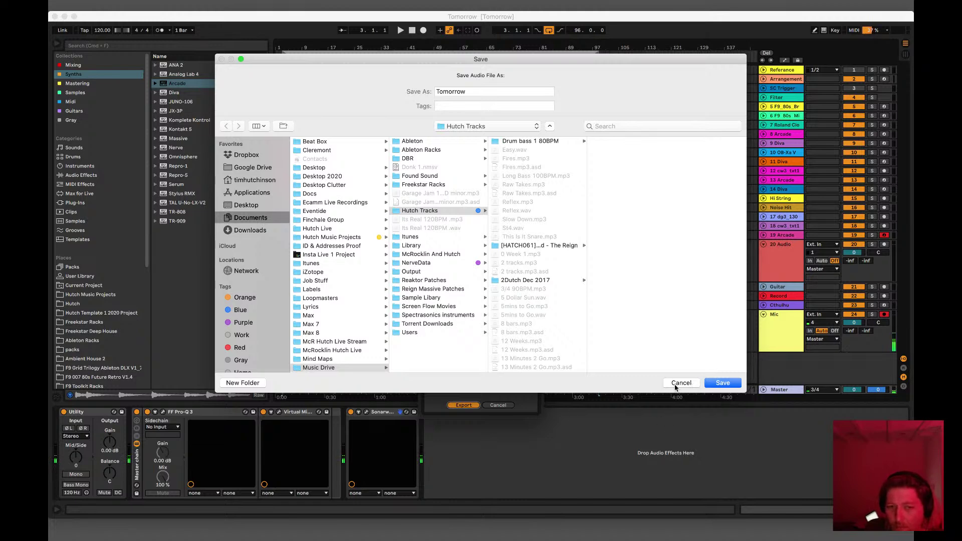
click(697, 383)
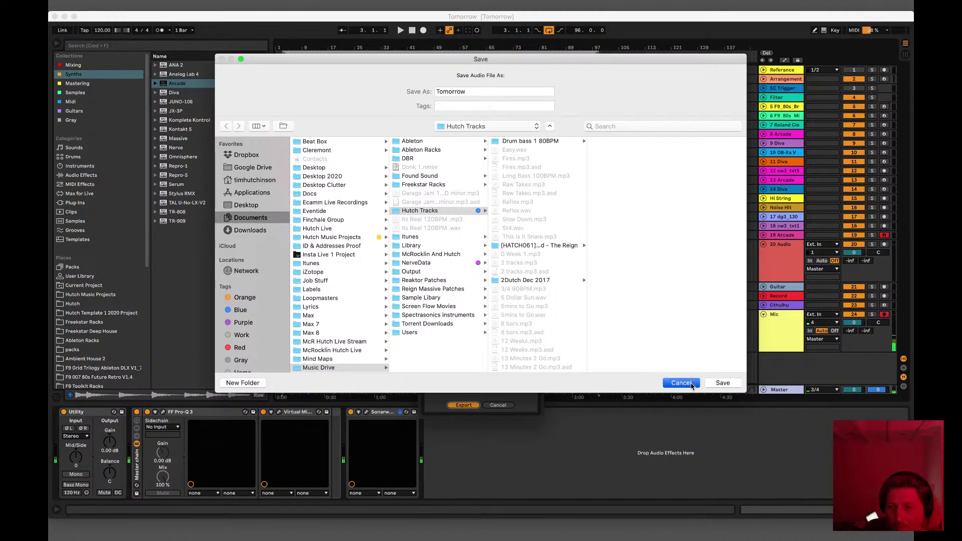
drag(499, 117, 363, 135)
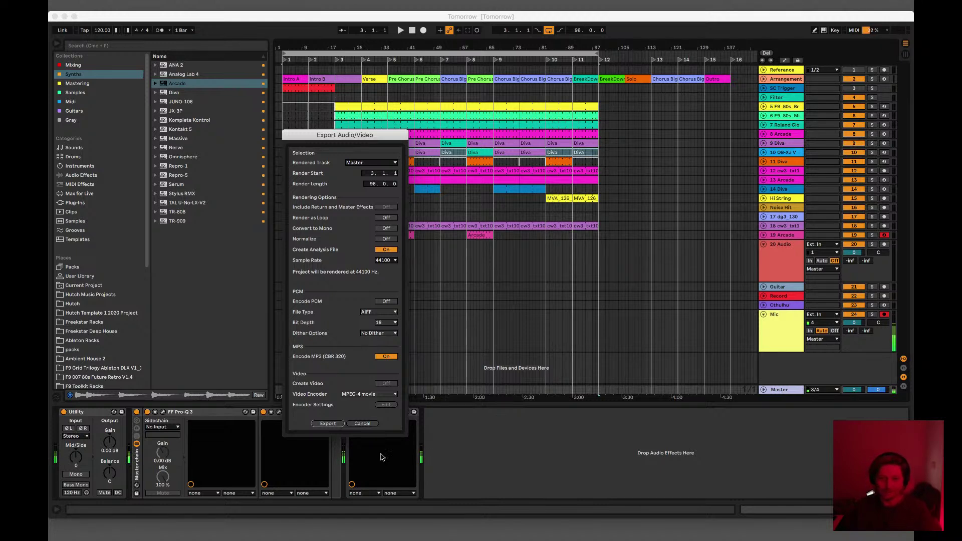
click(368, 423)
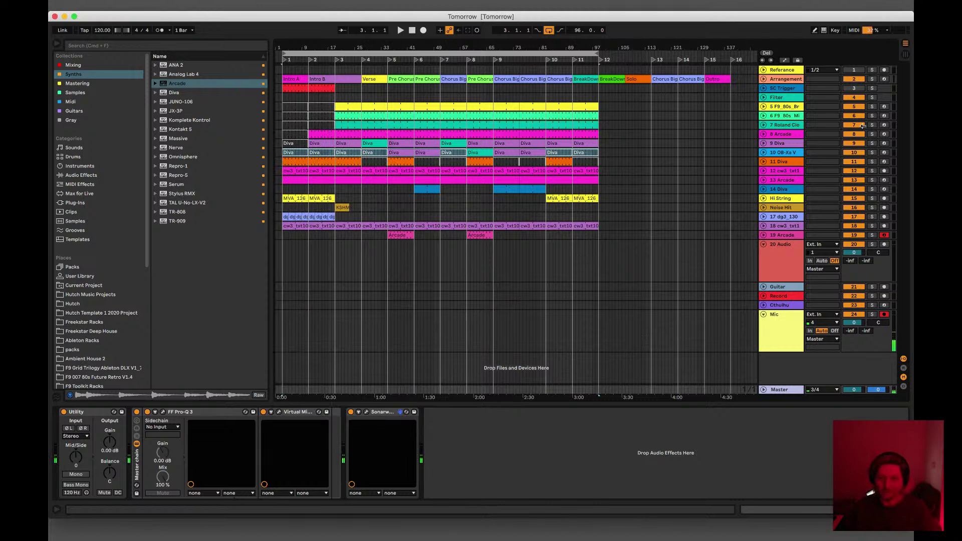
Step: Solo the 8 Arcade track, listen to its clip from bar 11, and solo the 13 Arcade track as well
key(space)
click(871, 134)
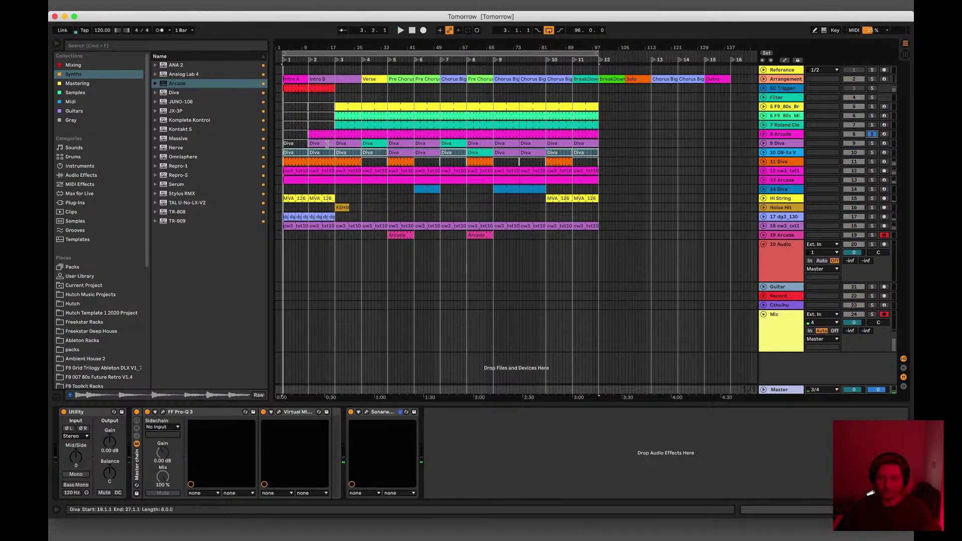
key(space)
click(320, 134)
key(space)
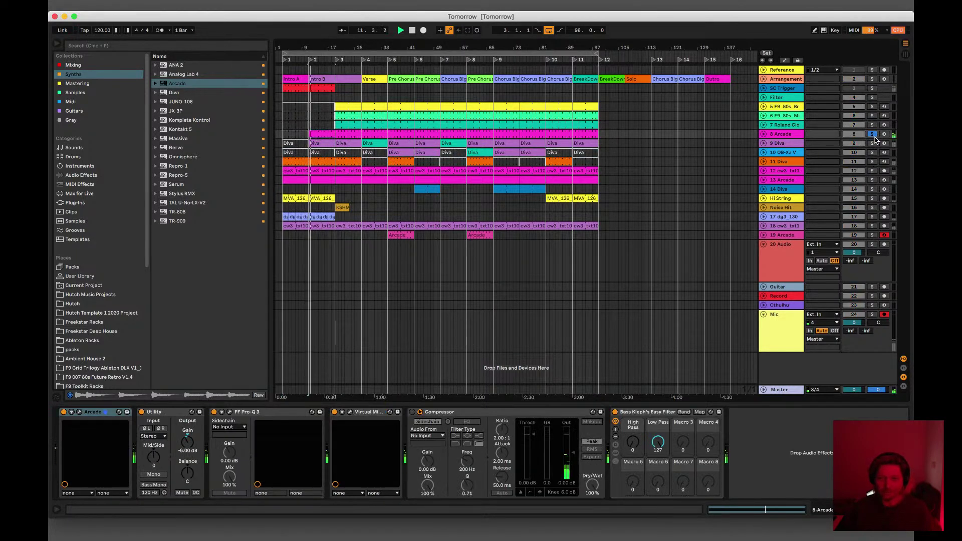
click(872, 180)
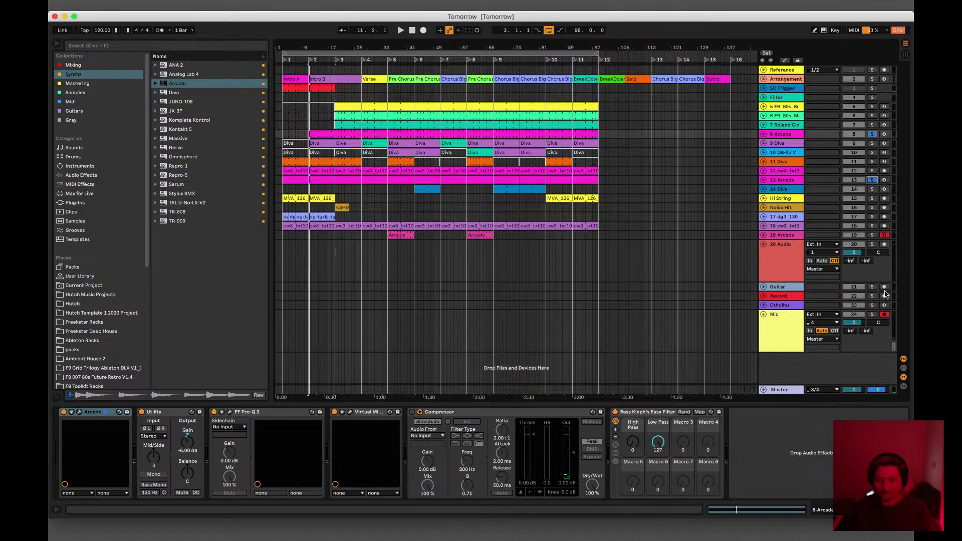
Step: Solo the Mic track with both Arcade tracks, play them together, and clear all three solos
click(872, 315)
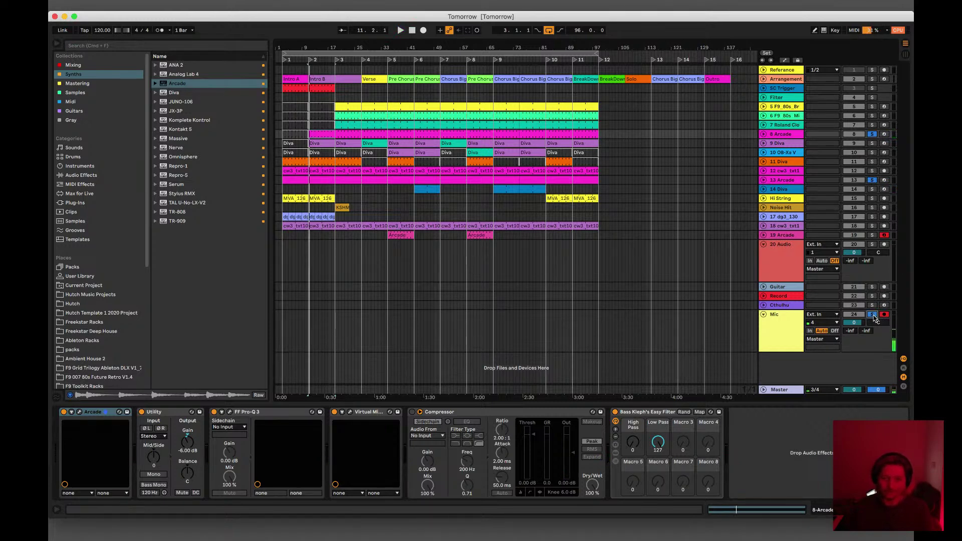
key(space)
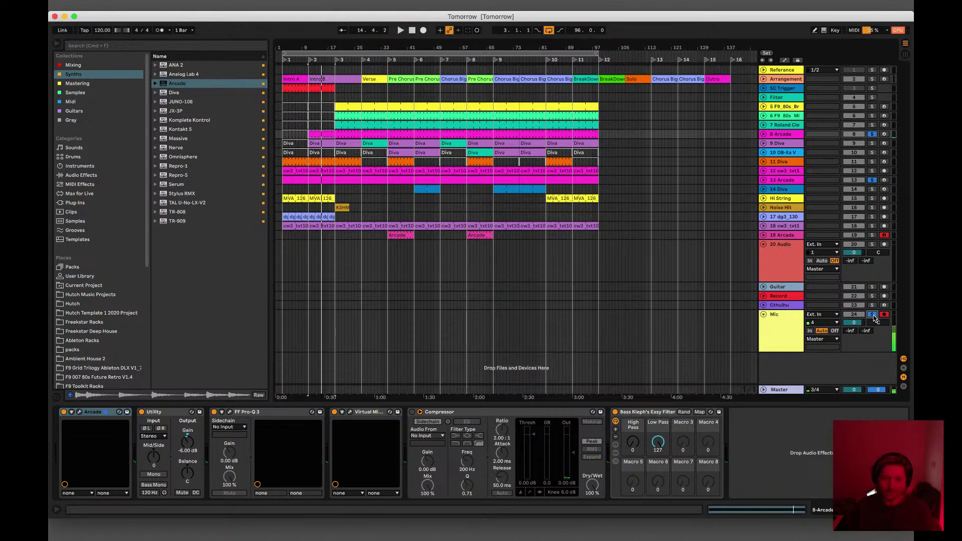
click(872, 315)
click(872, 181)
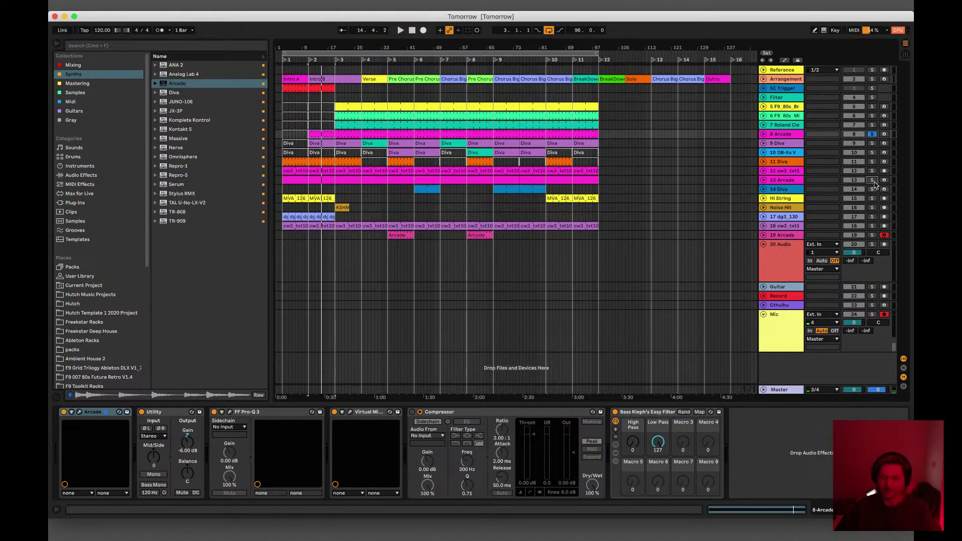
click(872, 134)
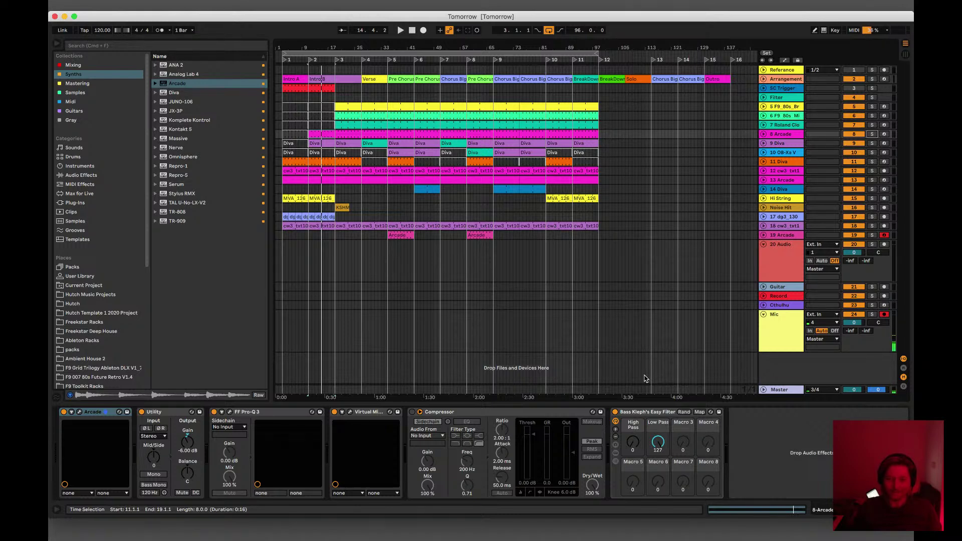
click(704, 379)
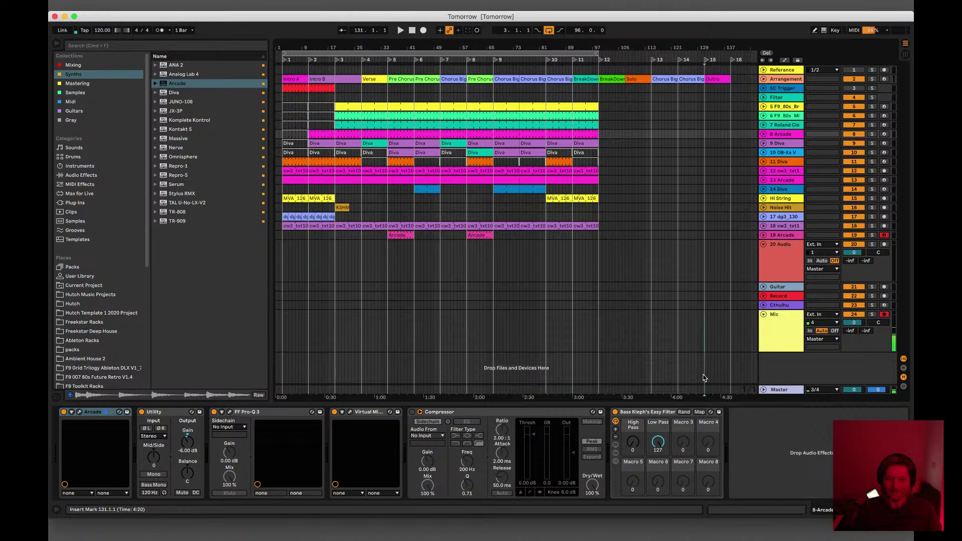
key(Up)
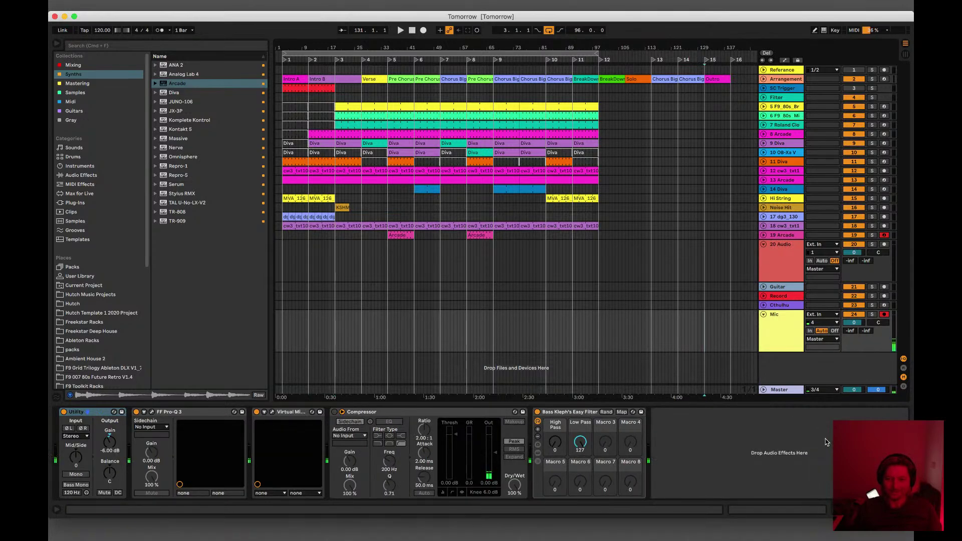